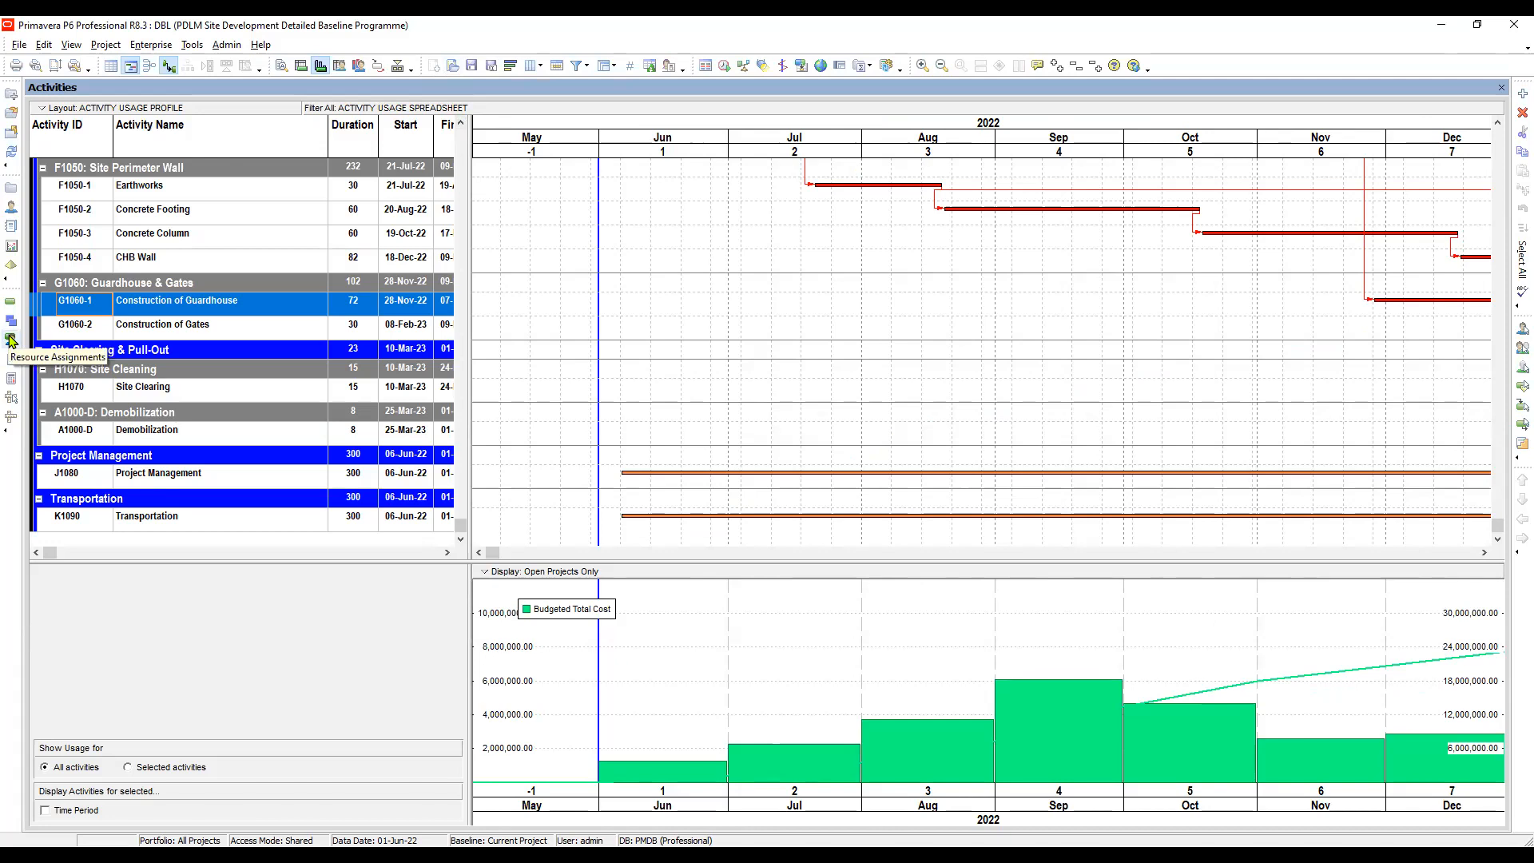
# - Open the Resource Assignments view and adjust the divider between the resource table and the timescale display
pyautogui.click(11, 342)
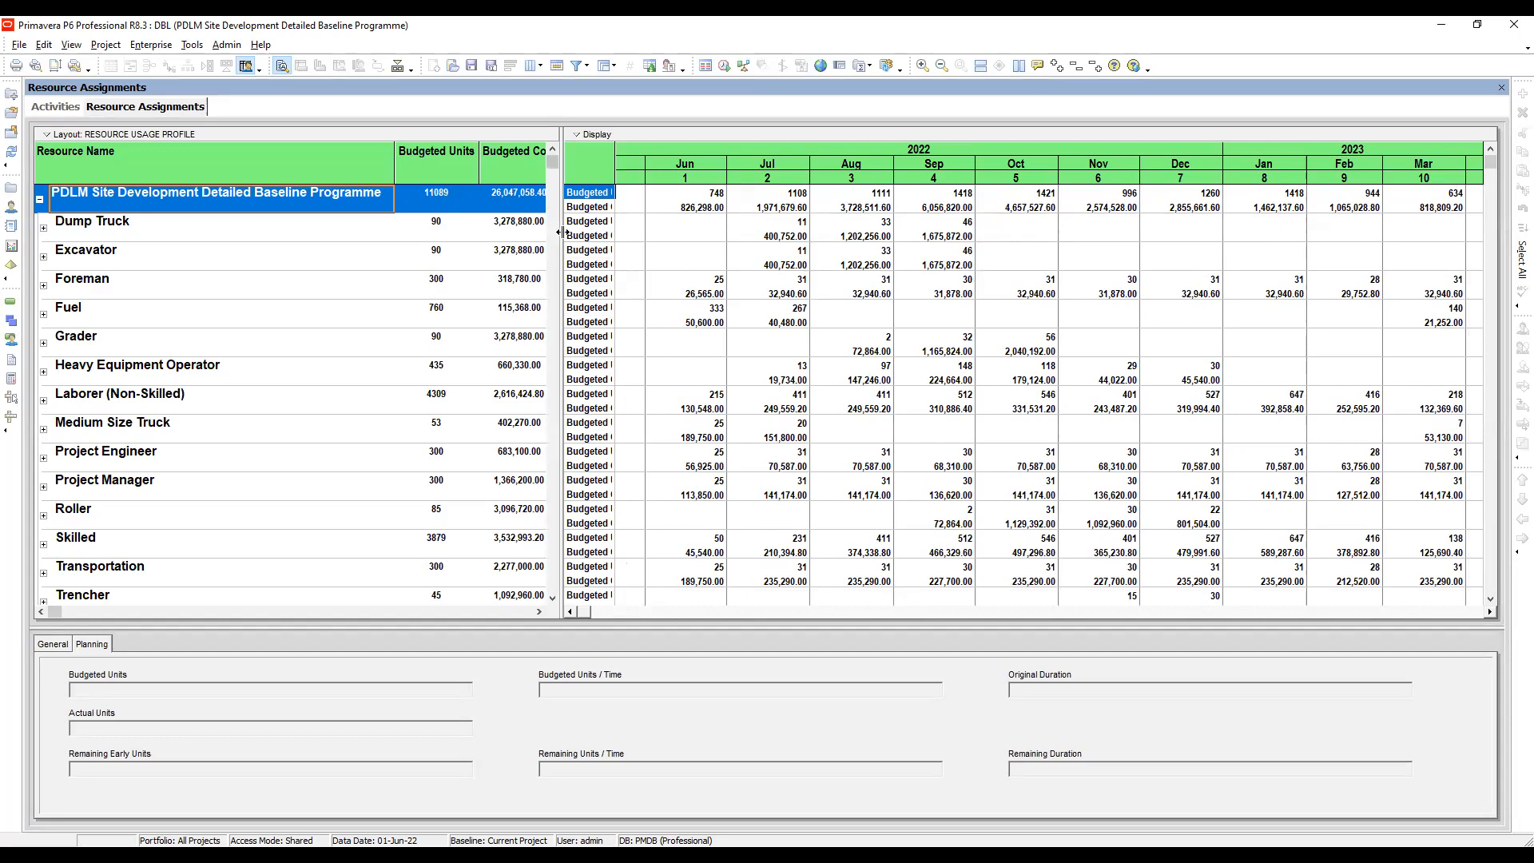
pyautogui.moveTo(560, 234); pyautogui.dragTo(620, 238)
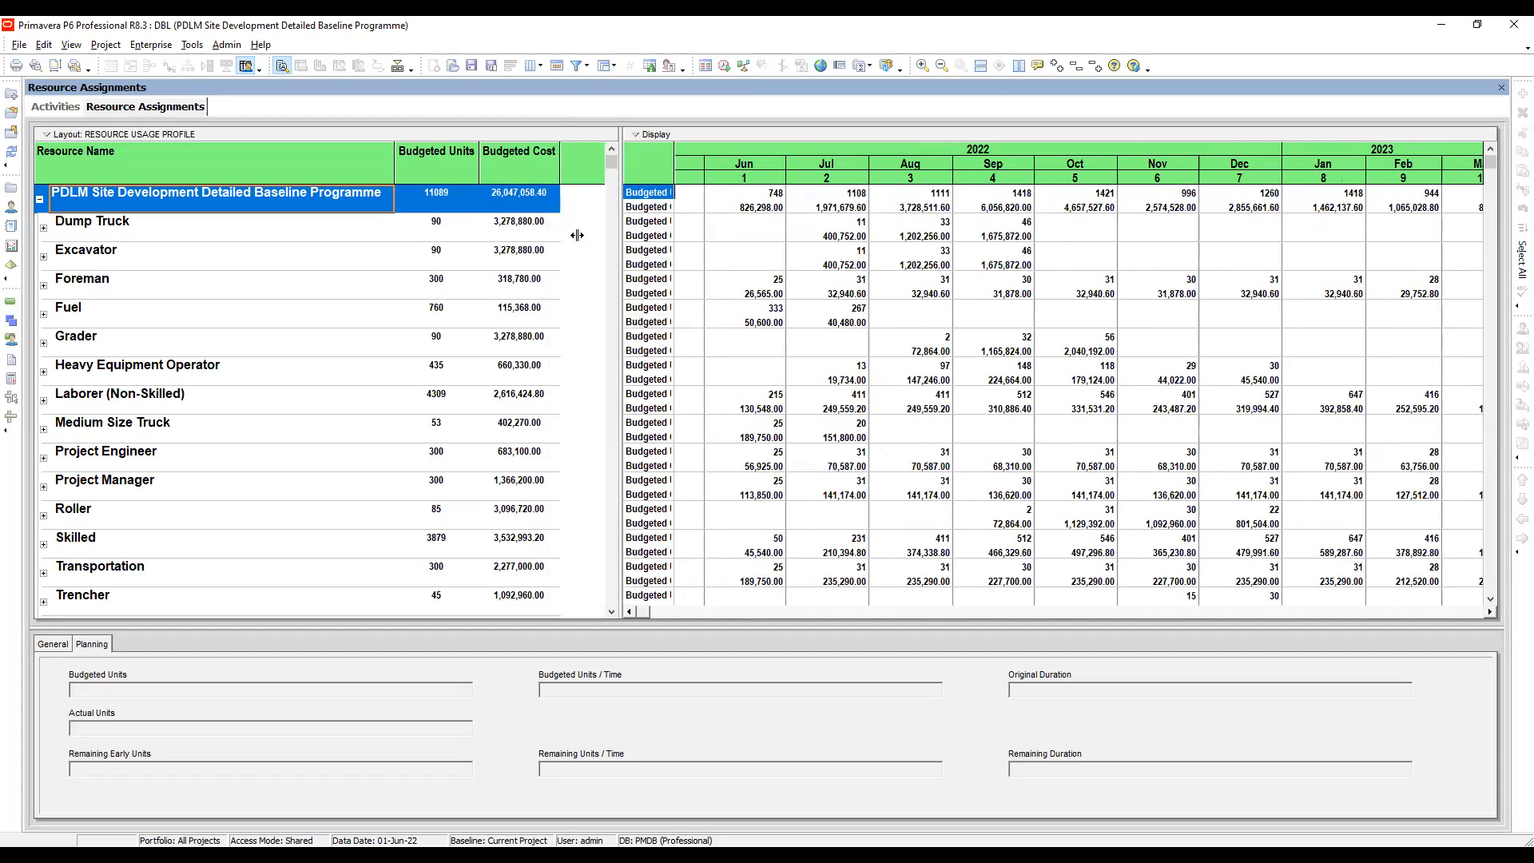
pyautogui.moveTo(620, 238); pyautogui.dragTo(577, 235)
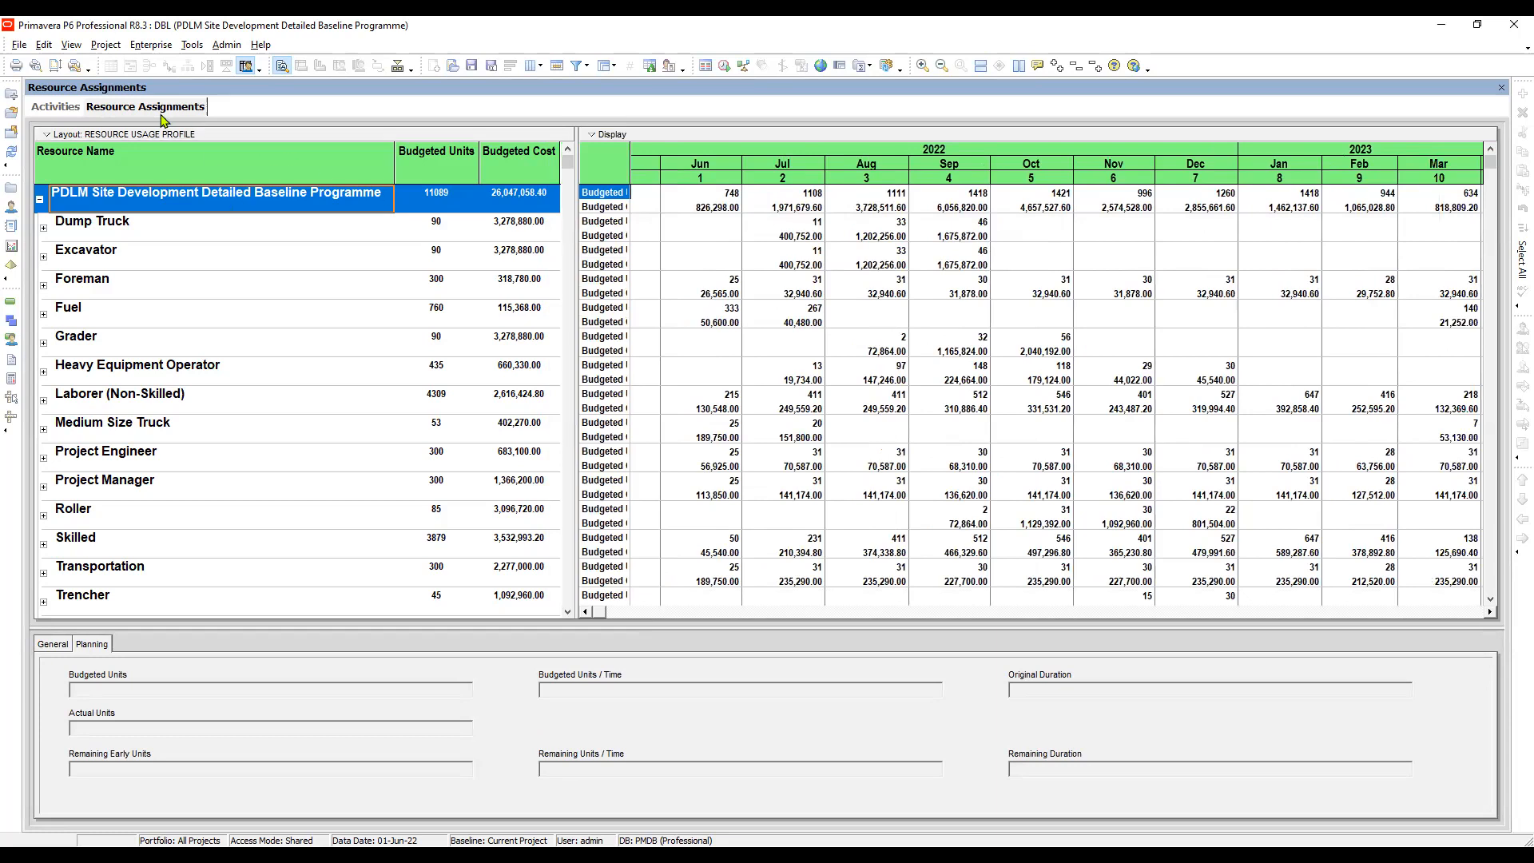
# - Switch to the Activities view and back to Resource Assignments, then resize the resource table pane slightly wider
pyautogui.click(58, 108)
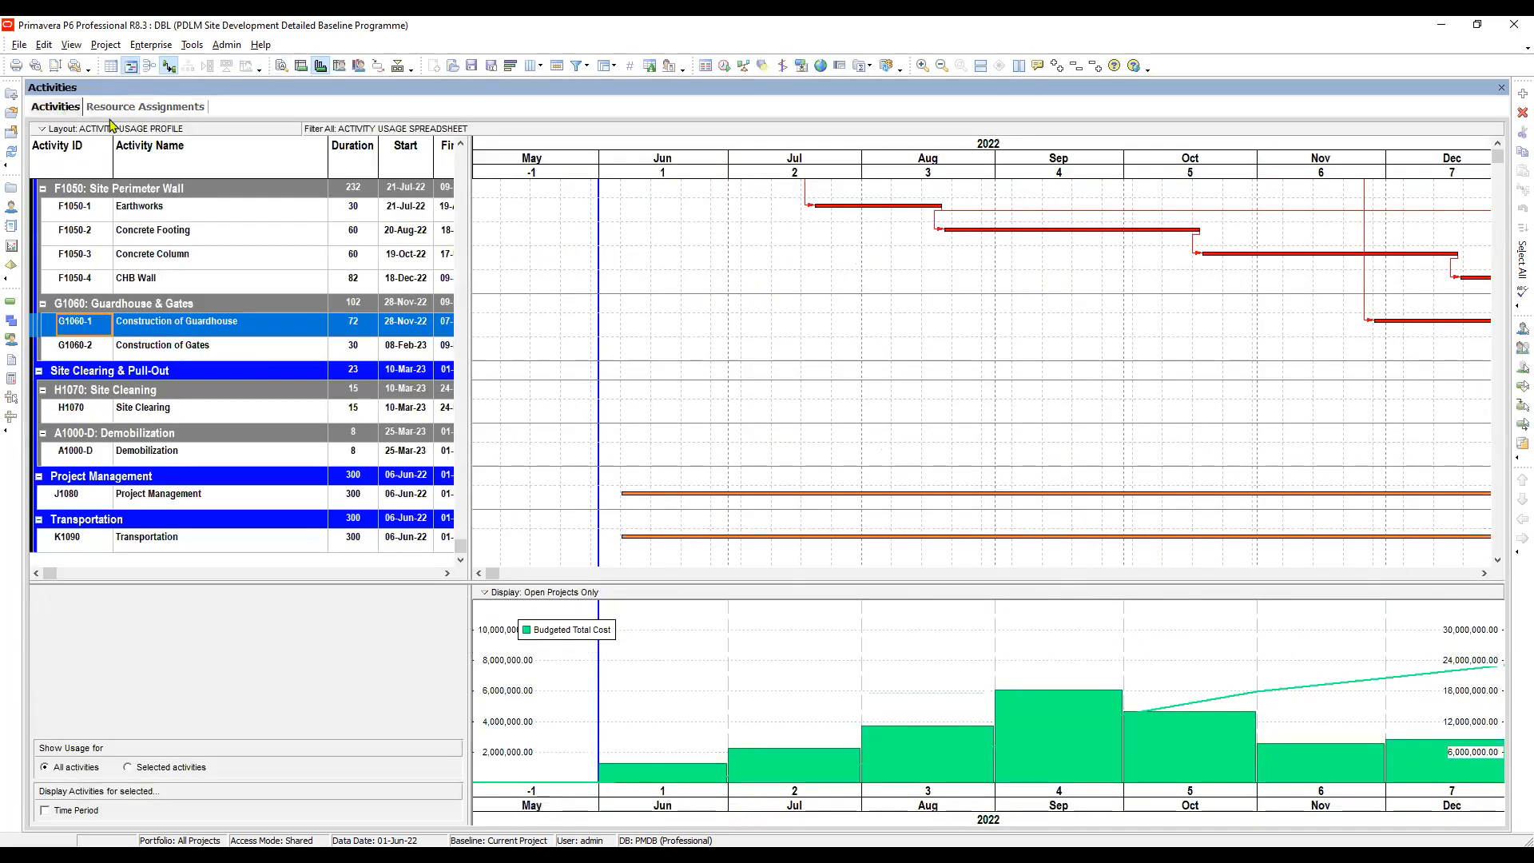
pyautogui.click(140, 110)
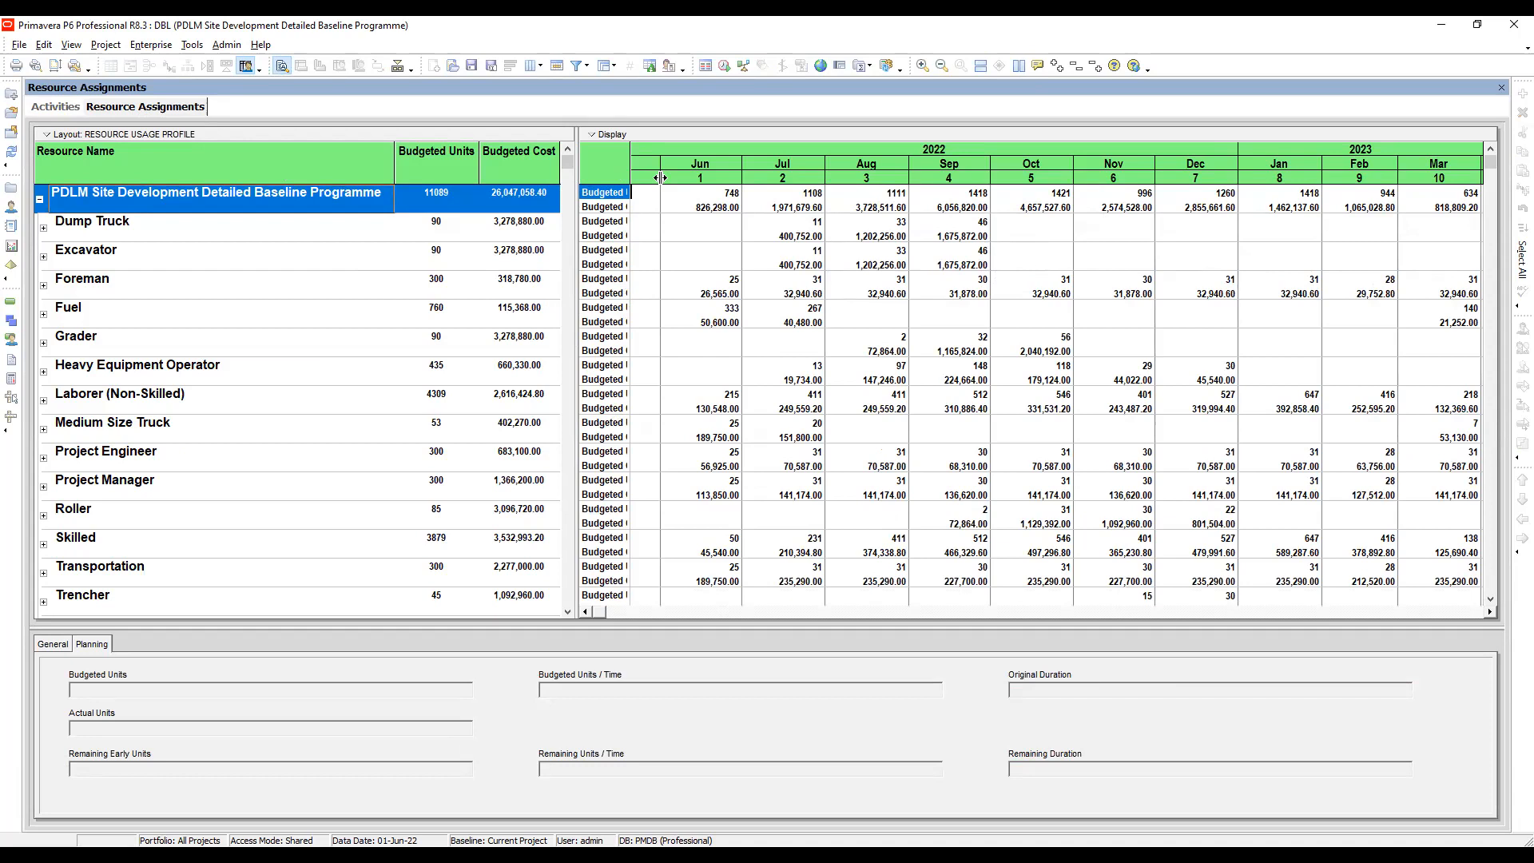
pyautogui.moveTo(660, 178); pyautogui.dragTo(698, 184)
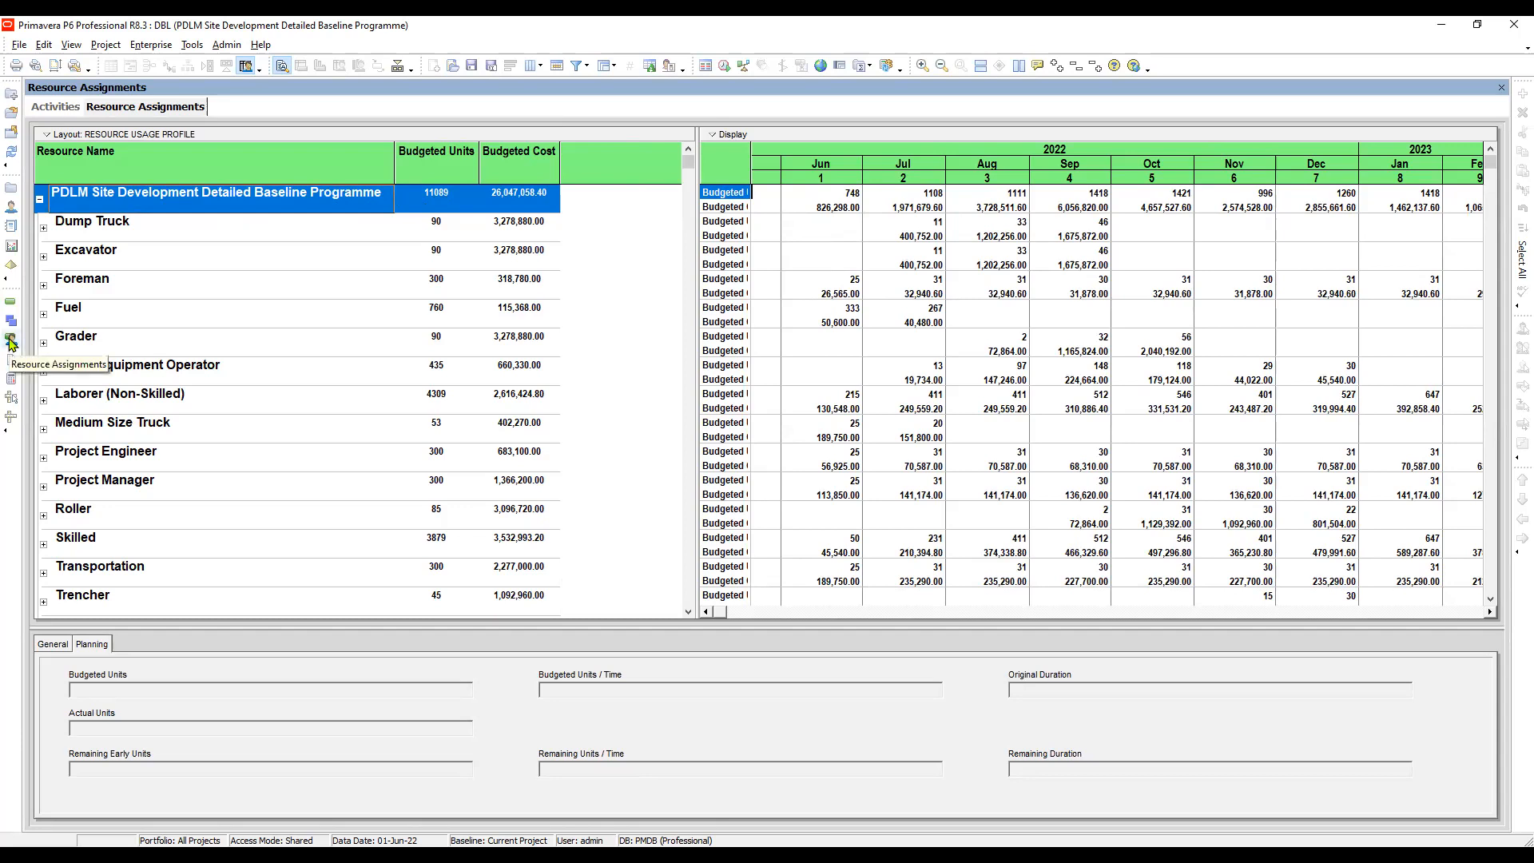
pyautogui.moveTo(672, 192); pyautogui.dragTo(620, 199)
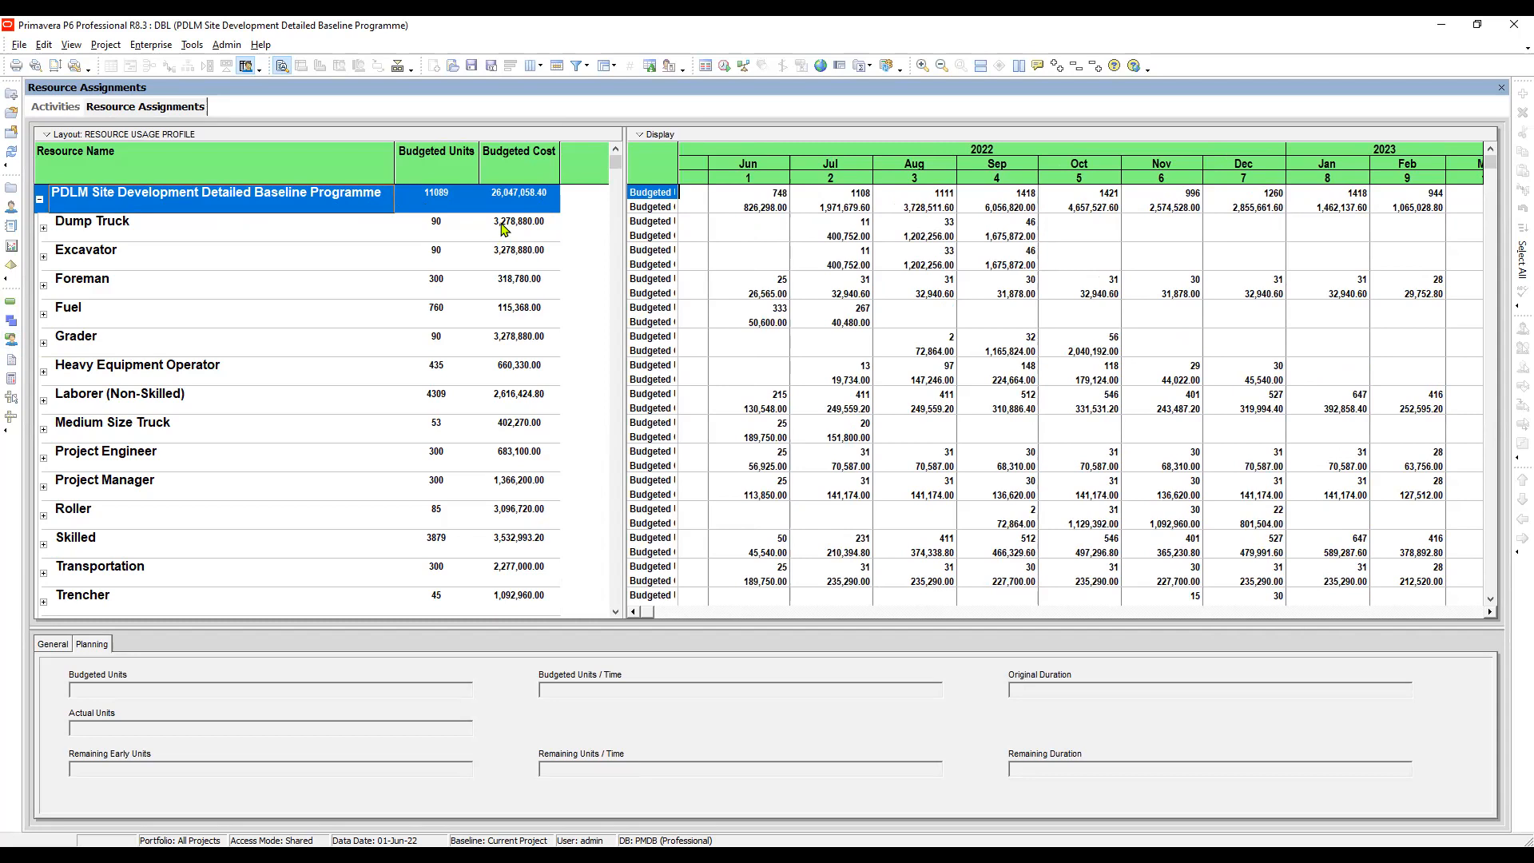
# - Select resource rows and expand Dump Truck to review its individual assignments, then collapse it again
pyautogui.click(504, 229)
pyautogui.click(516, 260)
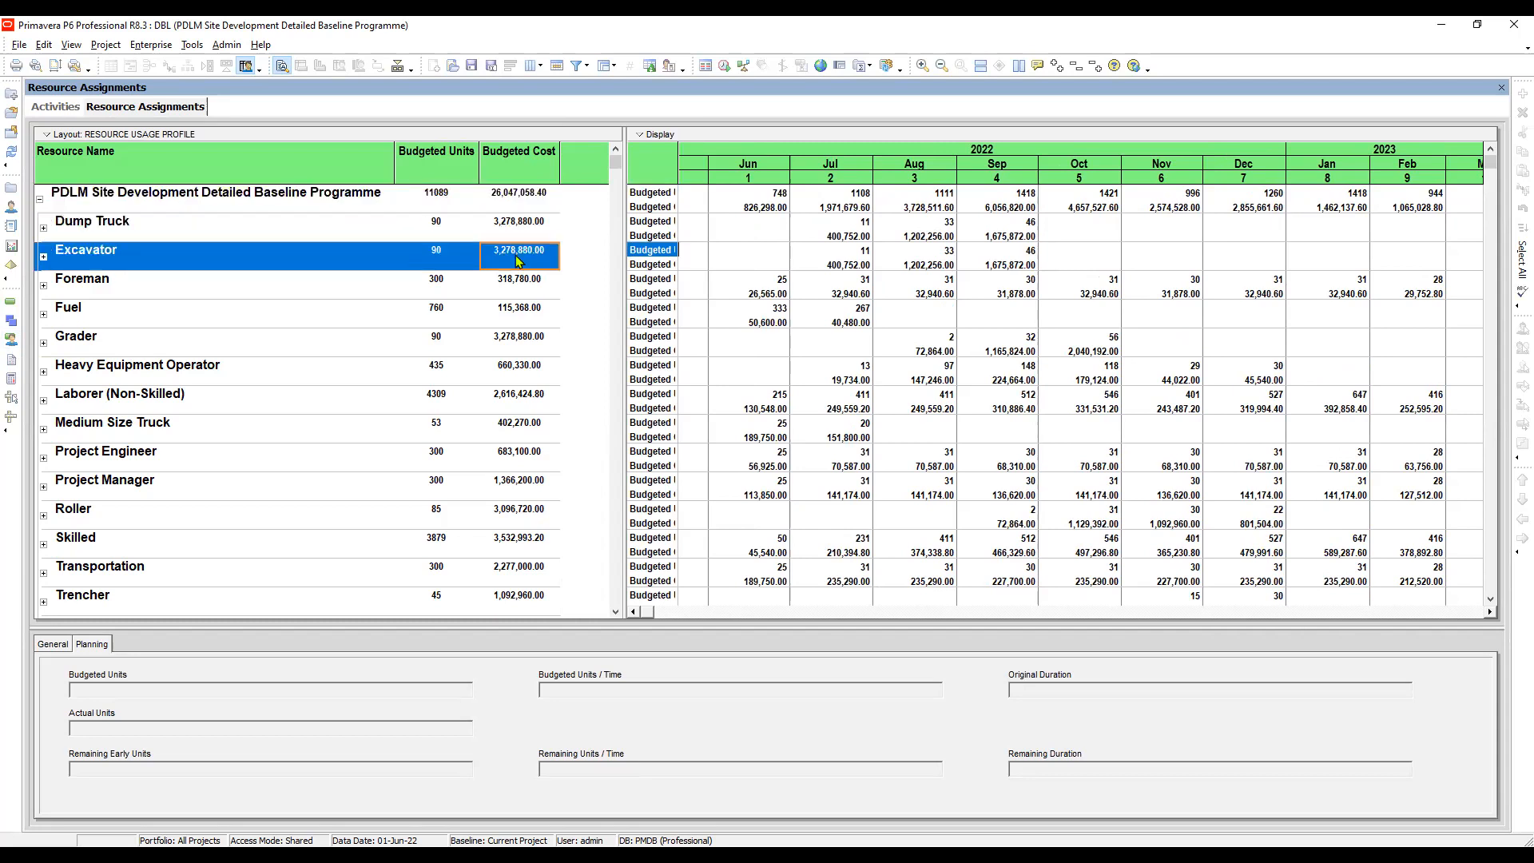
pyautogui.click(520, 230)
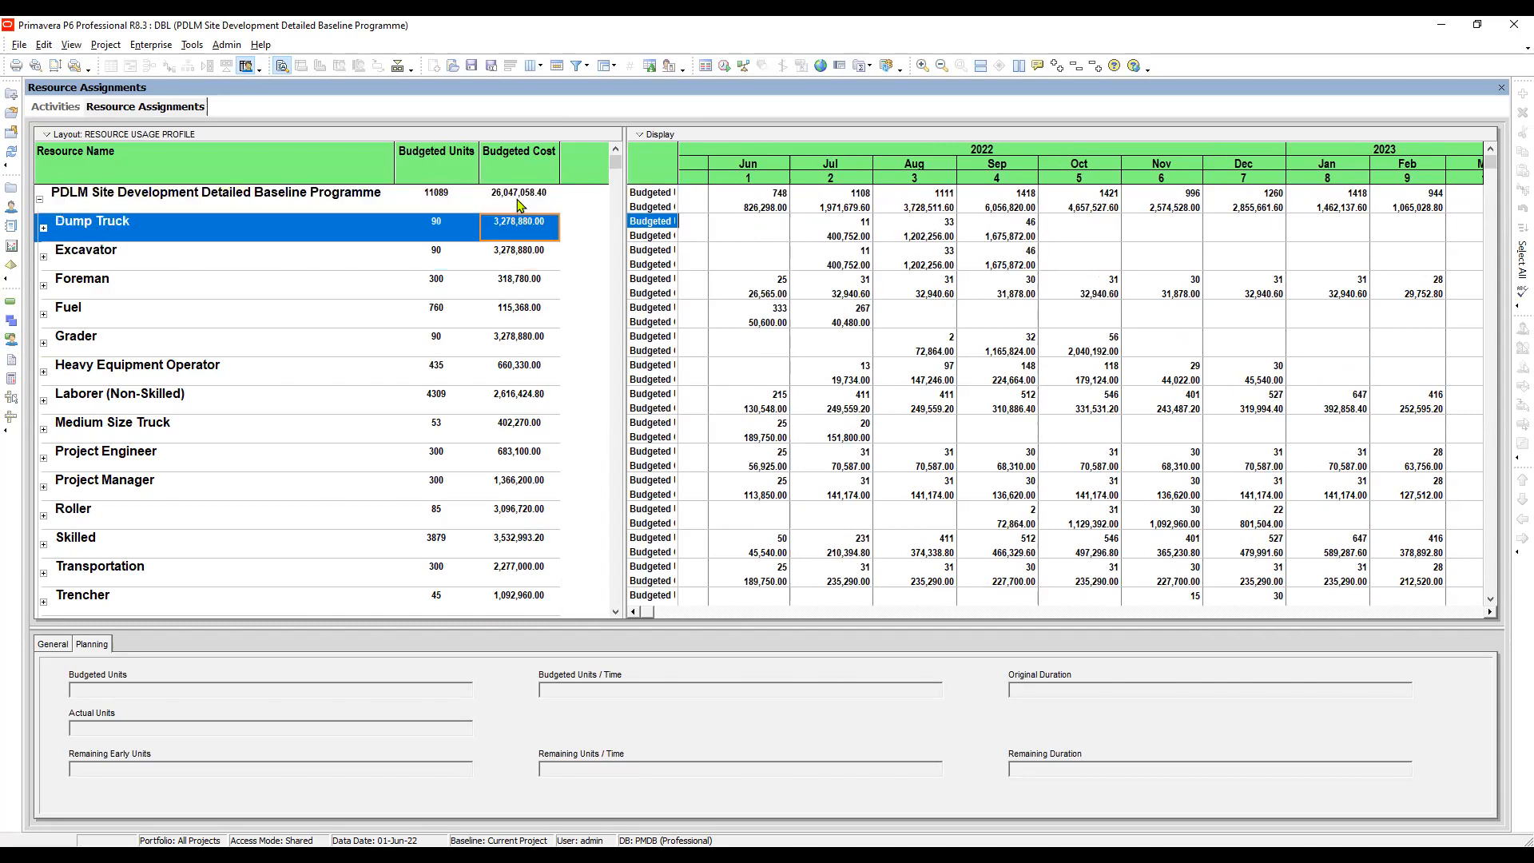
pyautogui.click(520, 199)
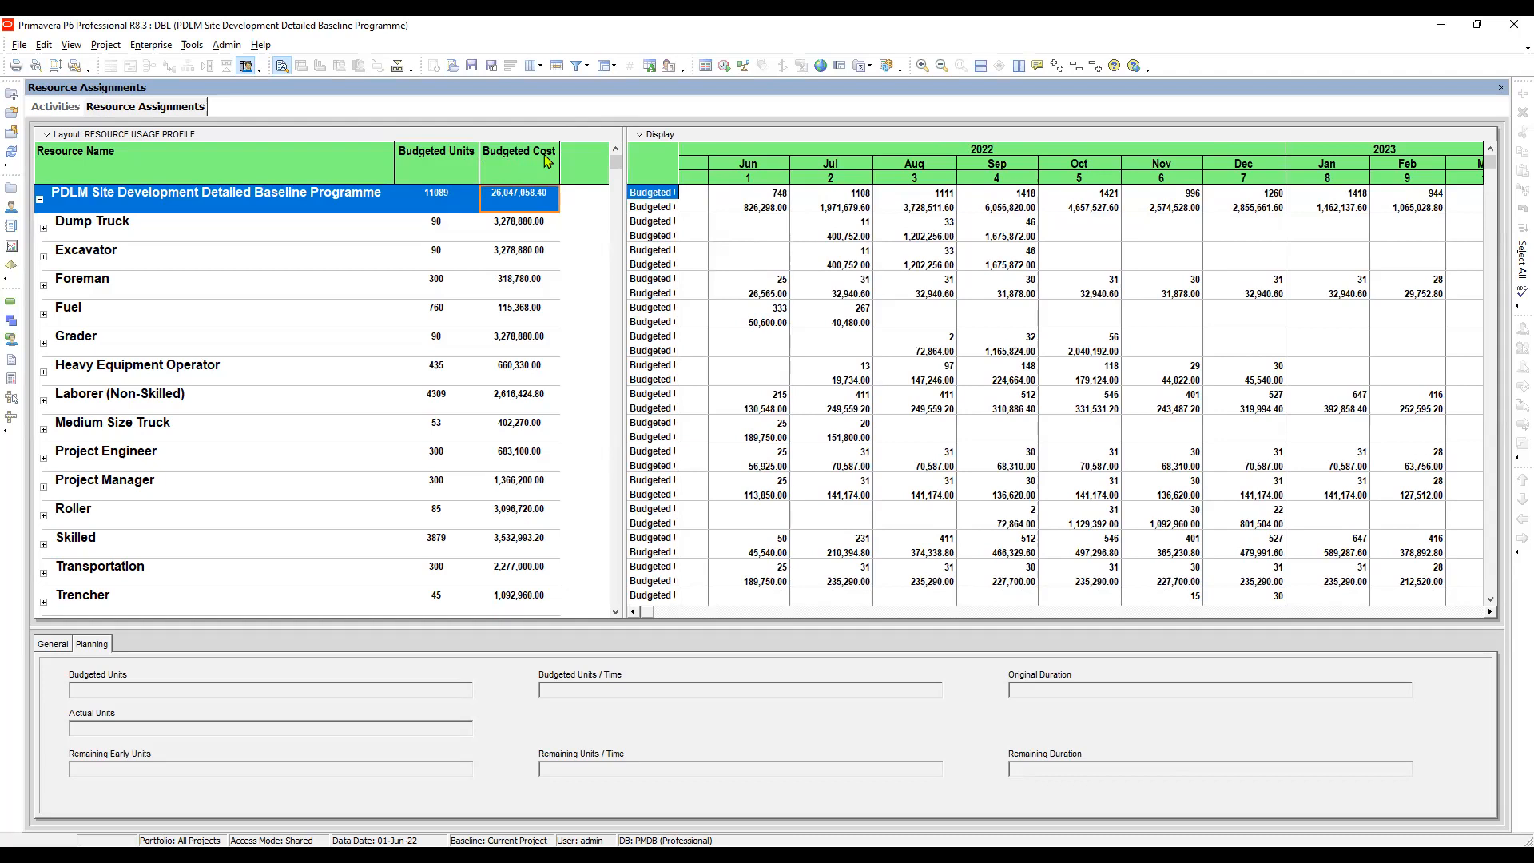
pyautogui.click(44, 228)
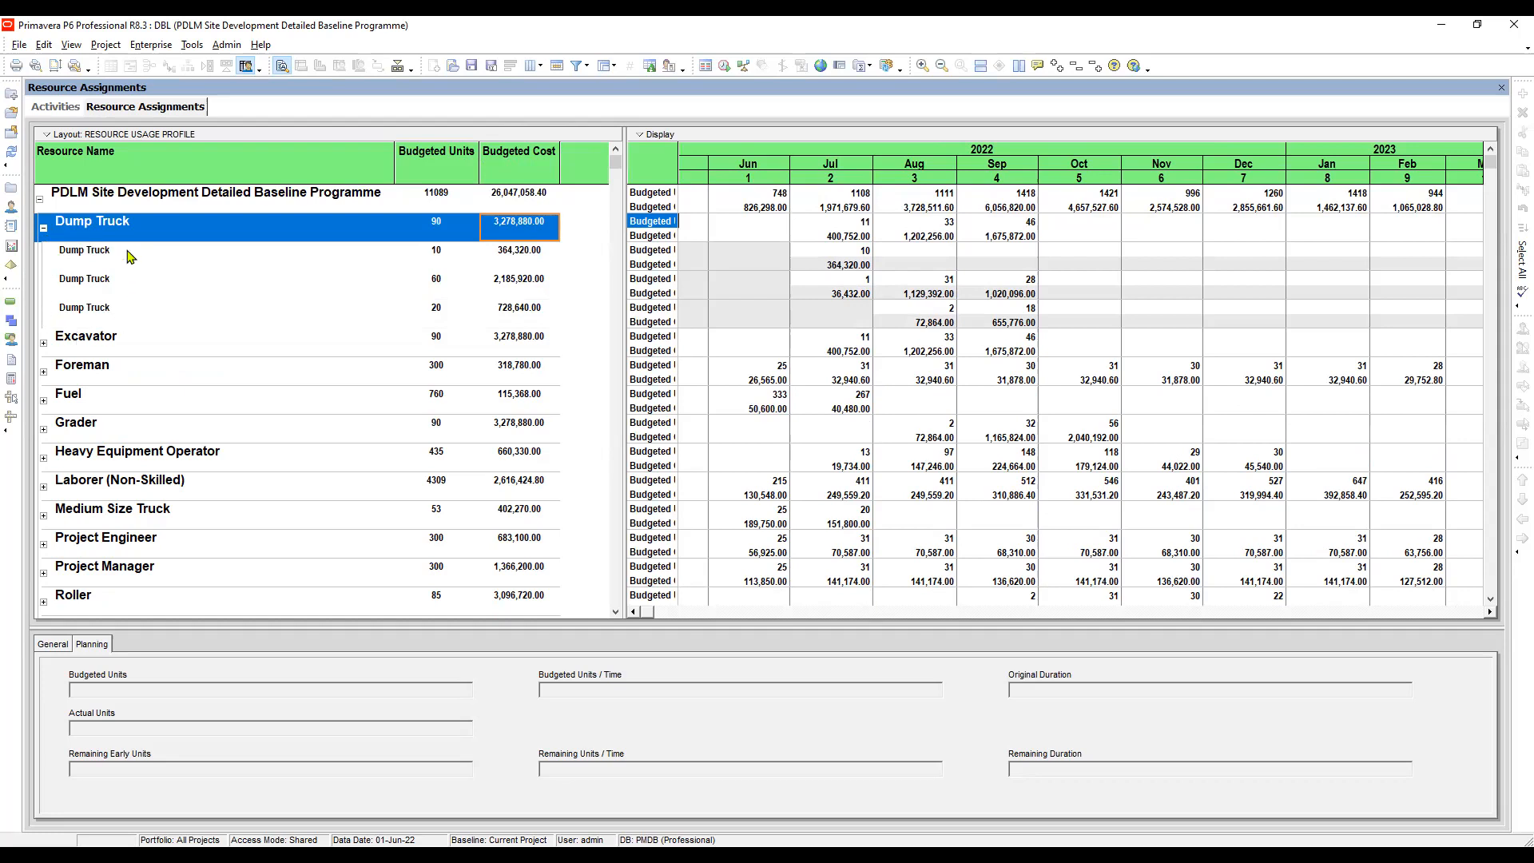
pyautogui.click(45, 231)
pyautogui.click(130, 255)
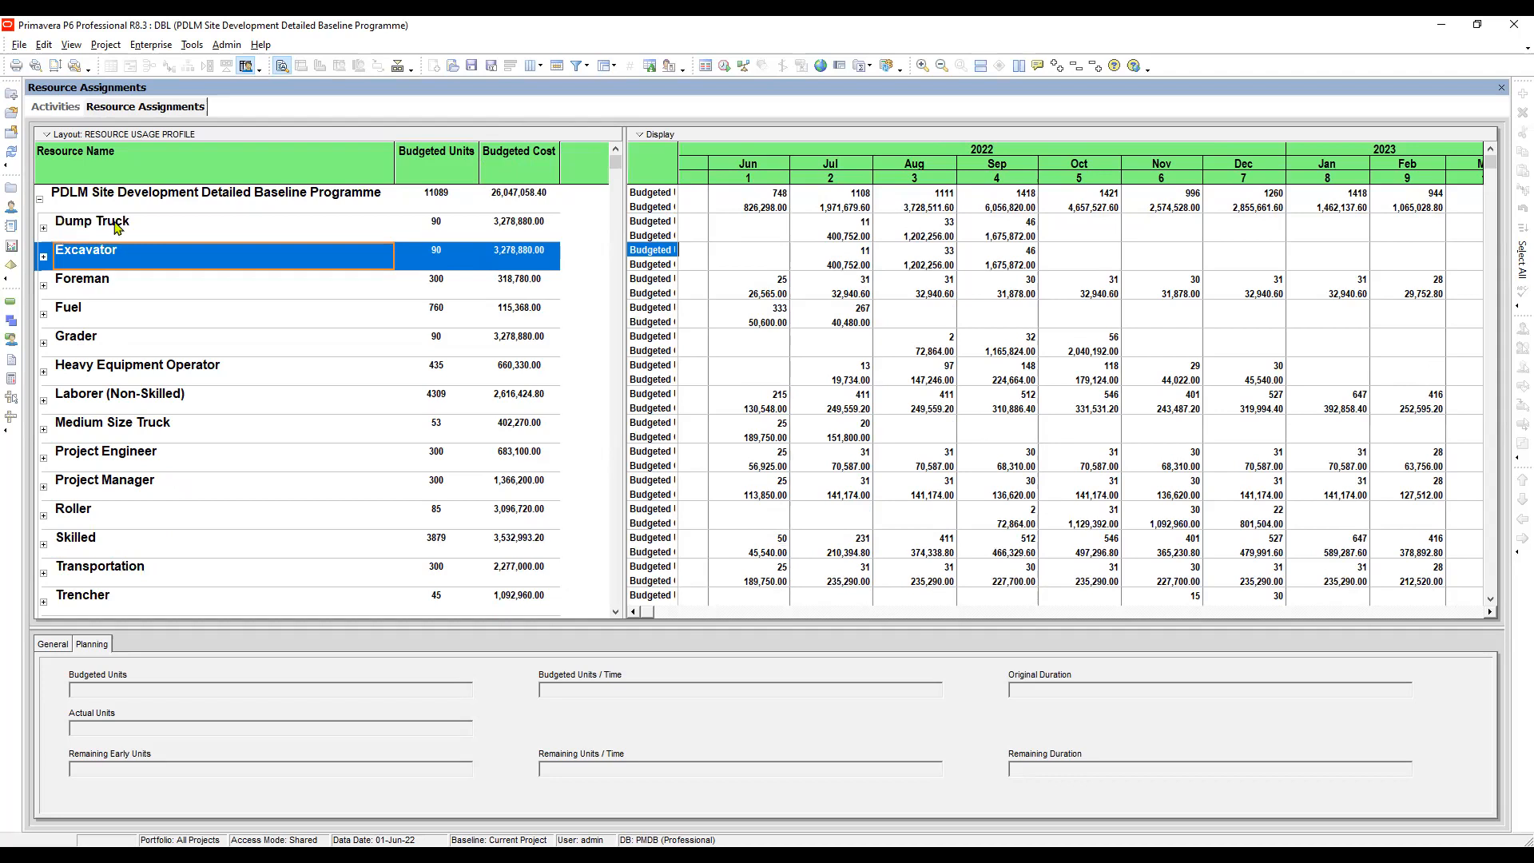
pyautogui.click(117, 227)
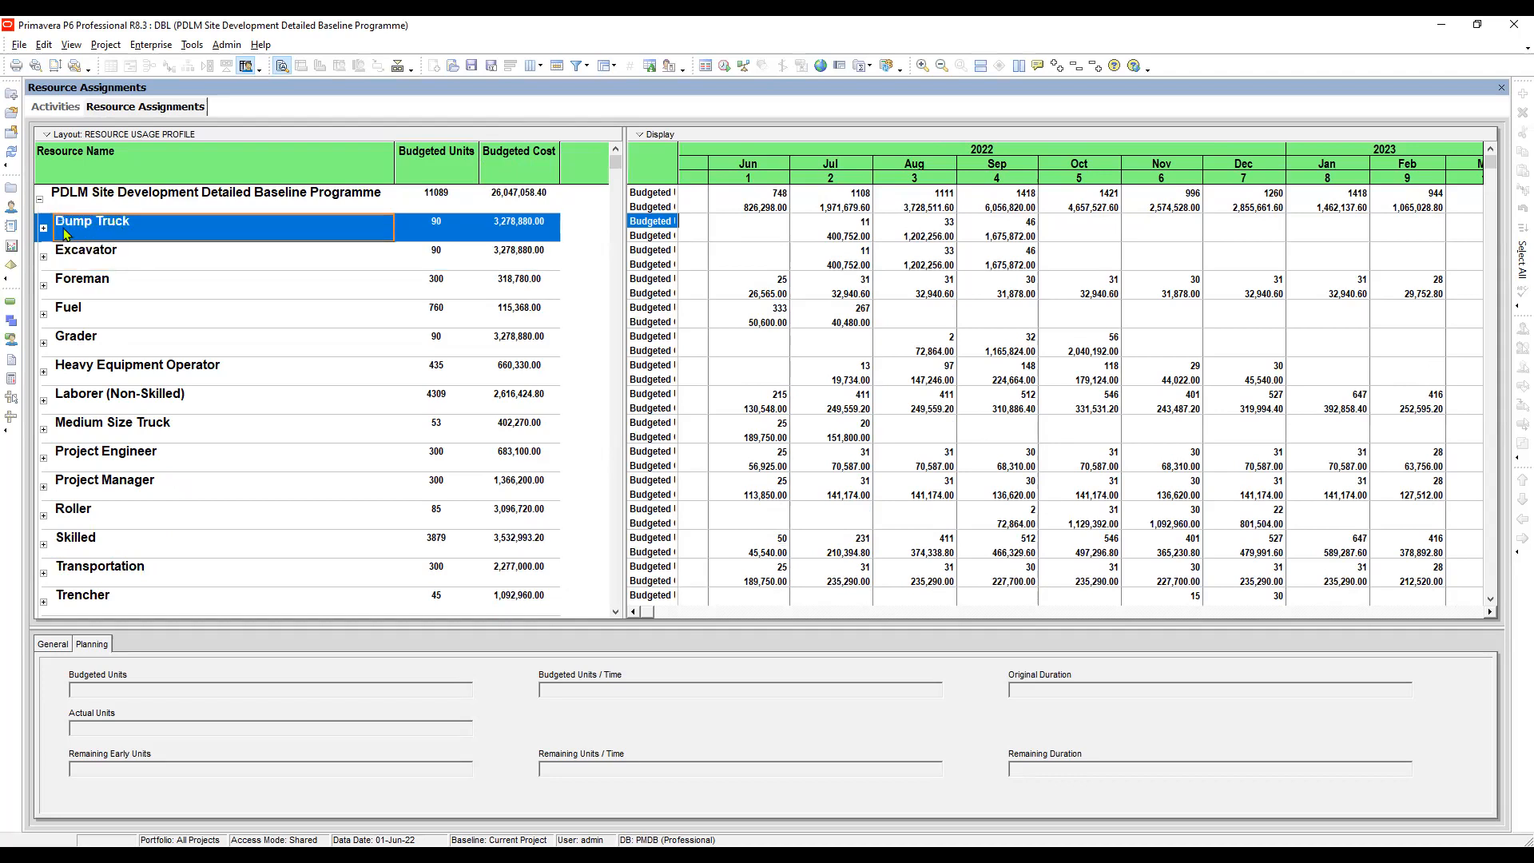
# - Inspect the Group and Sort settings of the resource table and close the dialog without changes
pyautogui.click(608, 66)
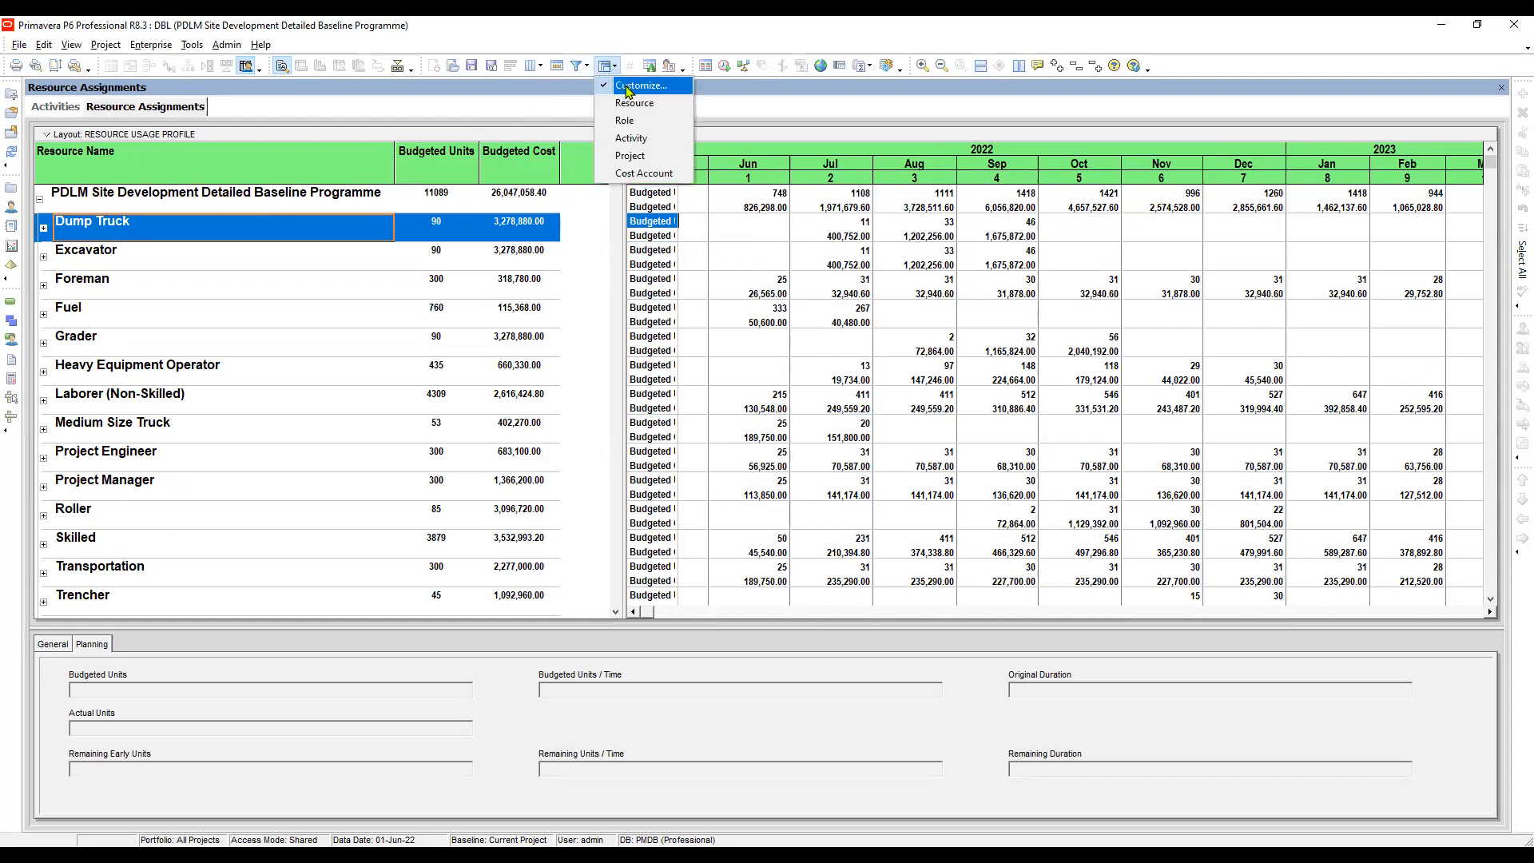
pyautogui.click(633, 87)
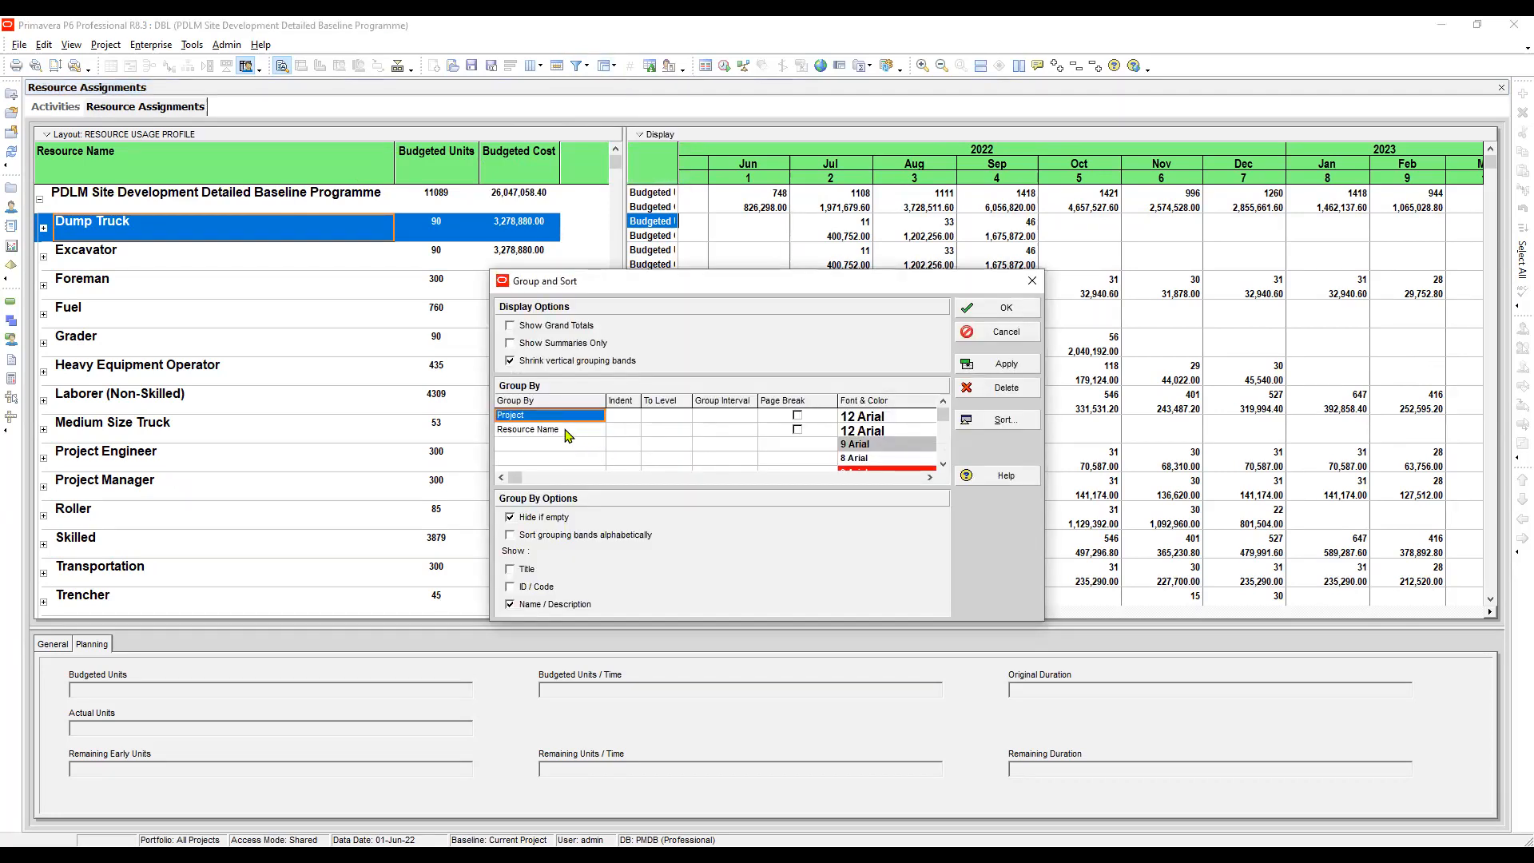
pyautogui.click(565, 432)
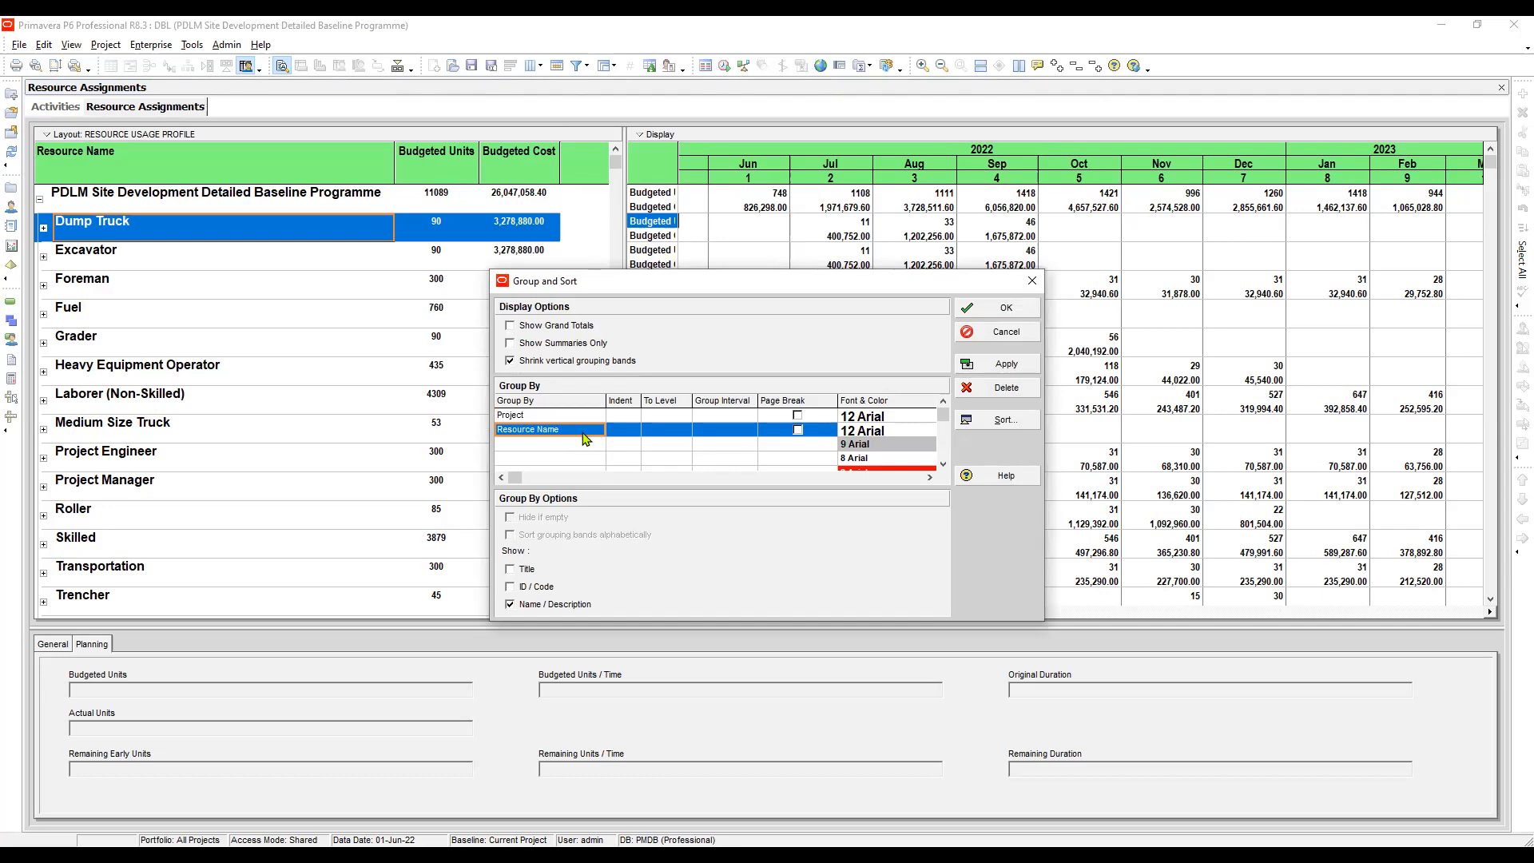
pyautogui.click(628, 431)
pyautogui.press('Escape')
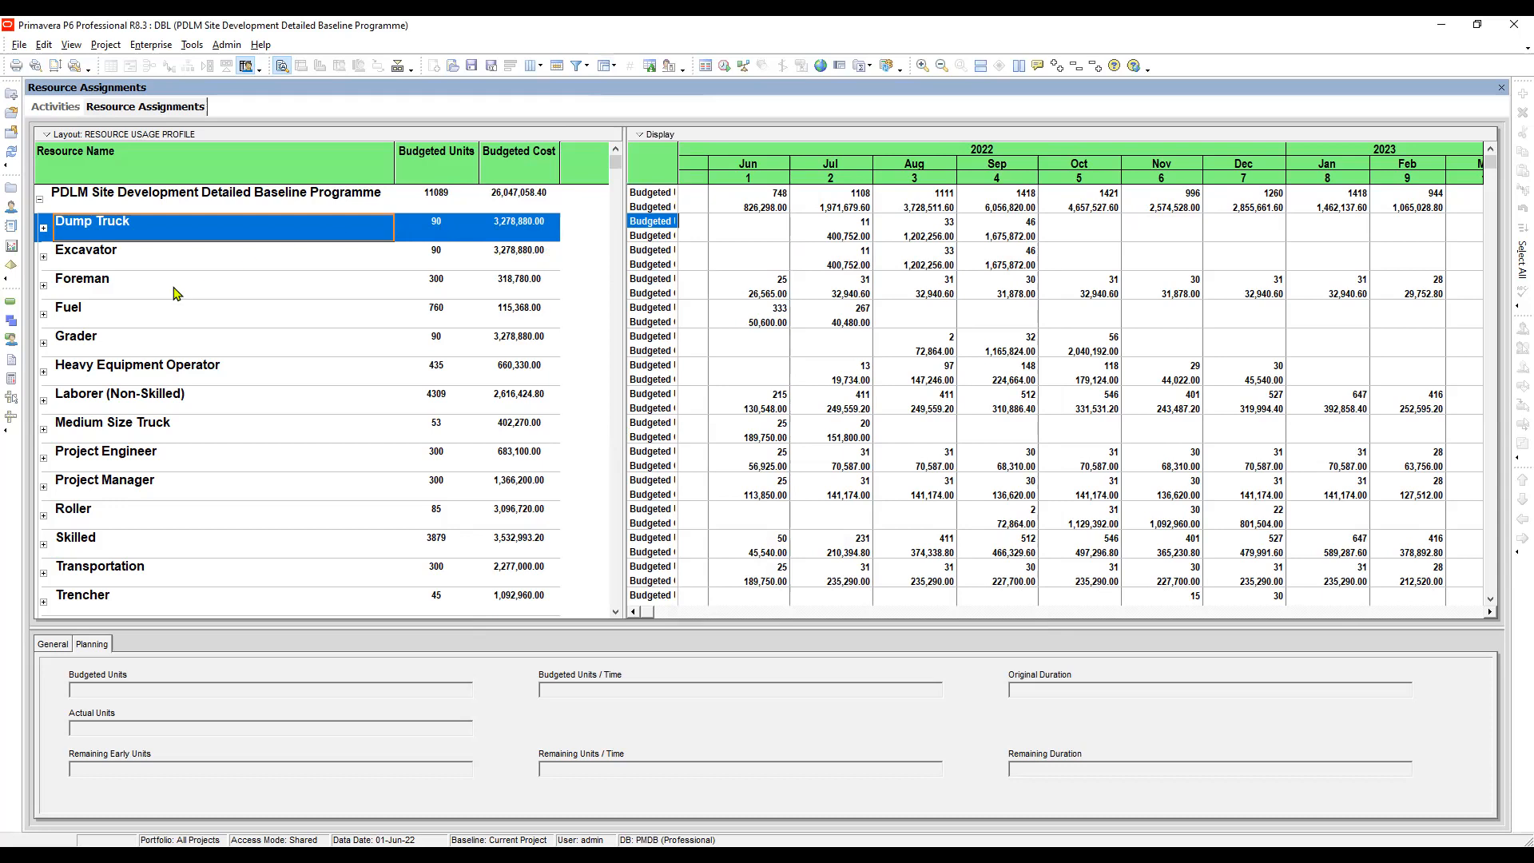
# - Narrow the resource table pane so more monthly timescale columns are visible
pyautogui.click(105, 257)
pyautogui.scroll(-1, 212, 342)
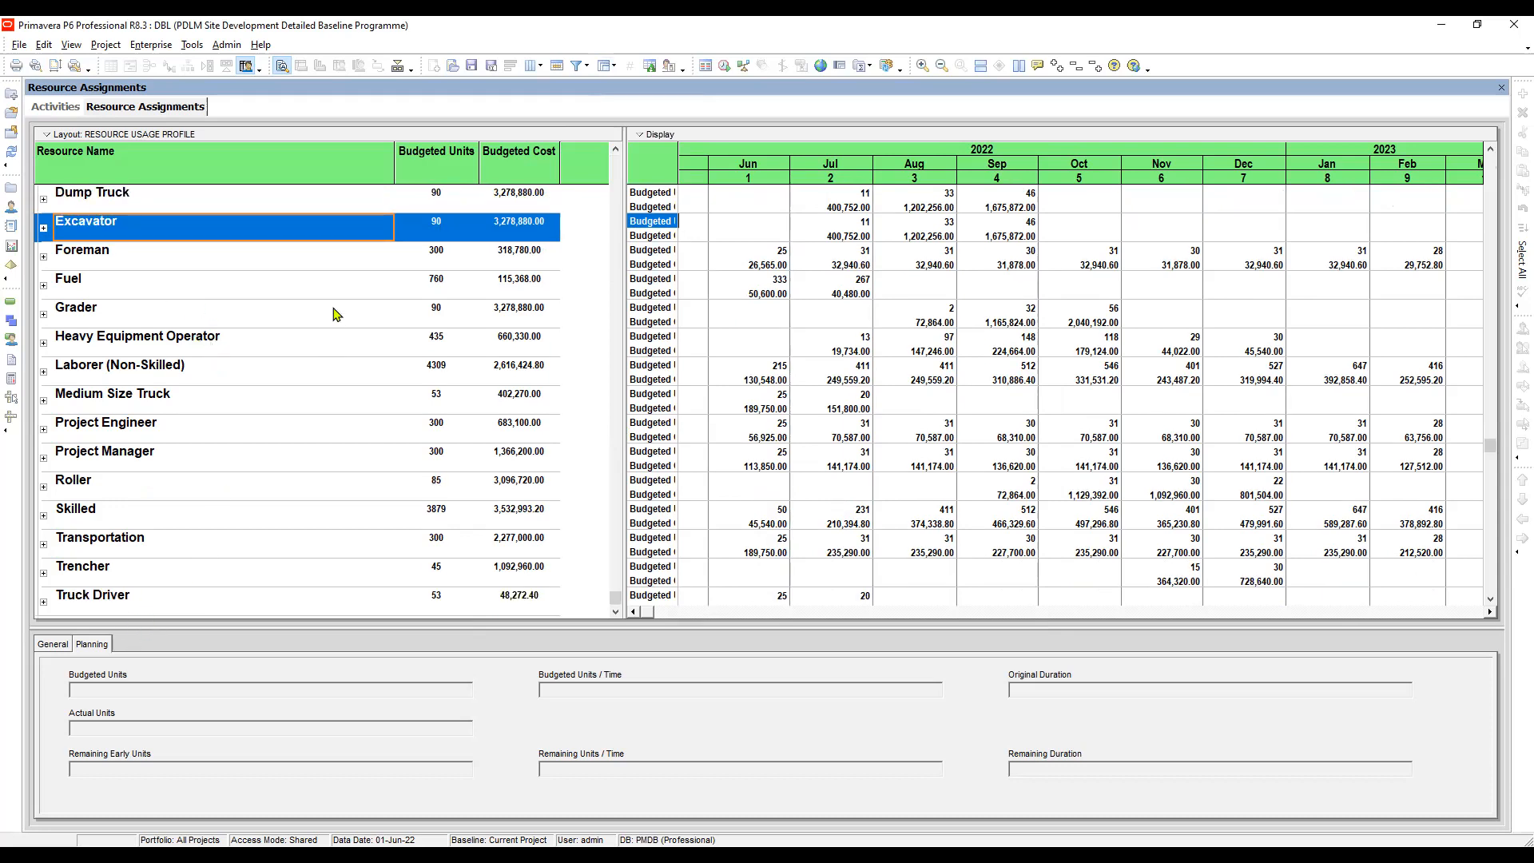
pyautogui.scroll(1, 343, 306)
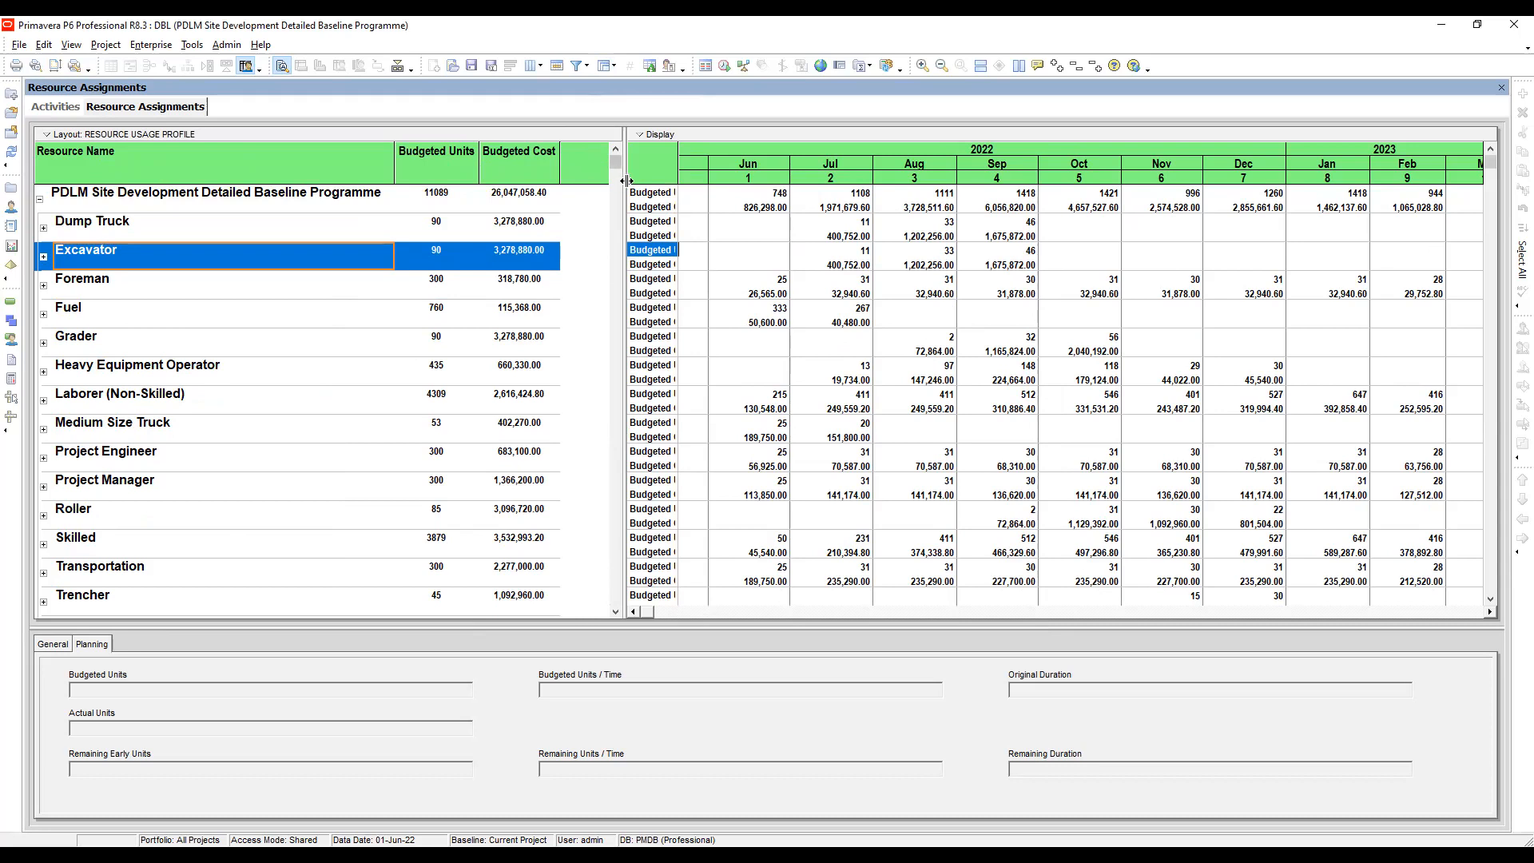
pyautogui.moveTo(624, 172); pyautogui.dragTo(583, 175)
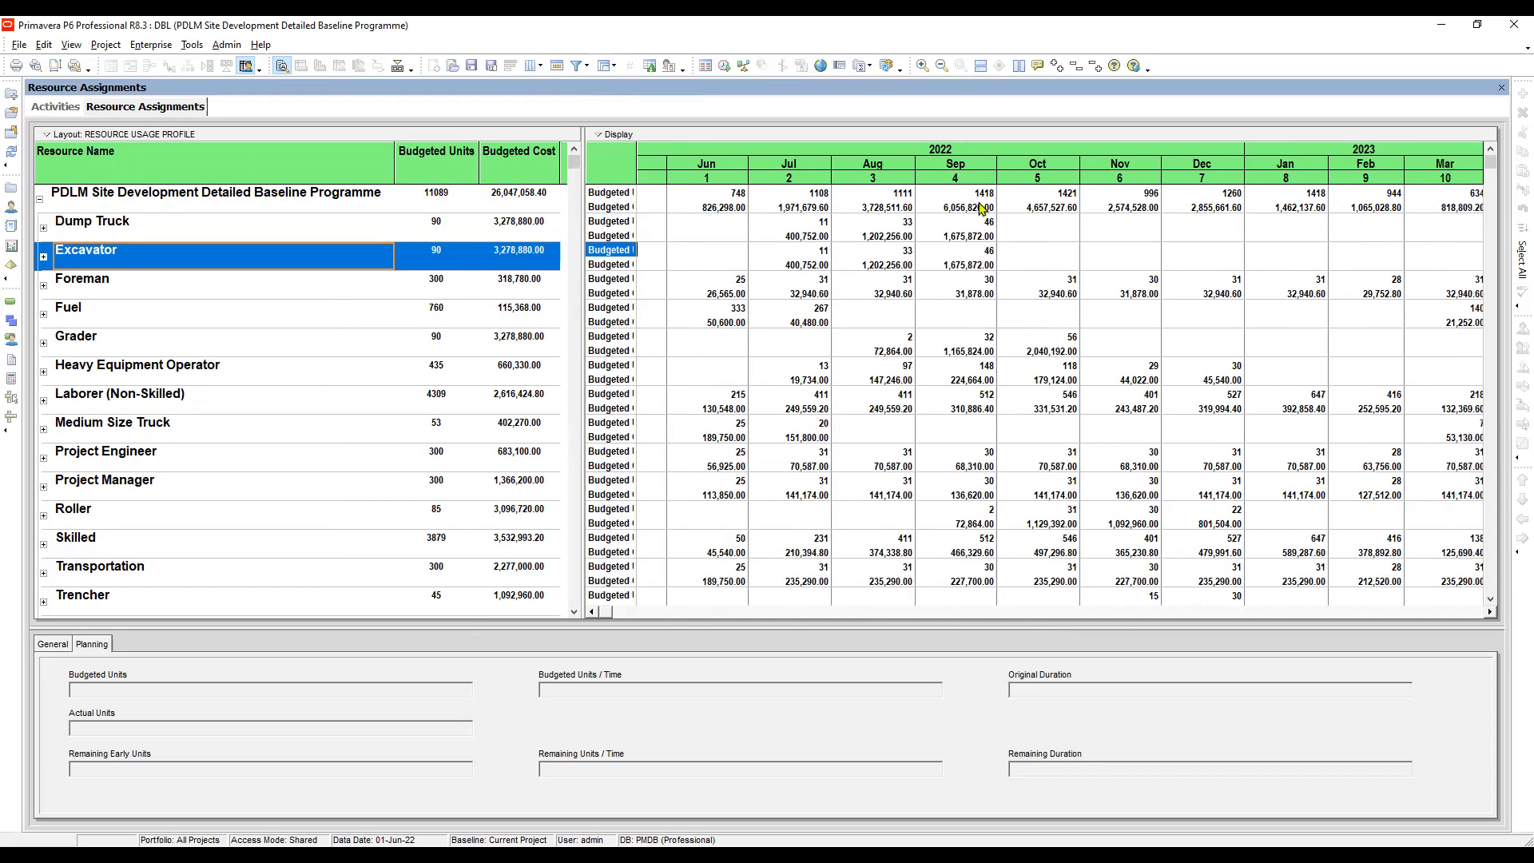
# - Open the Timescale settings, check the Year/Month date interval, and apply the dialog
pyautogui.rightClick(1036, 226)
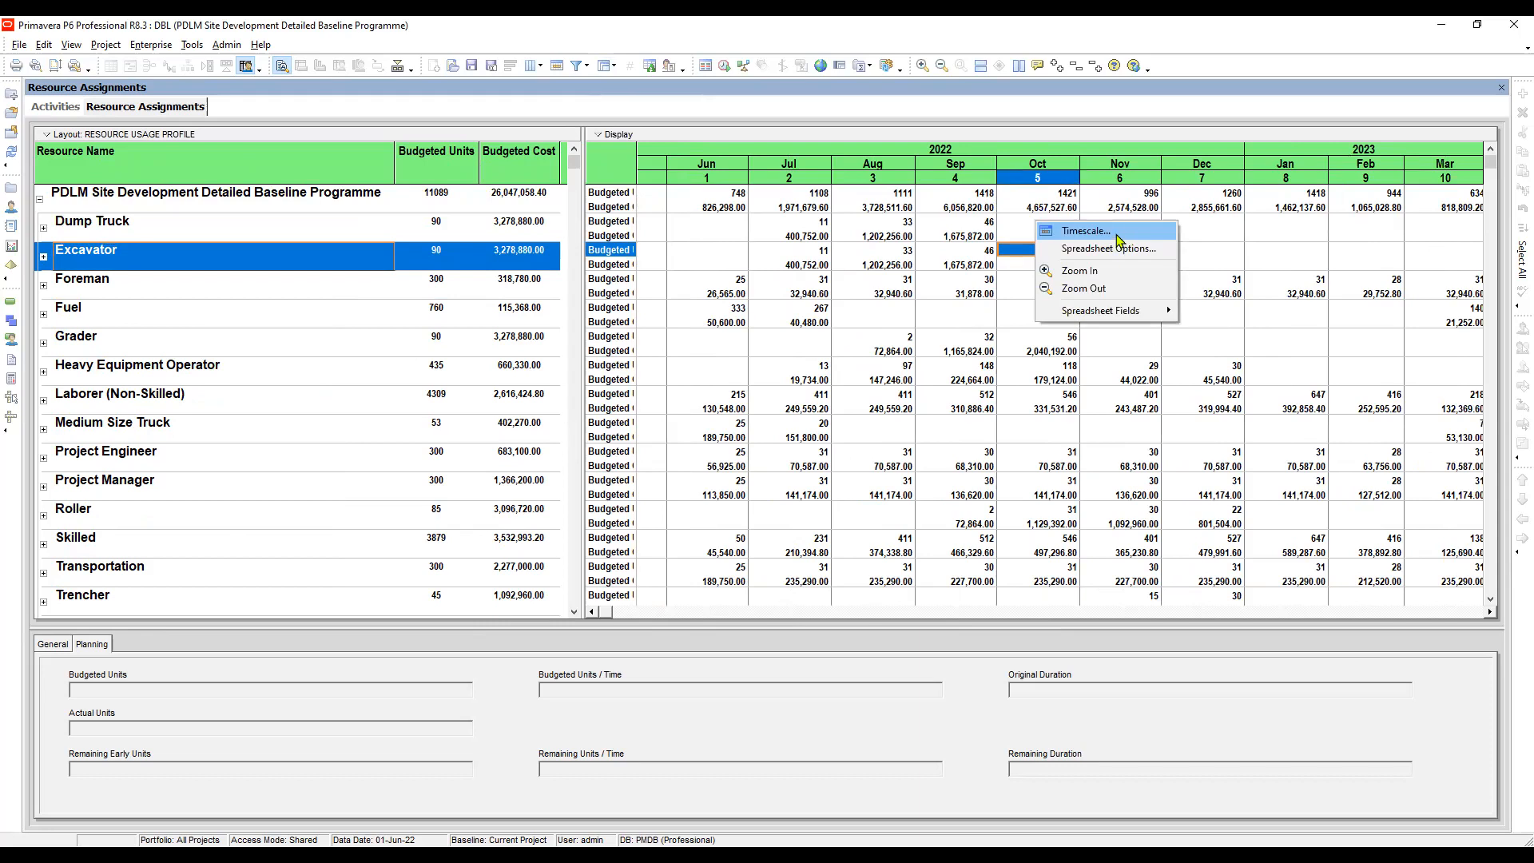
pyautogui.click(1117, 234)
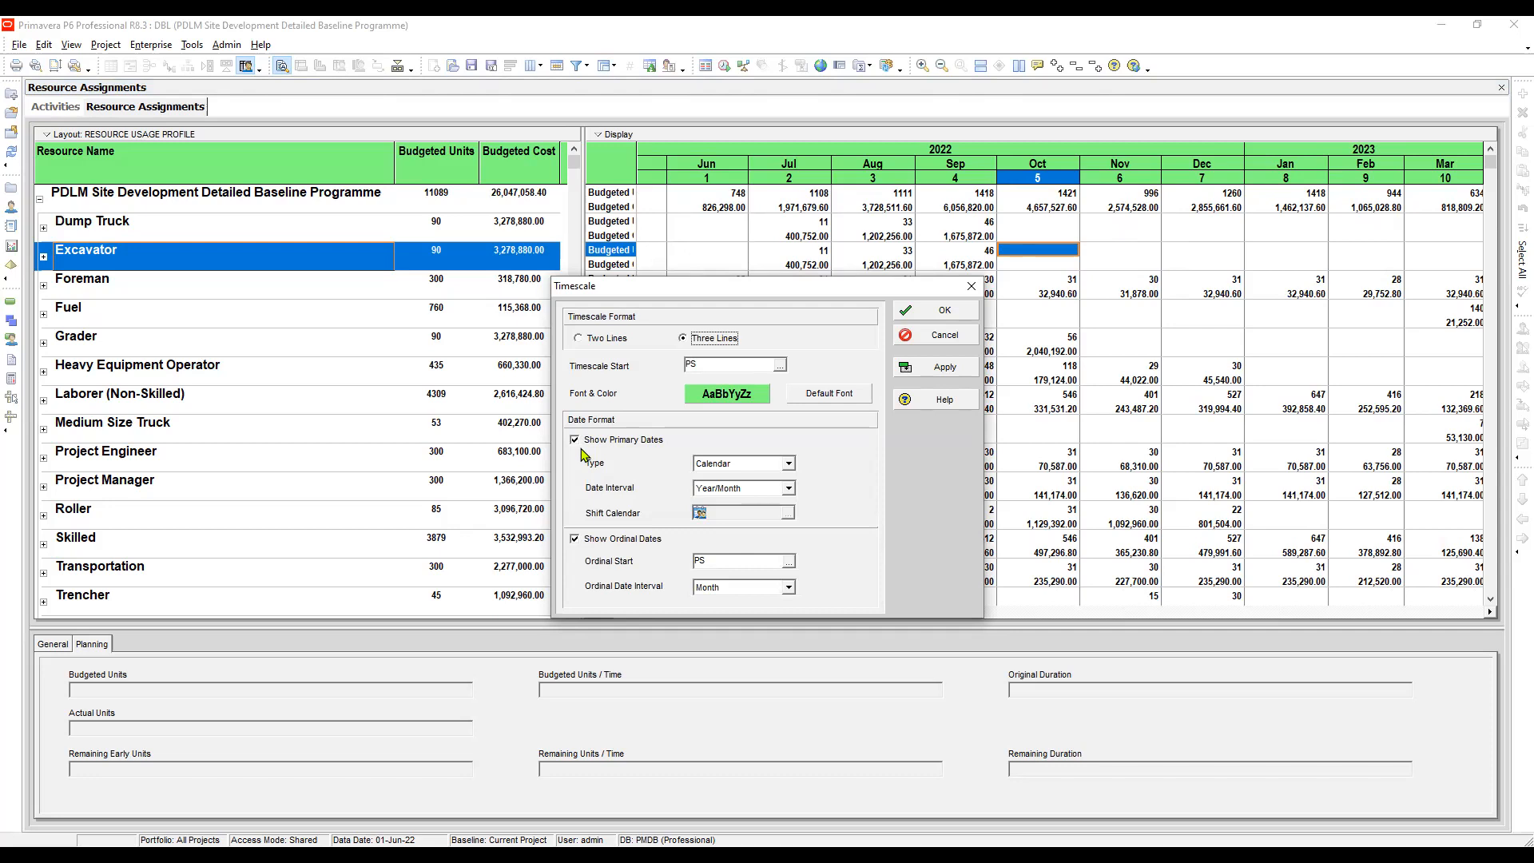
pyautogui.click(789, 488)
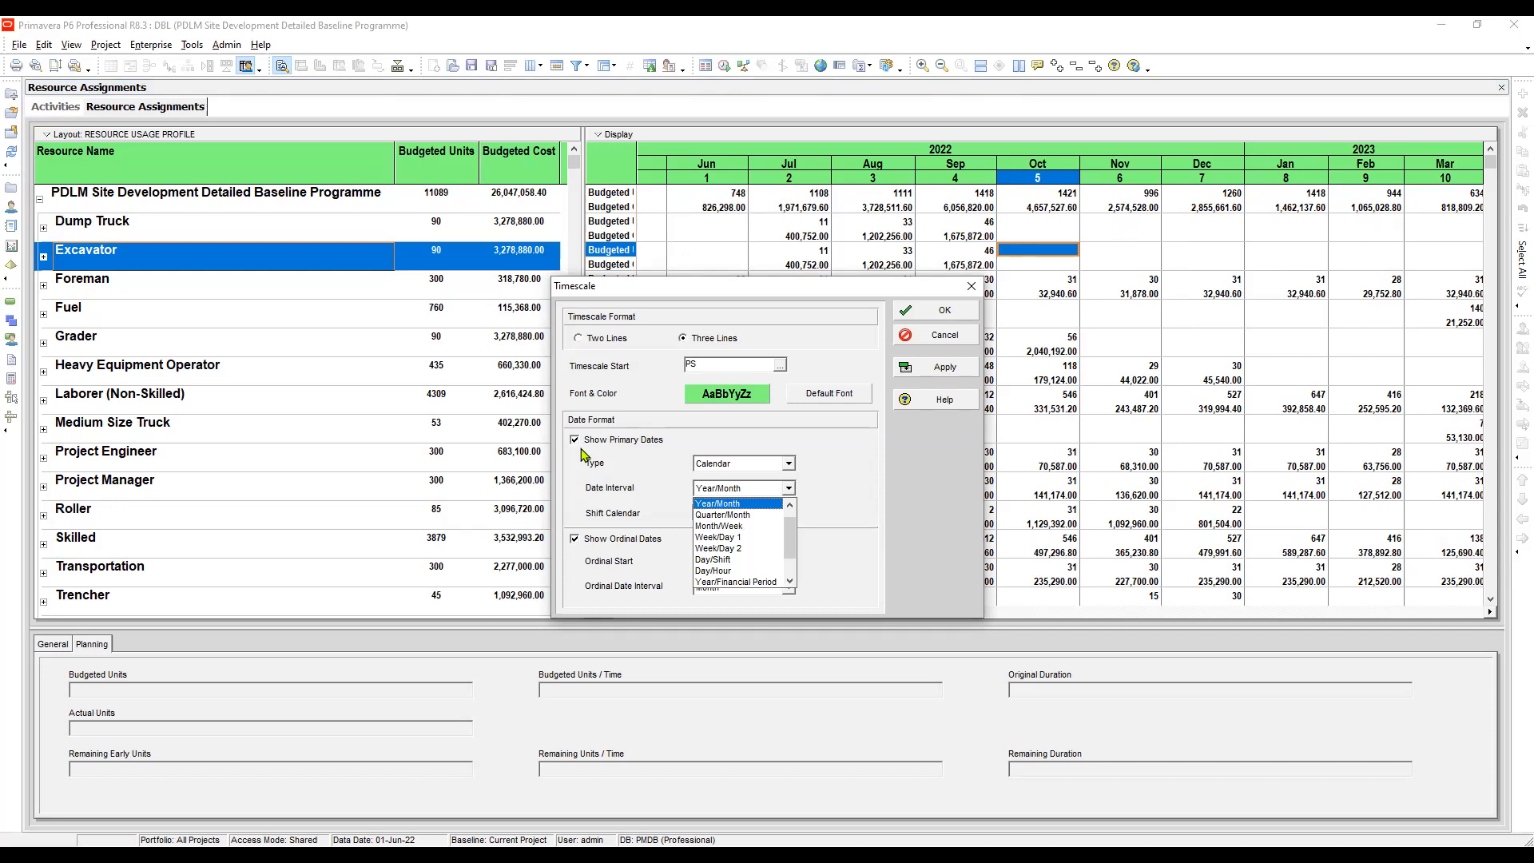
pyautogui.click(580, 449)
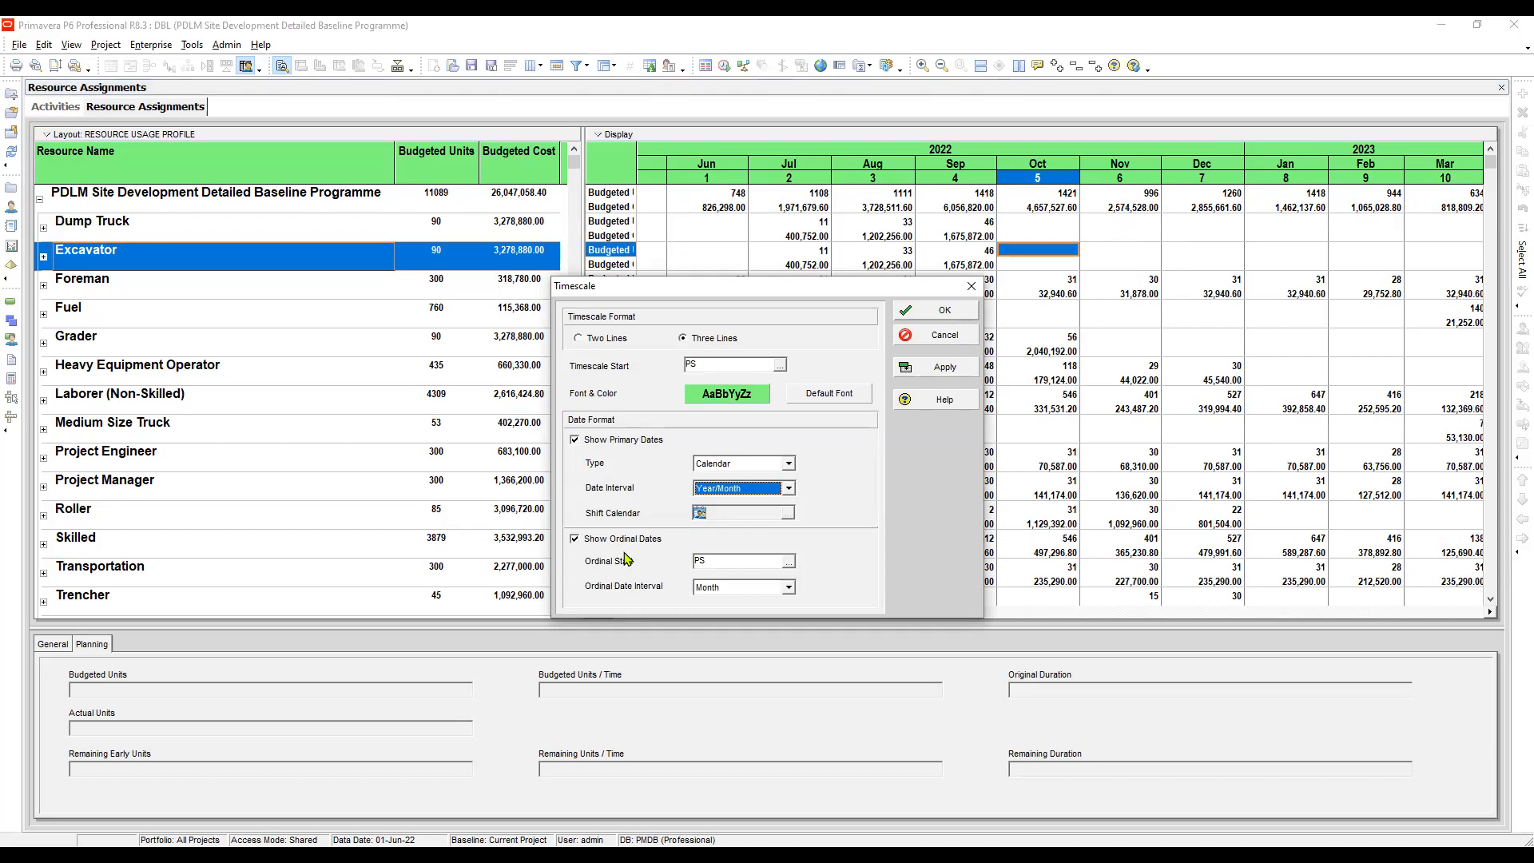
pyautogui.press('Return')
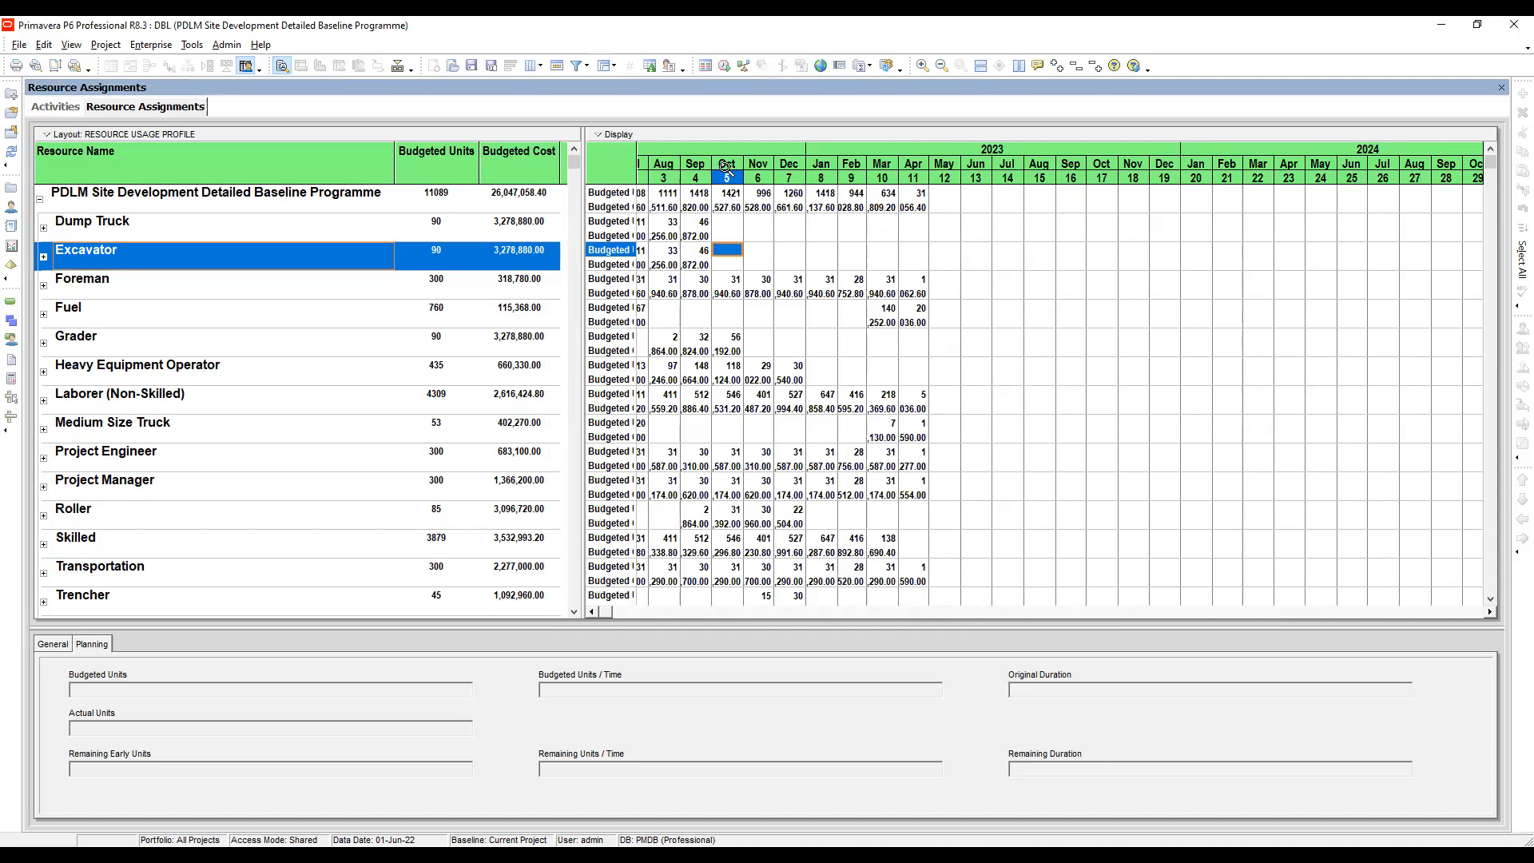
# - Widen the monthly timescale columns and the row-label column so the Budgeted Units and Budgeted Cost labels show fully
pyautogui.moveTo(686, 159); pyautogui.dragTo(754, 169)
pyautogui.moveTo(943, 181); pyautogui.dragTo(1371, 283)
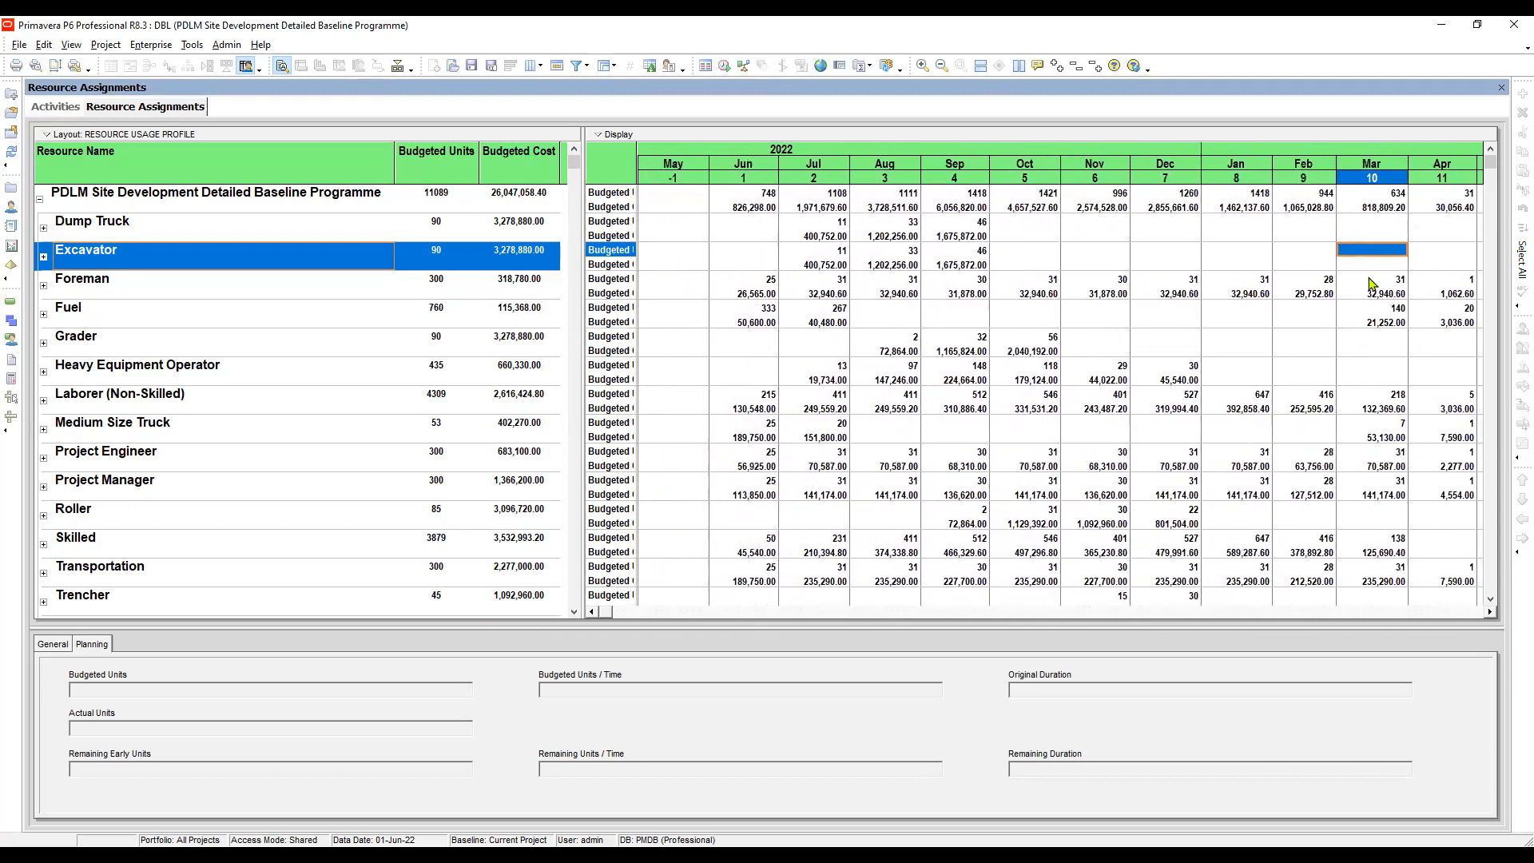
pyautogui.click(654, 156)
pyautogui.moveTo(654, 156); pyautogui.dragTo(672, 167)
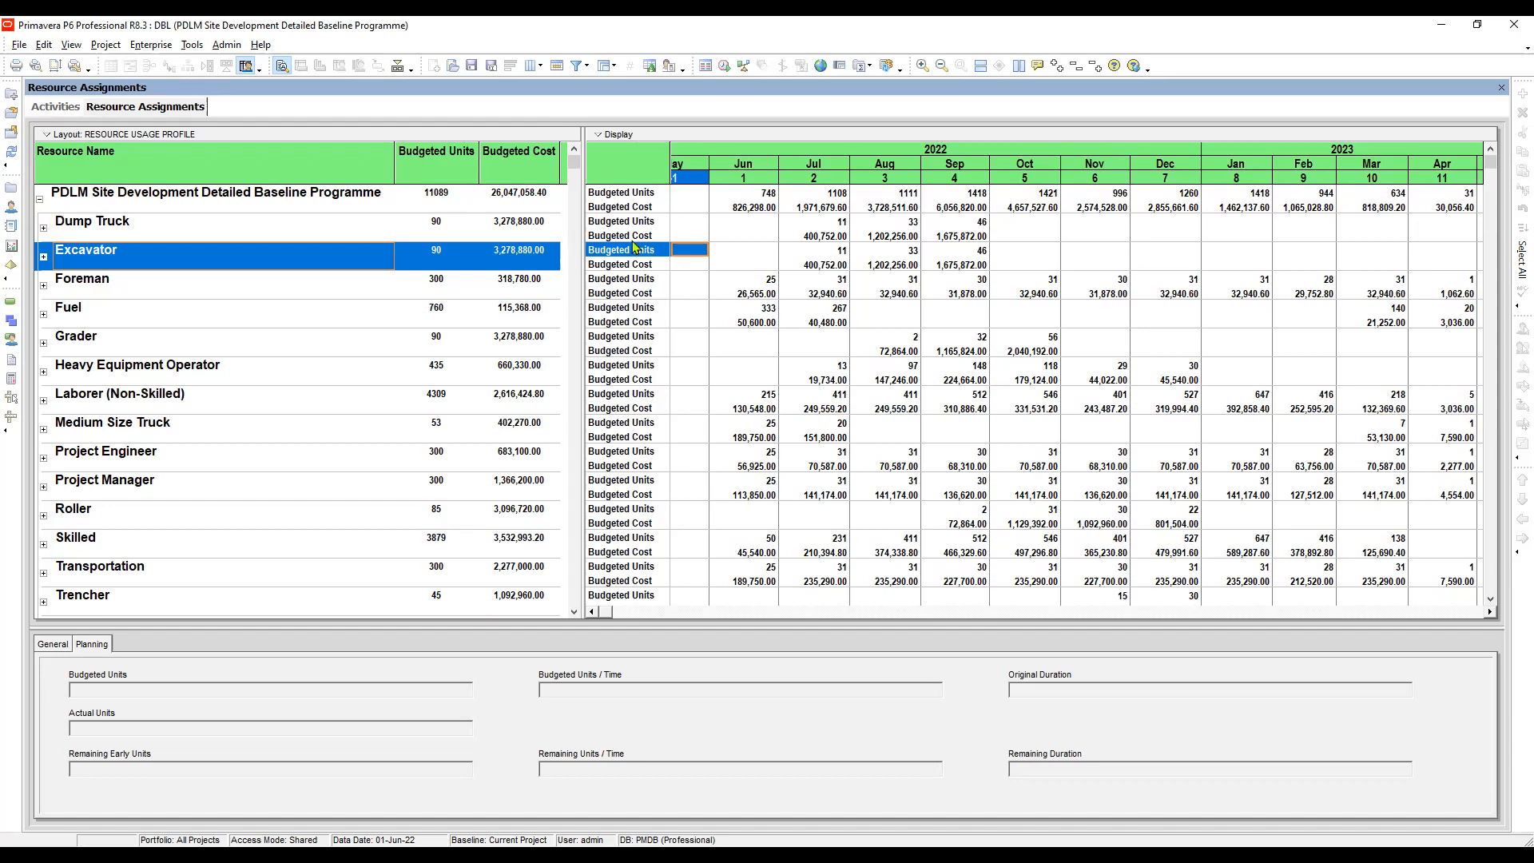
pyautogui.click(656, 206)
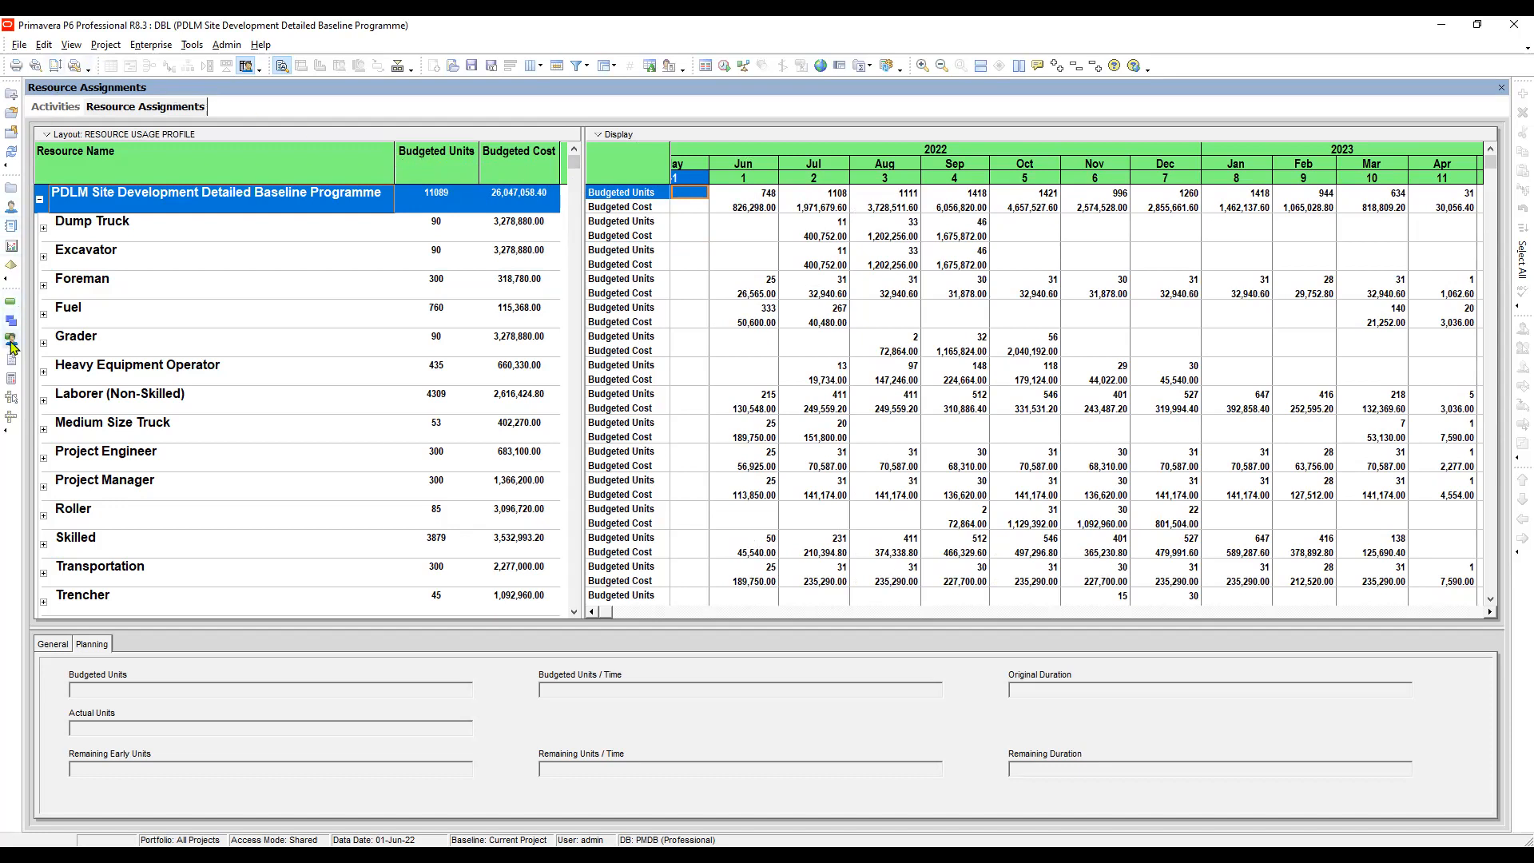
# - In the Activities view, widen the activity table to show Finish, Budgeted Total Cost and Total Float, then return to Resource Assignments
pyautogui.click(57, 108)
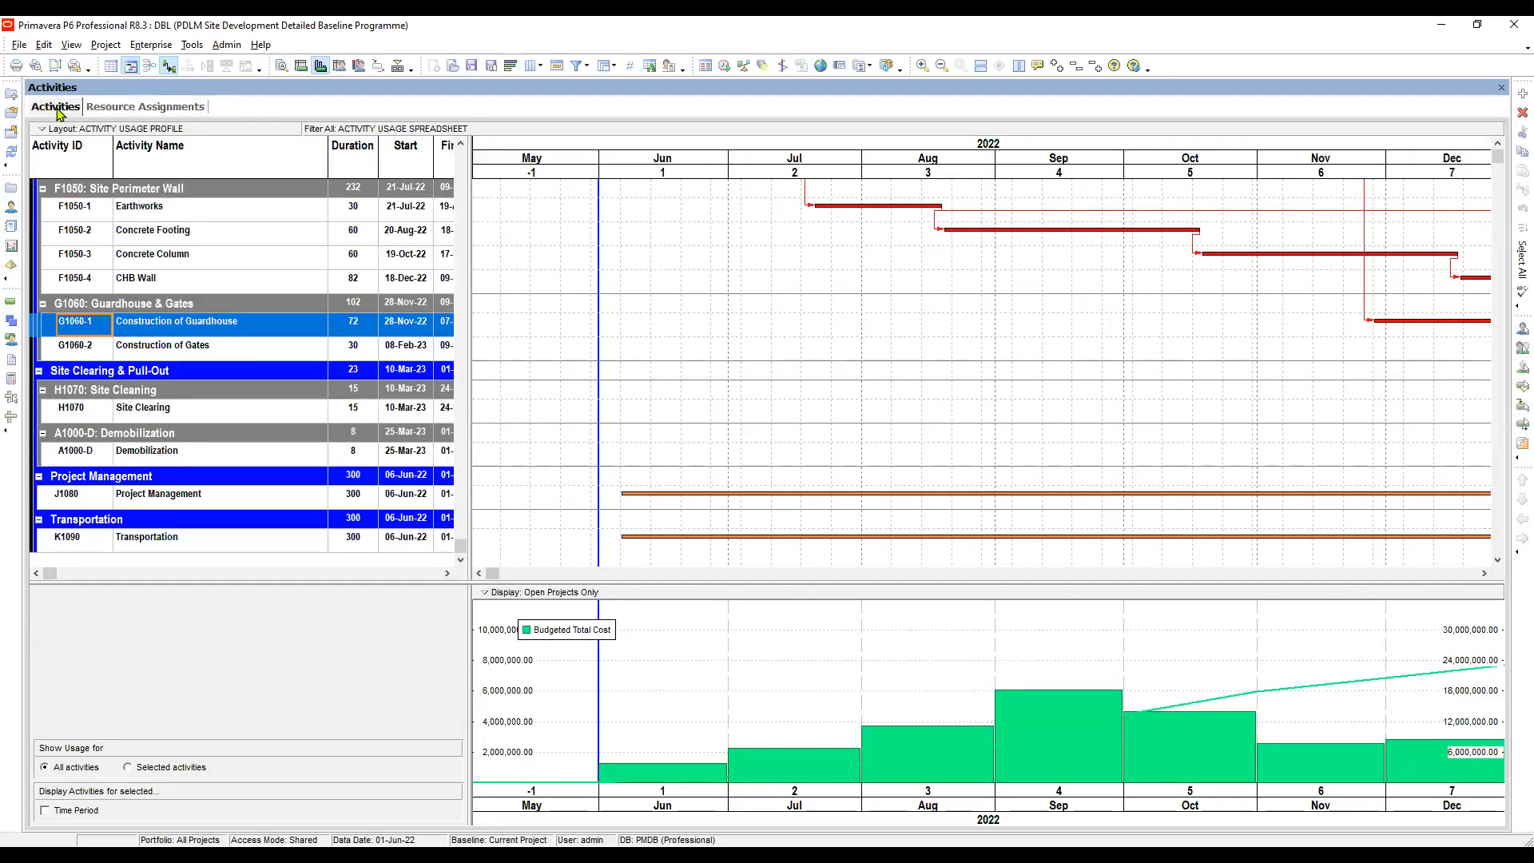
pyautogui.moveTo(746, 241); pyautogui.dragTo(733, 247)
pyautogui.moveTo(735, 190); pyautogui.dragTo(624, 201)
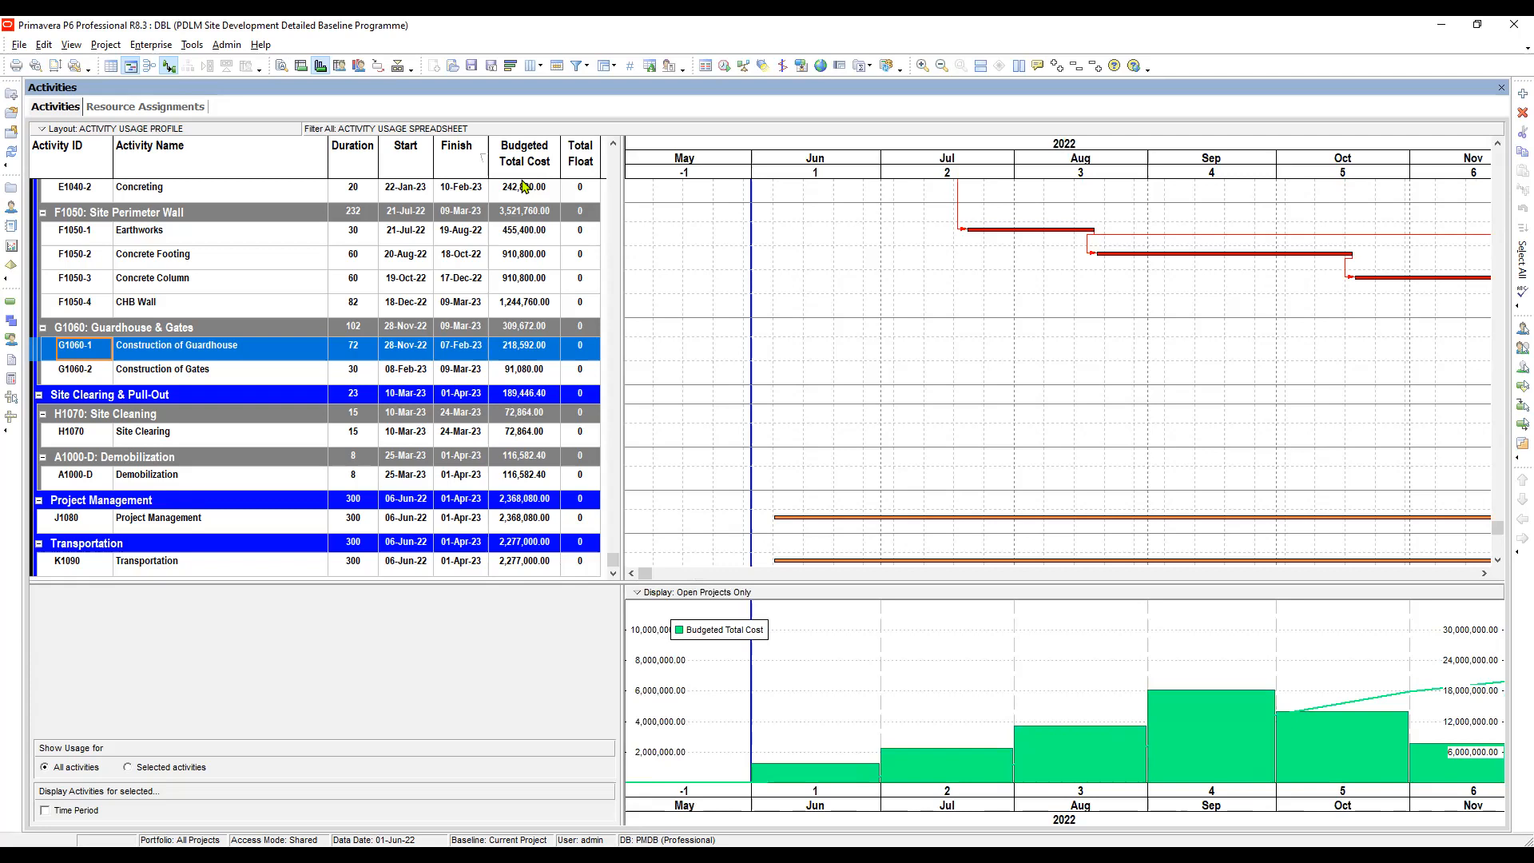
pyautogui.click(144, 109)
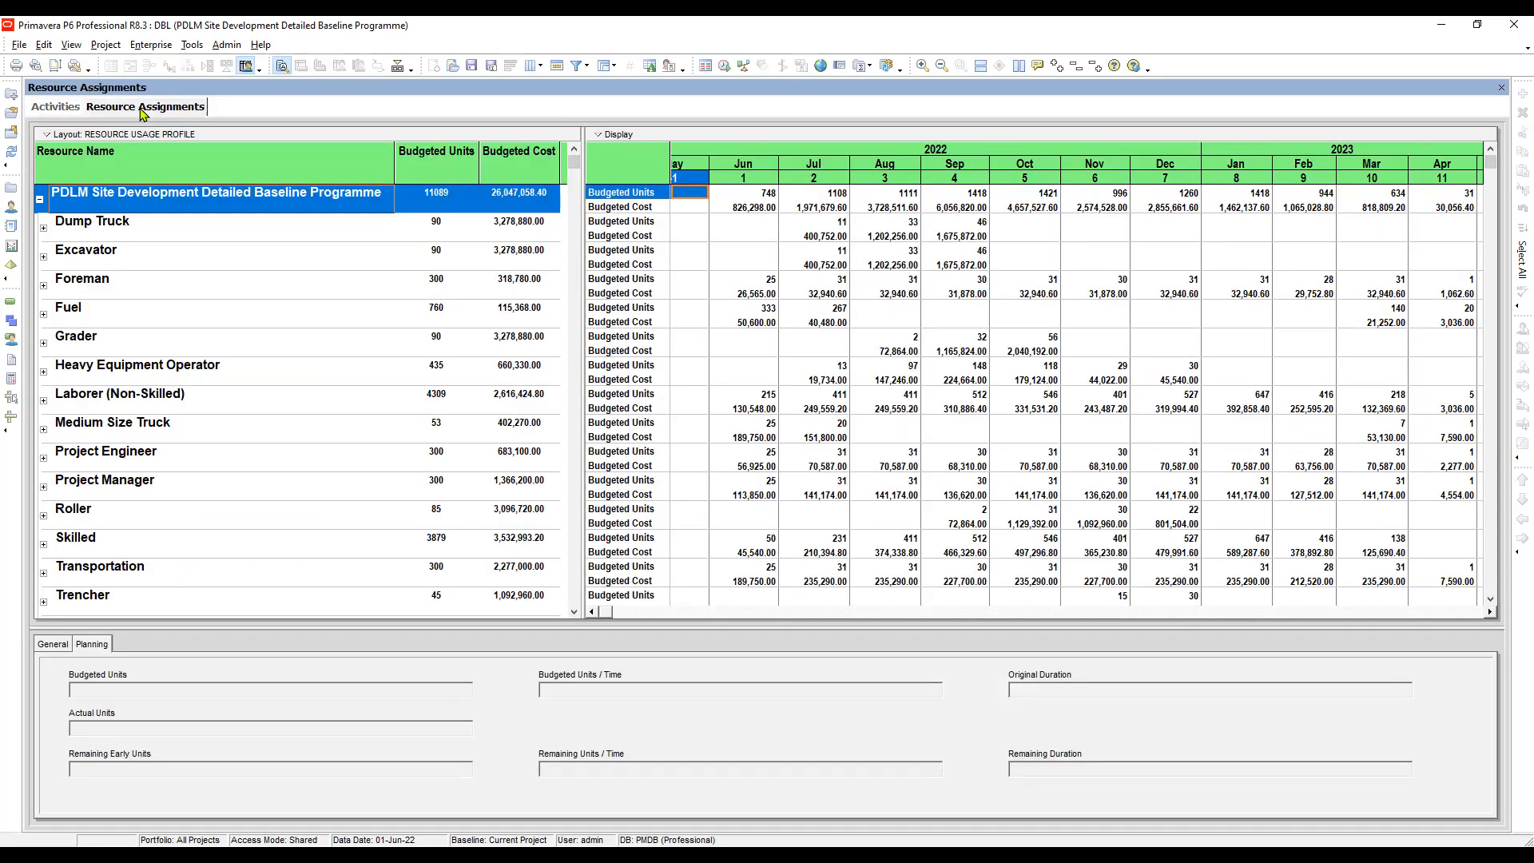
pyautogui.click(135, 232)
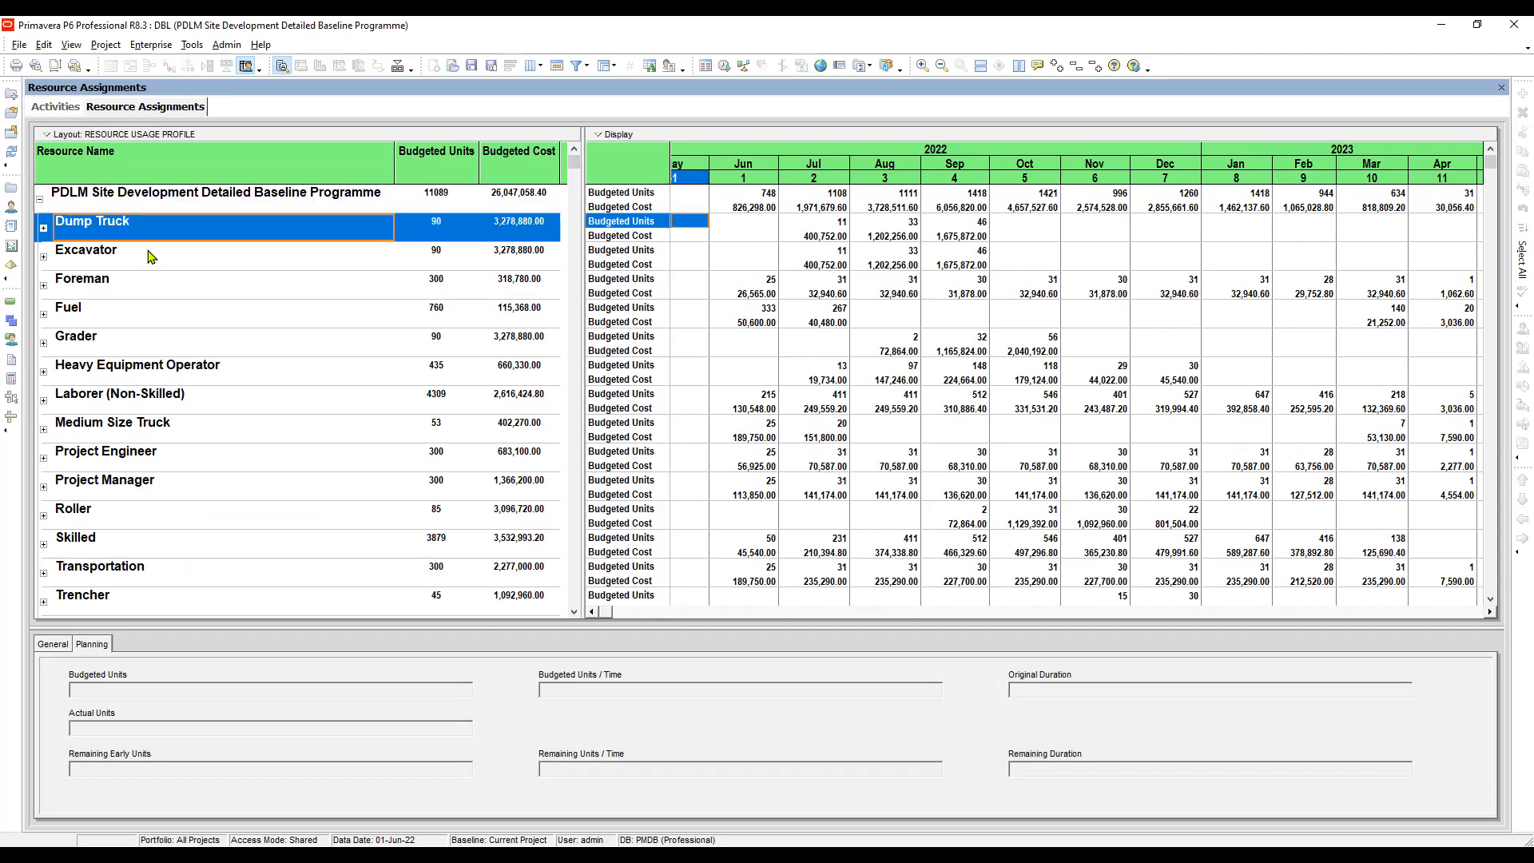
pyautogui.click(150, 256)
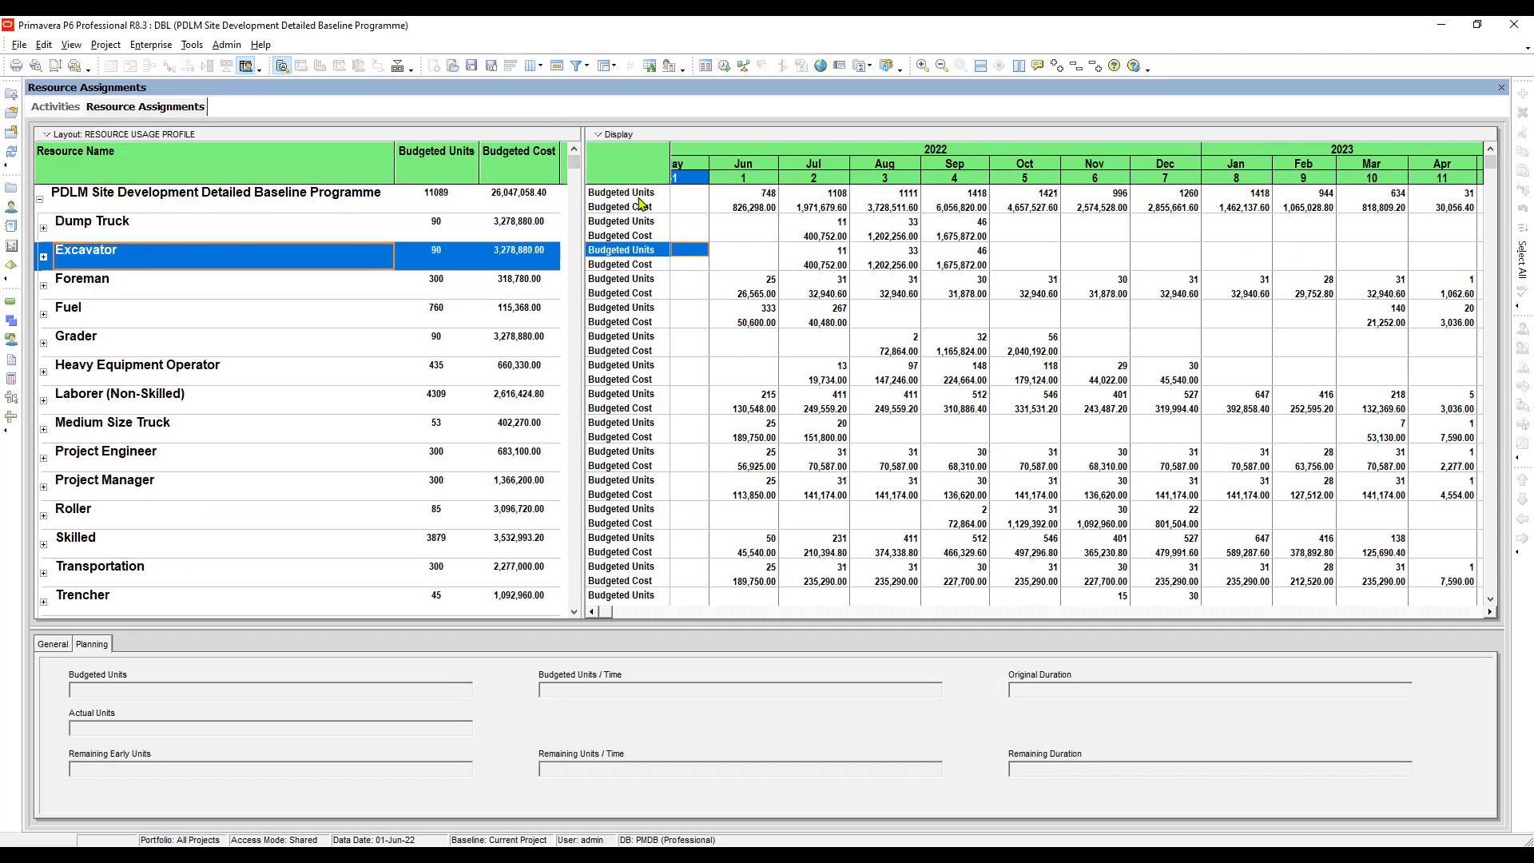
pyautogui.click(530, 205)
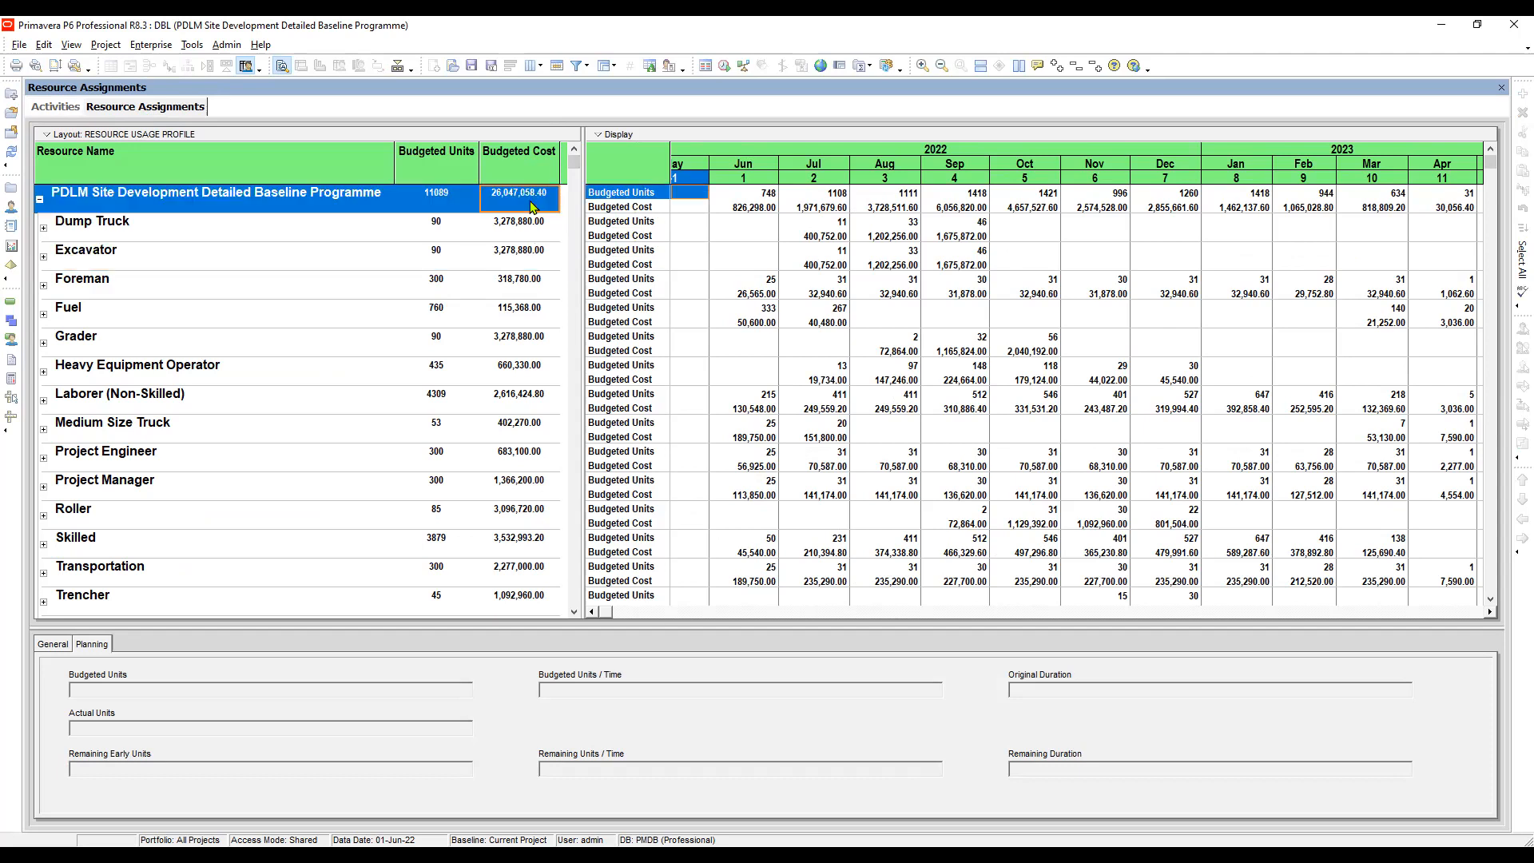
pyautogui.click(1009, 232)
pyautogui.rightClick(1011, 236)
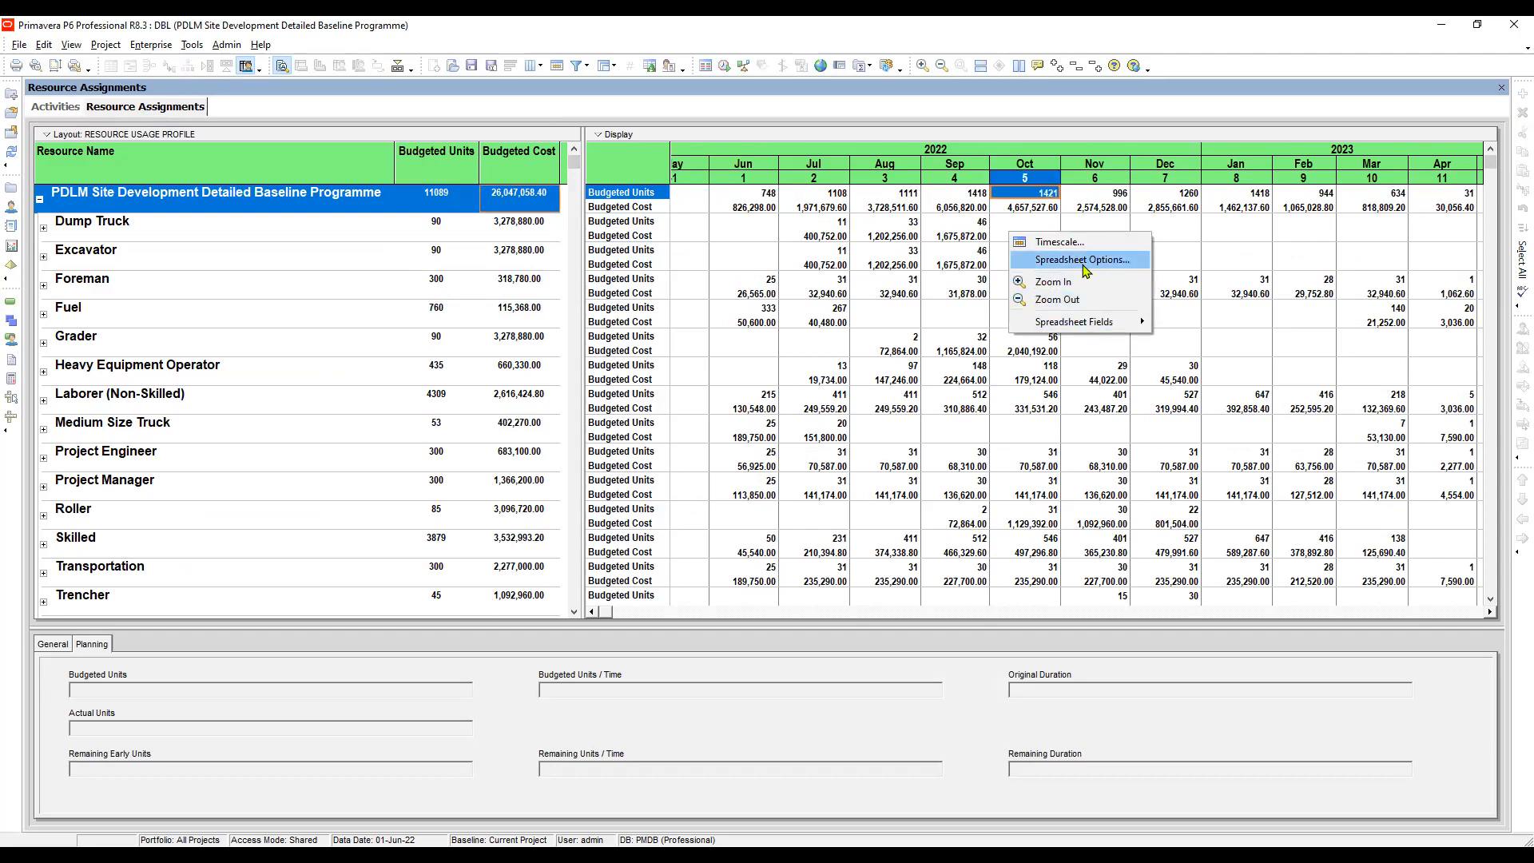
pyautogui.click(1083, 260)
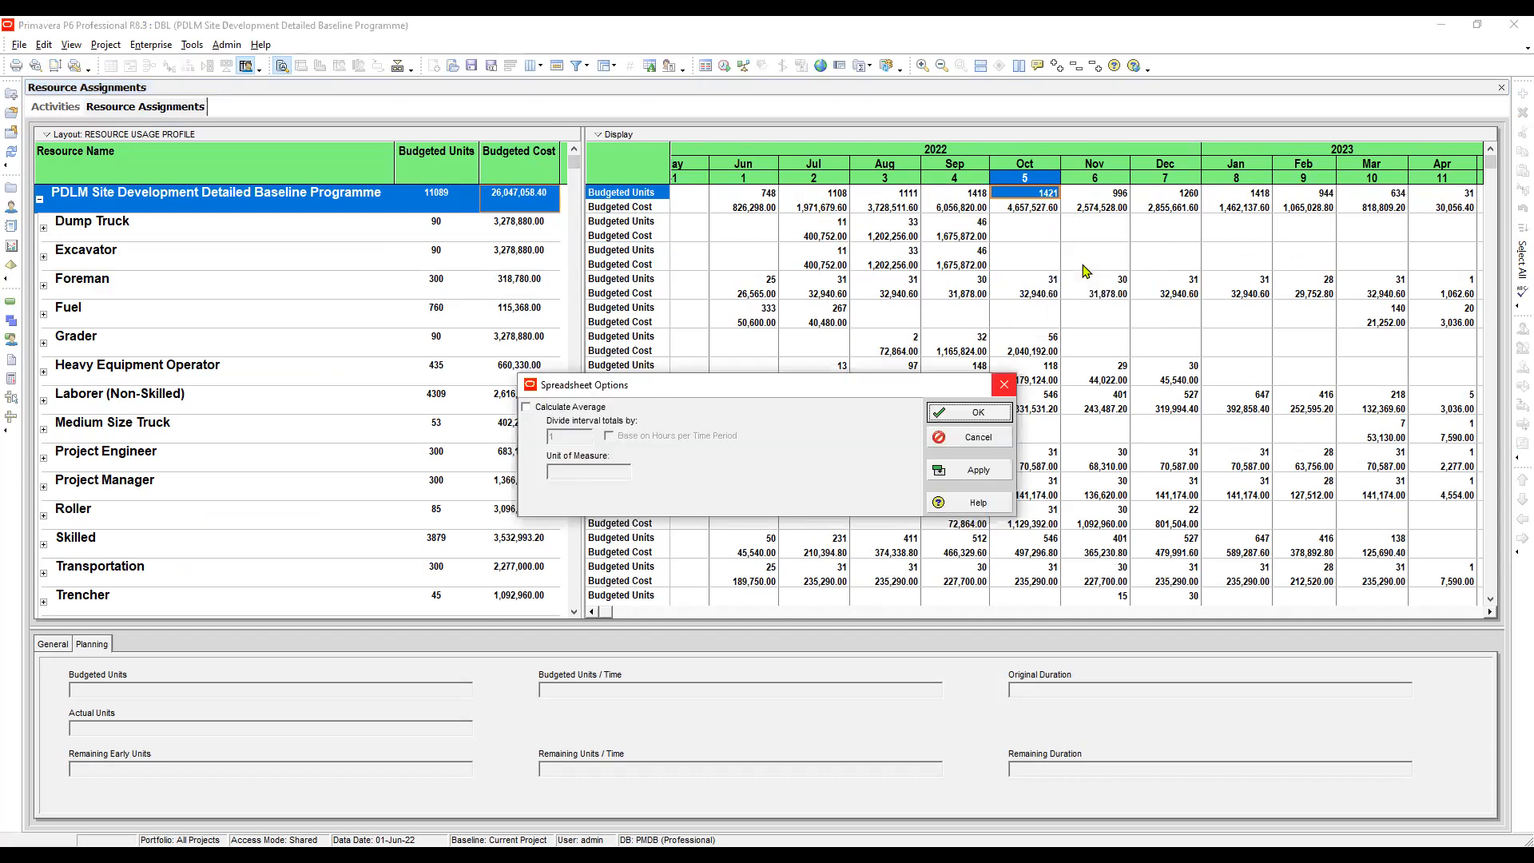
pyautogui.press('Escape')
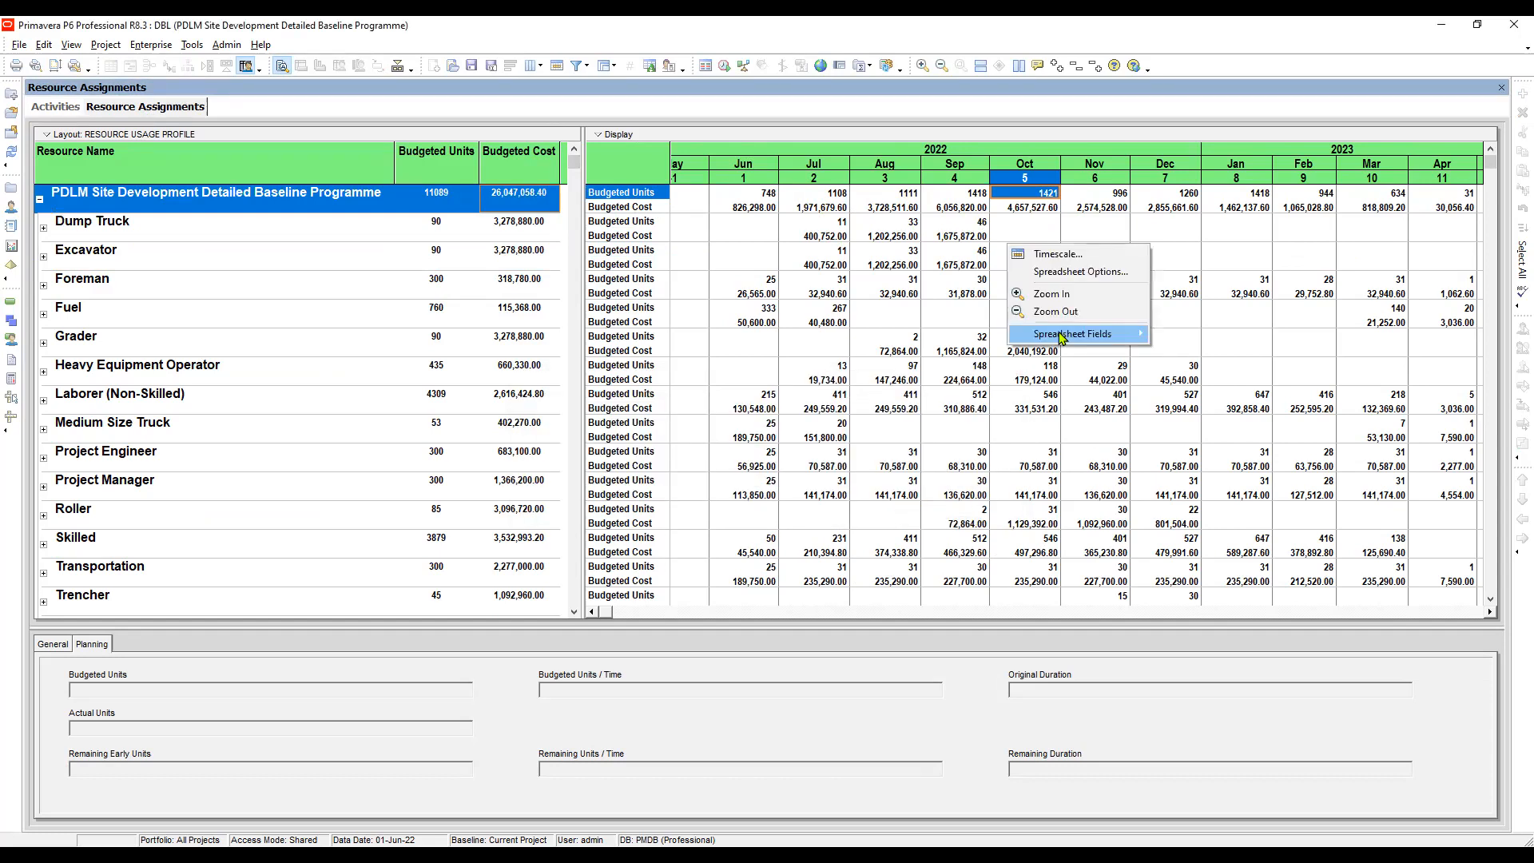
# - Open the spreadsheet field customization and remove Budgeted Units and Budgeted Cost from the selected fields
pyautogui.moveTo(1059, 332)
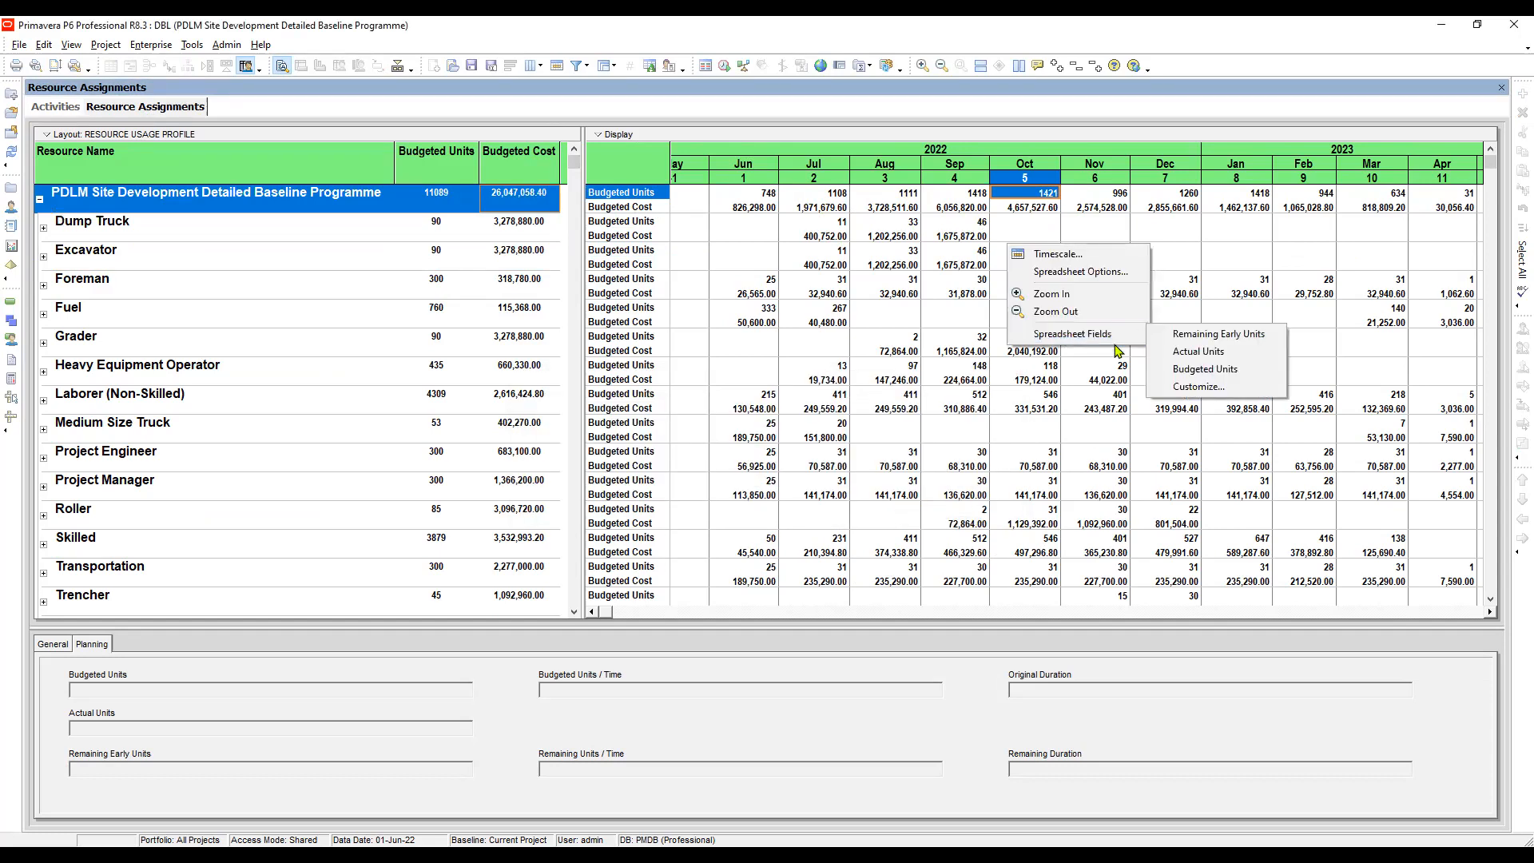
pyautogui.click(1199, 386)
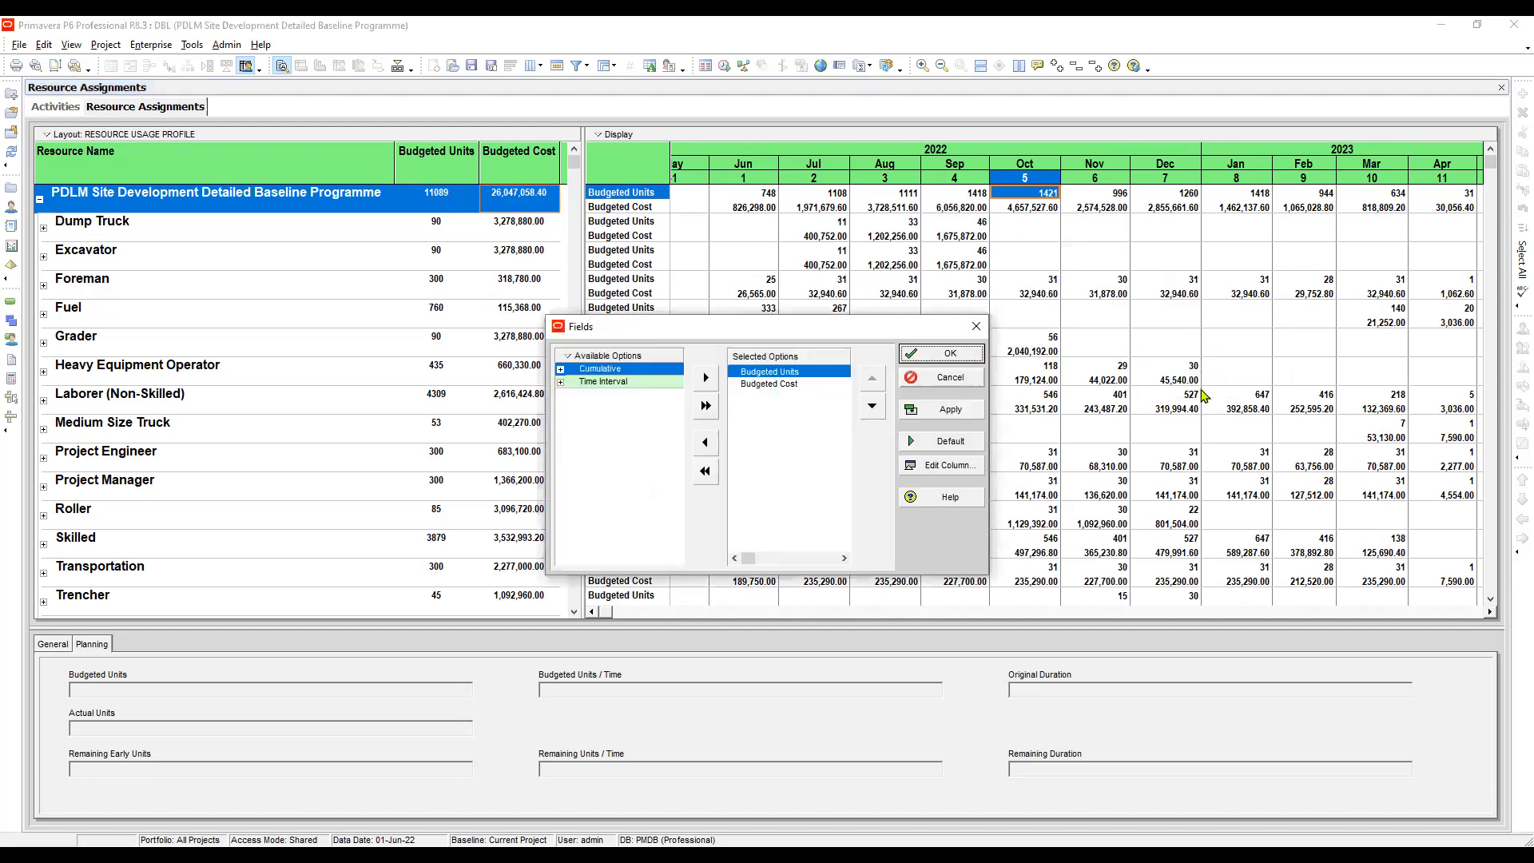
pyautogui.moveTo(839, 330); pyautogui.dragTo(1039, 244)
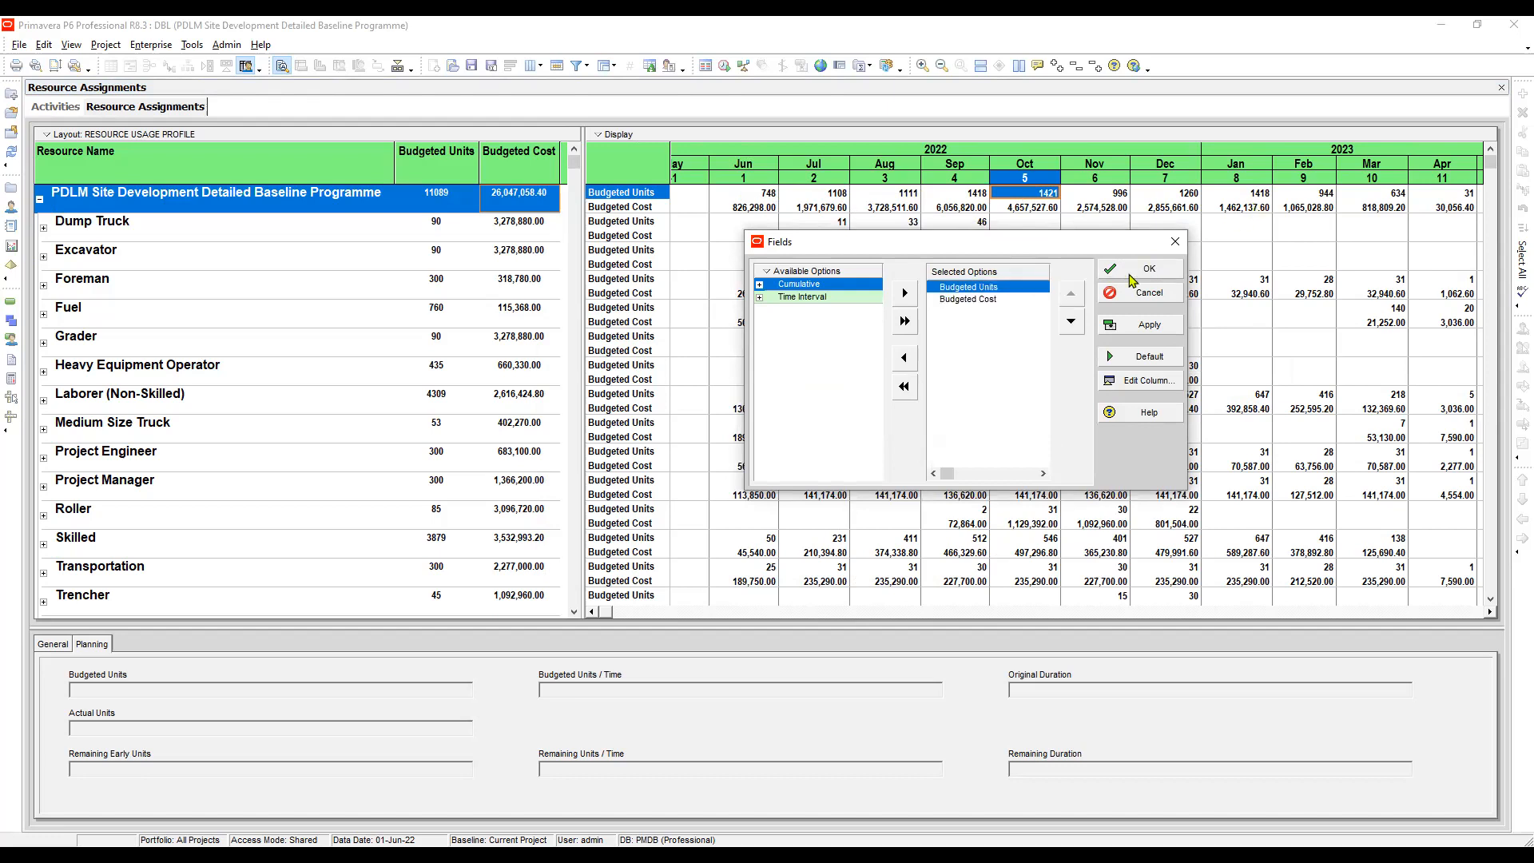
pyautogui.press('Down')
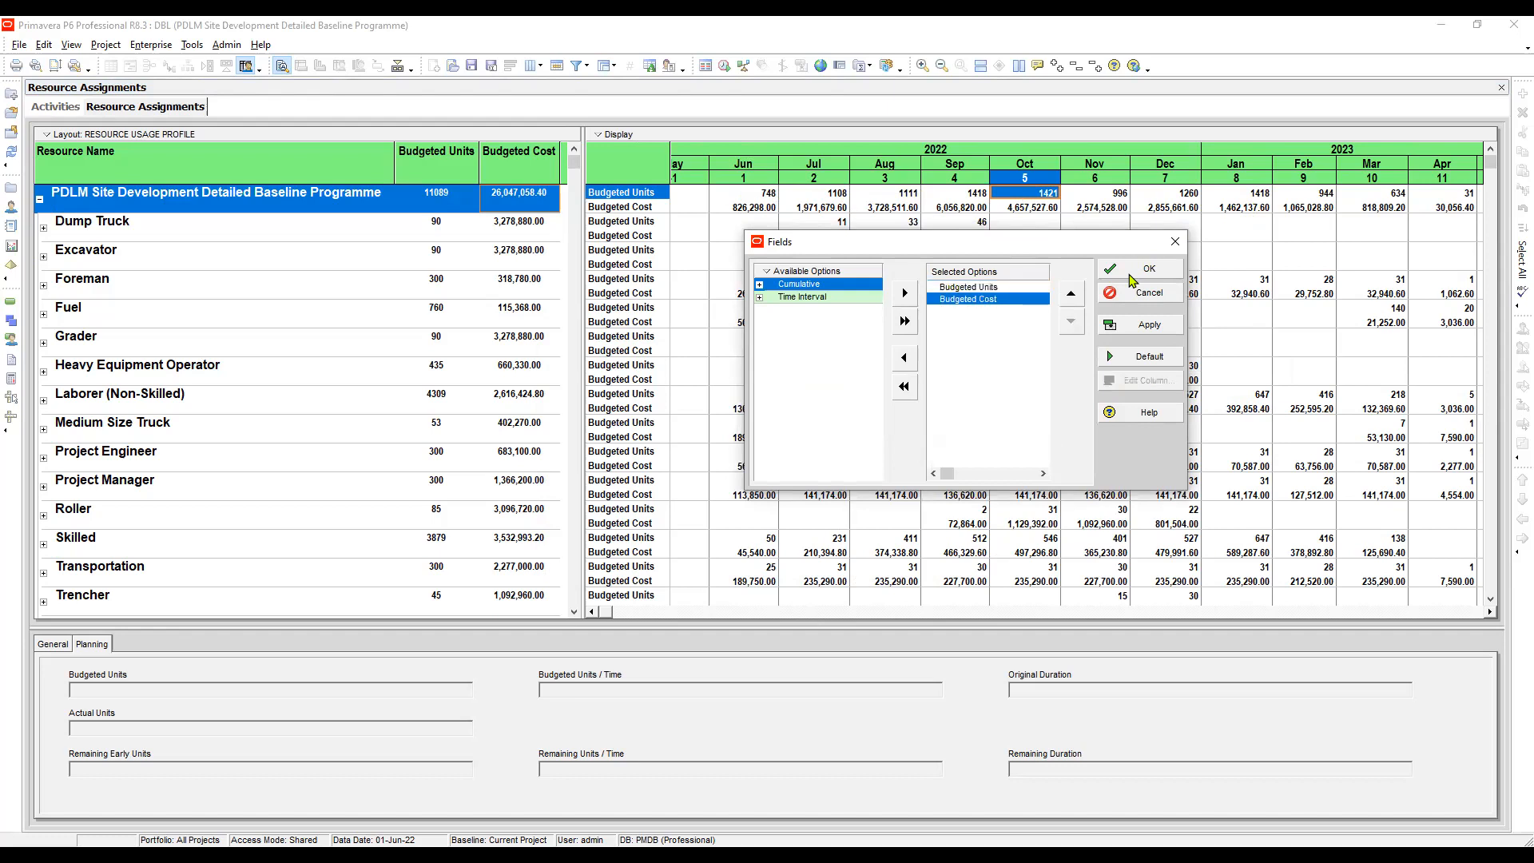
pyautogui.press('Down')
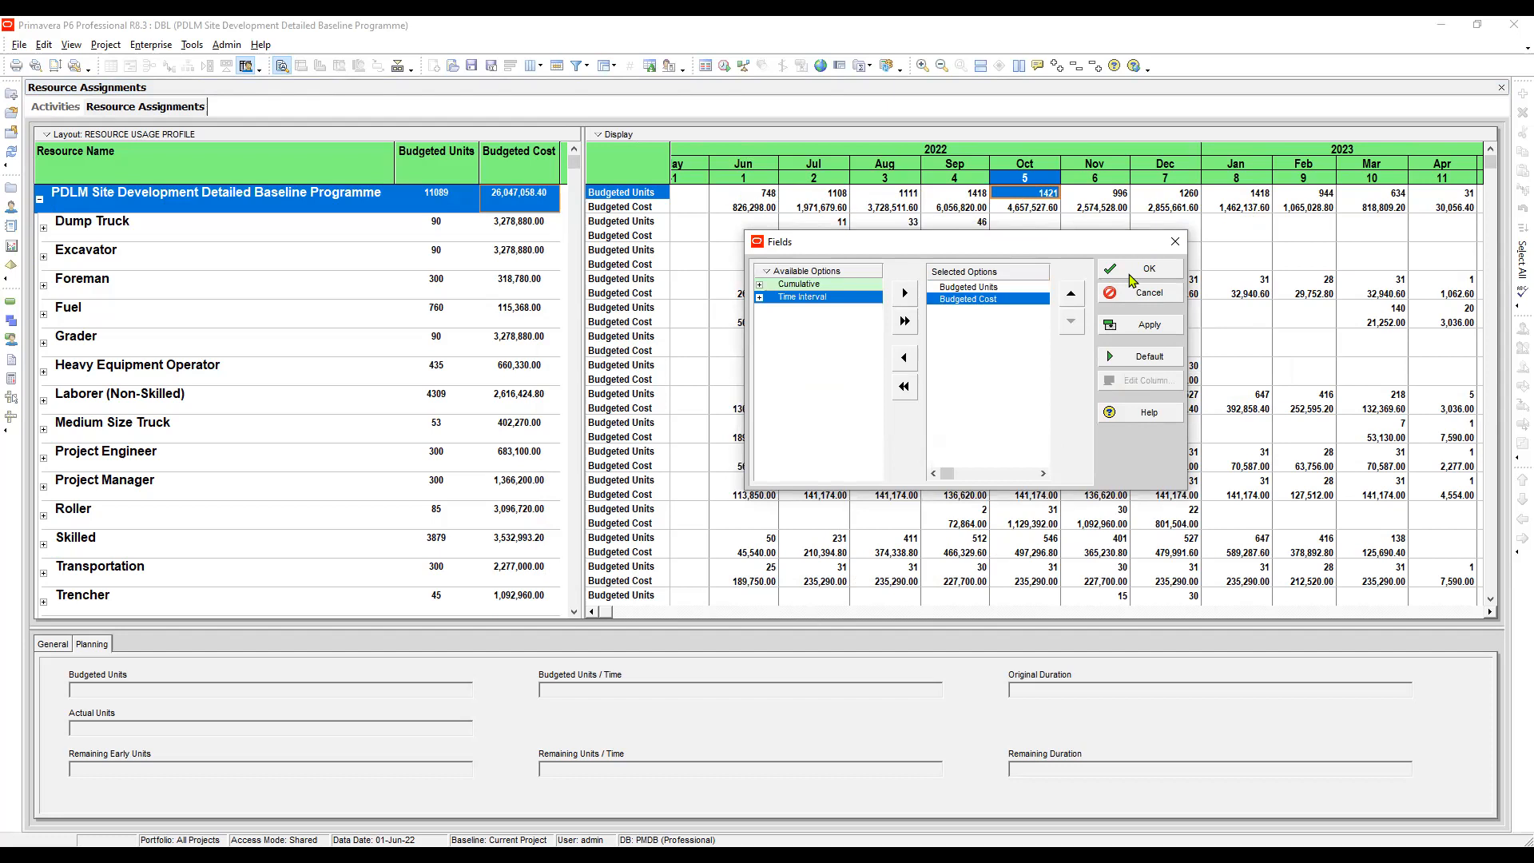
pyautogui.press('Right')
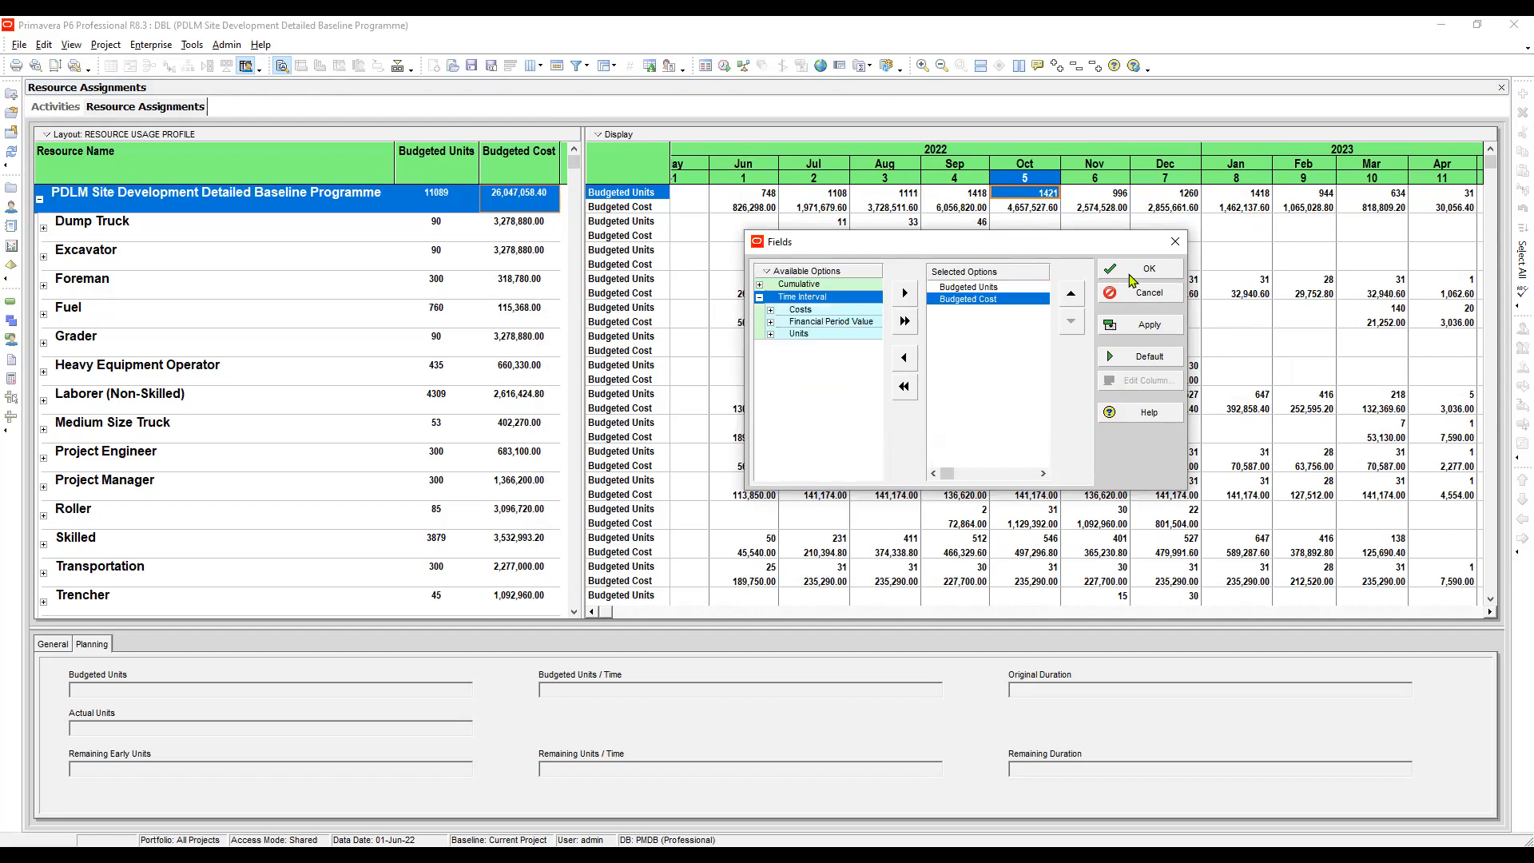
pyautogui.press('Down')
pyautogui.press('Right')
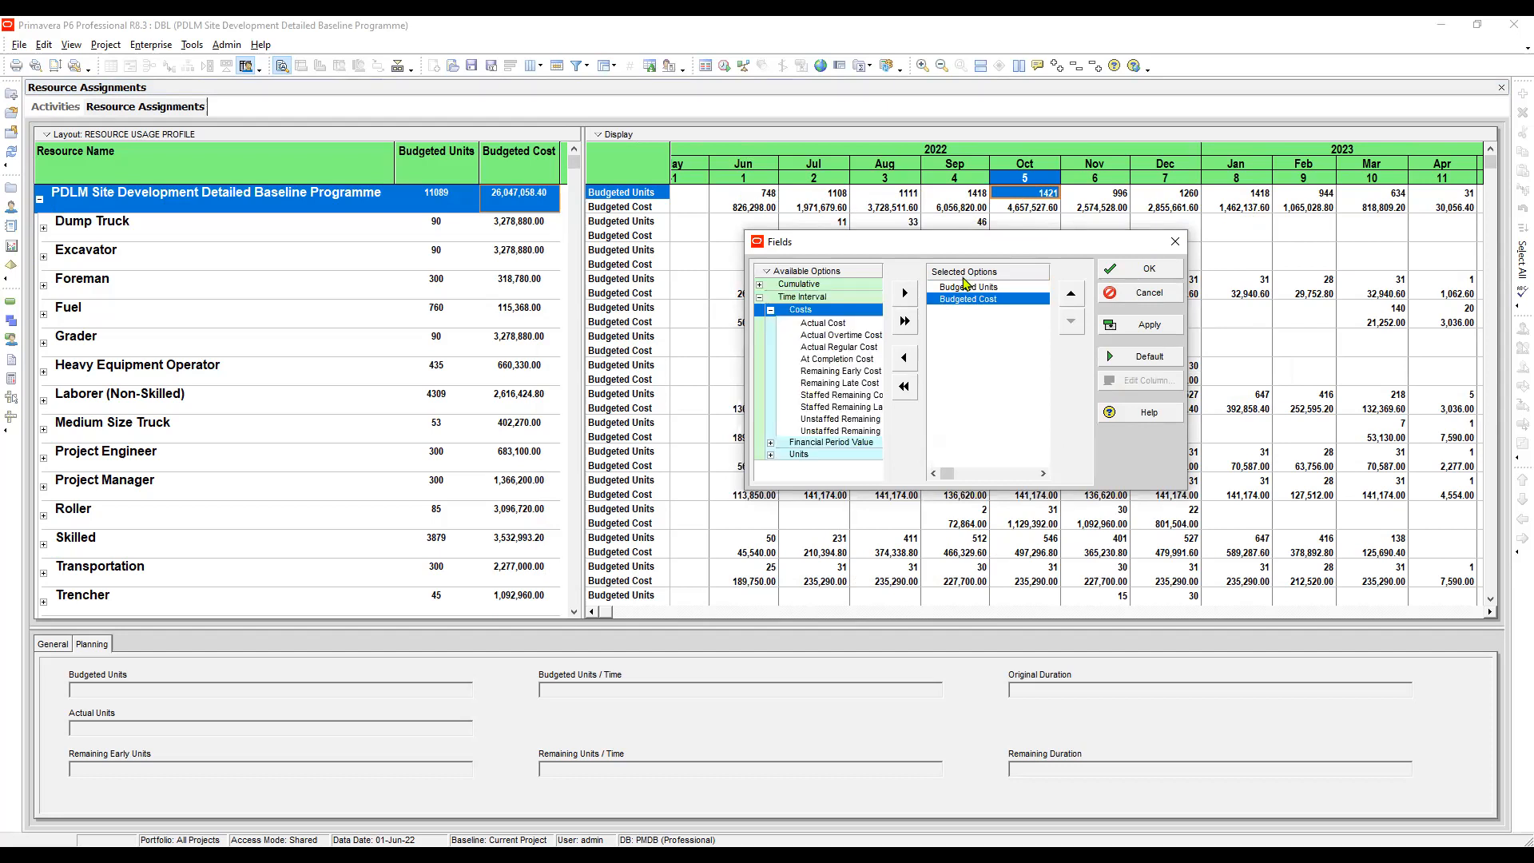
pyautogui.click(964, 285)
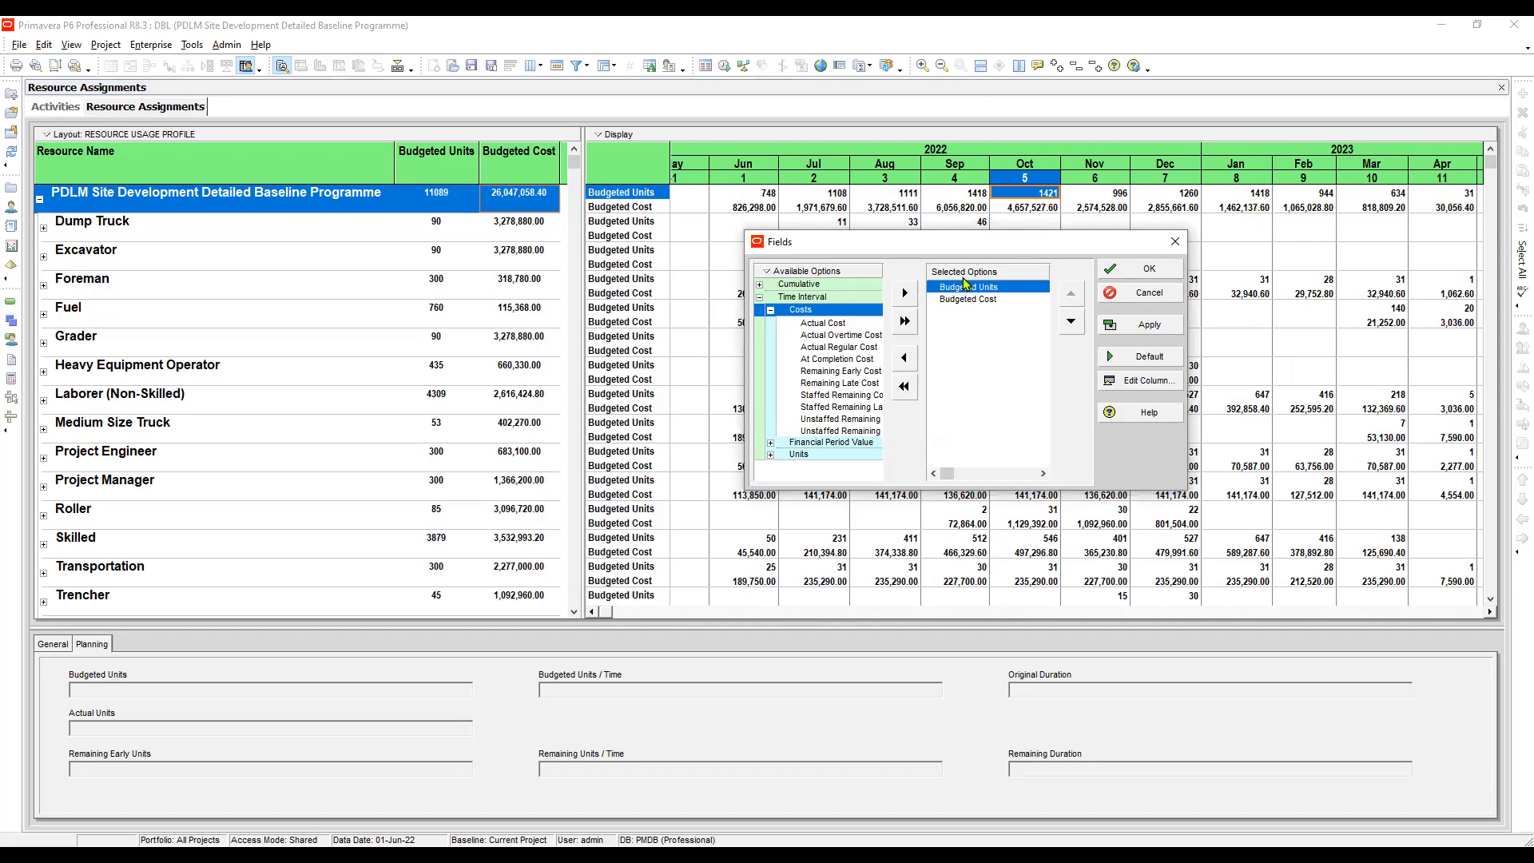
pyautogui.press('Down')
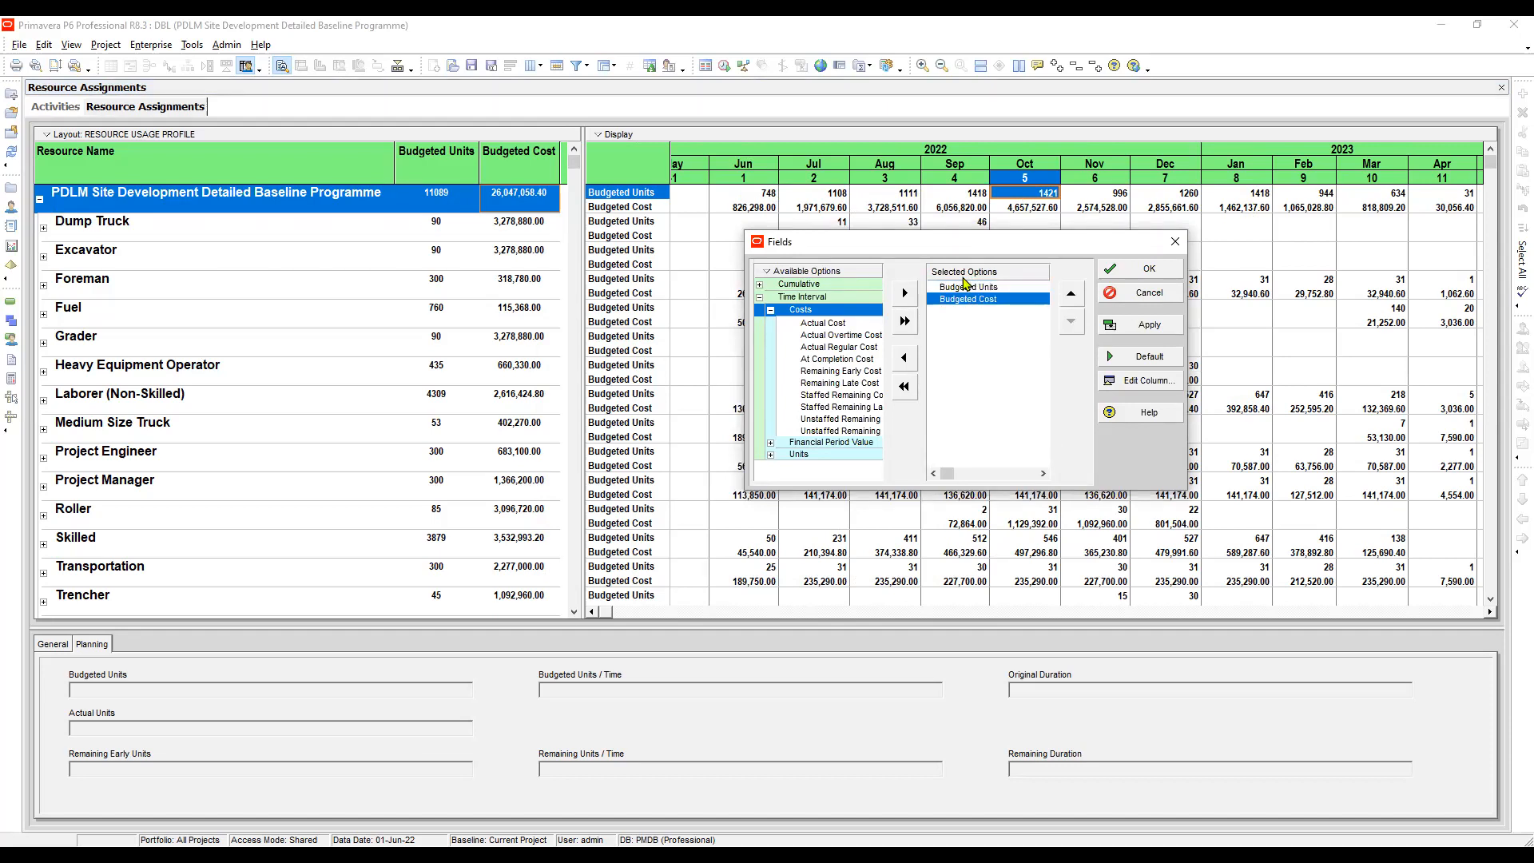
pyautogui.press('Down')
pyautogui.press('Down')
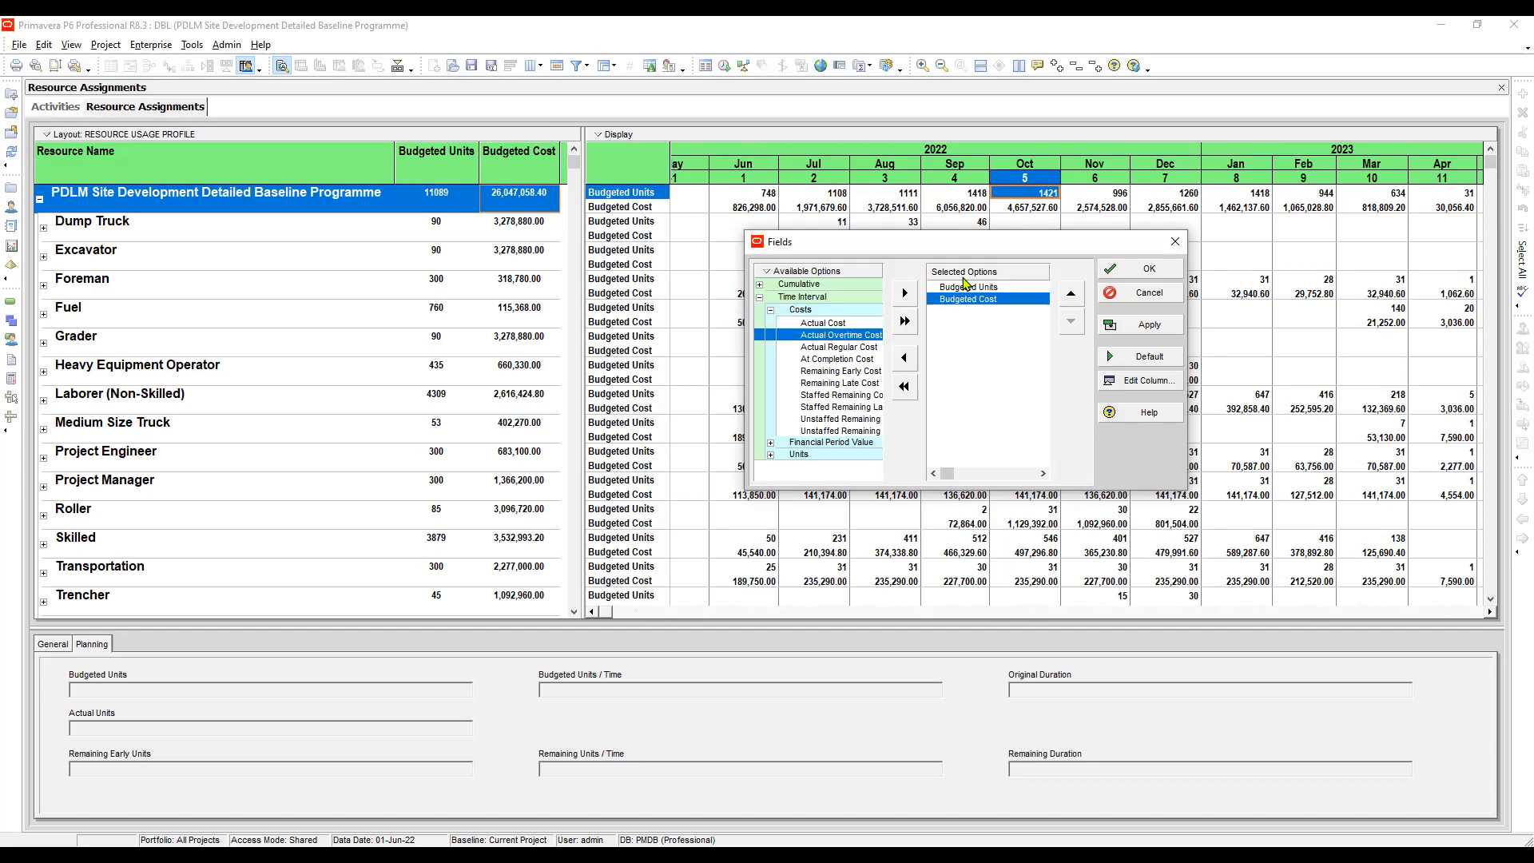
pyautogui.click(964, 285)
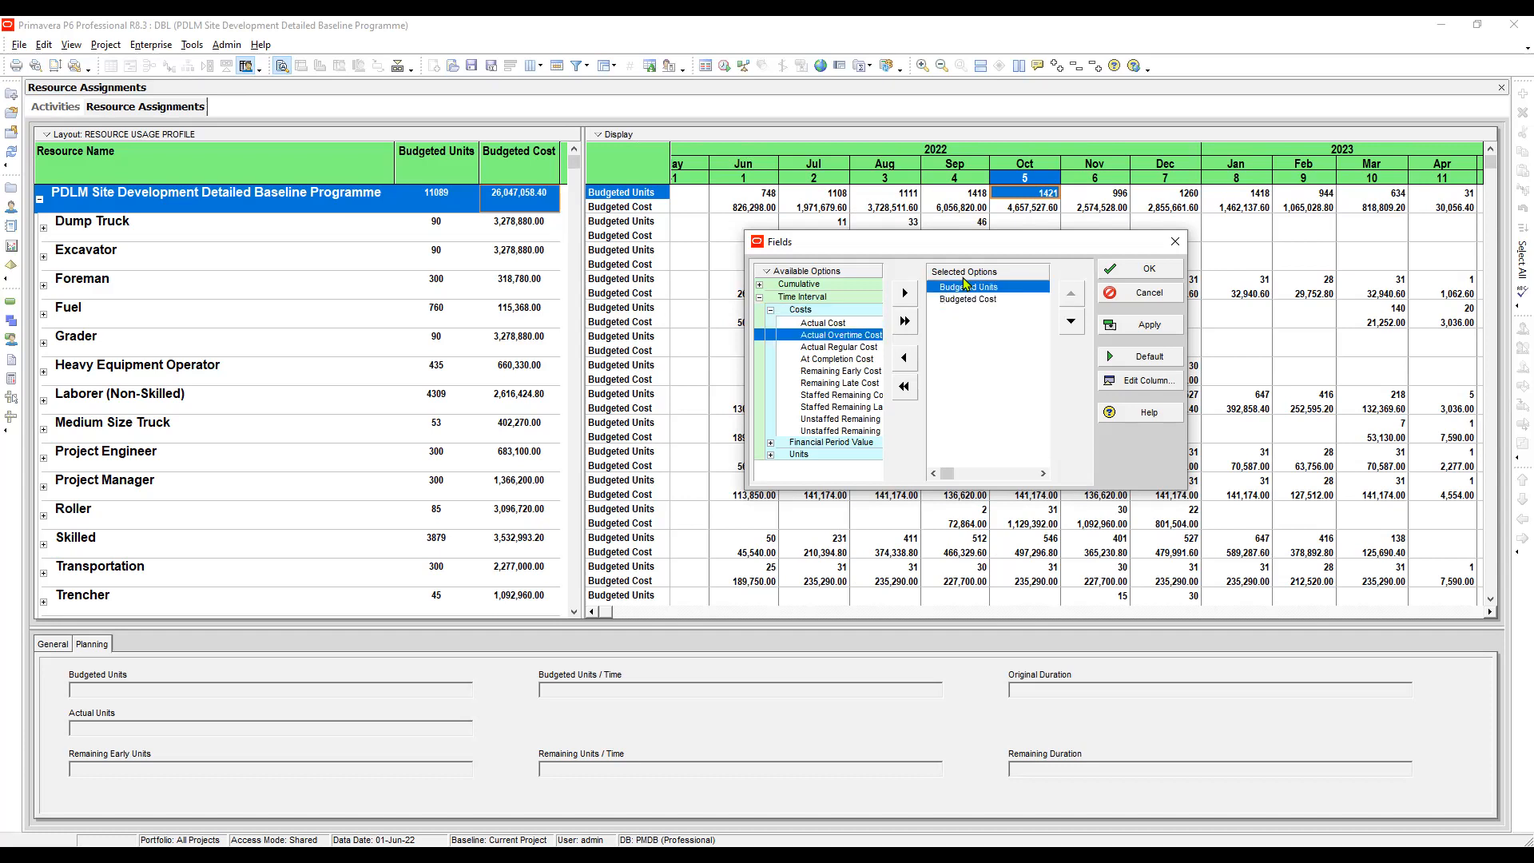
pyautogui.doubleClick(965, 285)
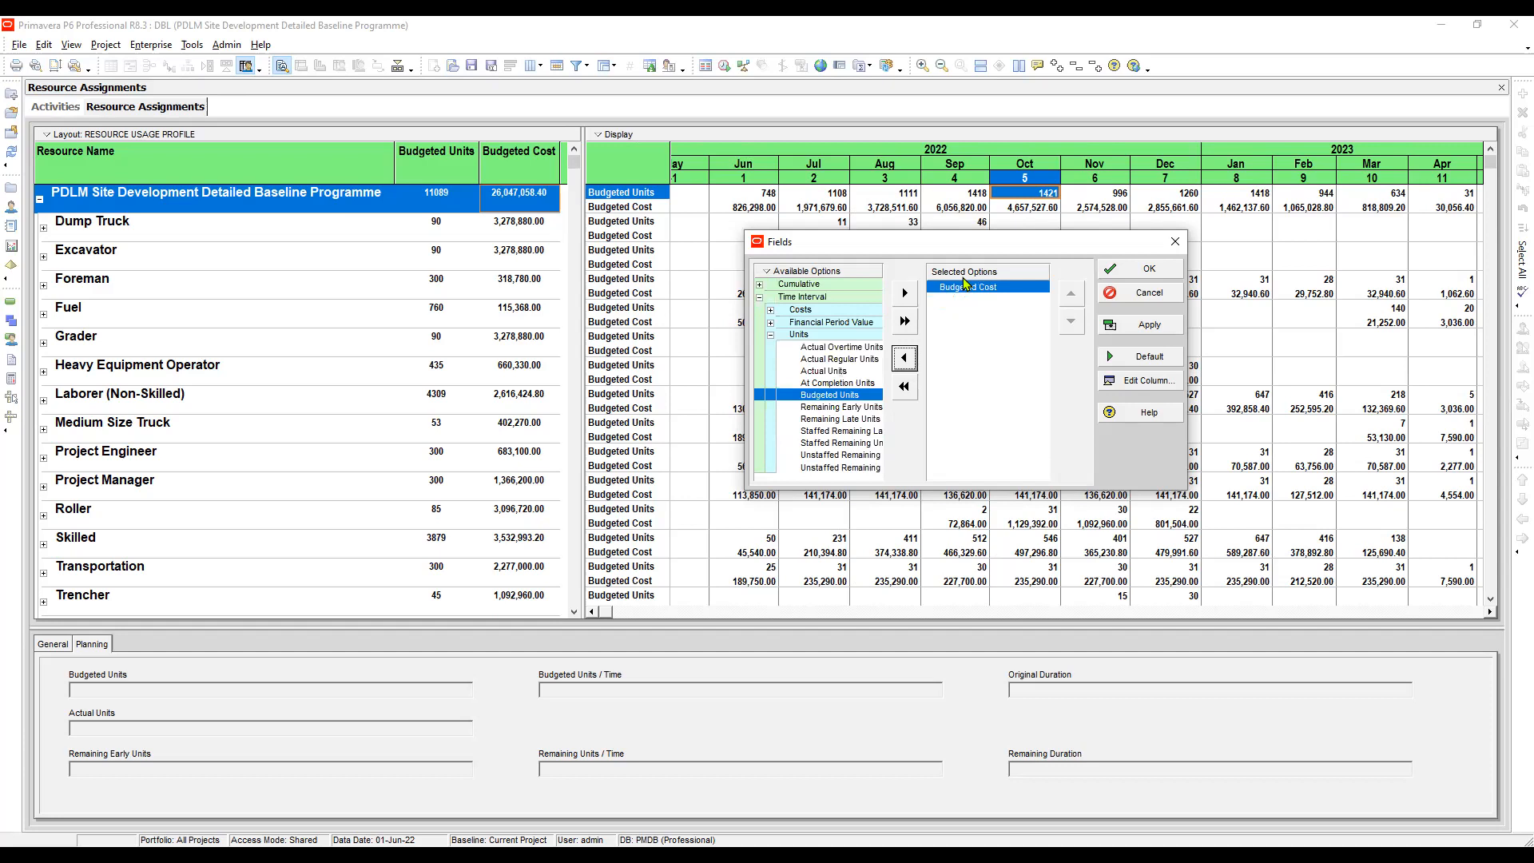
pyautogui.doubleClick(964, 285)
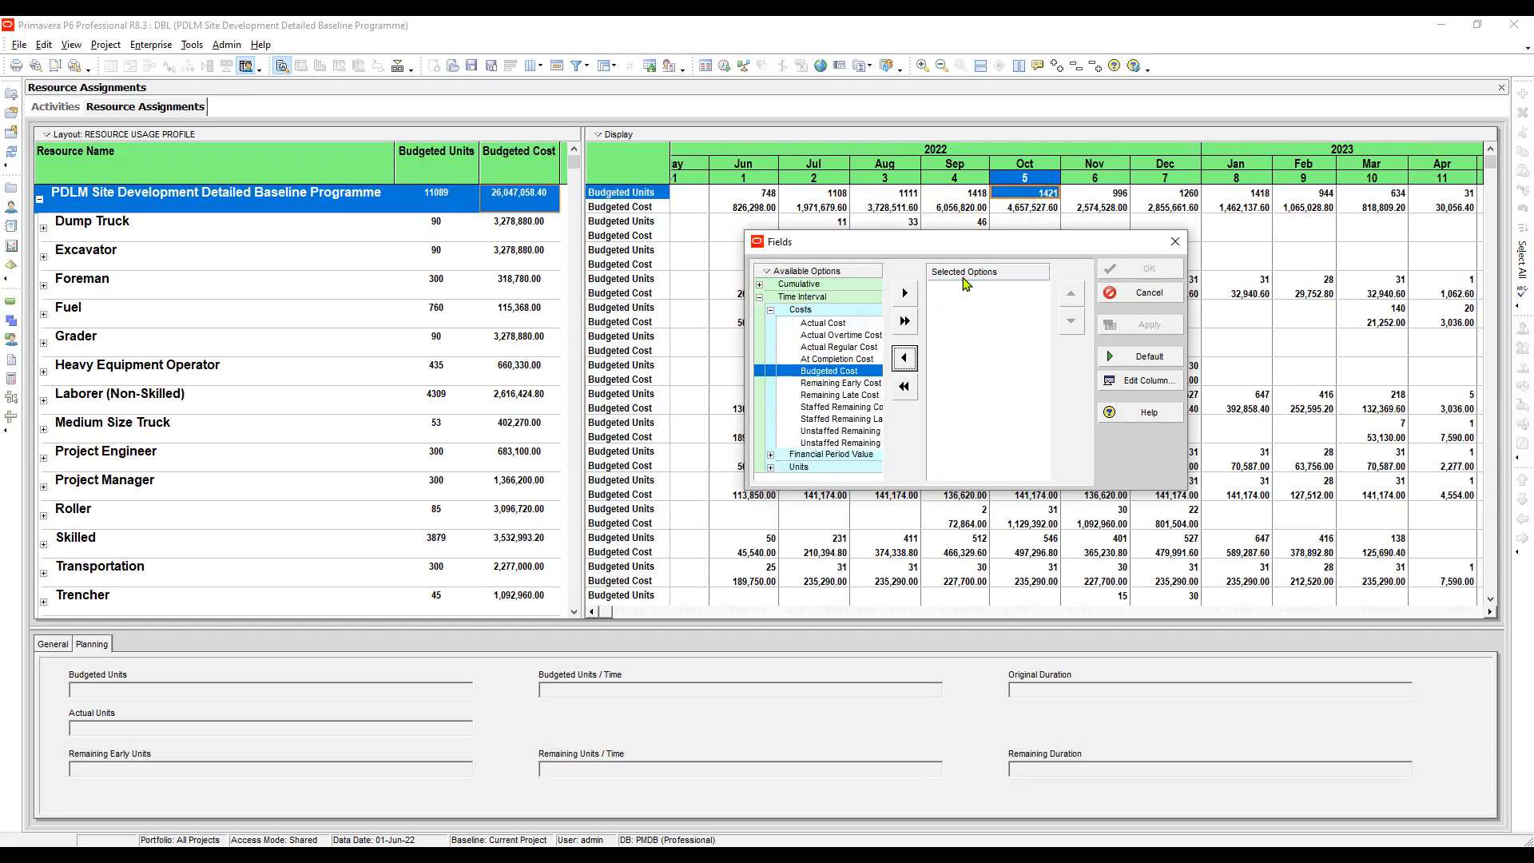
# - Add Budgeted Cost and Budgeted Units back as time-interval spreadsheet fields, apply, and close the Fields dialog
pyautogui.press('Up')
pyautogui.press('Up')
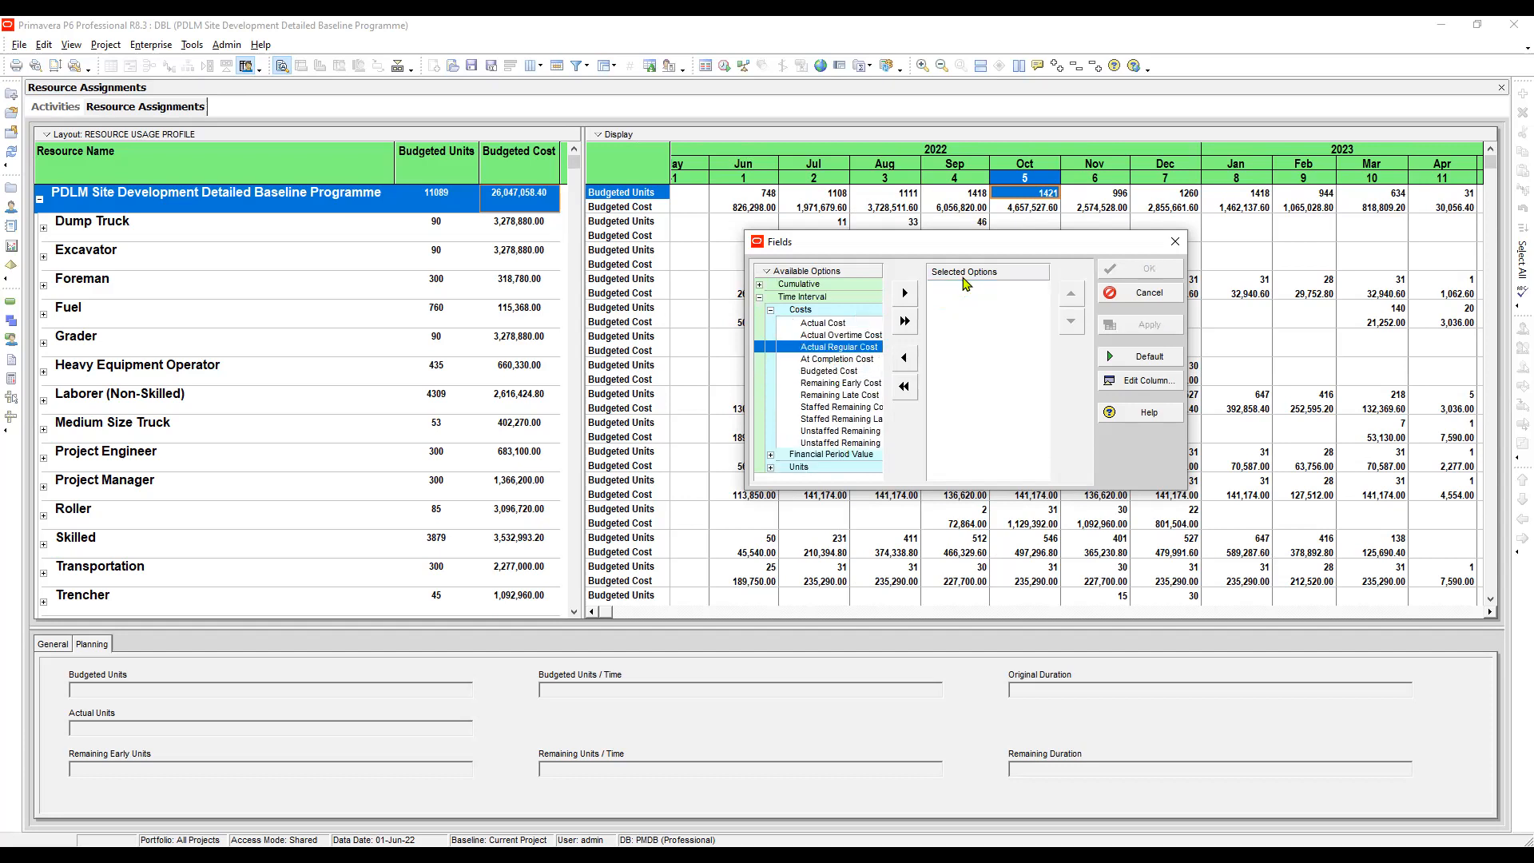
pyautogui.press('Down')
pyautogui.press('Down')
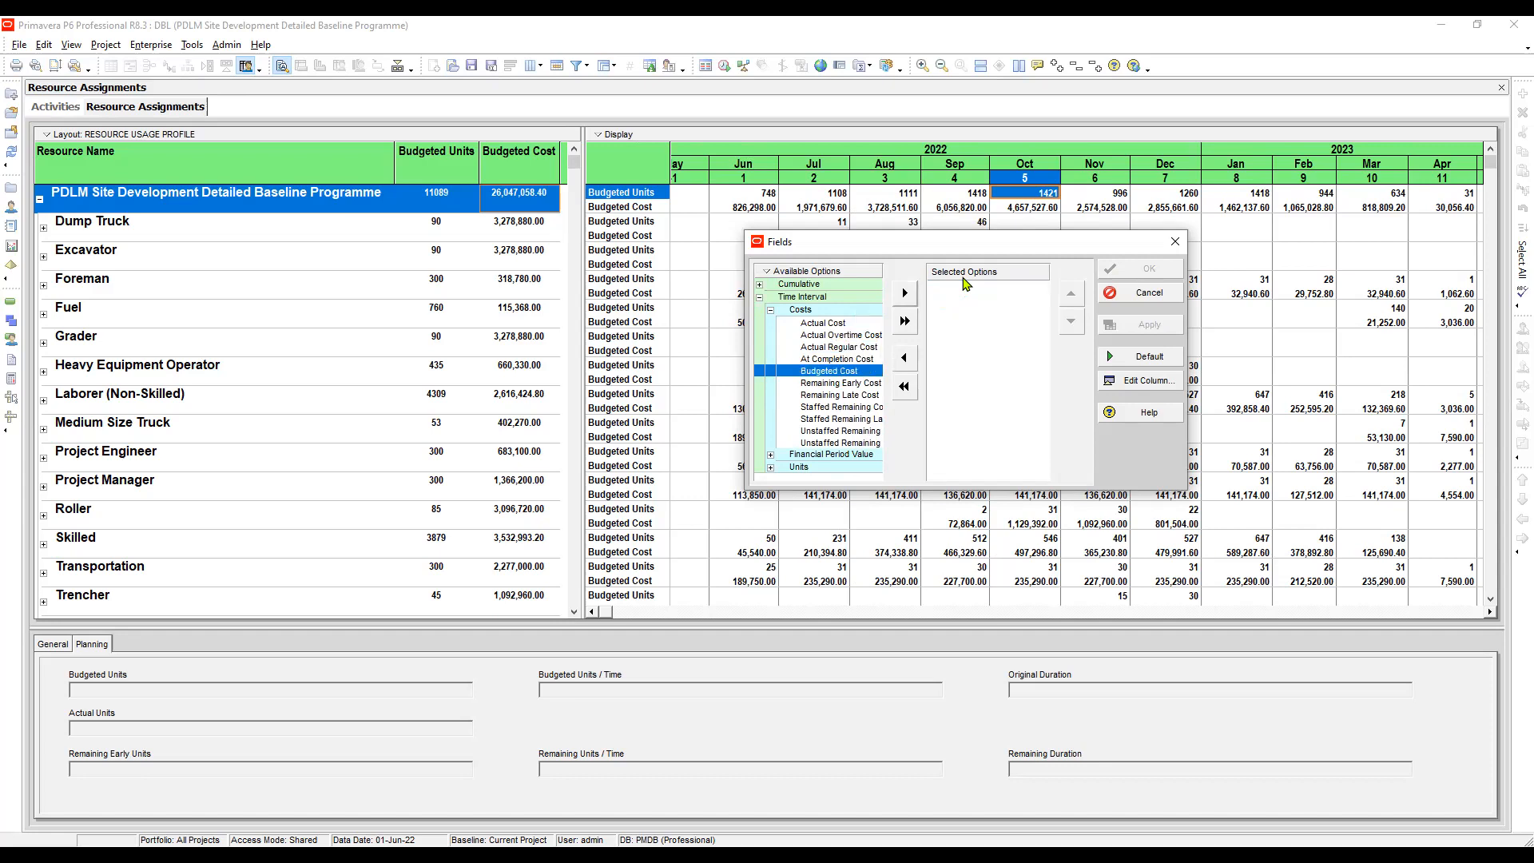
pyautogui.press('Return')
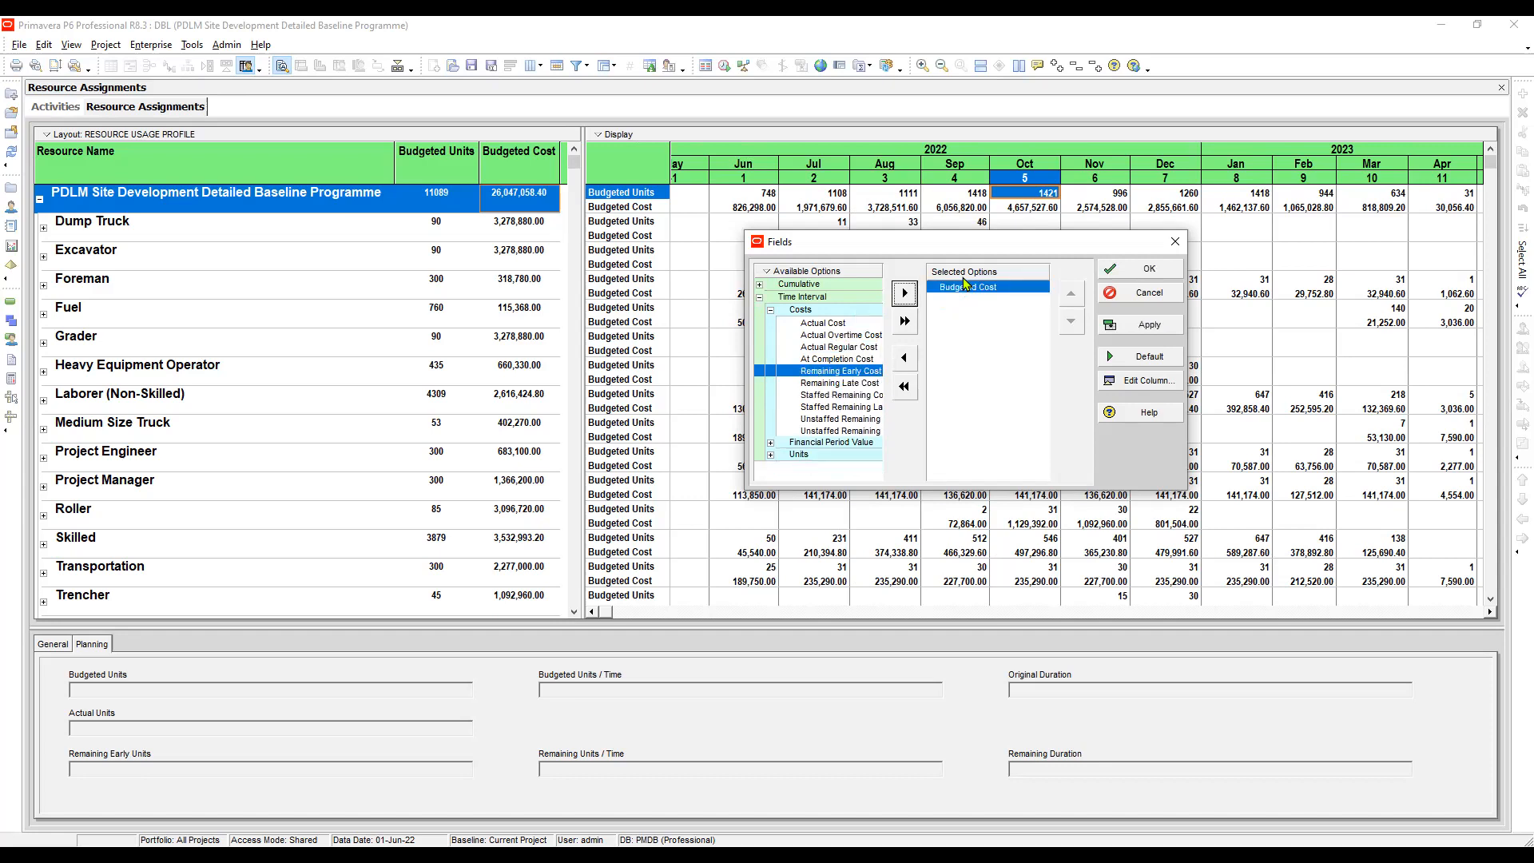
pyautogui.press('Left')
pyautogui.press('Left')
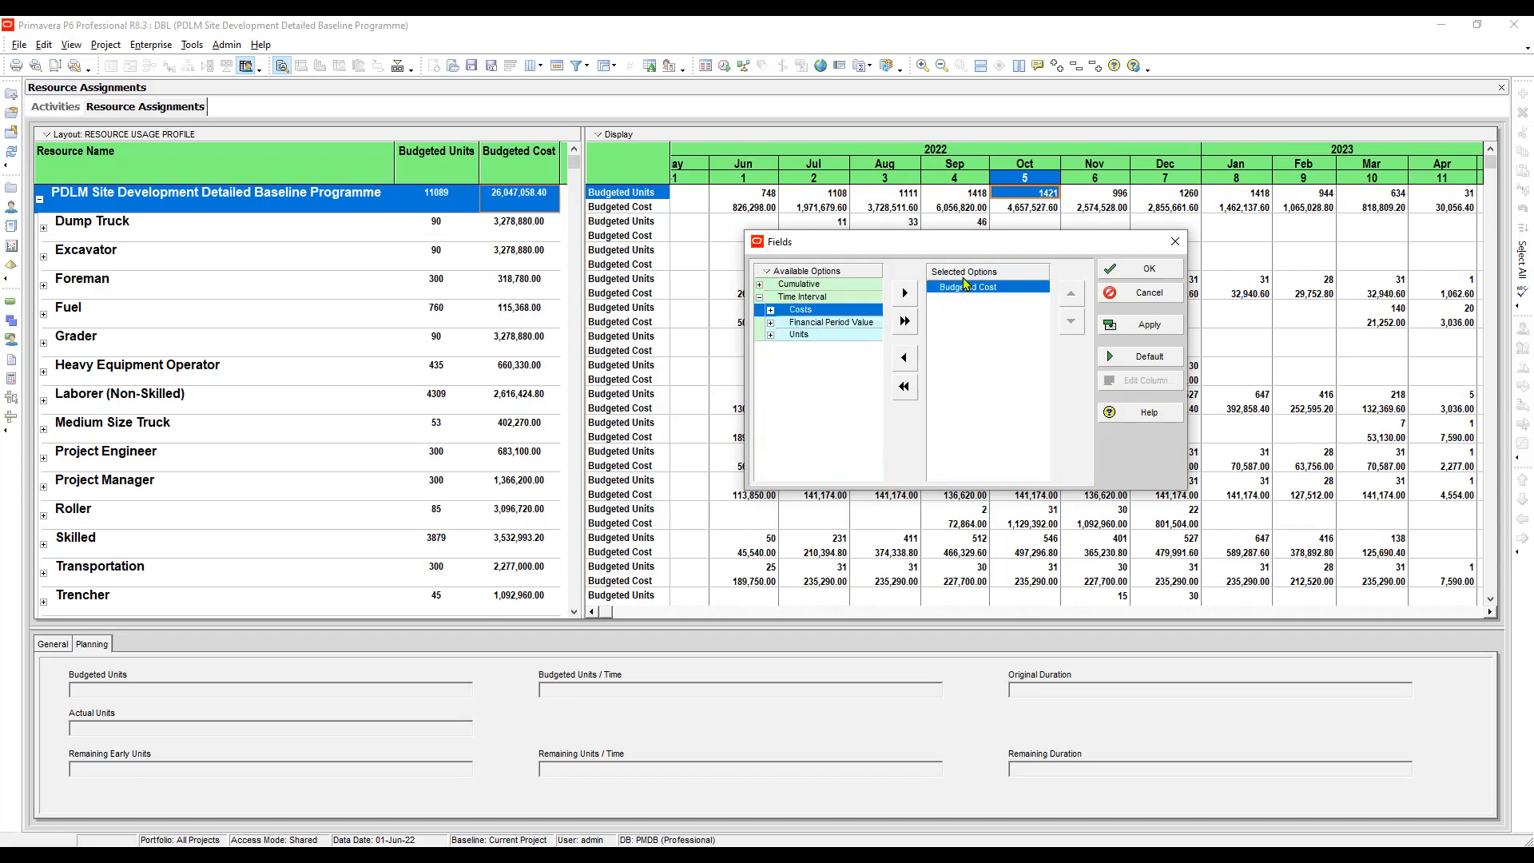
pyautogui.press('Down')
pyautogui.press('Down')
pyautogui.press('Right')
pyautogui.press('Down')
pyautogui.press('Down')
pyautogui.press('Down')
pyautogui.press('Down')
pyautogui.press('Down')
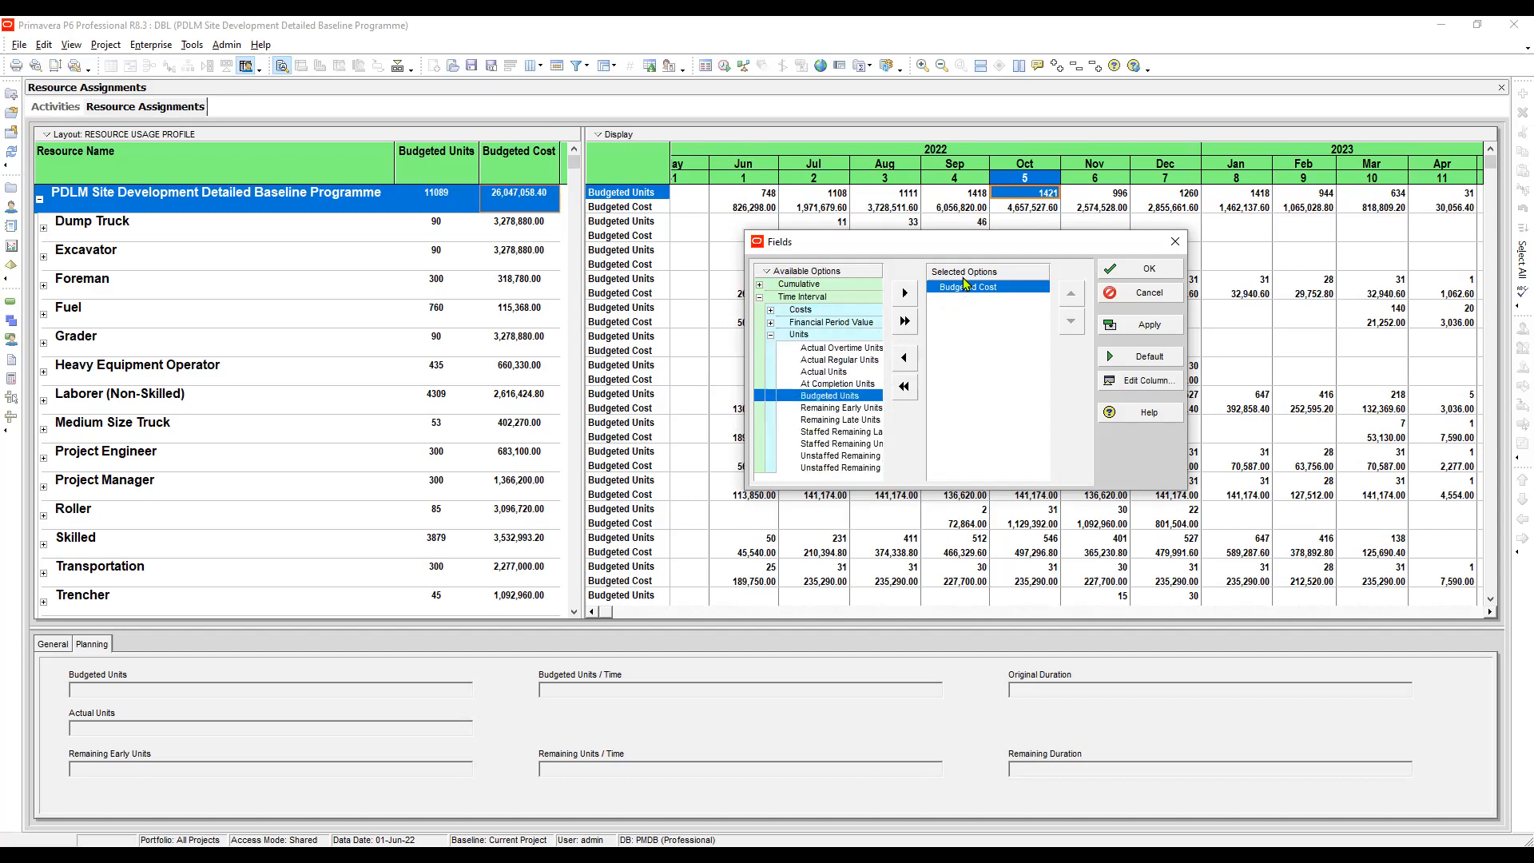
pyautogui.press('Return')
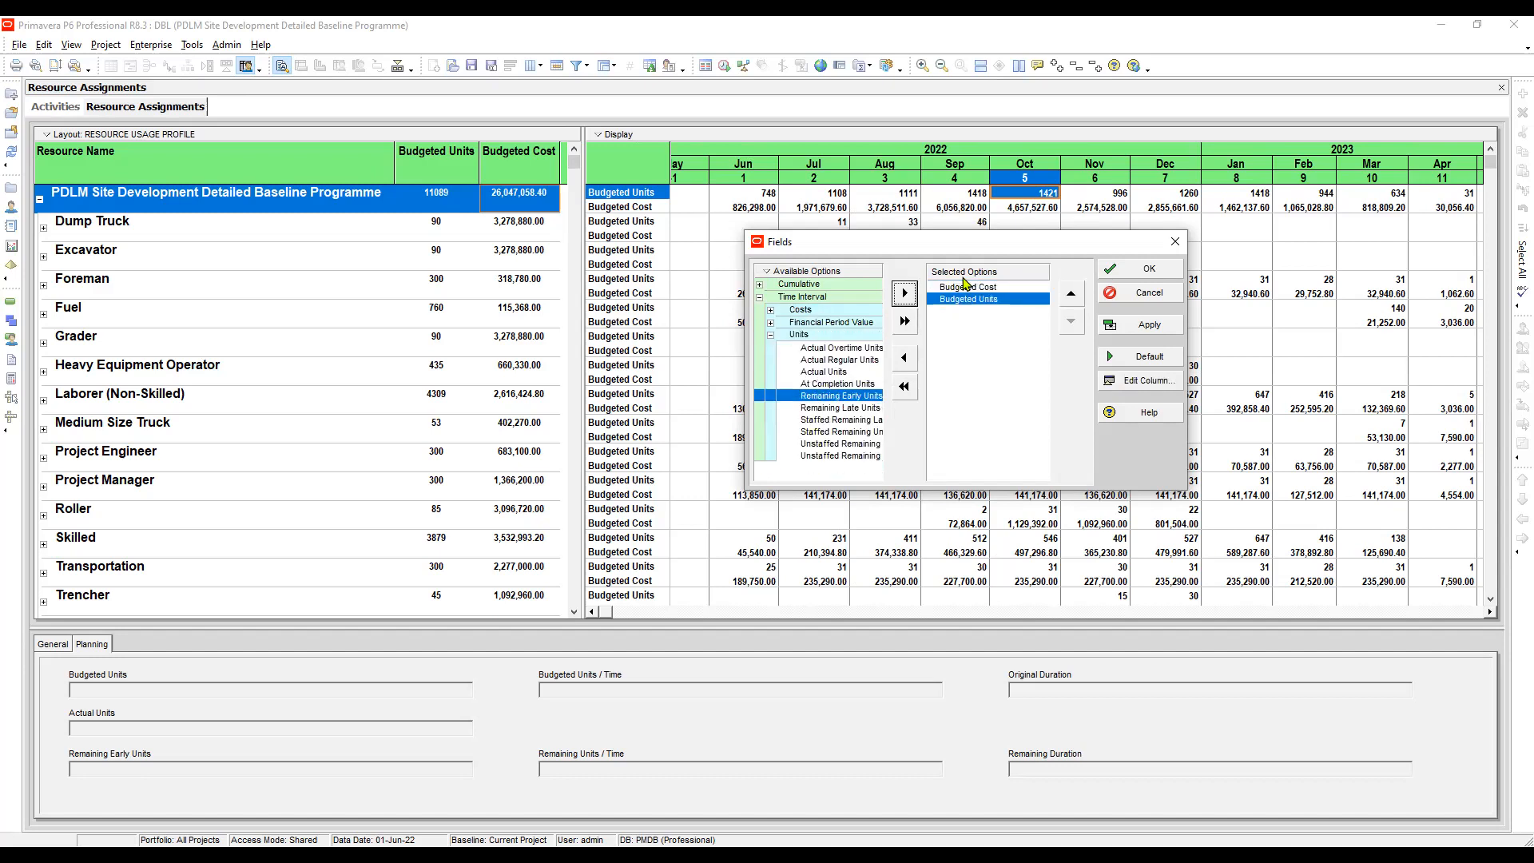
pyautogui.click(1149, 324)
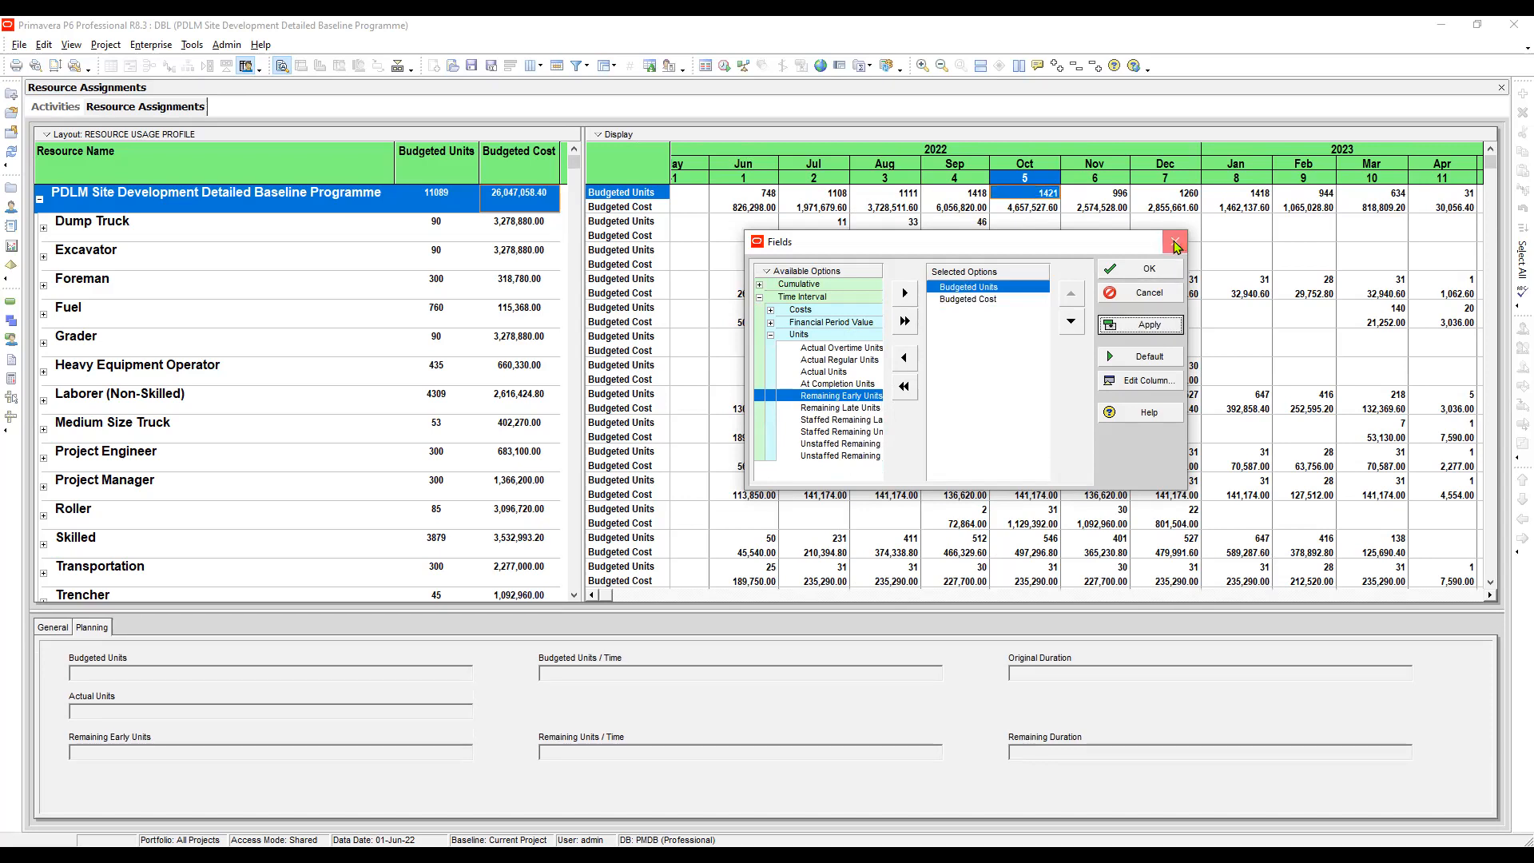
pyautogui.click(1175, 243)
# - Widen the timescale row-label column slightly and check resource rows against their Budgeted Units and Budgeted Cost labels
pyautogui.moveTo(673, 150); pyautogui.dragTo(684, 154)
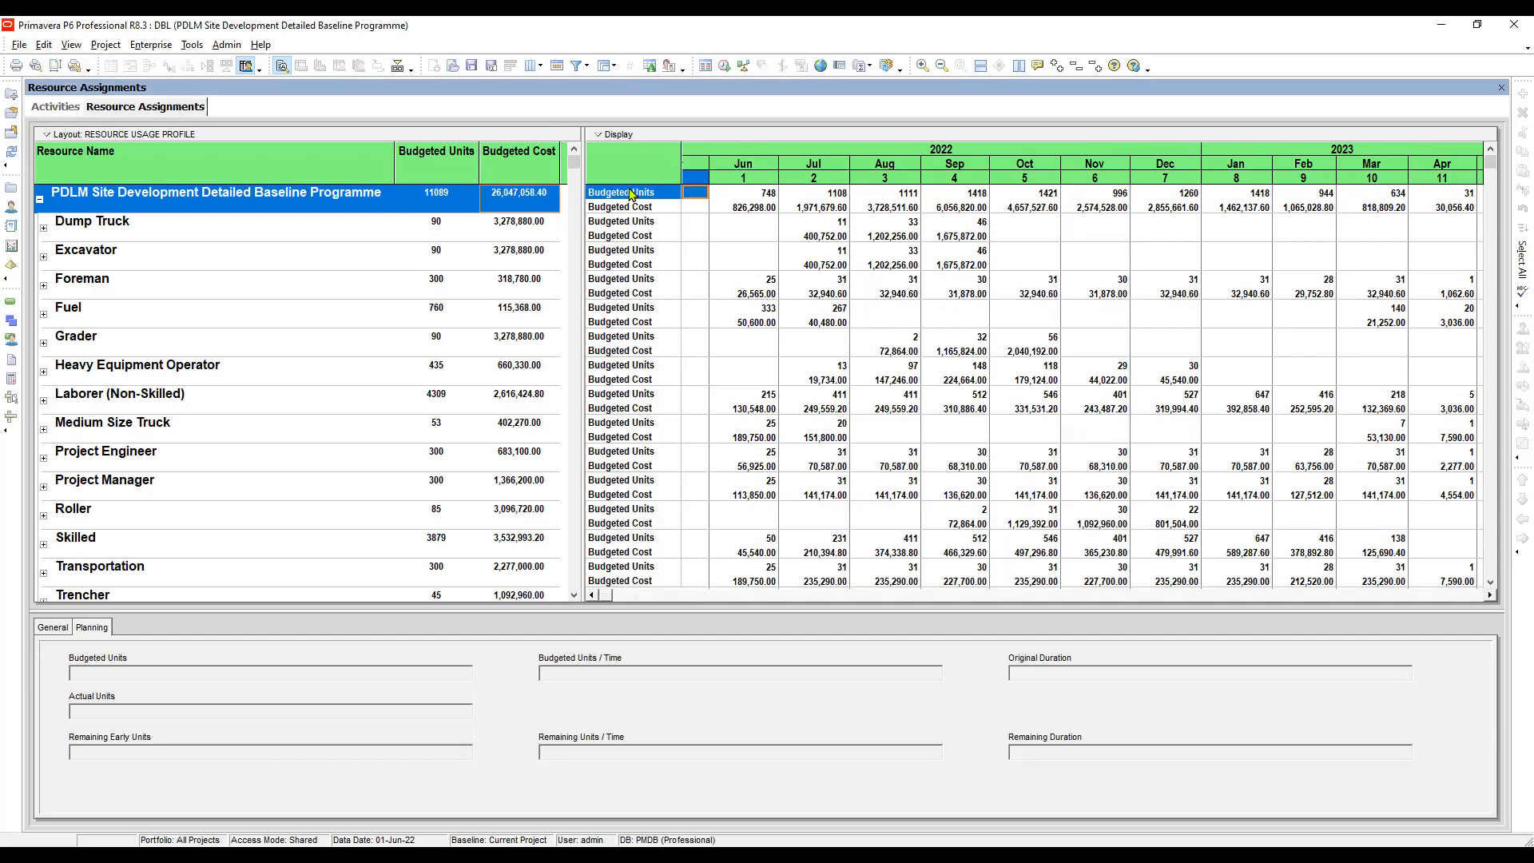
pyautogui.click(633, 207)
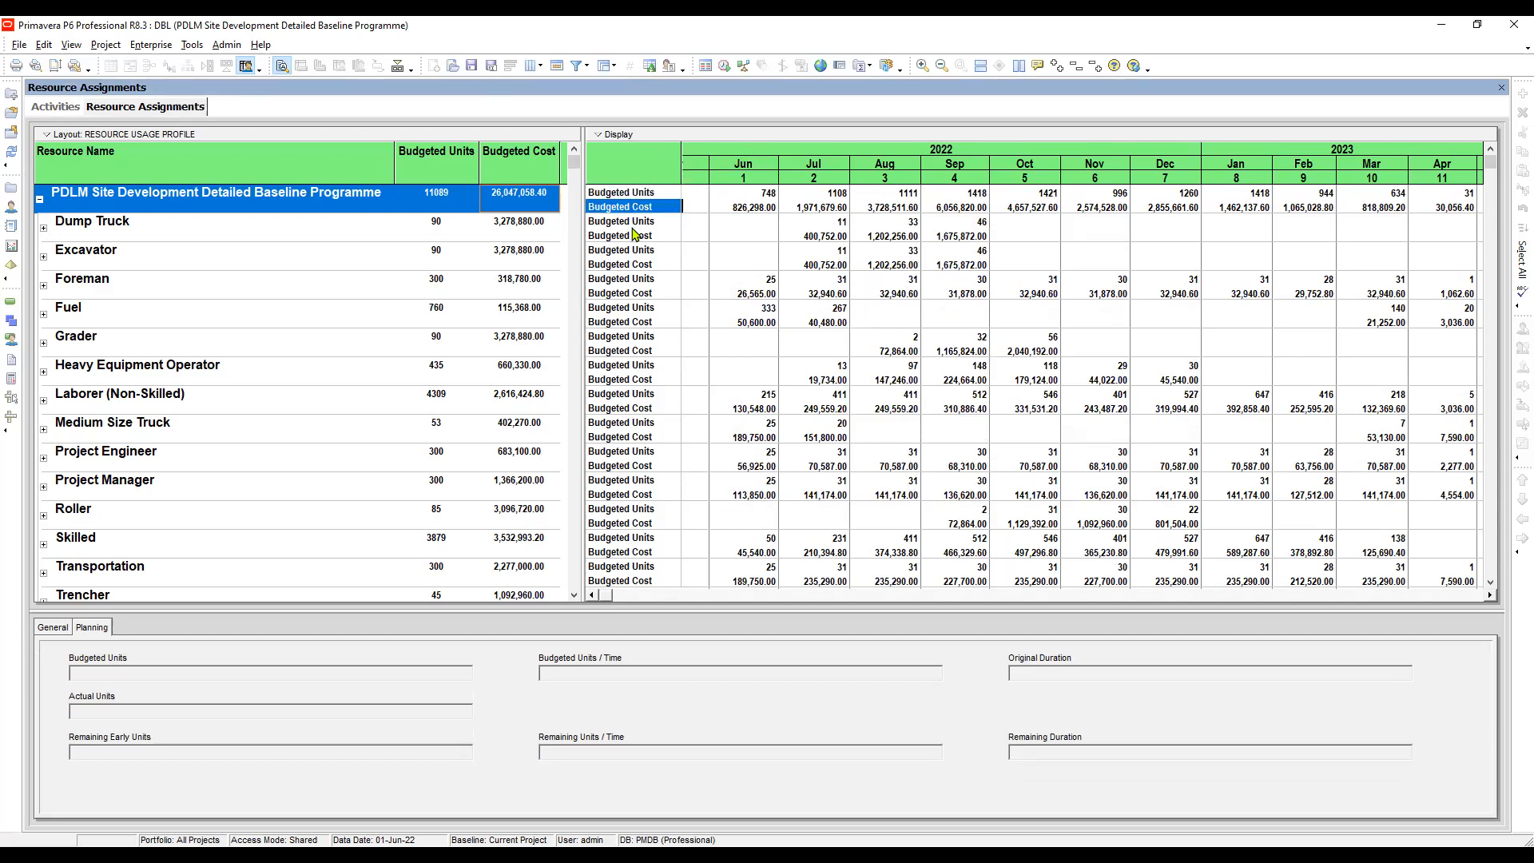
pyautogui.click(633, 234)
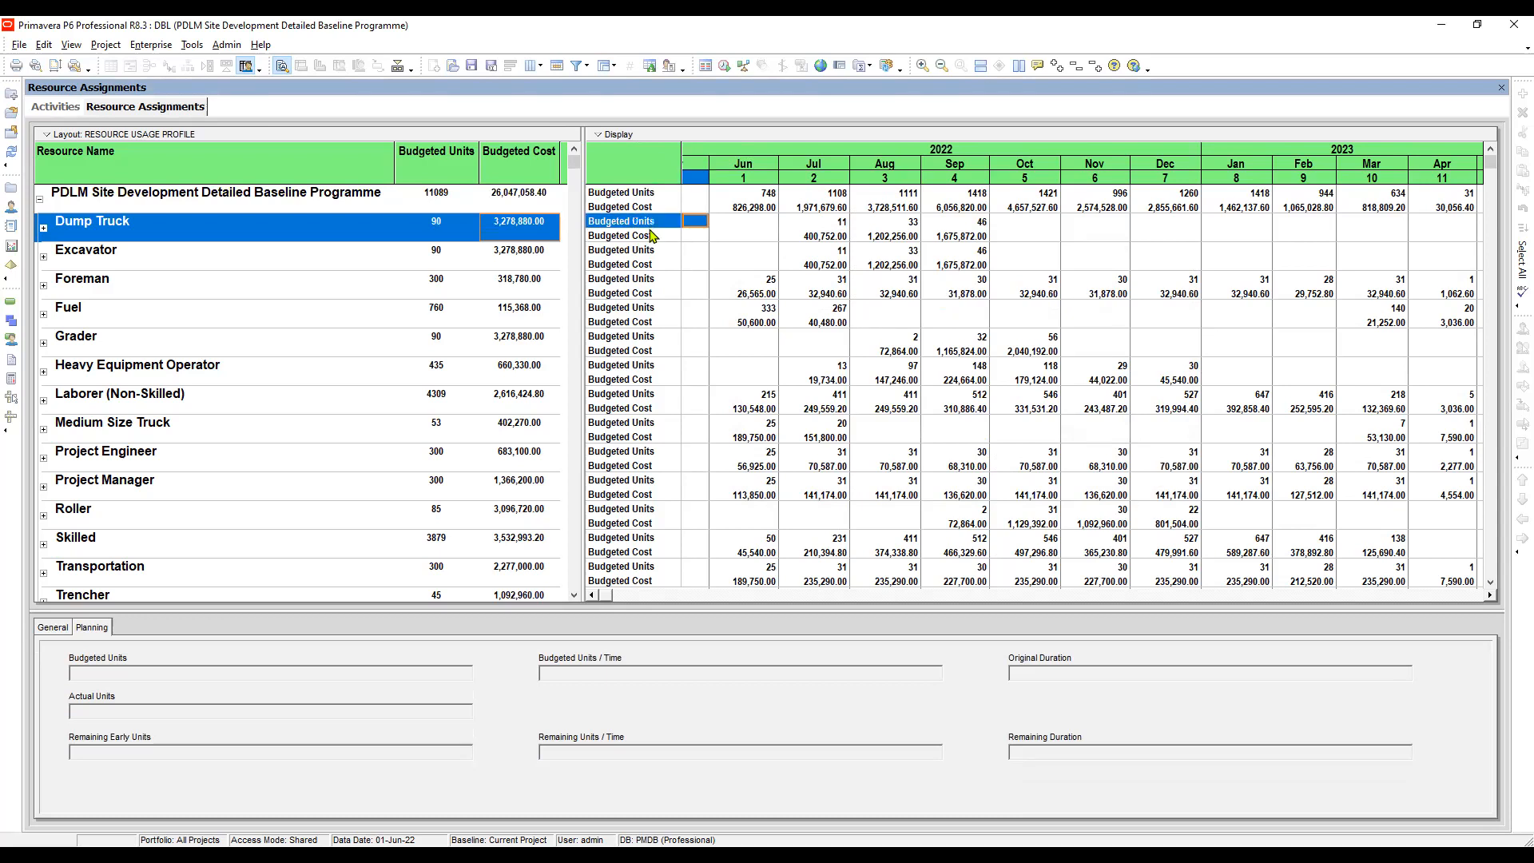
pyautogui.click(163, 232)
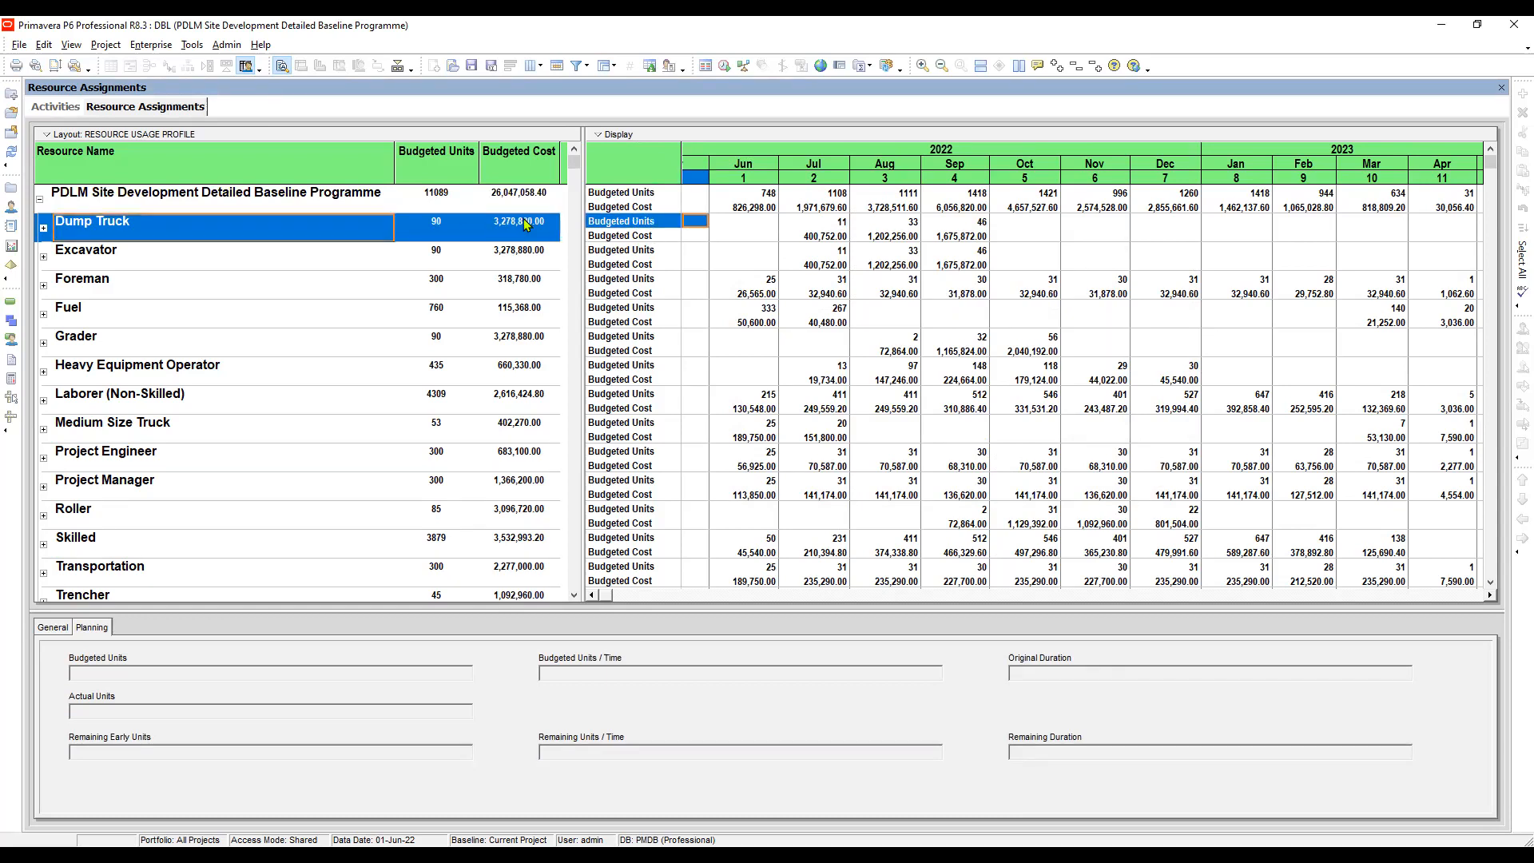
pyautogui.click(642, 236)
pyautogui.click(649, 228)
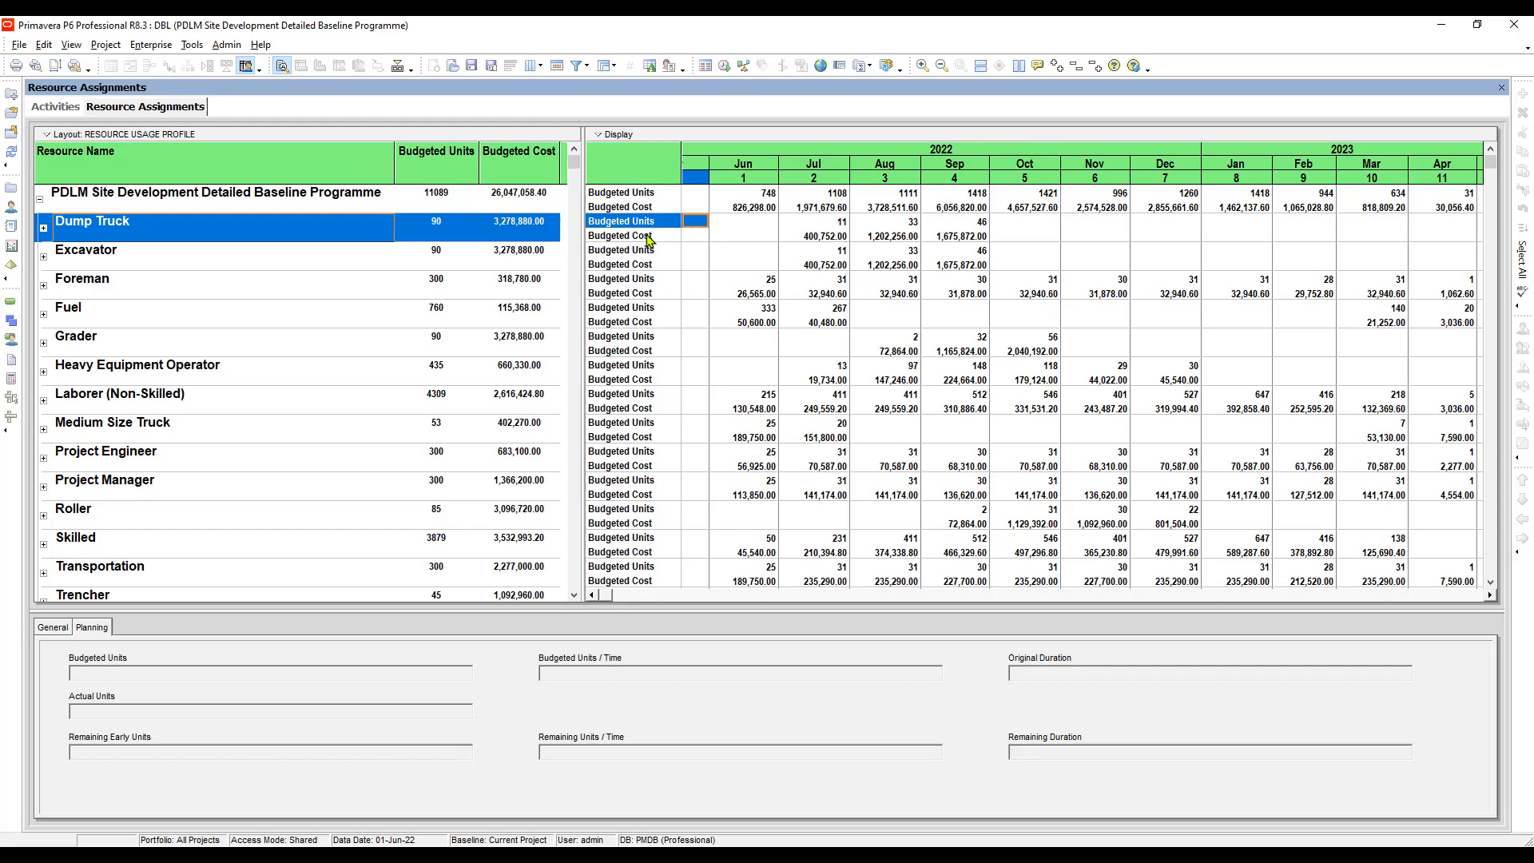
pyautogui.click(647, 238)
pyautogui.click(636, 253)
pyautogui.click(634, 265)
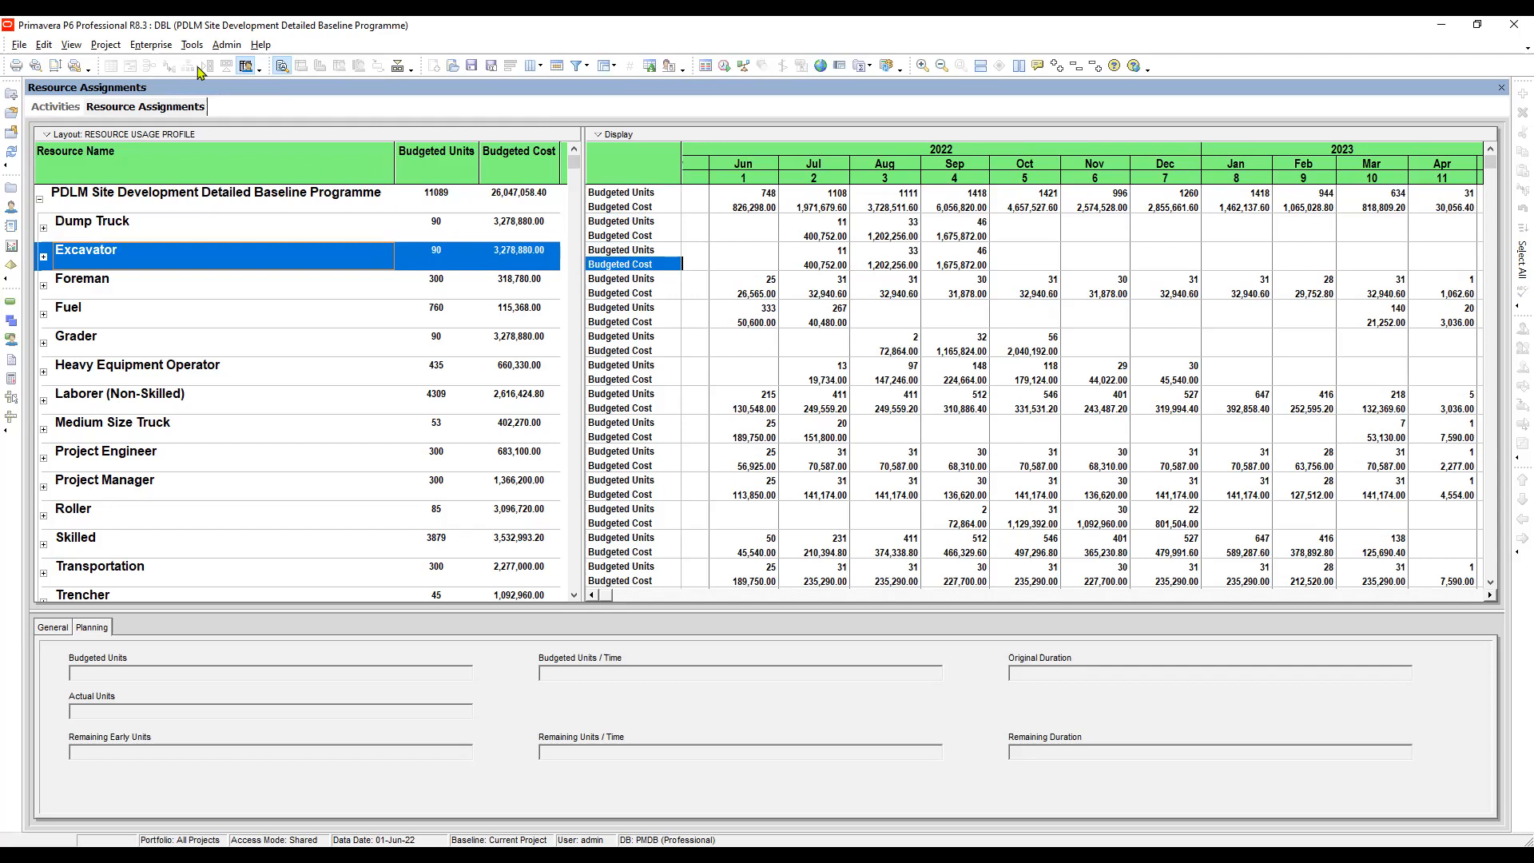
# - Open the print preview of the usage spreadsheet and print it to Microsoft Print to PDF
pyautogui.click(35, 68)
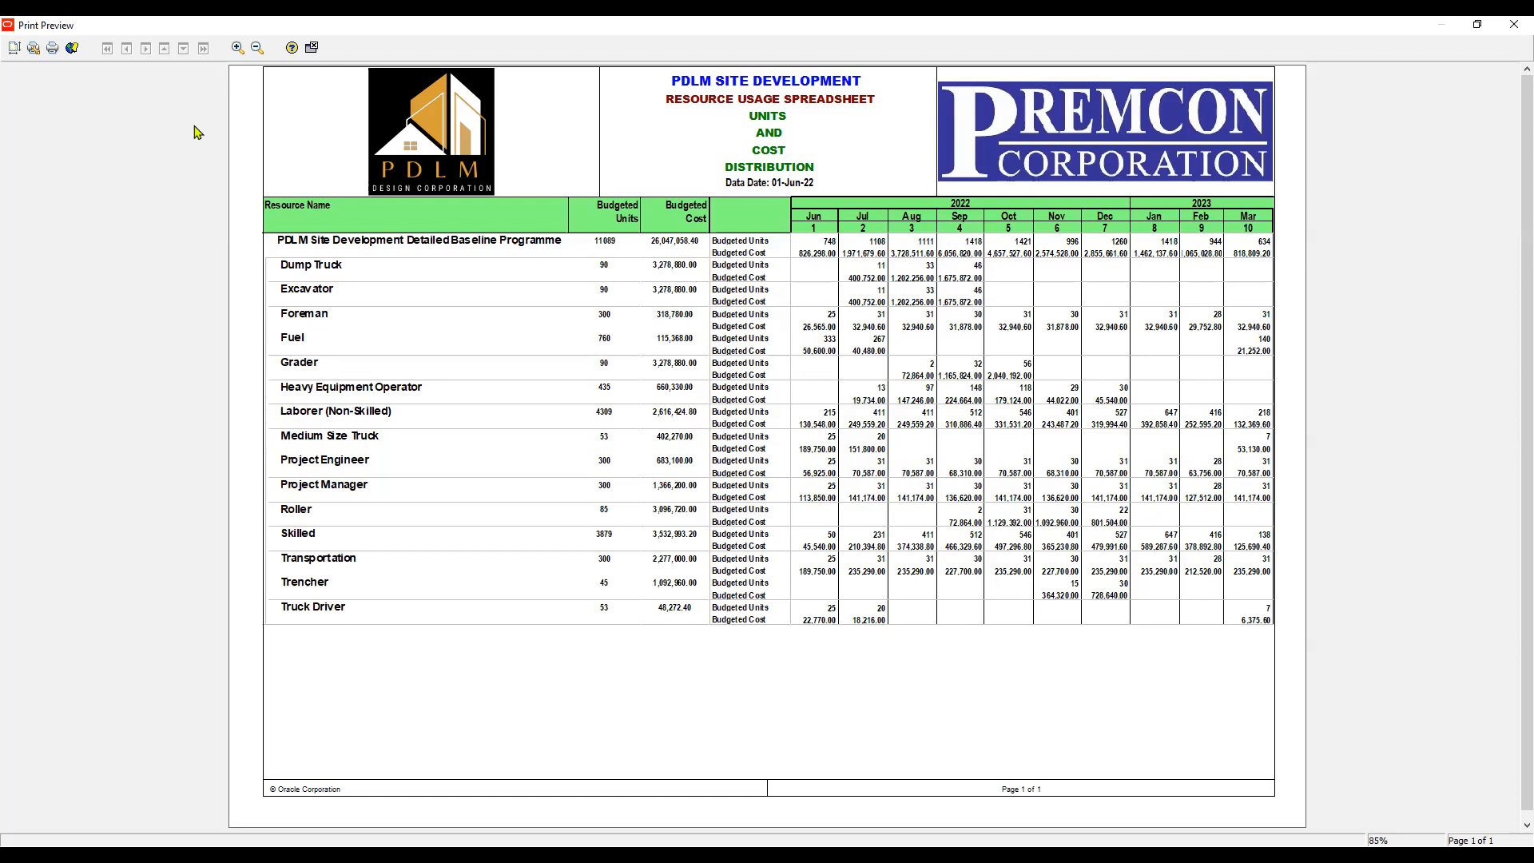
pyautogui.click(53, 48)
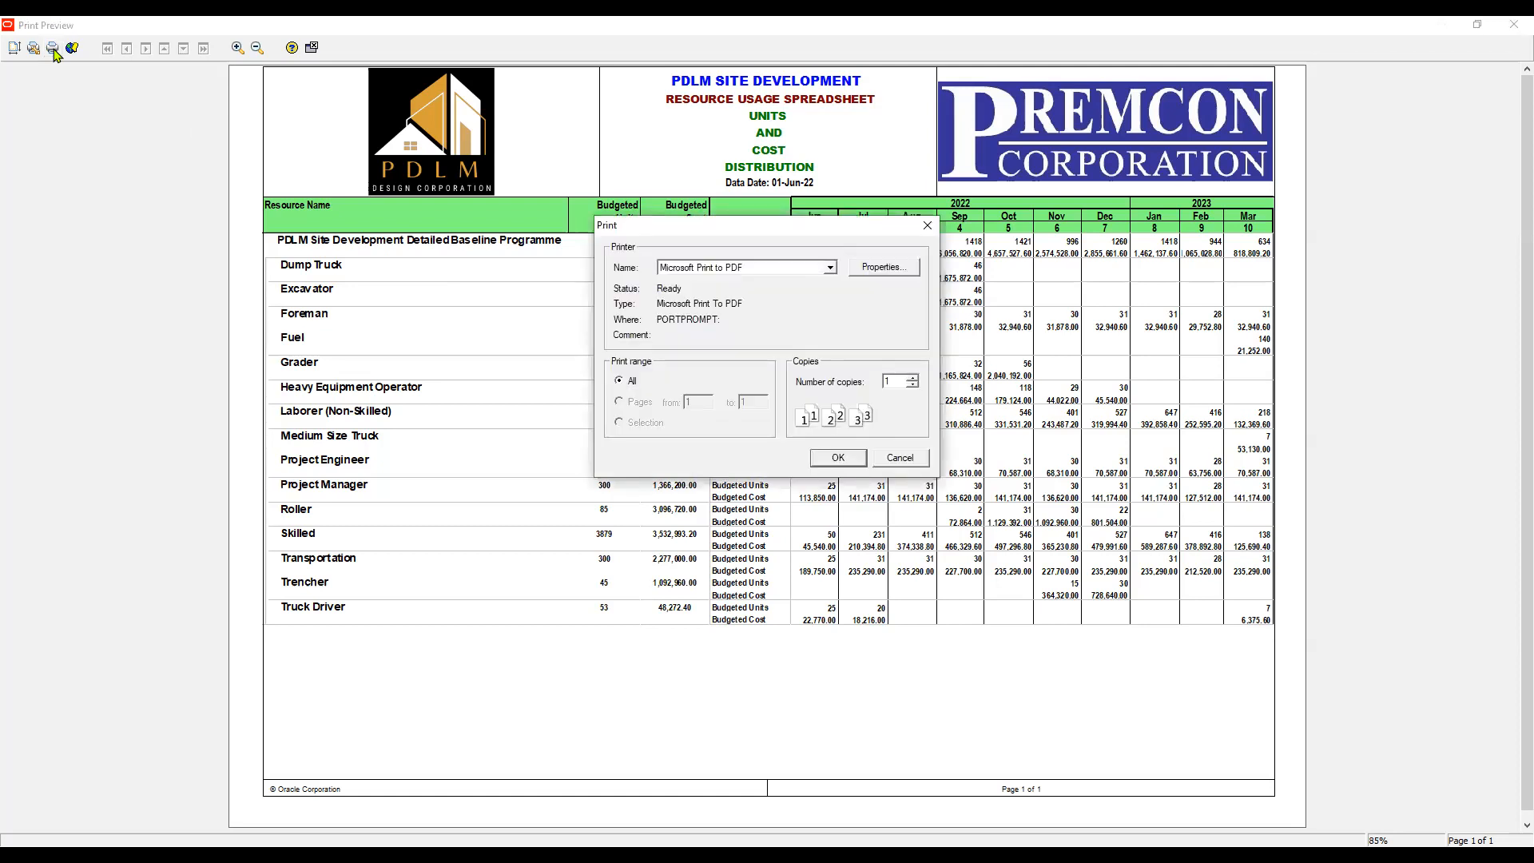
pyautogui.press('Return')
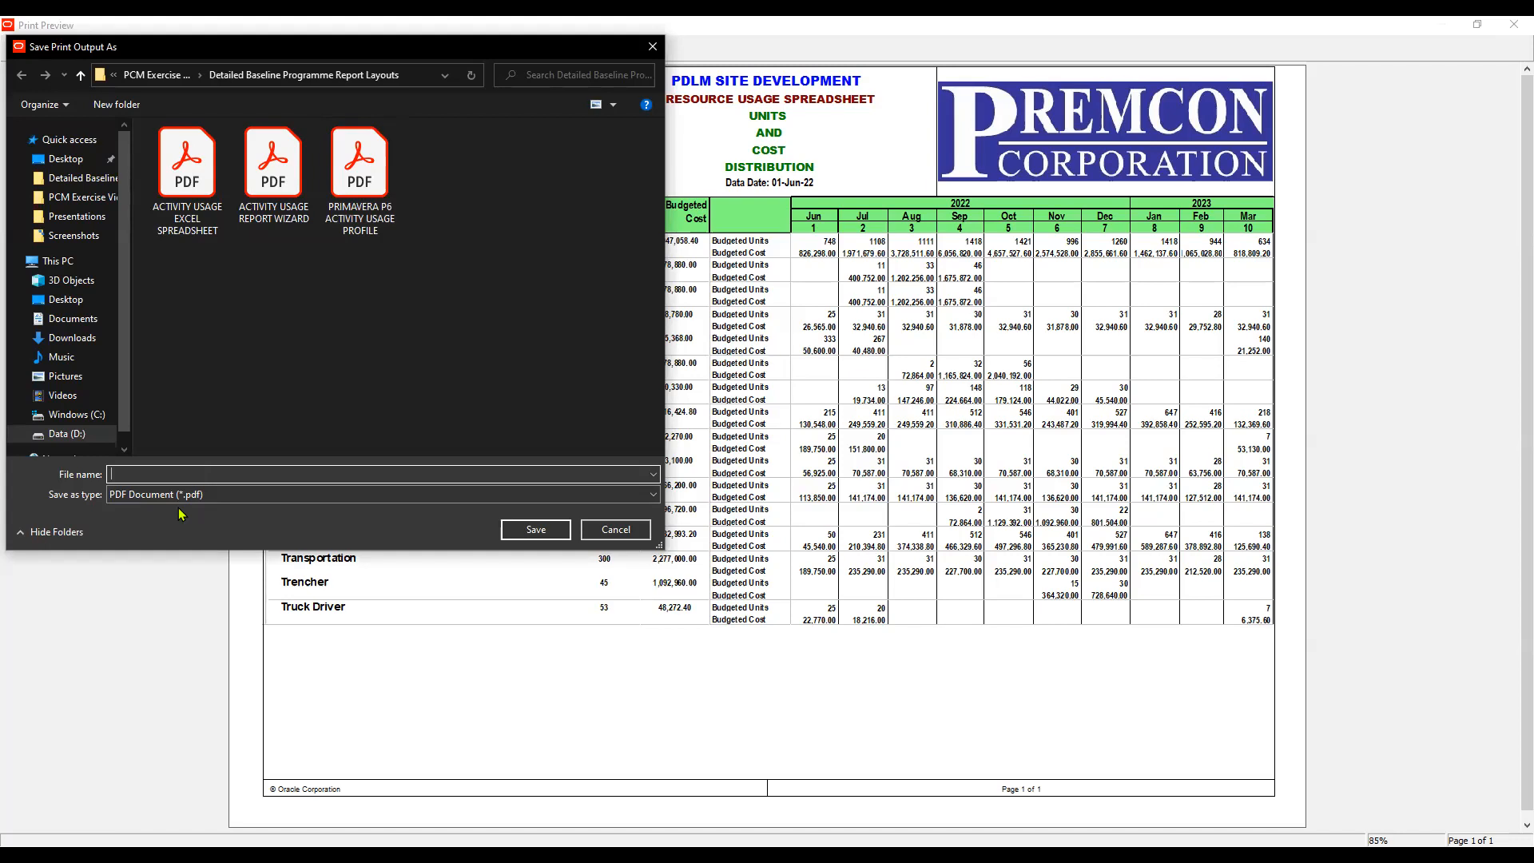
# - Save the PDF as PRIMAVERA P6 RESOURCE USAGE SPREADSHEET and close the print preview
pyautogui.write('PRIMAVERA')
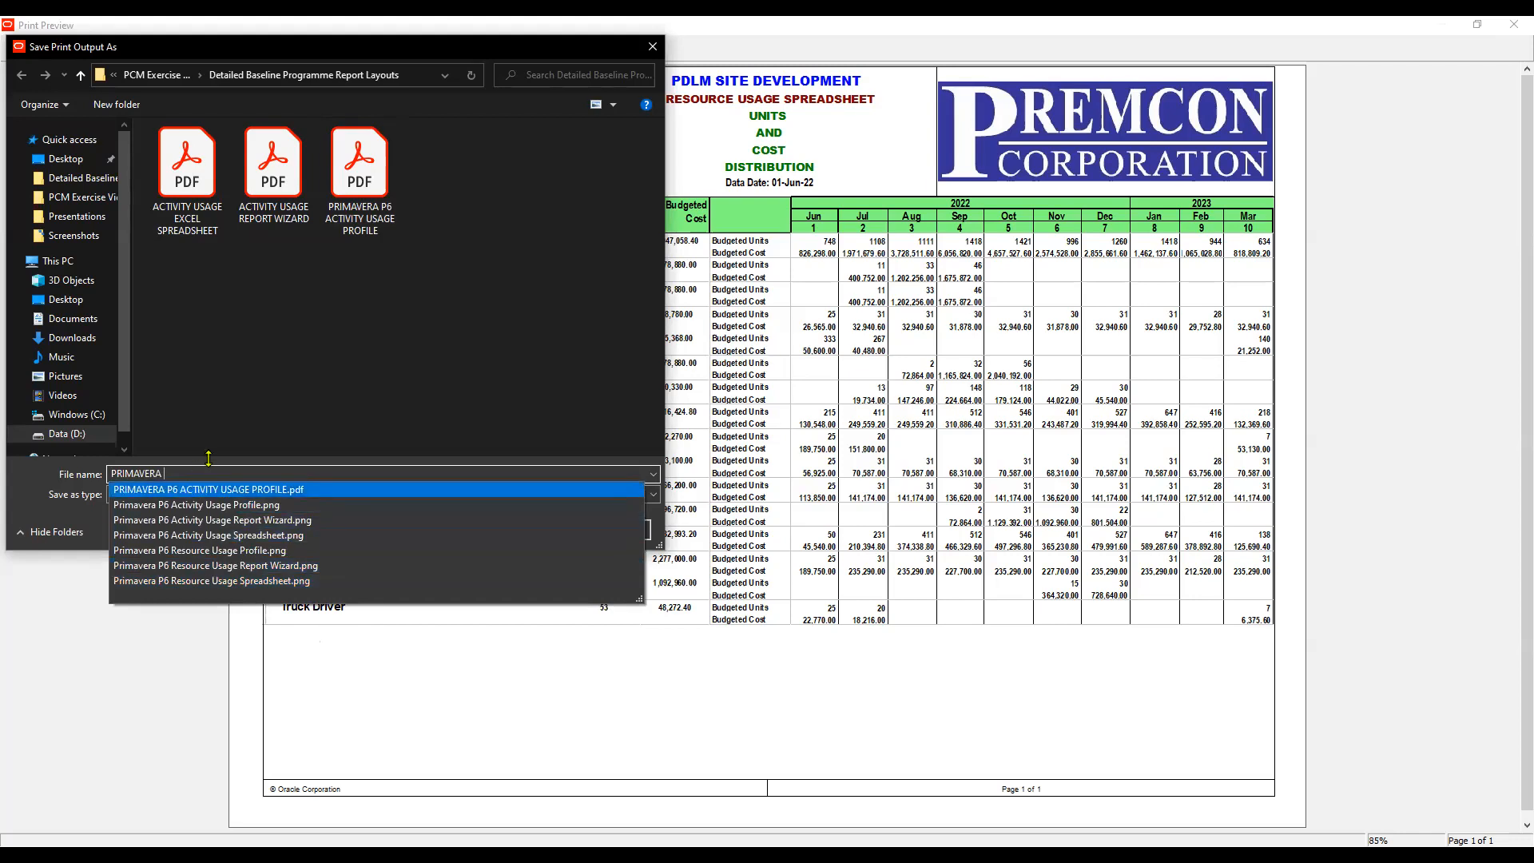
pyautogui.write('RESOURCE')
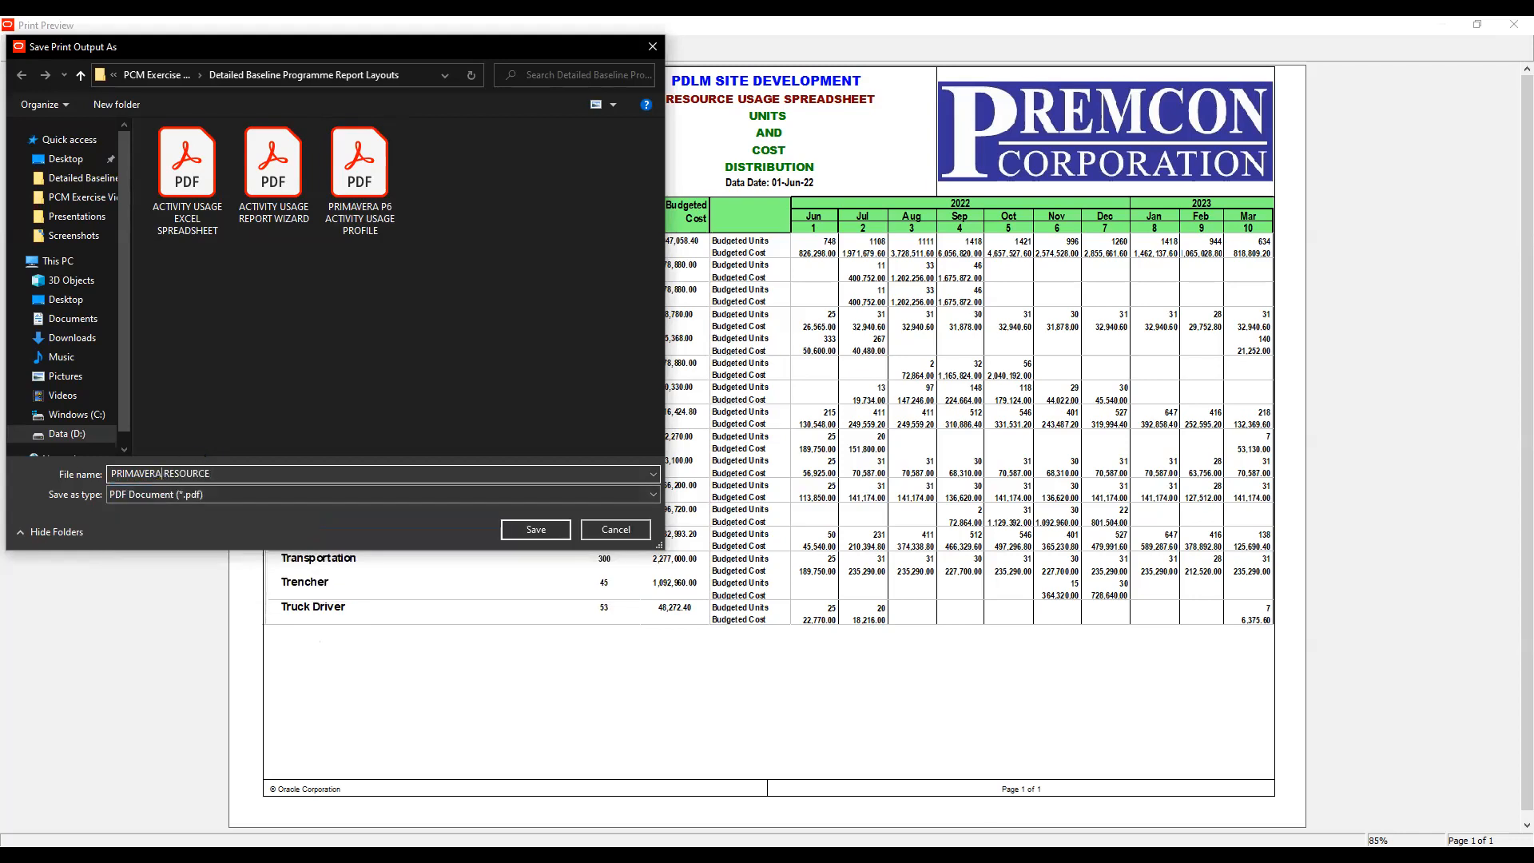
pyautogui.click(164, 473)
pyautogui.write('P6')
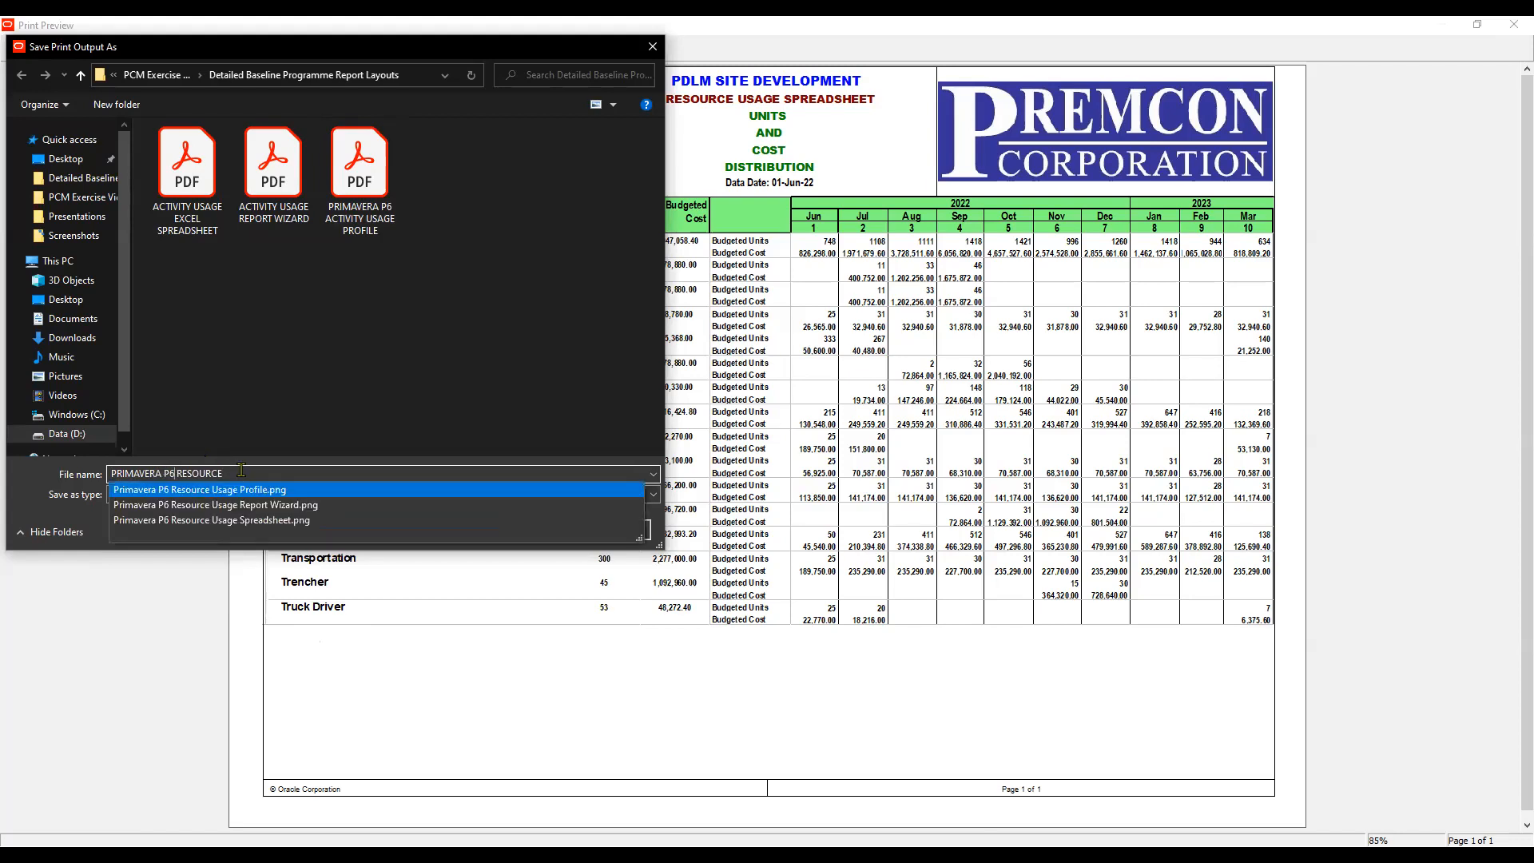
pyautogui.press('End')
pyautogui.write('U')
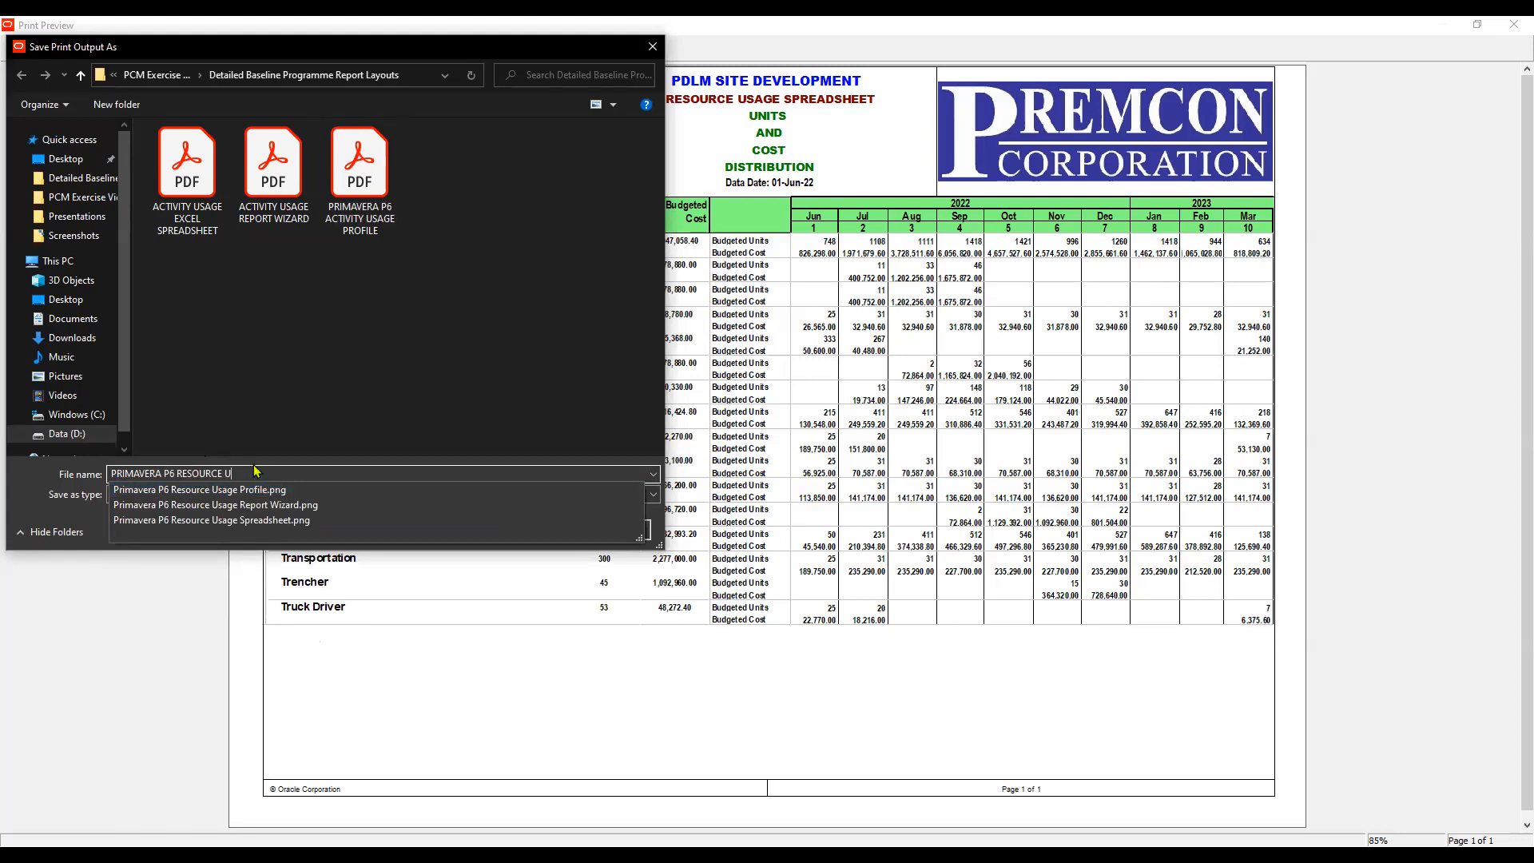
pyautogui.write('SAGE SPREADSHEET')
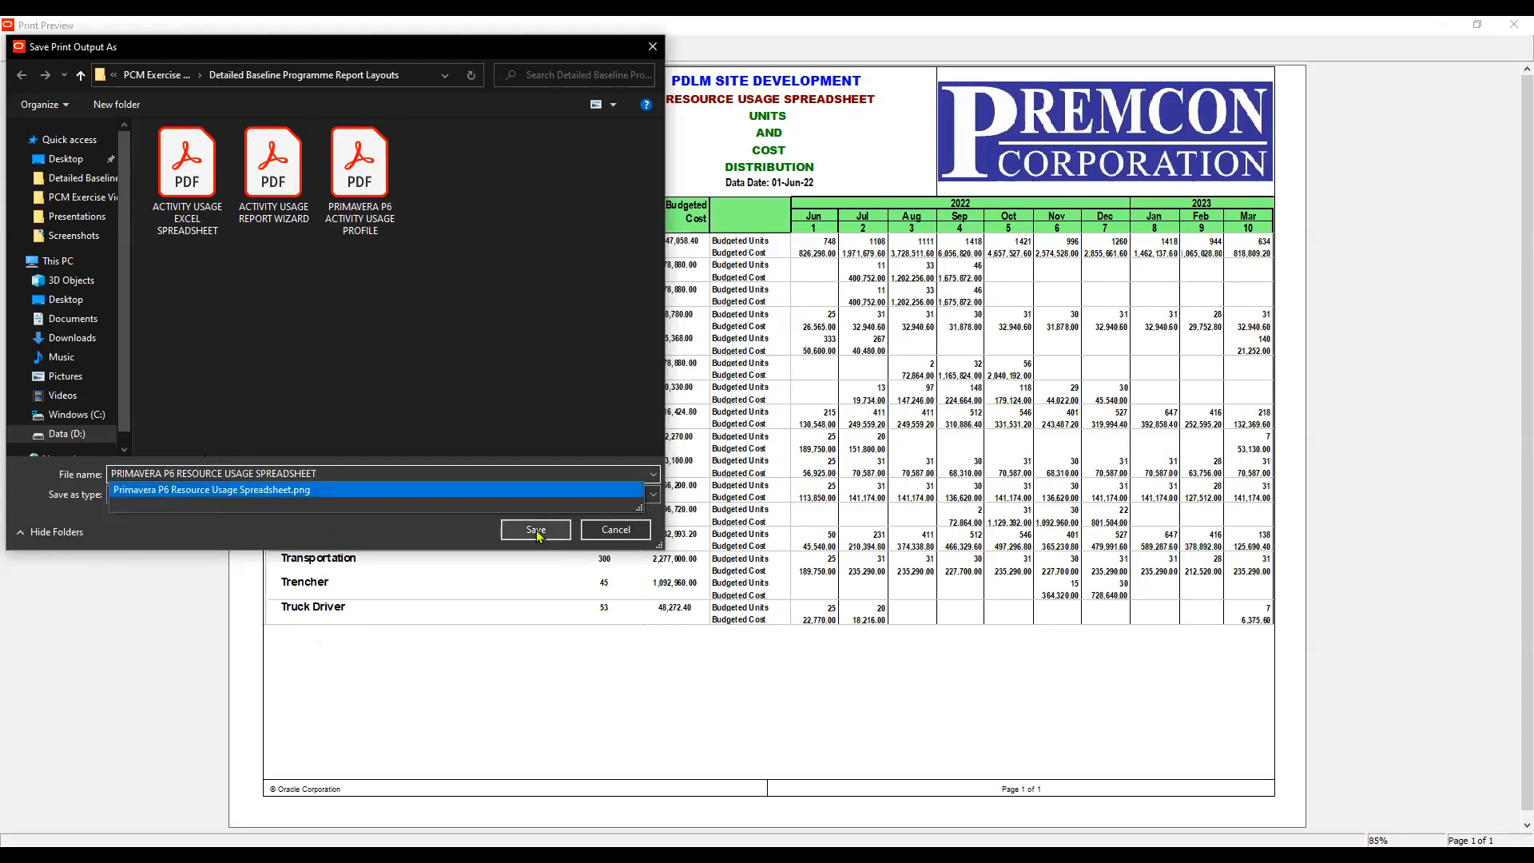
pyautogui.click(535, 530)
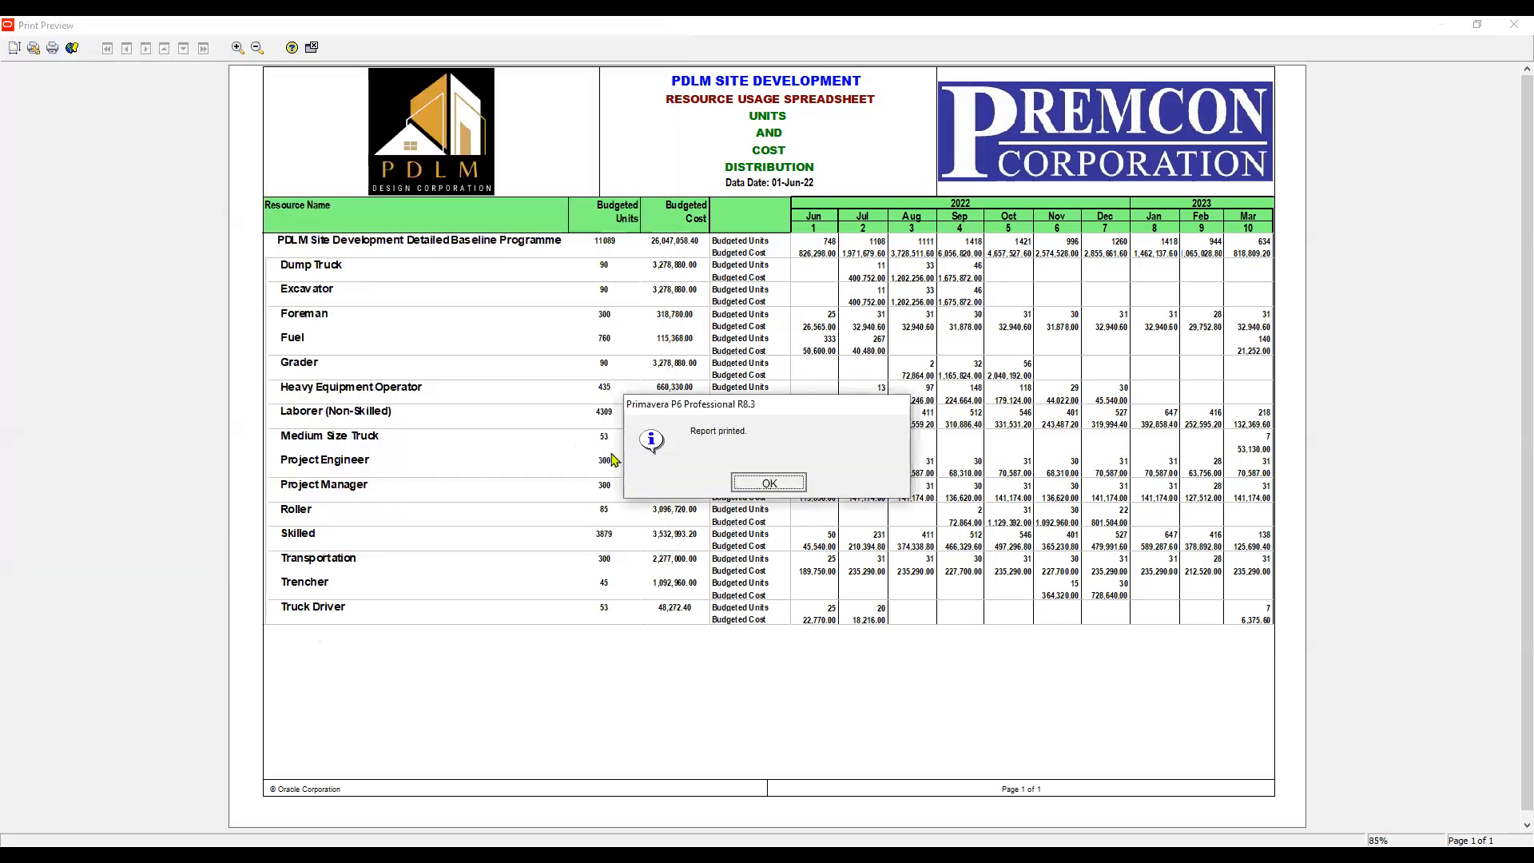
pyautogui.press('Return')
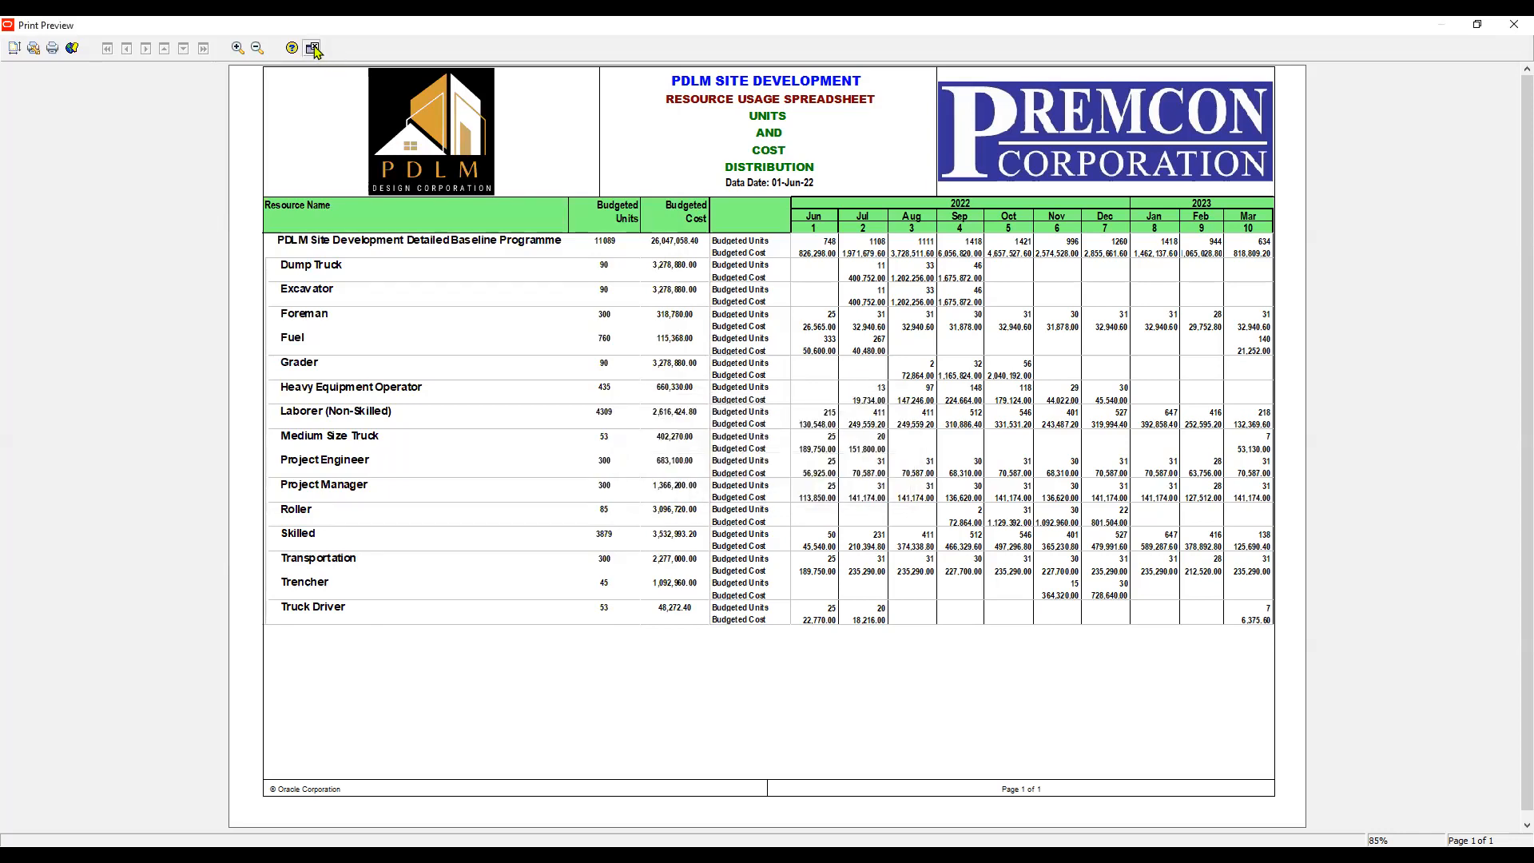
pyautogui.click(312, 47)
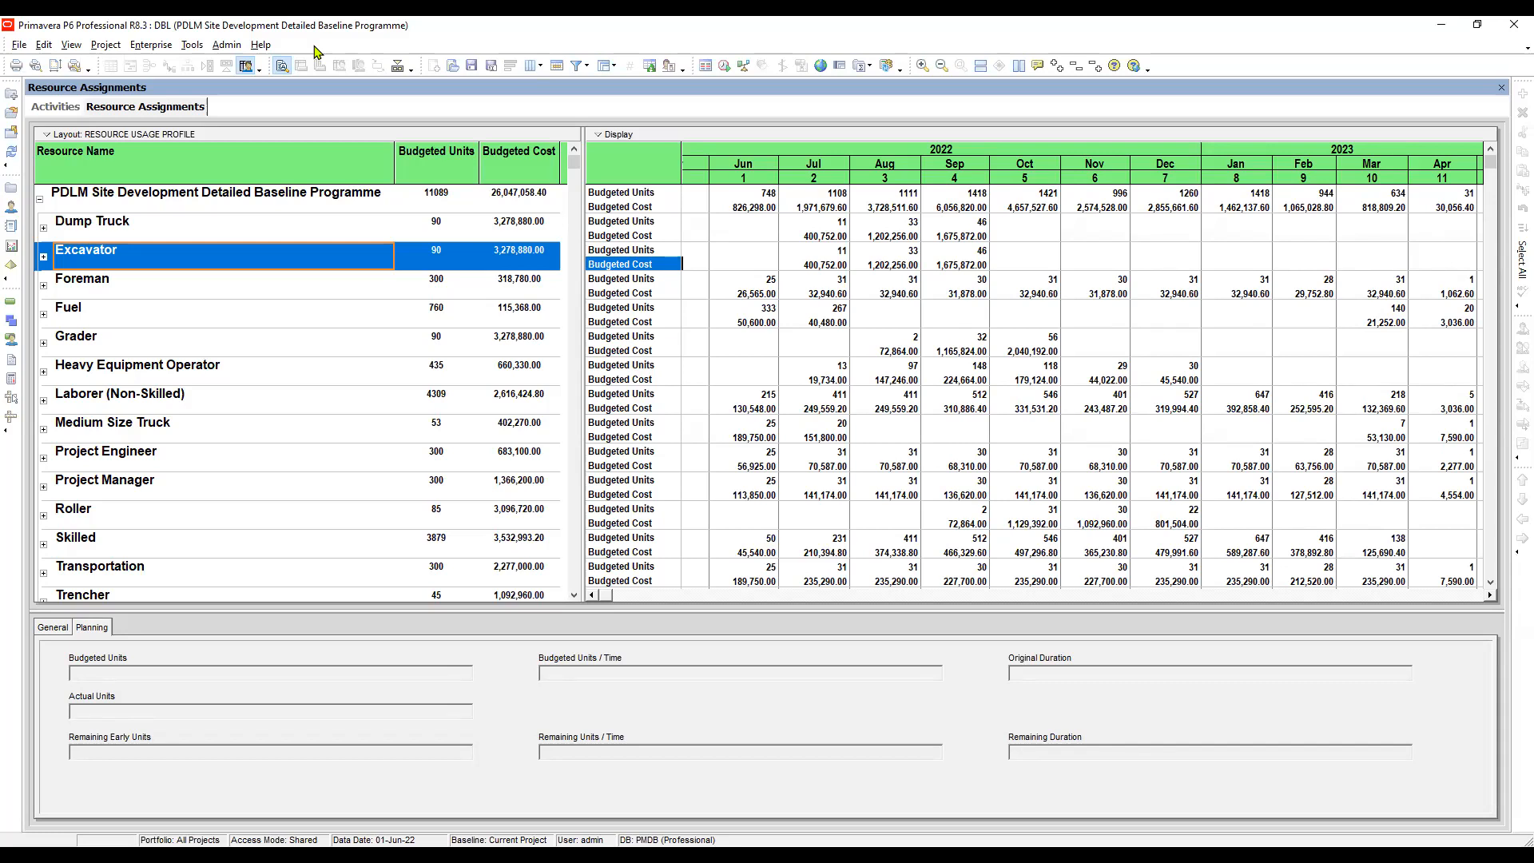
# - Start the Report Wizard and base the new report on the current screen
pyautogui.click(216, 46)
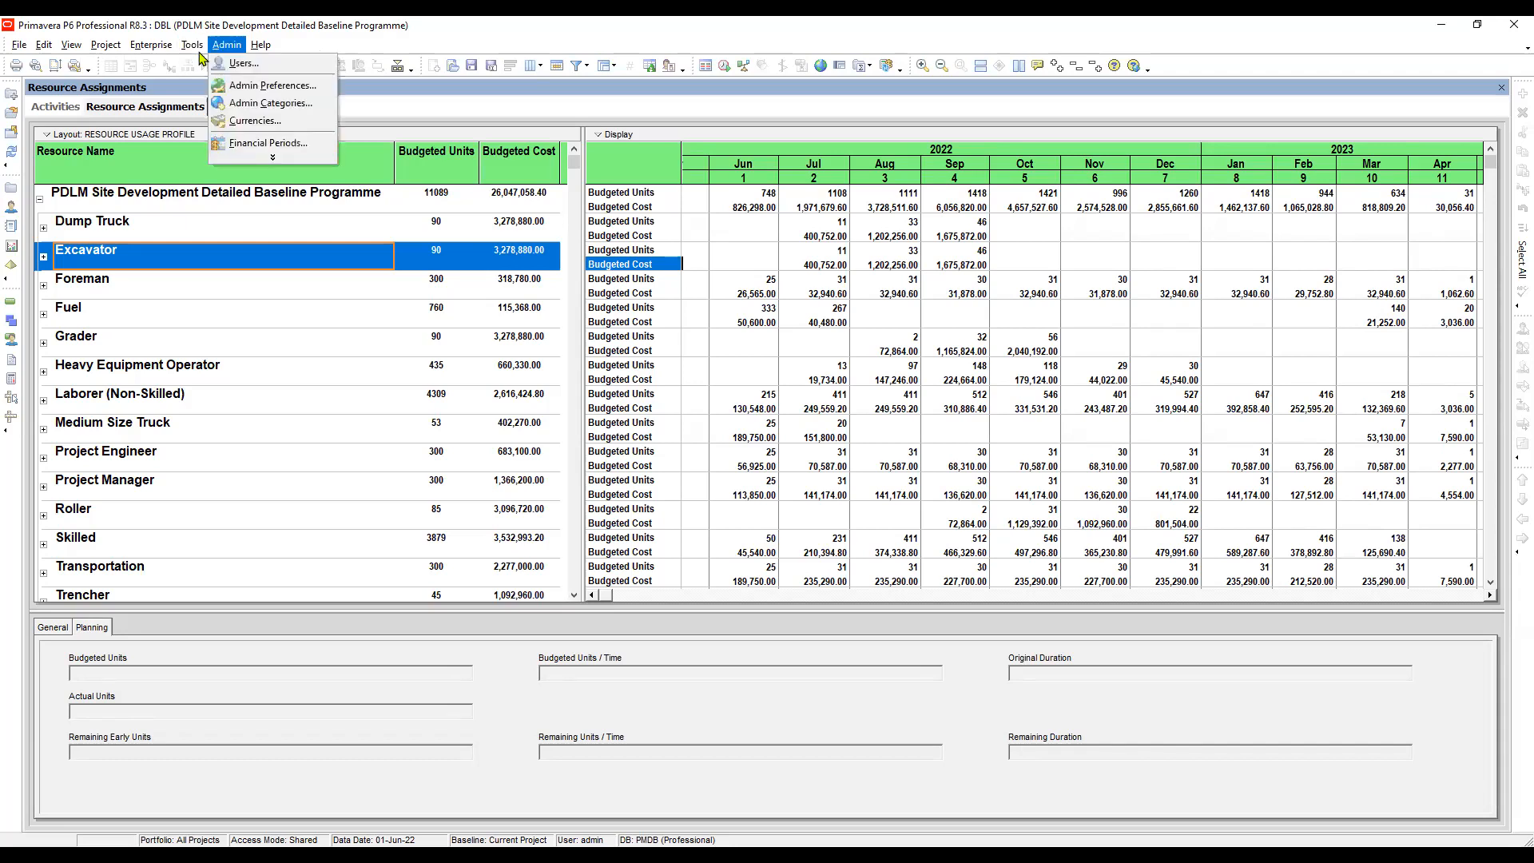
pyautogui.moveTo(196, 48)
pyautogui.click(221, 237)
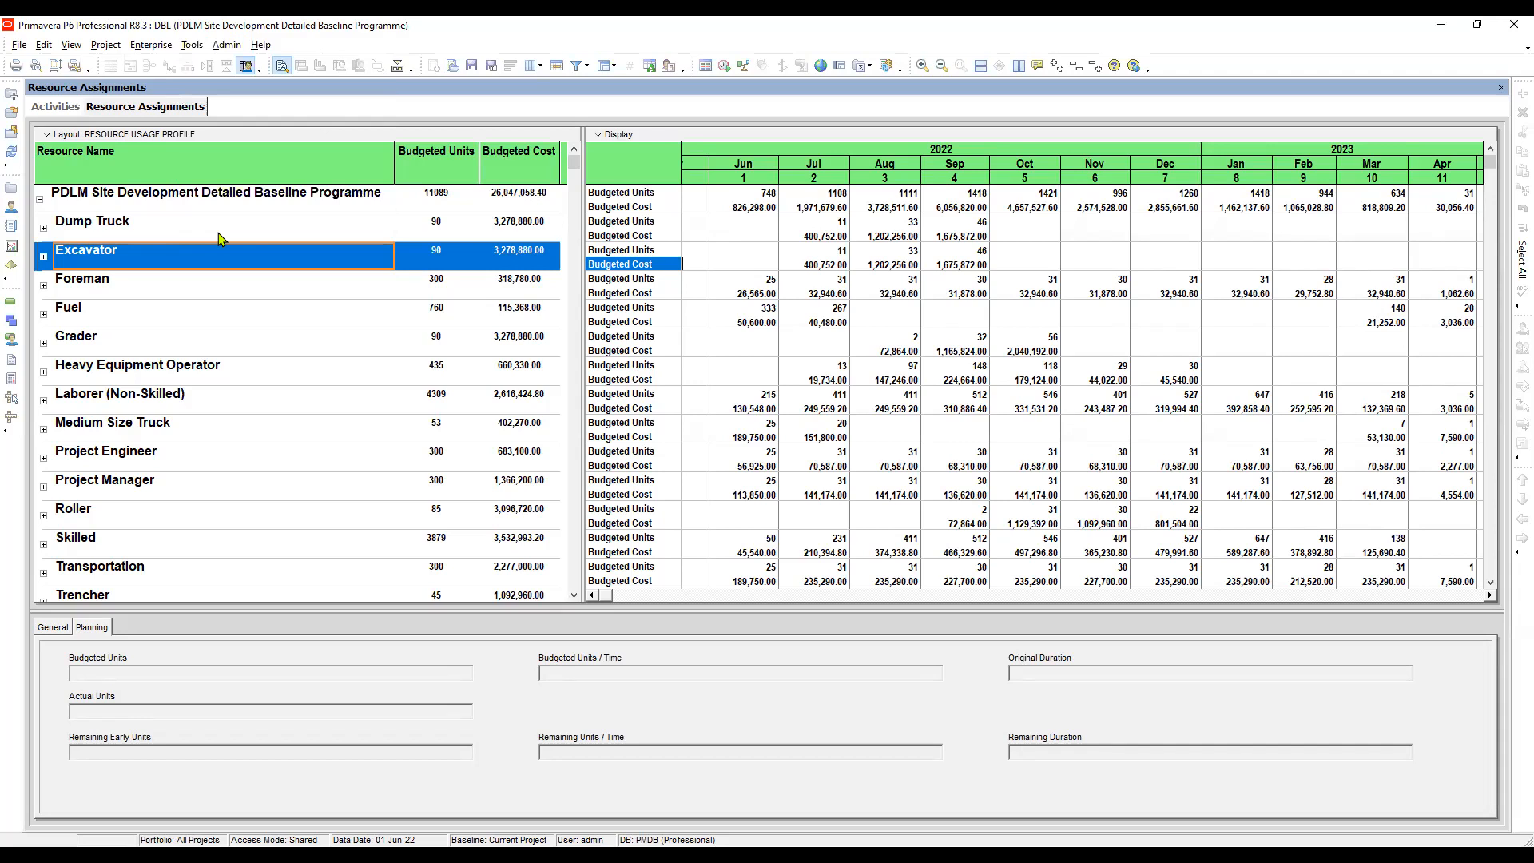
pyautogui.moveTo(795, 318); pyautogui.dragTo(810, 221)
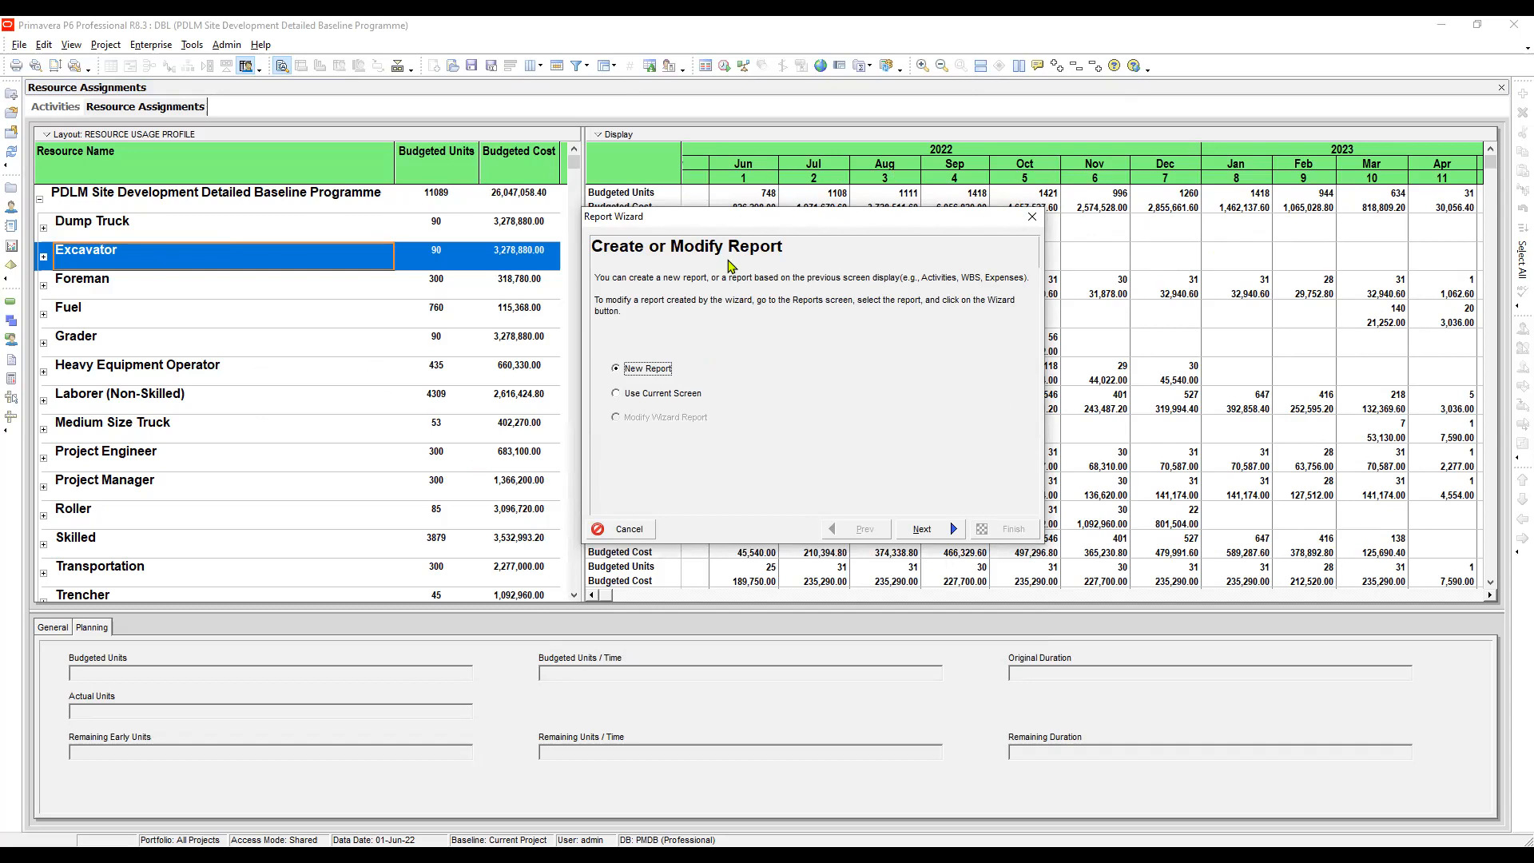
pyautogui.click(624, 399)
pyautogui.press('Return')
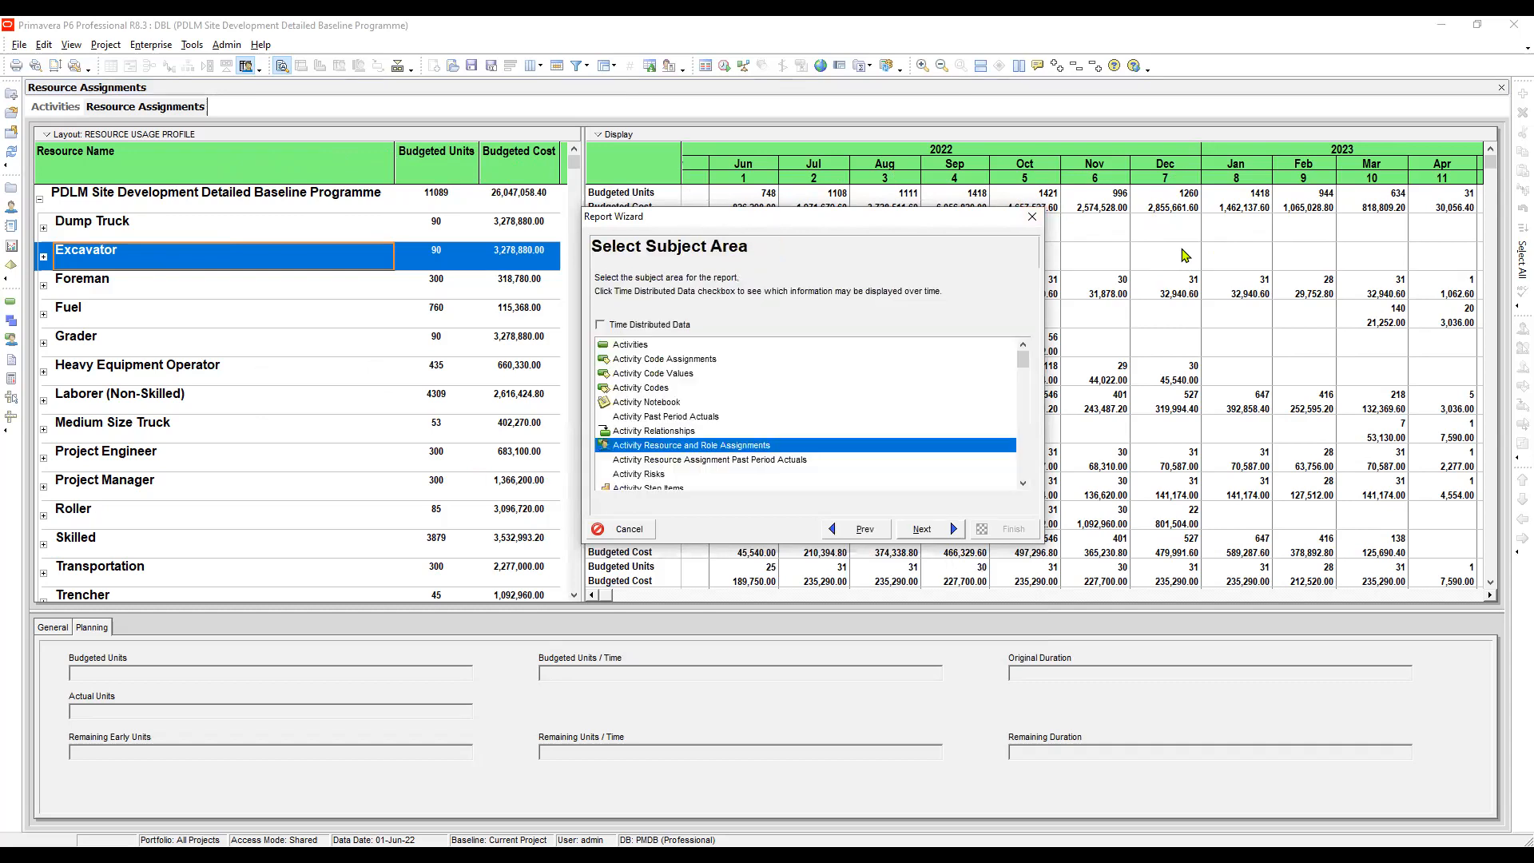
# - Enable Time Distributed Data and choose Activity Resource and Role Assignments as the subject area
pyautogui.click(601, 326)
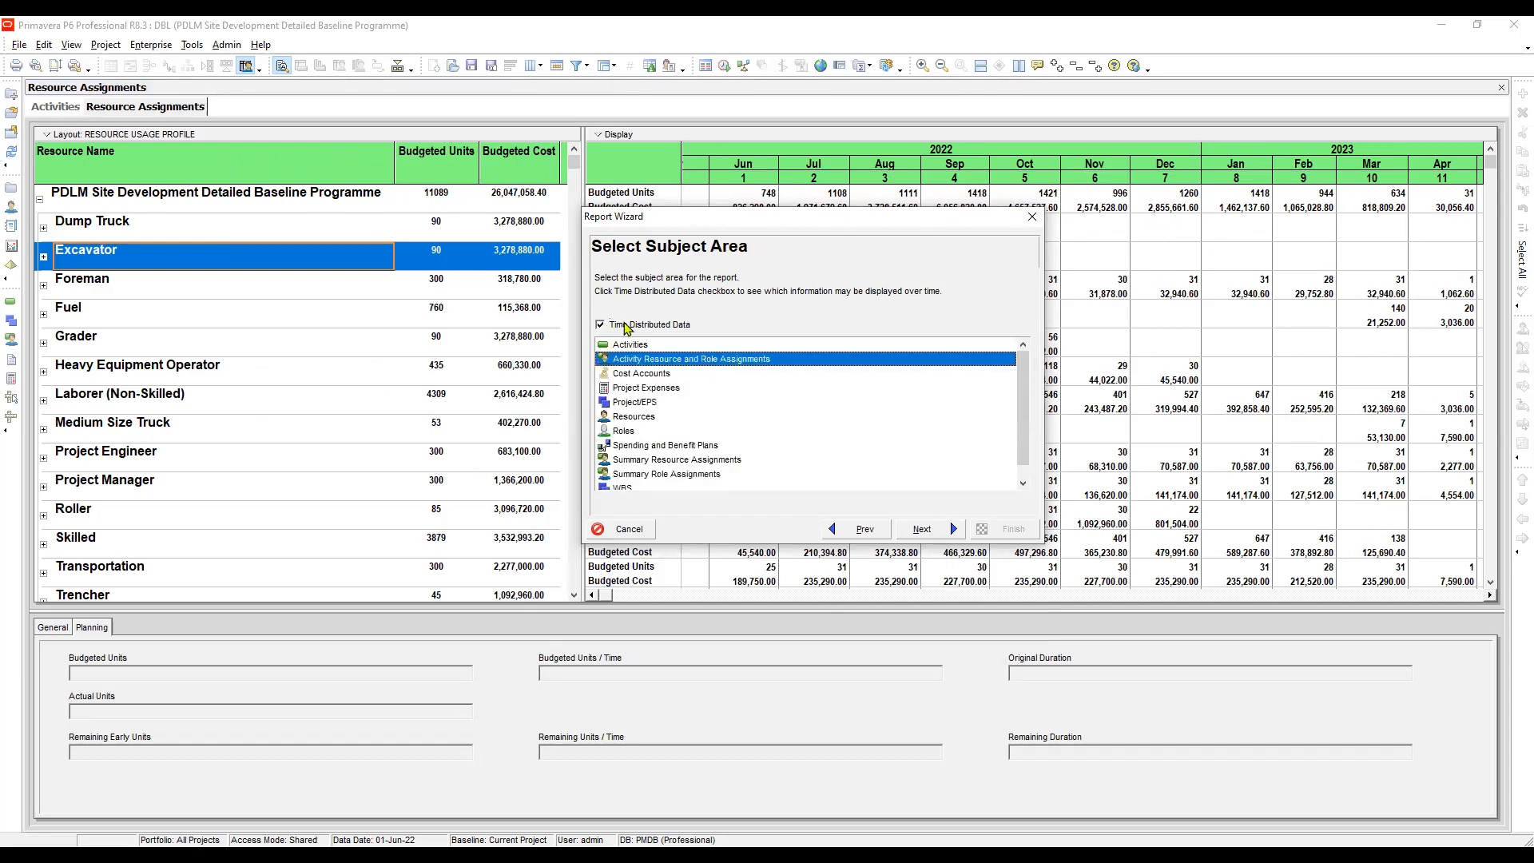
pyautogui.press('Down')
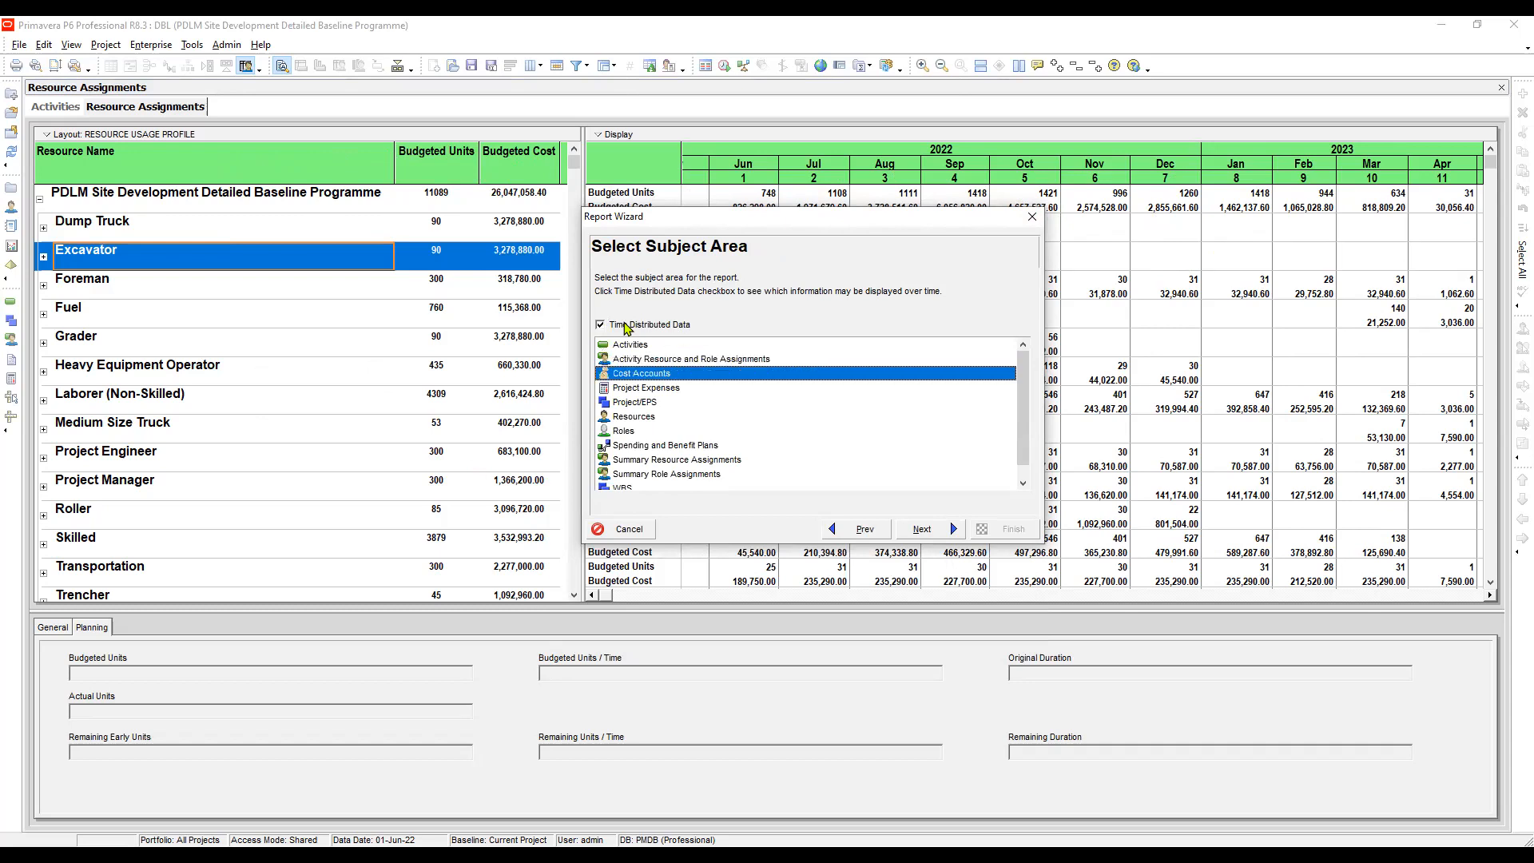
pyautogui.press('Up')
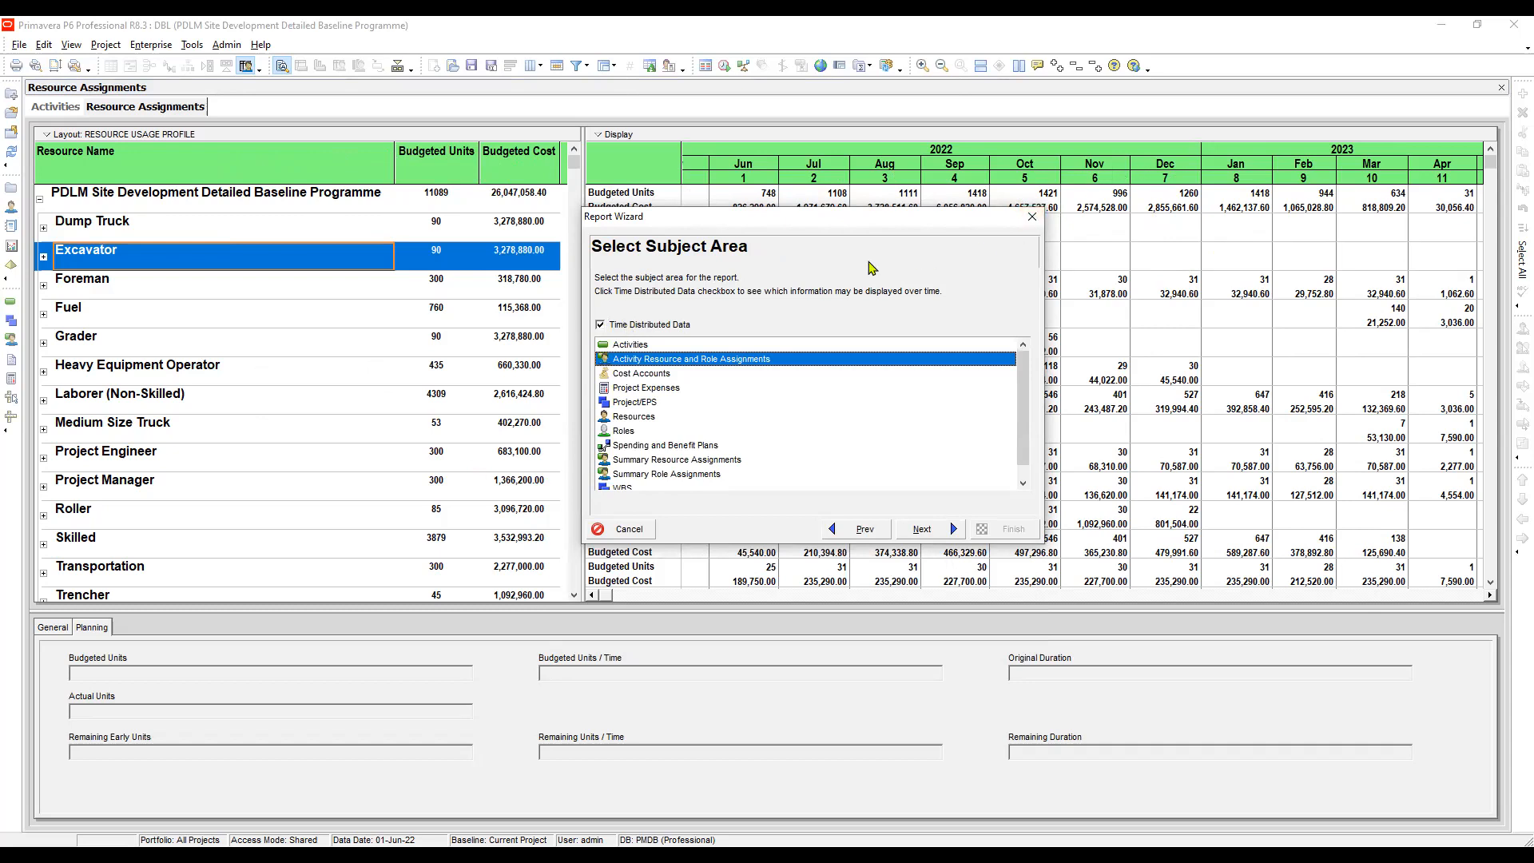
pyautogui.press('Up')
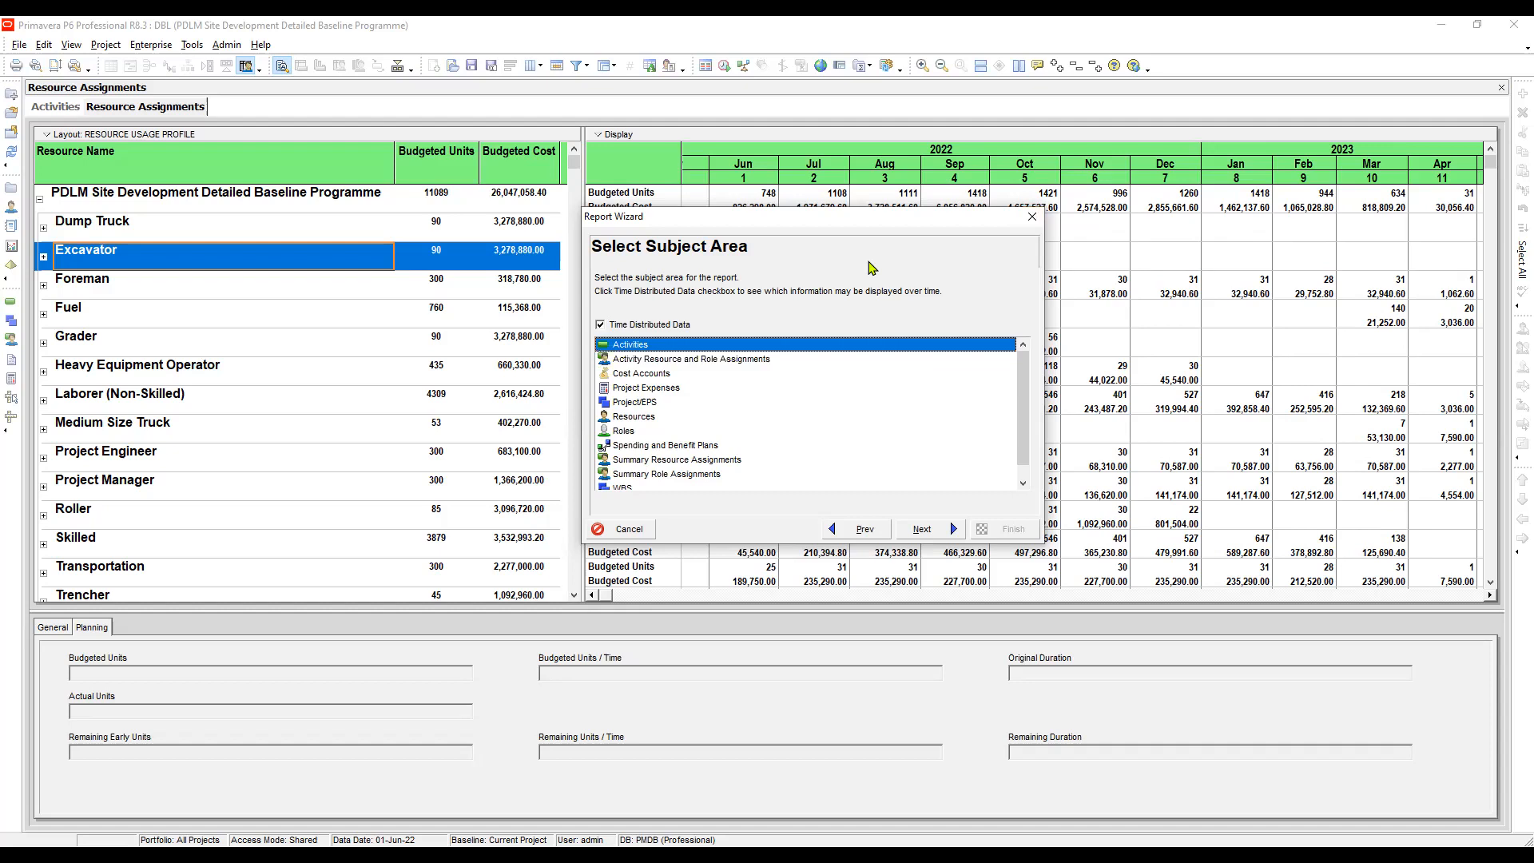
pyautogui.press('Down')
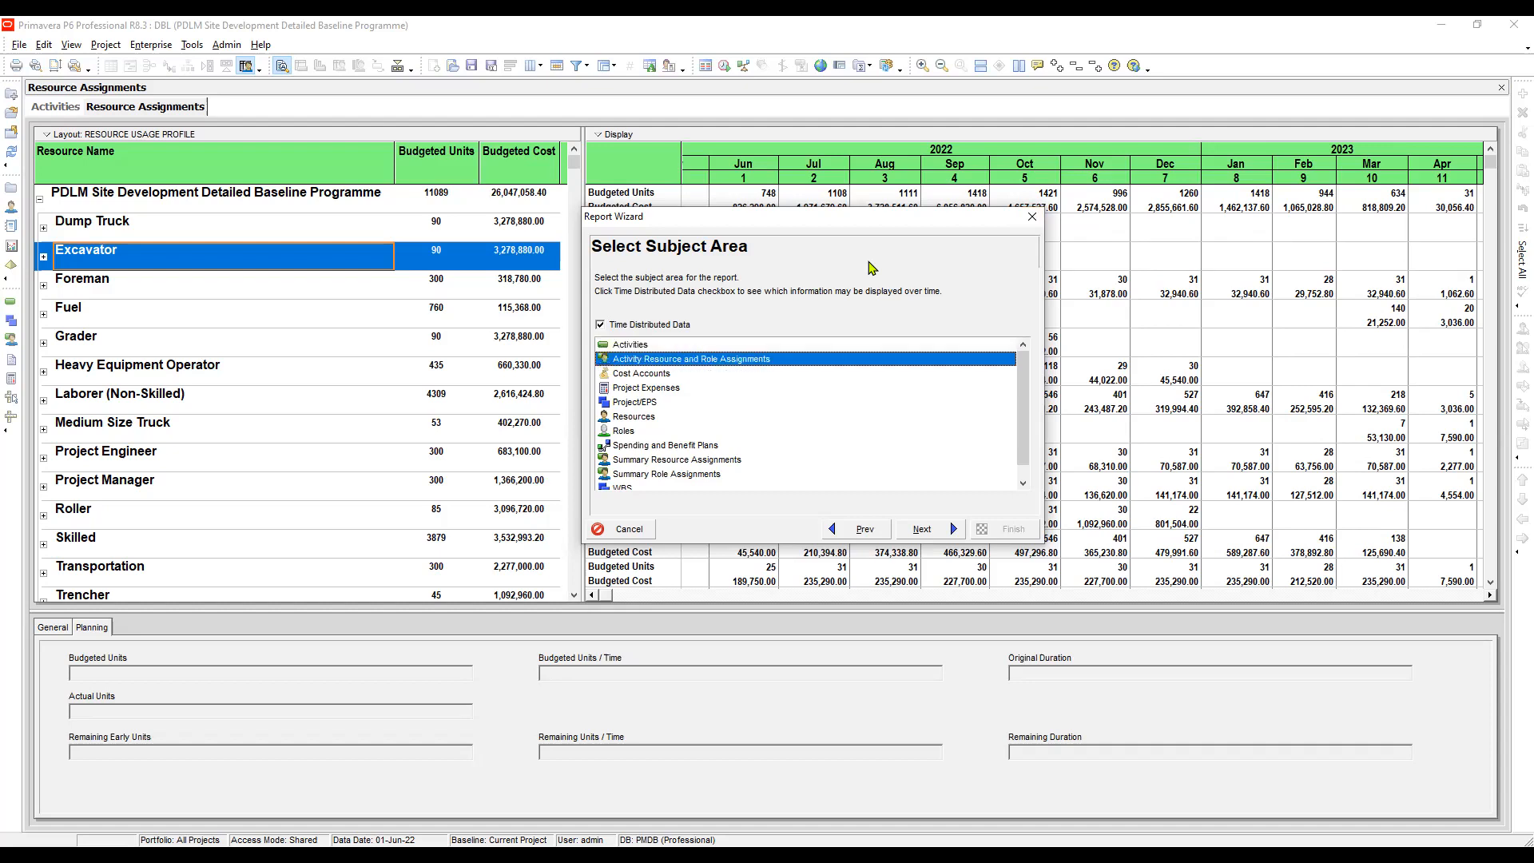
pyautogui.press('Down')
pyautogui.press('Up')
pyautogui.press('Return')
# - Review the report columns selected for the subject area
pyautogui.press('Tab')
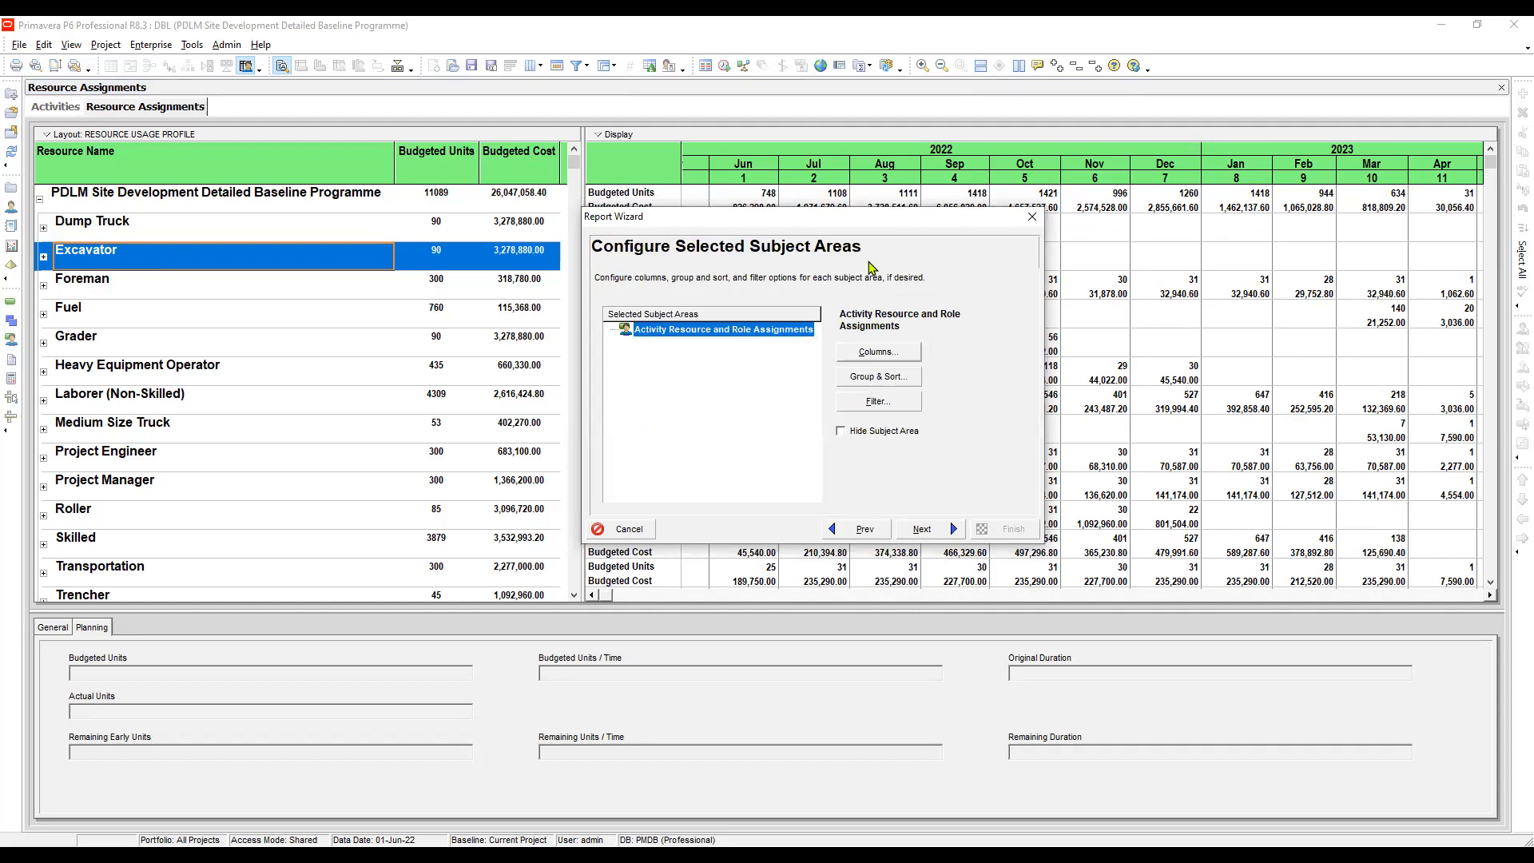
pyautogui.press('space')
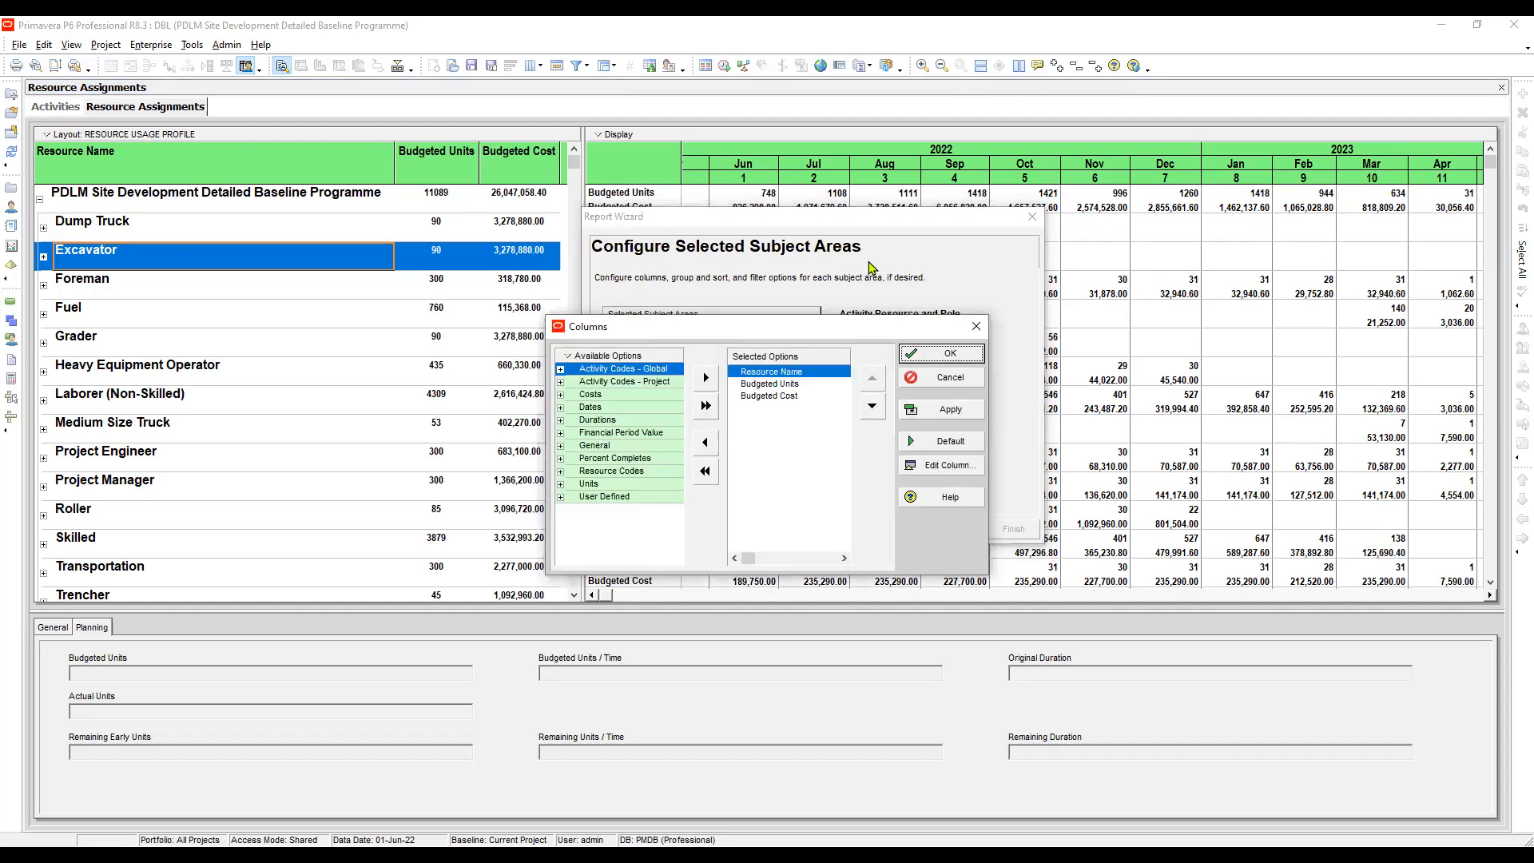
pyautogui.hotkey('shift', 'Tab')
pyautogui.press('Down')
pyautogui.press('Down')
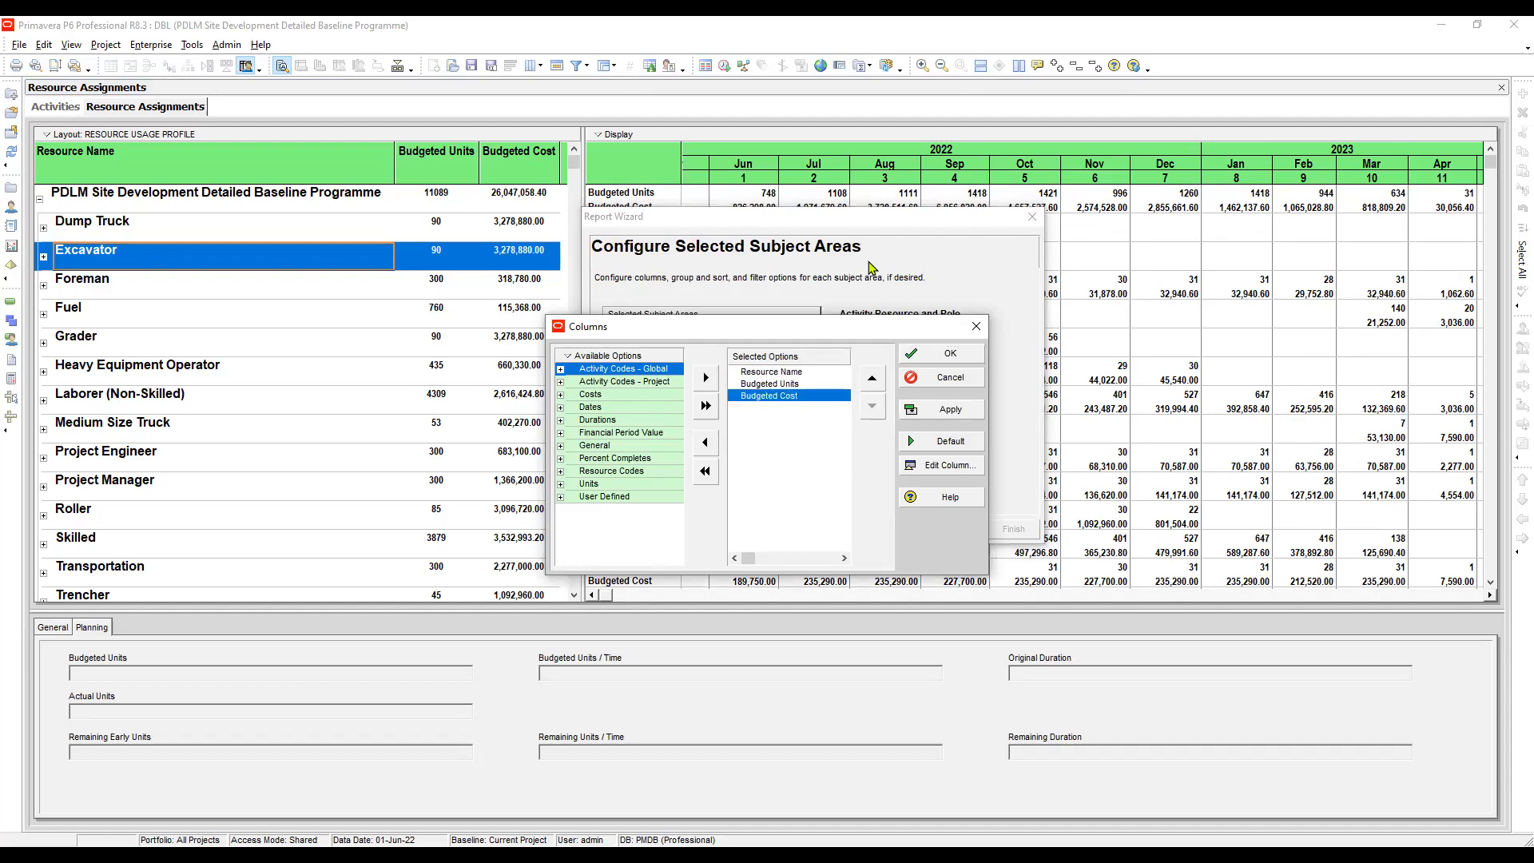
pyautogui.press('Up')
pyautogui.press('Up')
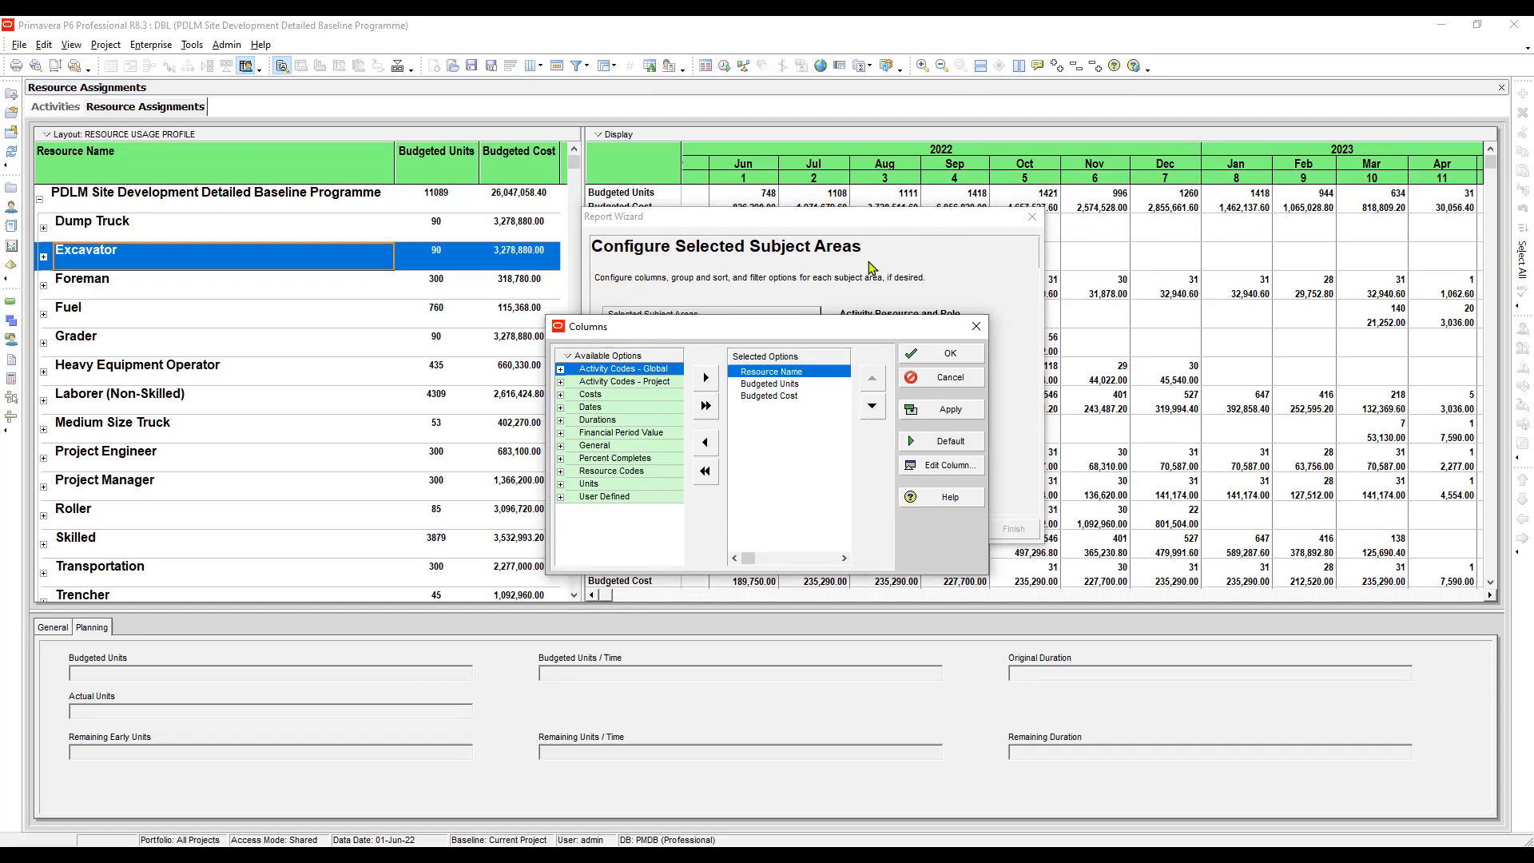
pyautogui.press('Down')
pyautogui.press('Down')
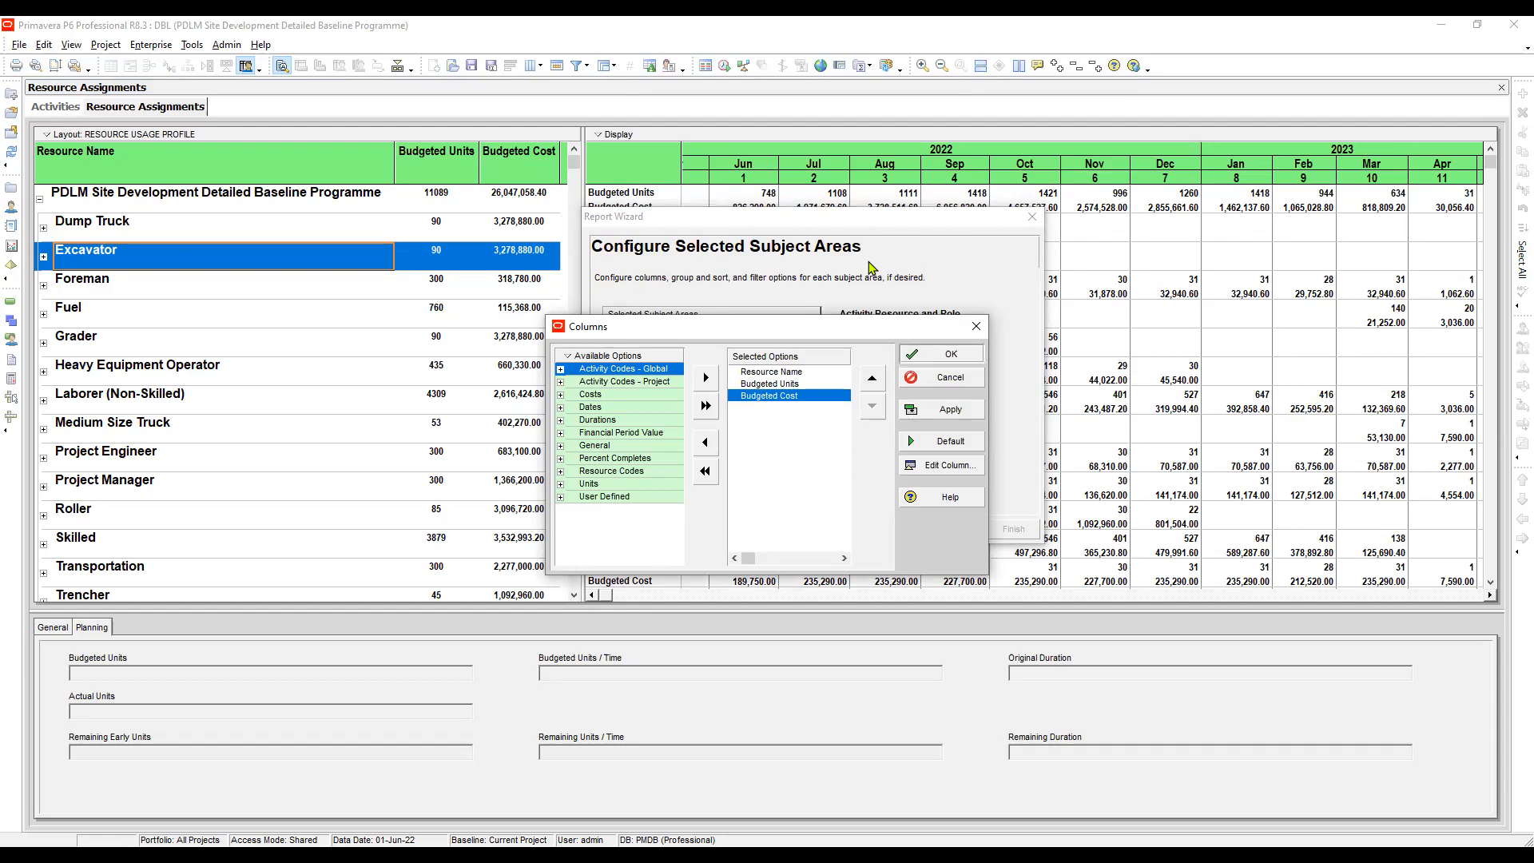
pyautogui.press('Return')
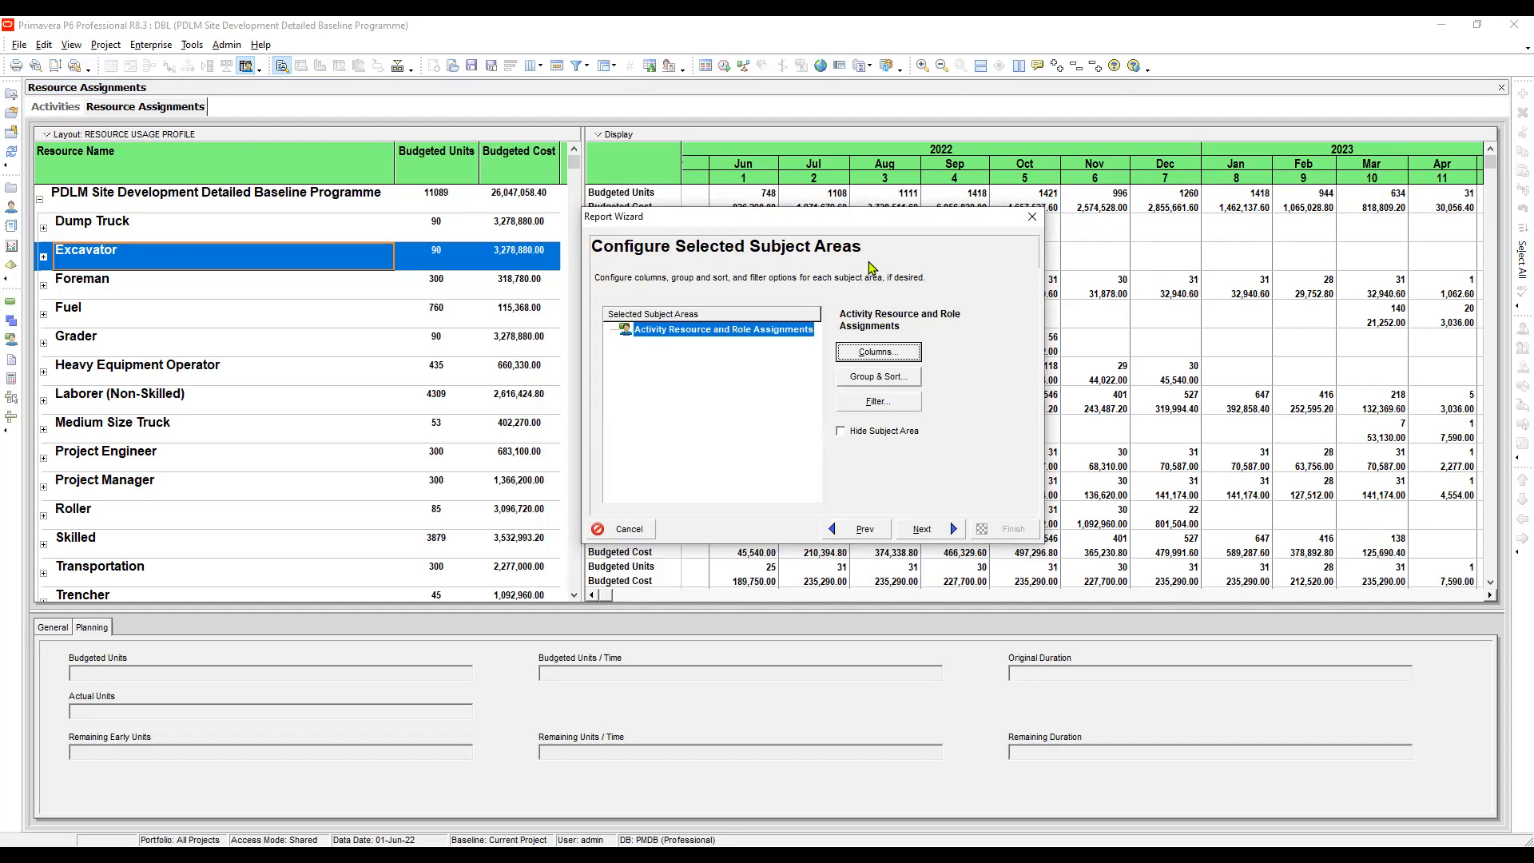
# - Add an indented Resource ID Name grouping below Project in the report's group and sort settings
pyautogui.press('Tab')
pyautogui.press('Return')
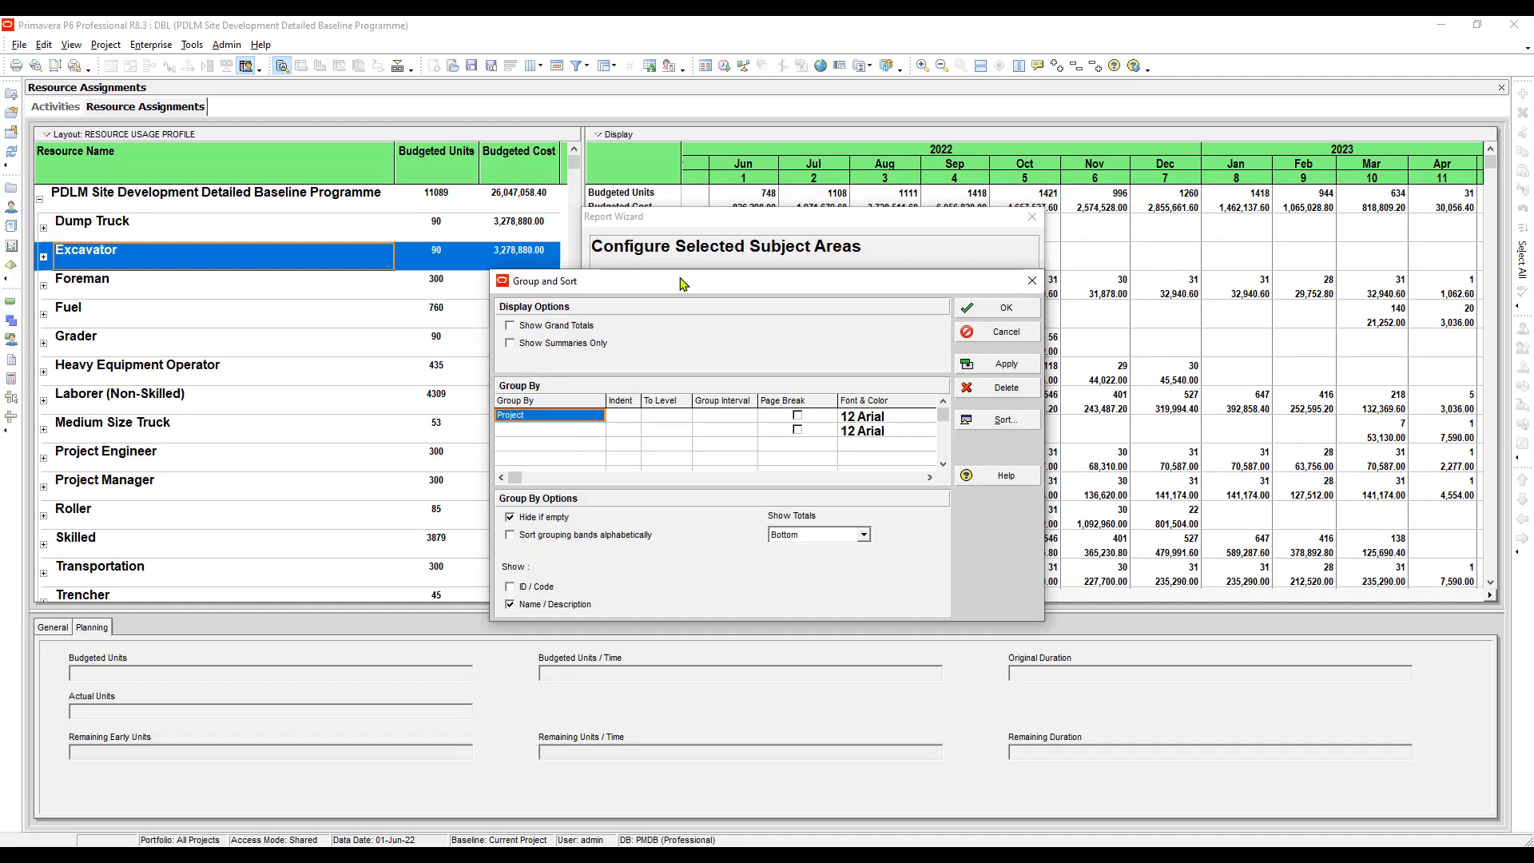
pyautogui.moveTo(679, 286); pyautogui.dragTo(712, 276)
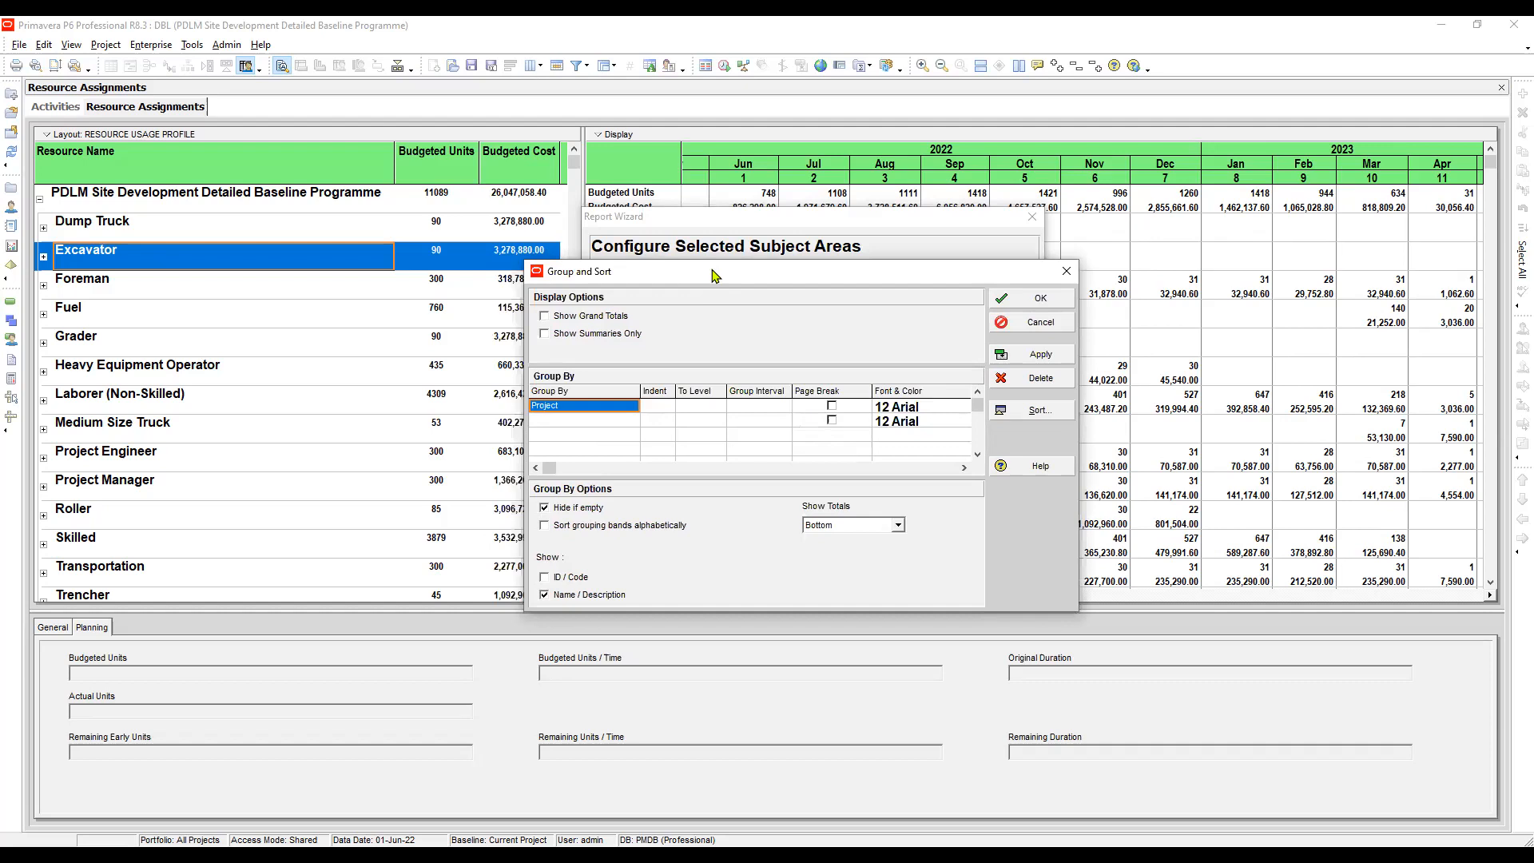
pyautogui.click(586, 422)
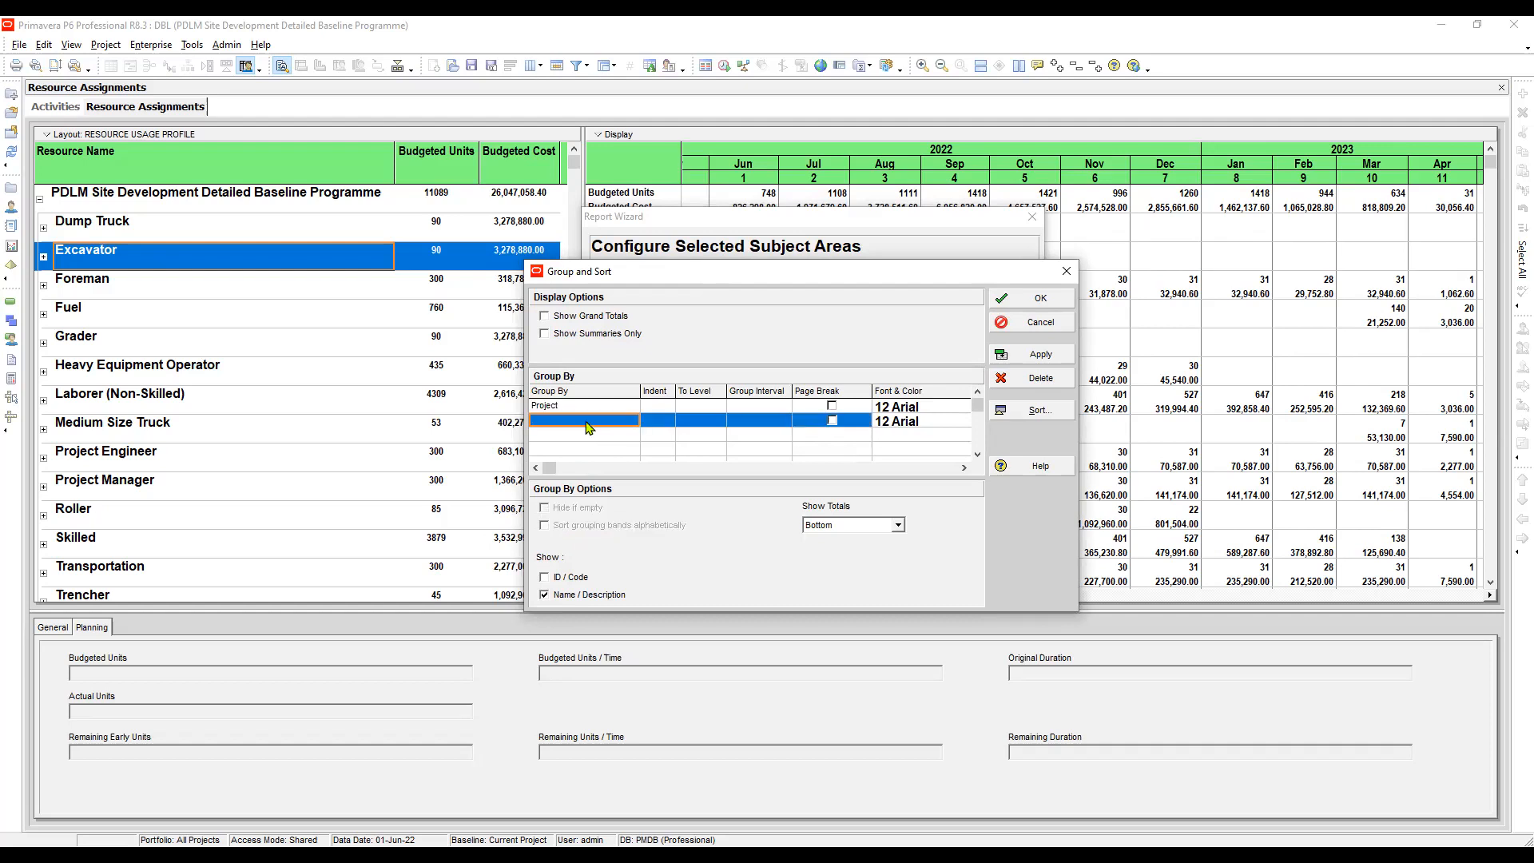
pyautogui.click(586, 424)
pyautogui.click(587, 423)
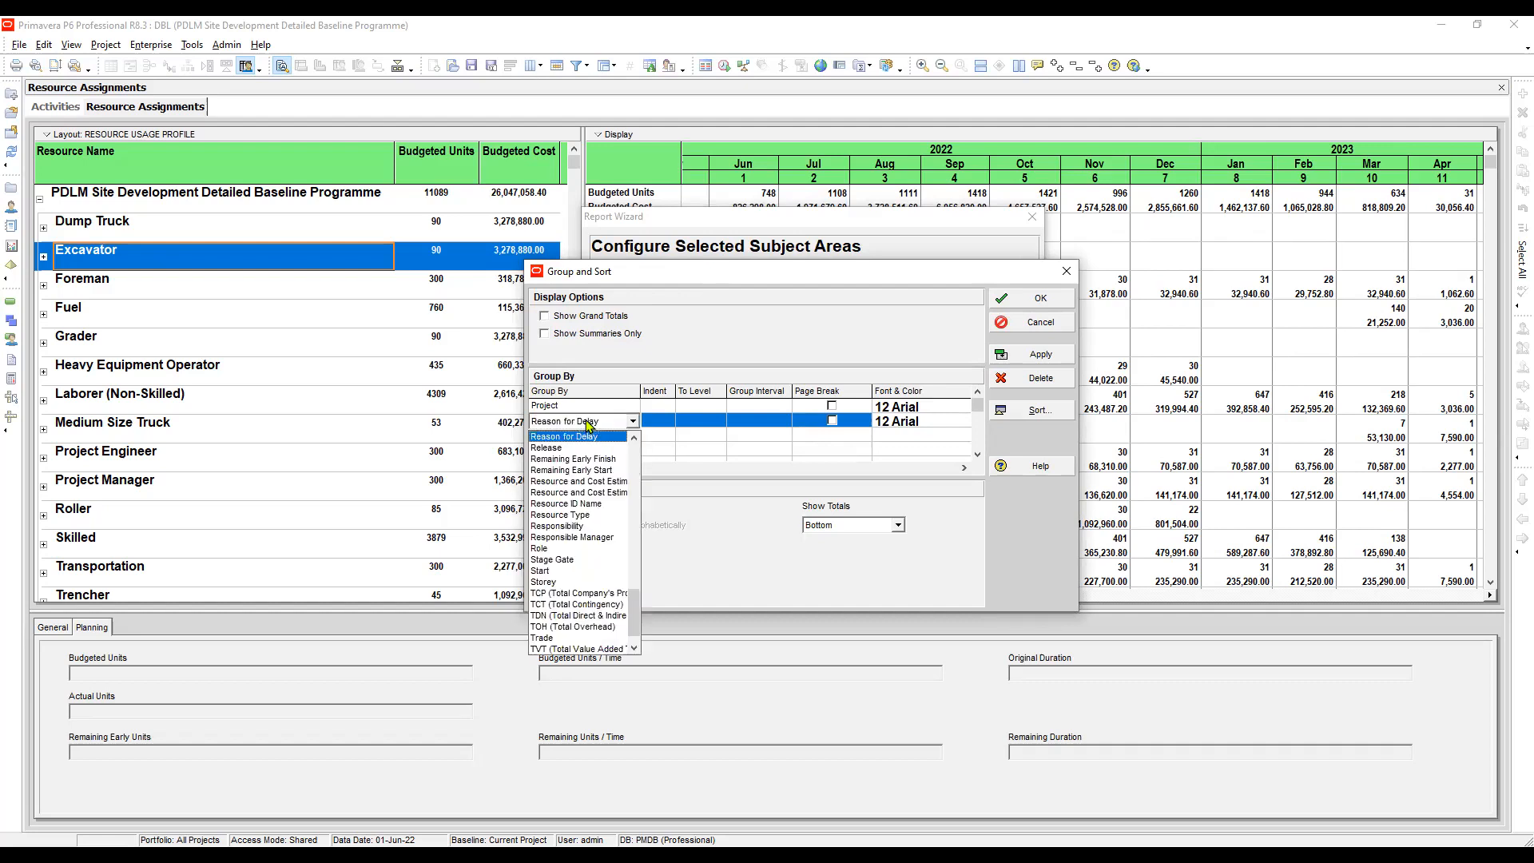
pyautogui.click(581, 505)
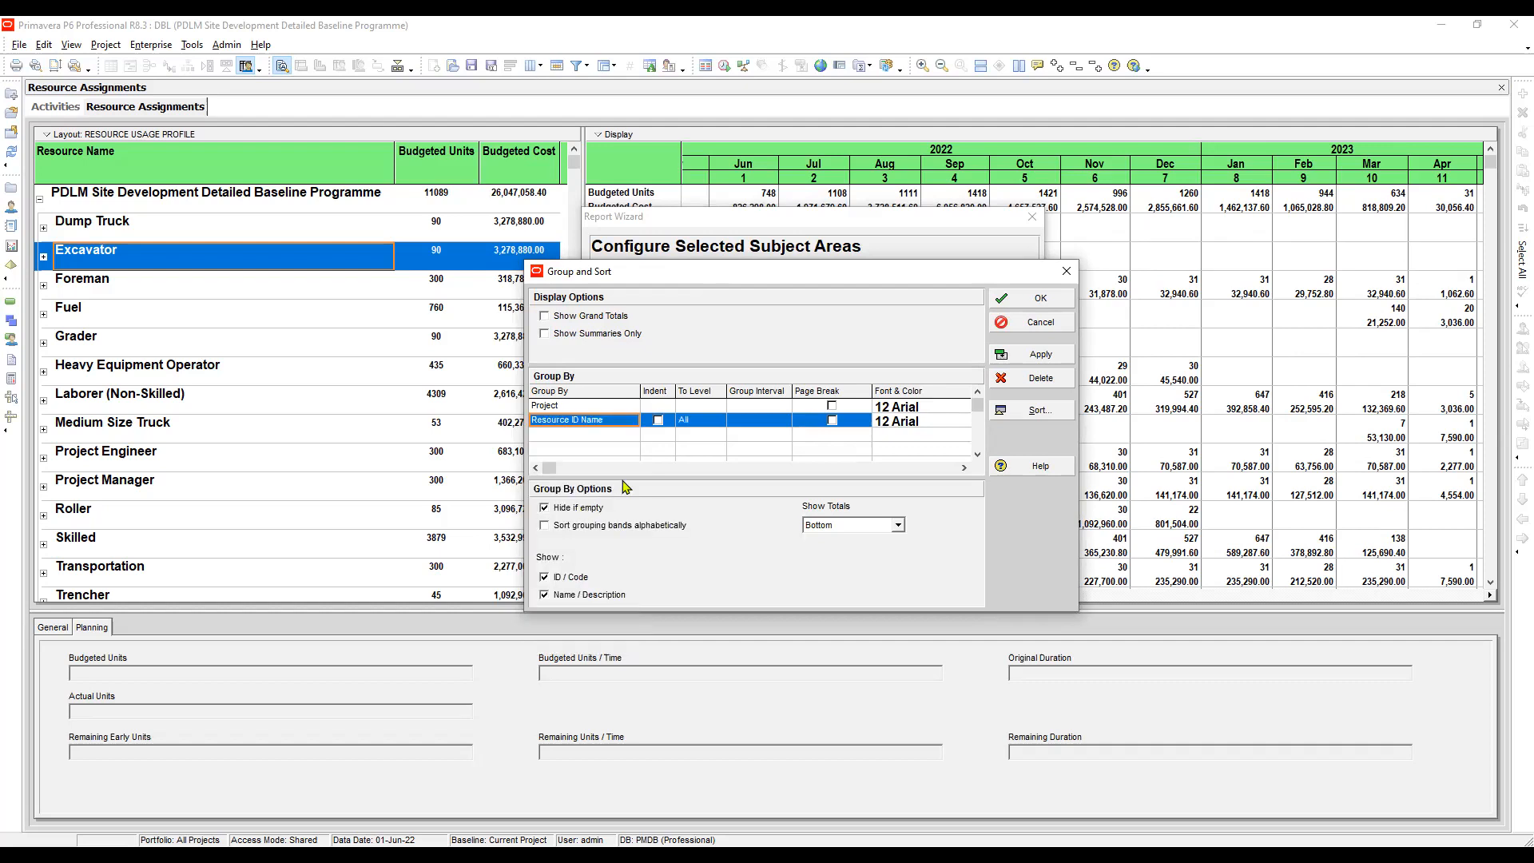
pyautogui.press('Tab')
pyautogui.press('space')
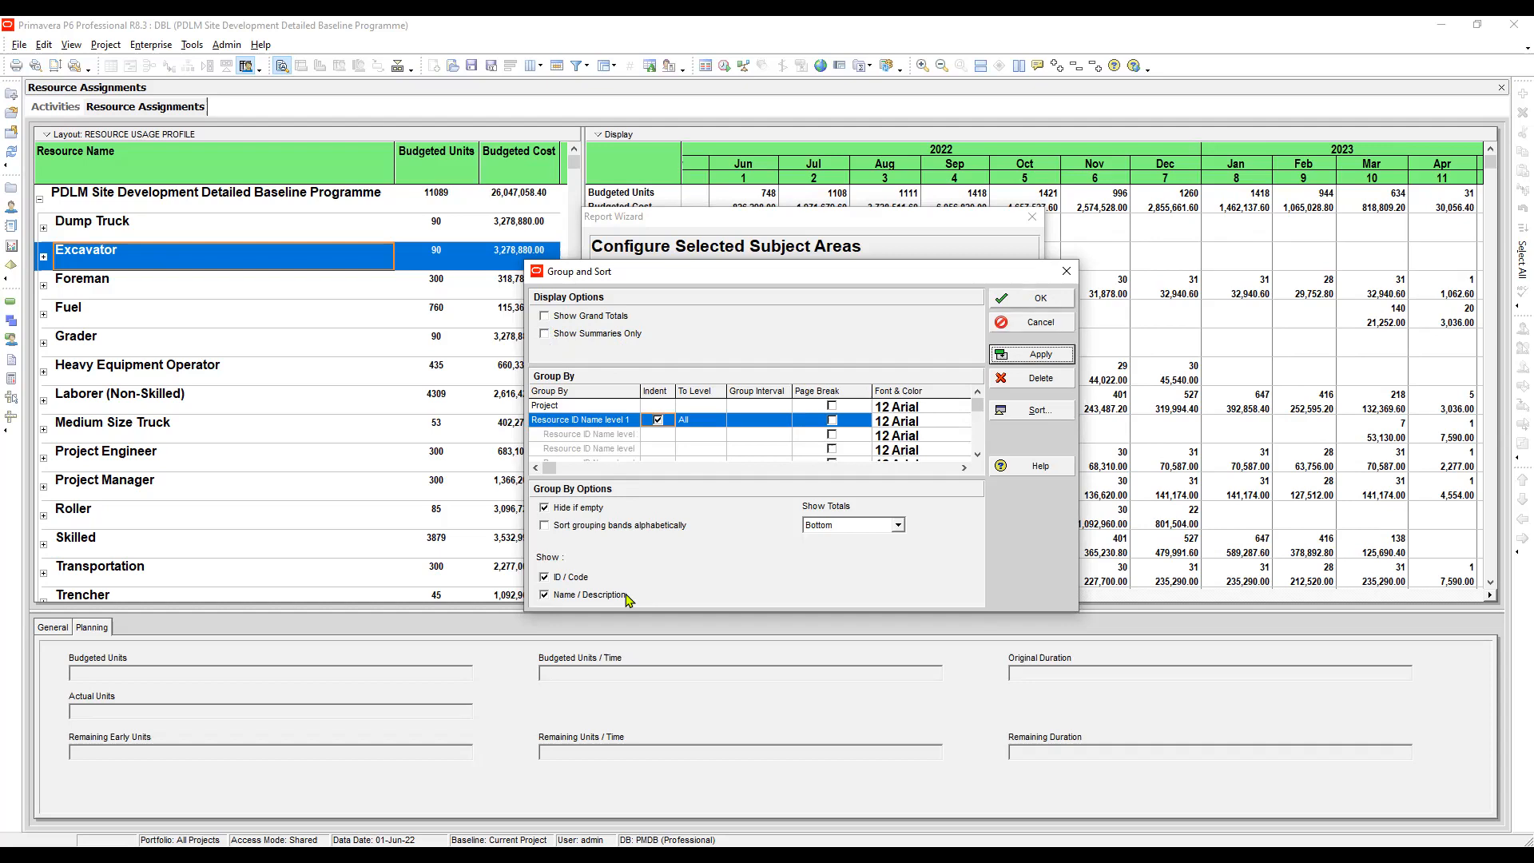
pyautogui.press('Return')
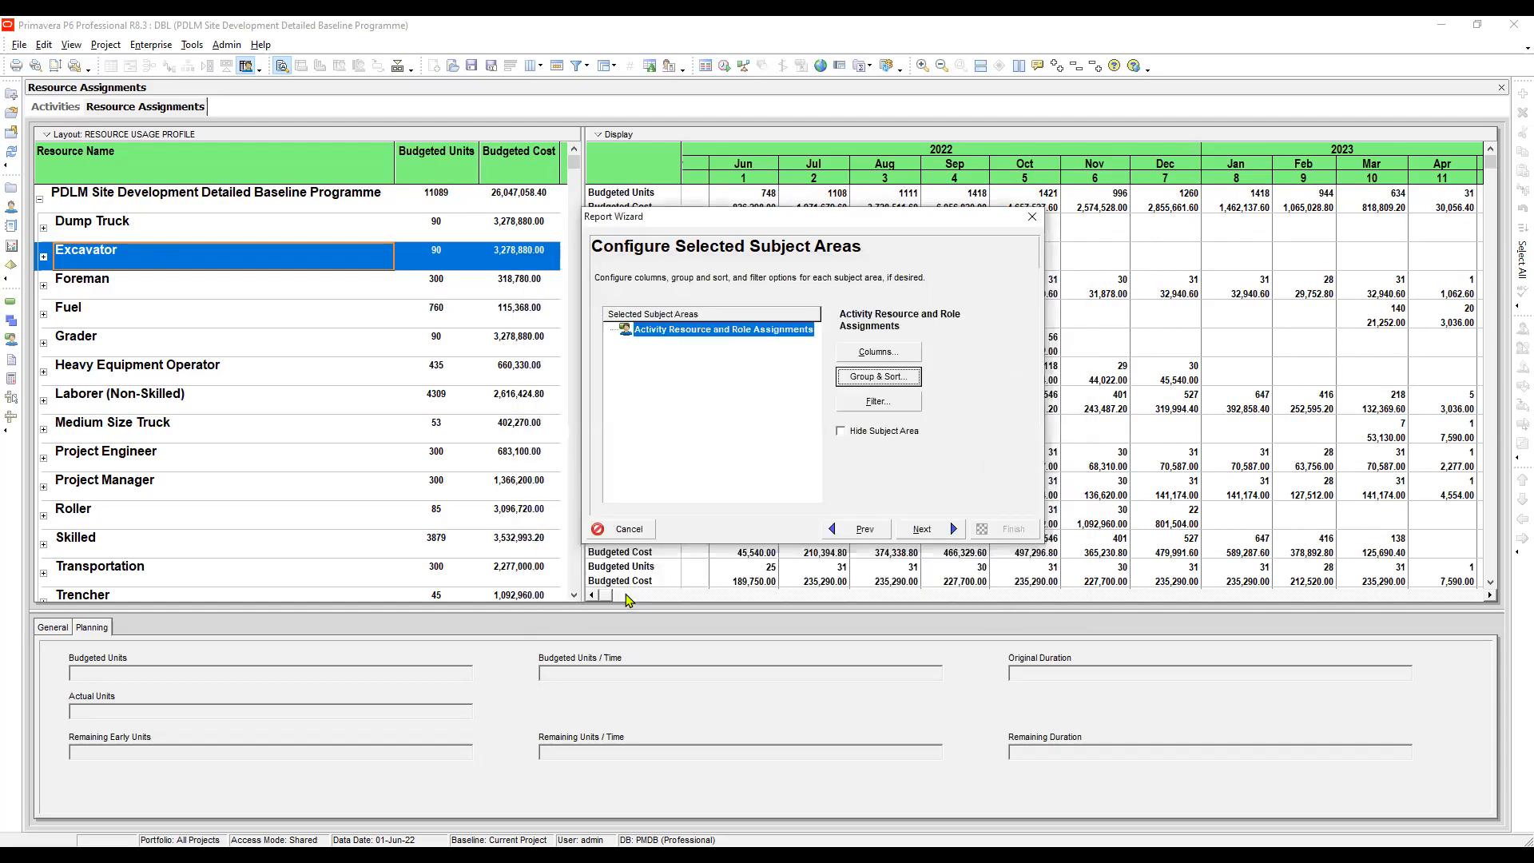
# - Filter the subject area so Project equals DBL
pyautogui.press('Tab')
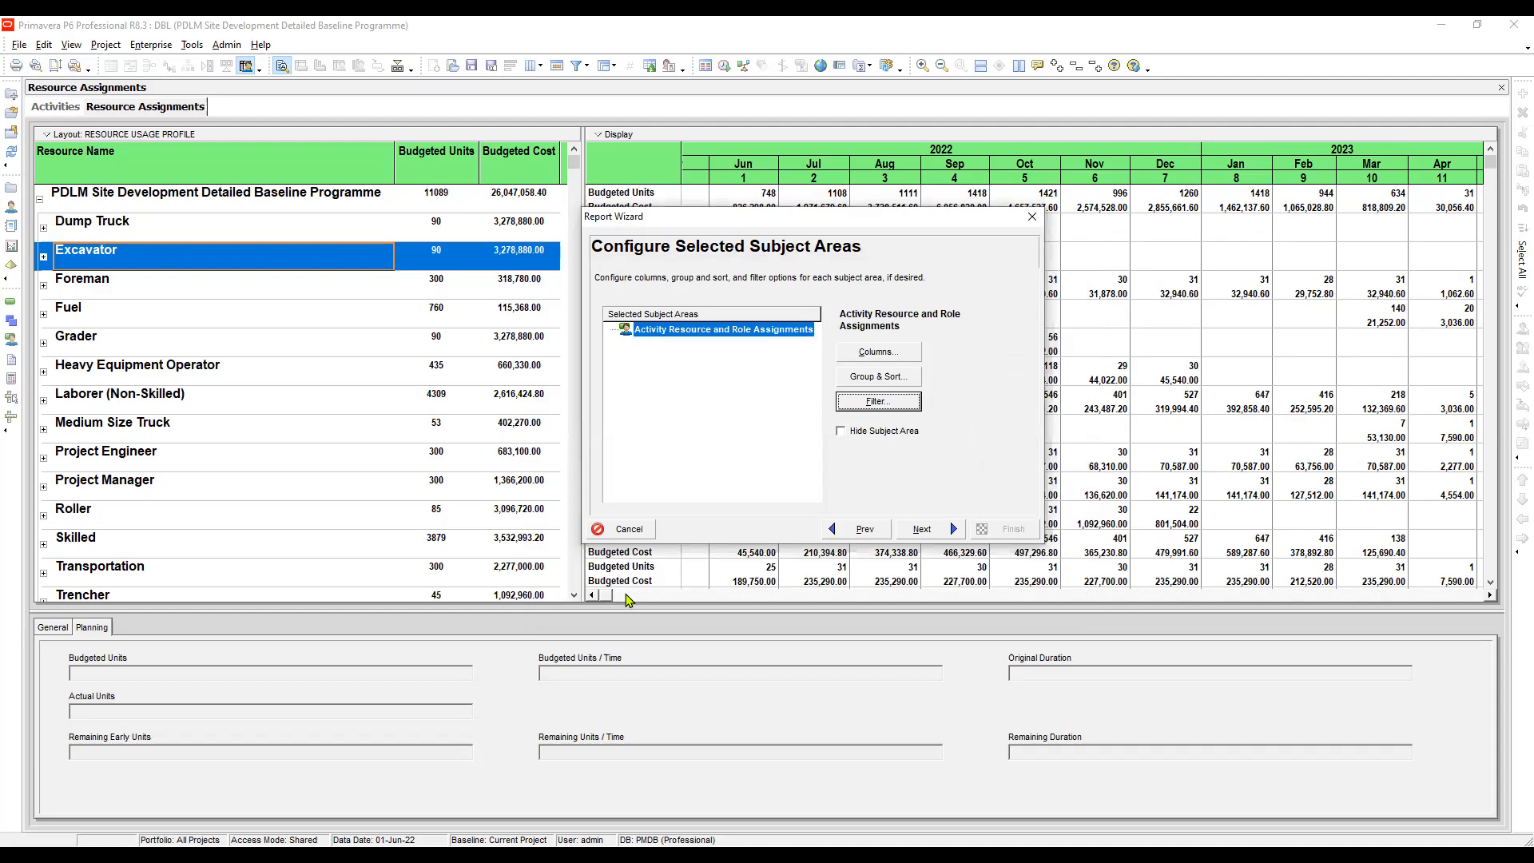
pyautogui.press('Return')
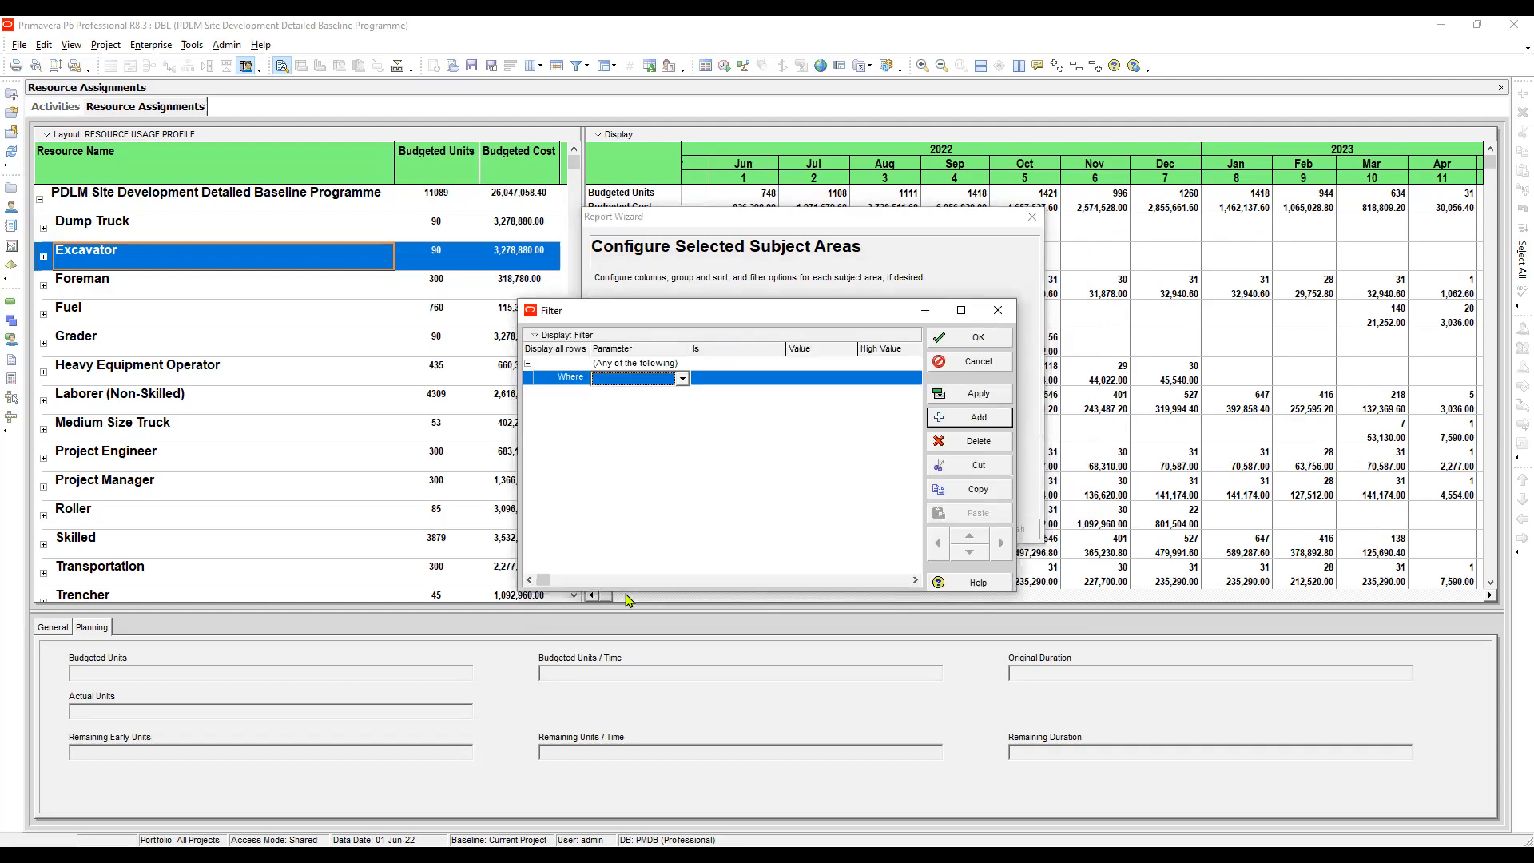
pyautogui.hotkey('alt', 'Down')
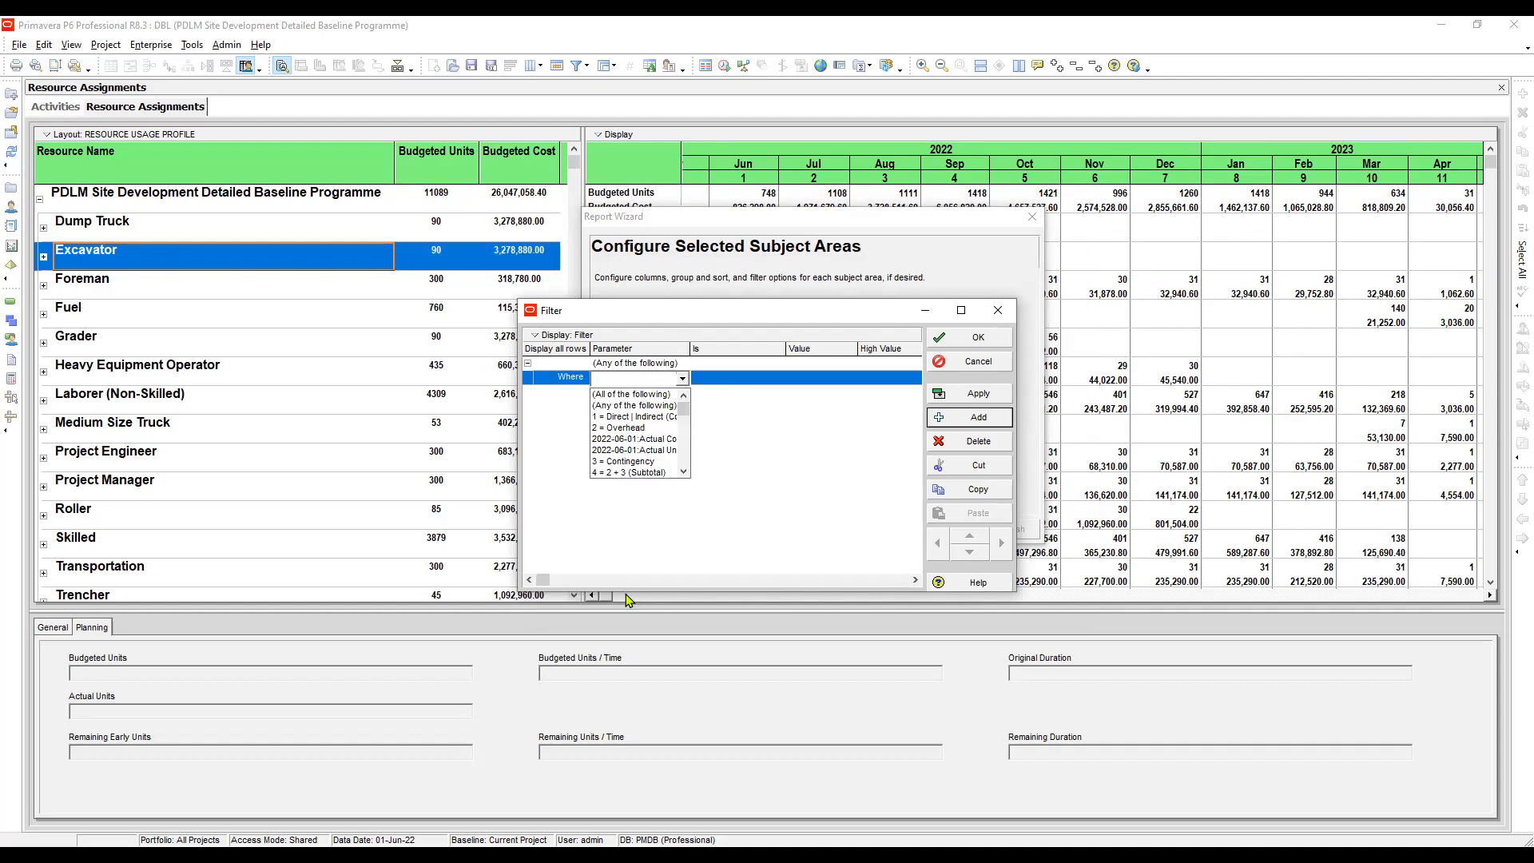
pyautogui.press('Escape')
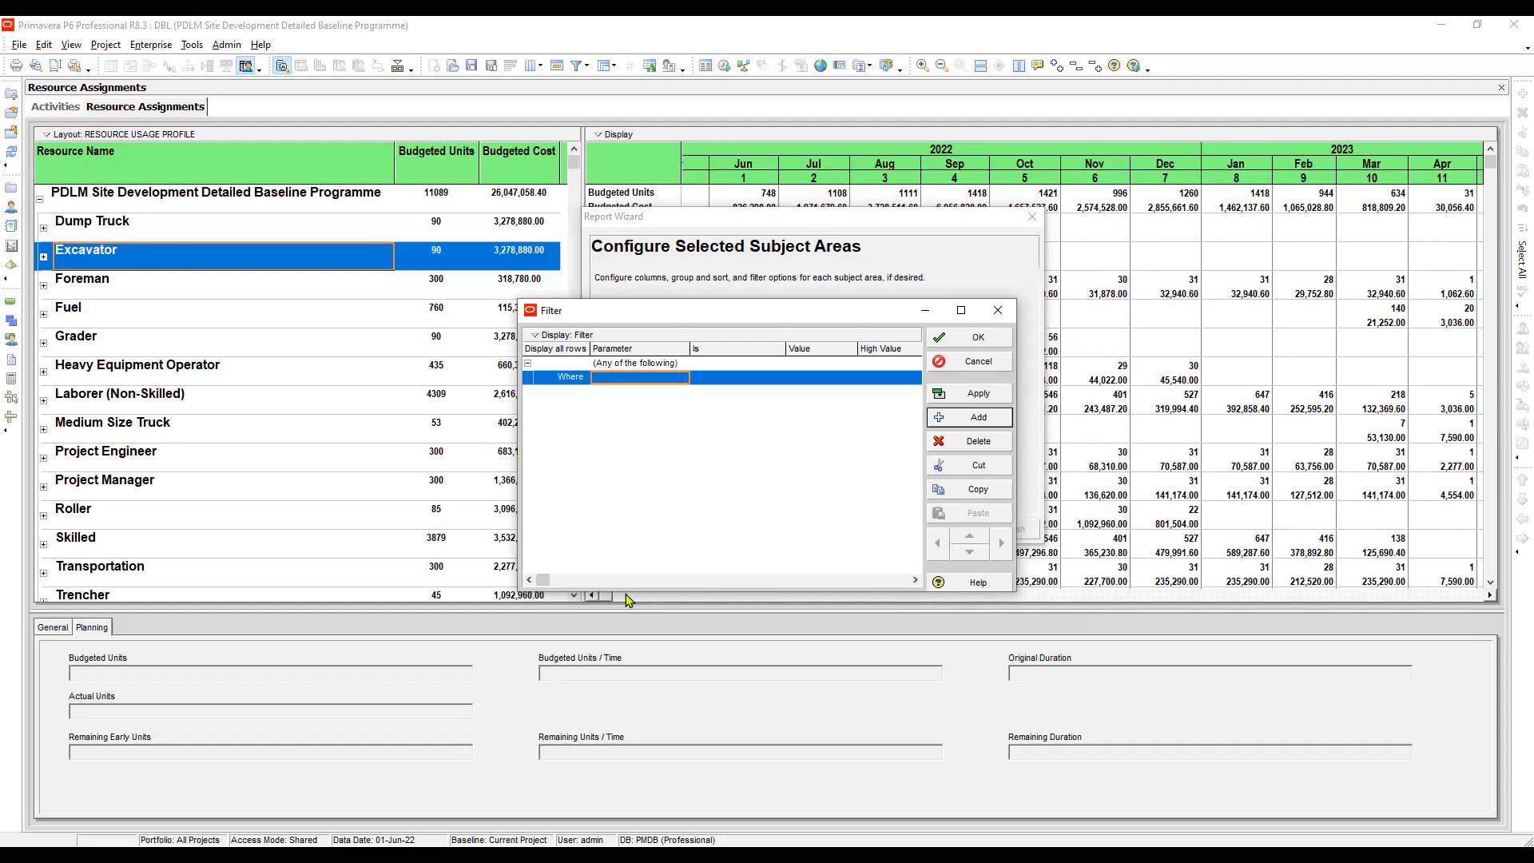
pyautogui.press('p')
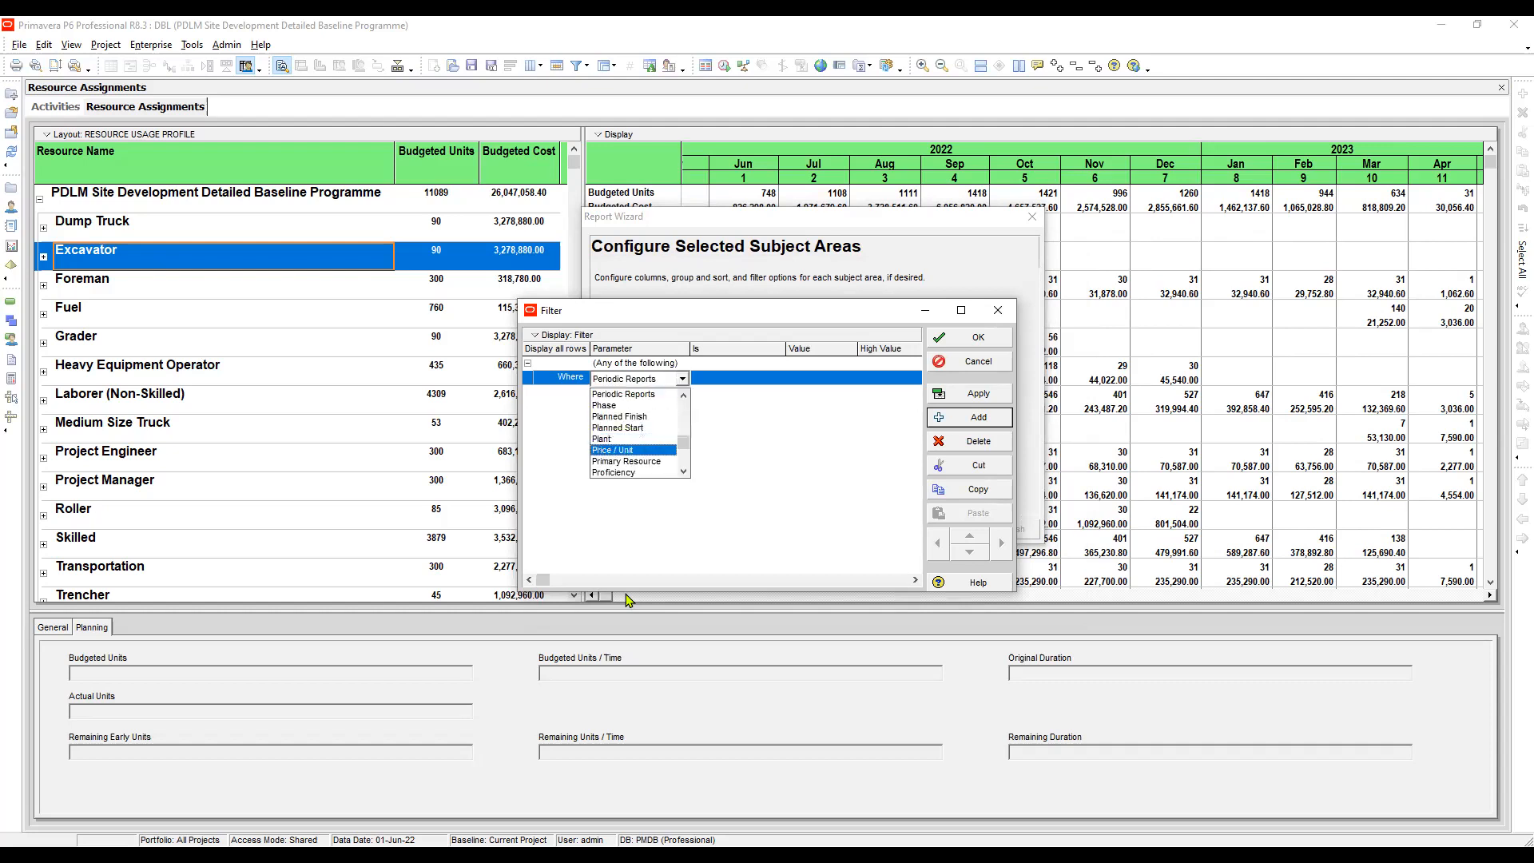
pyautogui.scroll(-1, 629, 453)
pyautogui.click(624, 464)
pyautogui.press('Tab')
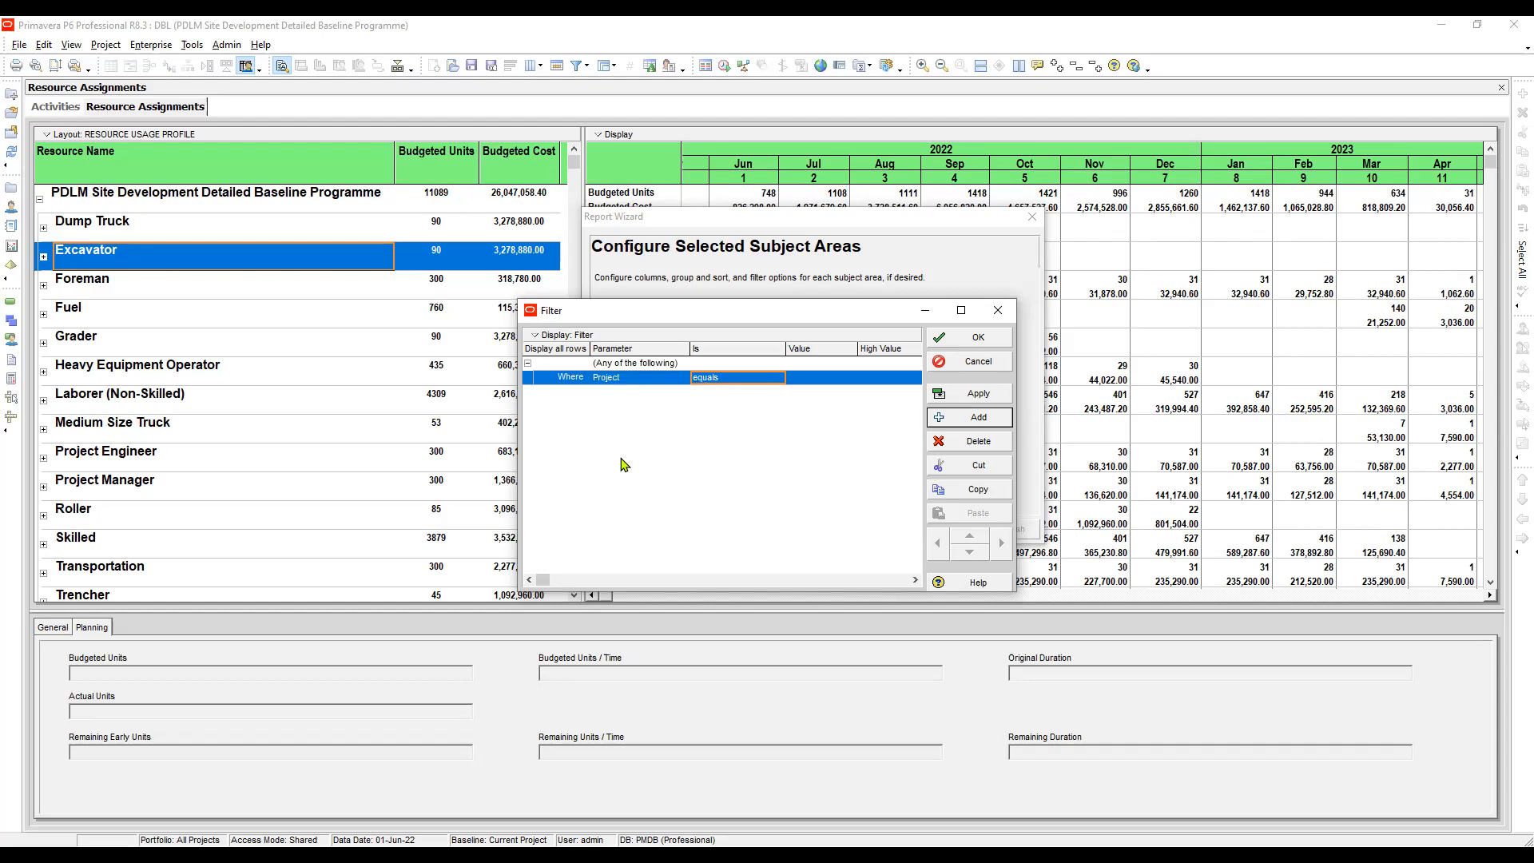
pyautogui.press('Tab')
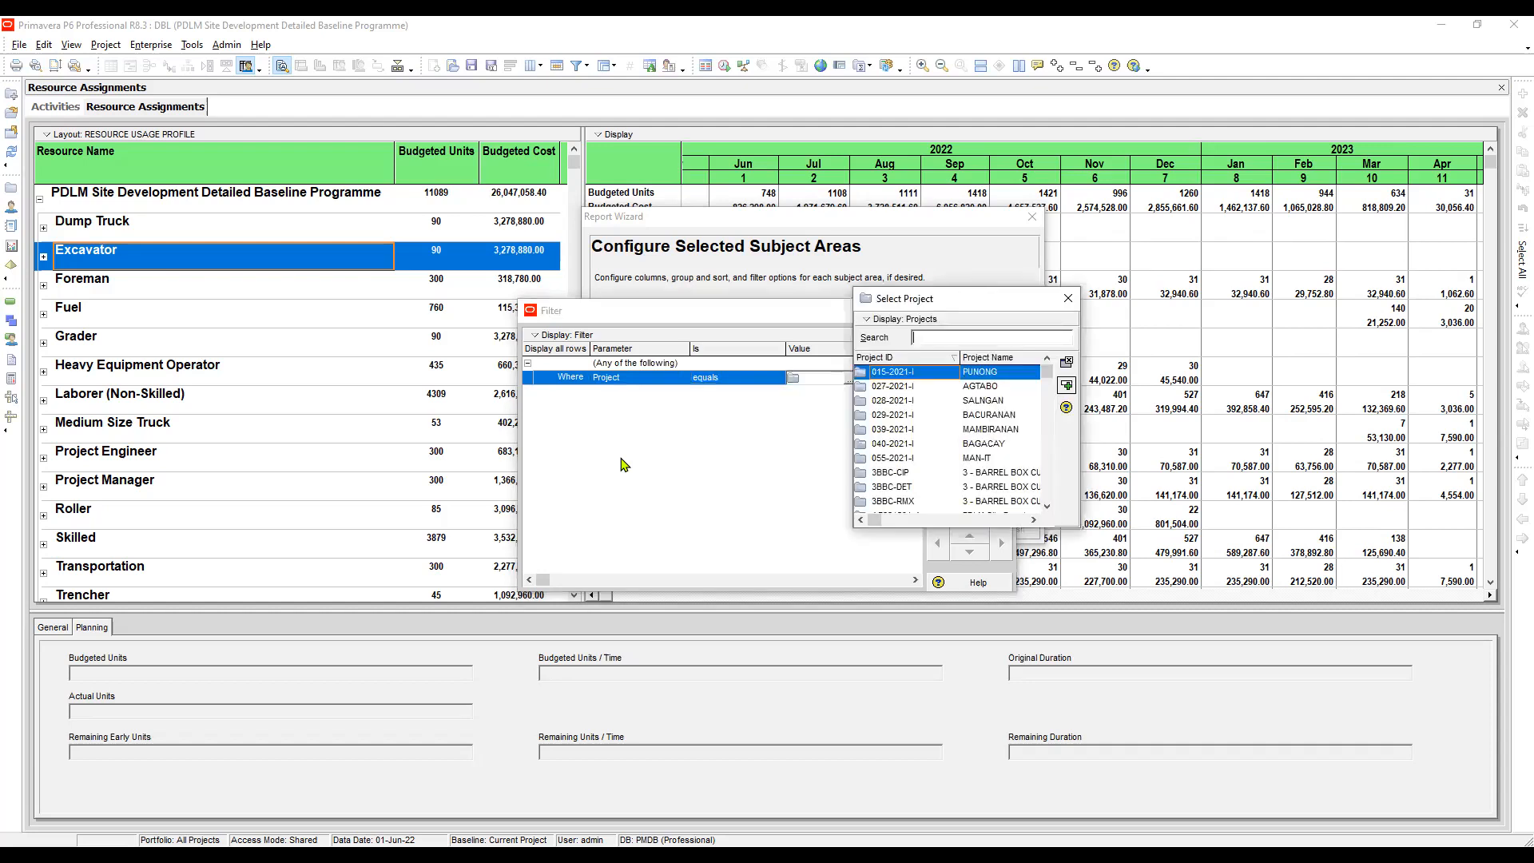
pyautogui.write('DBL')
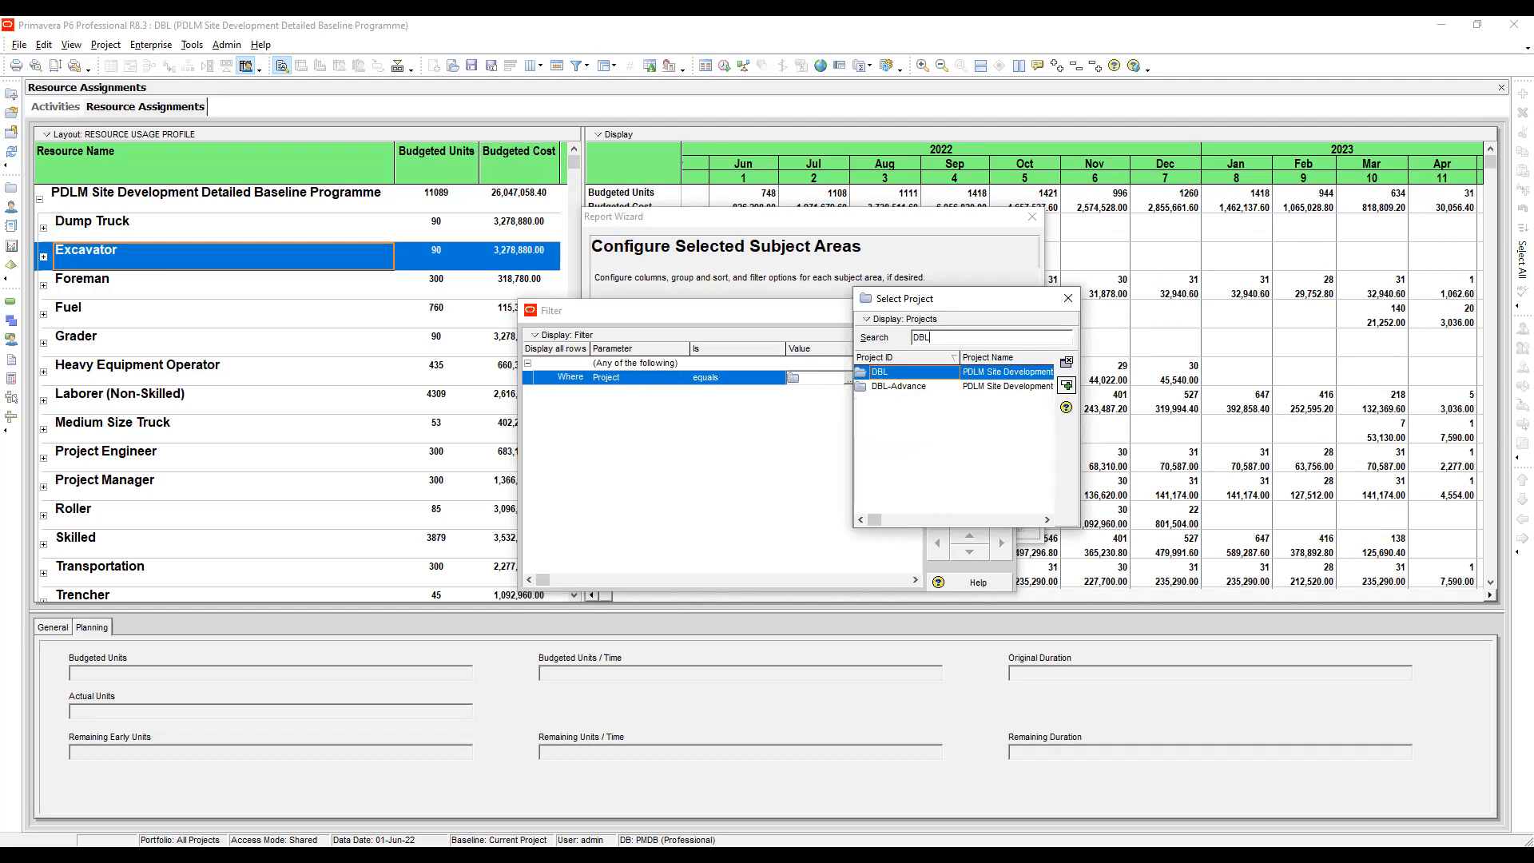
pyautogui.press('Return')
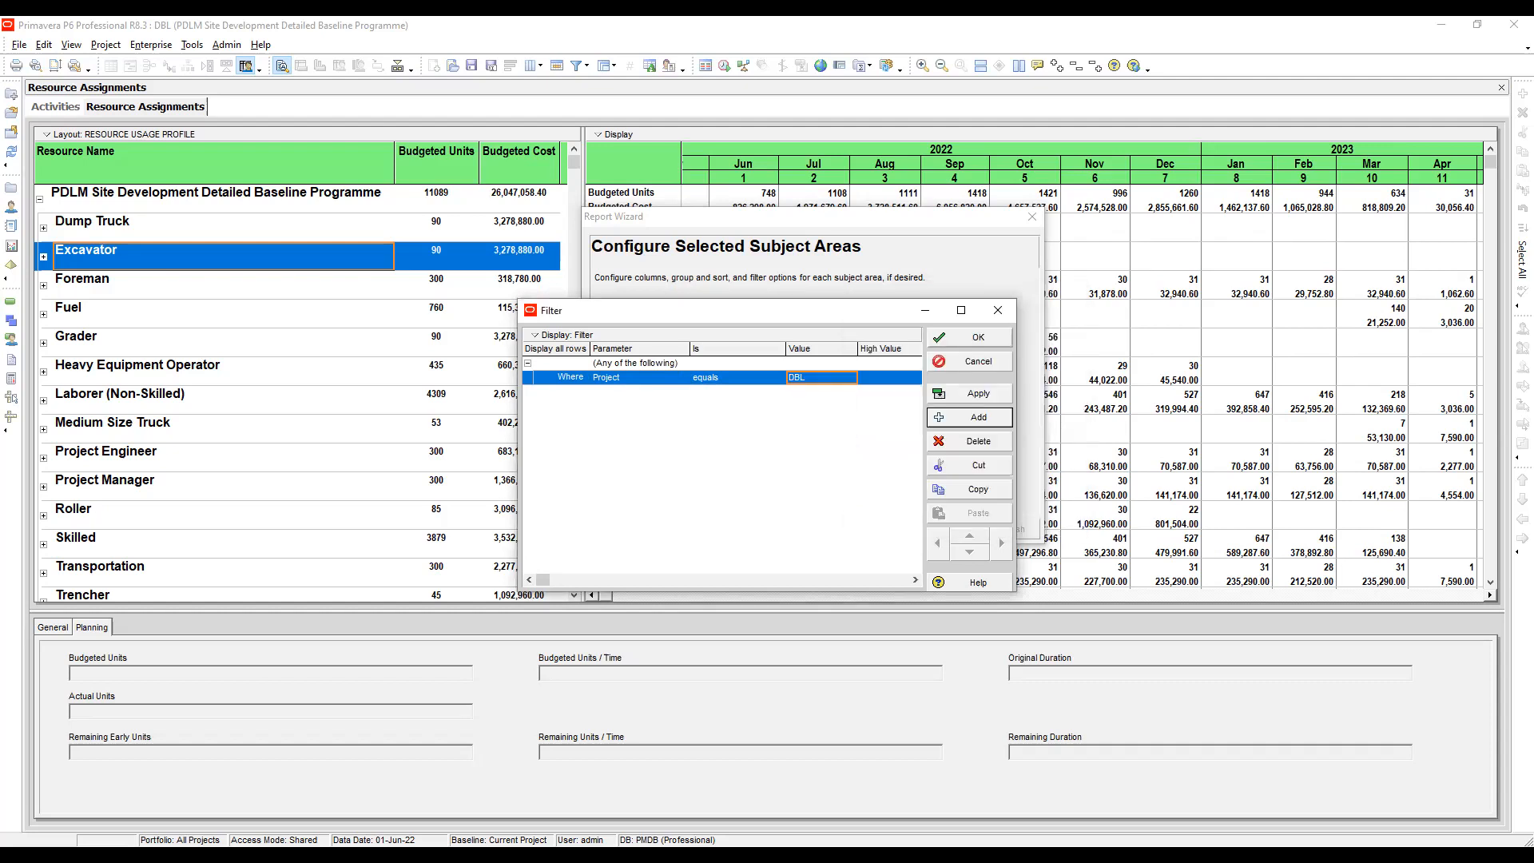
pyautogui.click(969, 337)
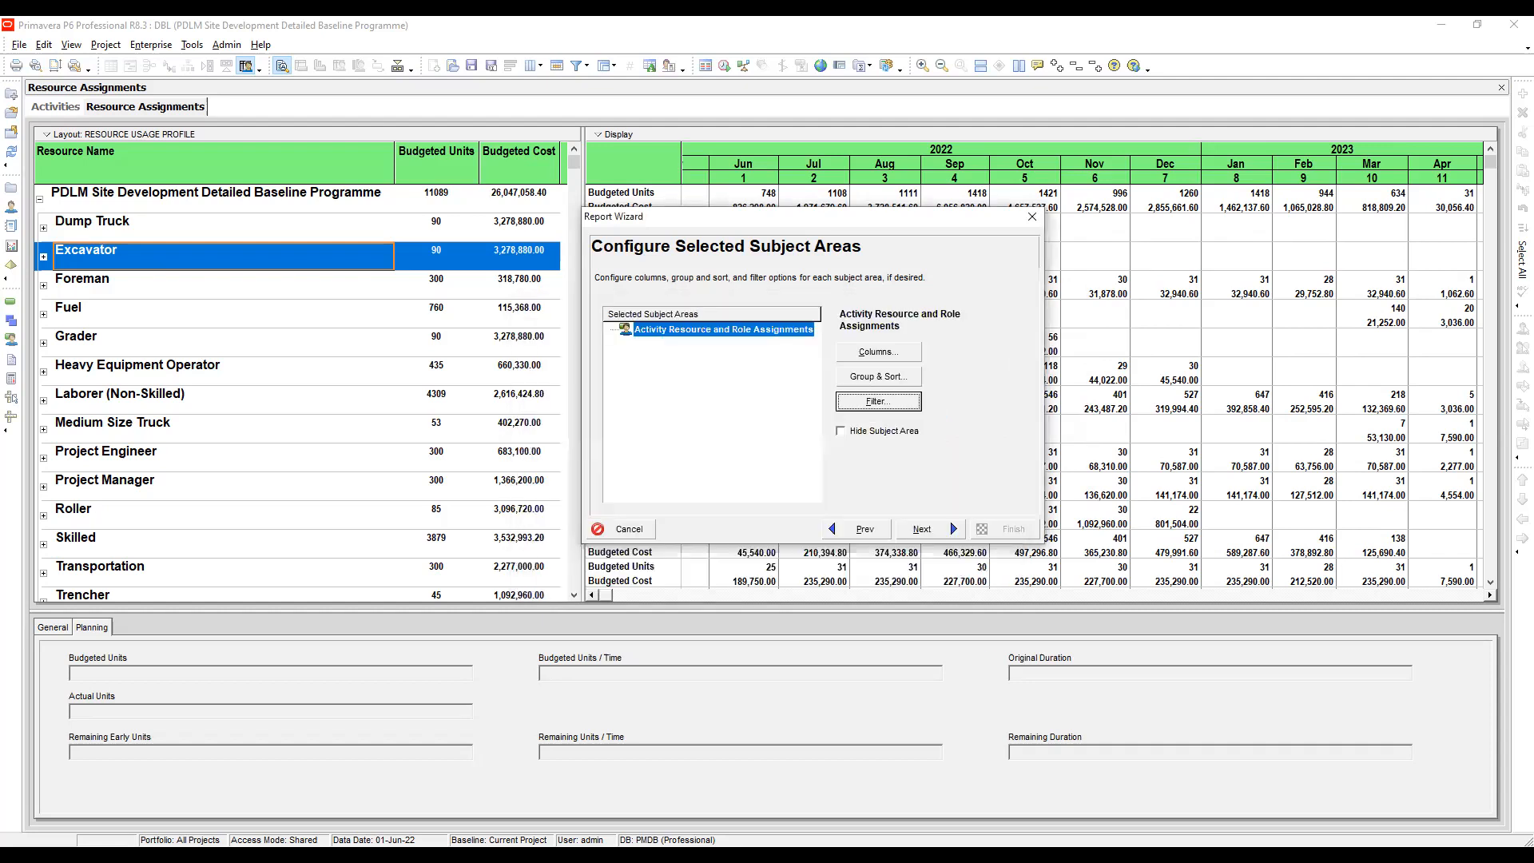
# - Hide the subject area and turn off Show Period Total in the date options
pyautogui.click(841, 431)
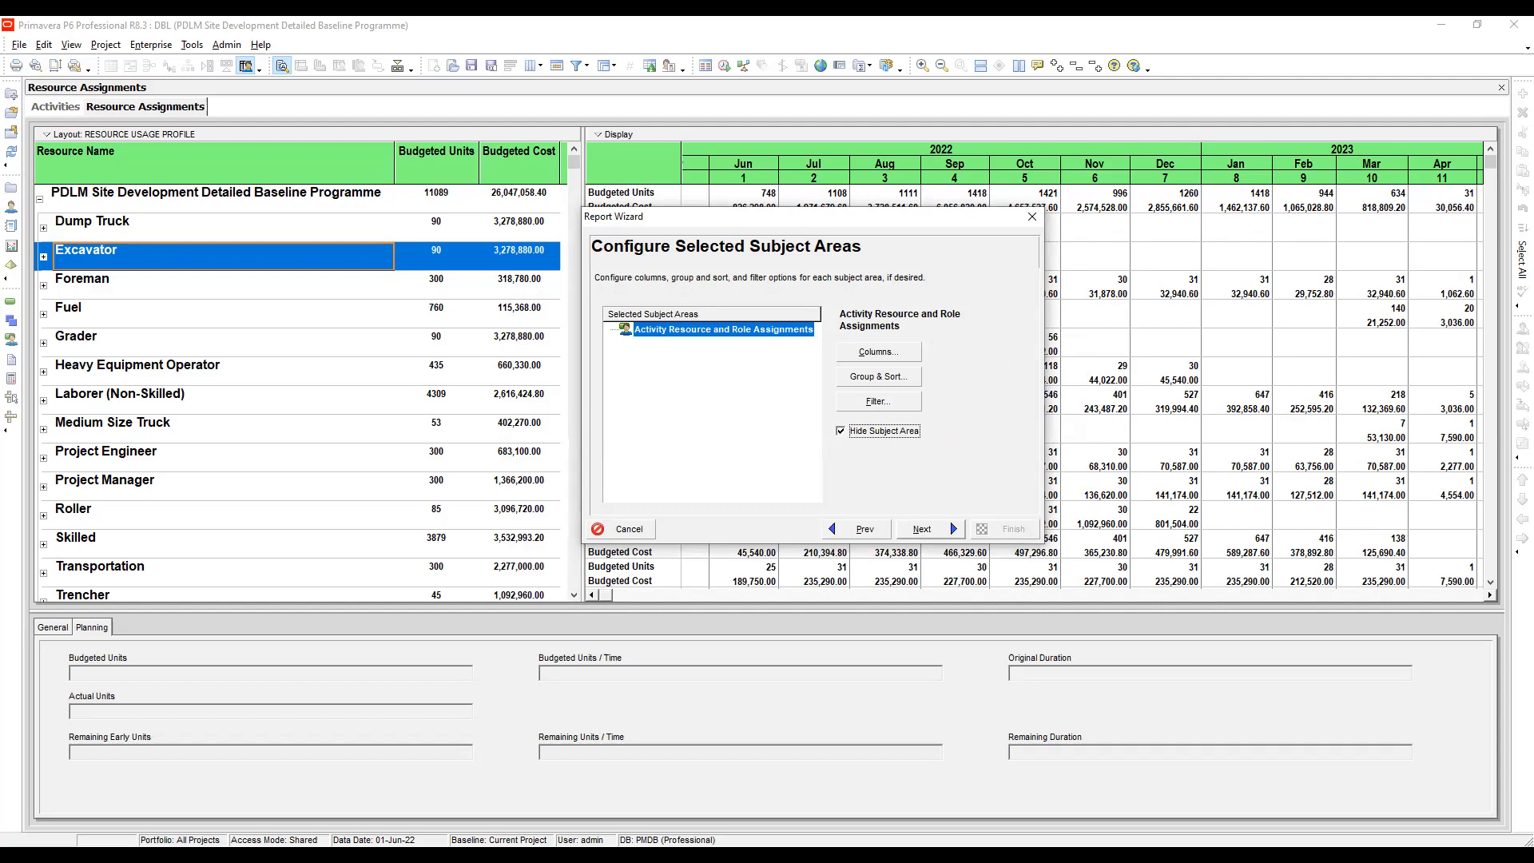
pyautogui.click(925, 529)
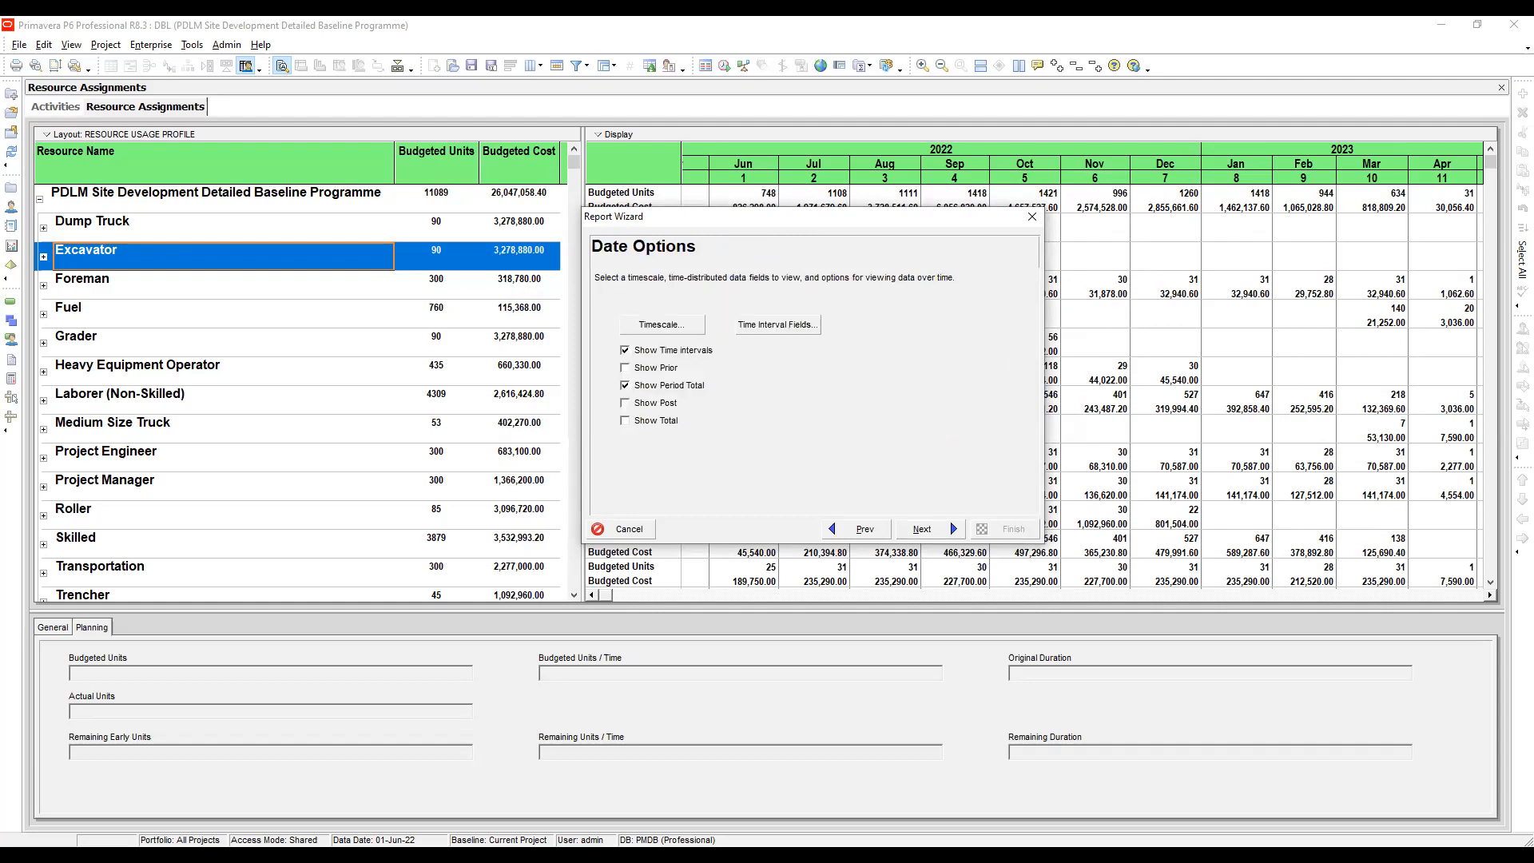
pyautogui.click(626, 386)
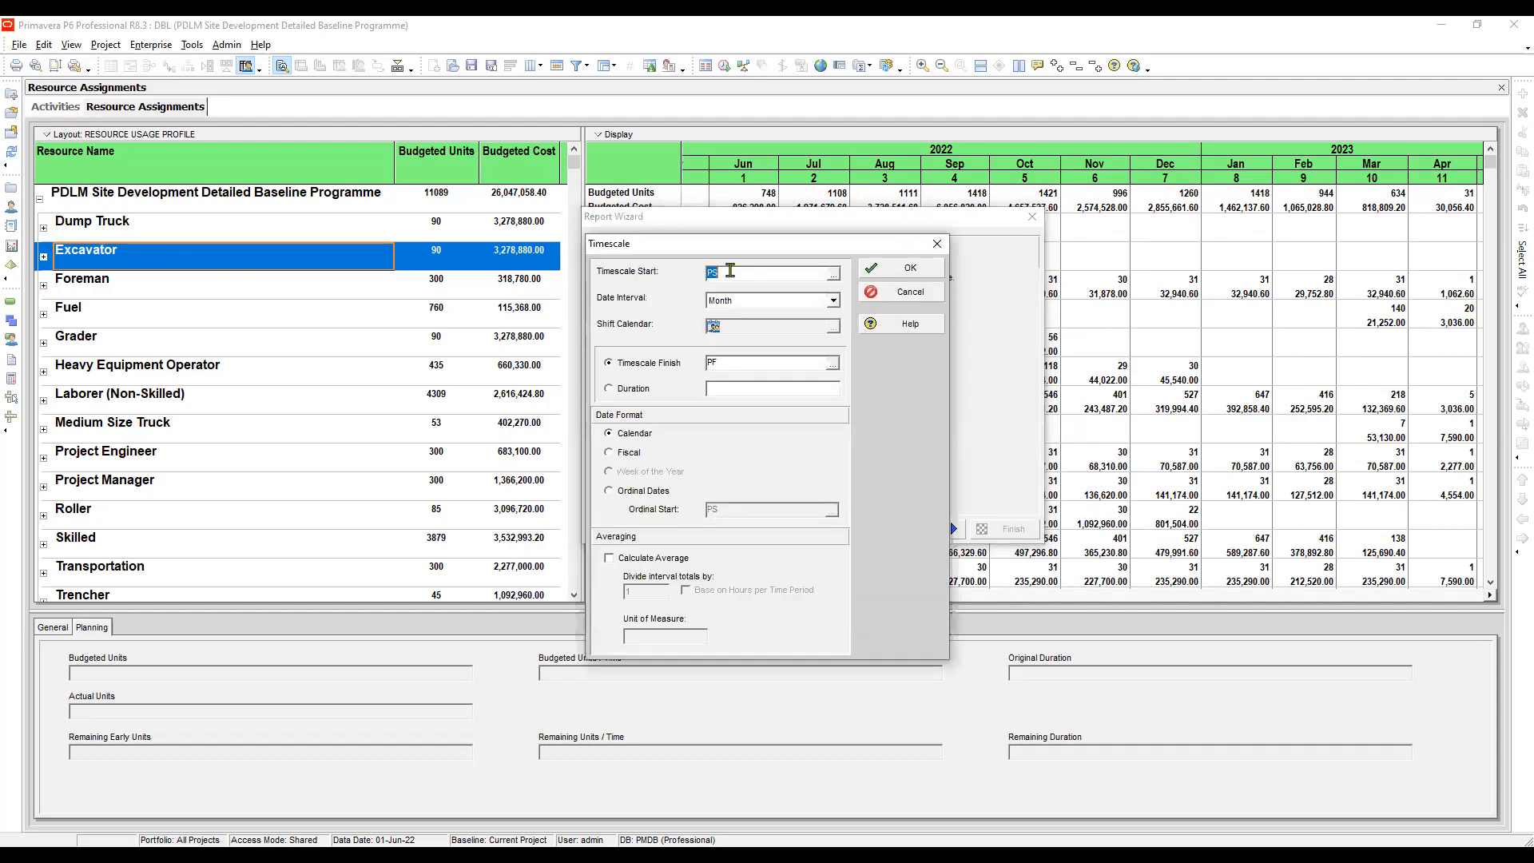
# - Review the timescale and the time interval fields Budgeted Units and Budgeted Cost, then continue to the report title
pyautogui.click(730, 271)
pyautogui.click(901, 273)
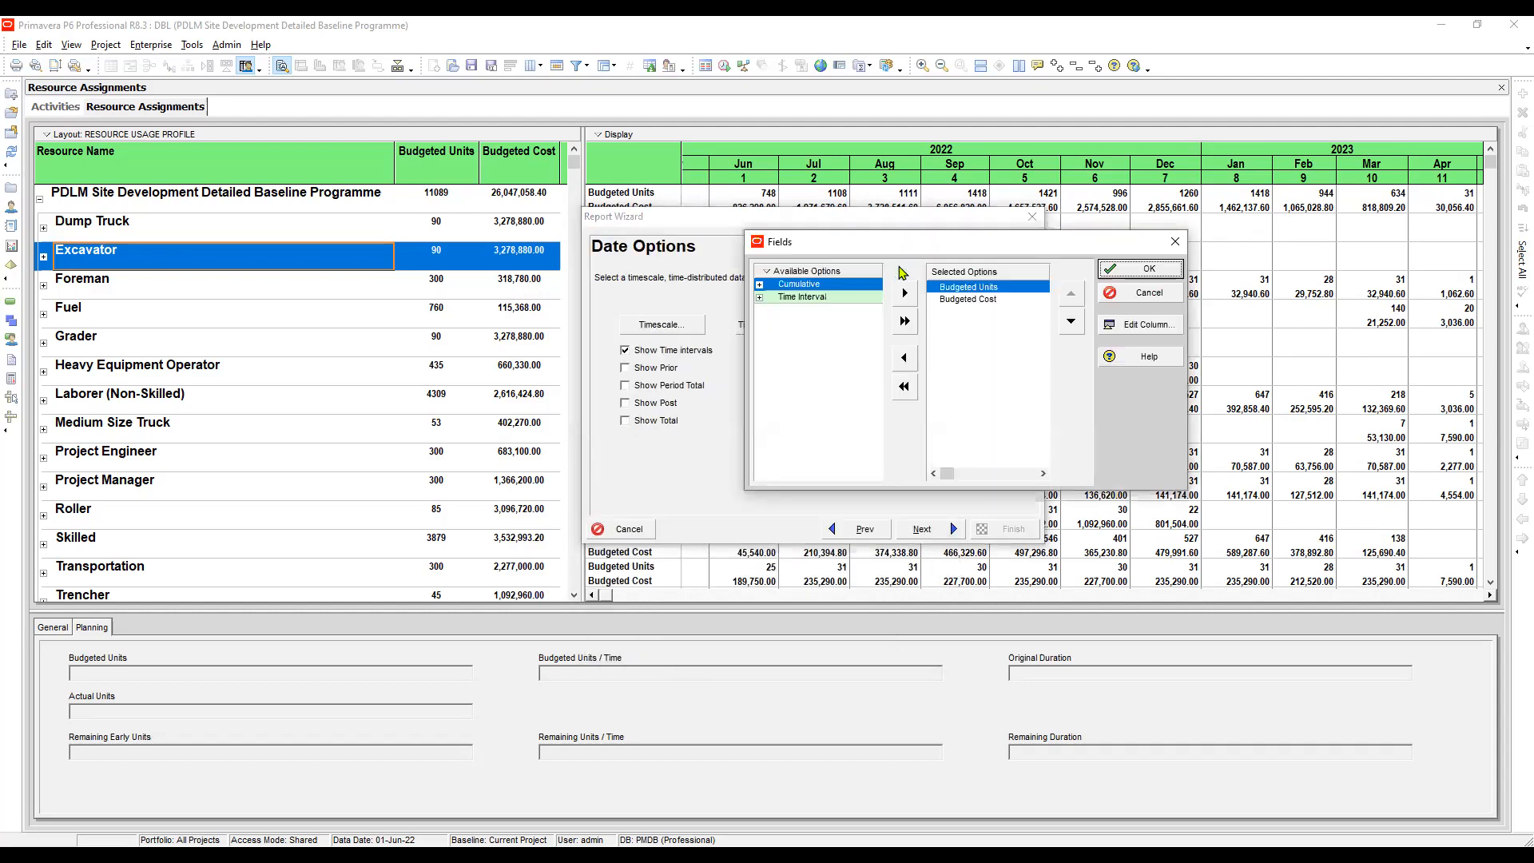
pyautogui.press('Down')
pyautogui.press('Up')
pyautogui.moveTo(817, 249); pyautogui.dragTo(793, 283)
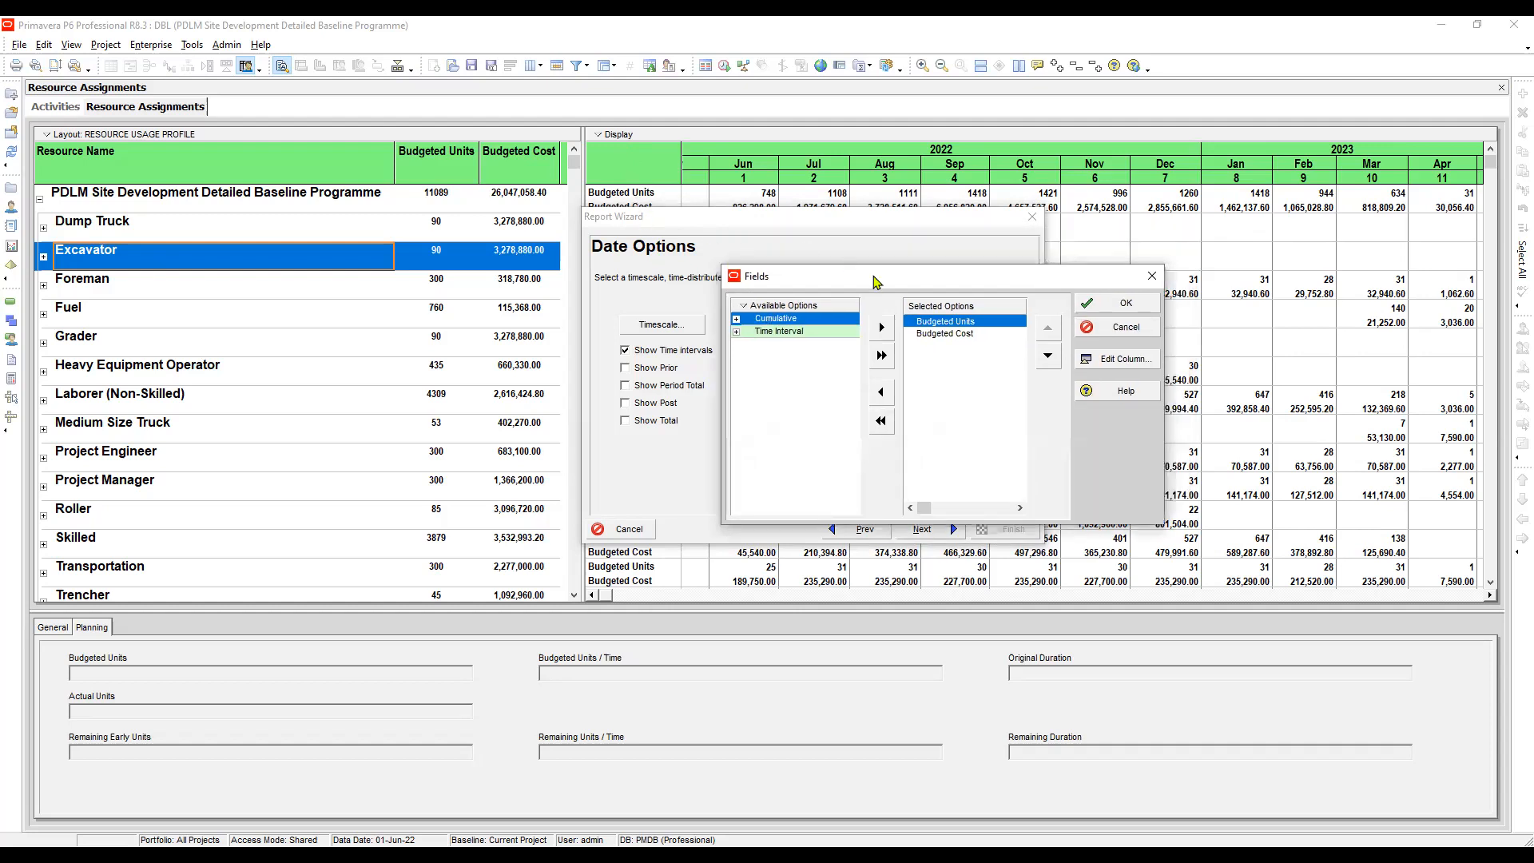
pyautogui.press('Down')
pyautogui.press('Return')
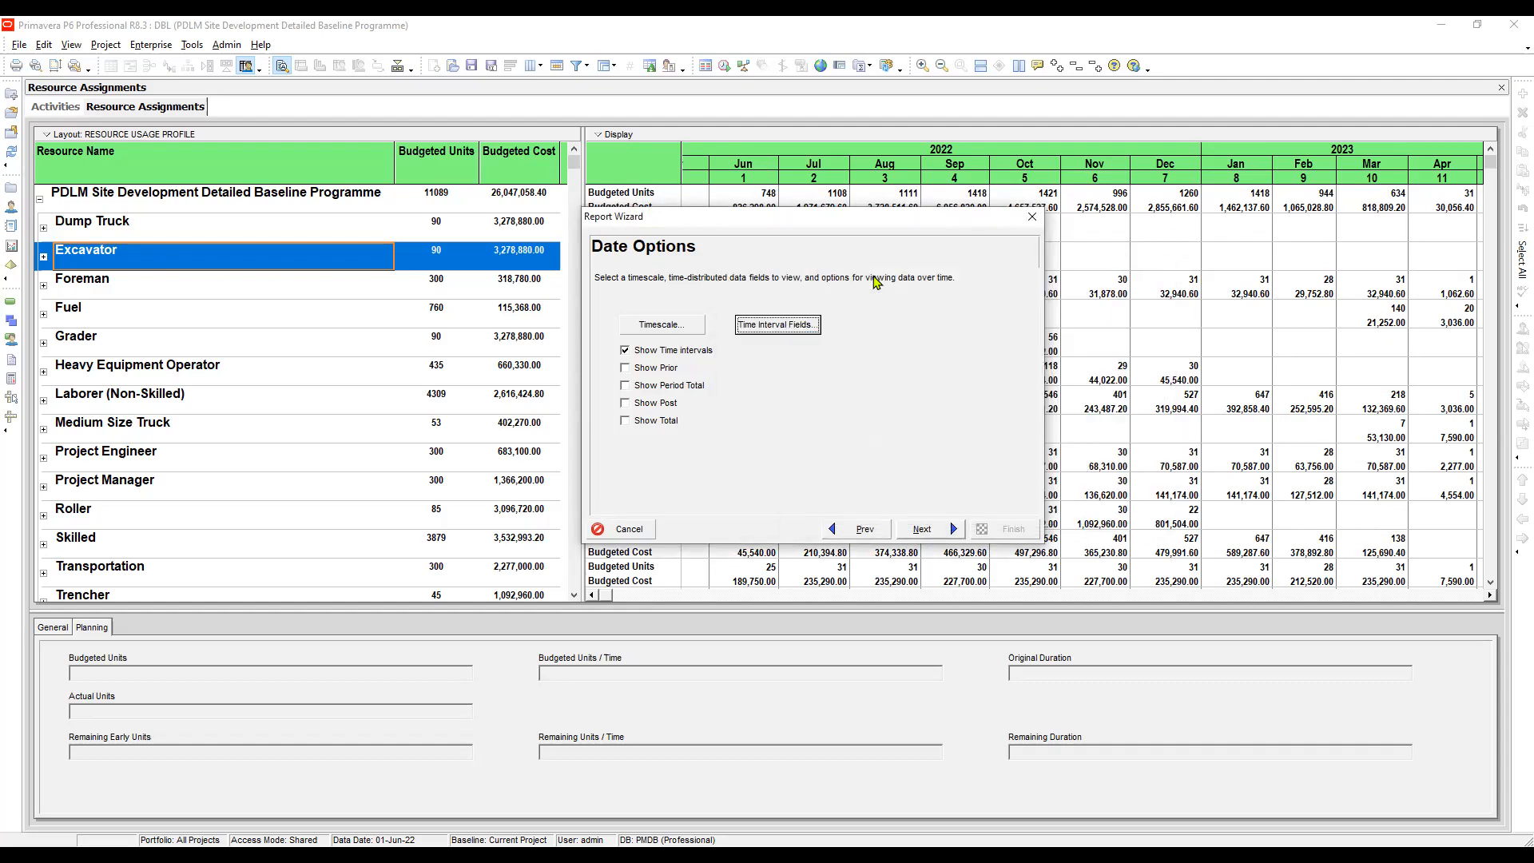
pyautogui.press('Return')
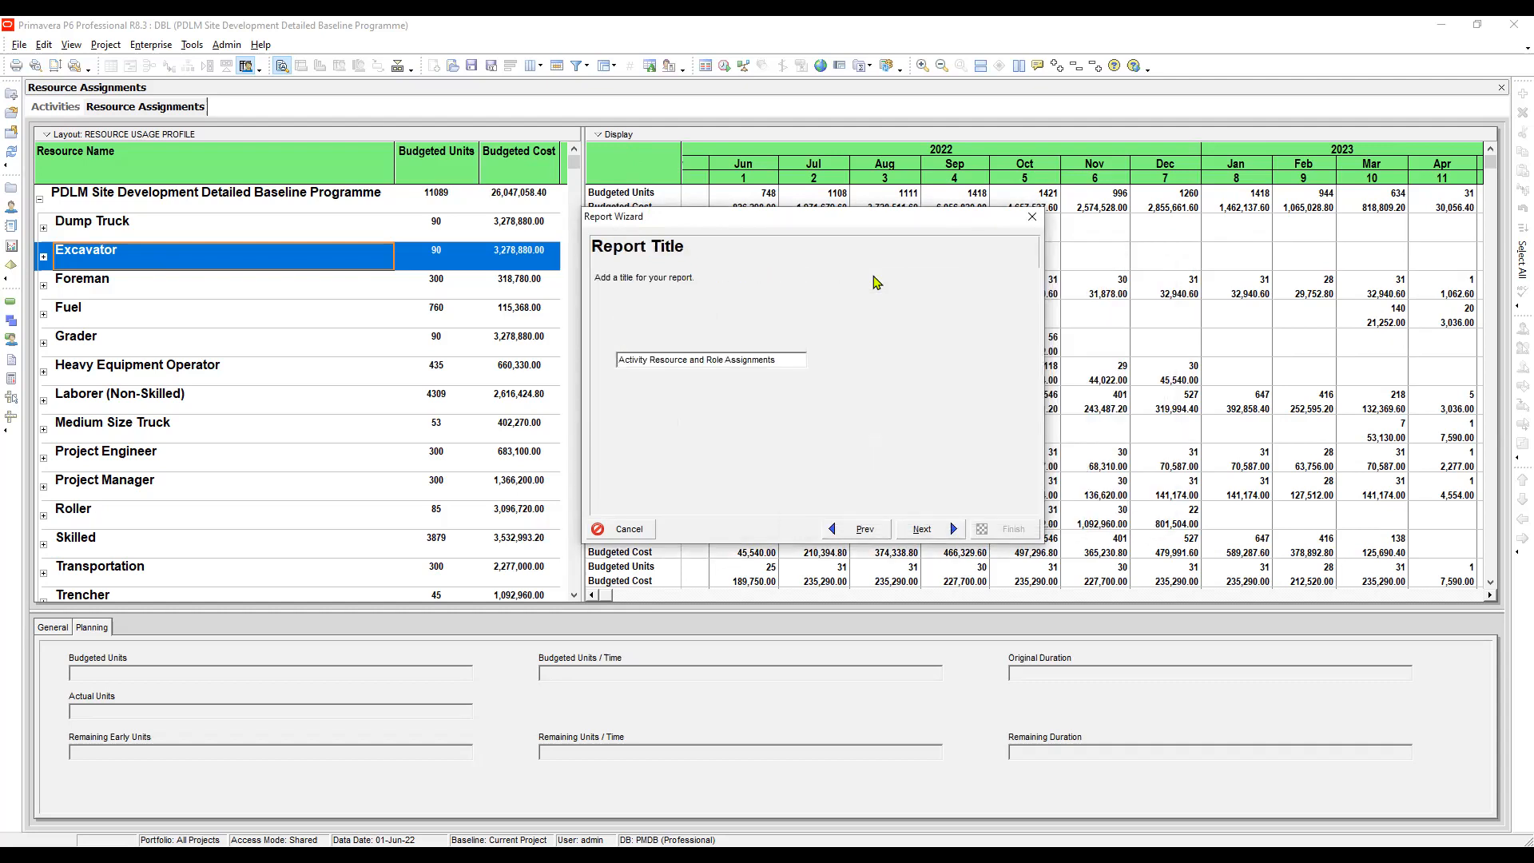
# - Title the report RESOURCE USAGE SPREADSHEET and generate it
pyautogui.moveTo(781, 361); pyautogui.dragTo(596, 361)
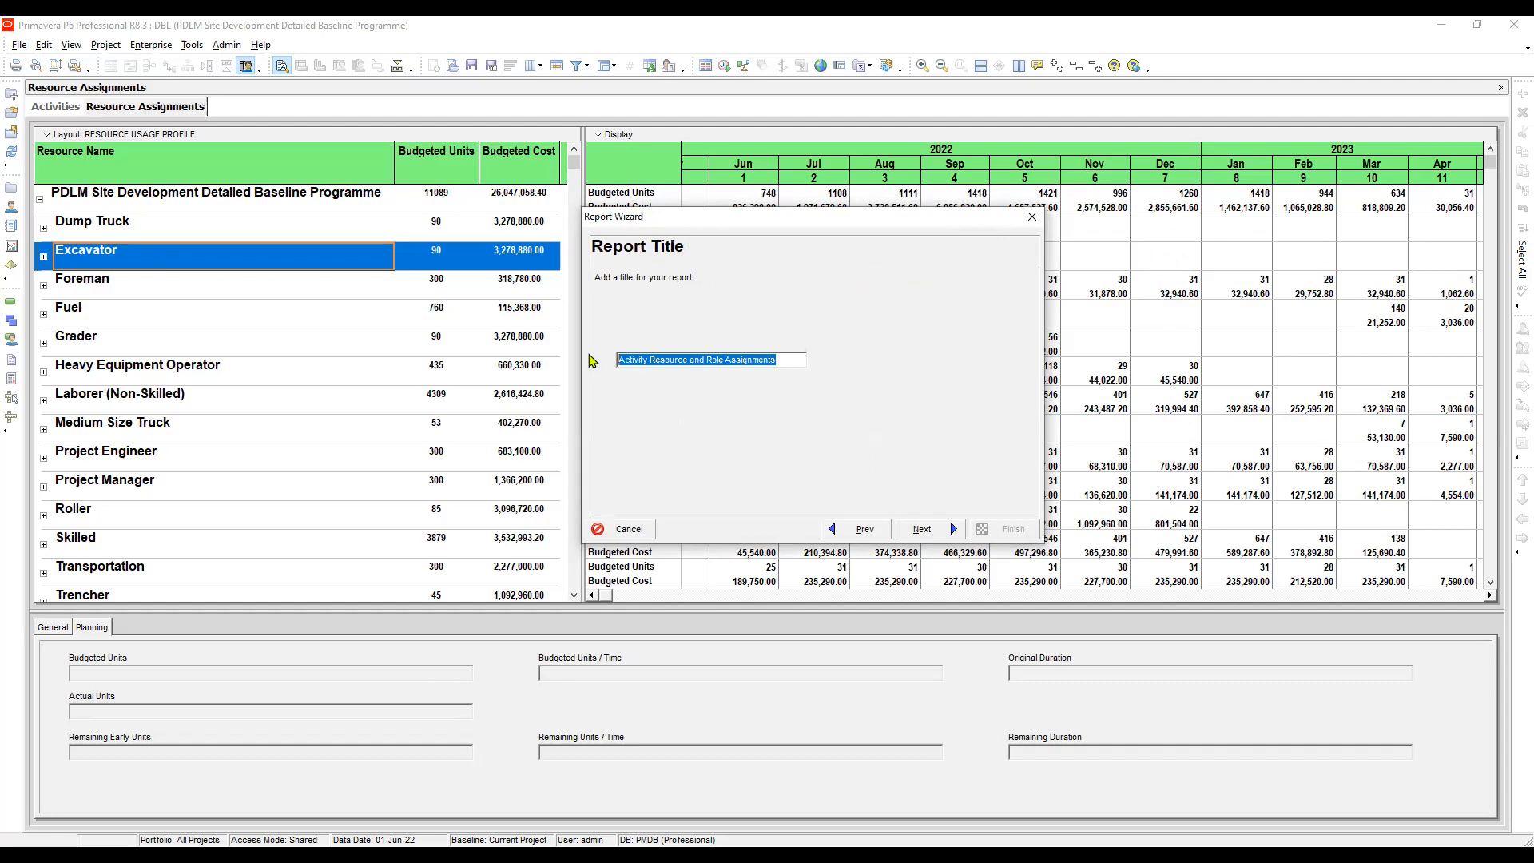
pyautogui.write('re')
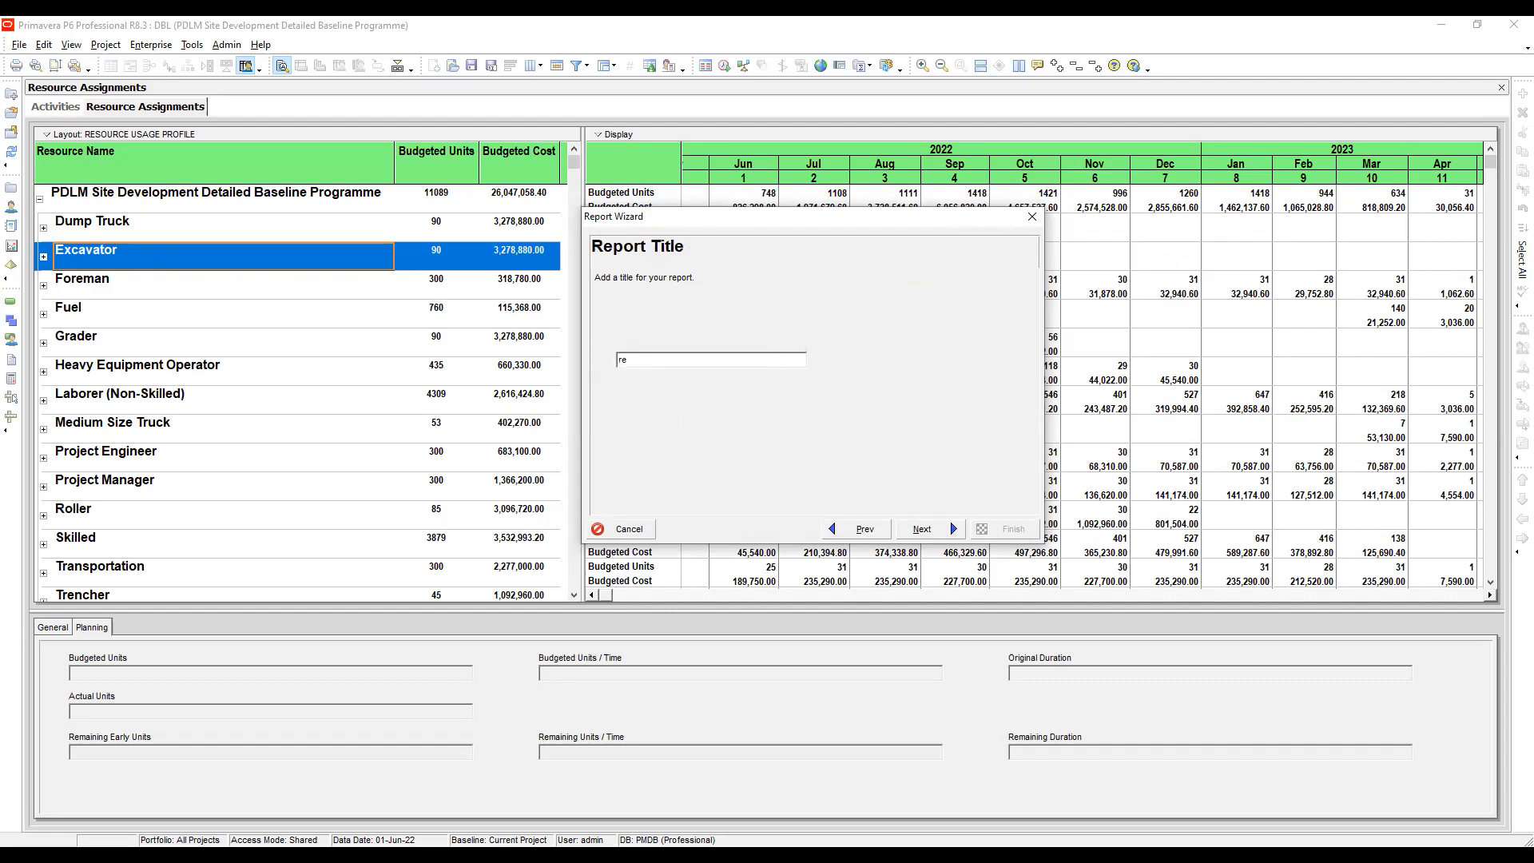
pyautogui.write('RESOR')
pyautogui.press('BackSpace')
pyautogui.write('URCE USAGE SPREADSHEET')
pyautogui.hotkey('ctrl', 'a')
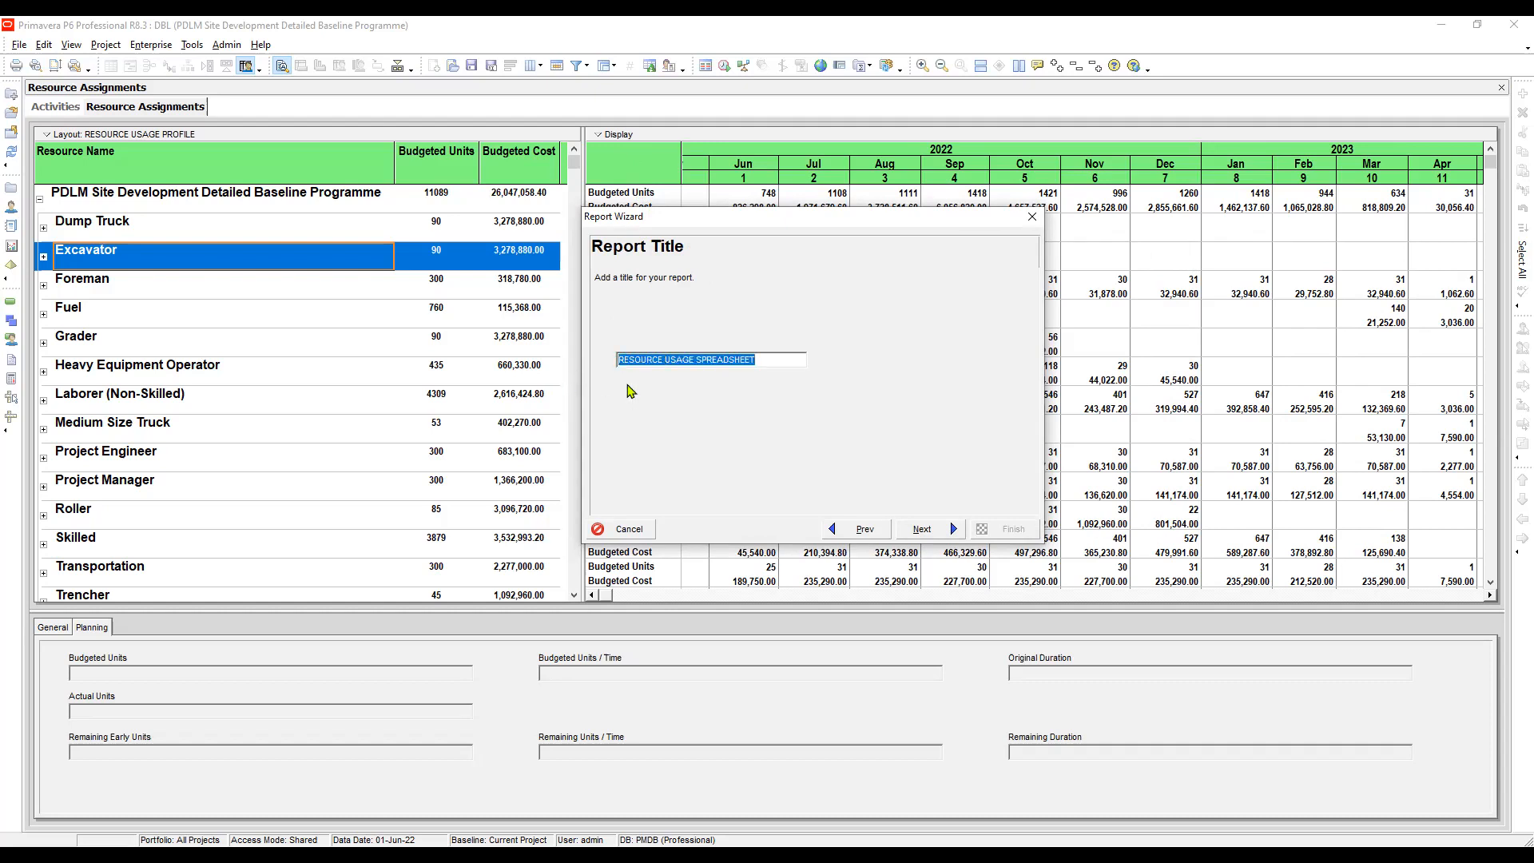
pyautogui.press('Return')
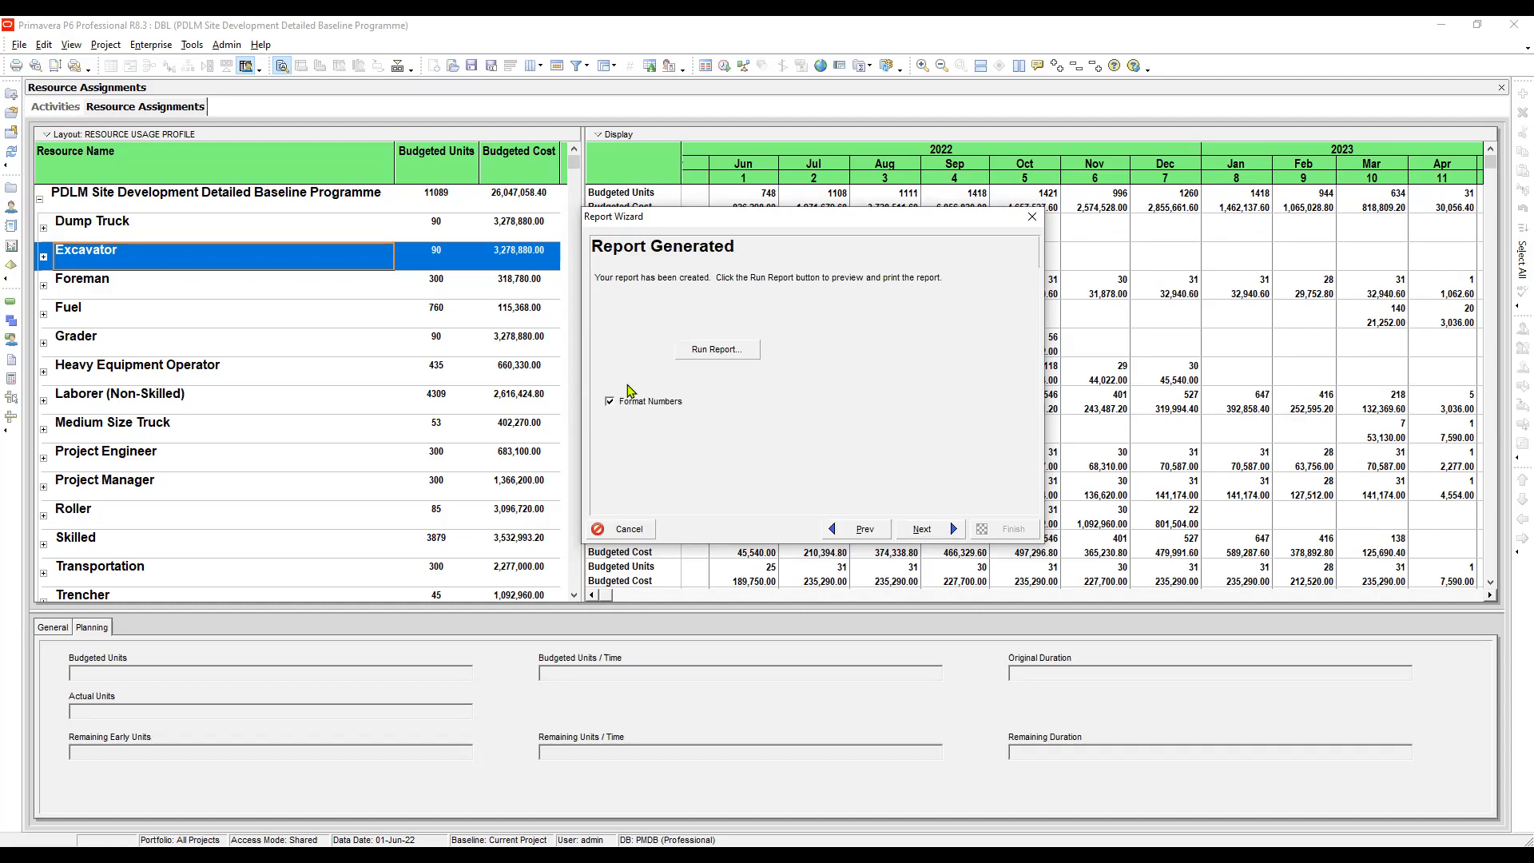
# - Run the report as a print preview
pyautogui.press('Tab')
pyautogui.press('Return')
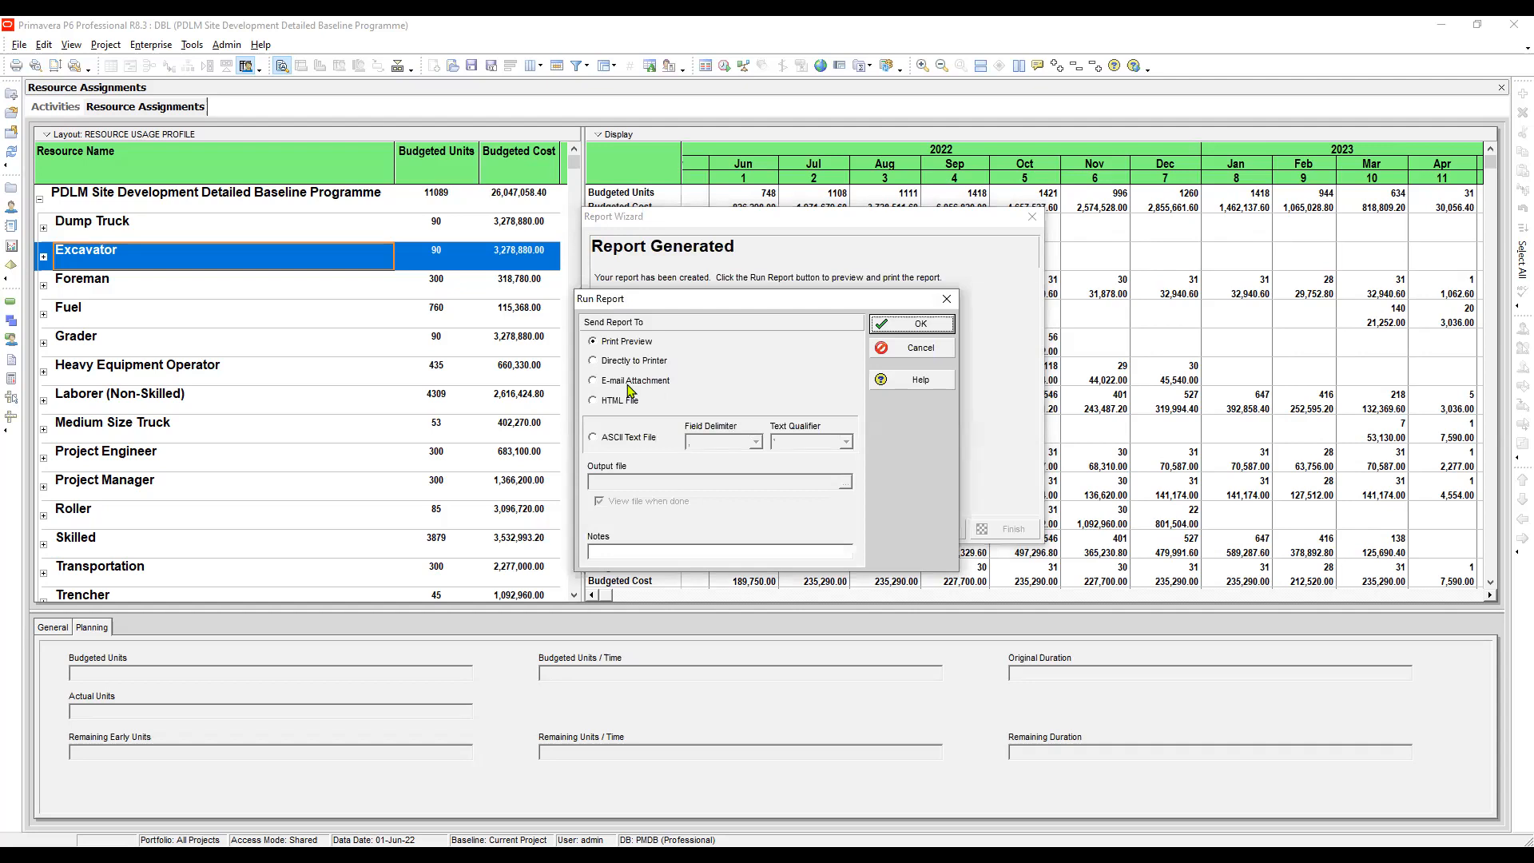
pyautogui.press('Return')
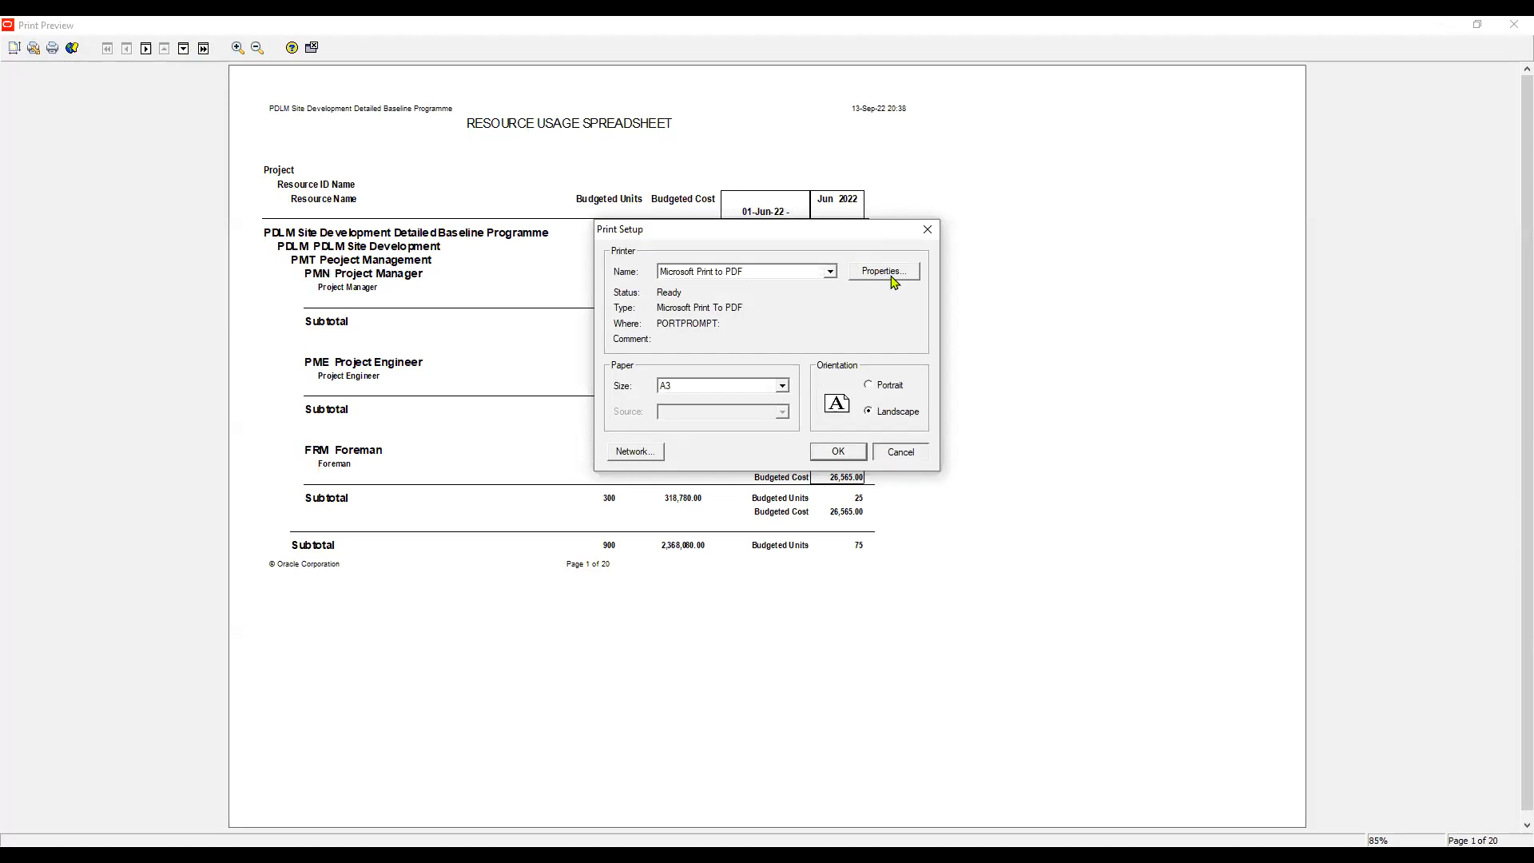
# - Open the page setup and fit the report to 1 page wide
pyautogui.click(901, 452)
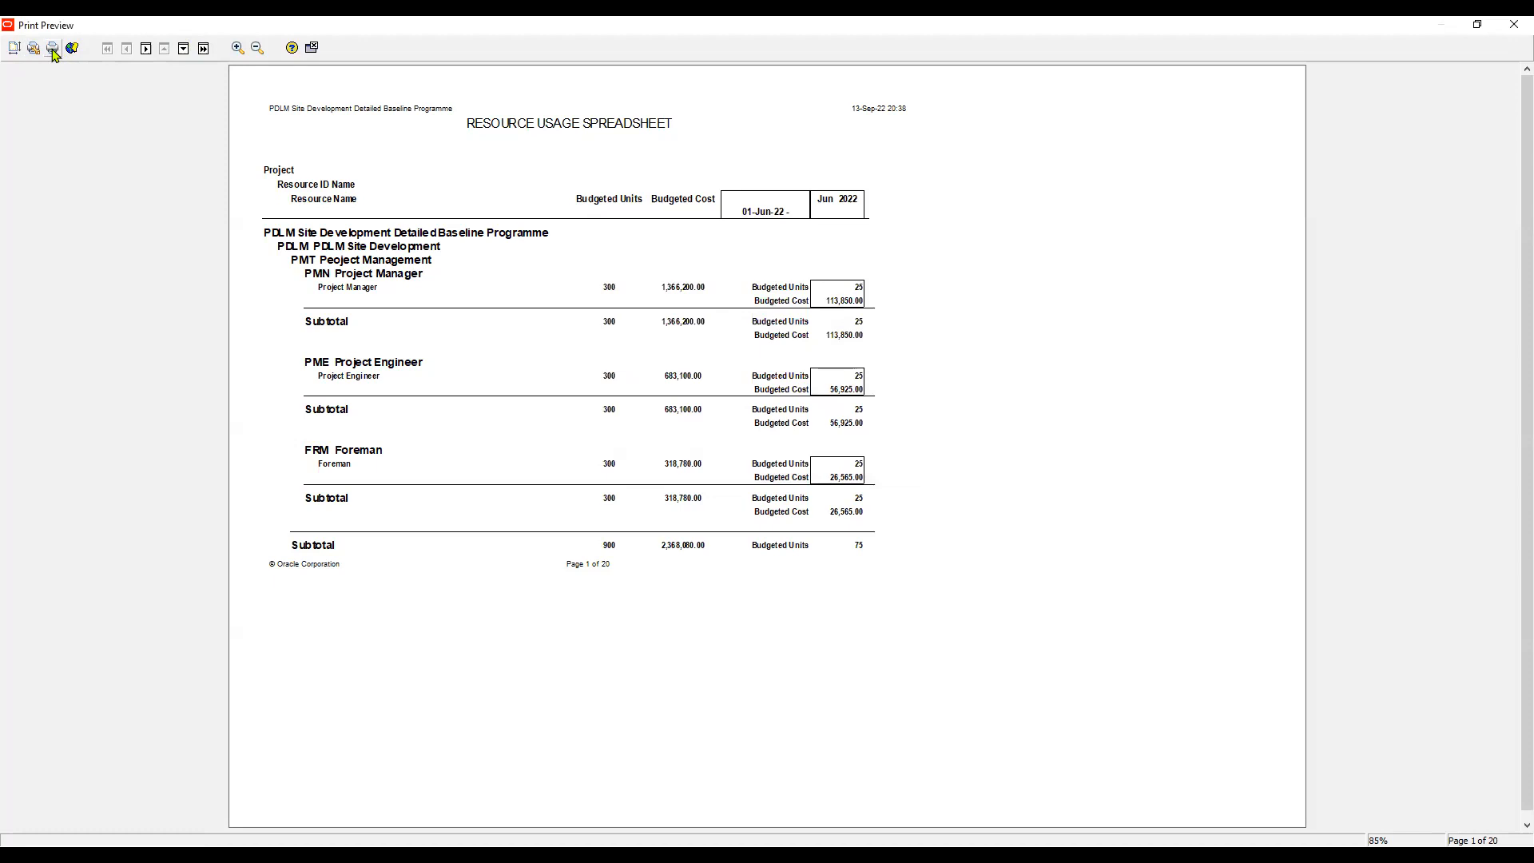
pyautogui.click(52, 50)
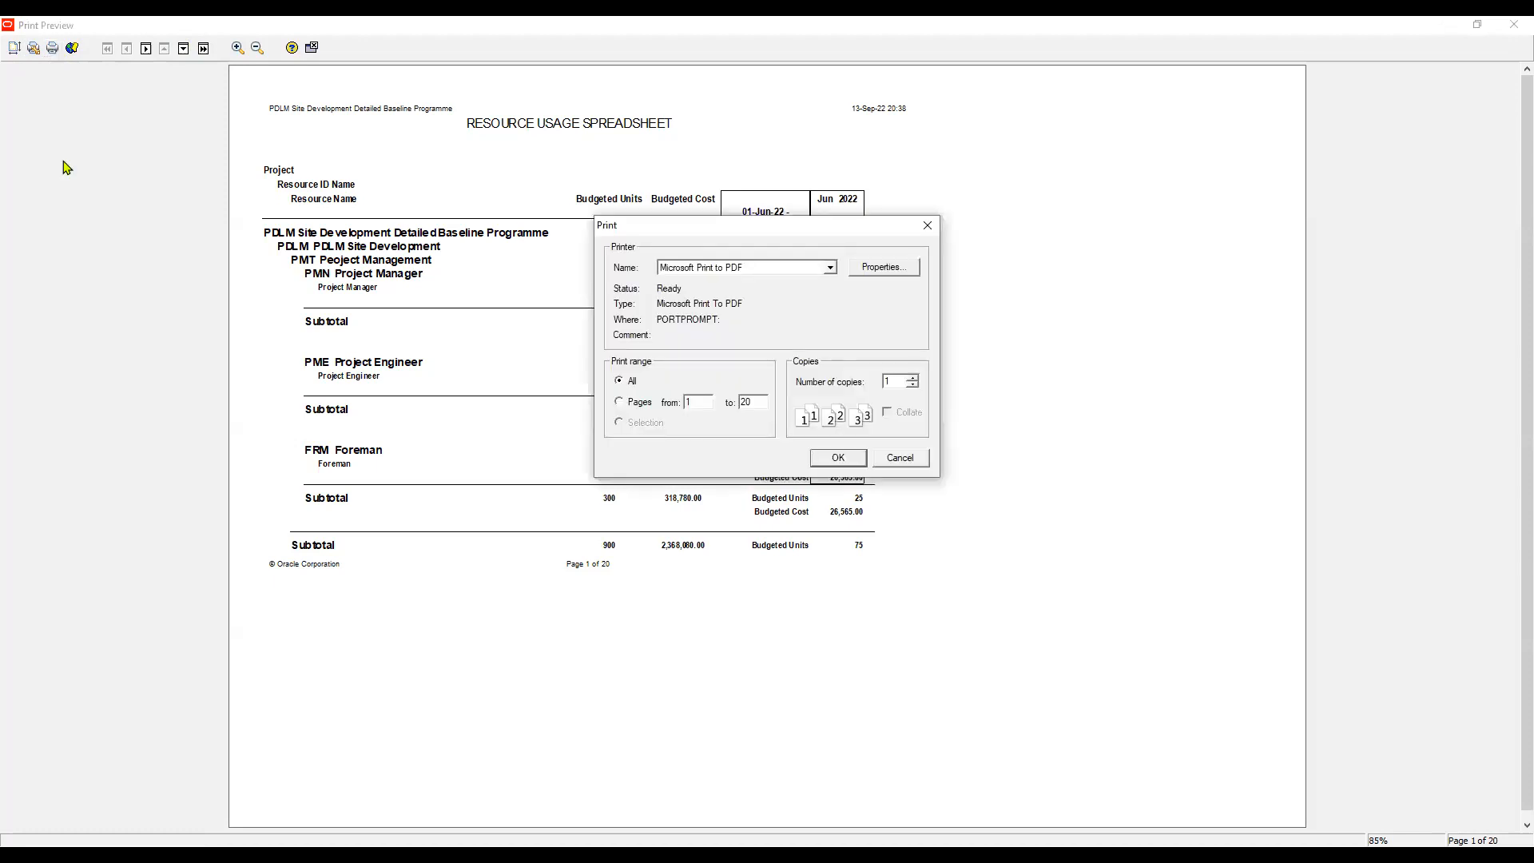
pyautogui.press('Return')
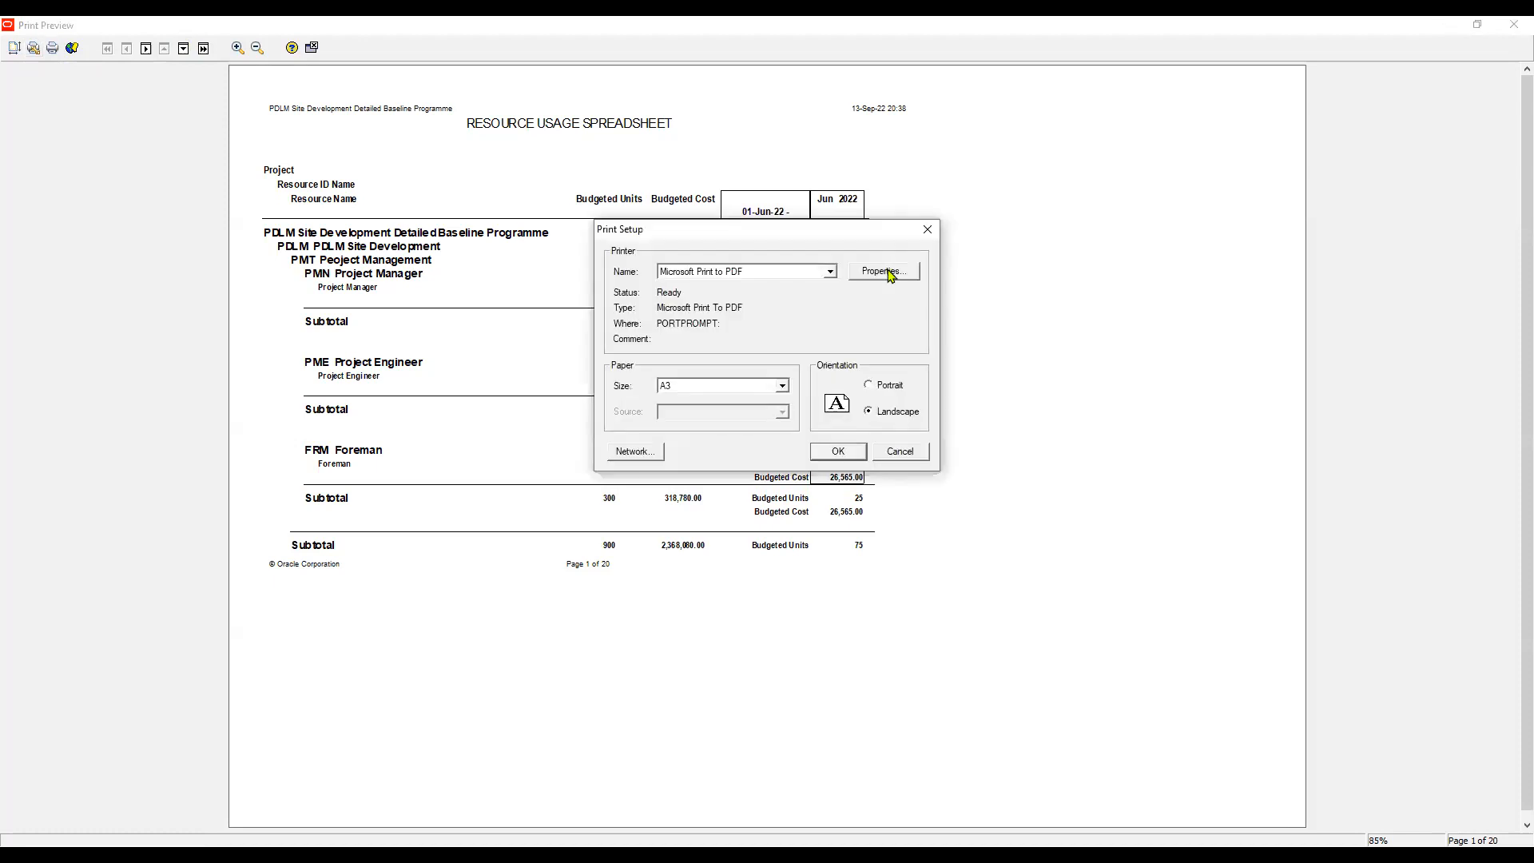
pyautogui.click(889, 275)
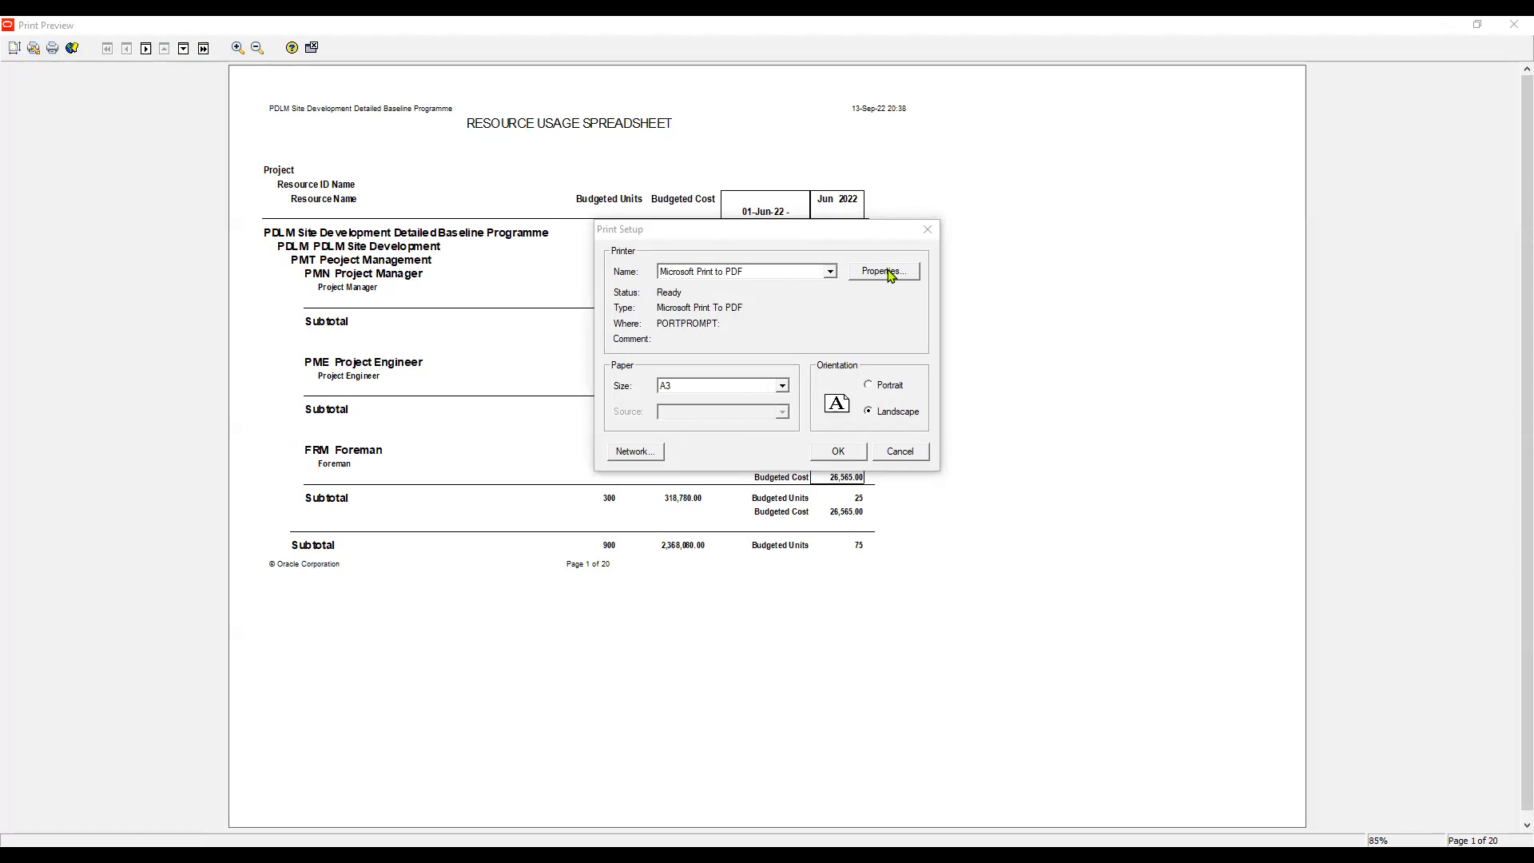
pyautogui.press('Return')
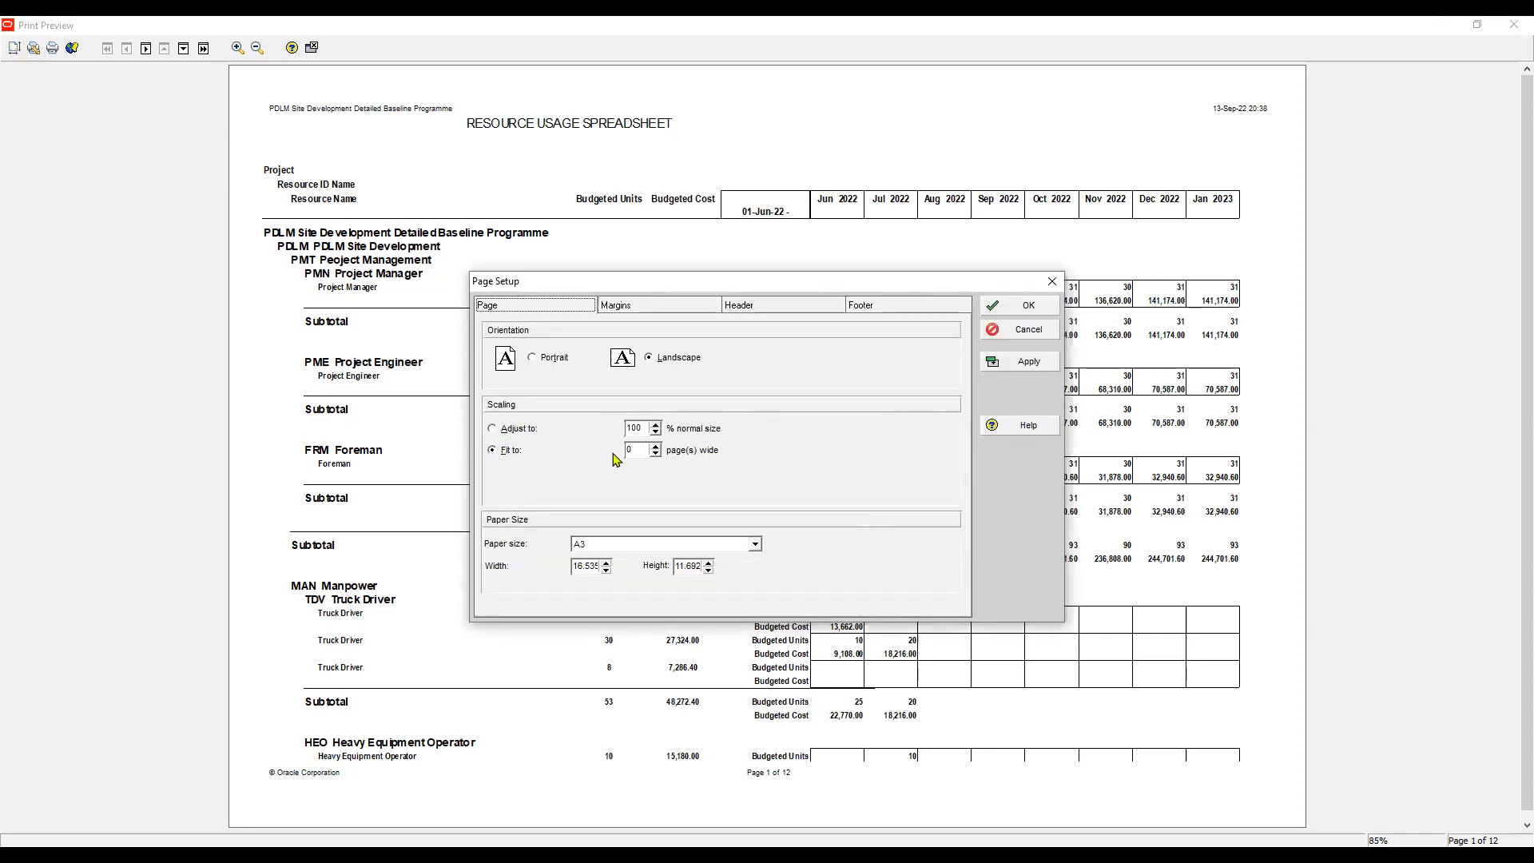
pyautogui.click(655, 446)
pyautogui.click(1021, 362)
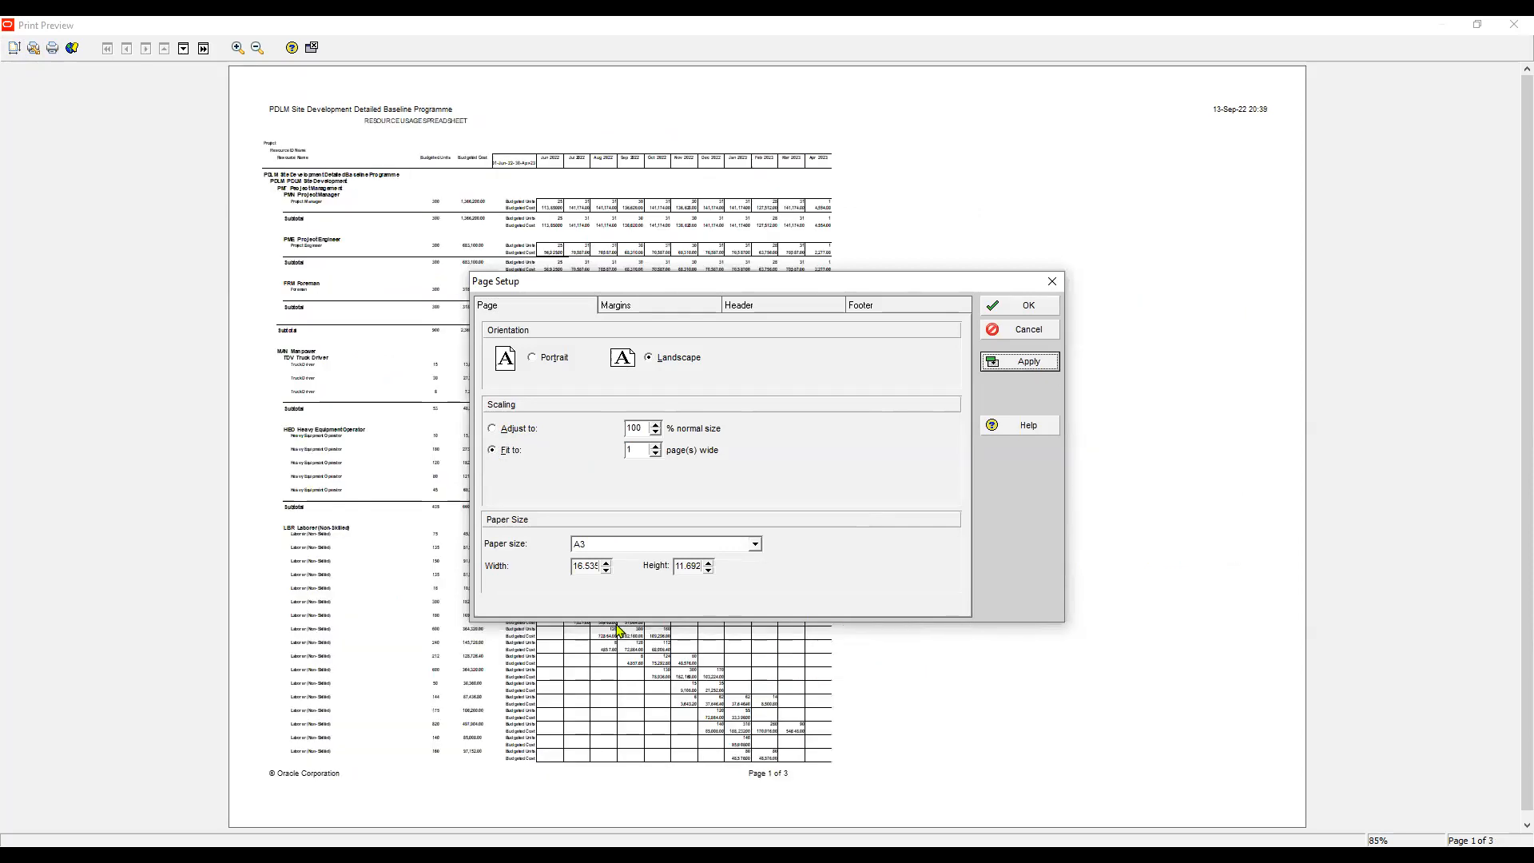
# - Scale the report to 85% of normal size
pyautogui.click(495, 430)
pyautogui.press('Tab')
pyautogui.press('BackSpace')
pyautogui.write('85')
pyautogui.press('Return')
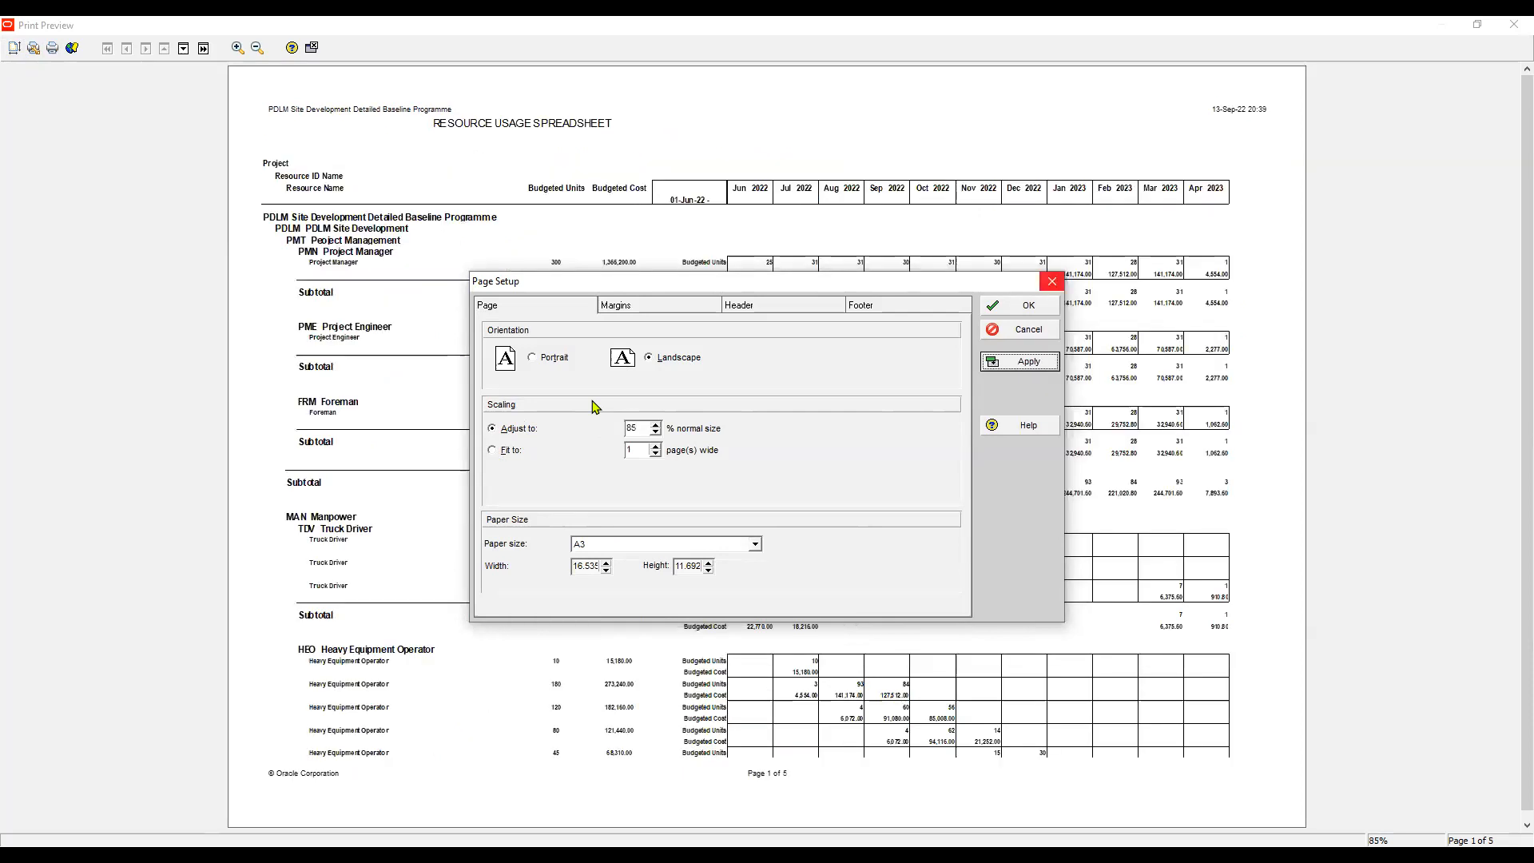
pyautogui.click(1053, 281)
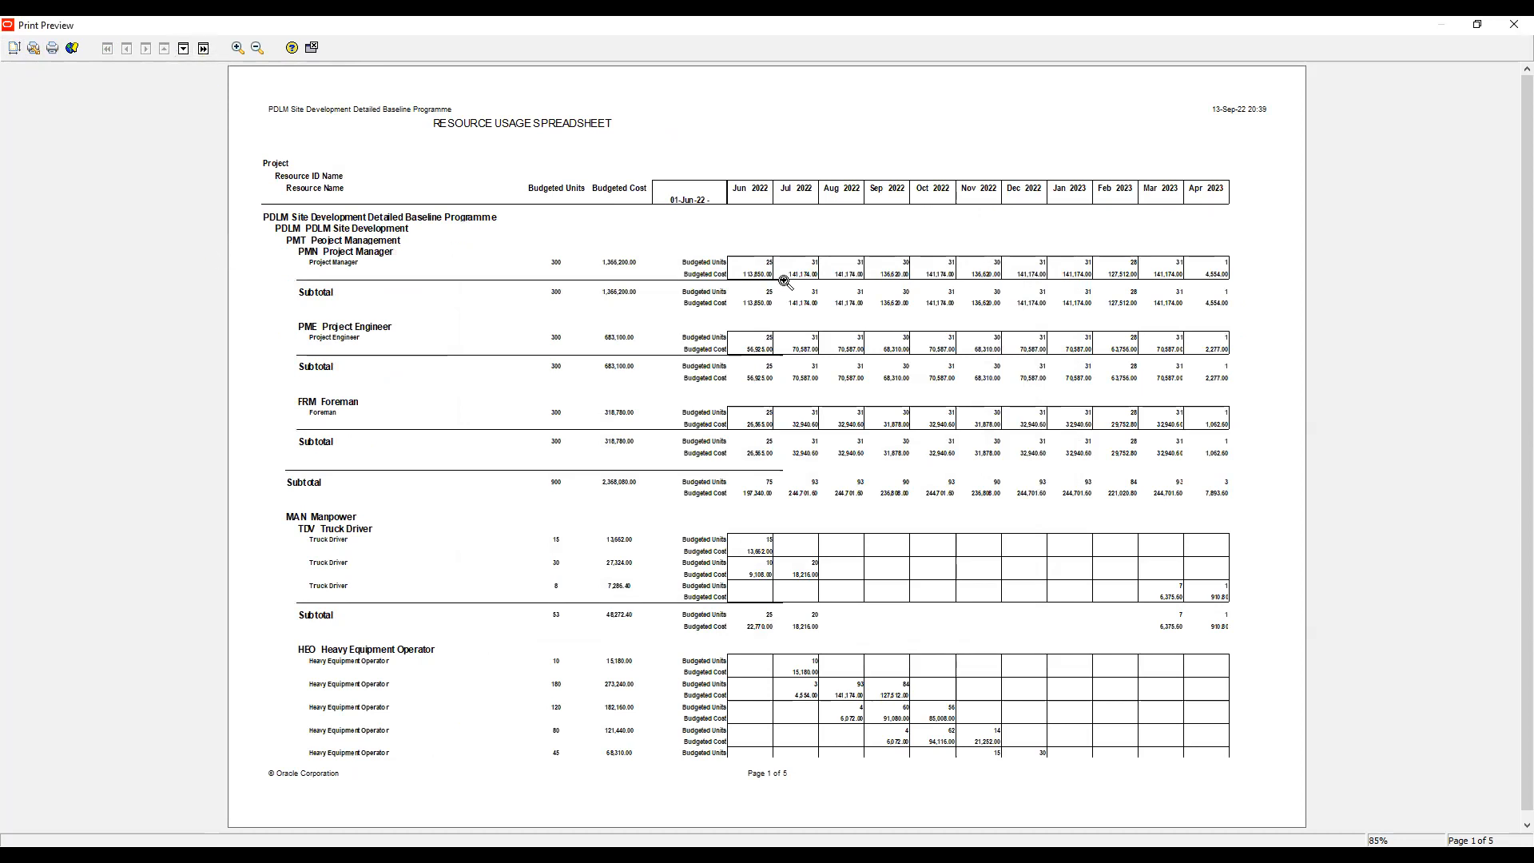
# - Page through the report preview to the last page
pyautogui.click(183, 49)
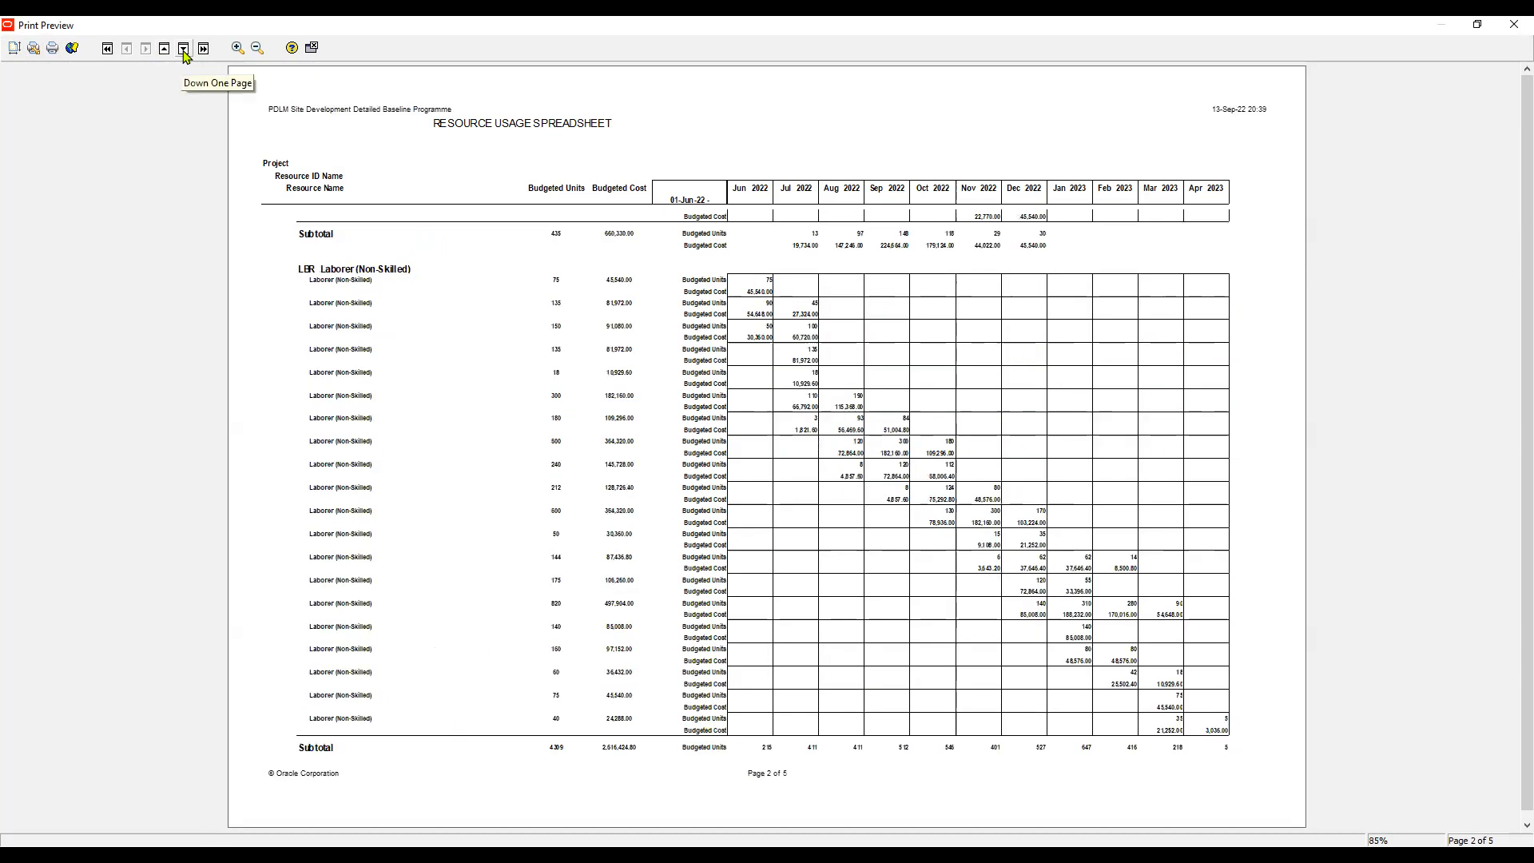
pyautogui.click(183, 49)
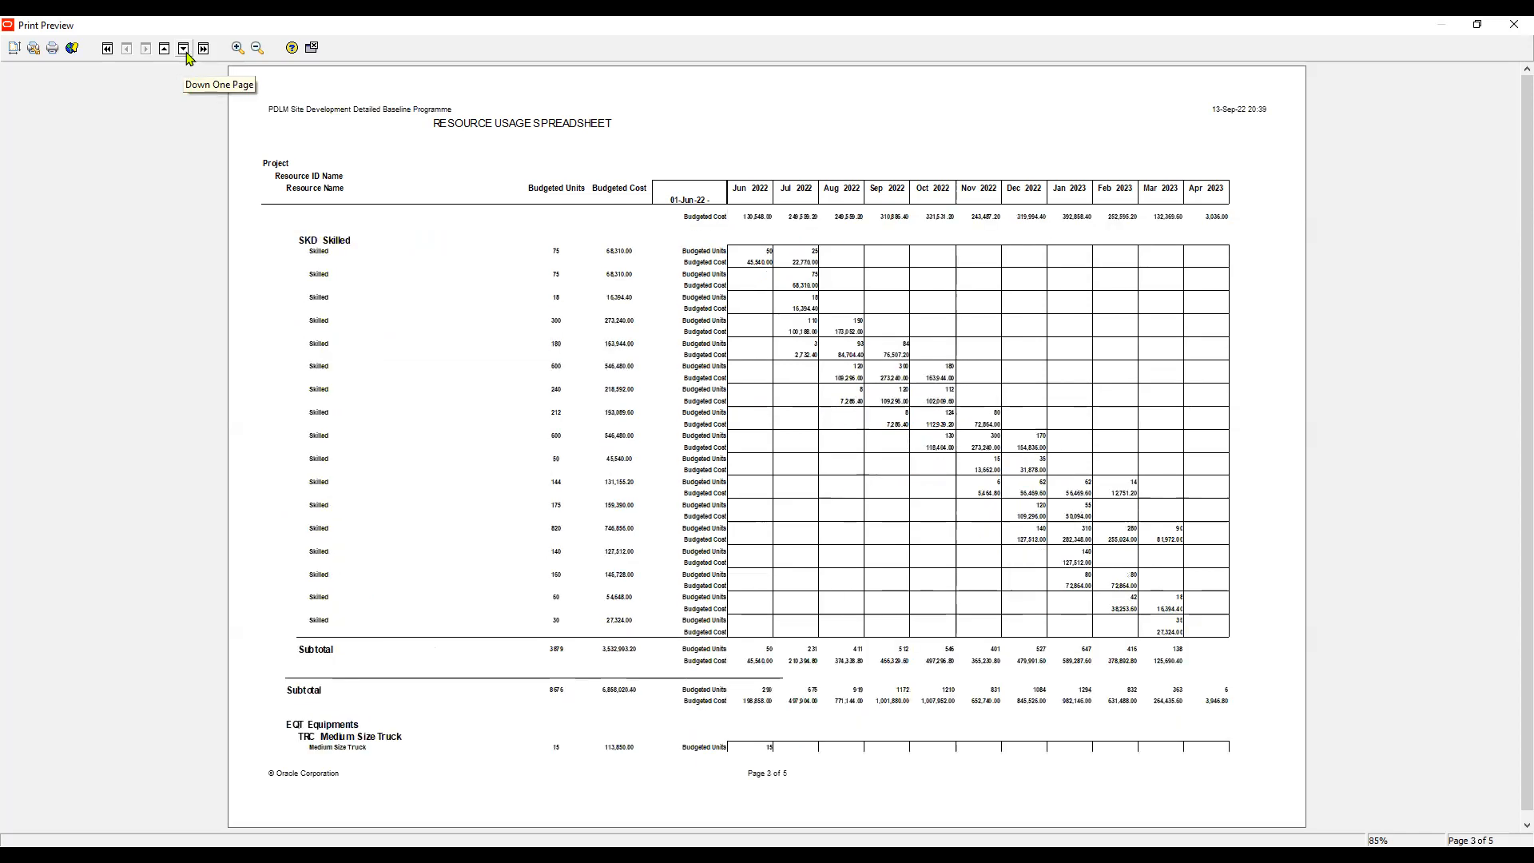
pyautogui.click(184, 50)
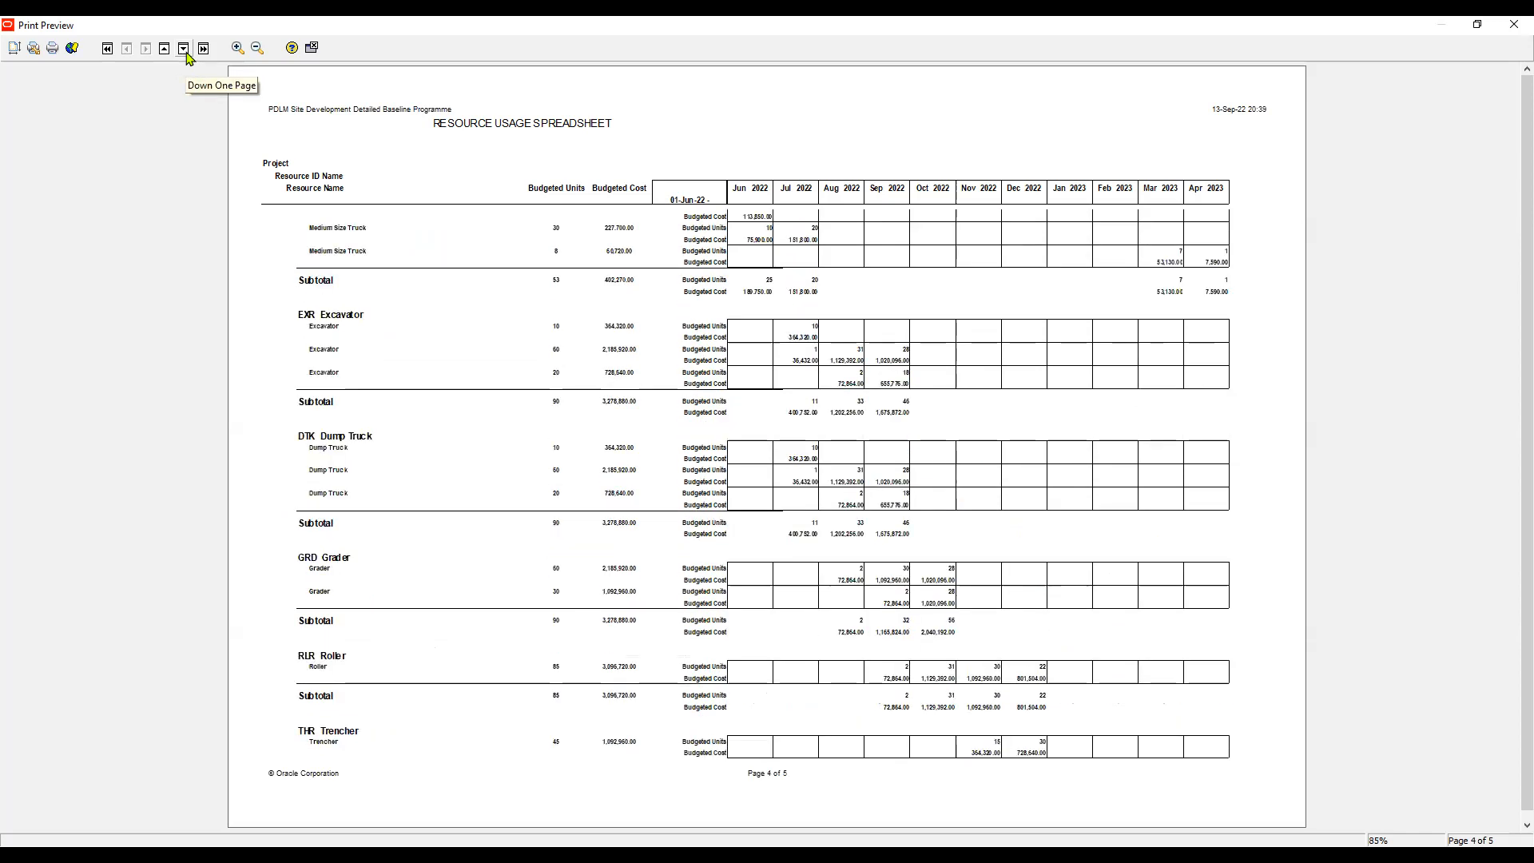
pyautogui.click(183, 50)
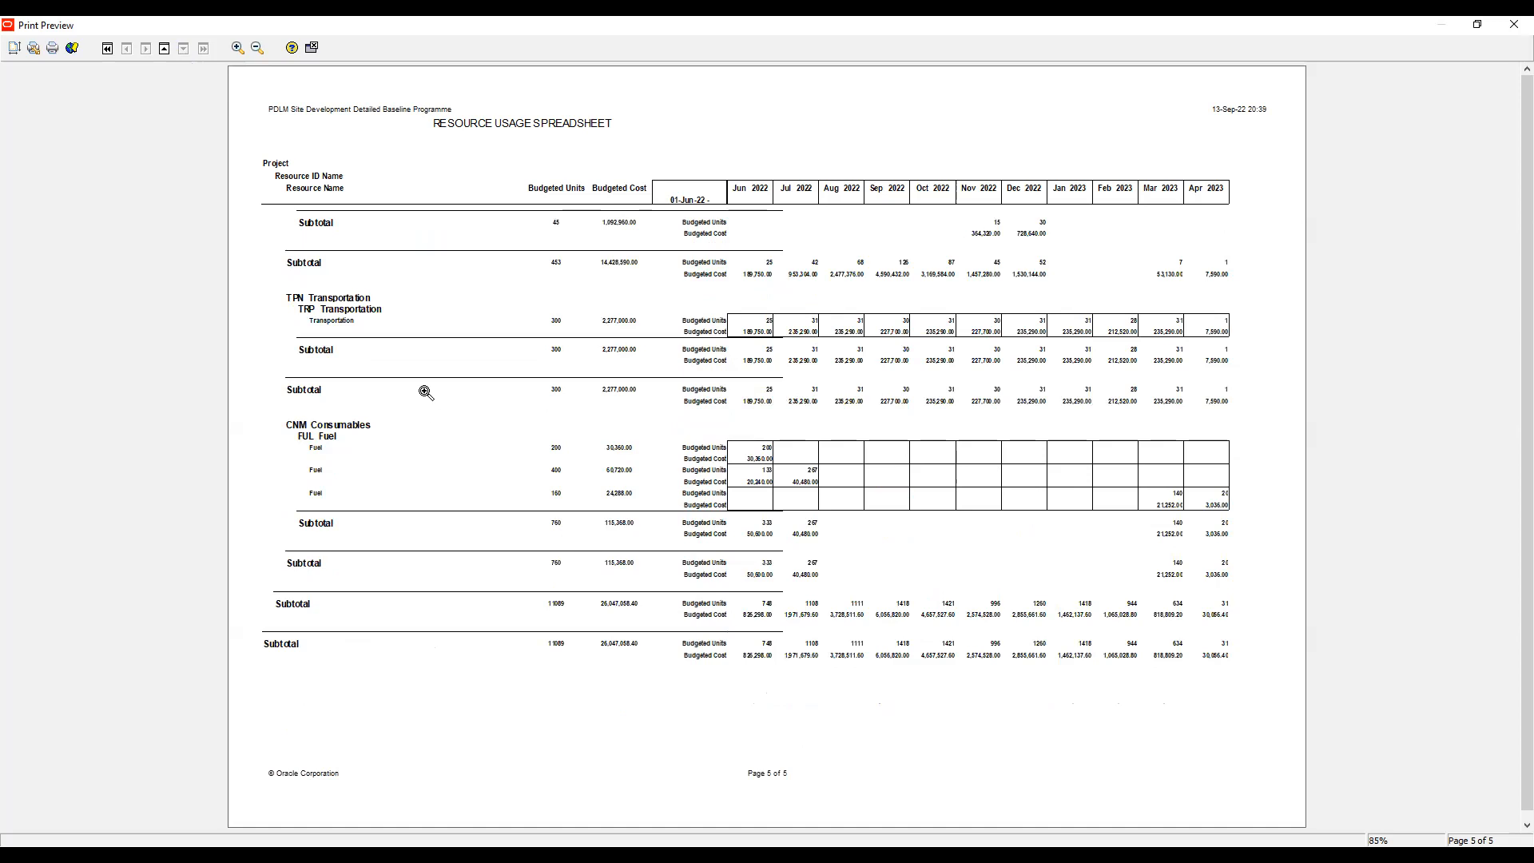
# - Close the print preview and step back through the wizard to the subject area configuration
pyautogui.click(312, 49)
pyautogui.hotkey('alt', 'p')
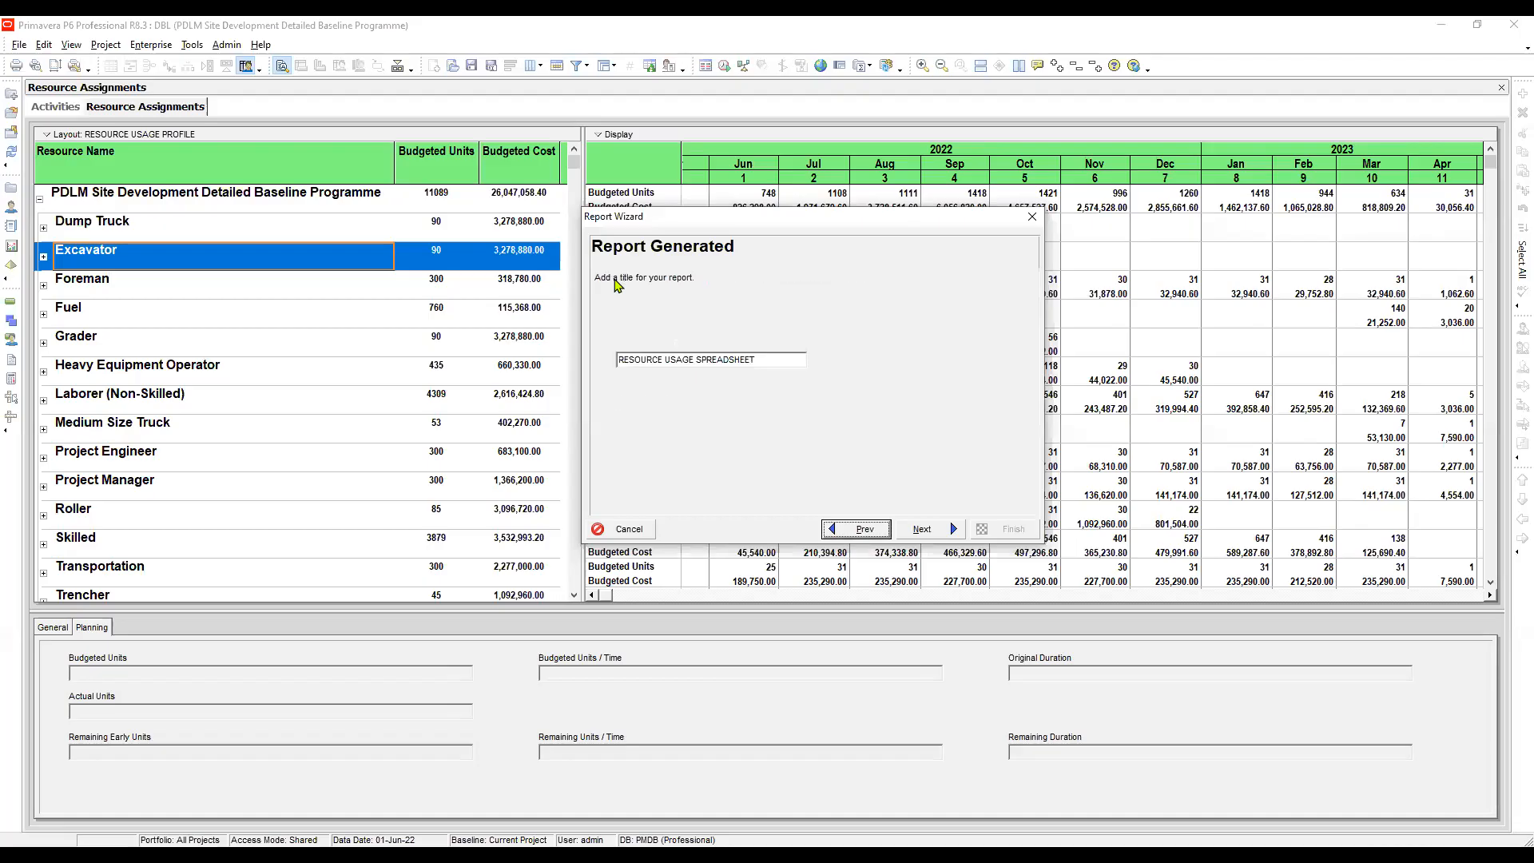
pyautogui.hotkey('alt', 'p')
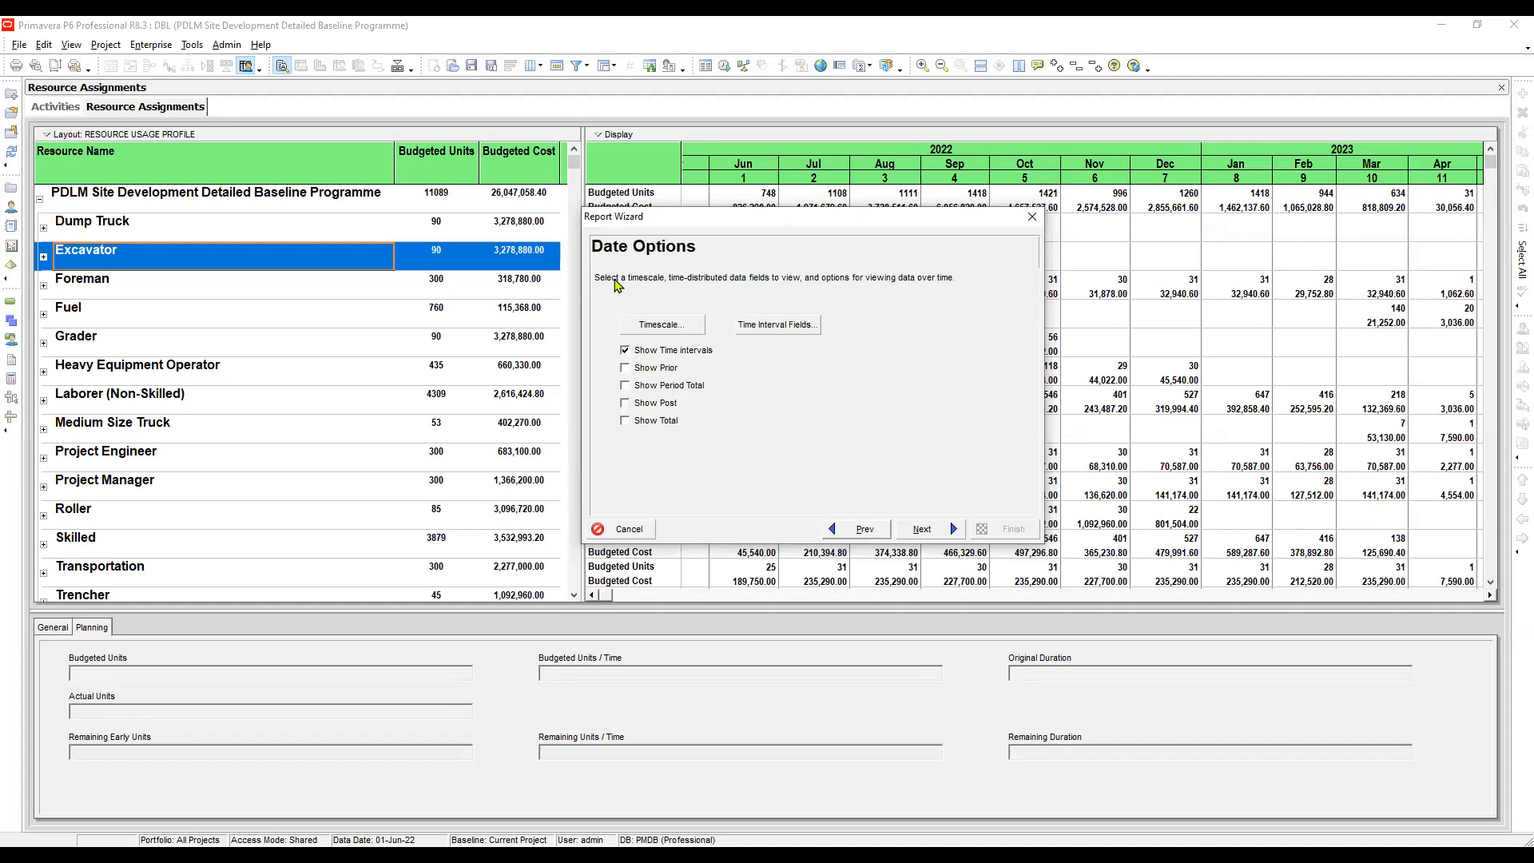
pyautogui.hotkey('alt', 'p')
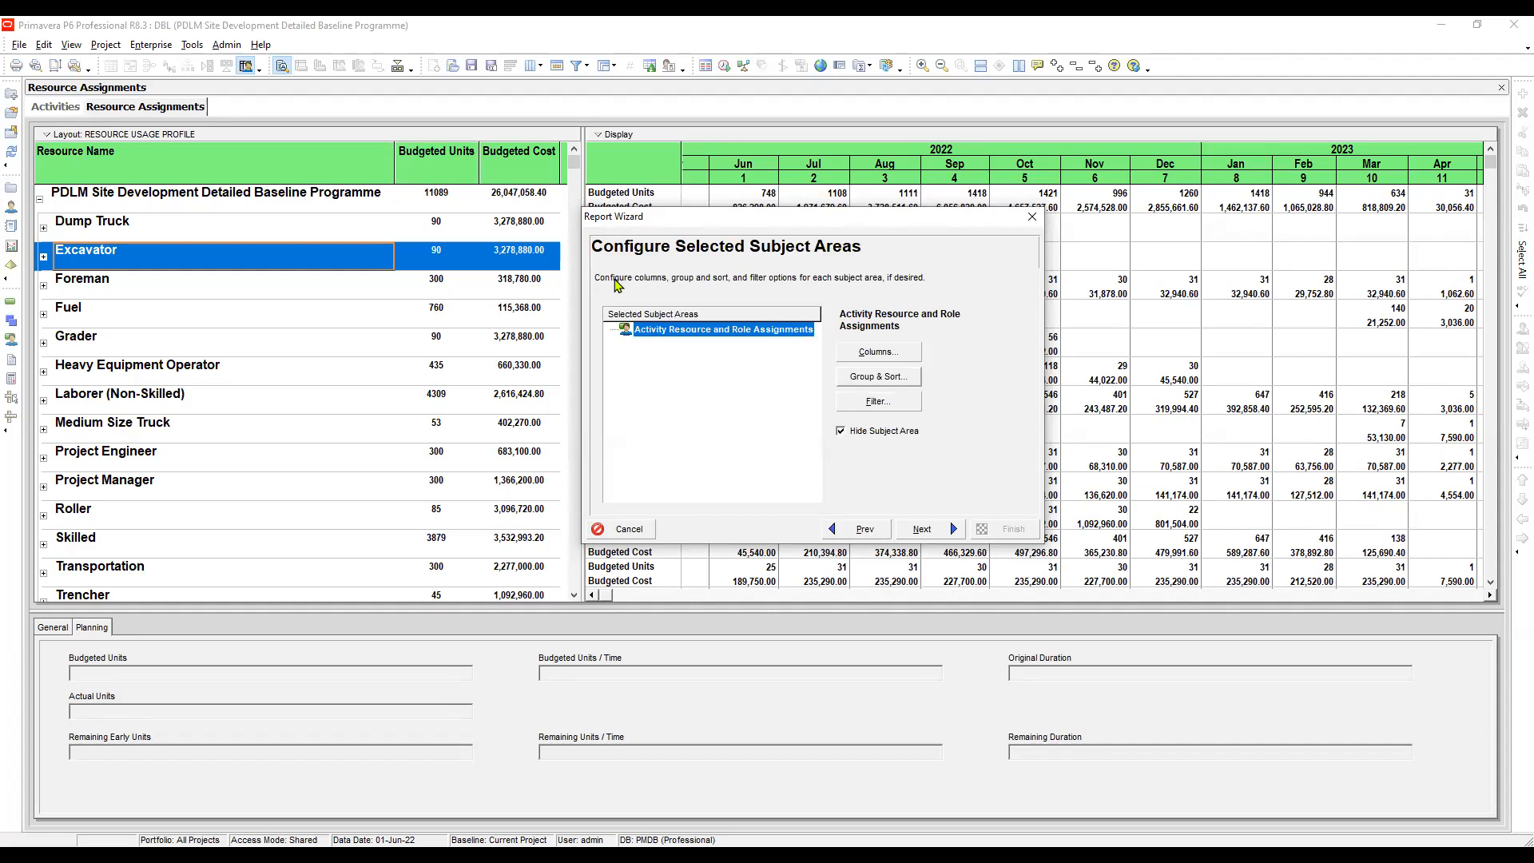
# - In Group and Sort, set the Resource ID Name grouping to level 1 only
pyautogui.hotkey('alt', 'g')
pyautogui.press('Down')
pyautogui.press('Right')
pyautogui.press('Right')
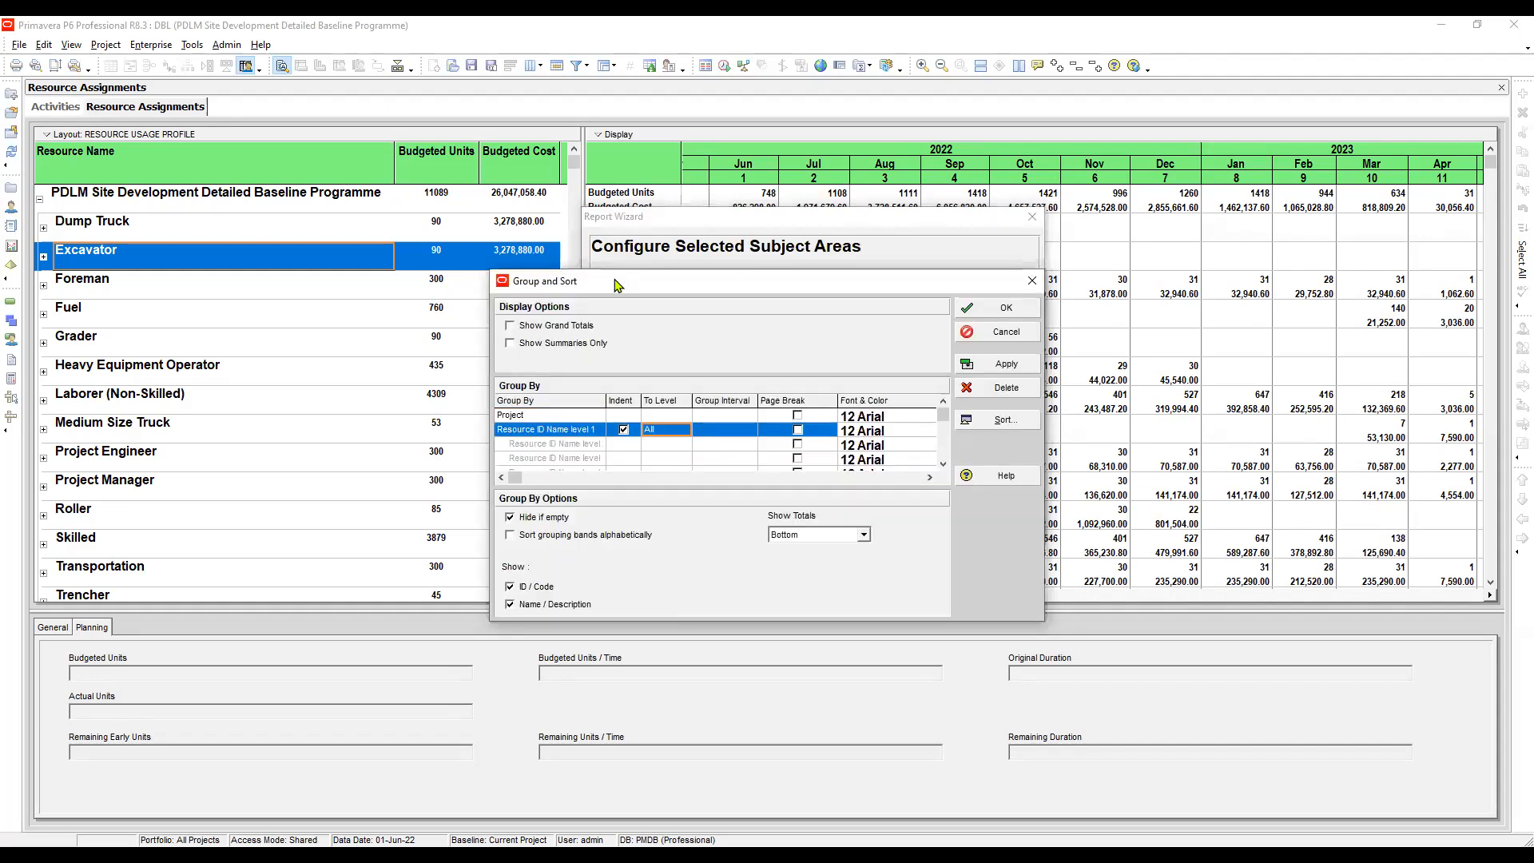
pyautogui.hotkey('alt', 'Down')
pyautogui.press('Return')
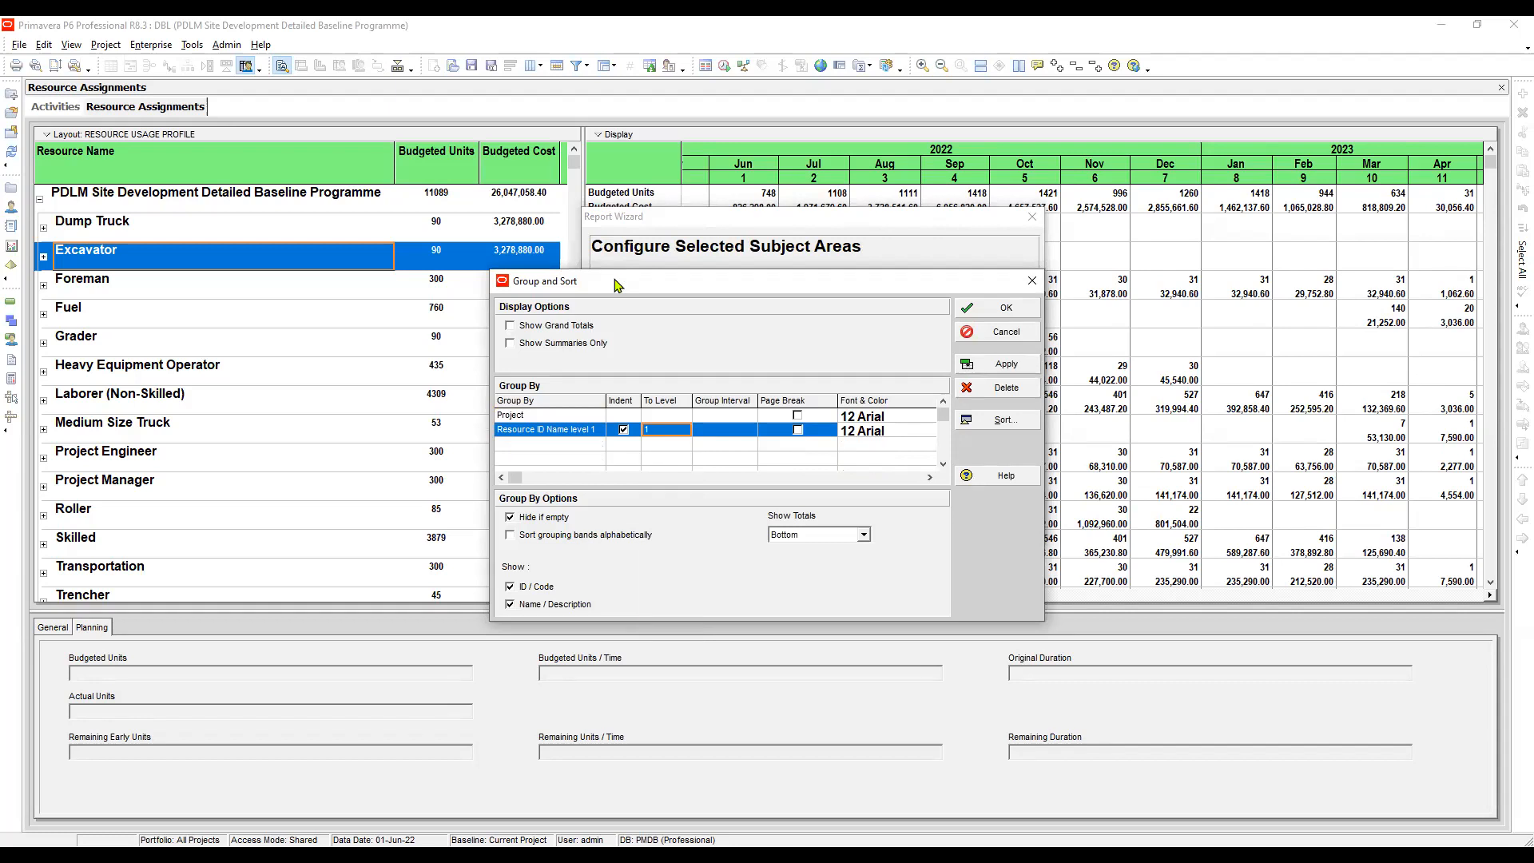
# - Delete the Project grouping band and confirm the group and sort settings
pyautogui.click(558, 419)
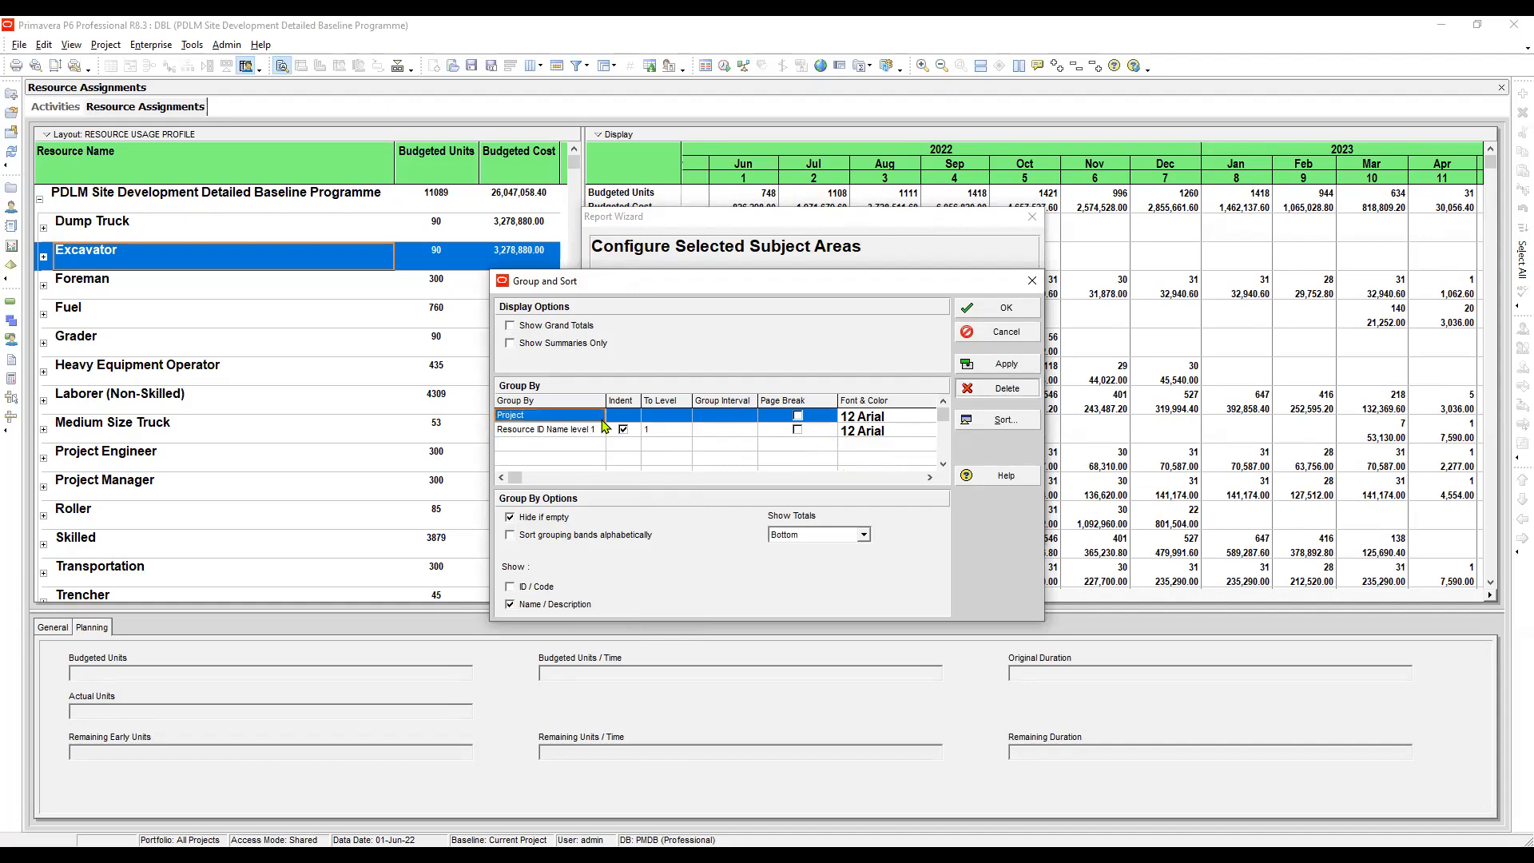
pyautogui.press('Delete')
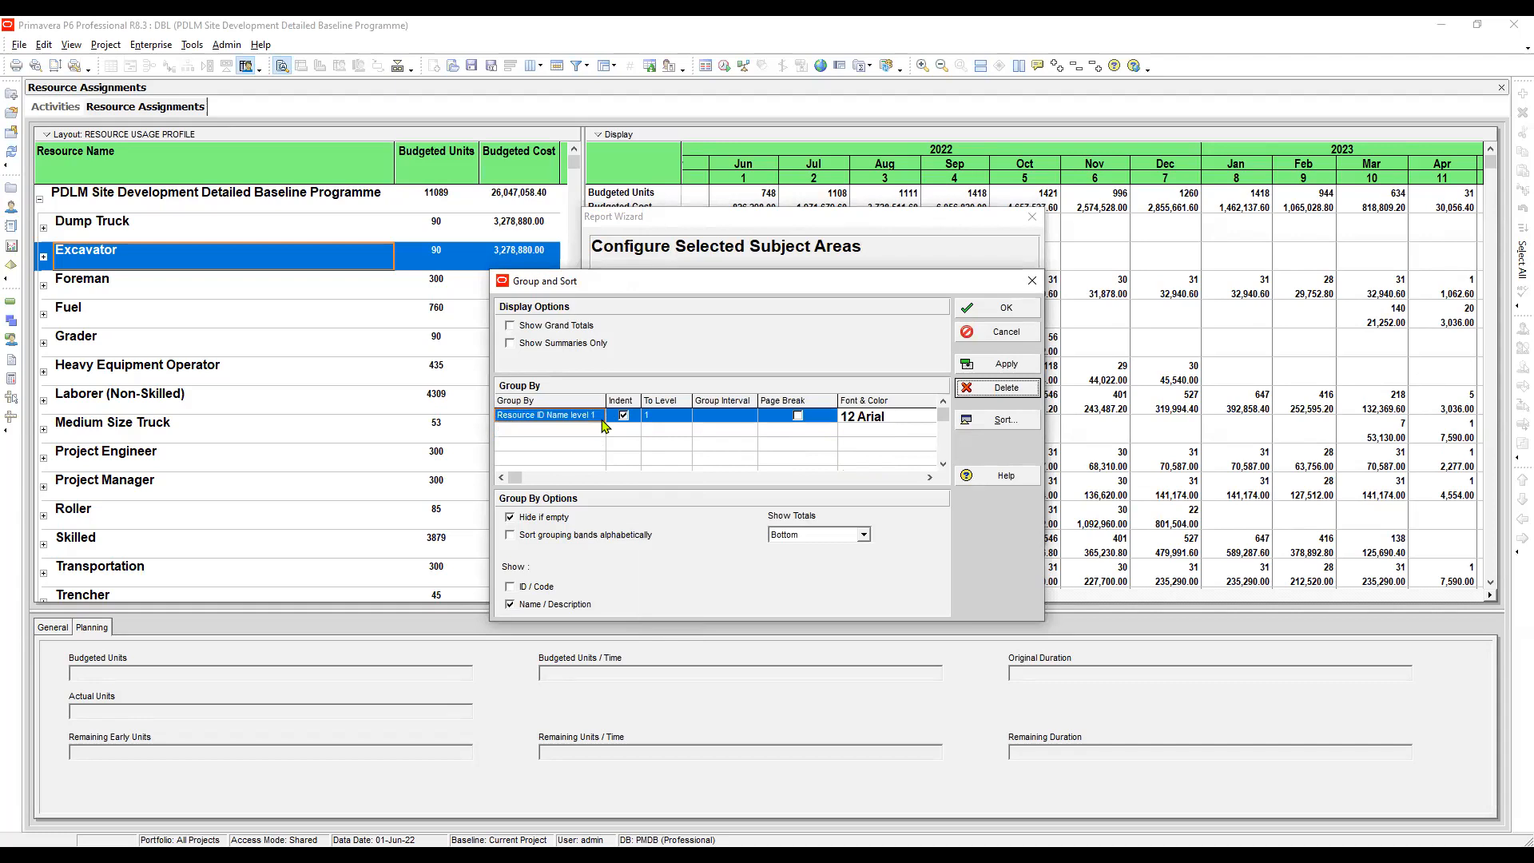
pyautogui.hotkey('shift', 'Tab')
pyautogui.press('Return')
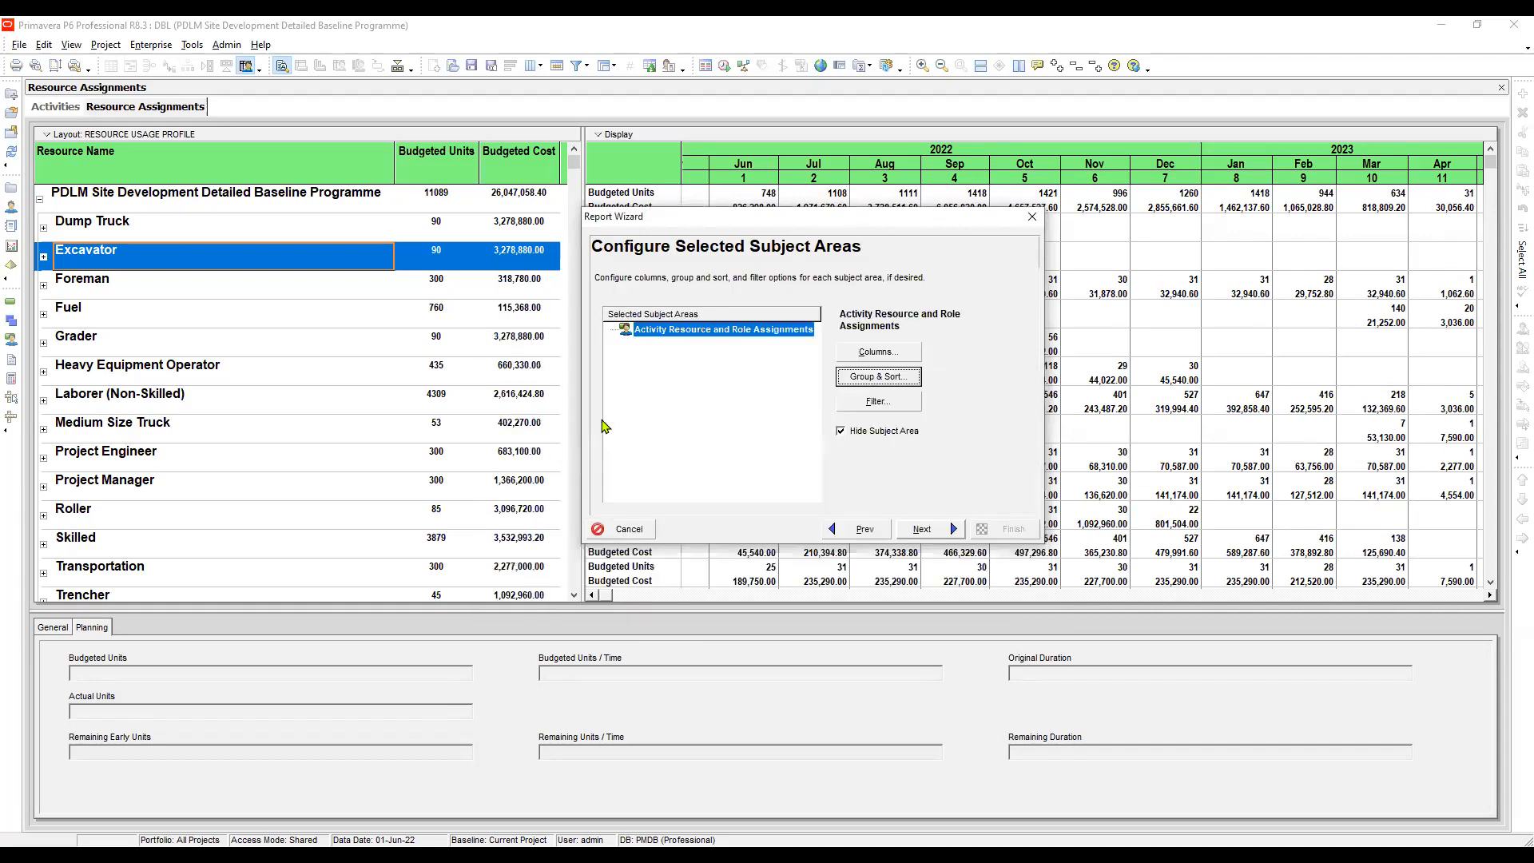
# - Advance to the end of the wizard and run the report as a print preview
pyautogui.hotkey('alt', 'n')
pyautogui.hotkey('alt', 'n')
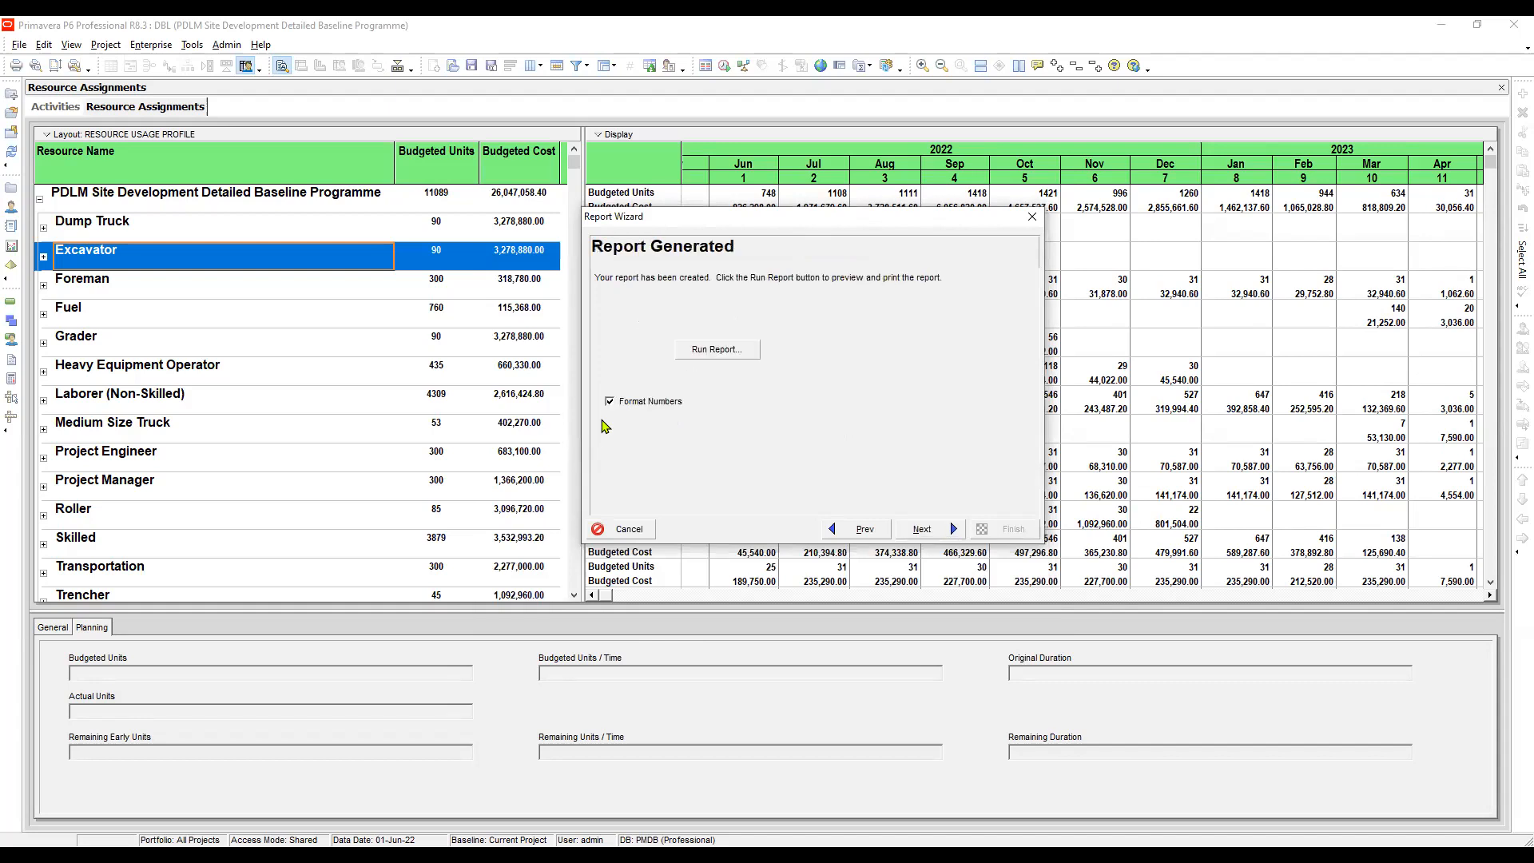
pyautogui.press('Tab')
pyautogui.press('Return')
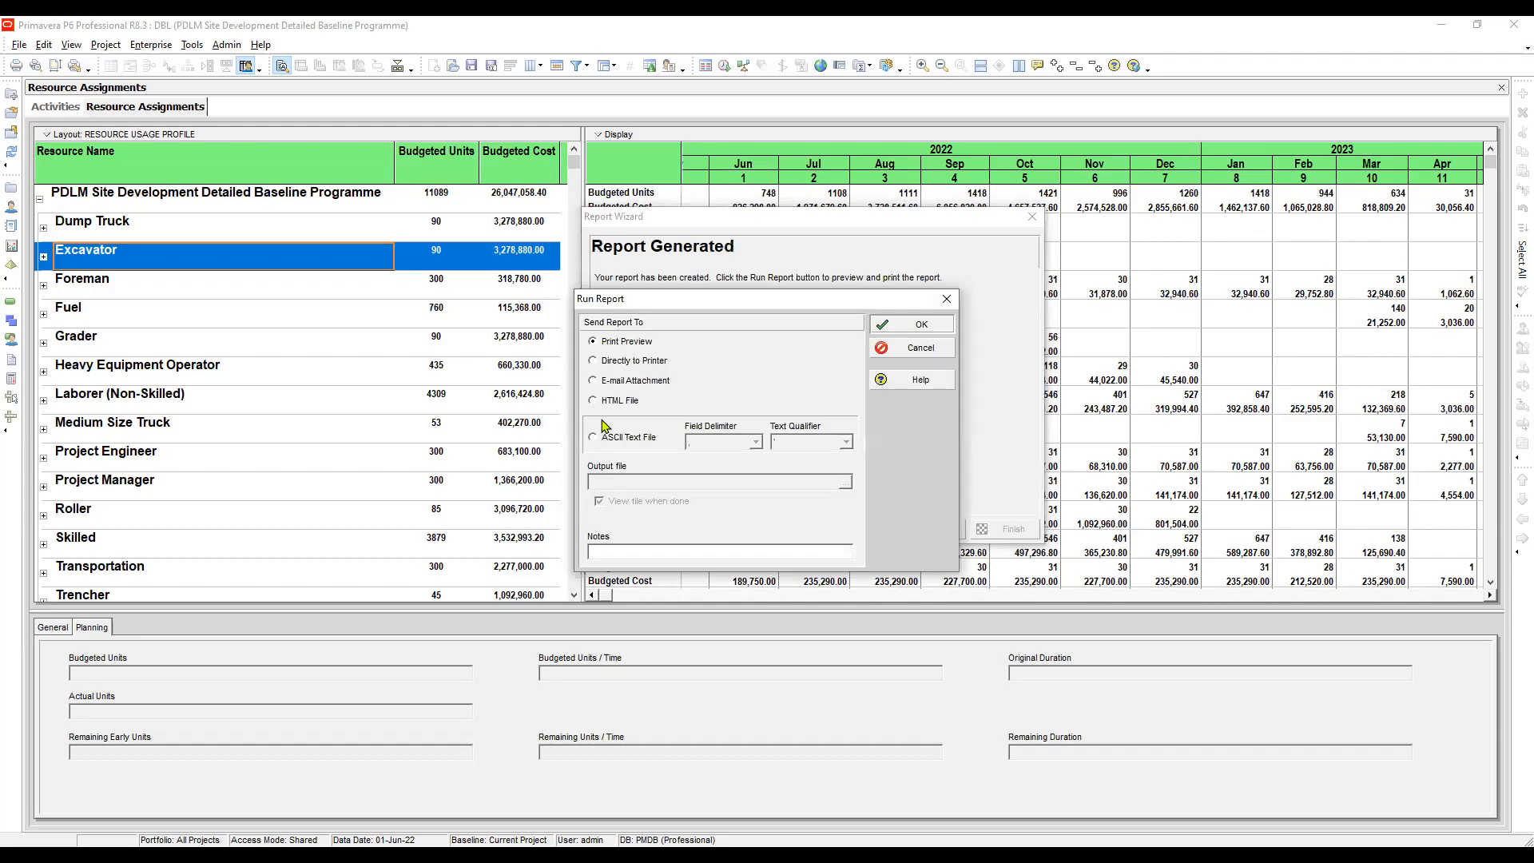
pyautogui.press('Return')
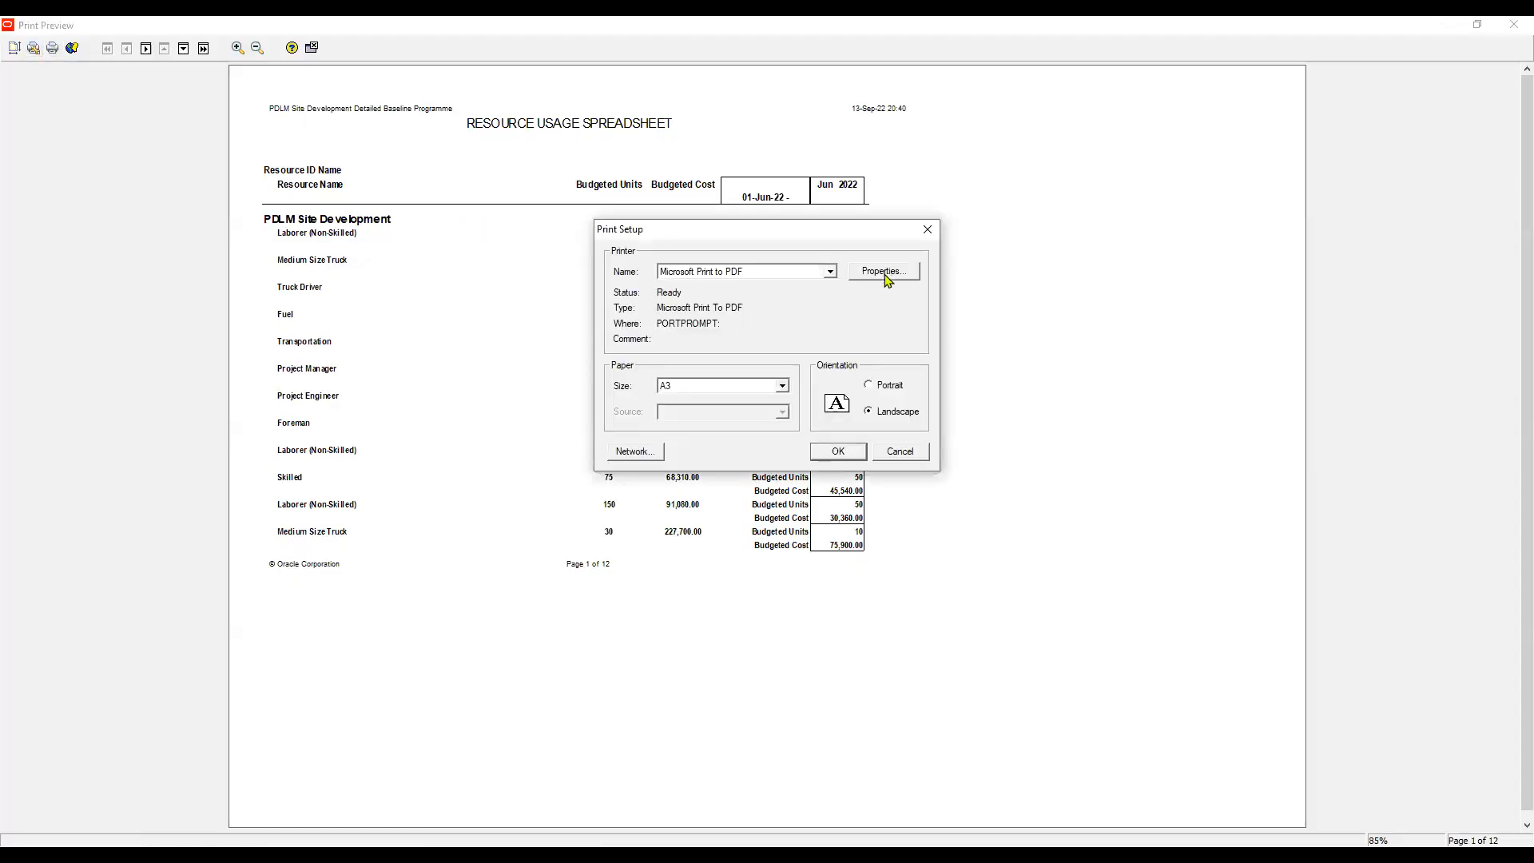
# - Adjust the Microsoft Print to PDF printer properties and confirm the A3 landscape print setup
pyautogui.click(884, 271)
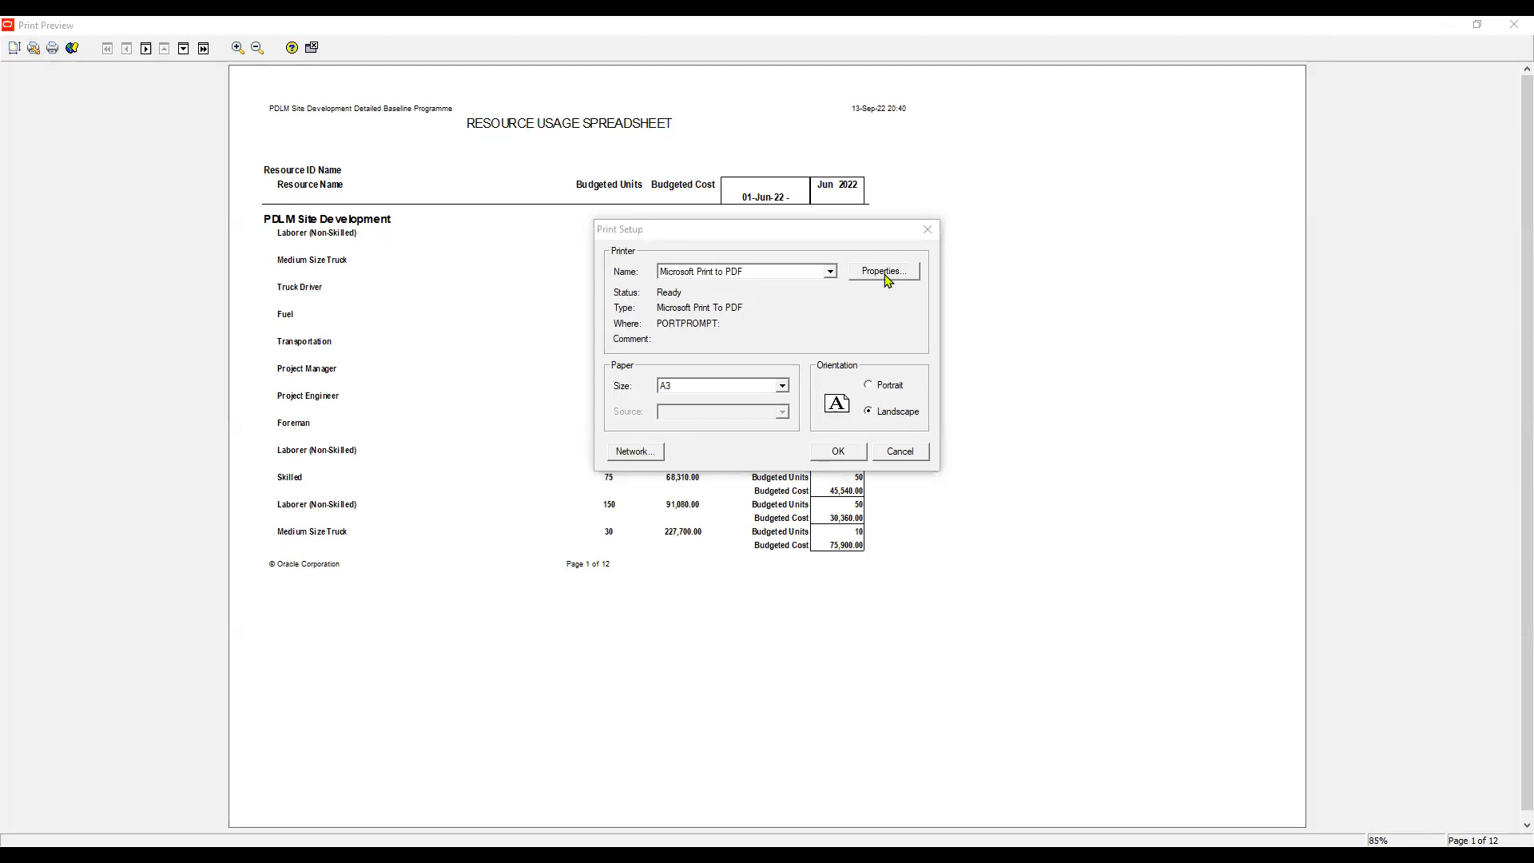
pyautogui.click(799, 350)
pyautogui.click(787, 364)
pyautogui.click(776, 317)
pyautogui.click(709, 333)
pyautogui.press('Return')
pyautogui.click(838, 452)
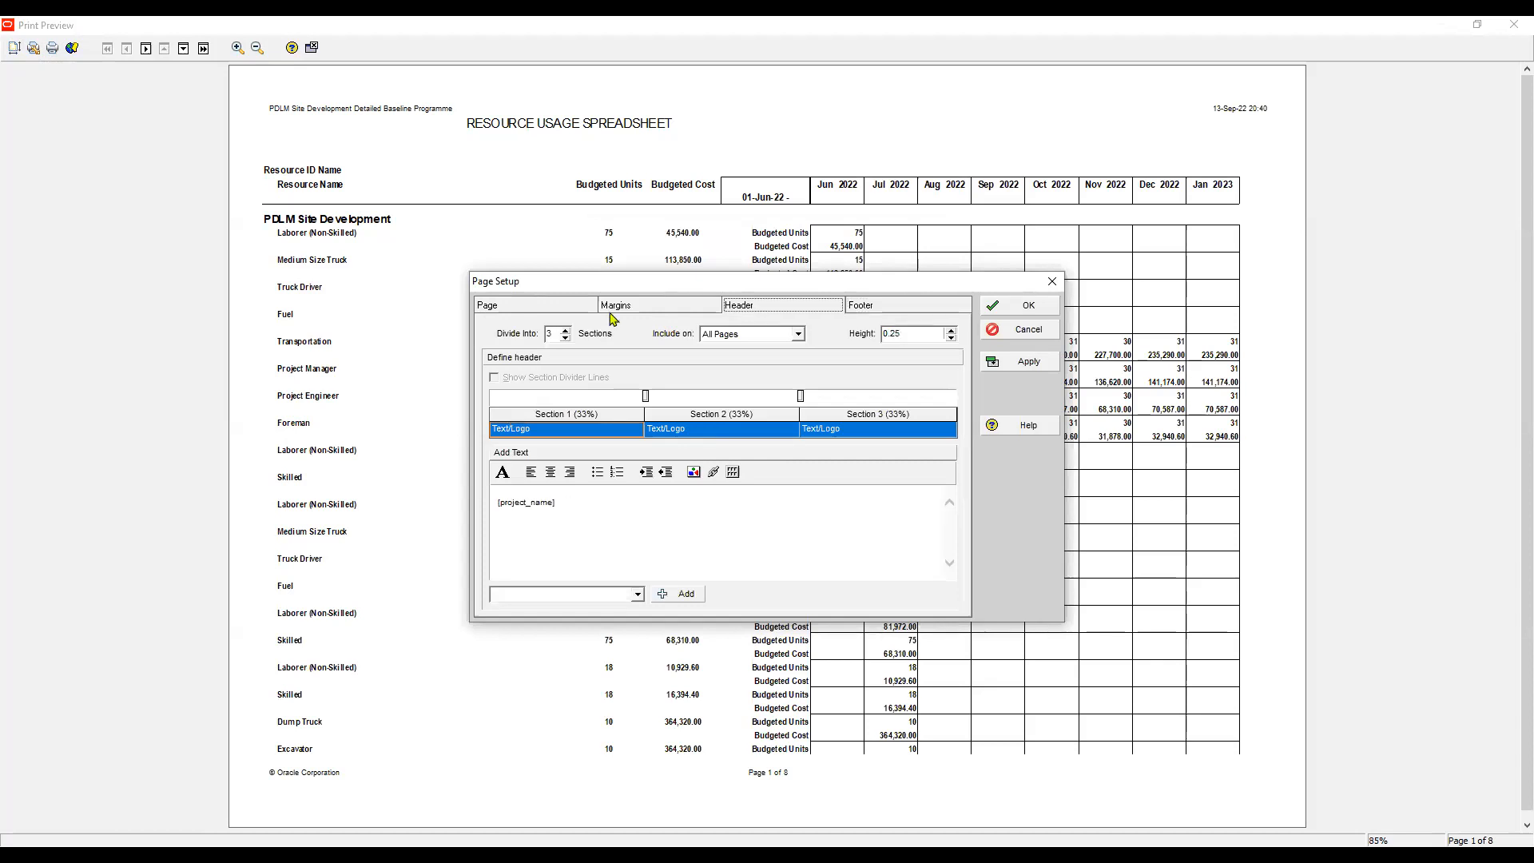
# - Set the page scaling to adjust to 85% of normal size, apply it and close page setup
pyautogui.click(525, 307)
pyautogui.click(512, 436)
pyautogui.press('Tab')
pyautogui.write('85')
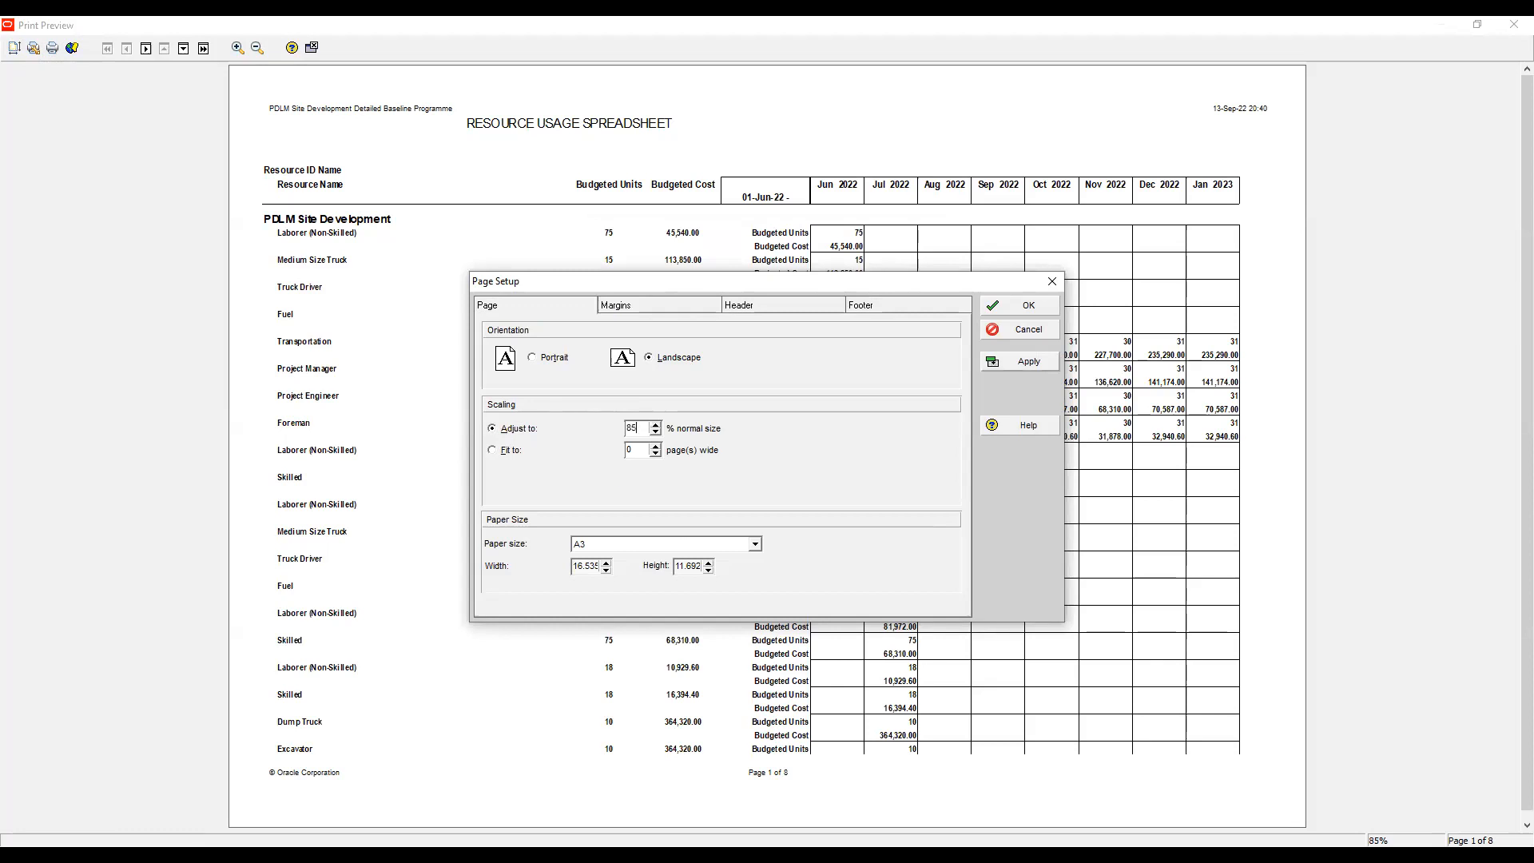
pyautogui.click(1029, 362)
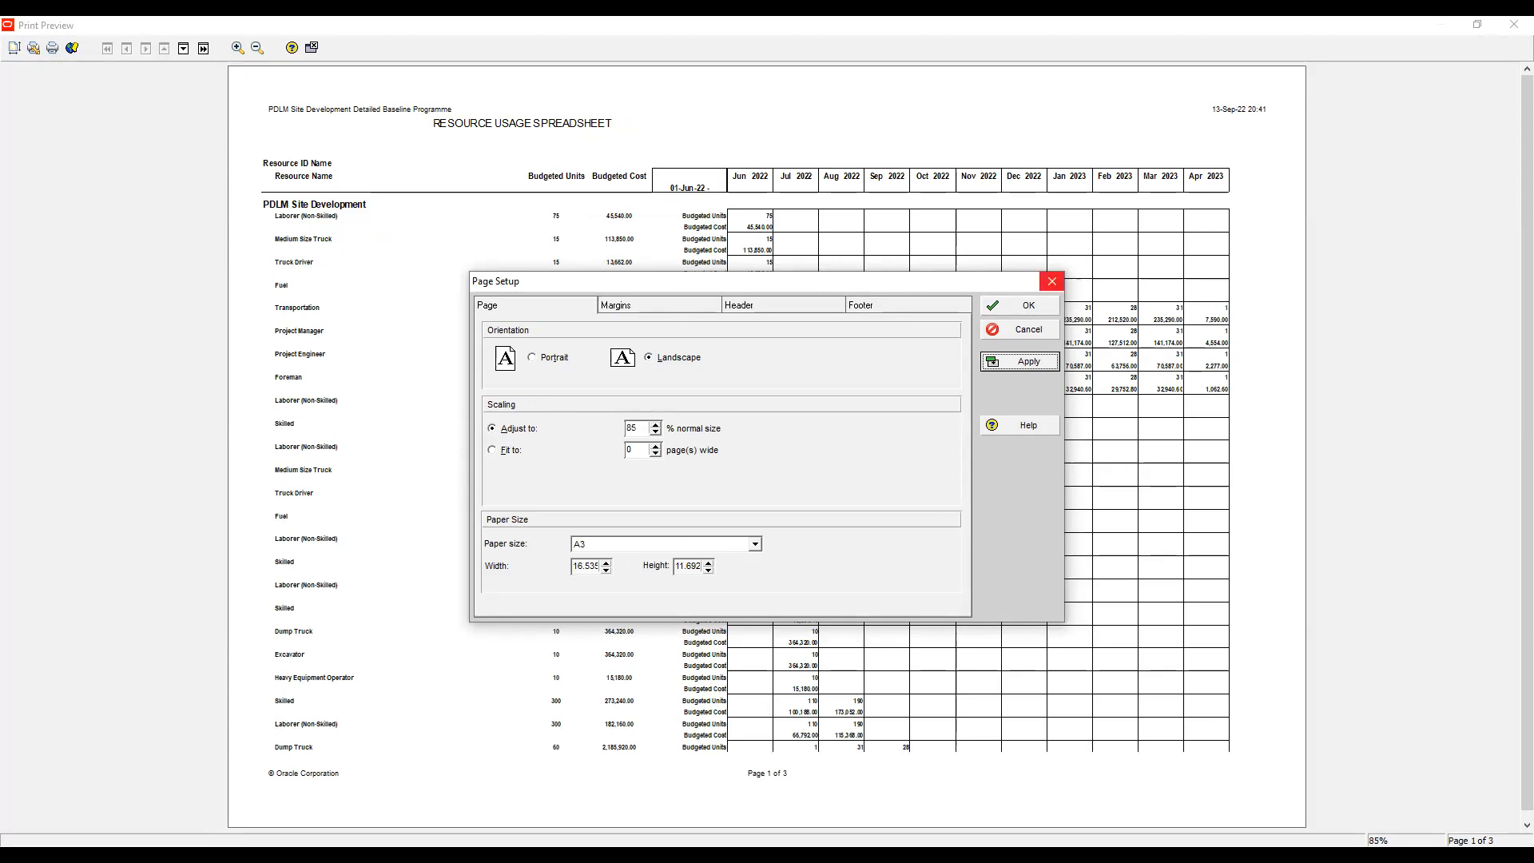
pyautogui.click(1052, 281)
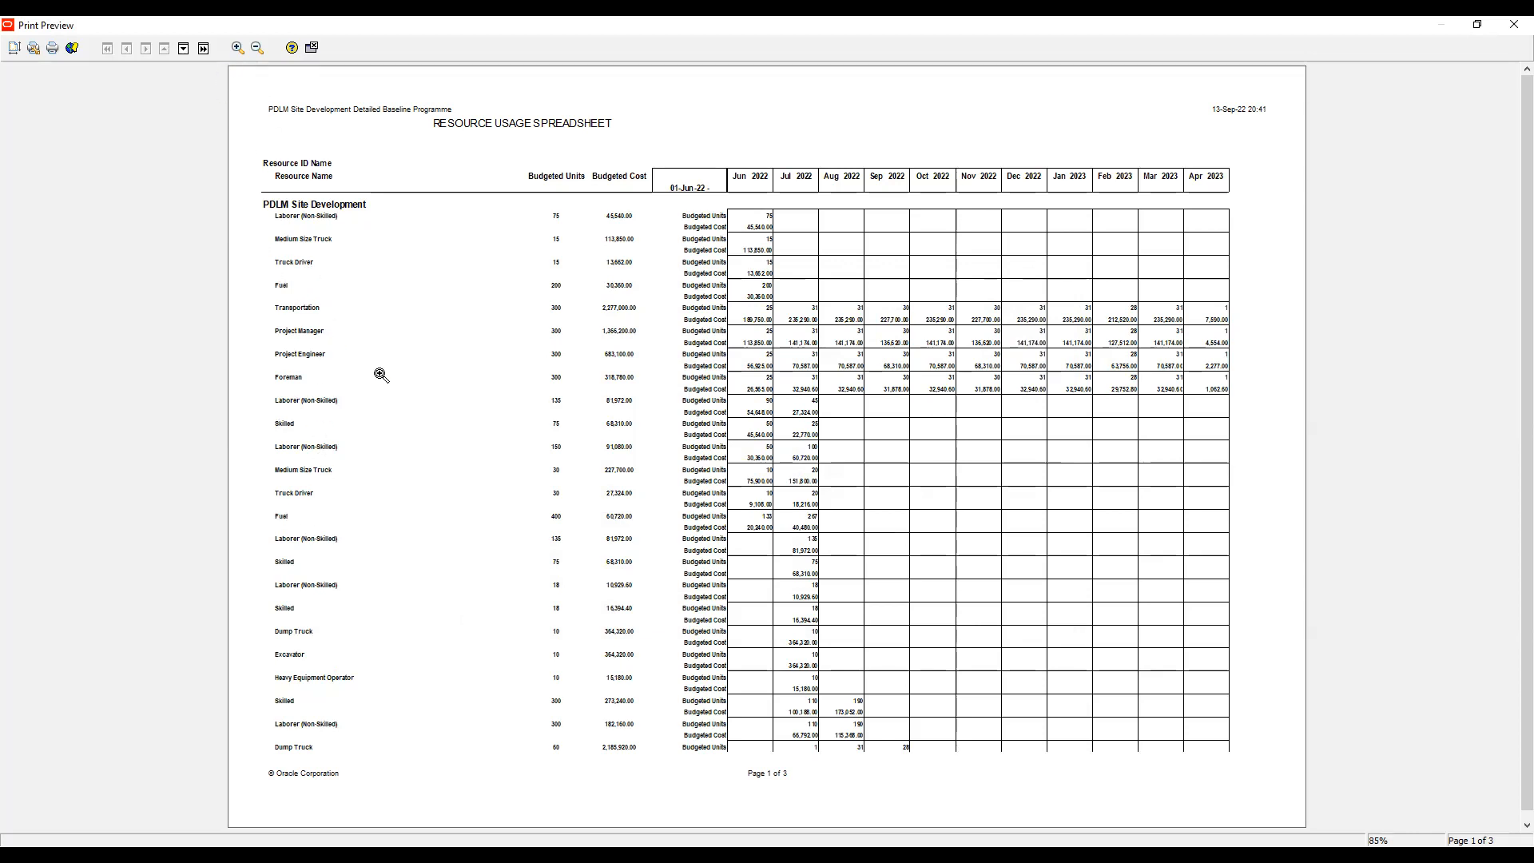
# - Close the preview and step back through the wizard to the subject area configuration
pyautogui.scroll(-2, 380, 374)
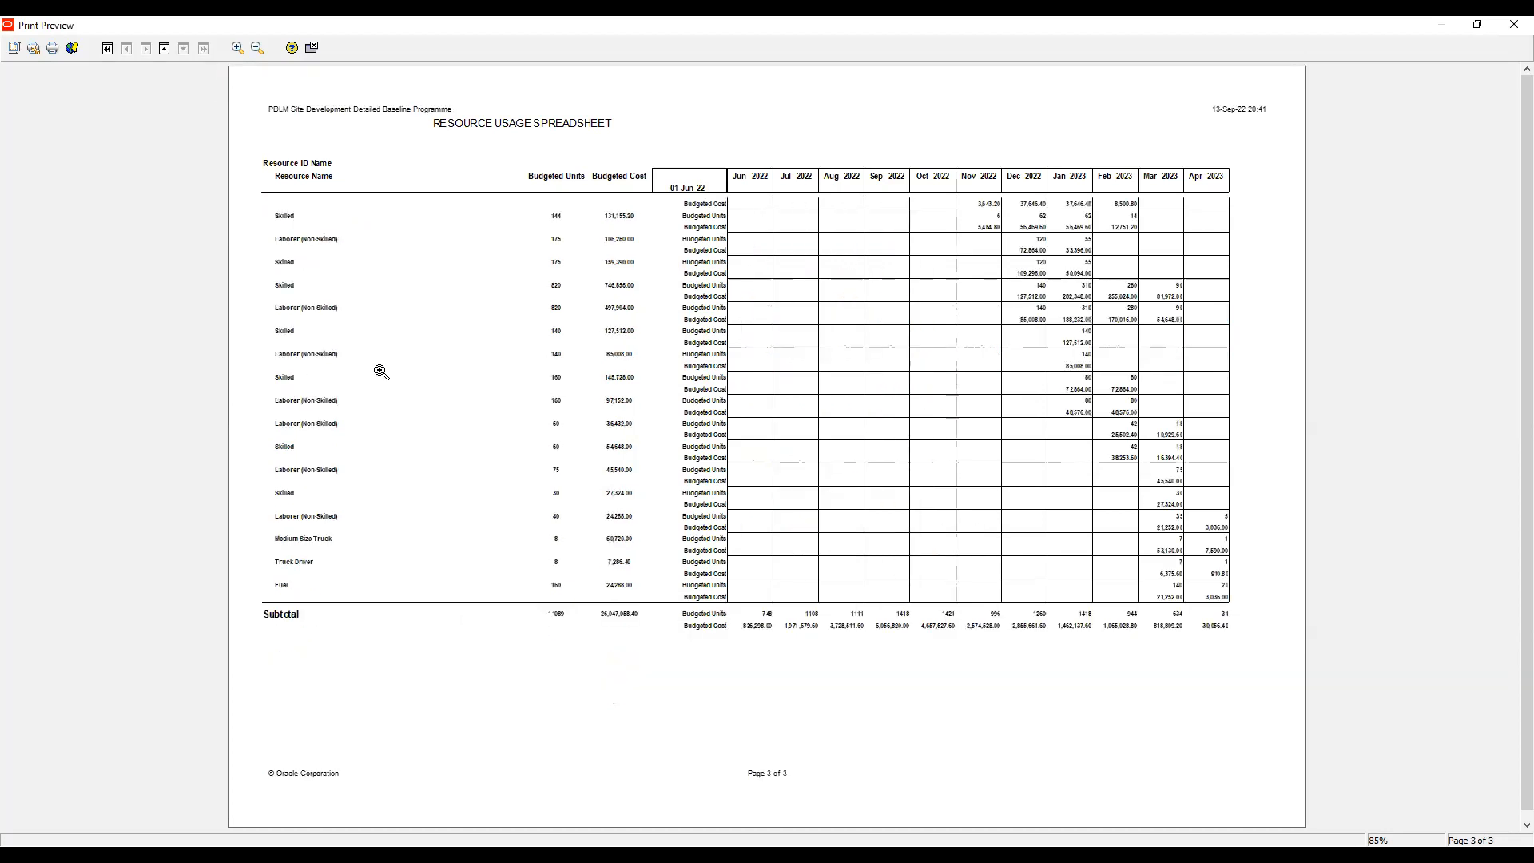
pyautogui.scroll(2, 380, 372)
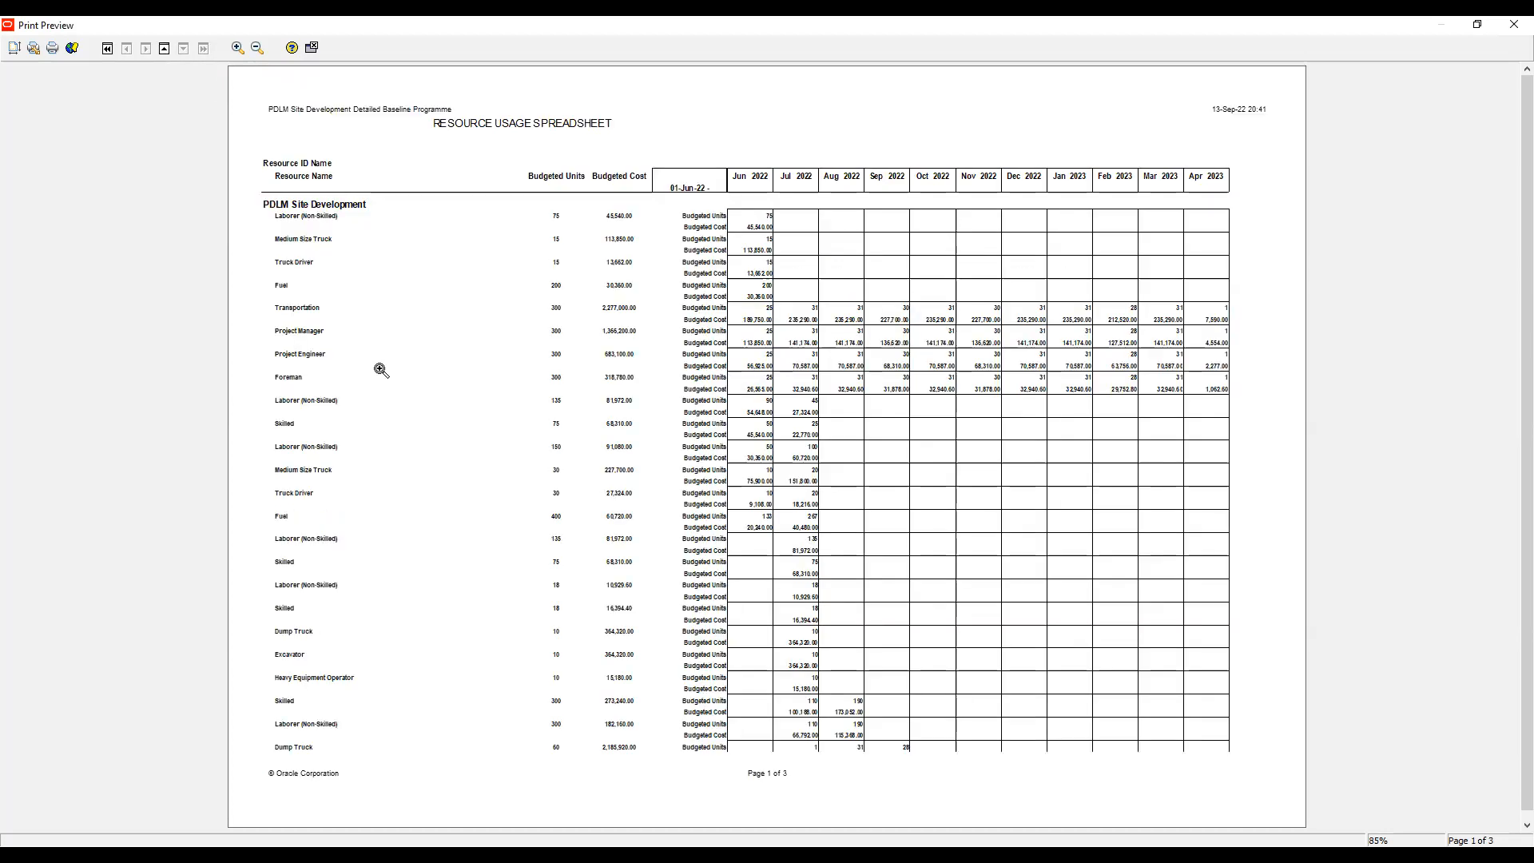
pyautogui.click(312, 48)
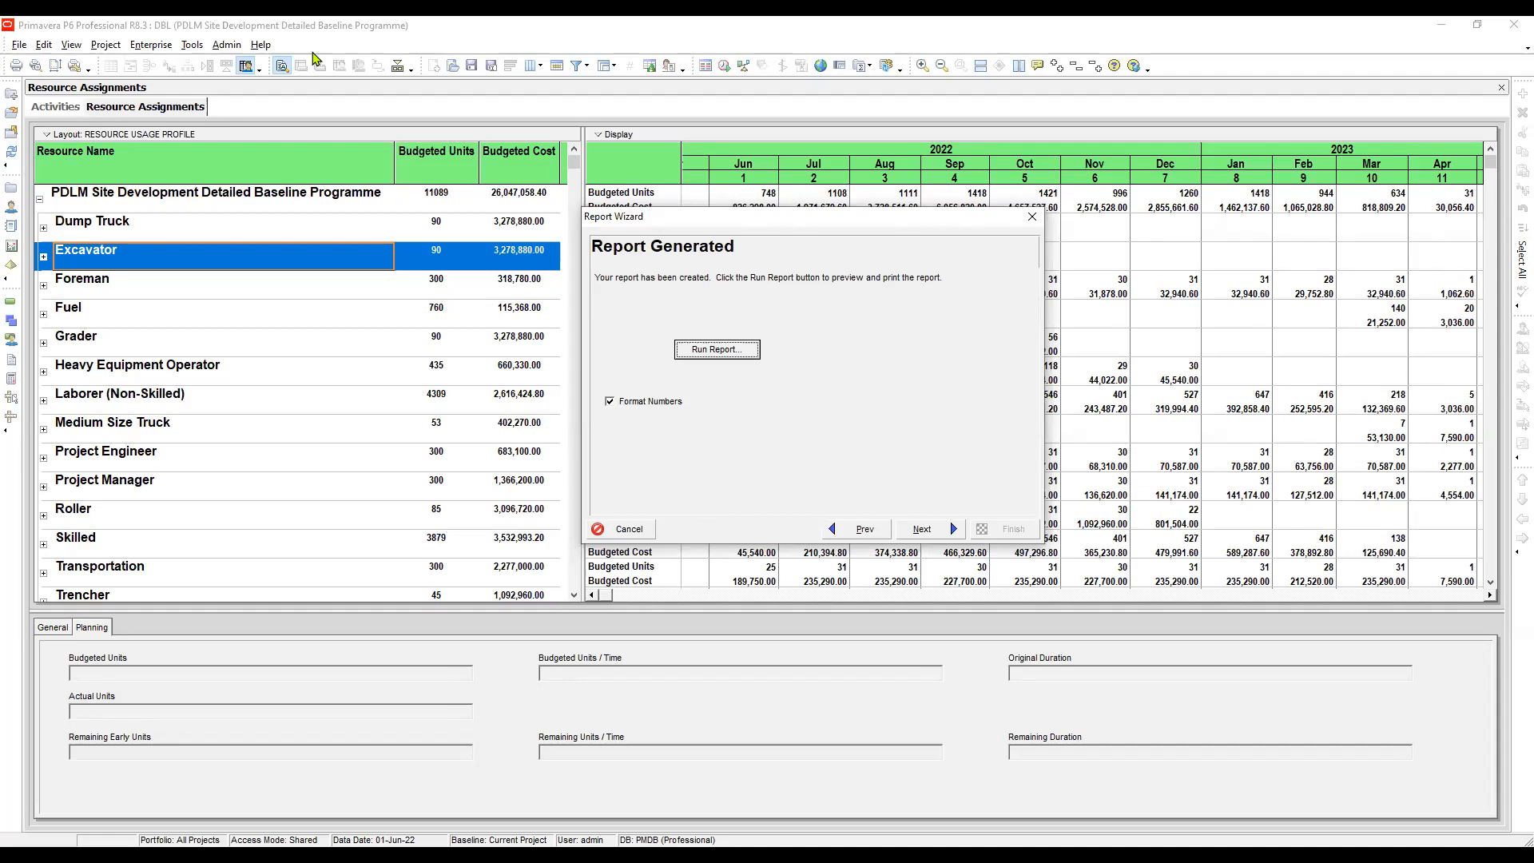
pyautogui.hotkey('alt', 'p')
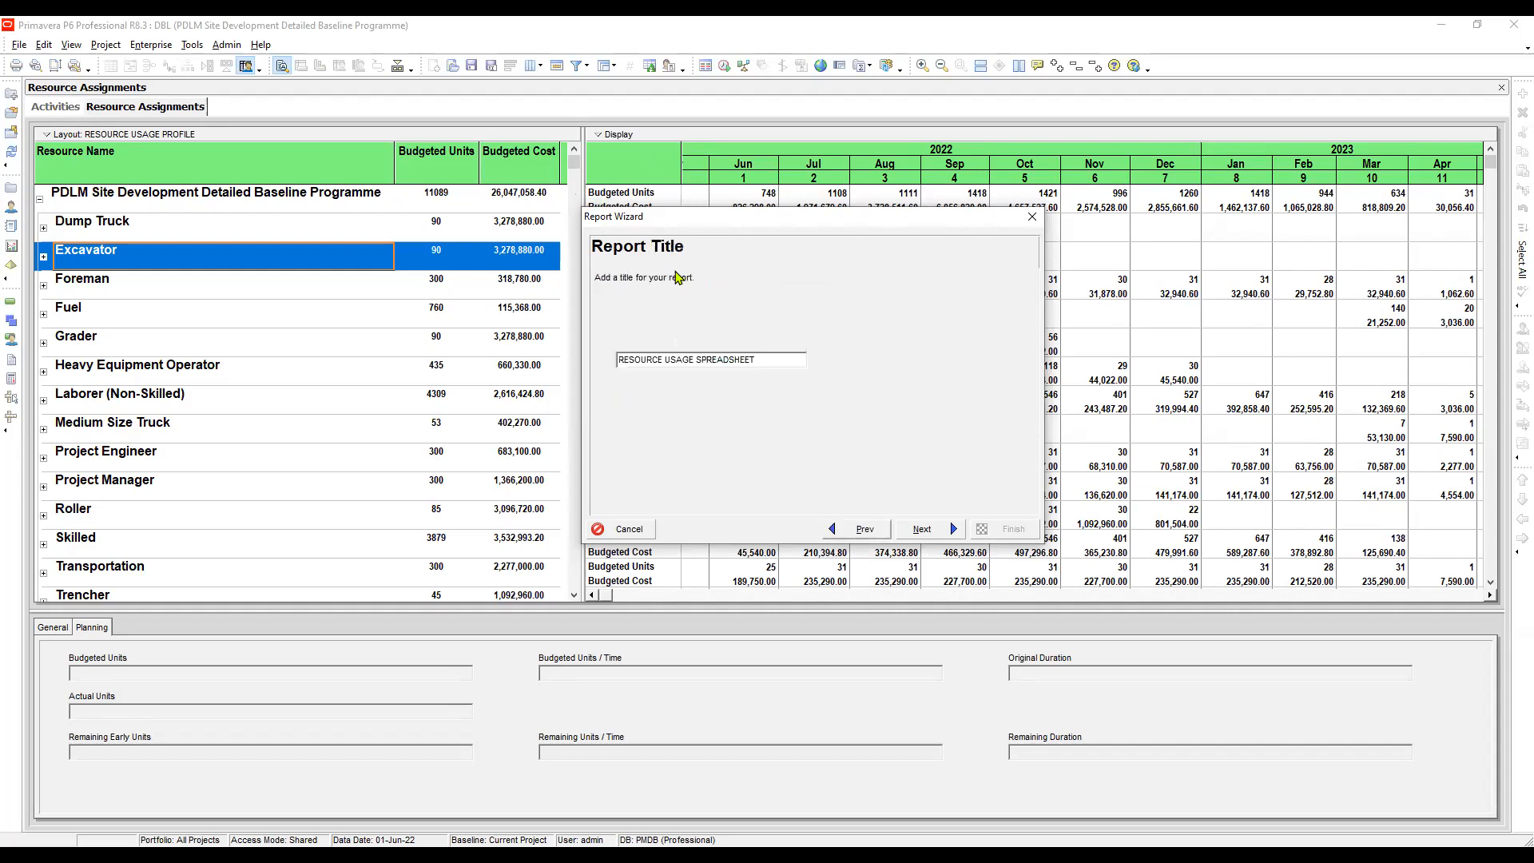
pyautogui.hotkey('alt', 'p')
pyautogui.hotkey('alt', 'p')
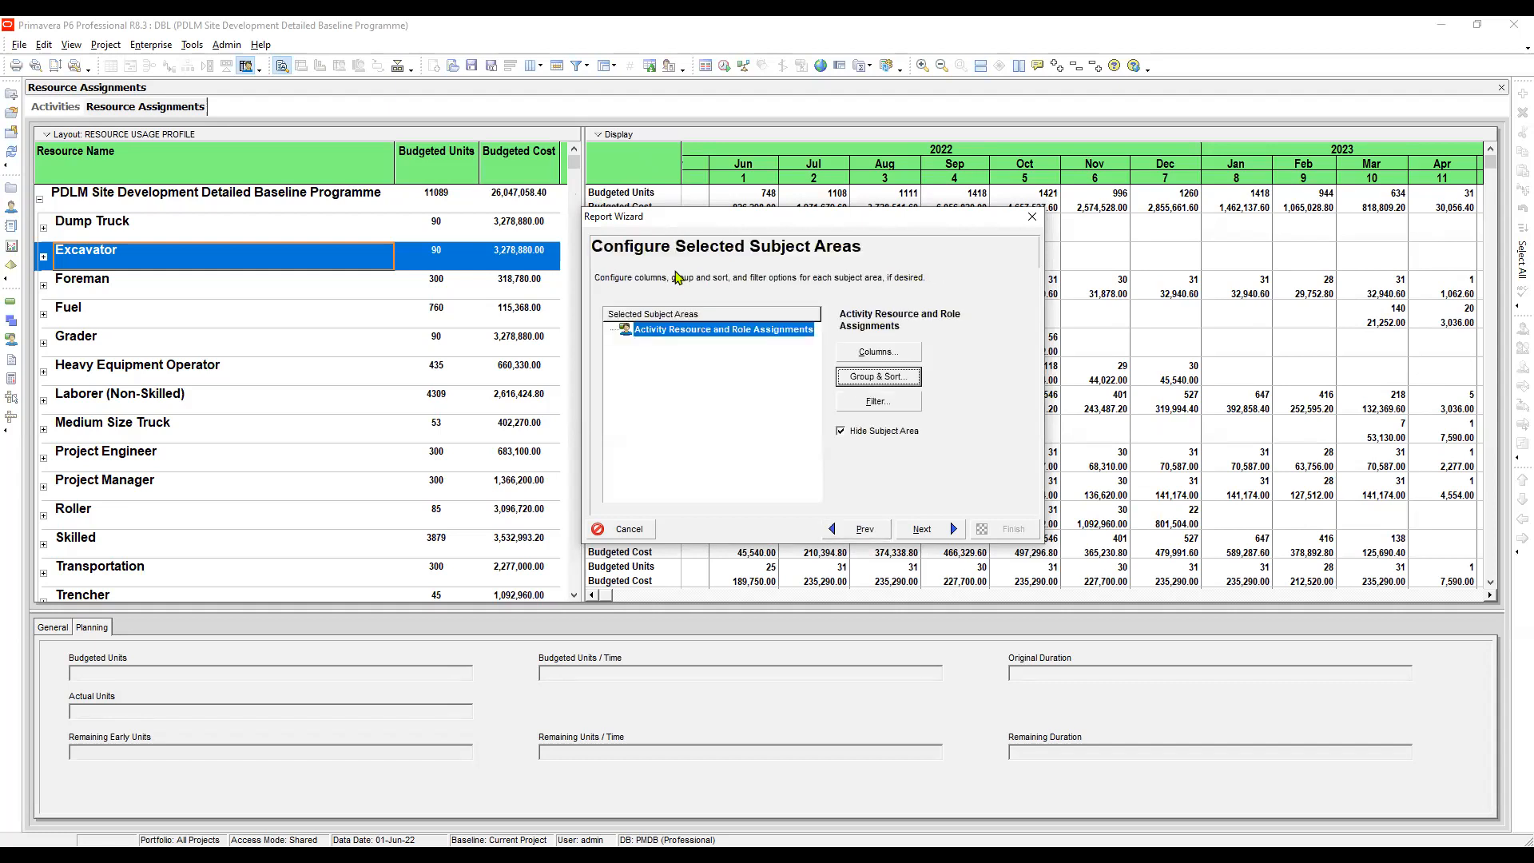
# - Turn on Show Summaries Only and set Show Totals to None in the group and sort settings
pyautogui.click(879, 376)
pyautogui.click(519, 344)
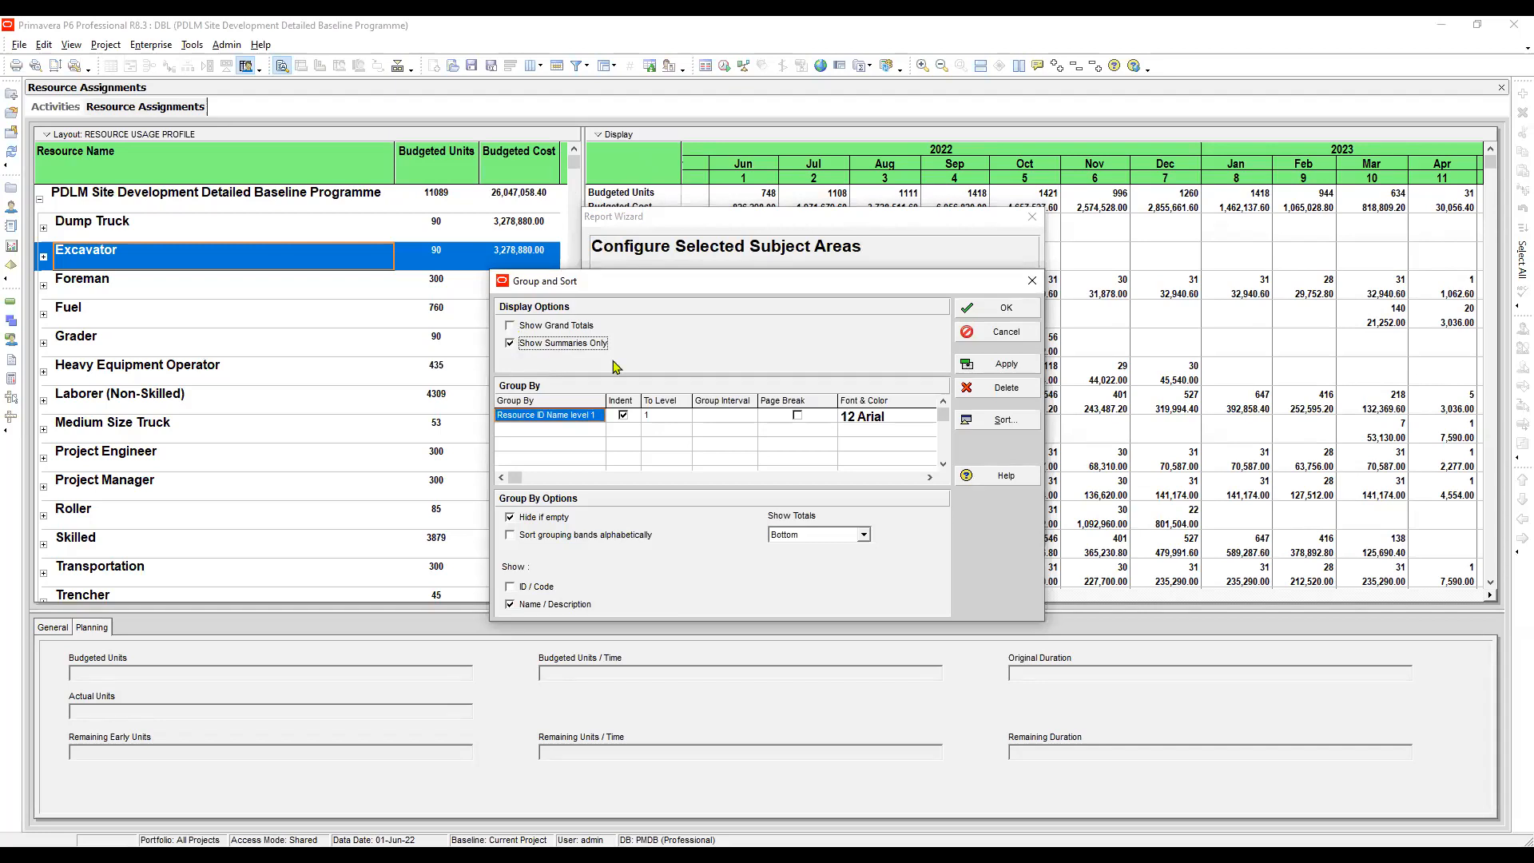
pyautogui.hotkey('alt', 'Down')
pyautogui.press('Up')
pyautogui.press('Up')
pyautogui.press('Return')
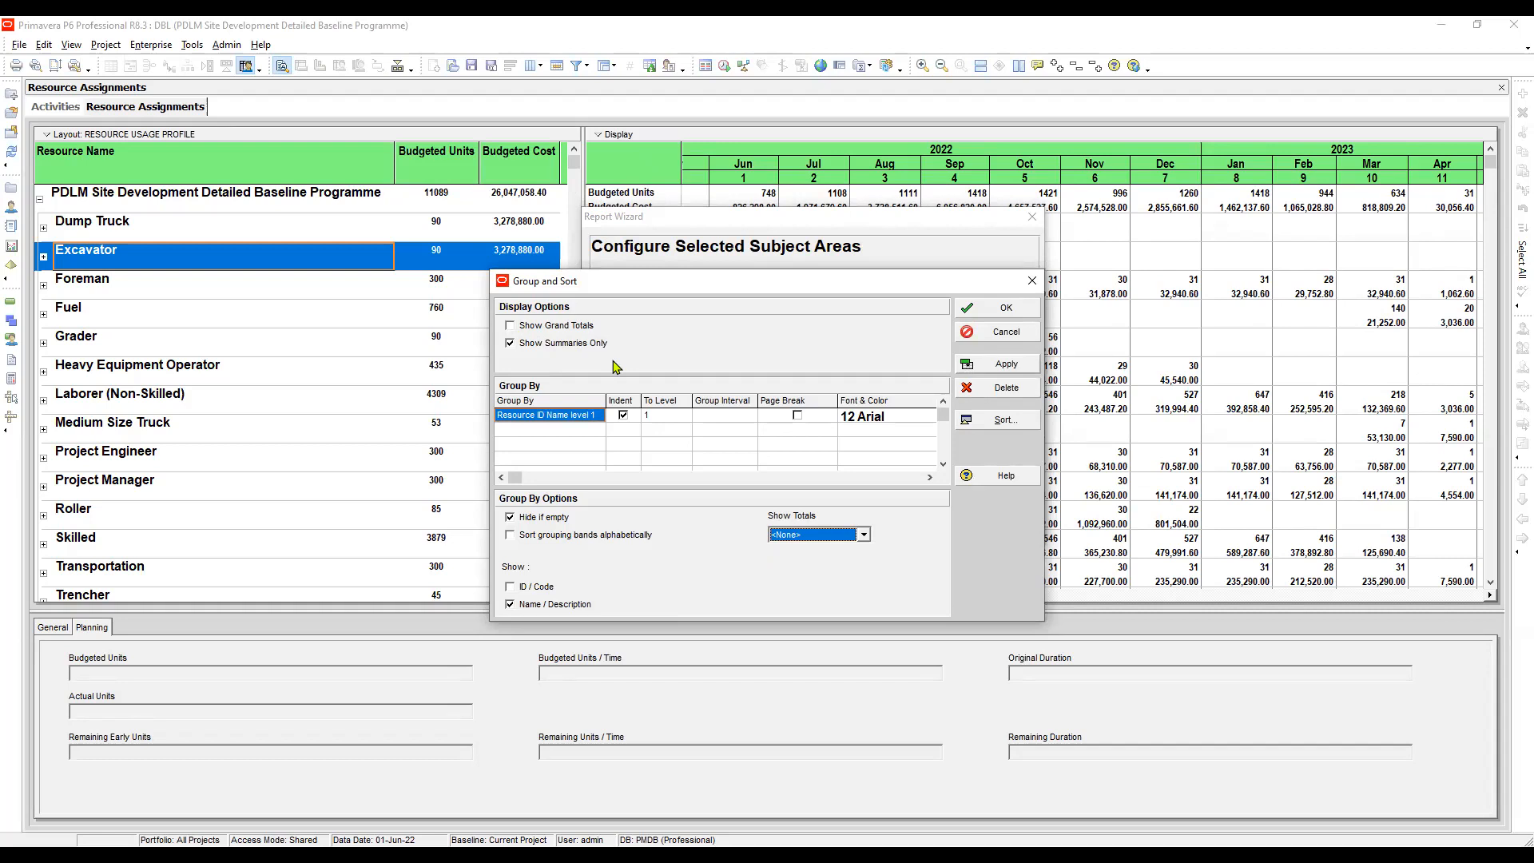
pyautogui.click(616, 367)
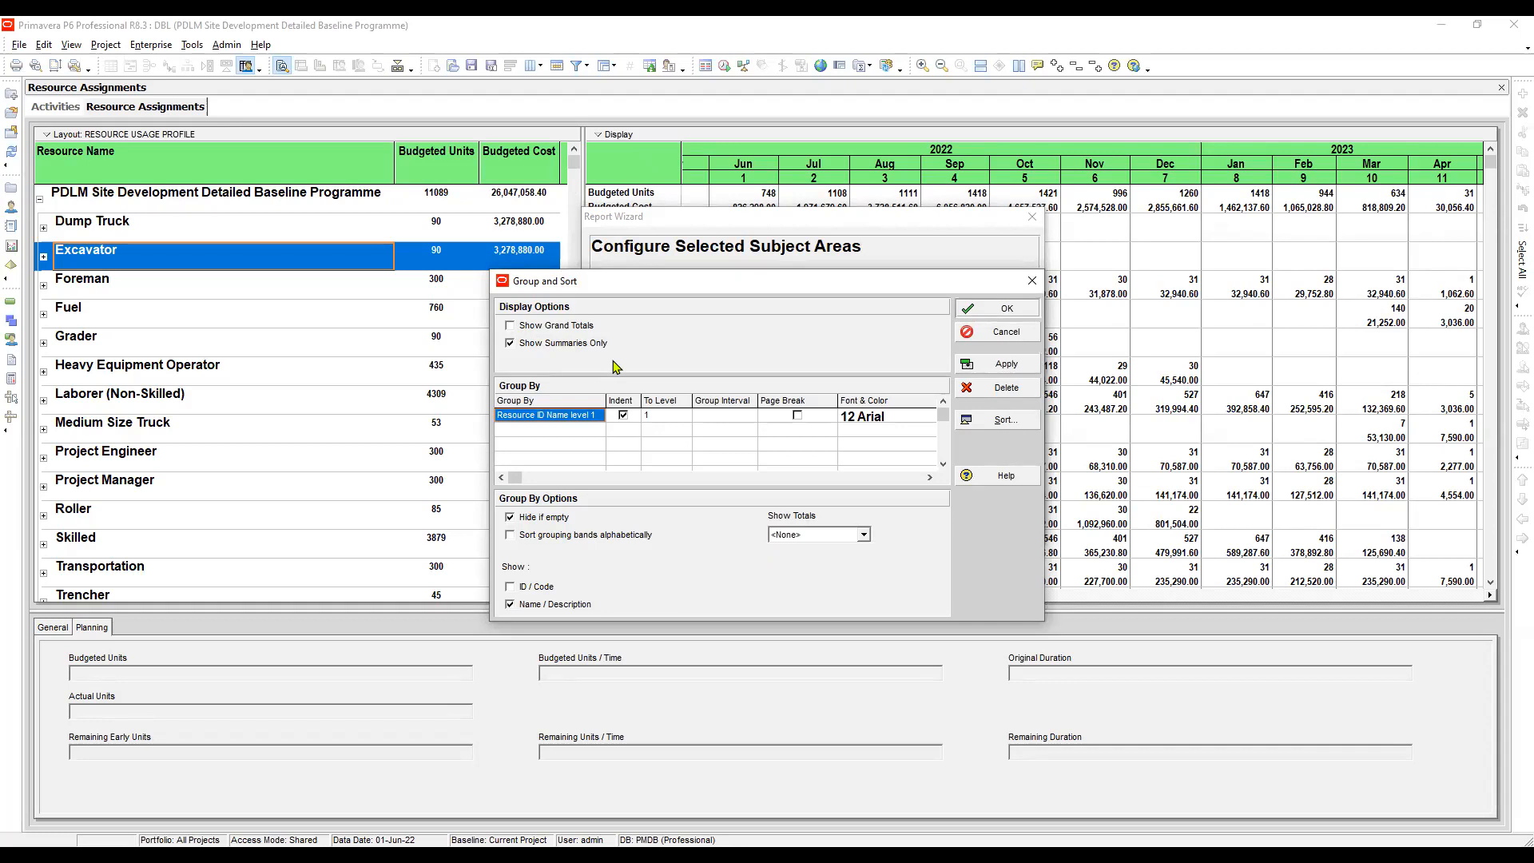
pyautogui.press('Return')
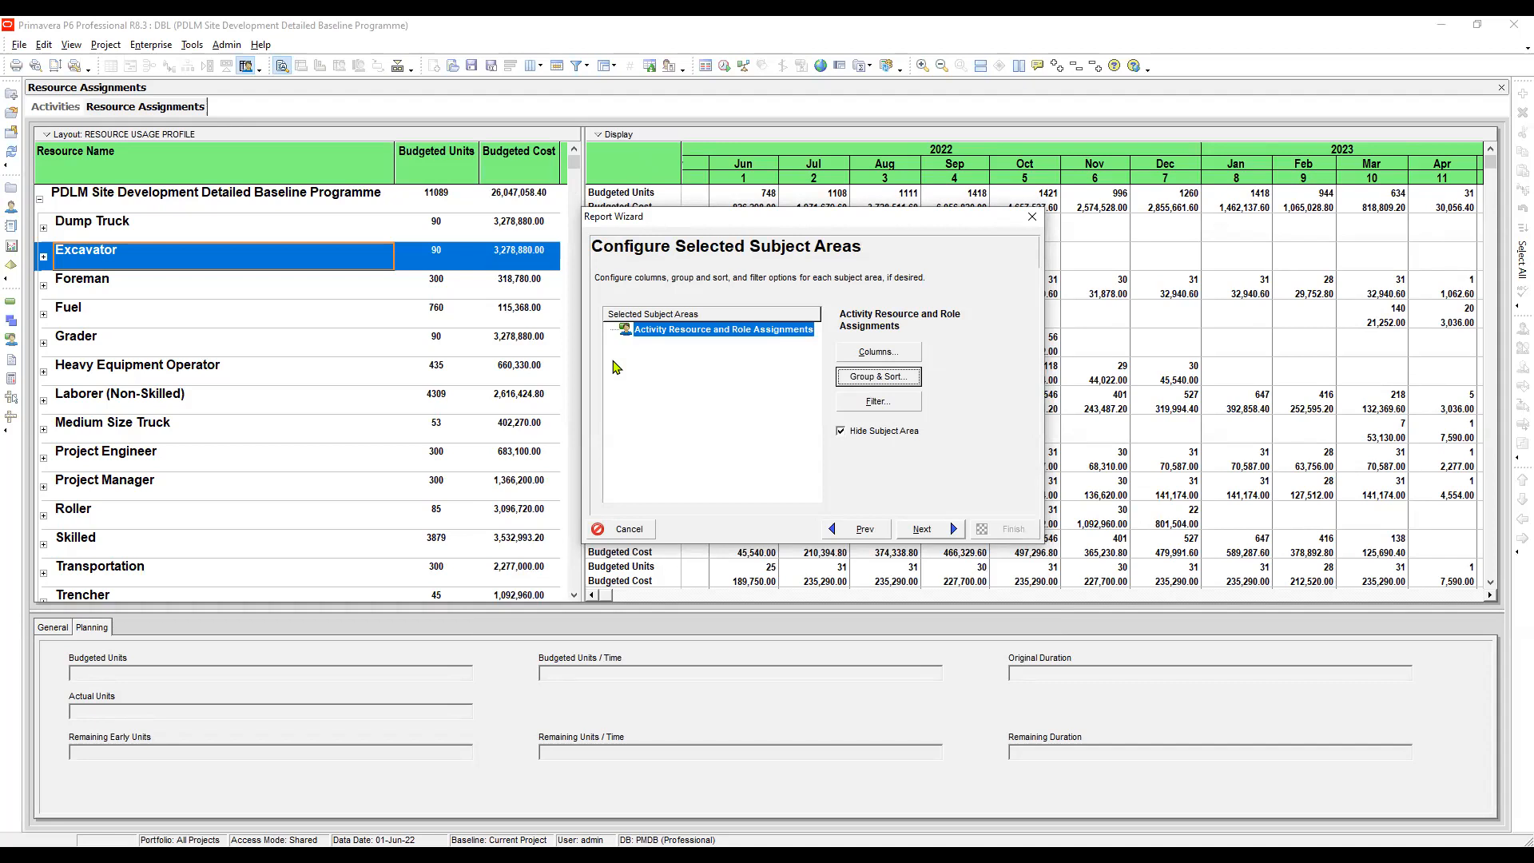
# - Advance through the wizard and run the report again as a print preview
pyautogui.hotkey('alt', 'n')
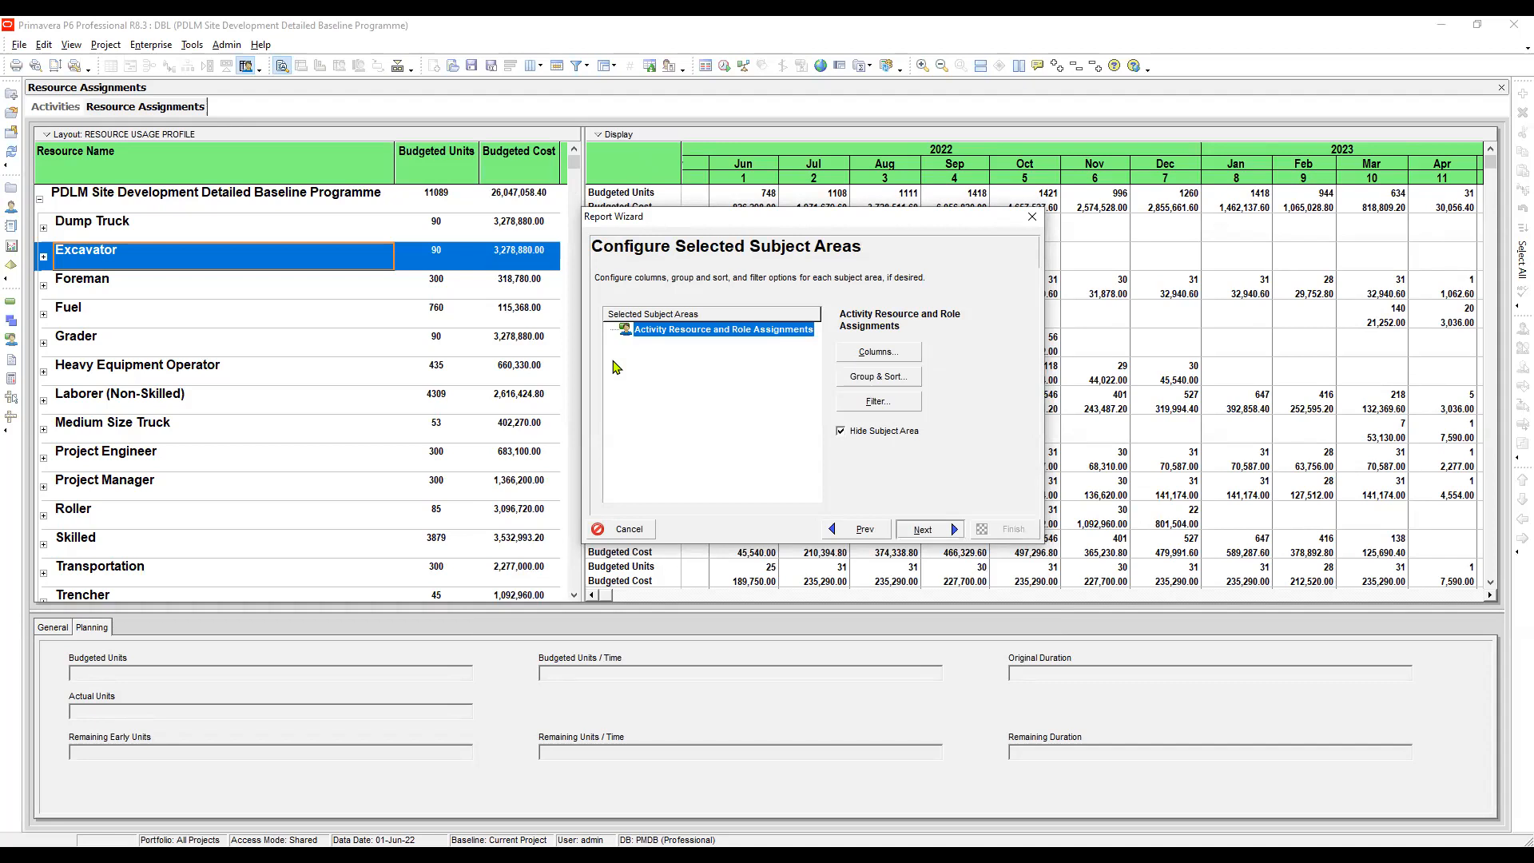
pyautogui.hotkey('alt', 'n')
pyautogui.hotkey('alt', 'n')
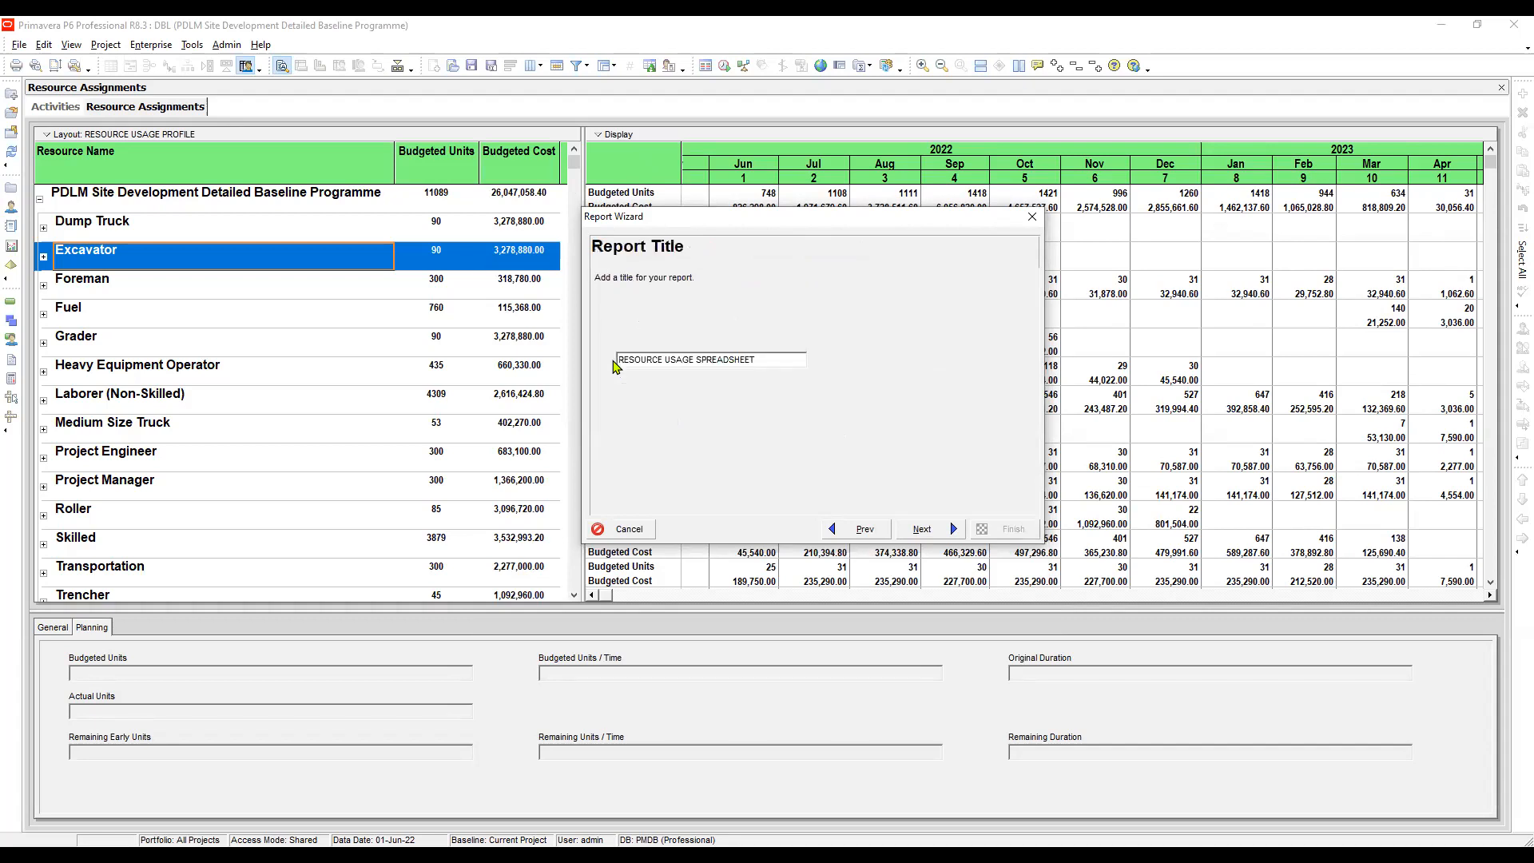
pyautogui.press('Return')
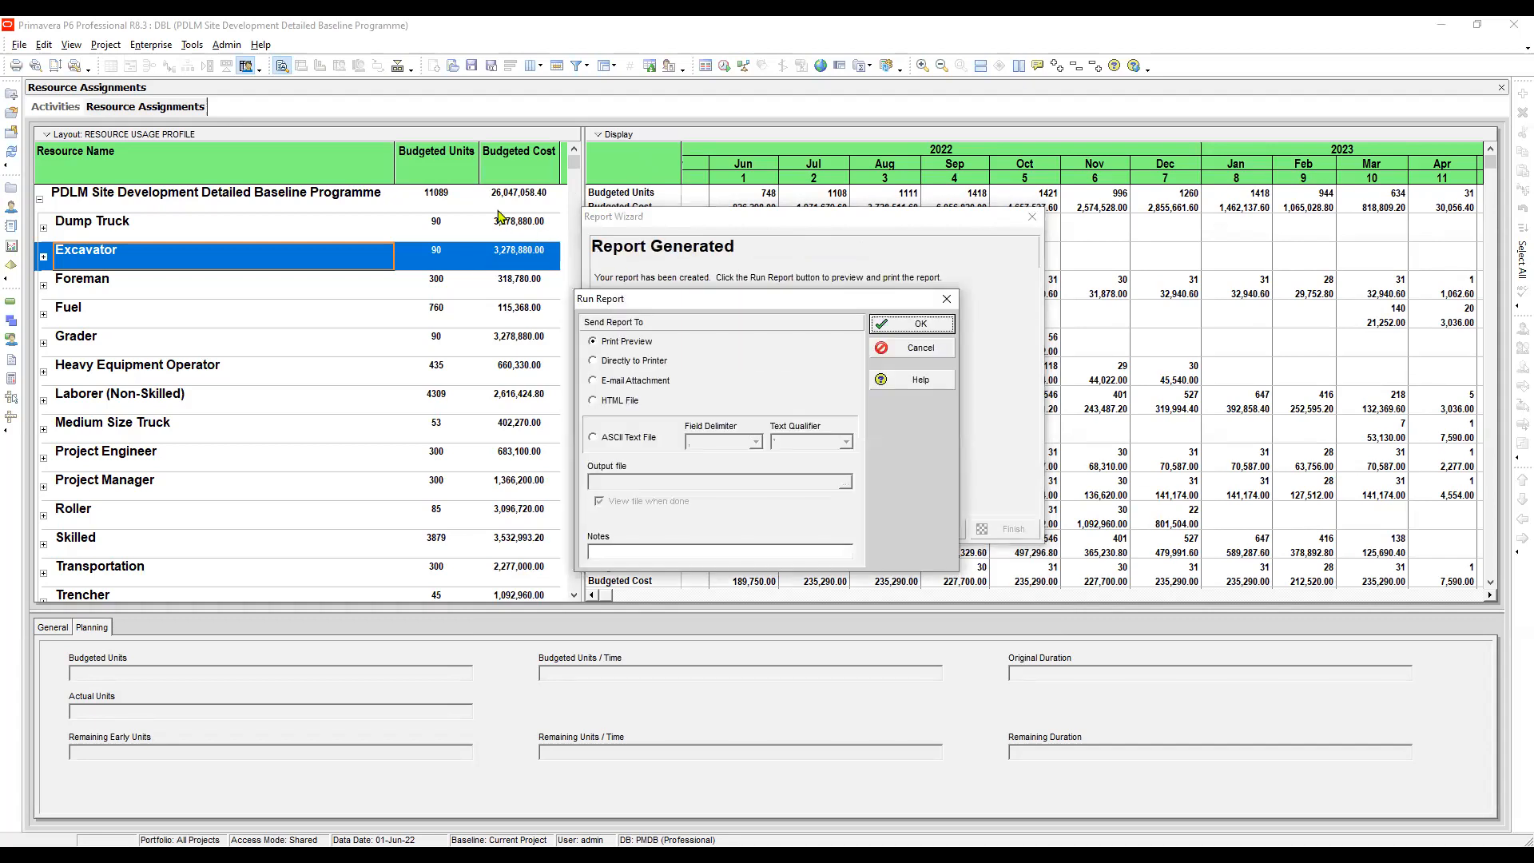
pyautogui.press('Return')
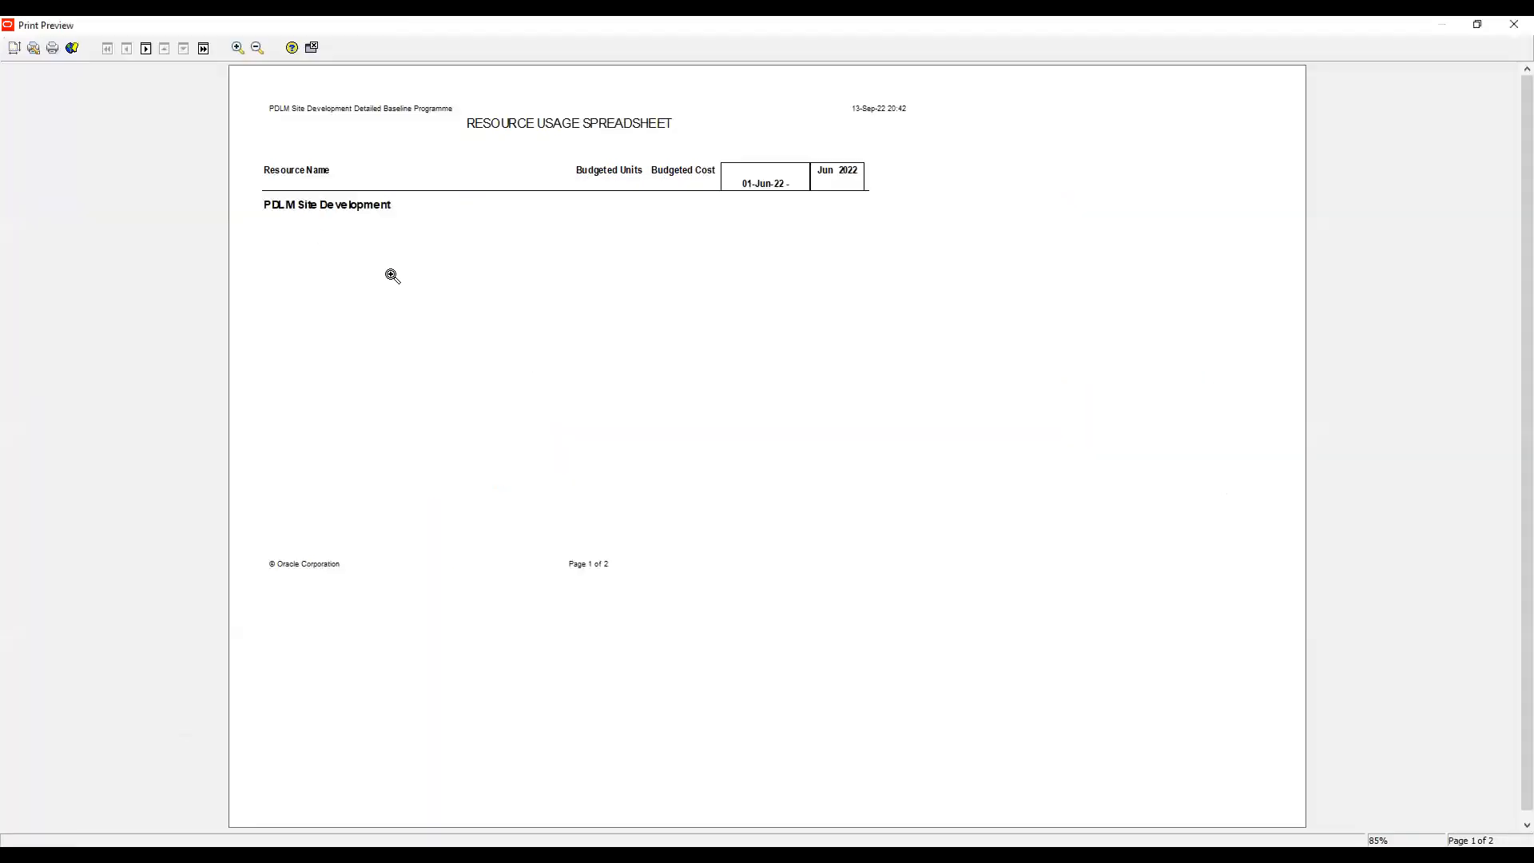
# - Open the print setup for Microsoft Print to PDF and confirm it
pyautogui.click(35, 48)
pyautogui.click(886, 271)
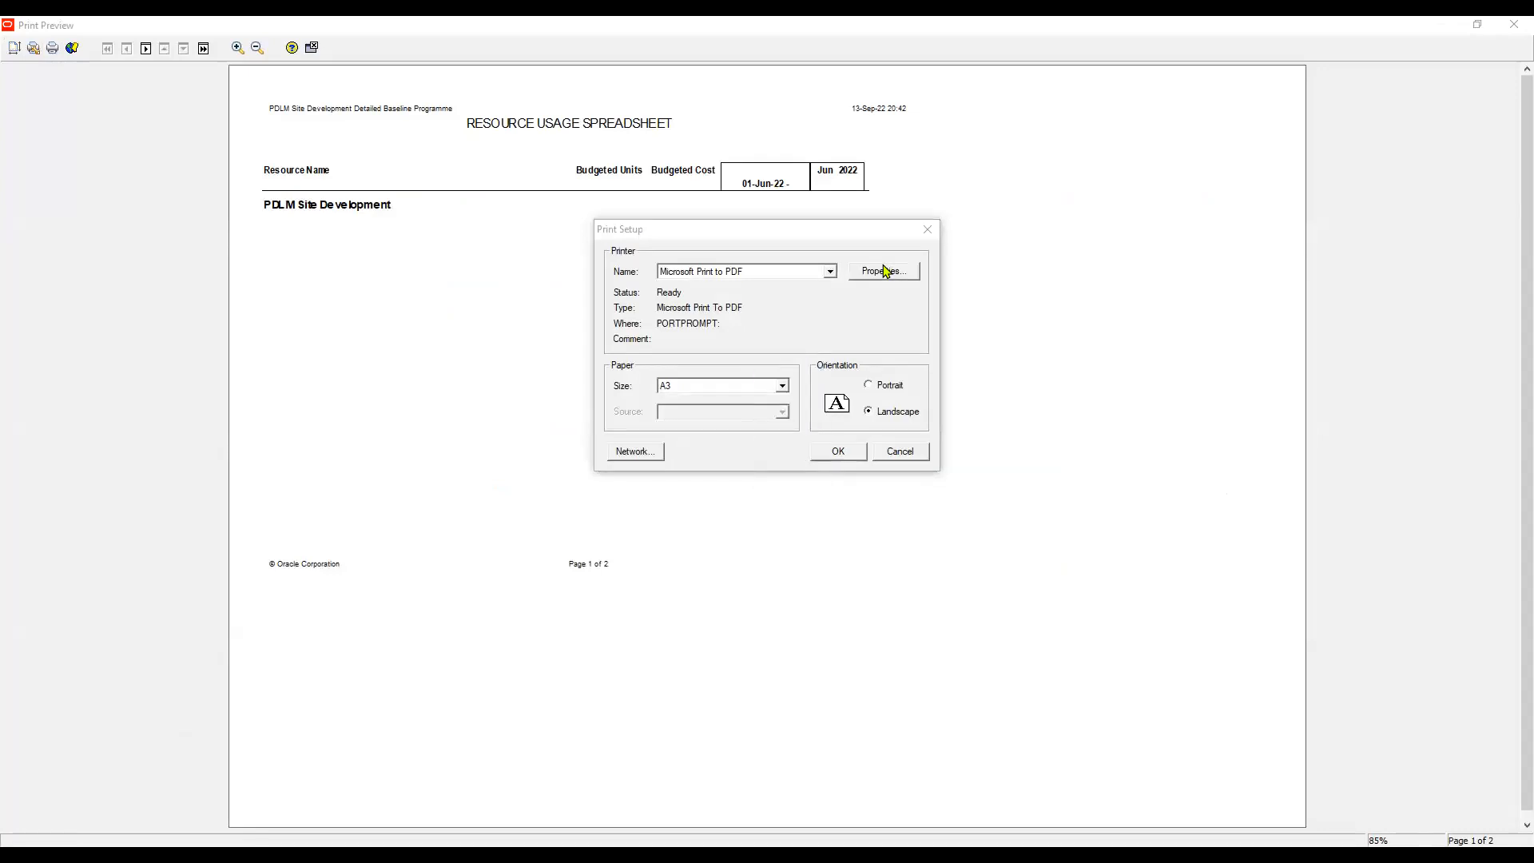
pyautogui.press('Return')
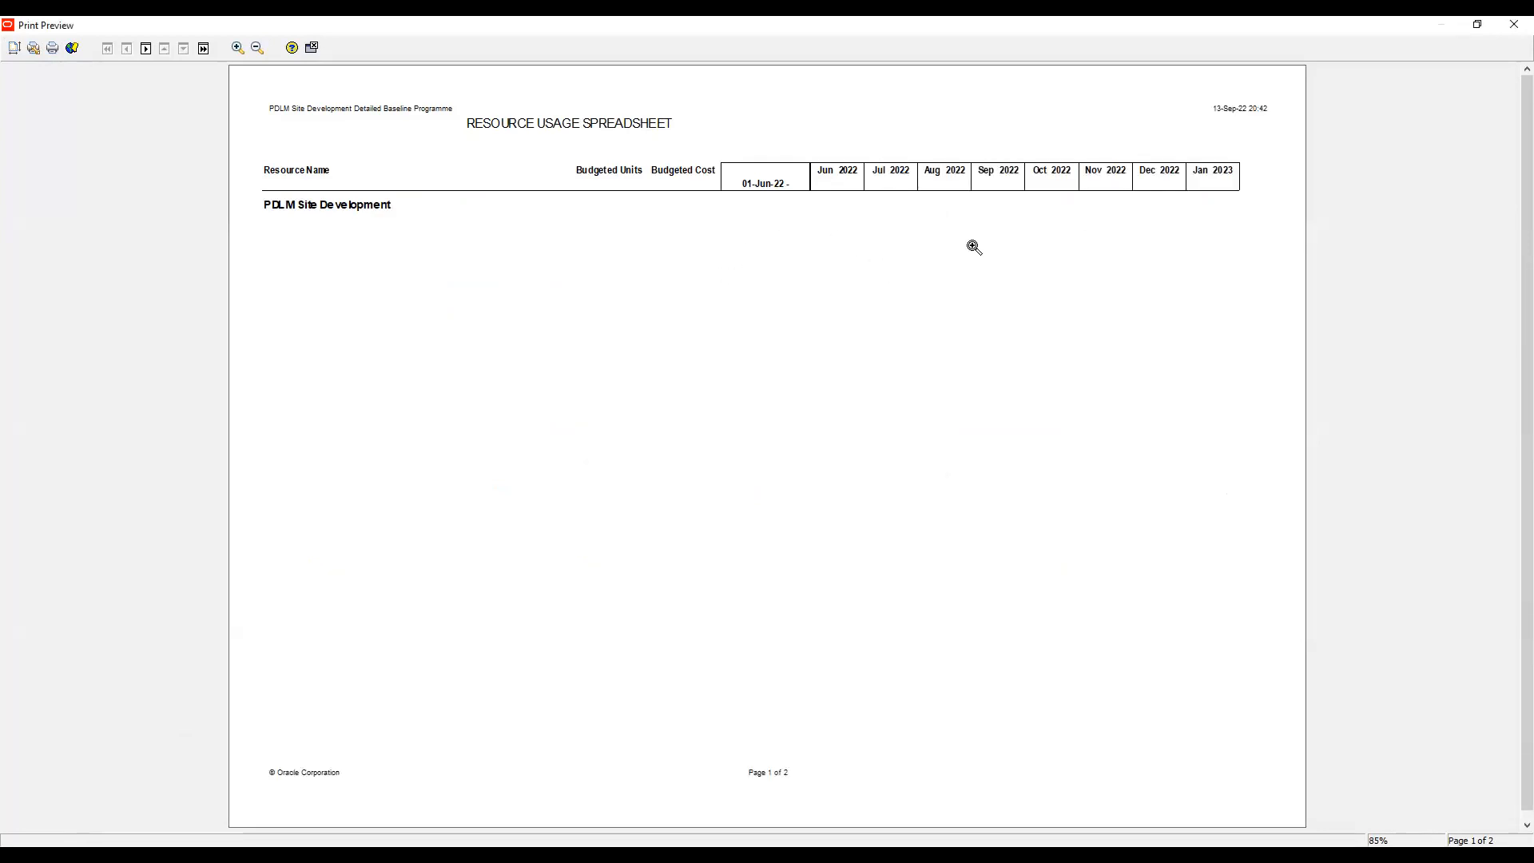
# - Page through the two-page summary preview
pyautogui.click(145, 49)
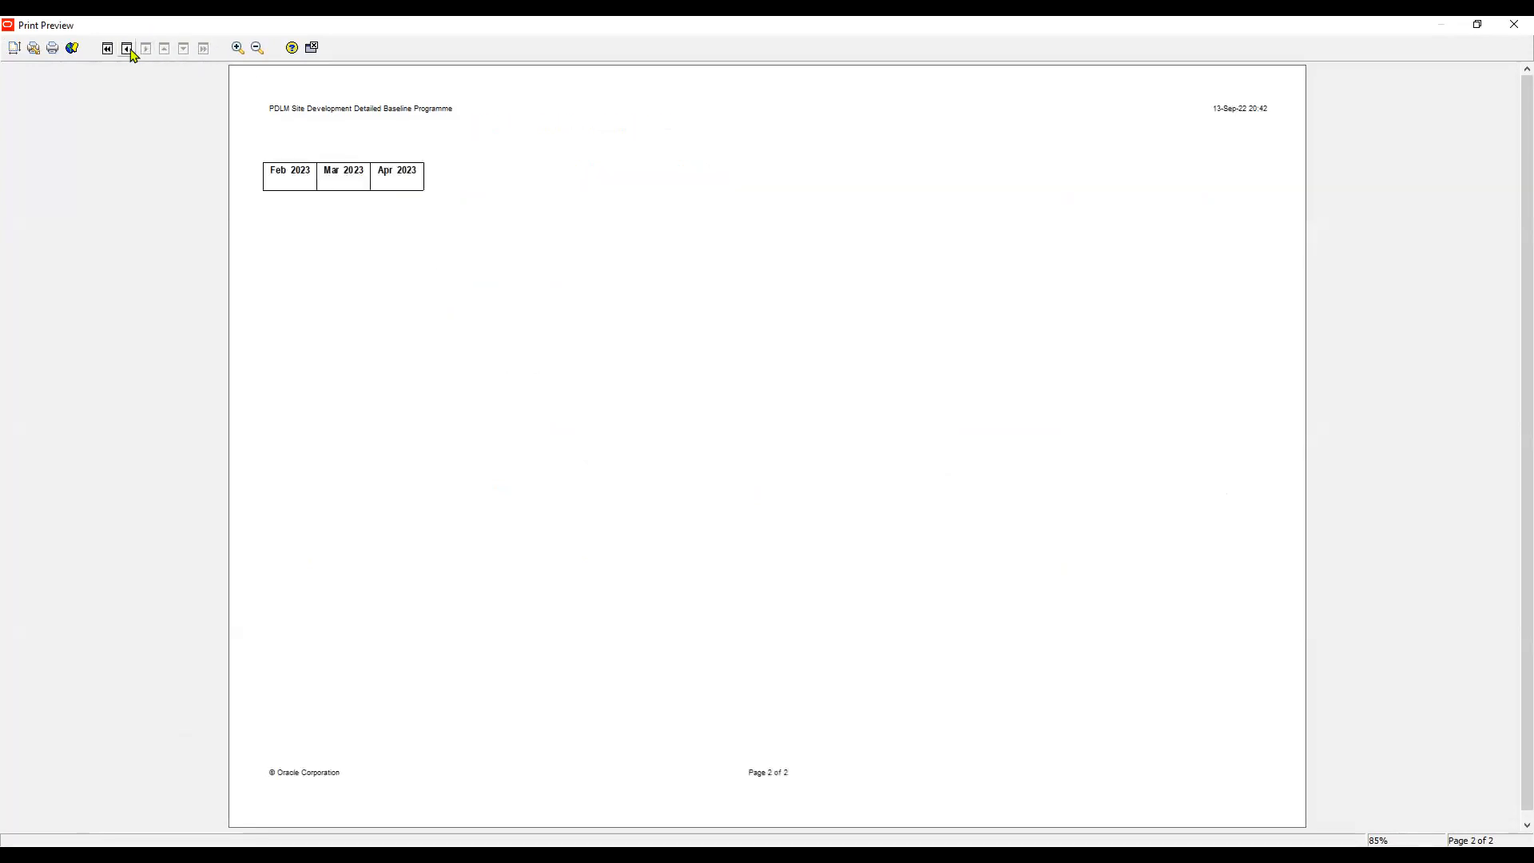
pyautogui.click(127, 49)
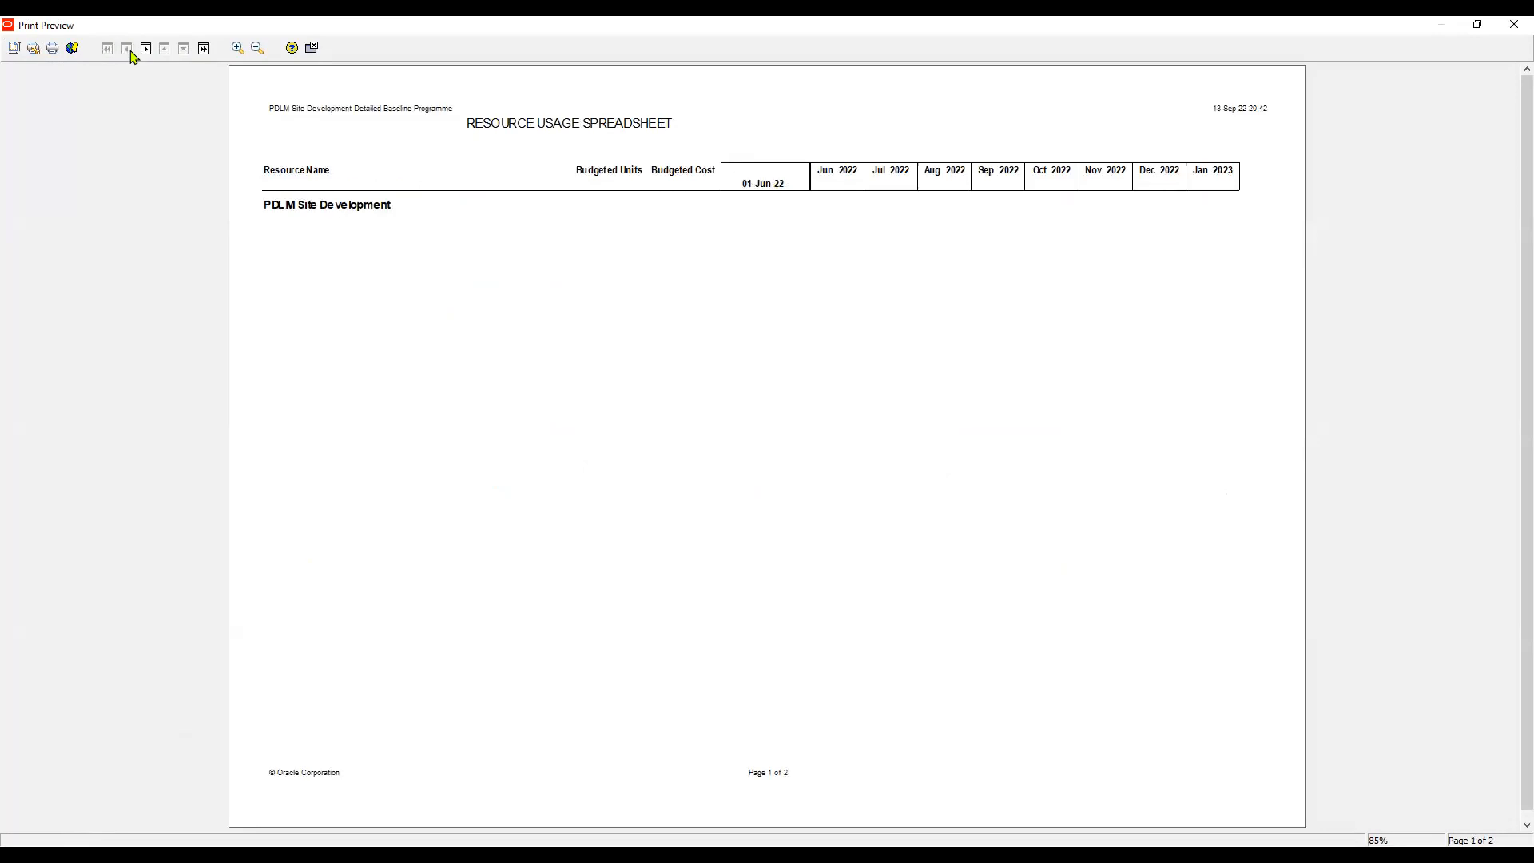
# - Close the preview and step back in the wizard to the date options
pyautogui.click(313, 49)
pyautogui.click(856, 529)
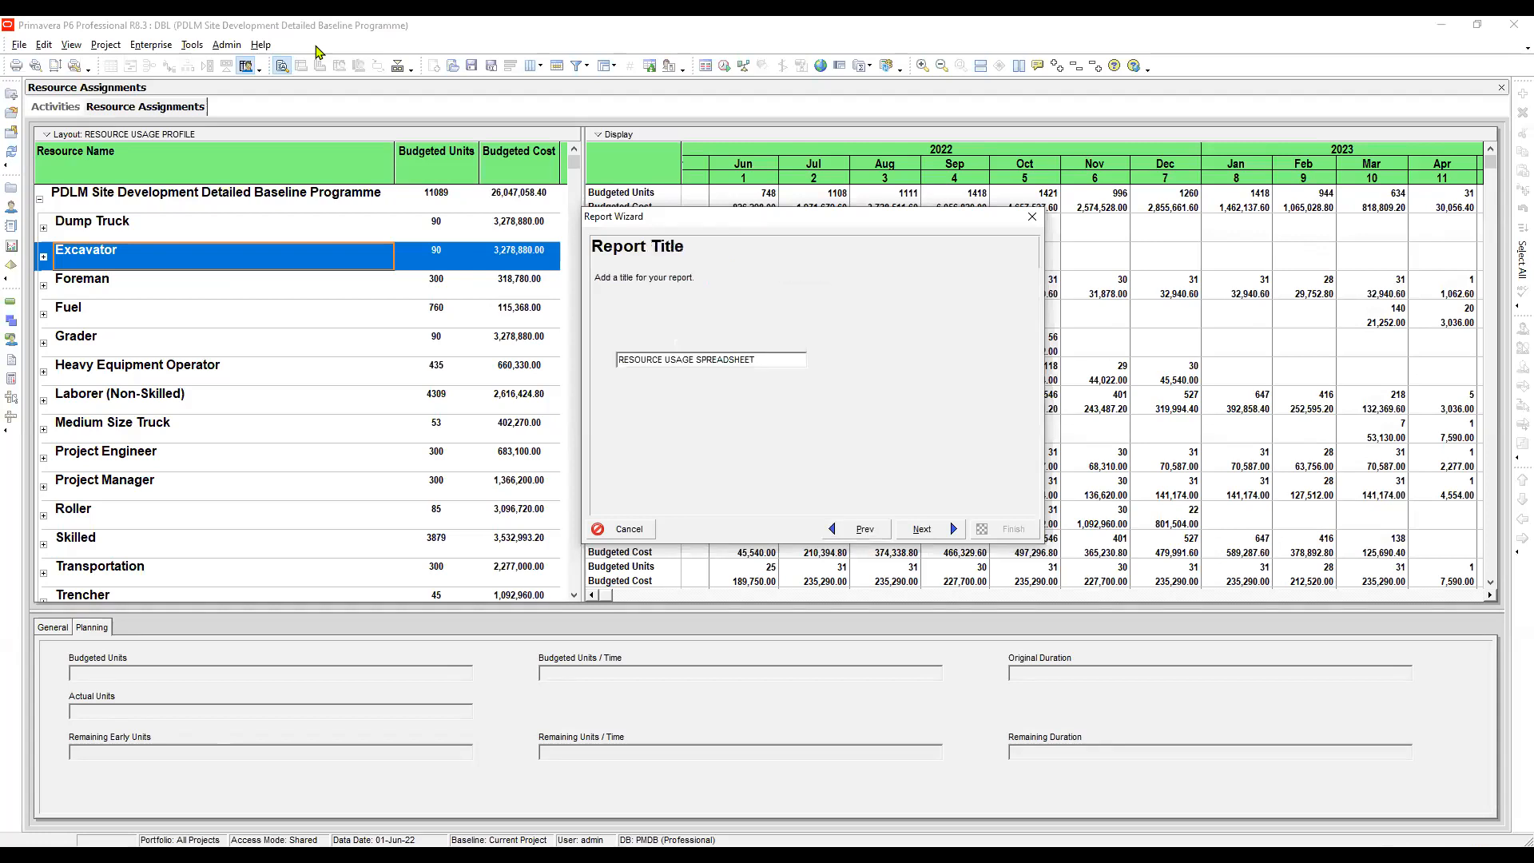
pyautogui.click(857, 529)
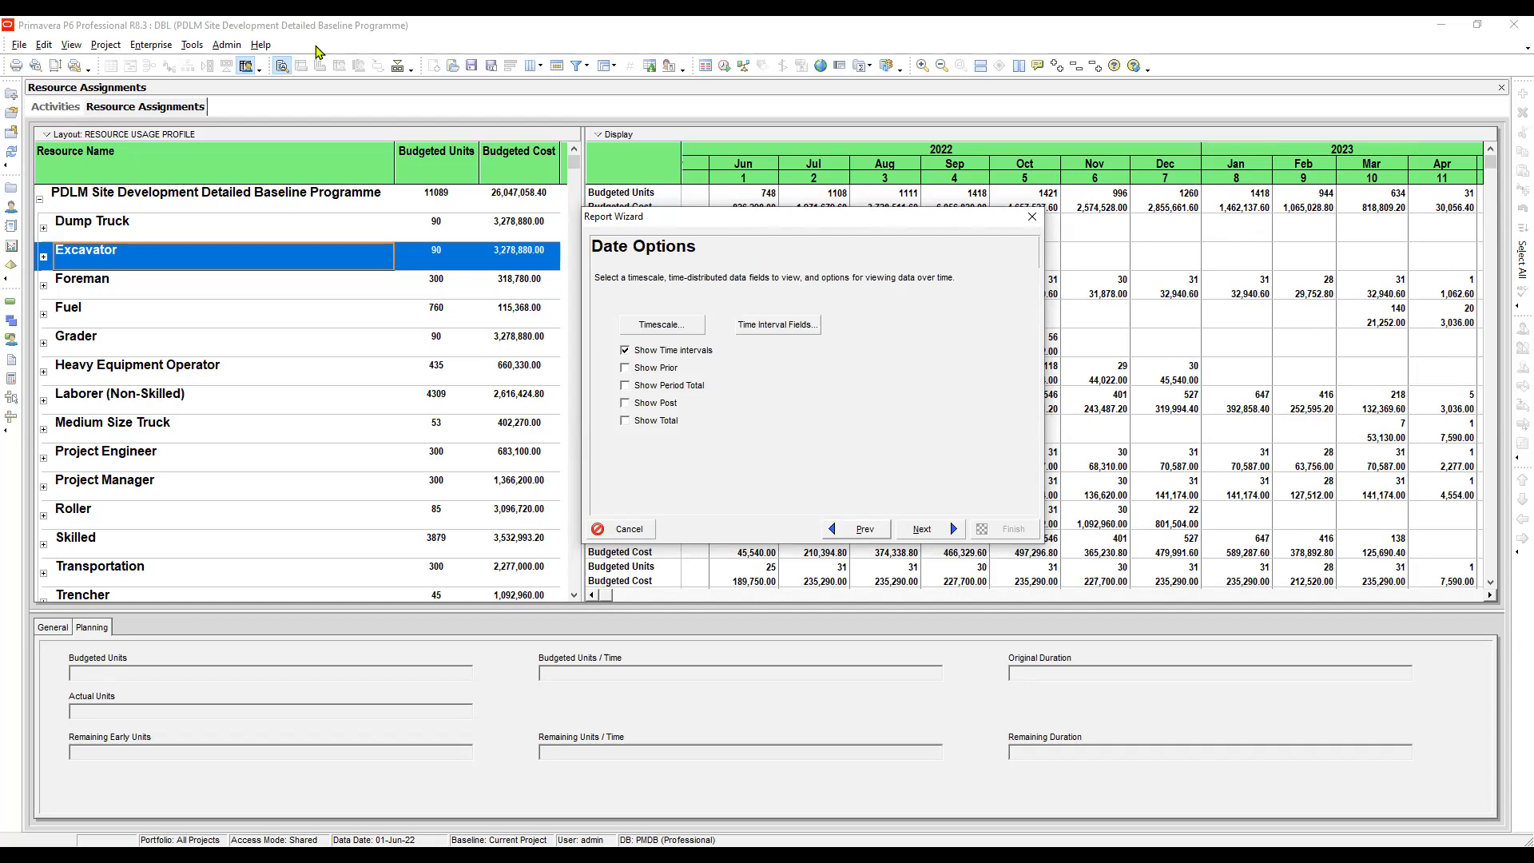
# - Step back to the subject area configuration and set the resource grouping to indent down to all levels
pyautogui.hotkey('alt', 'p')
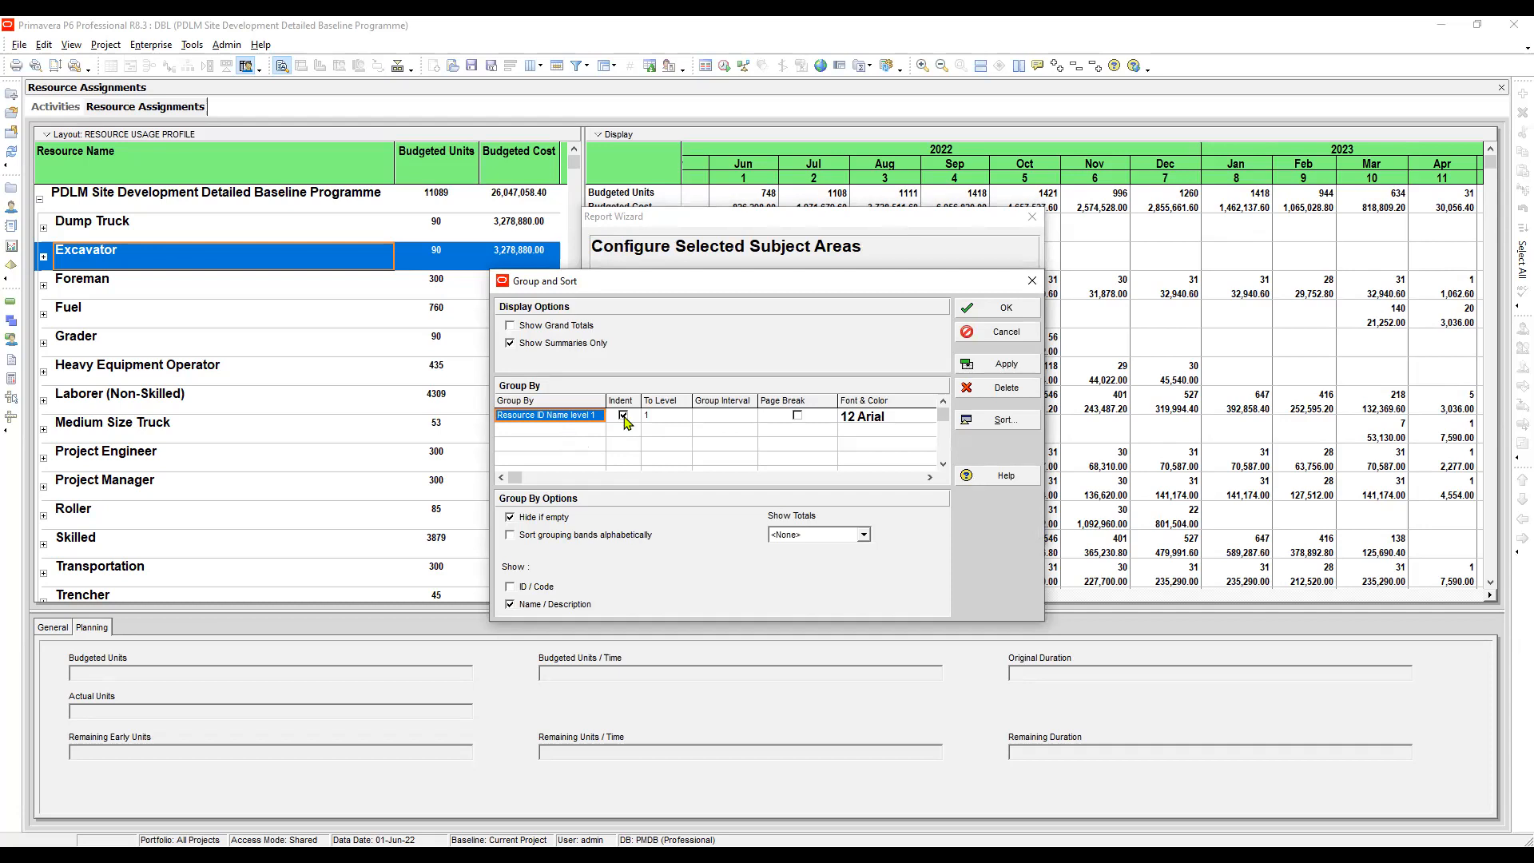
pyautogui.click(624, 415)
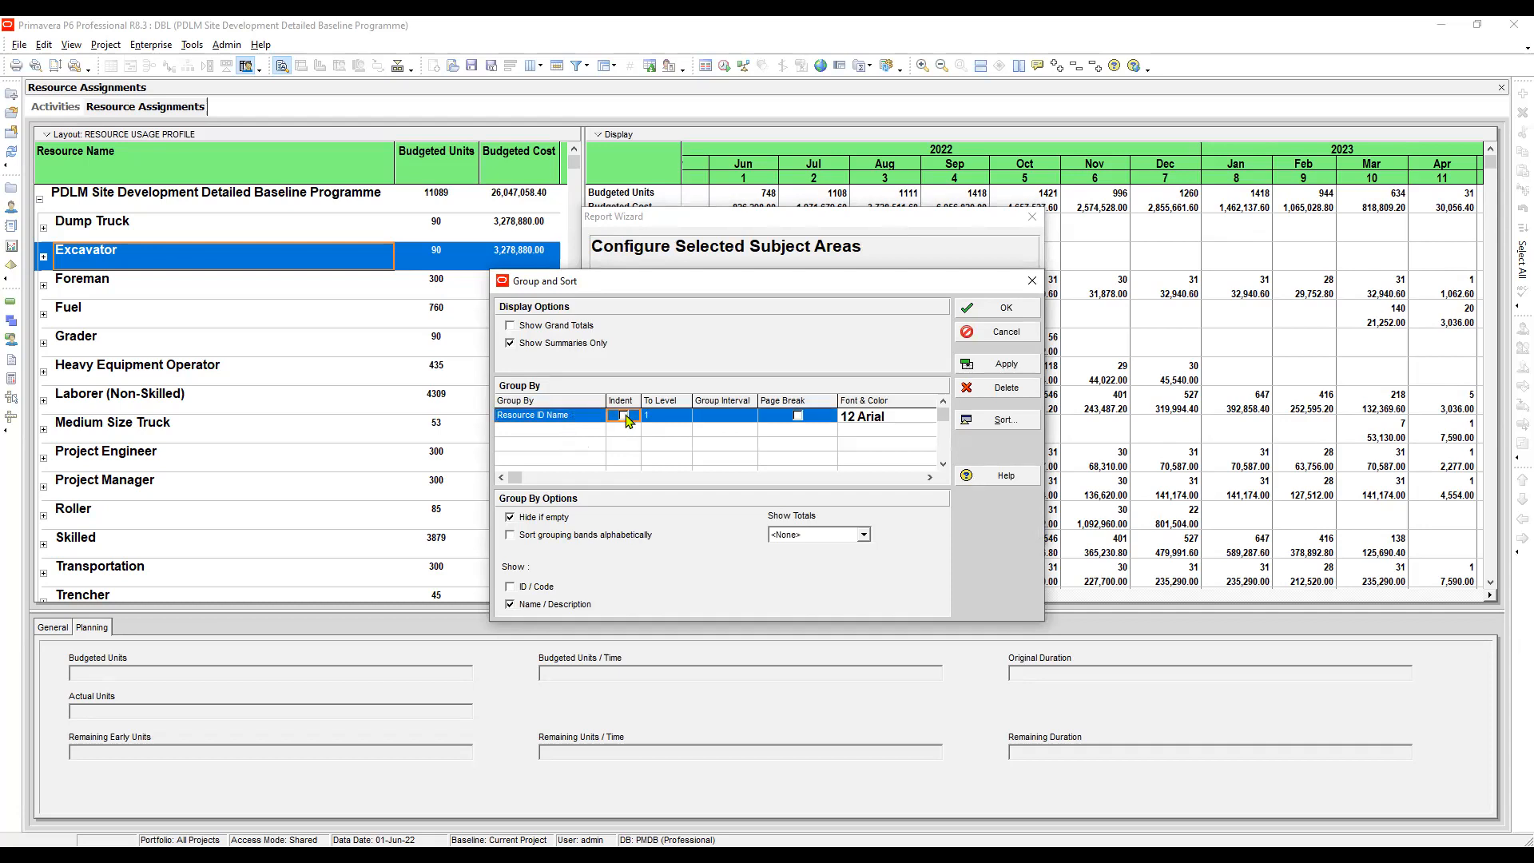
pyautogui.press('Tab')
pyautogui.click(628, 419)
pyautogui.click(624, 416)
pyautogui.click(668, 415)
pyautogui.click(667, 416)
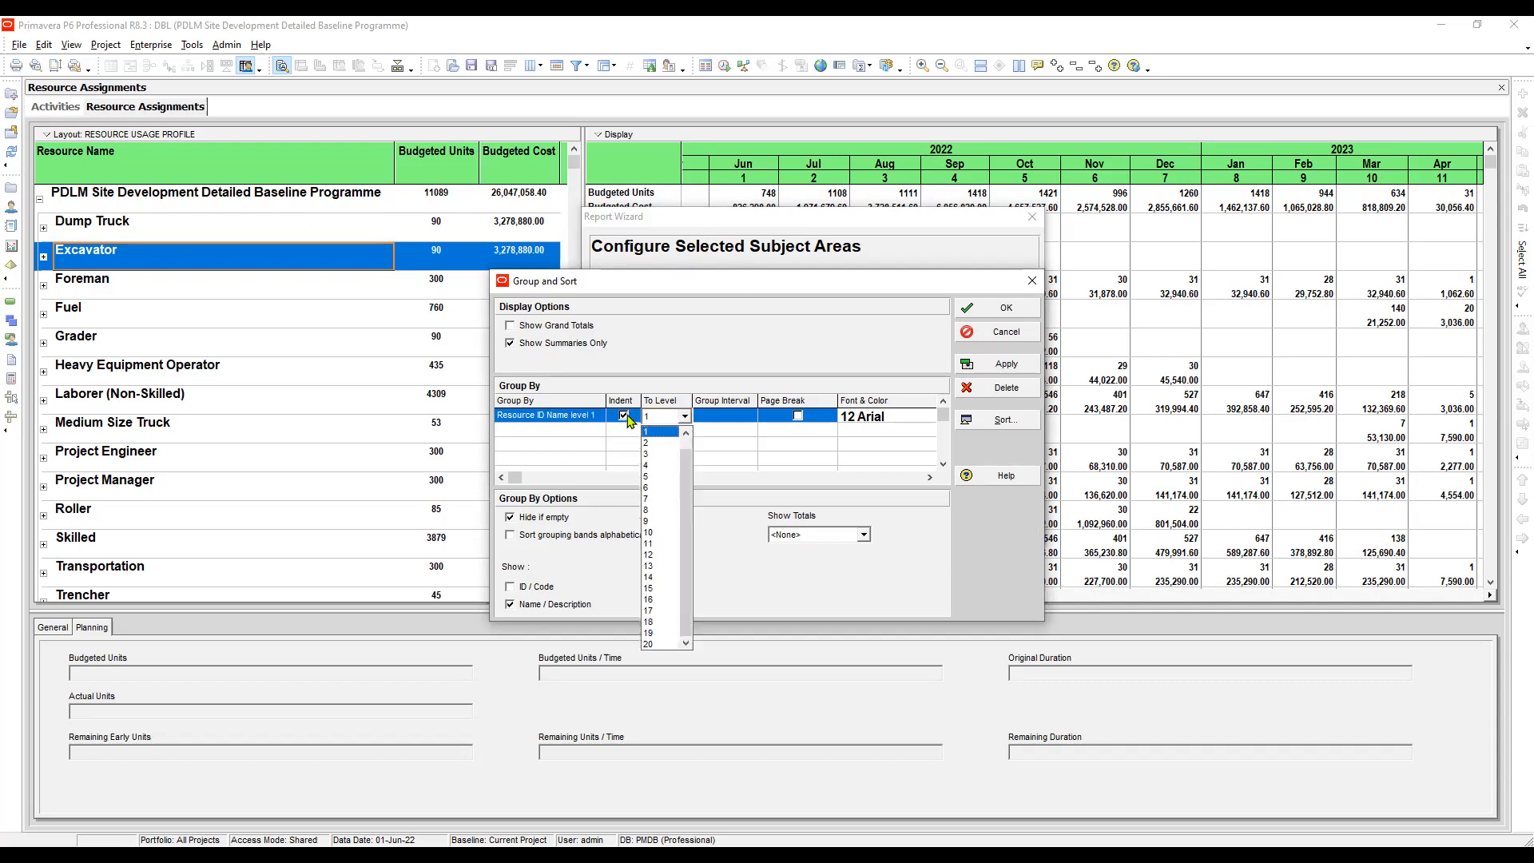
pyautogui.click(649, 428)
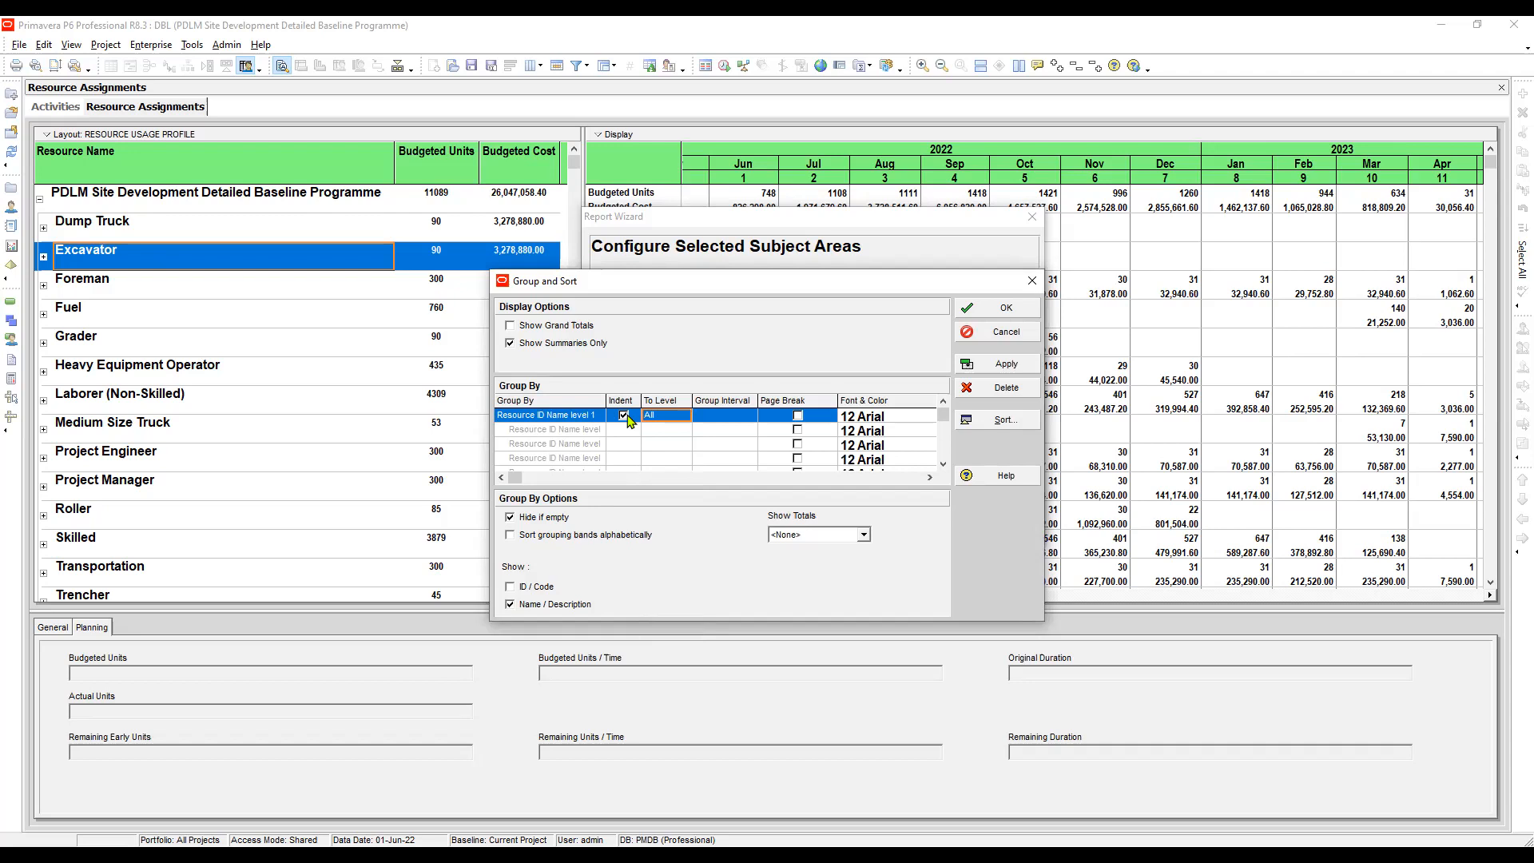
# - Turn on grand totals, show group totals at the top, and confirm the grouping settings
pyautogui.click(510, 326)
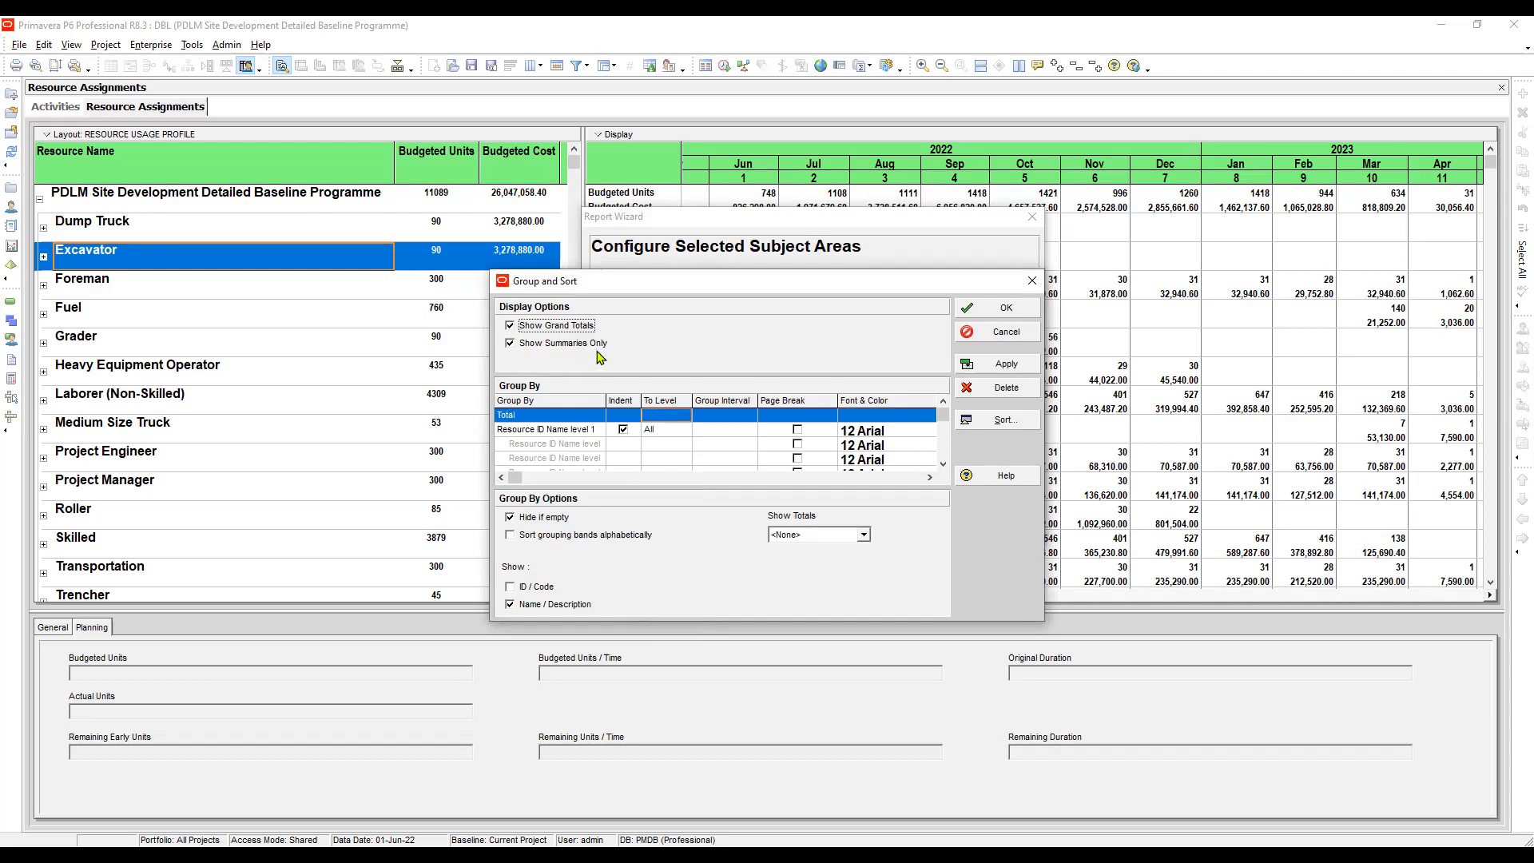
pyautogui.click(864, 534)
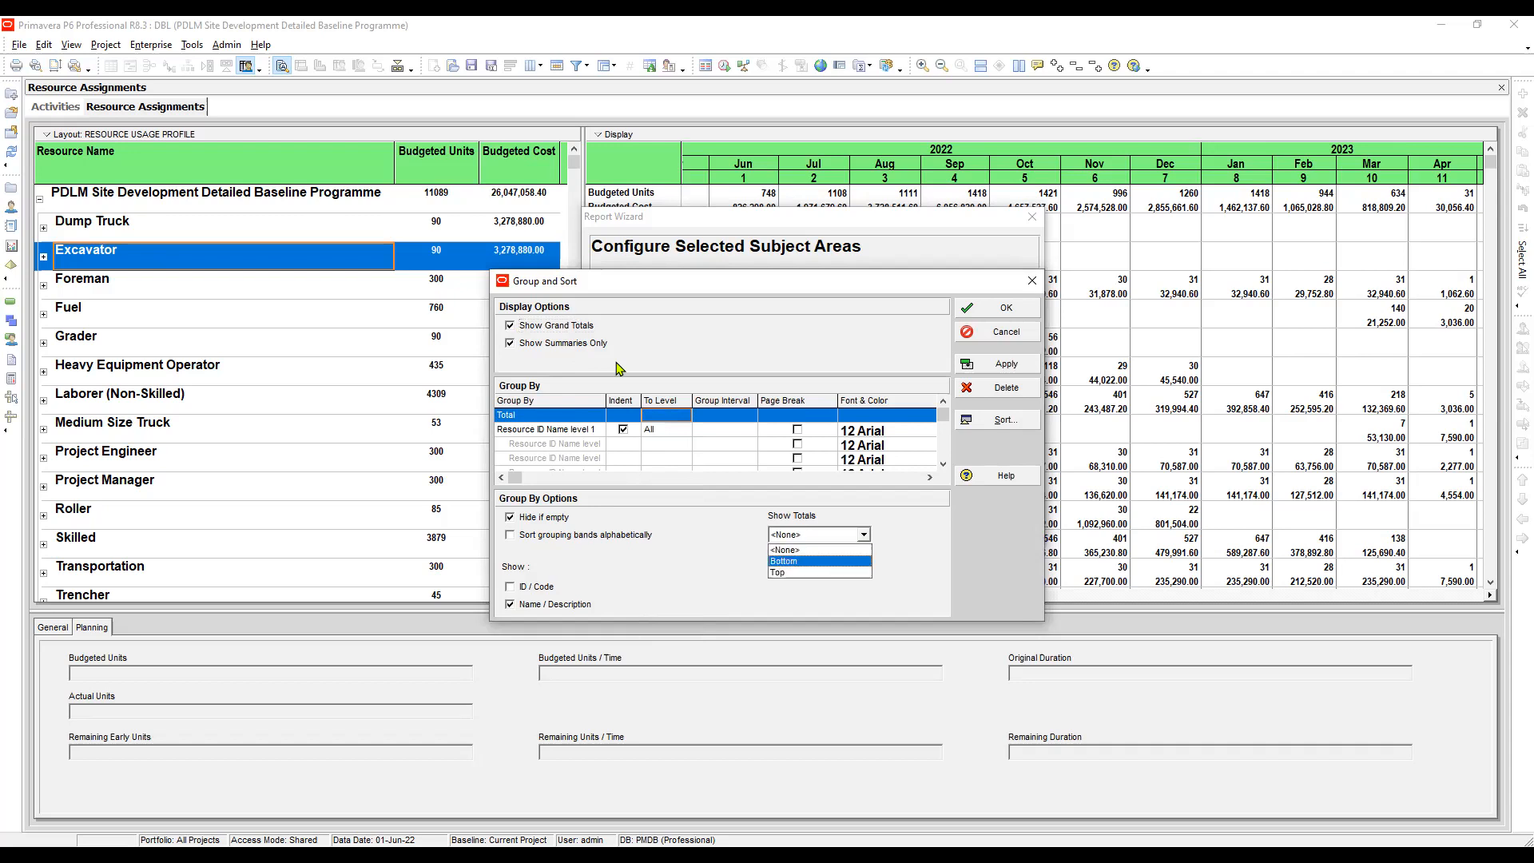
pyautogui.click(799, 572)
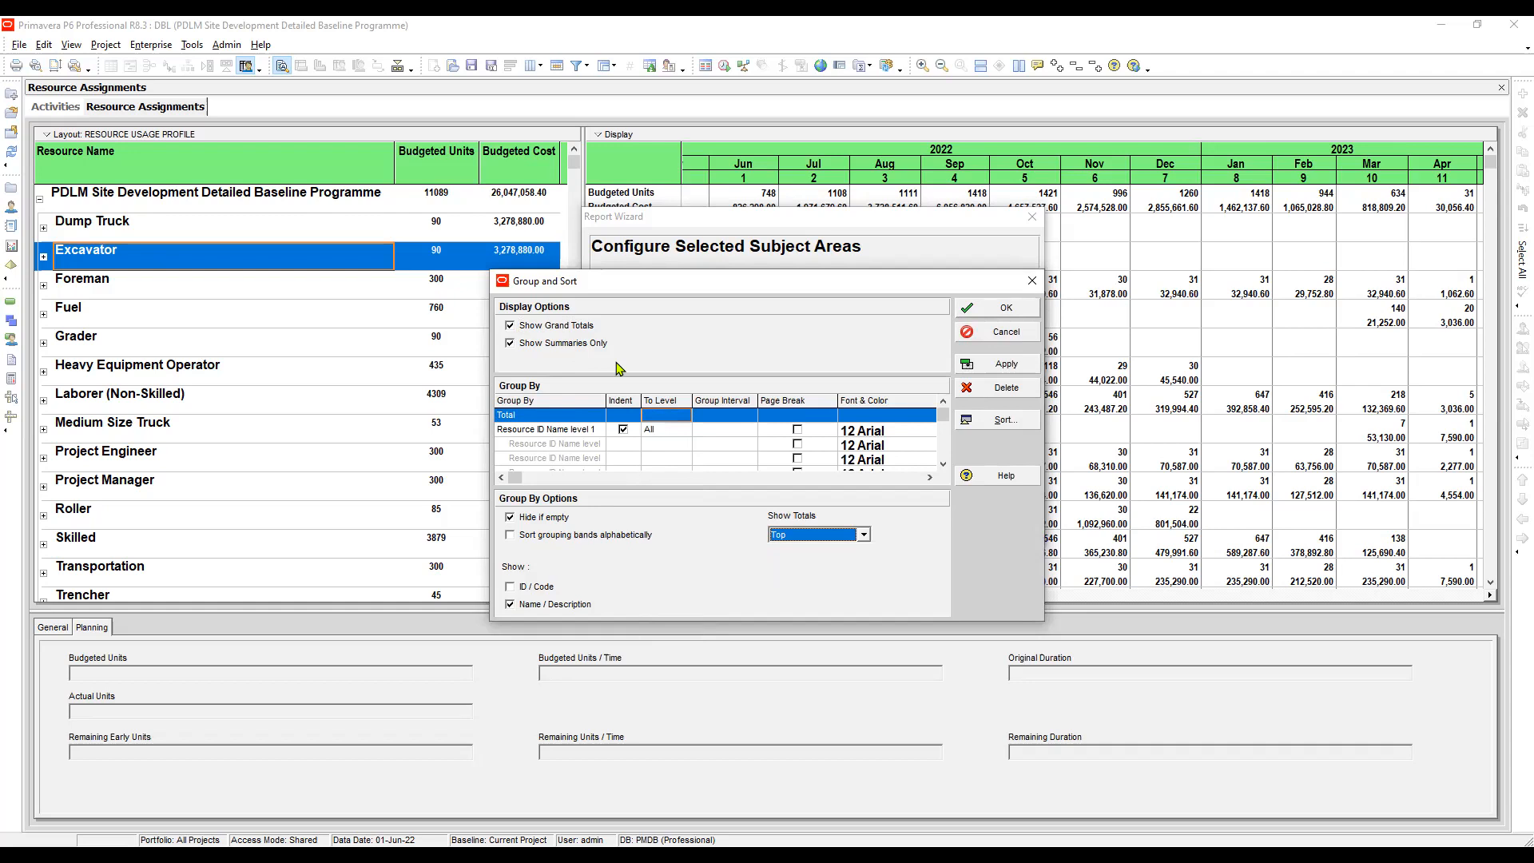
pyautogui.press('Return')
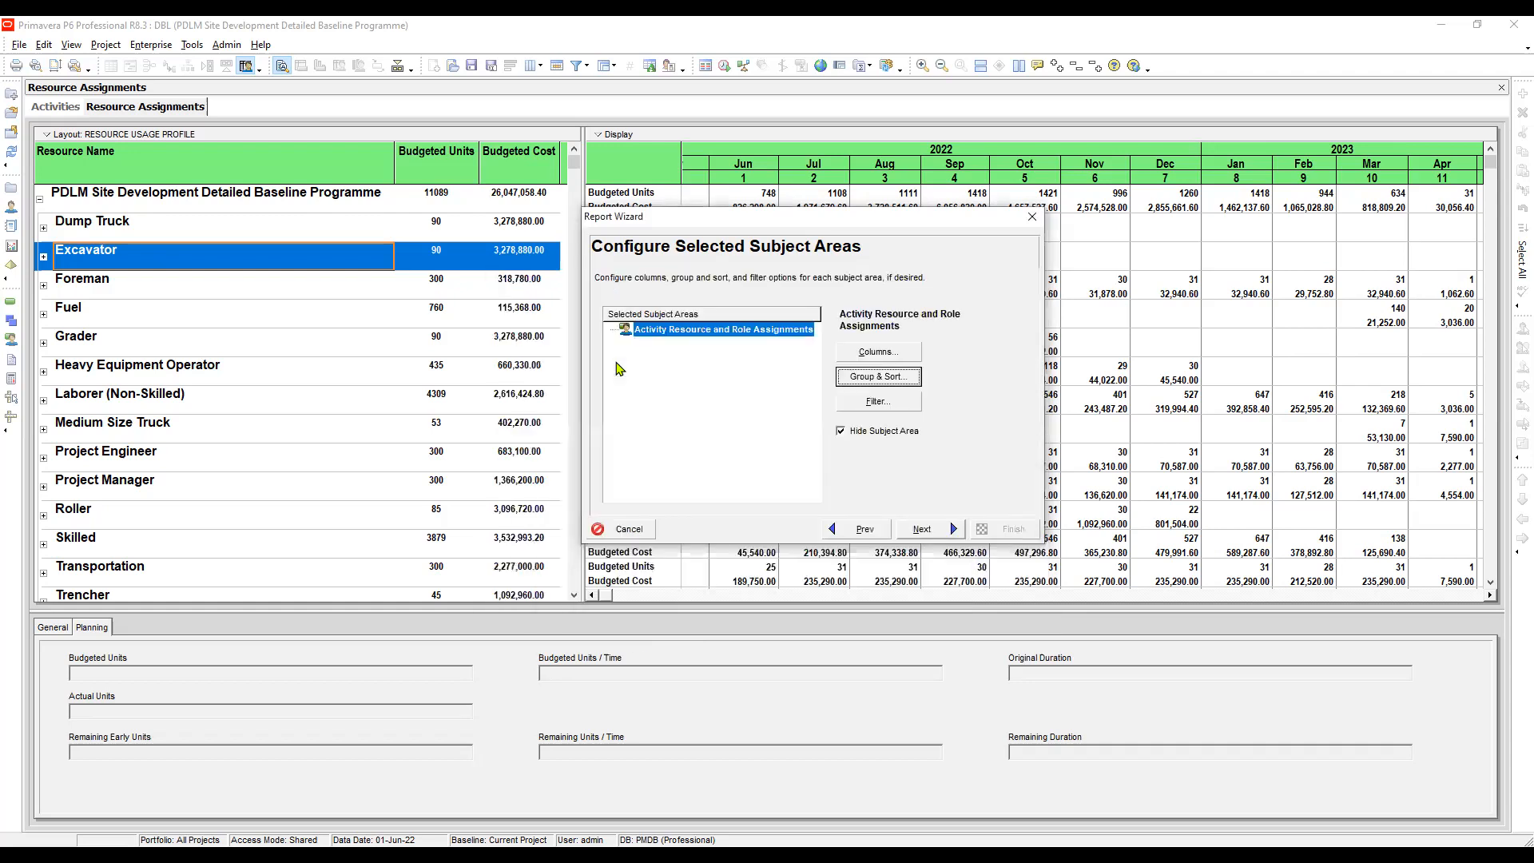
# - Advance through the wizard and run the report as a print preview
pyautogui.hotkey('alt', 'n')
pyautogui.hotkey('alt', 'n')
pyautogui.hotkey('alt', 'n')
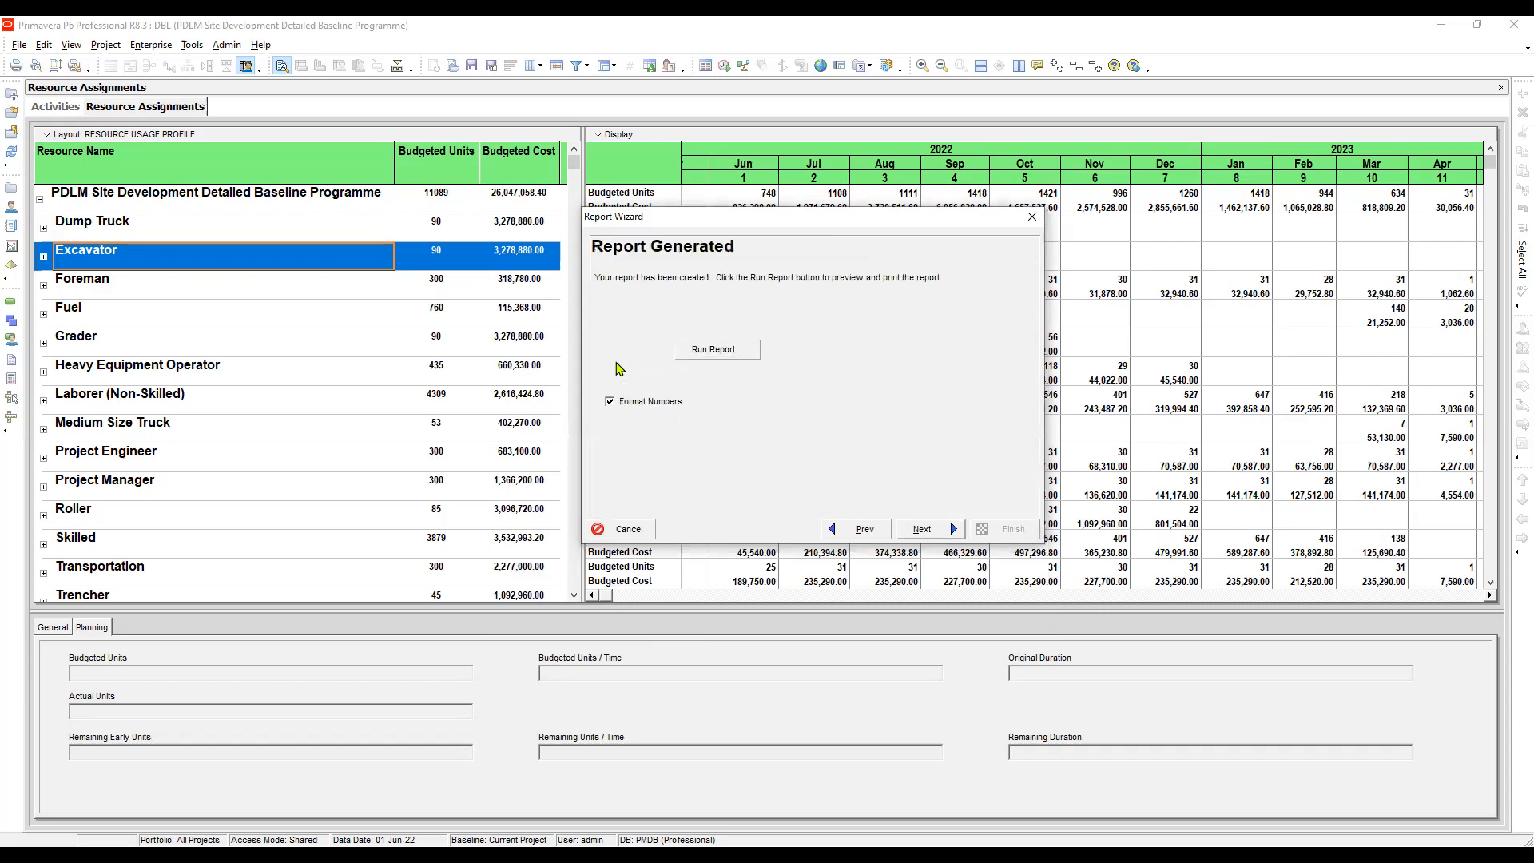
pyautogui.press('Return')
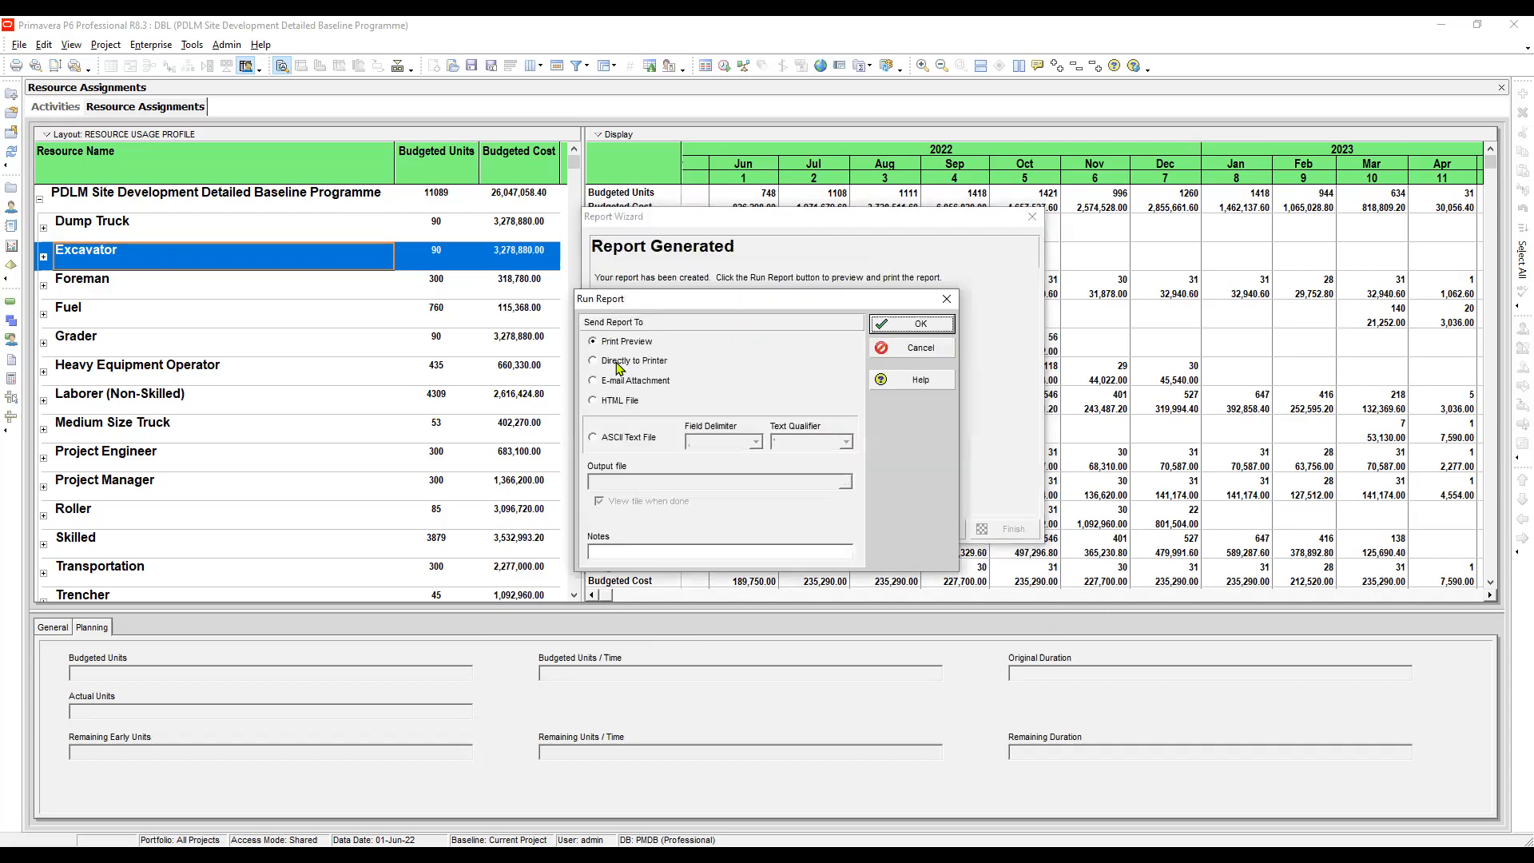
pyautogui.press('Return')
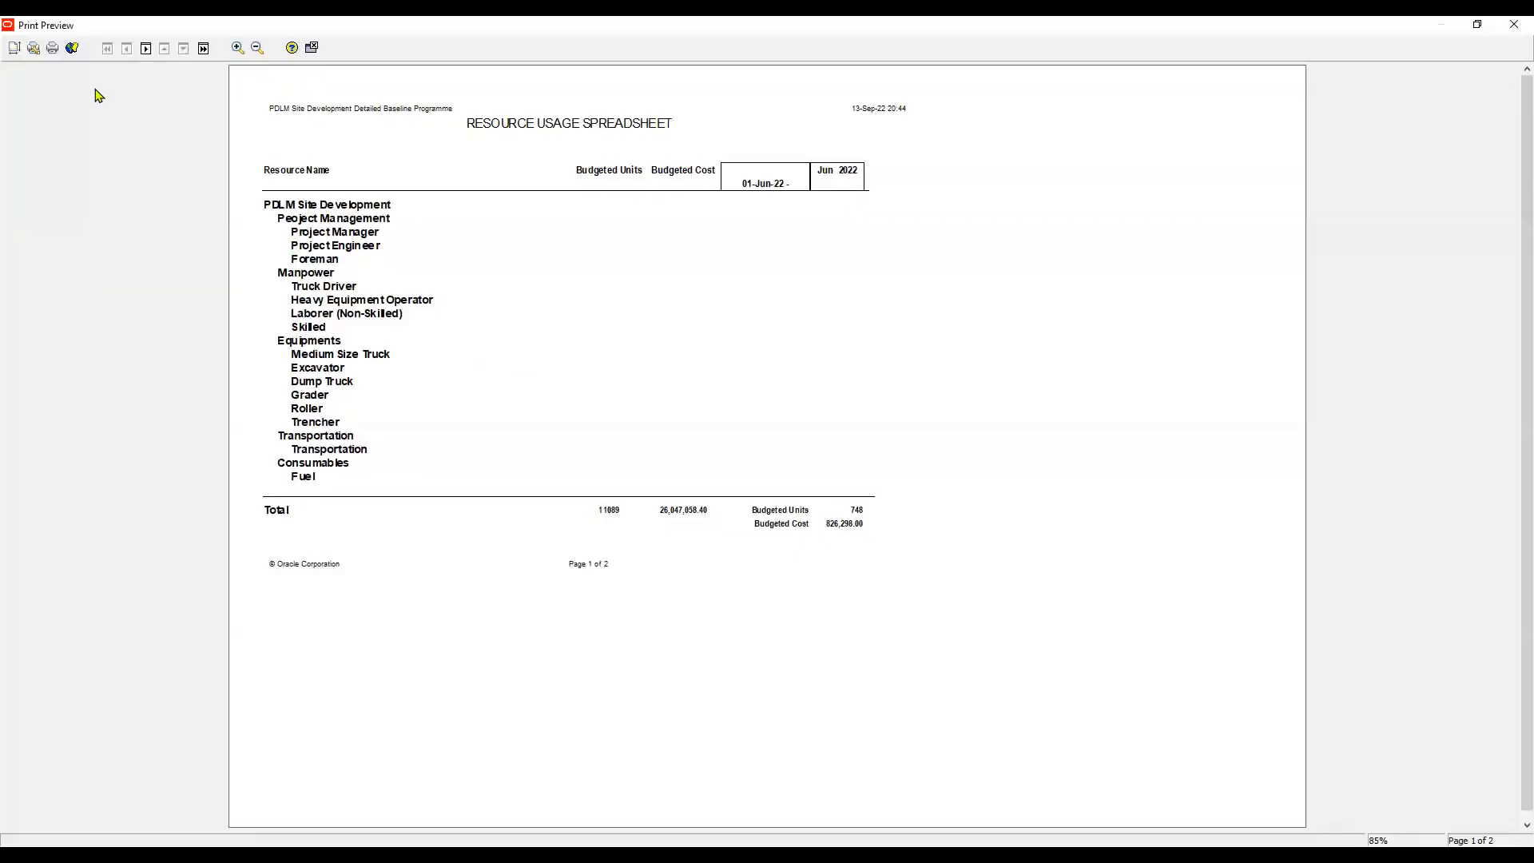
# - Confirm the Microsoft Print to PDF print setup and scale the page to 85% of normal size
pyautogui.click(33, 49)
pyautogui.click(887, 276)
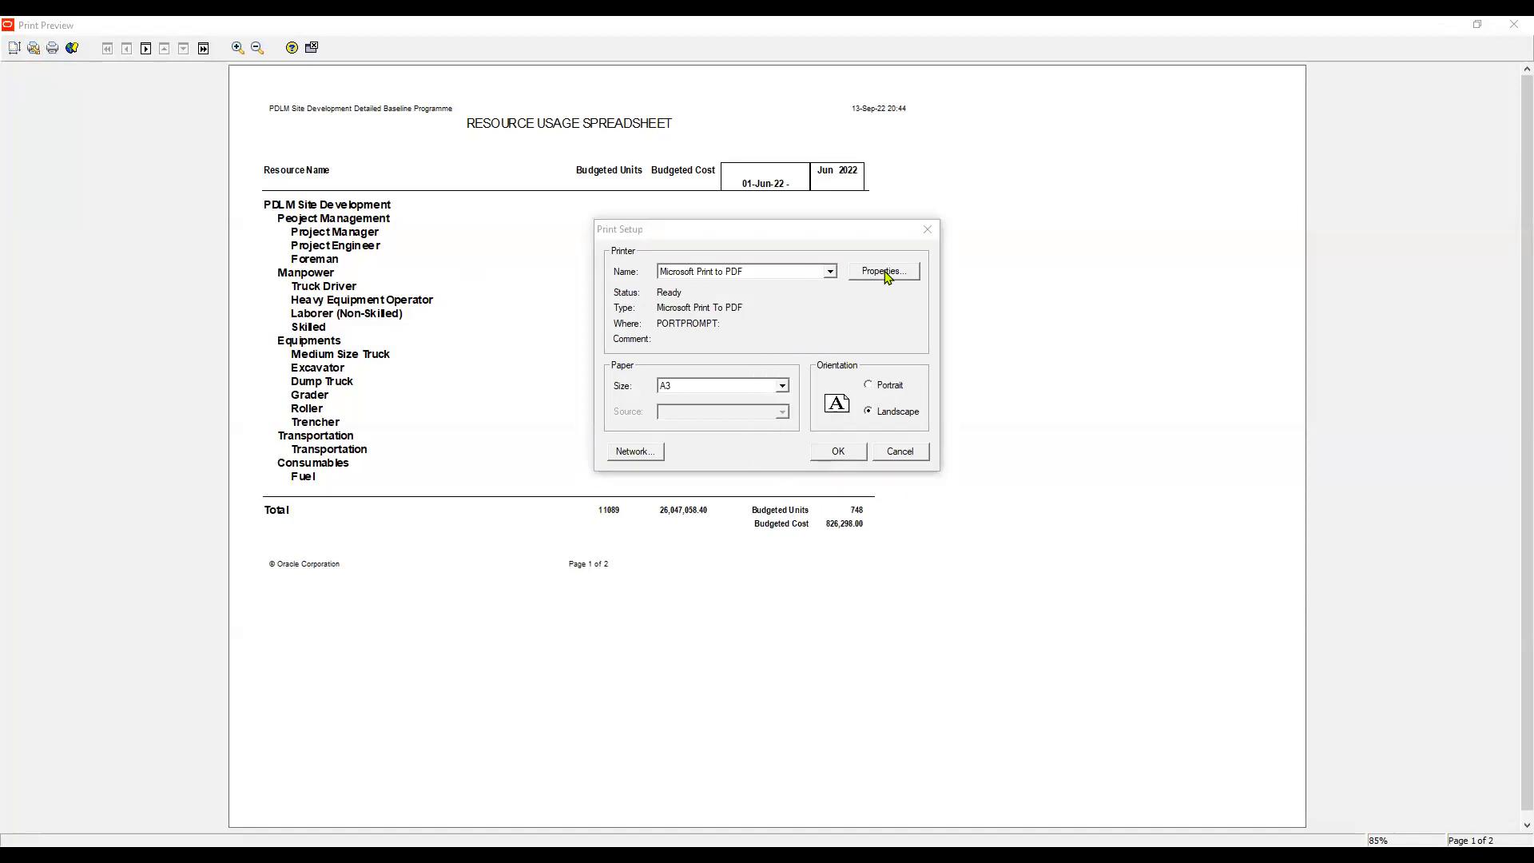
pyautogui.press('Return')
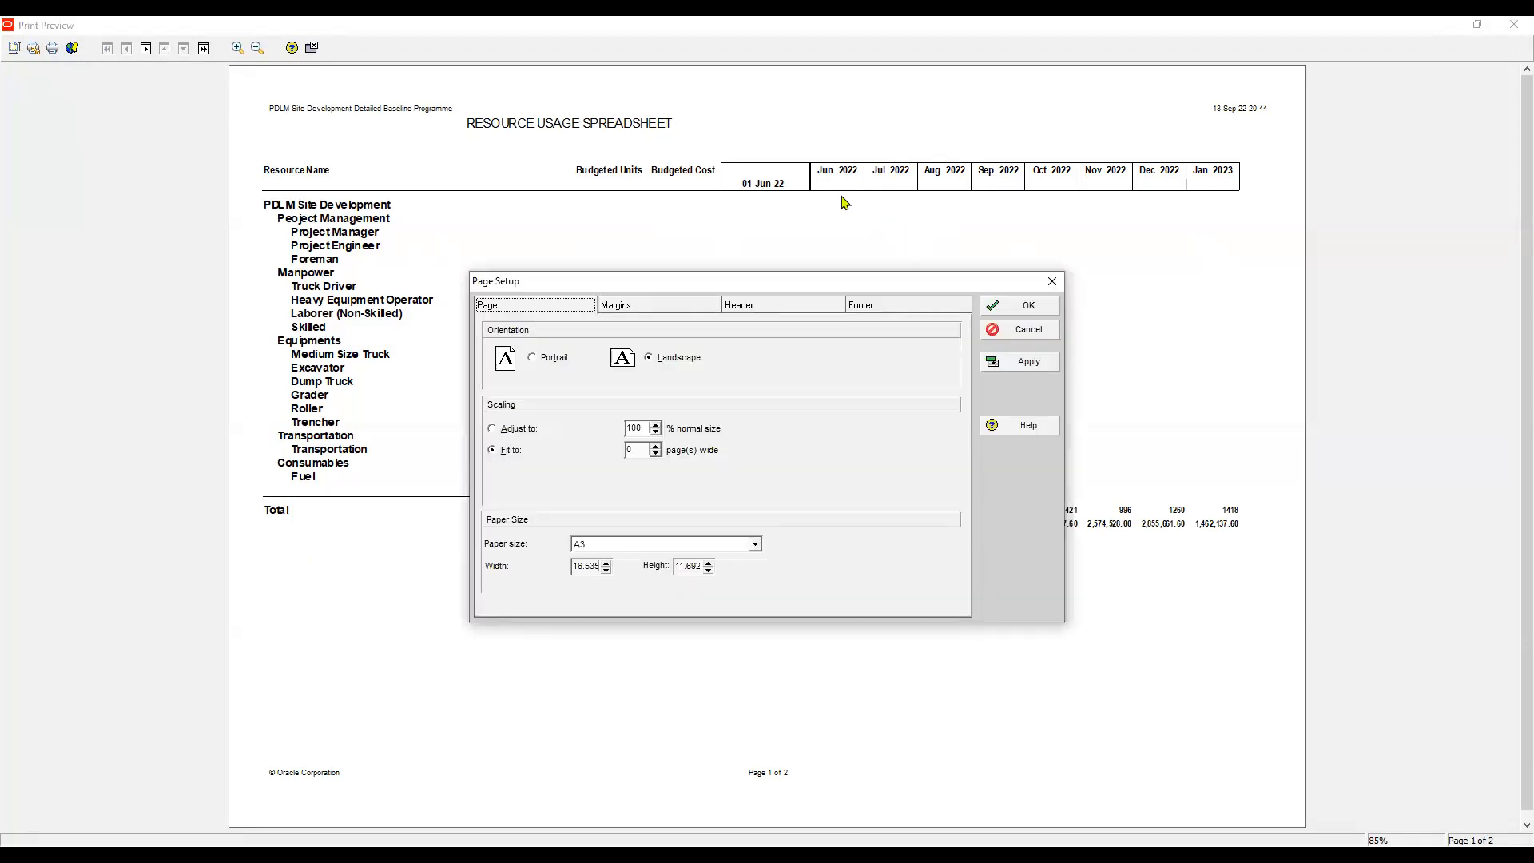
pyautogui.click(855, 305)
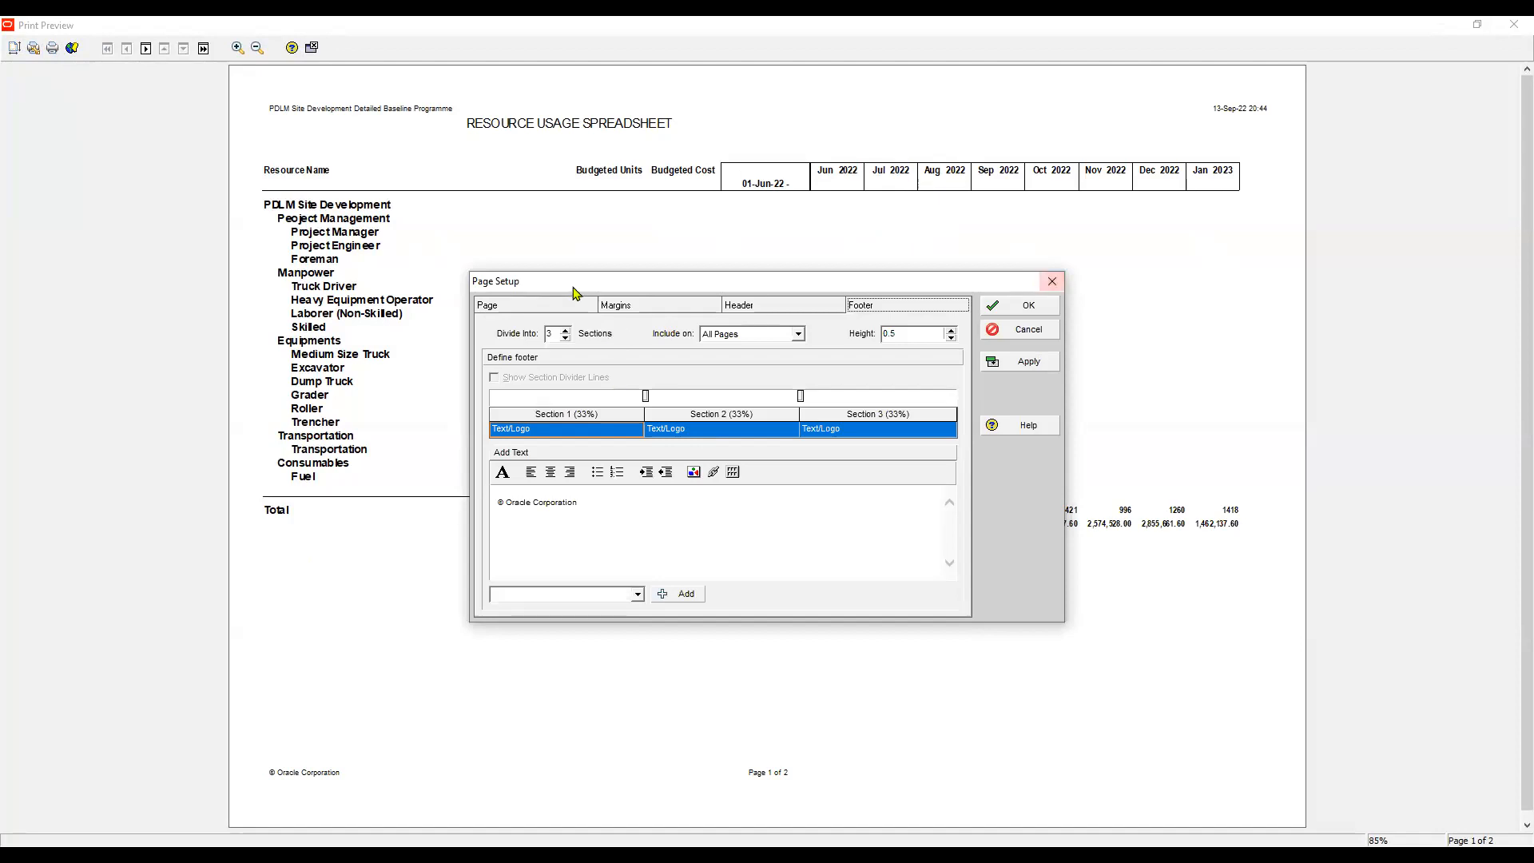
pyautogui.click(532, 305)
pyautogui.click(498, 431)
pyautogui.doubleClick(629, 430)
pyautogui.write('85')
pyautogui.press('Return')
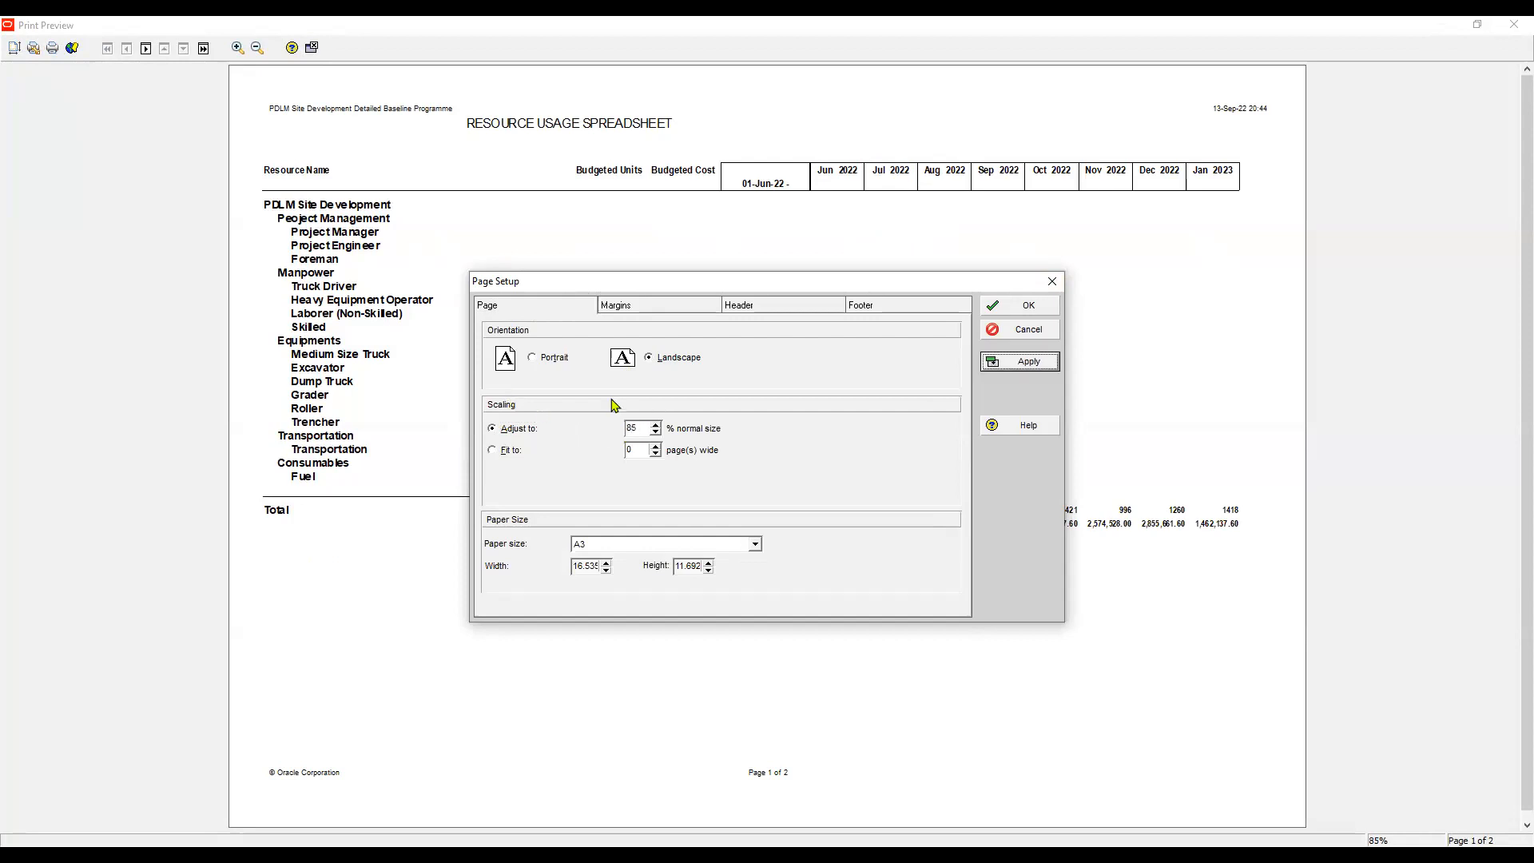
# - Close the preview, step back to the date options, and review the time interval fields and timescale settings
pyautogui.press('Escape')
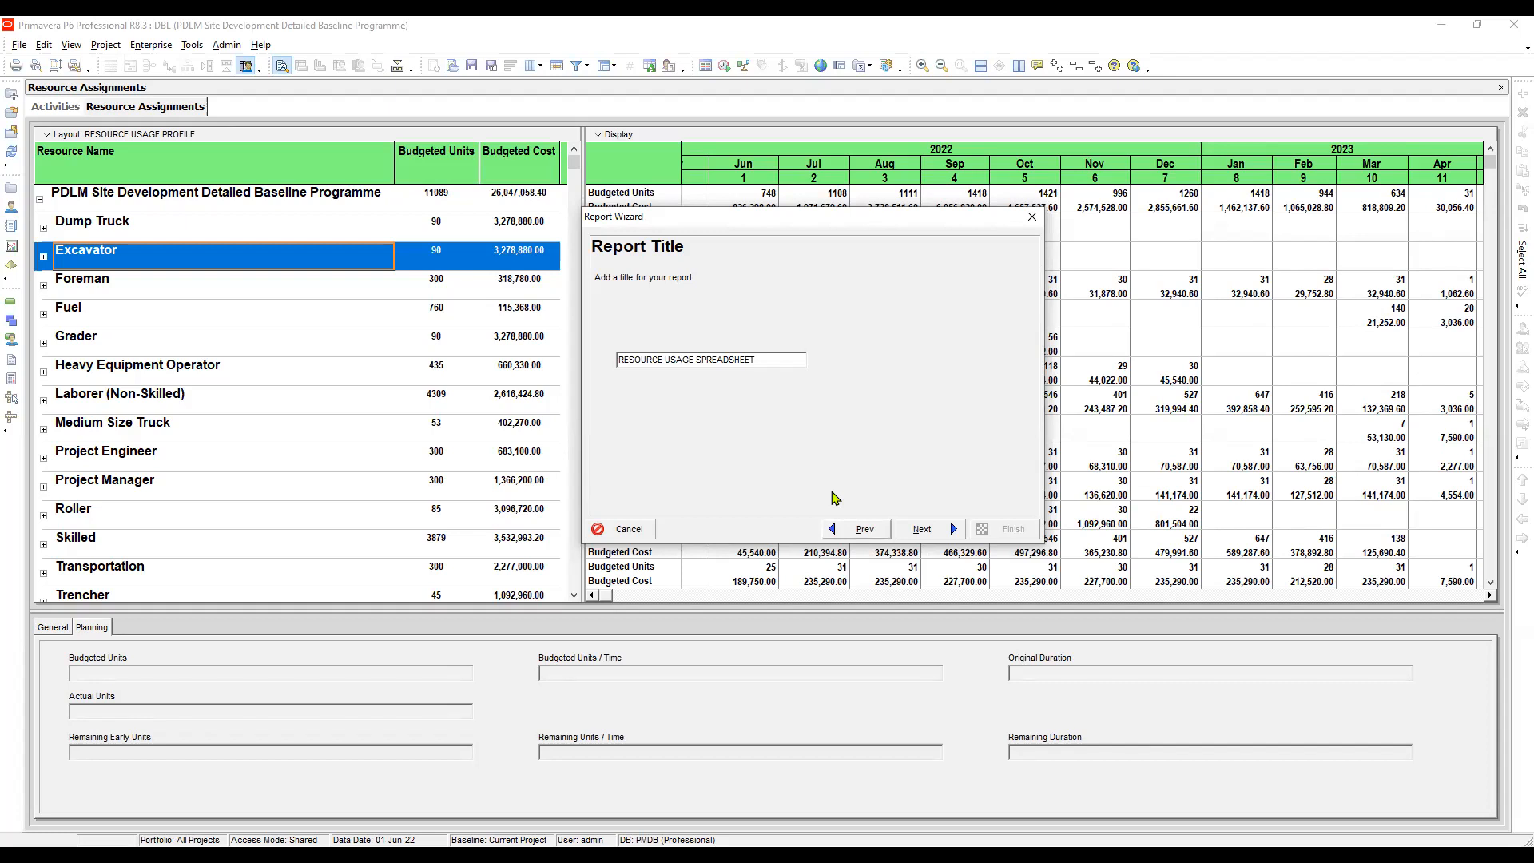
pyautogui.hotkey('alt', 'p')
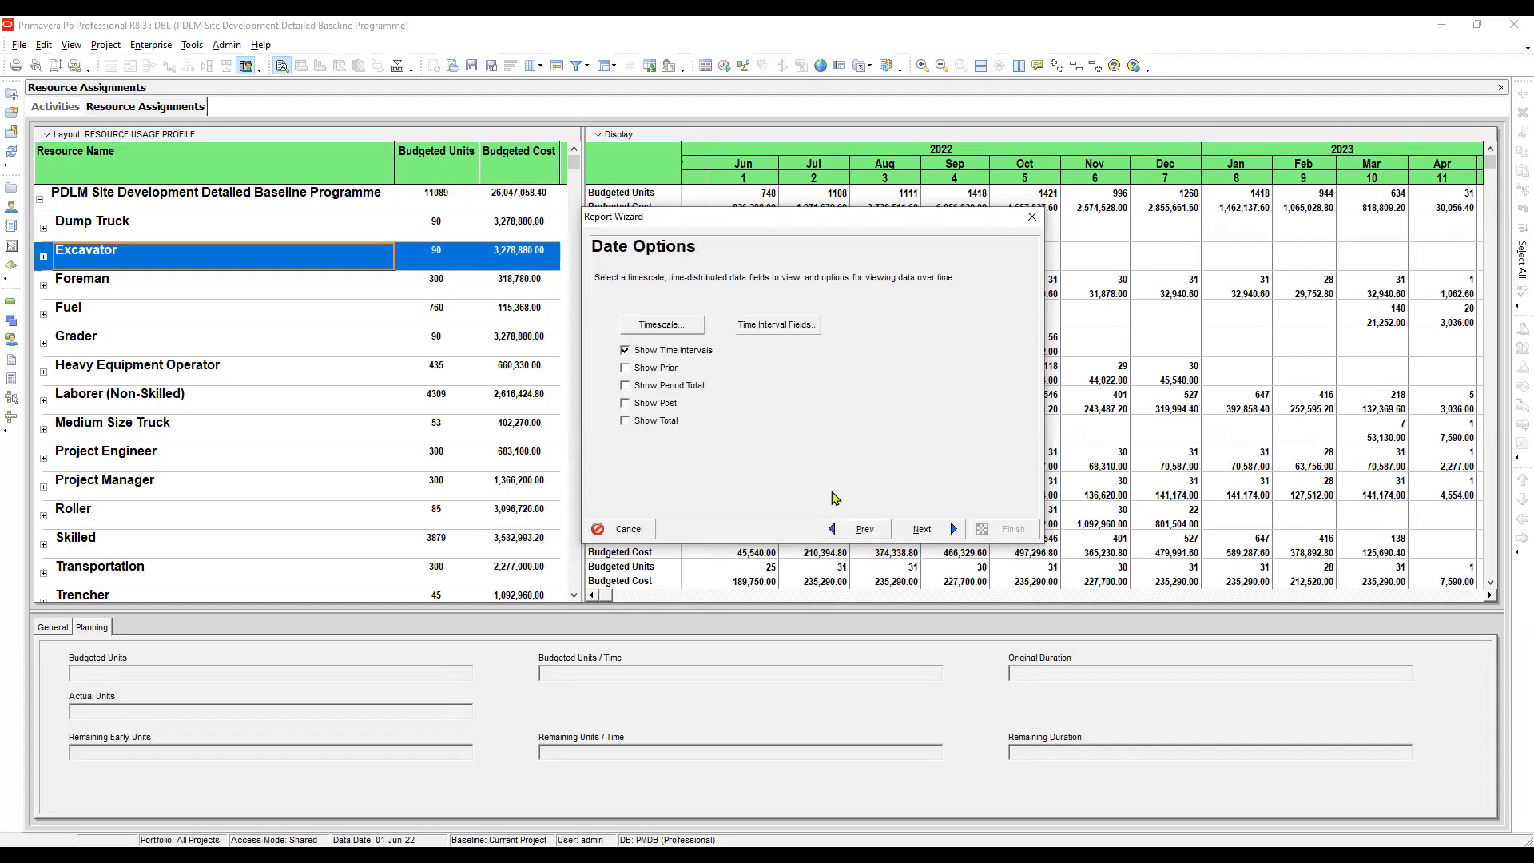
pyautogui.press('Tab')
pyautogui.press('Return')
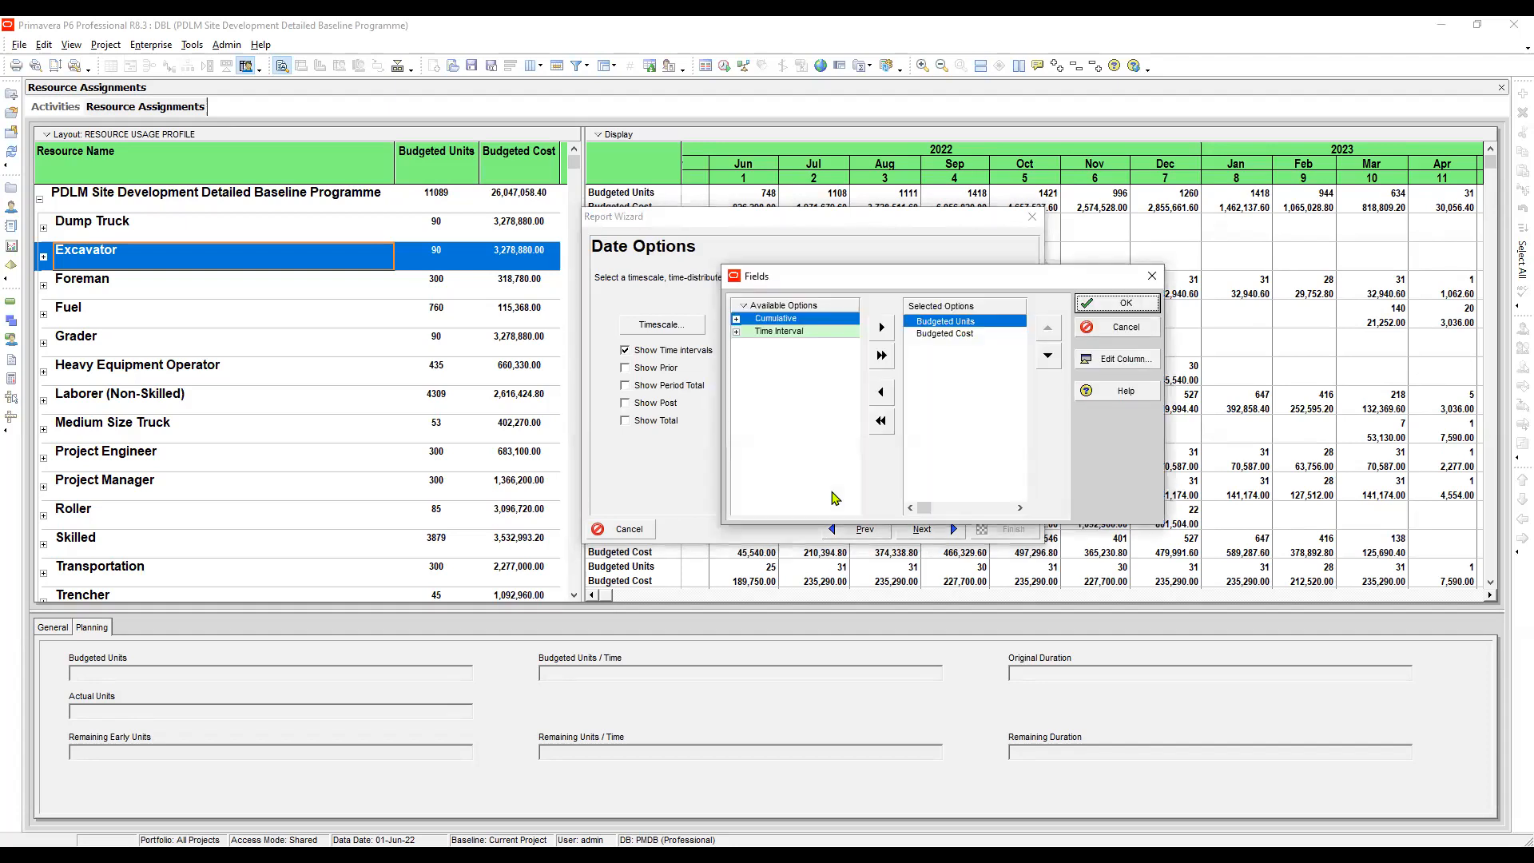
pyautogui.press('Escape')
pyautogui.hotkey('shift', 'Tab')
pyautogui.press('Return')
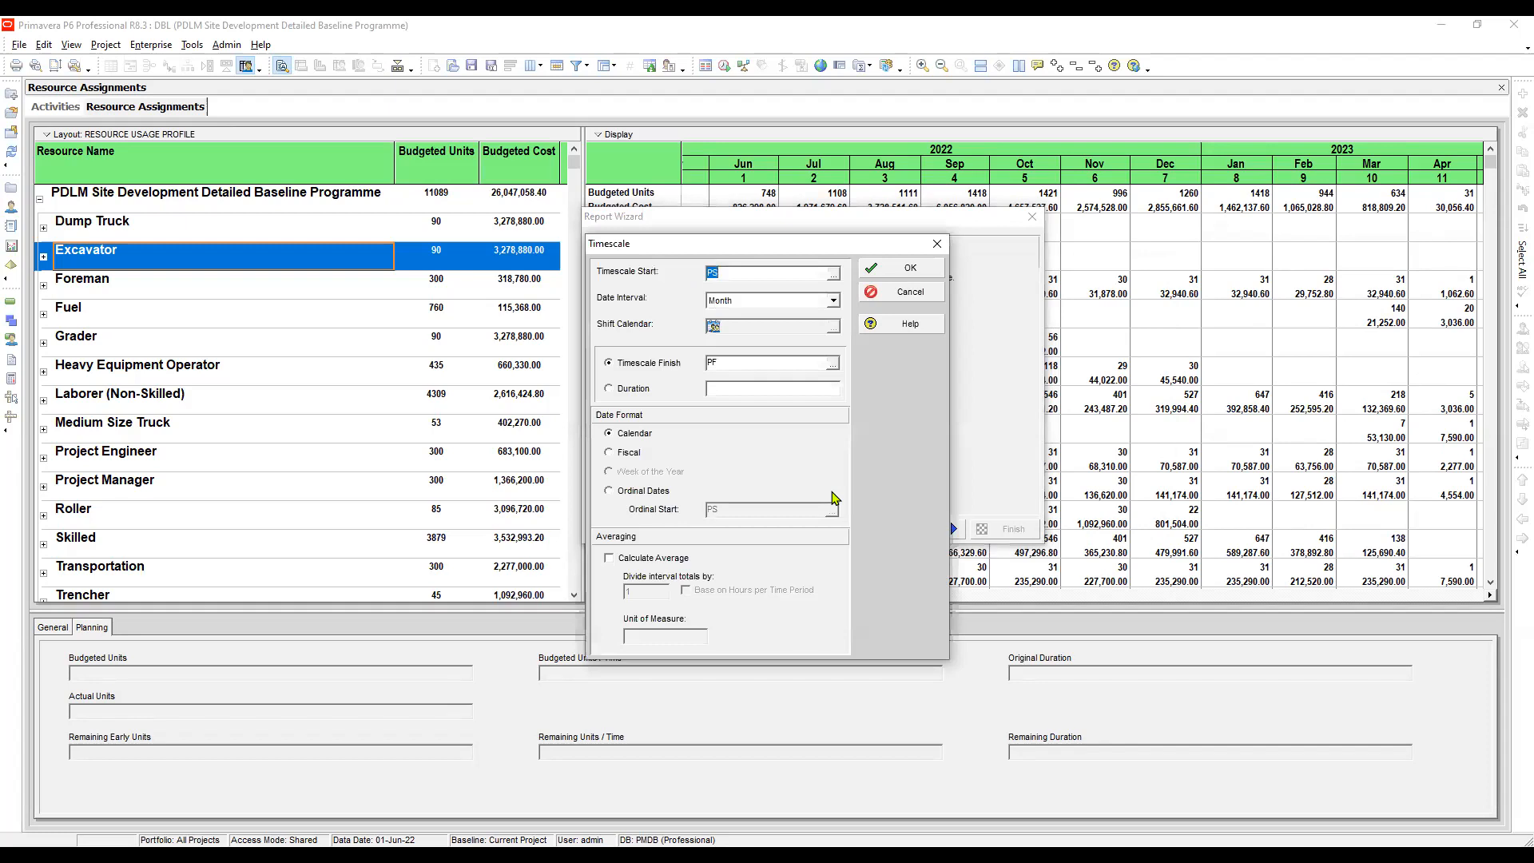
pyautogui.click(916, 271)
# - Step back through the wizard to review the filter and the selected subject area
pyautogui.hotkey('alt', 'p')
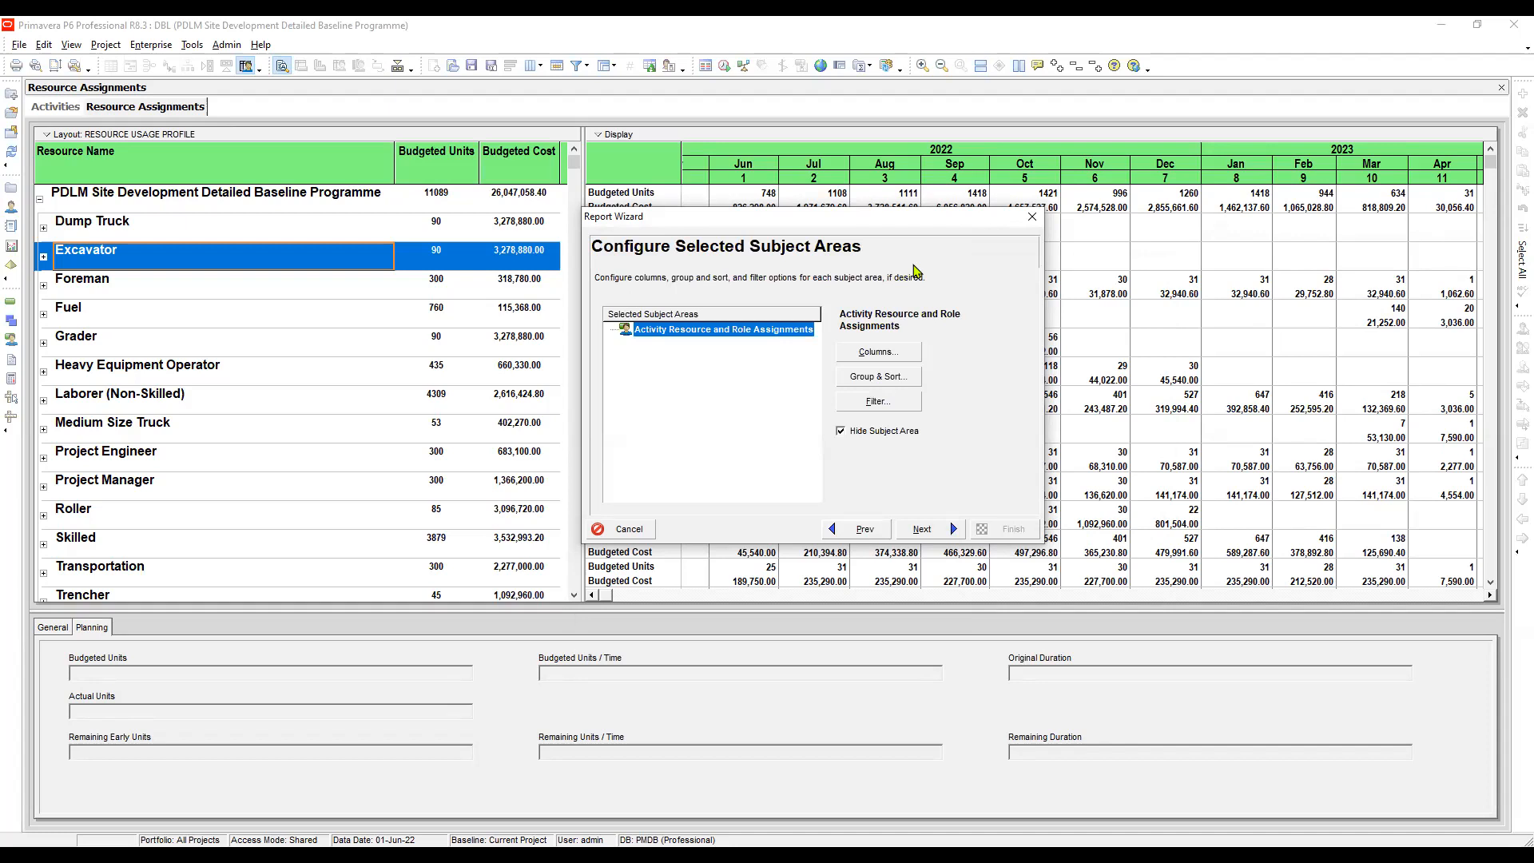
pyautogui.hotkey('alt', 'f')
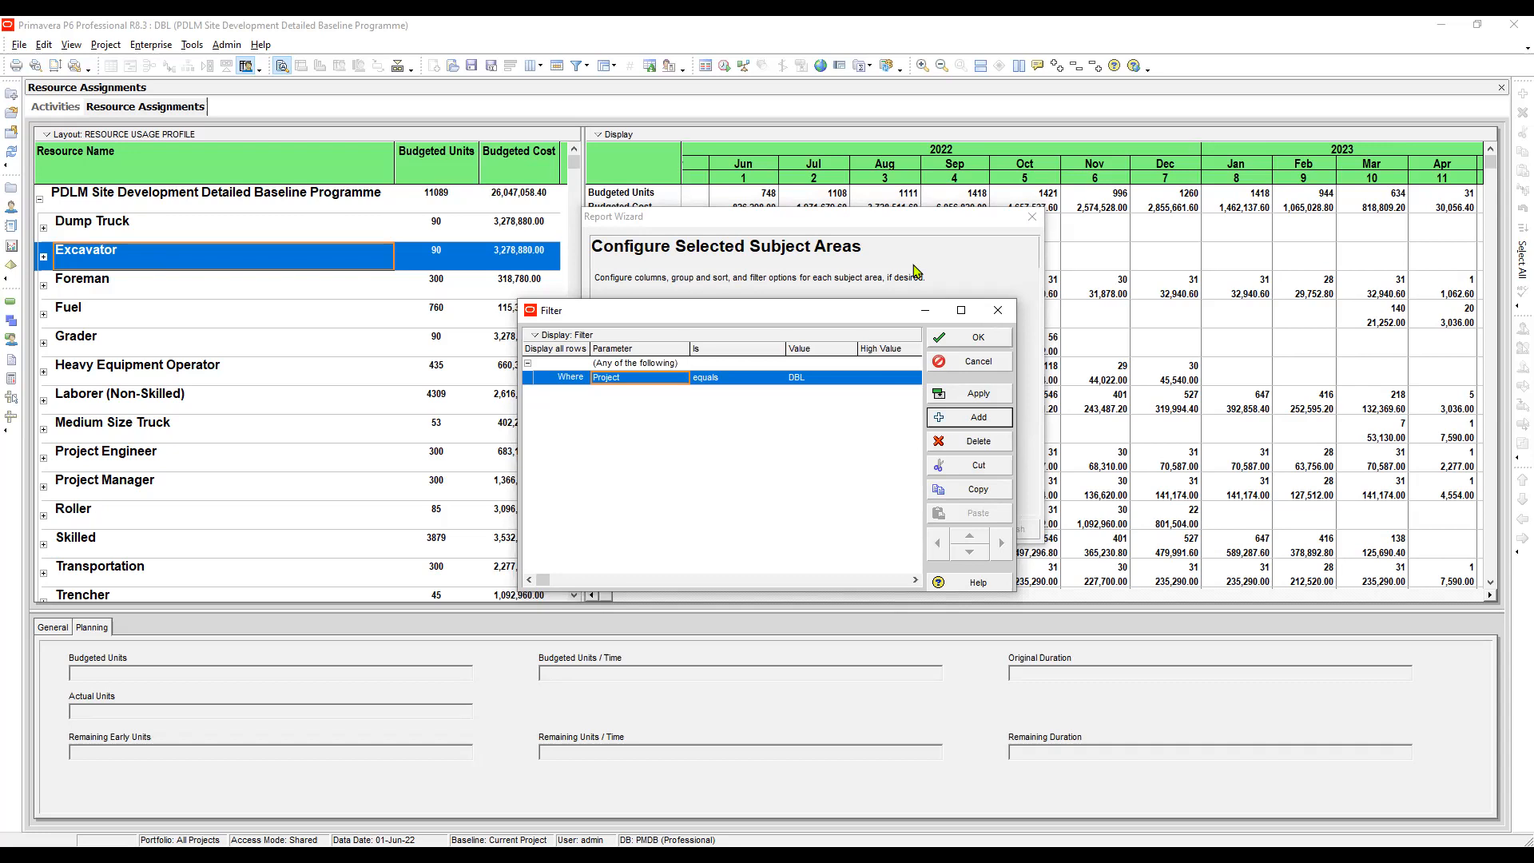
pyautogui.press('Return')
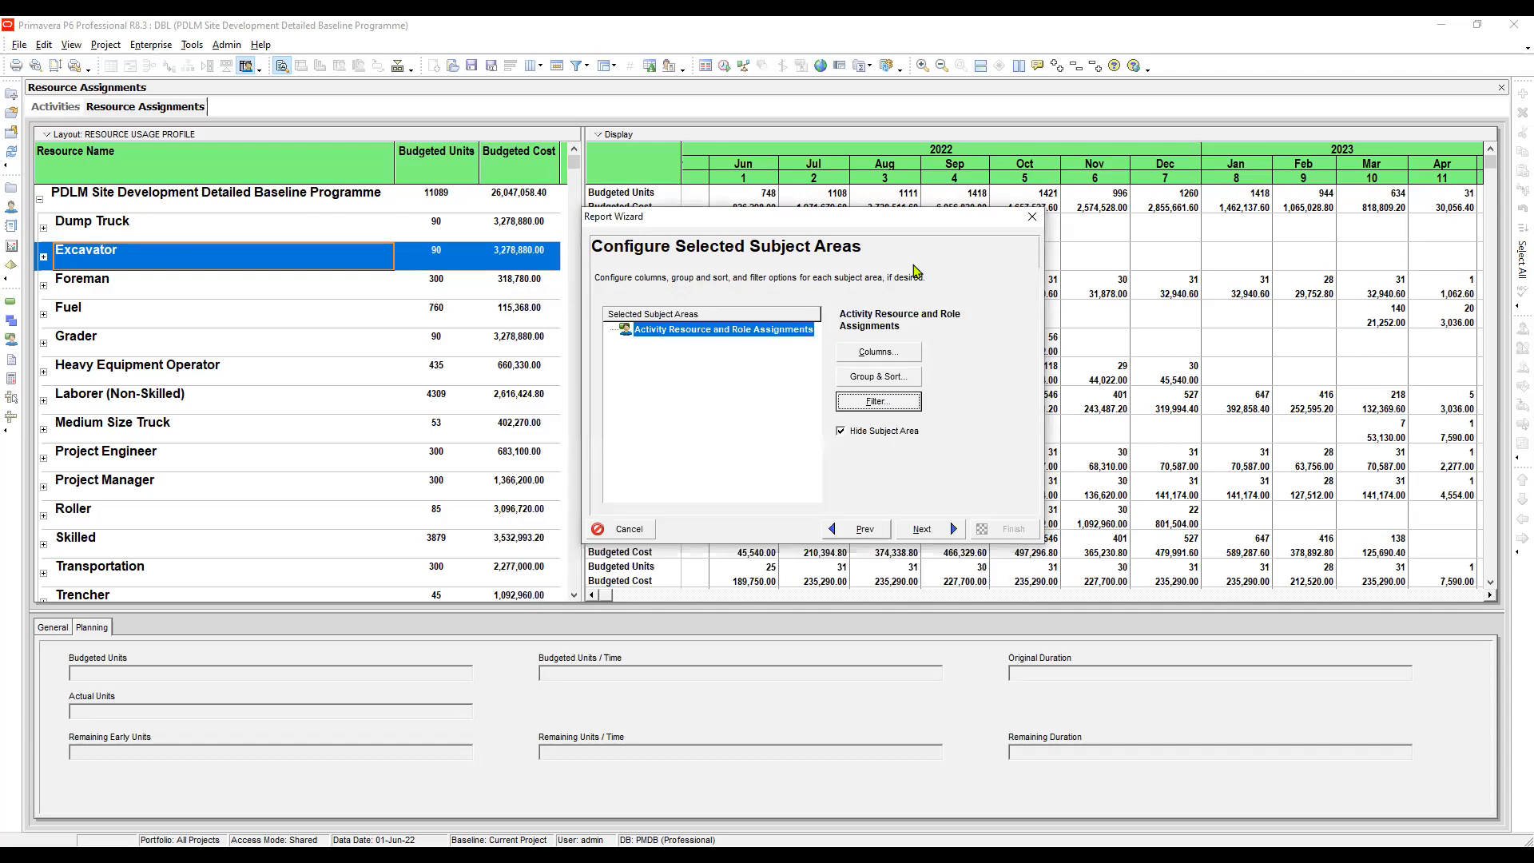
pyautogui.hotkey('alt', 'p')
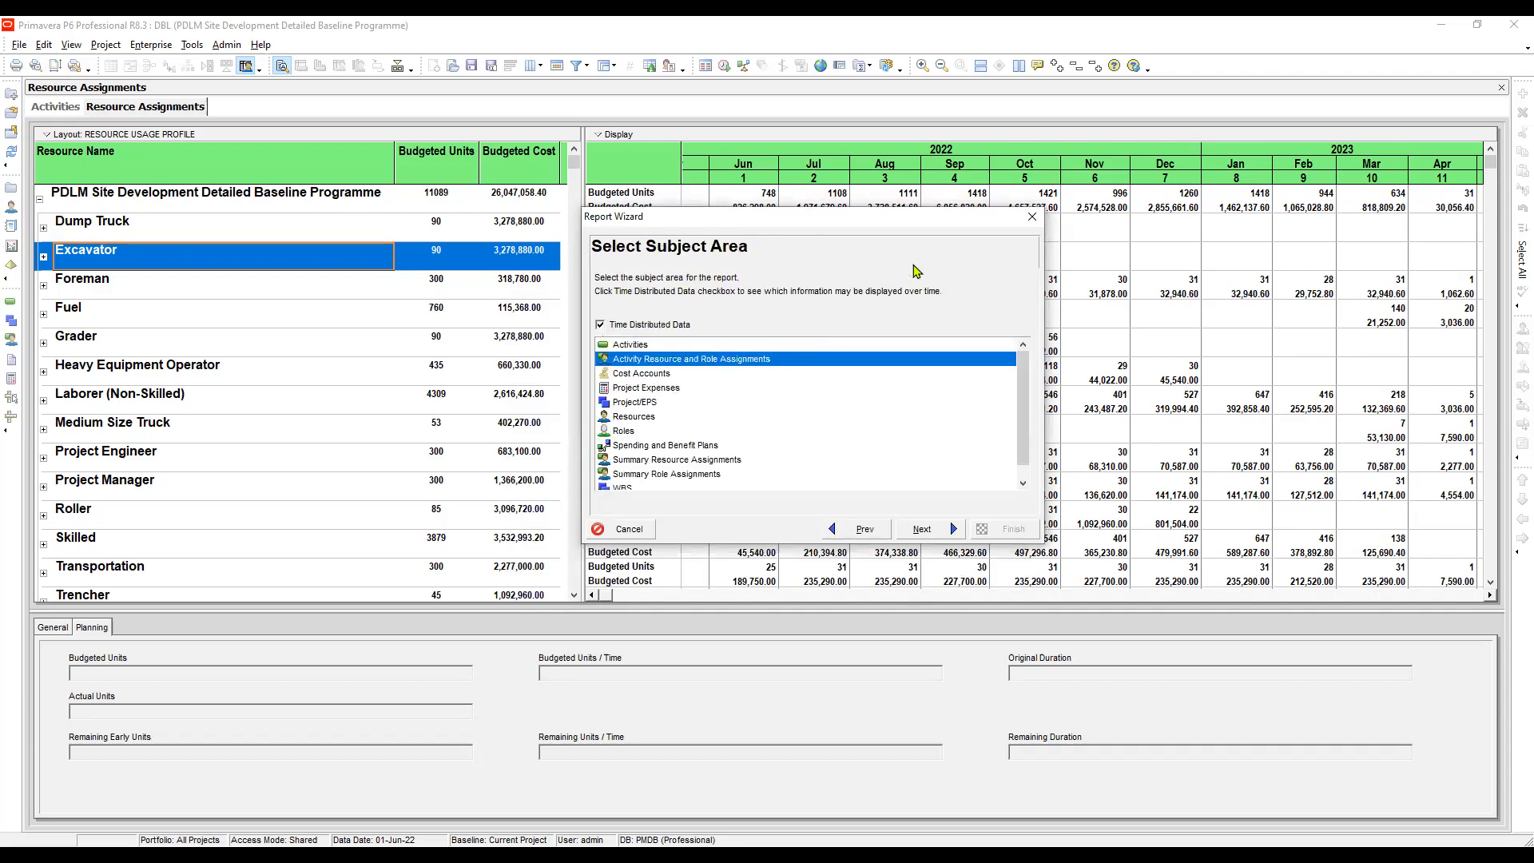
pyautogui.hotkey('alt', 'n')
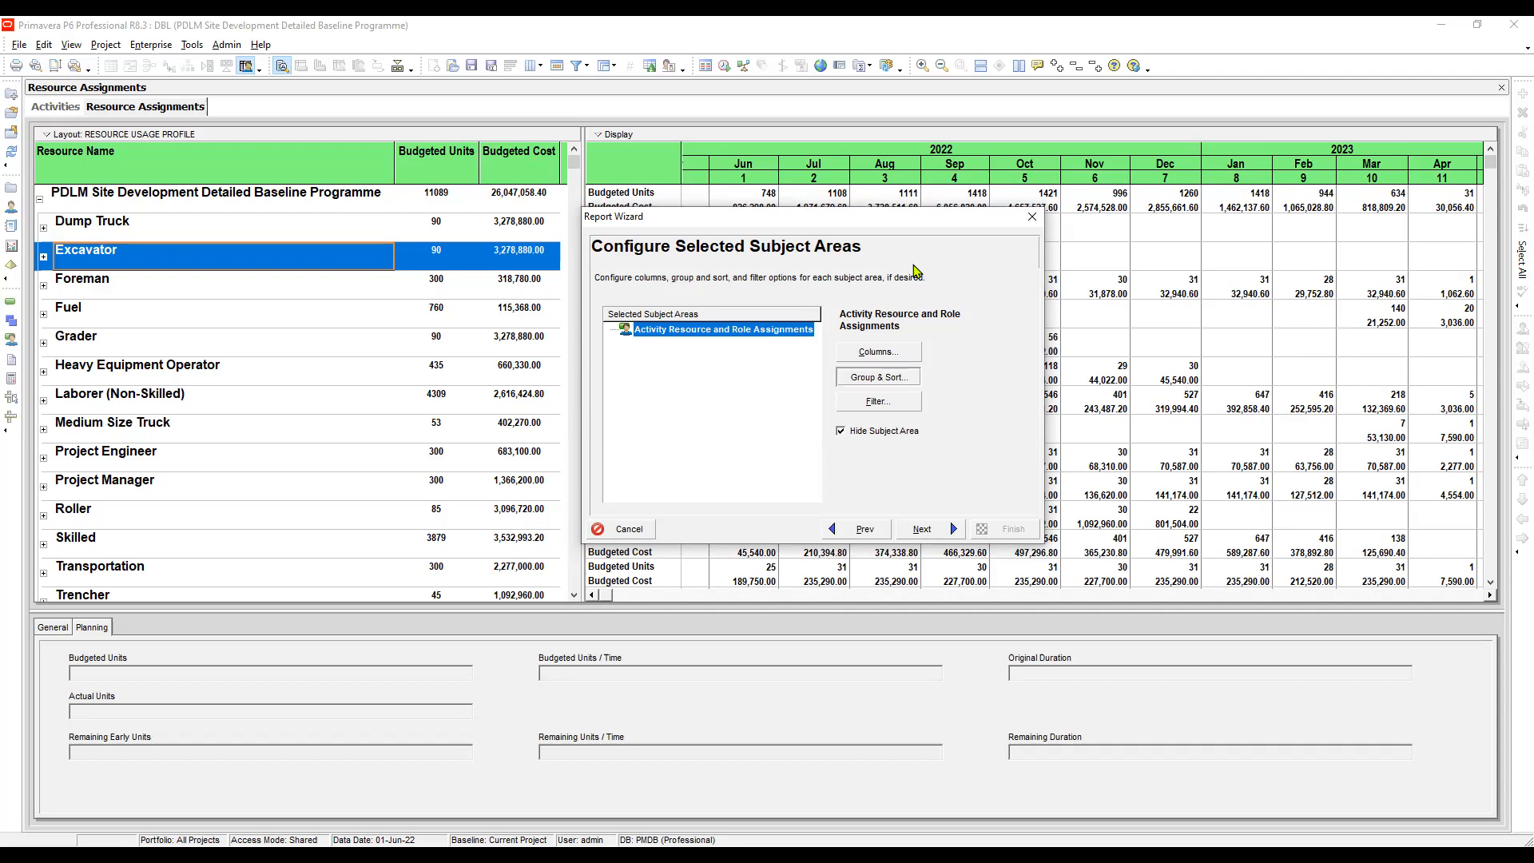
# - Set totals at the top for the first resource grouping level, apply it, review the sort order and confirm
pyautogui.press('Return')
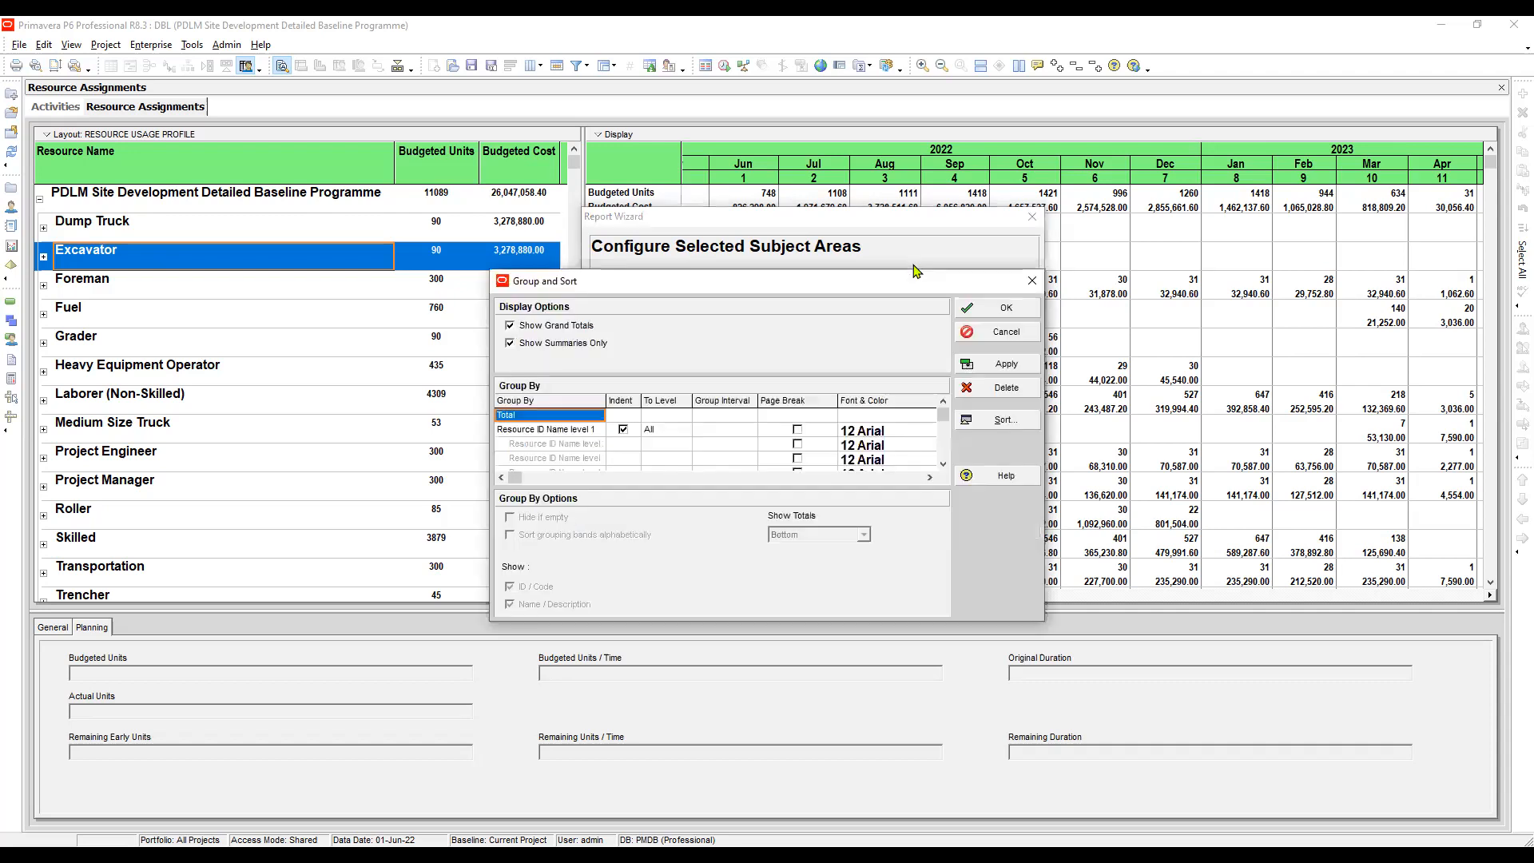
pyautogui.click(565, 444)
pyautogui.click(561, 431)
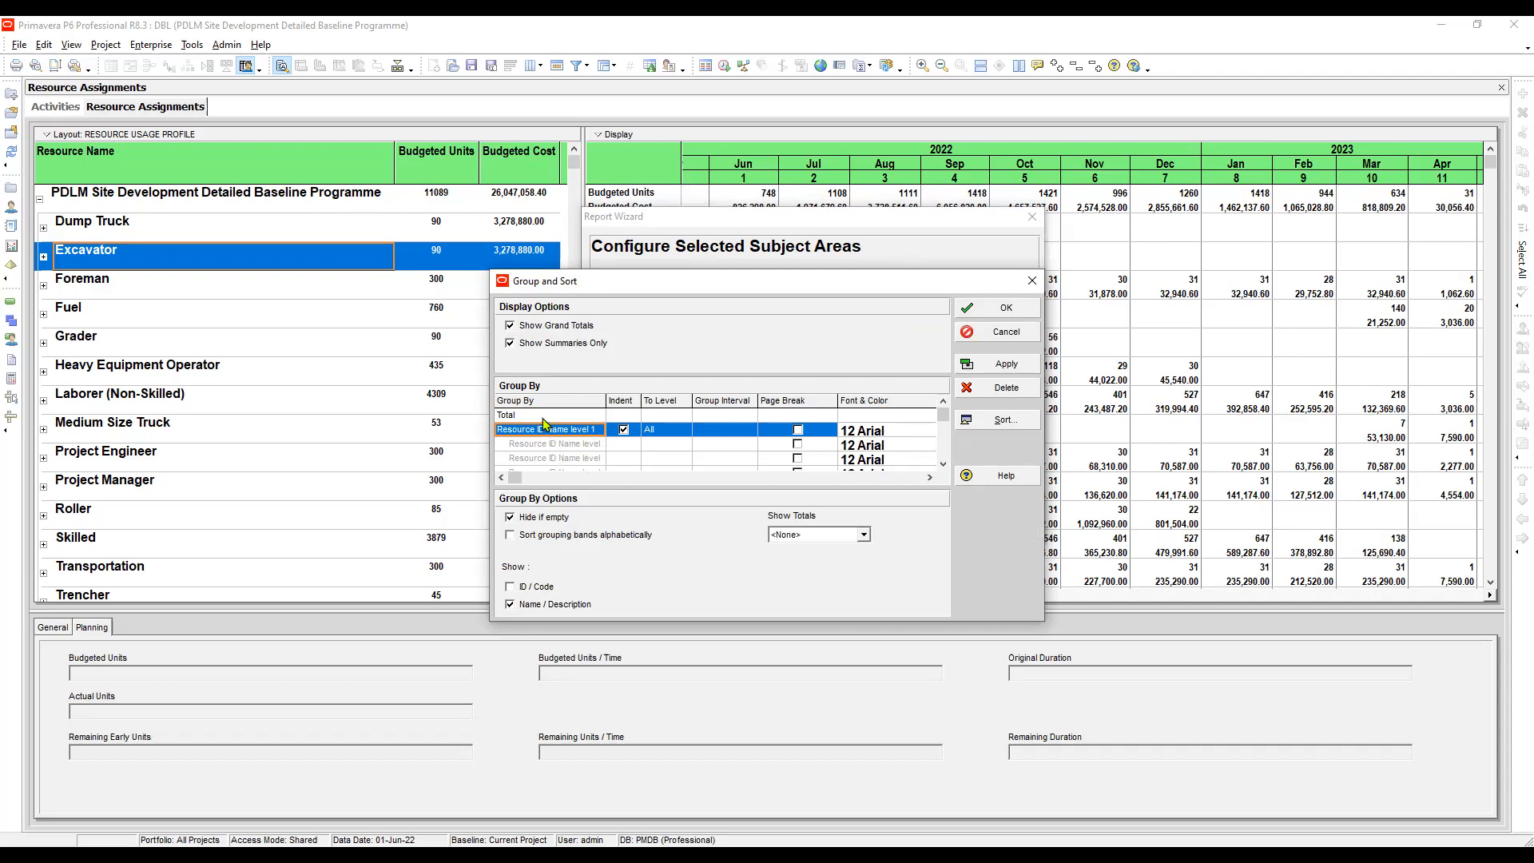
pyautogui.click(543, 417)
pyautogui.click(554, 432)
pyautogui.click(864, 535)
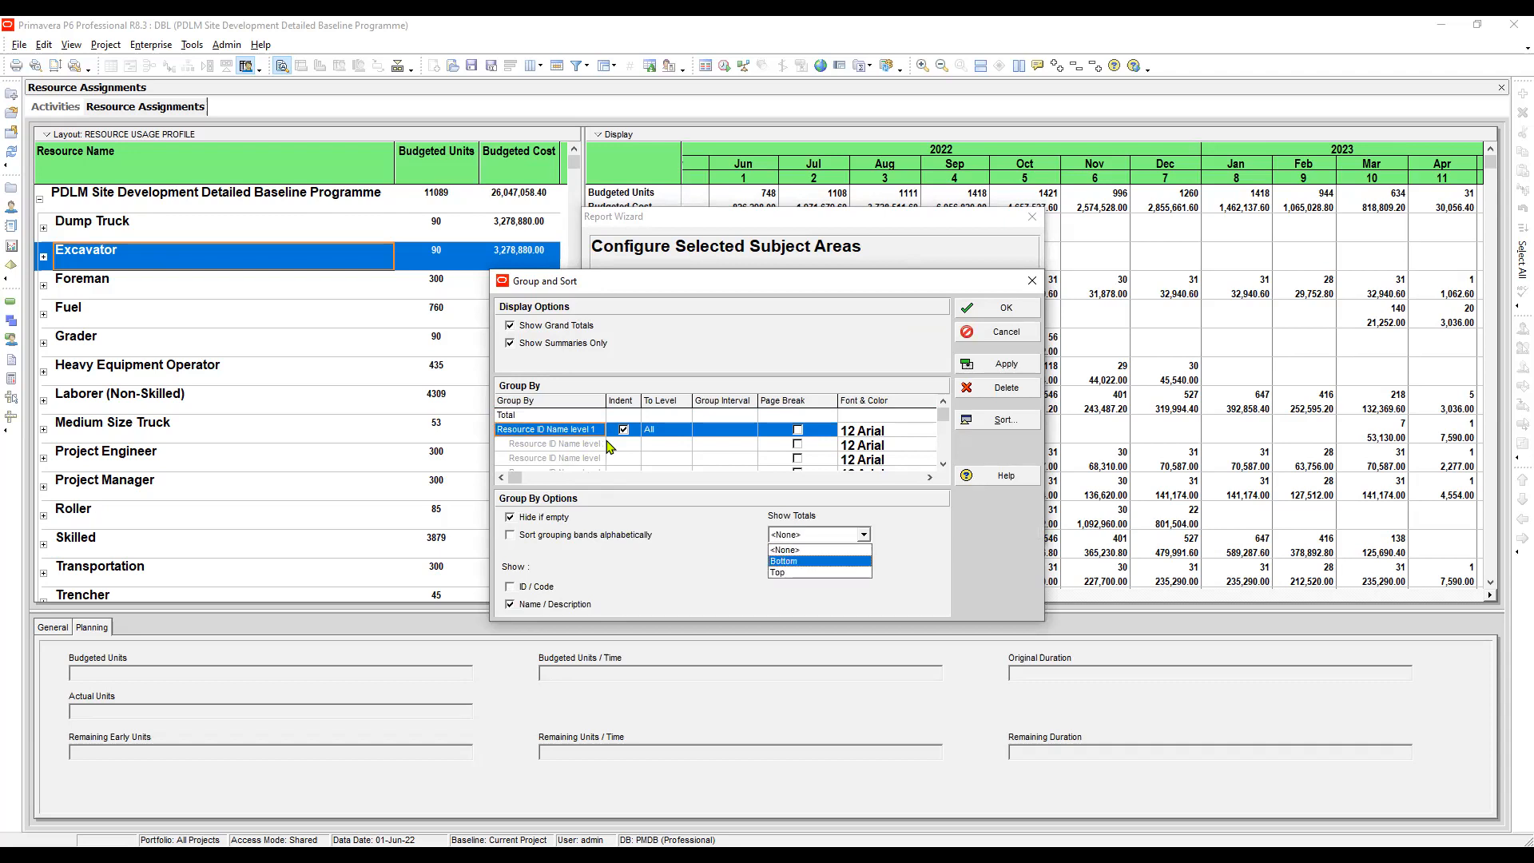
pyautogui.click(799, 572)
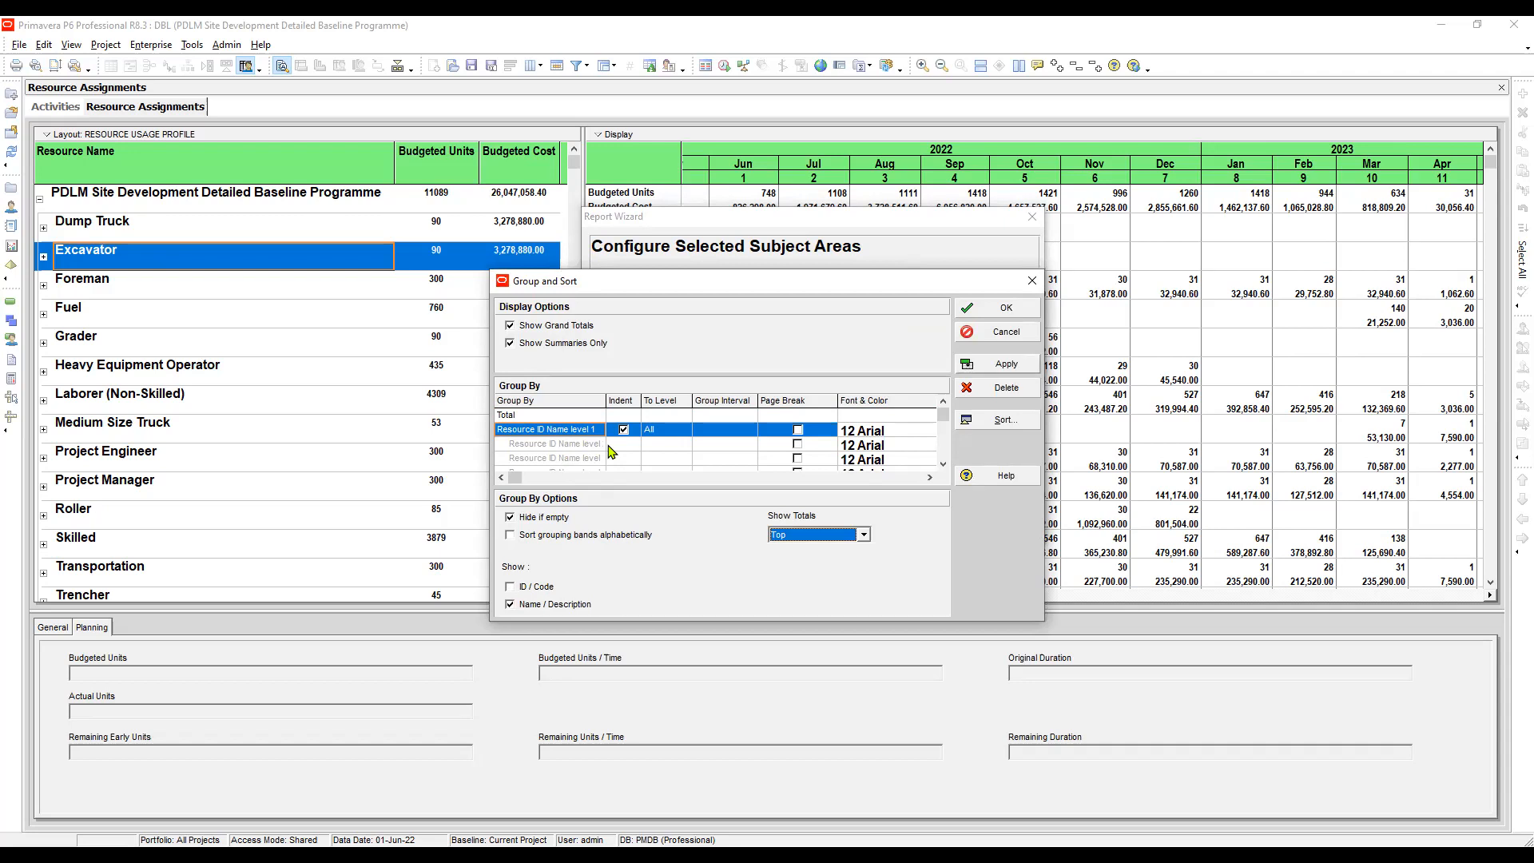
pyautogui.click(998, 363)
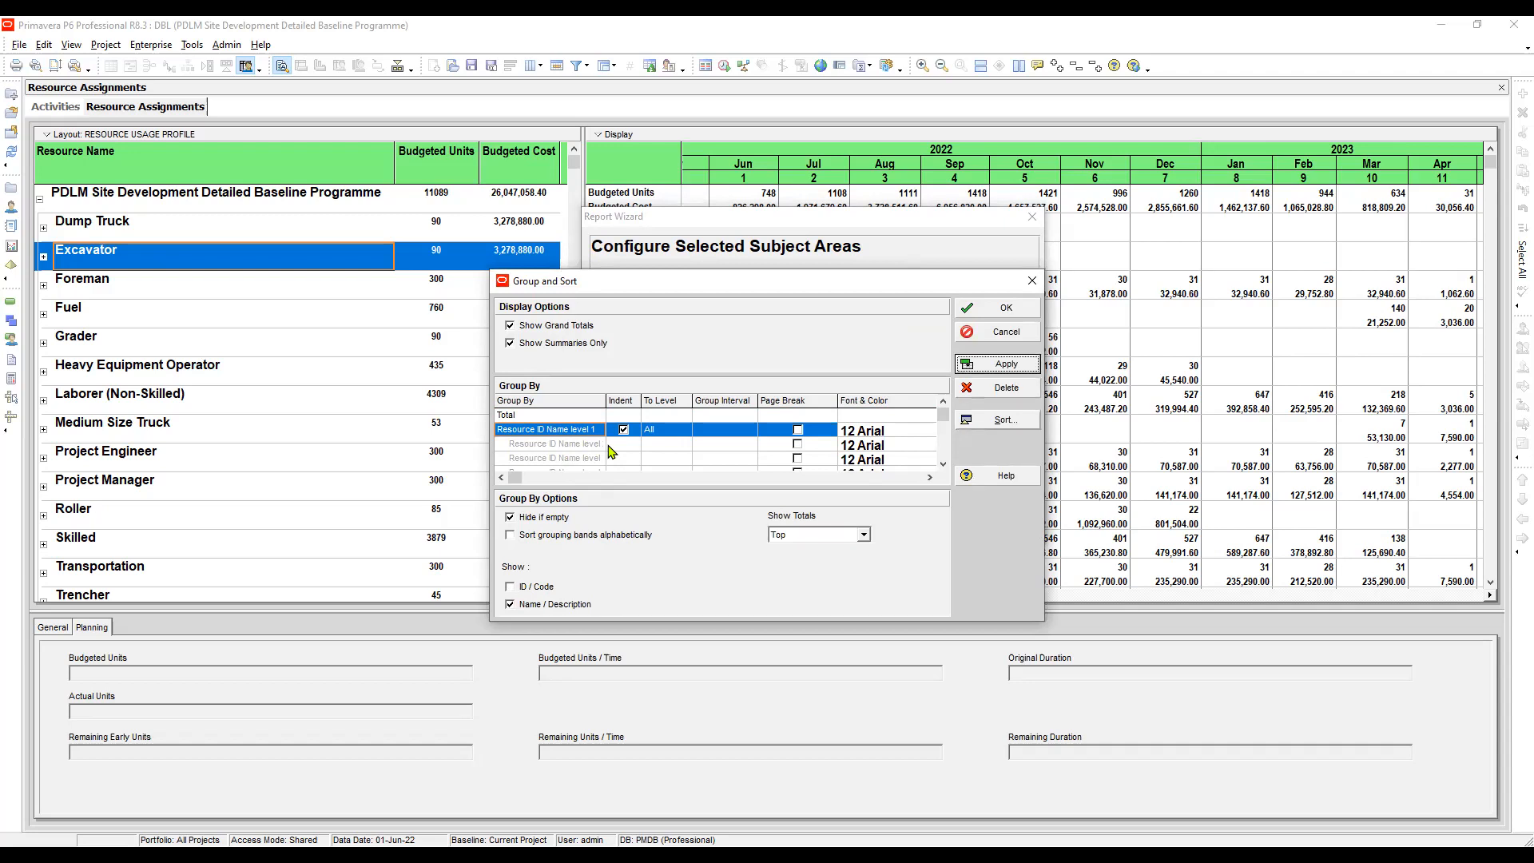
pyautogui.click(998, 419)
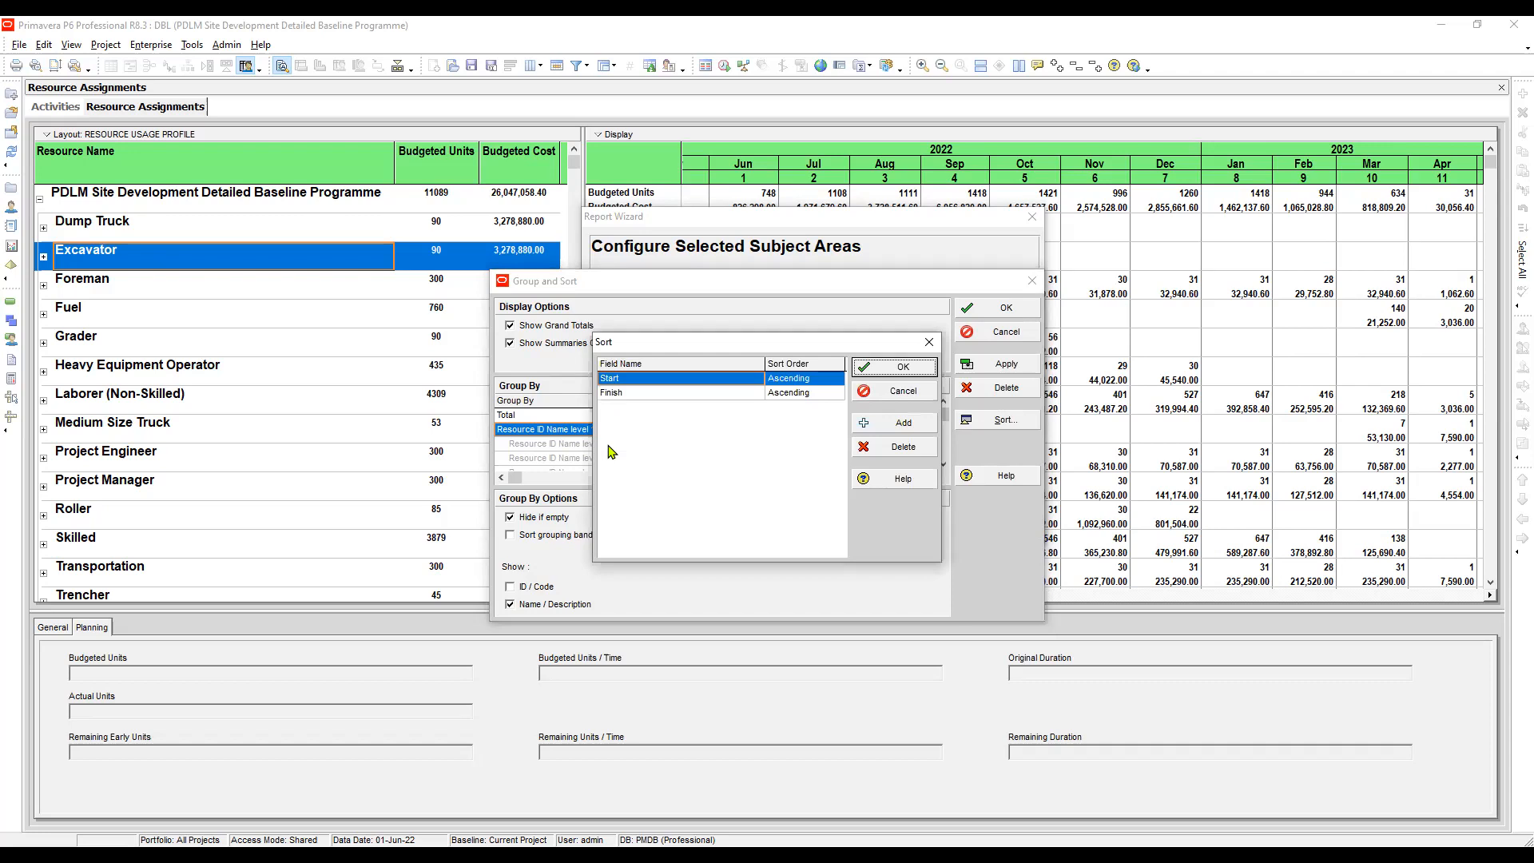
pyautogui.press('Return')
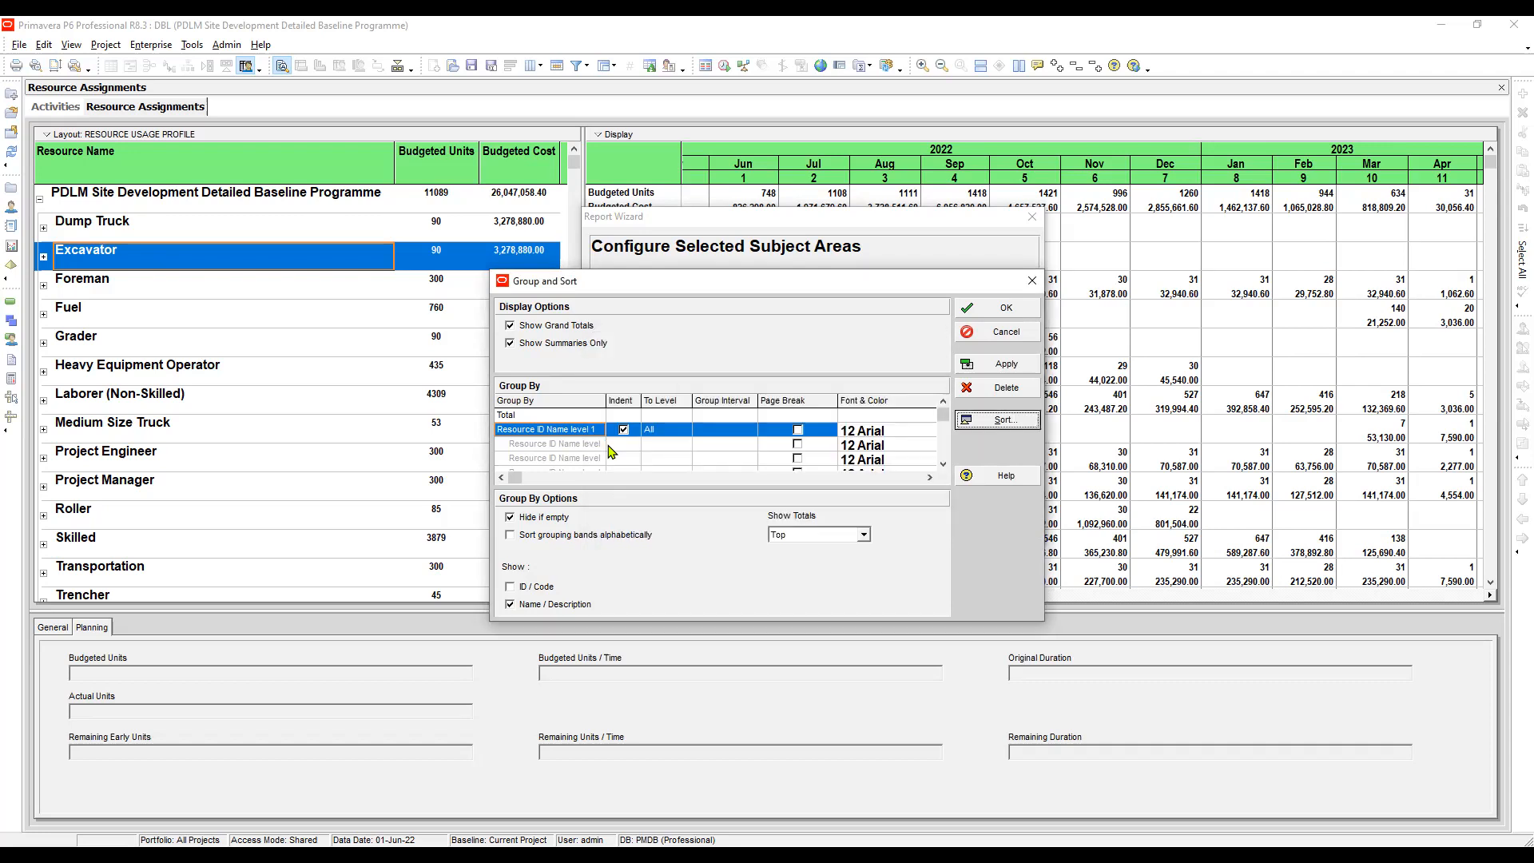
pyautogui.click(506, 604)
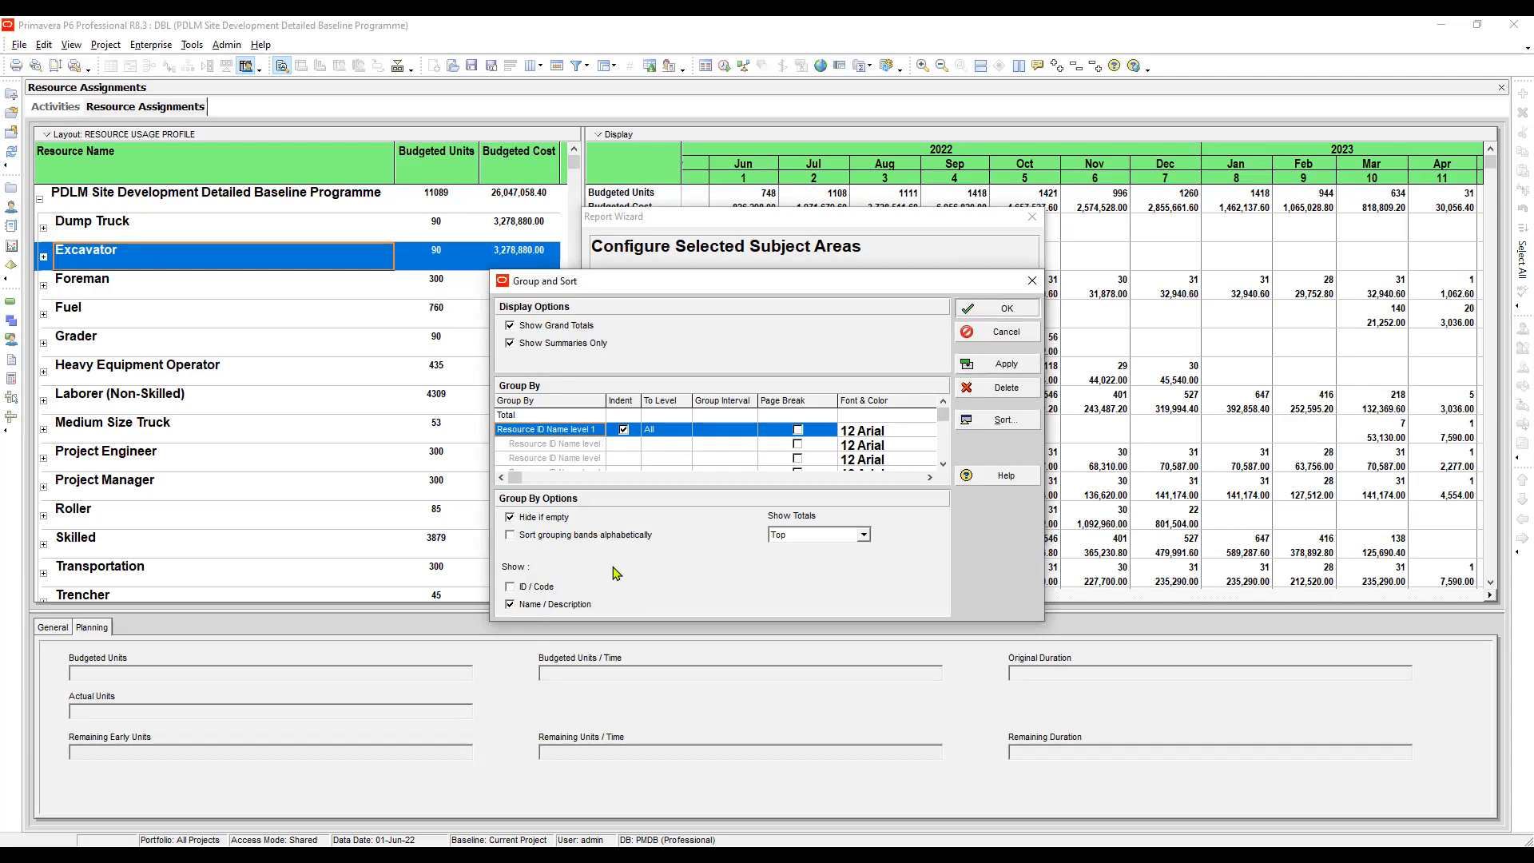
pyautogui.press('Return')
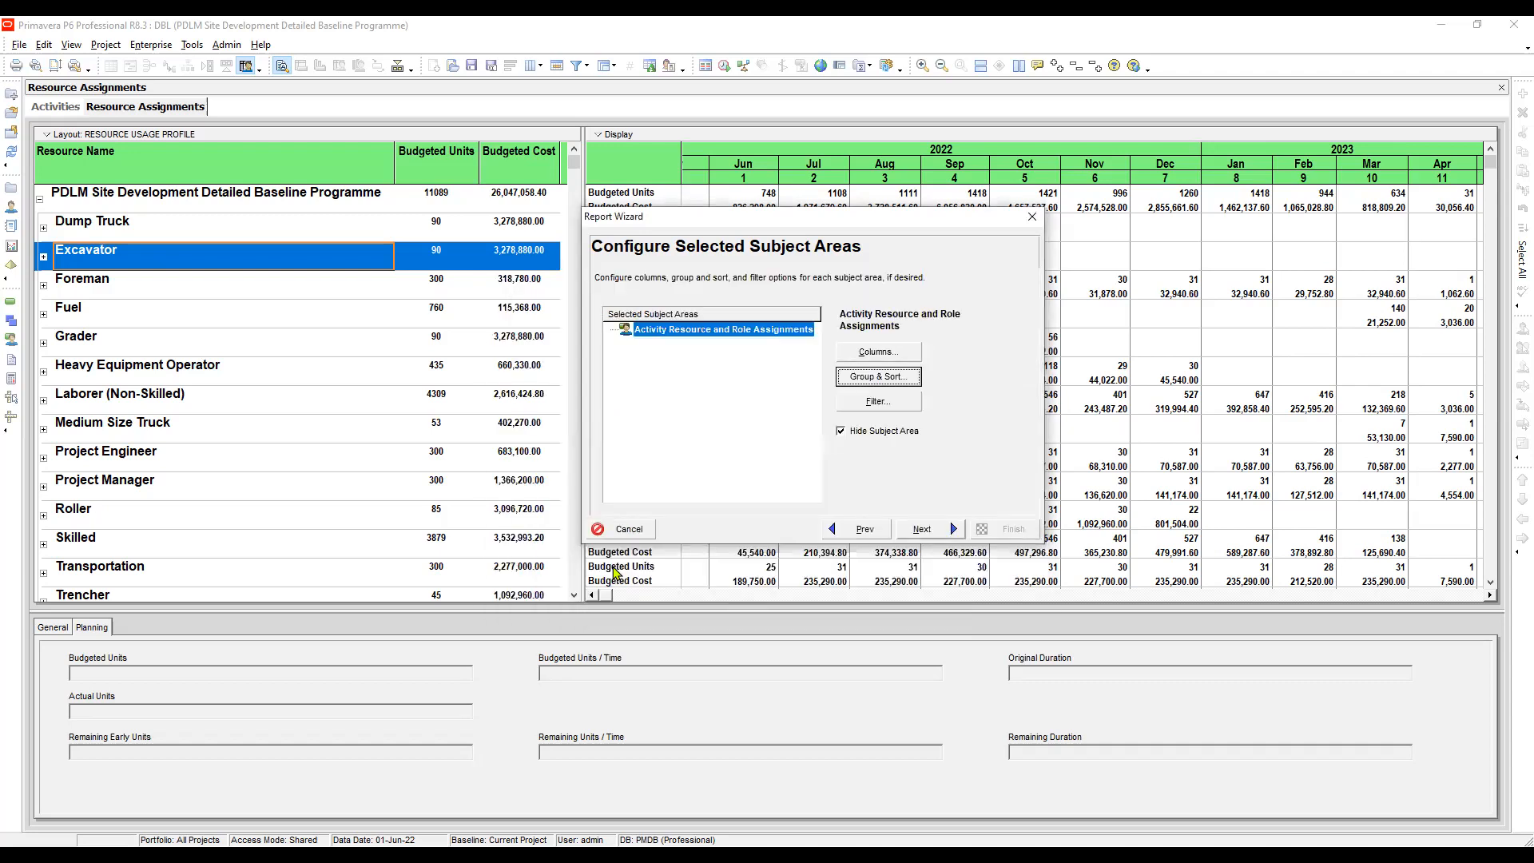
# - Advance to the report title, paste a new title, and move on to the report generated page
pyautogui.click(930, 529)
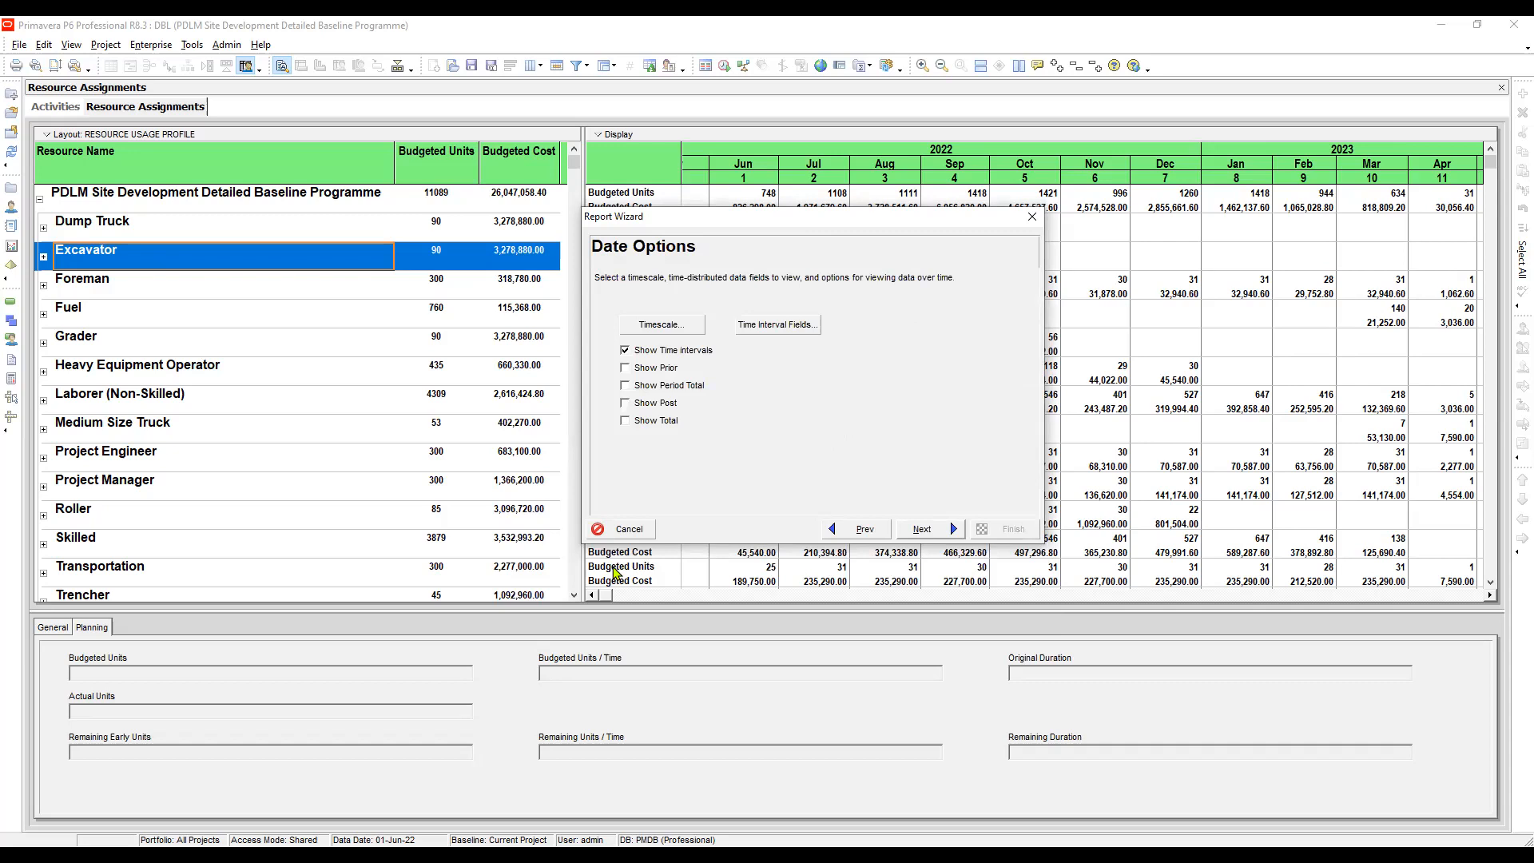
pyautogui.click(931, 529)
pyautogui.moveTo(781, 361); pyautogui.dragTo(481, 342)
pyautogui.write('RESOURCE USAGE SPREADSHEET')
pyautogui.press('Return')
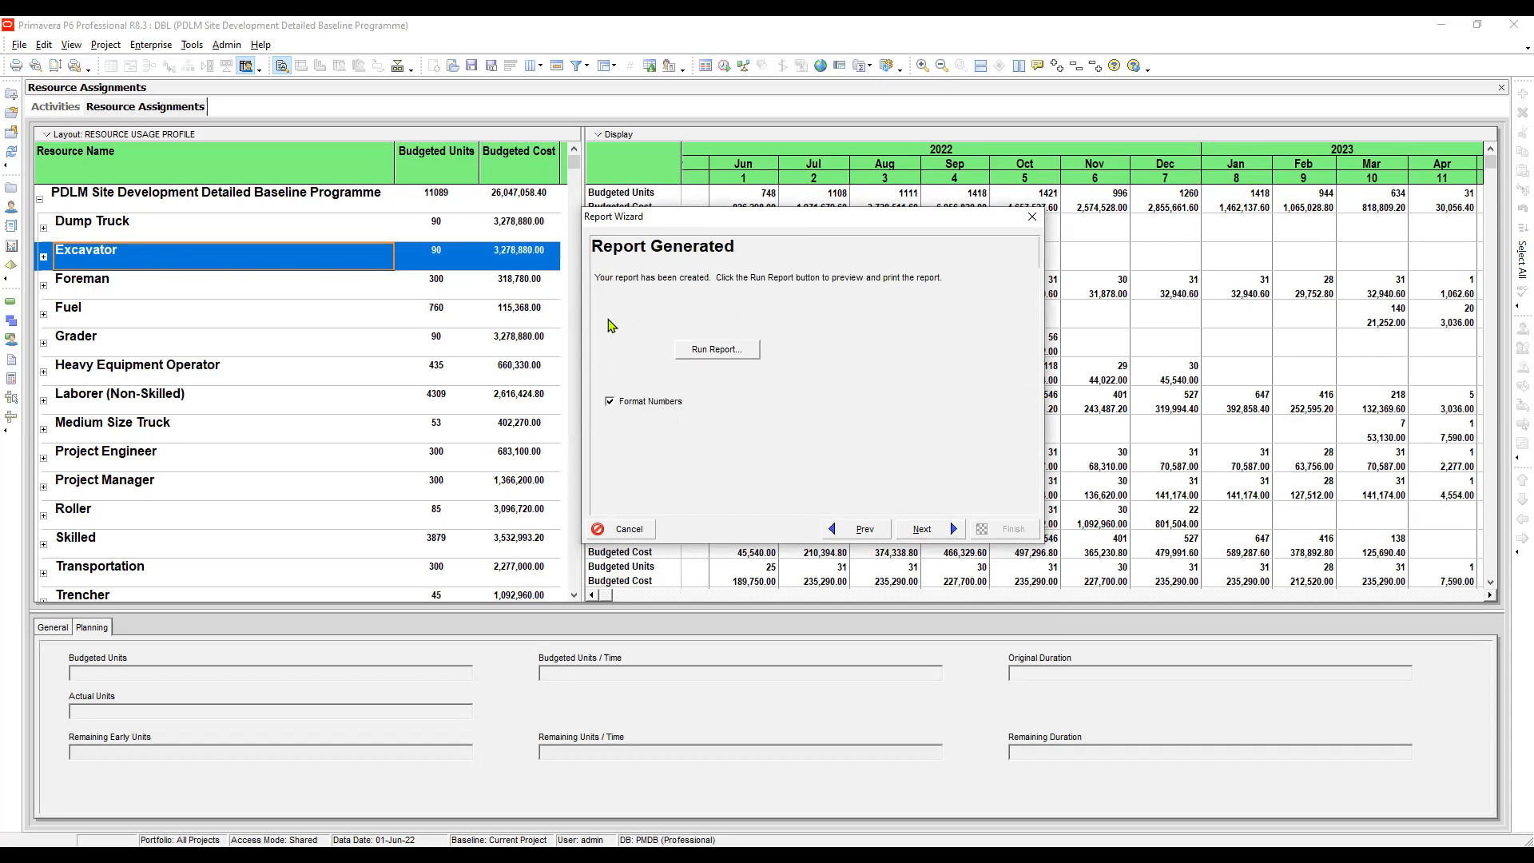
# - Run the generated report, sending it to a print preview
pyautogui.press('Return')
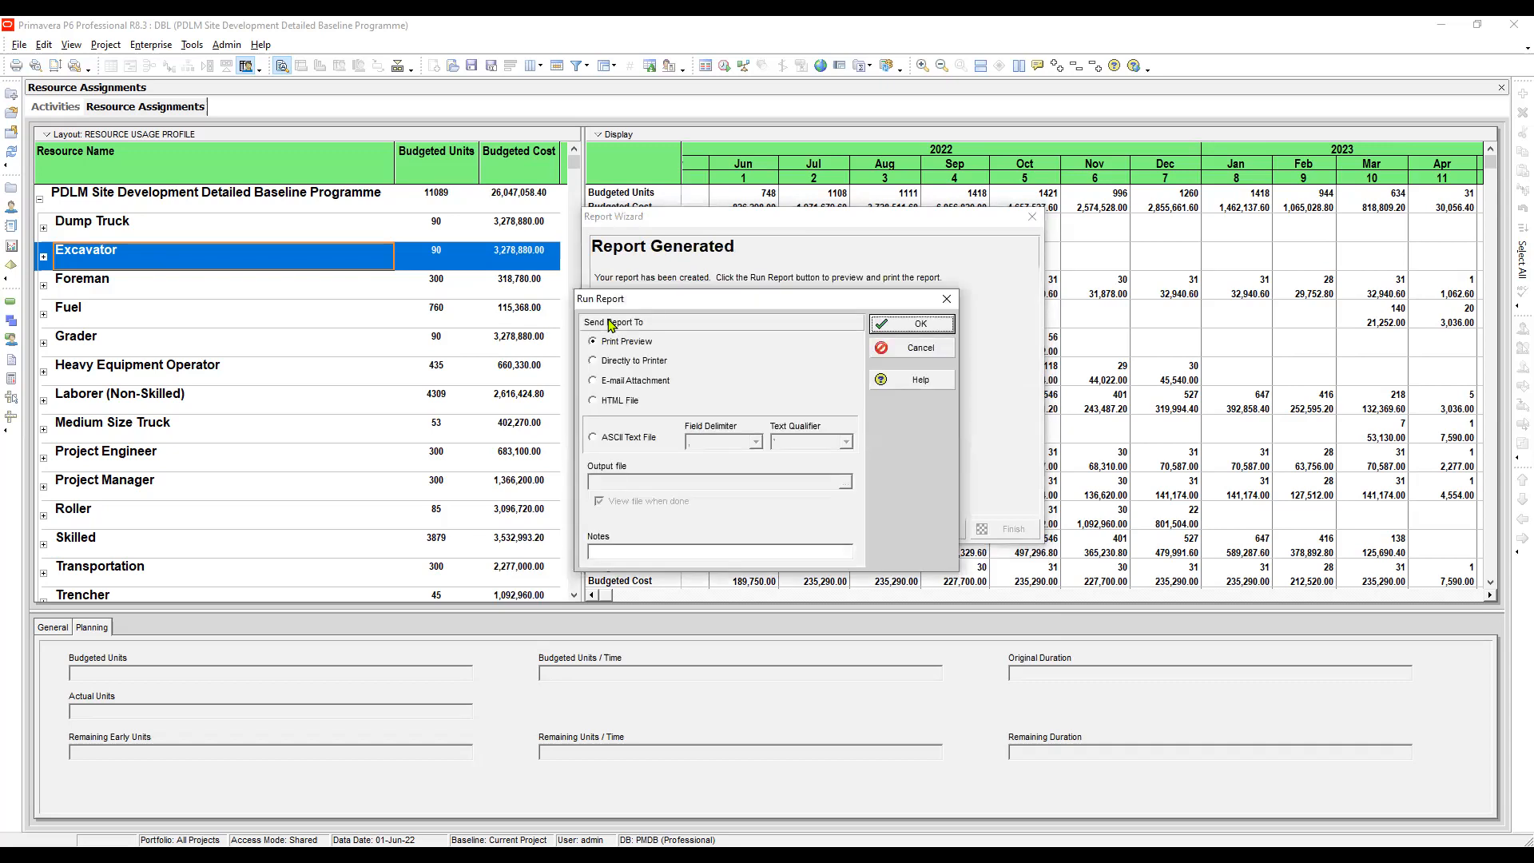
pyautogui.press('Return')
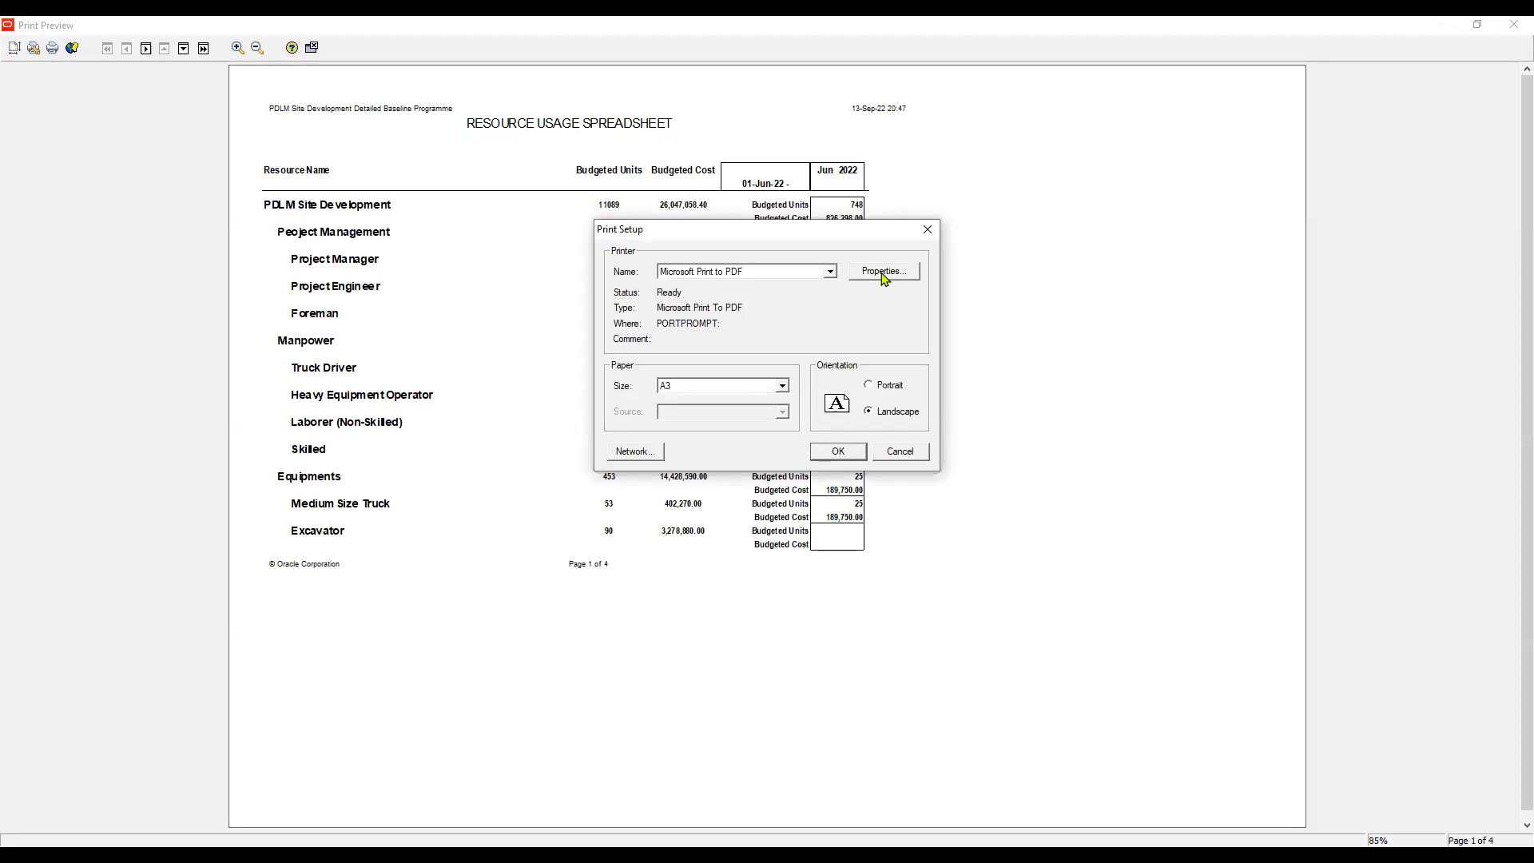
# - Accept the print setup with the Microsoft Print to PDF printer, A3 paper and landscape orientation
pyautogui.click(883, 276)
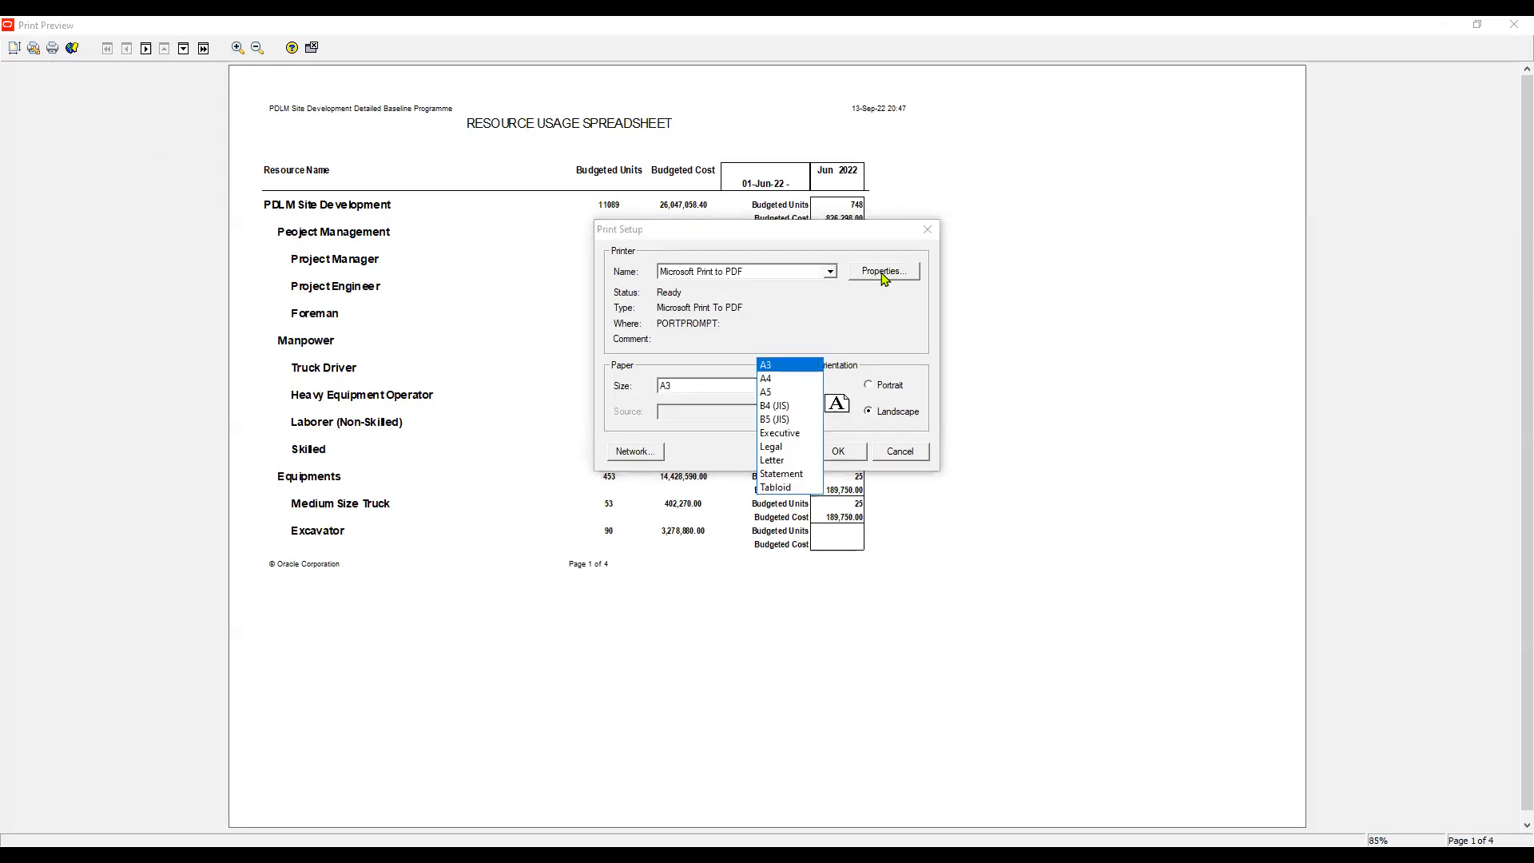
pyautogui.press('Escape')
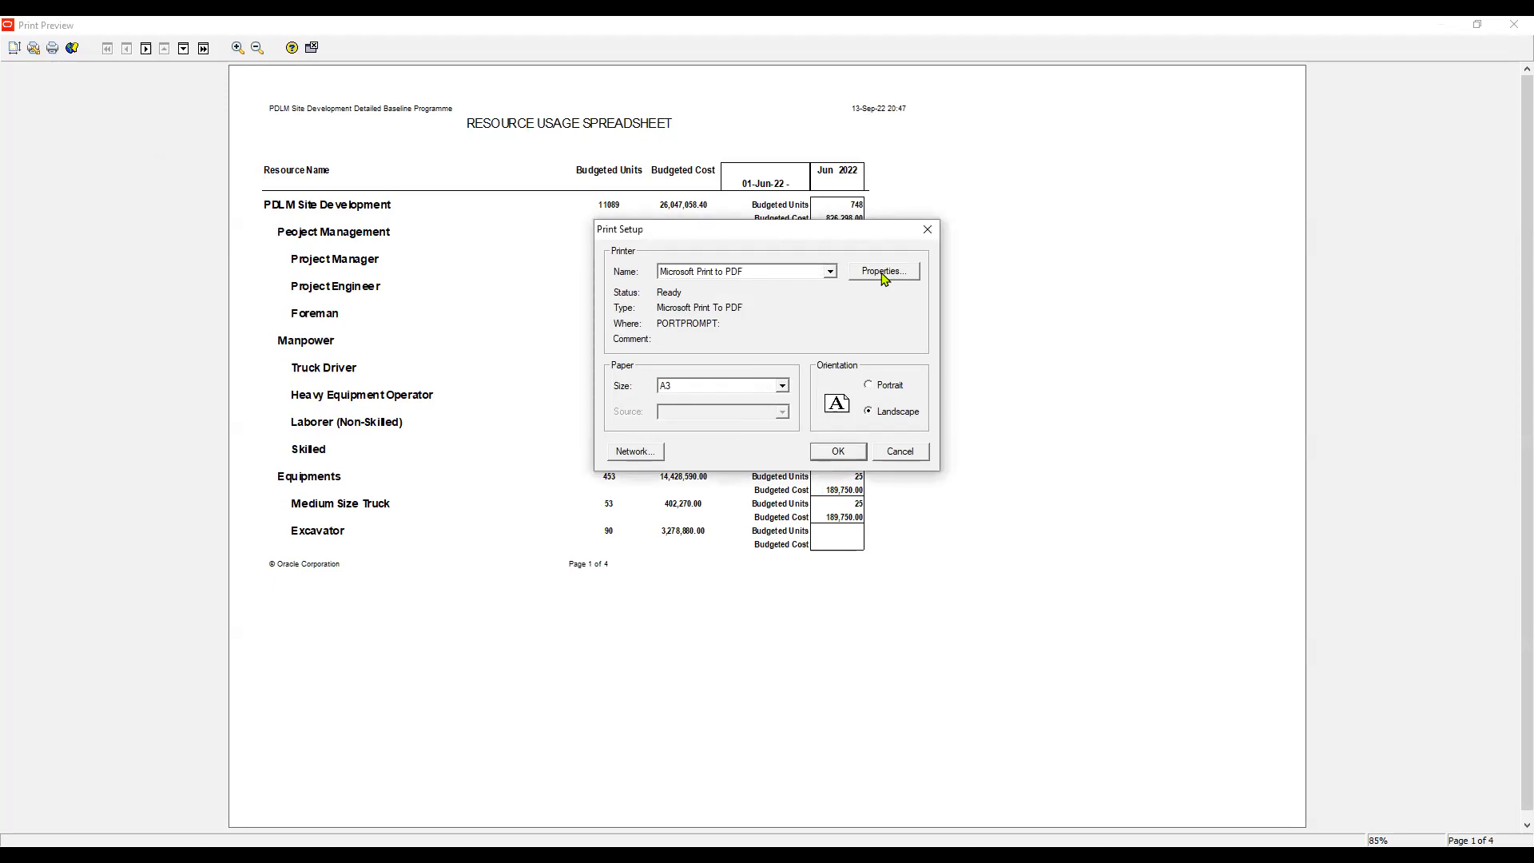
pyautogui.press('Return')
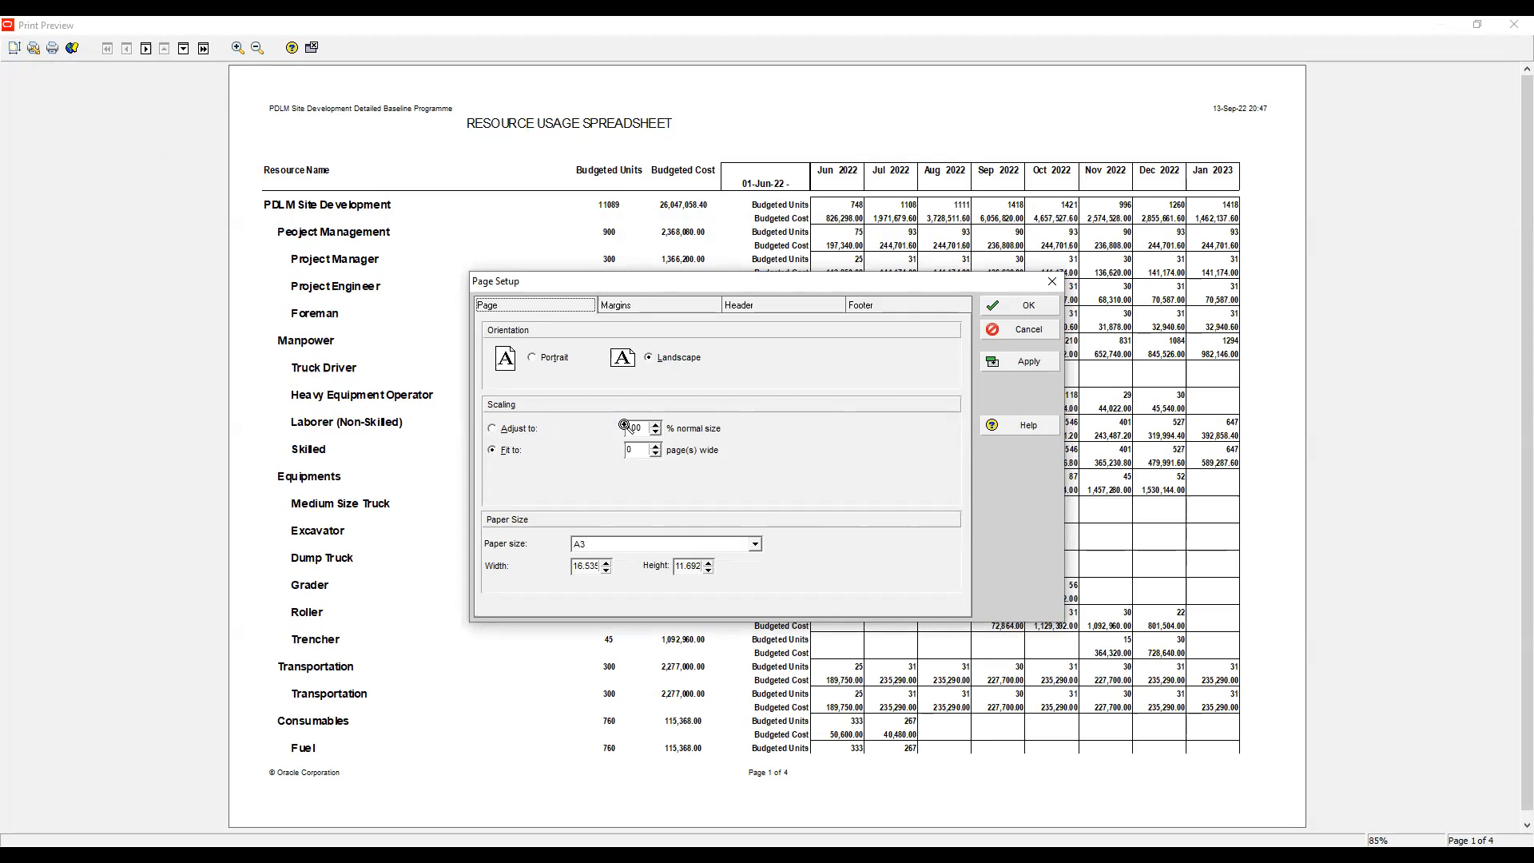
# - In page setup, switch scaling to adjust to 85% normal size, apply it and close the dialog
pyautogui.hotkey('ctrl', 'shift', 'Tab')
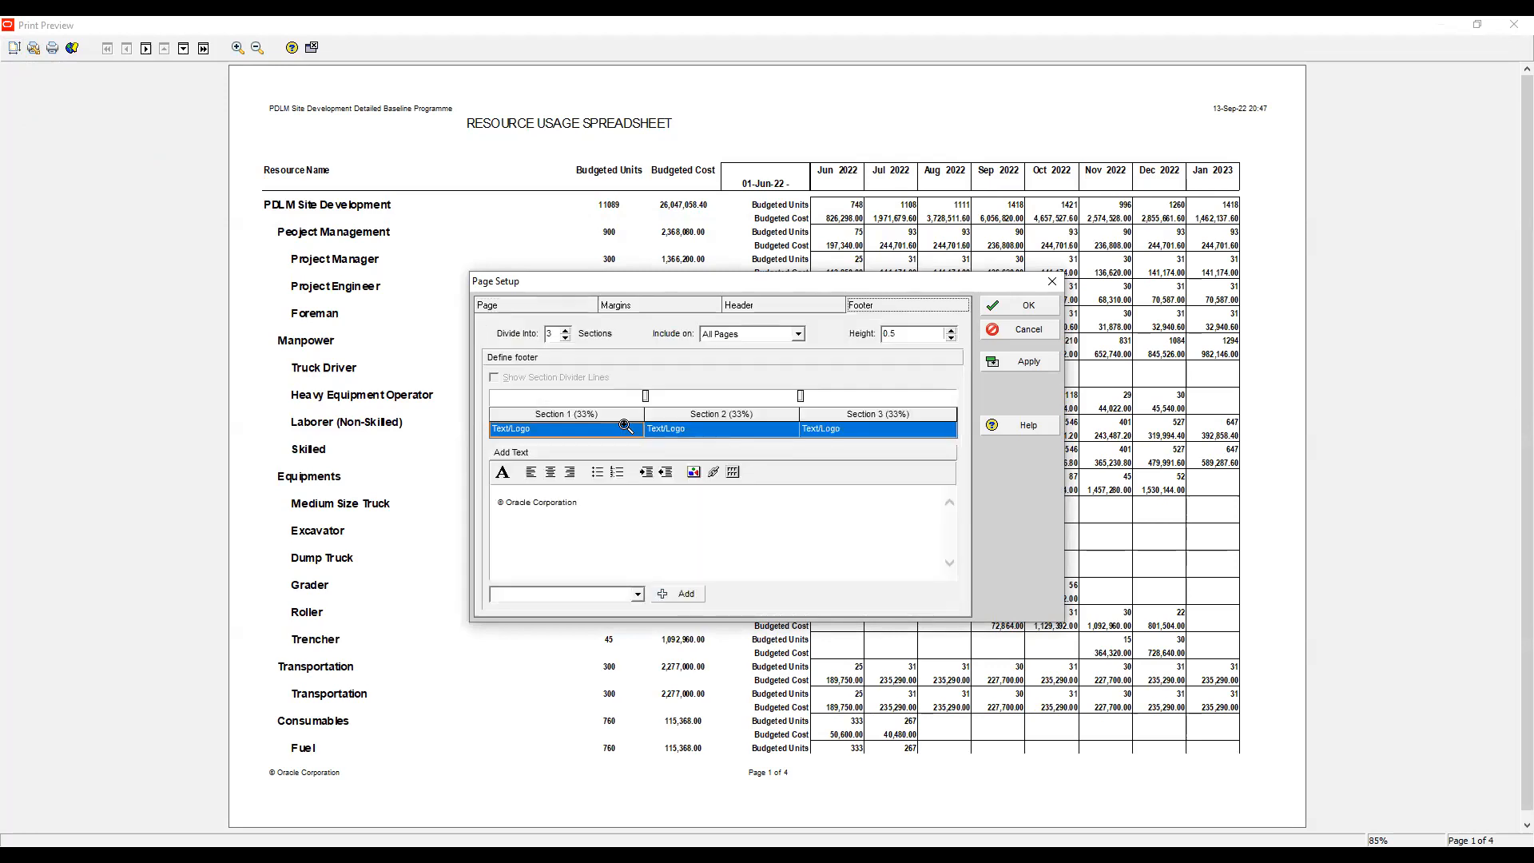
pyautogui.click(543, 309)
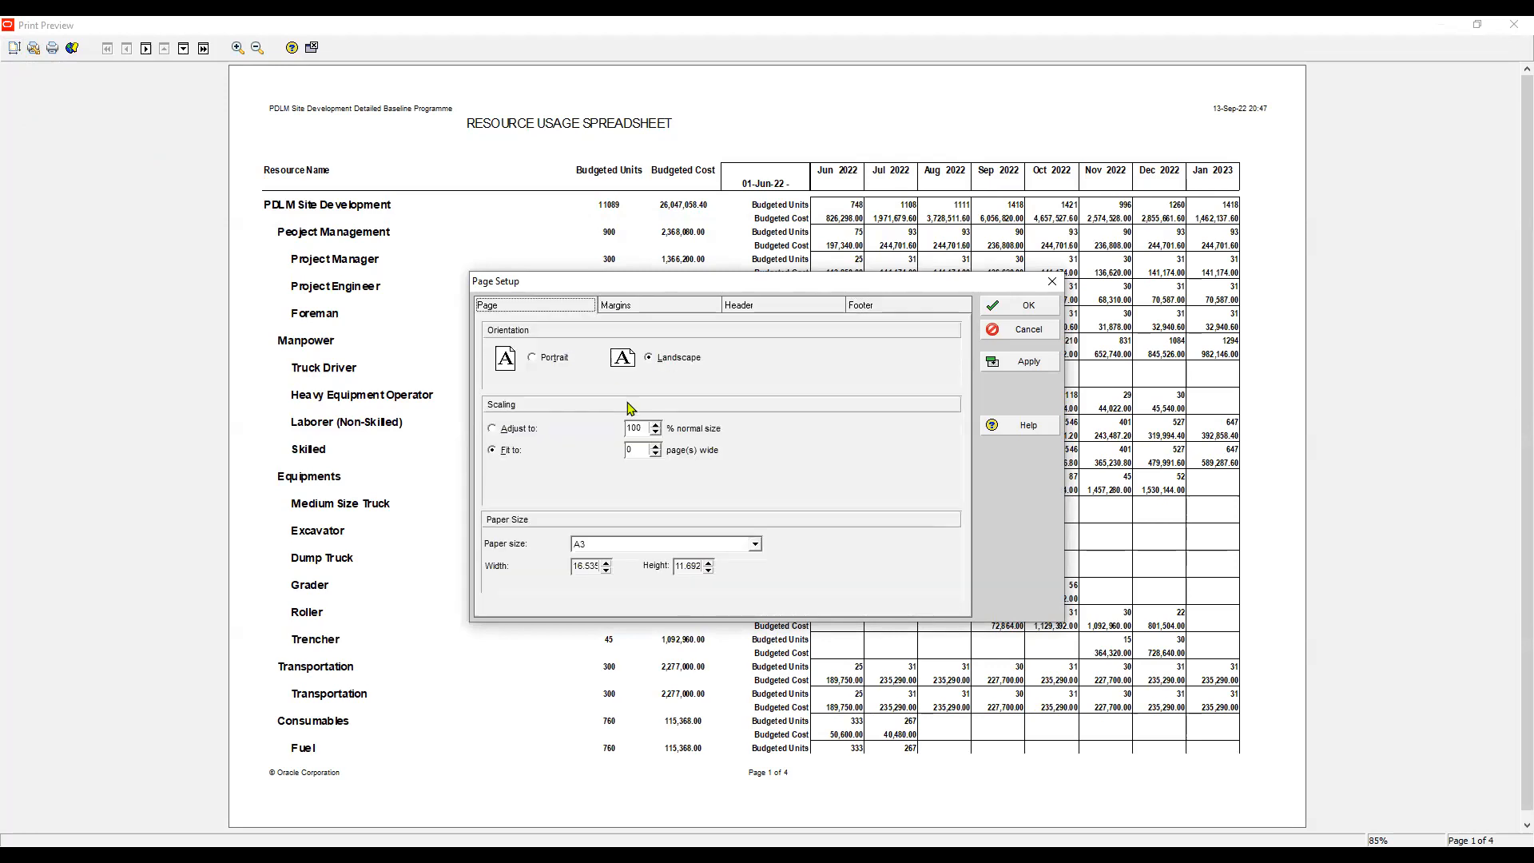
pyautogui.click(492, 430)
pyautogui.press('Tab')
pyautogui.write('85')
pyautogui.press('Tab')
pyautogui.press('Tab')
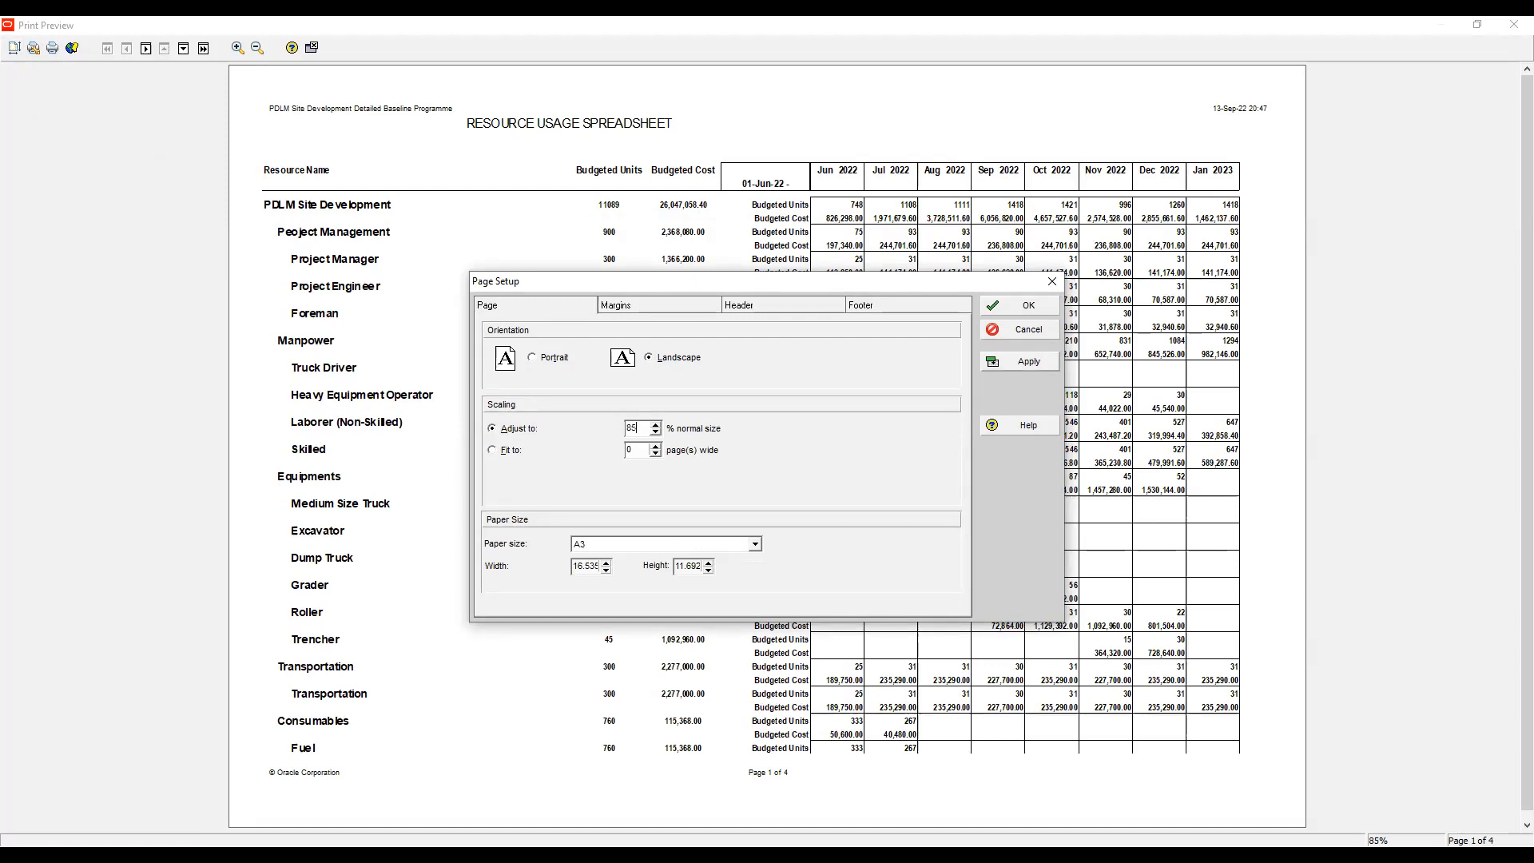
pyautogui.press('Return')
pyautogui.click(1020, 305)
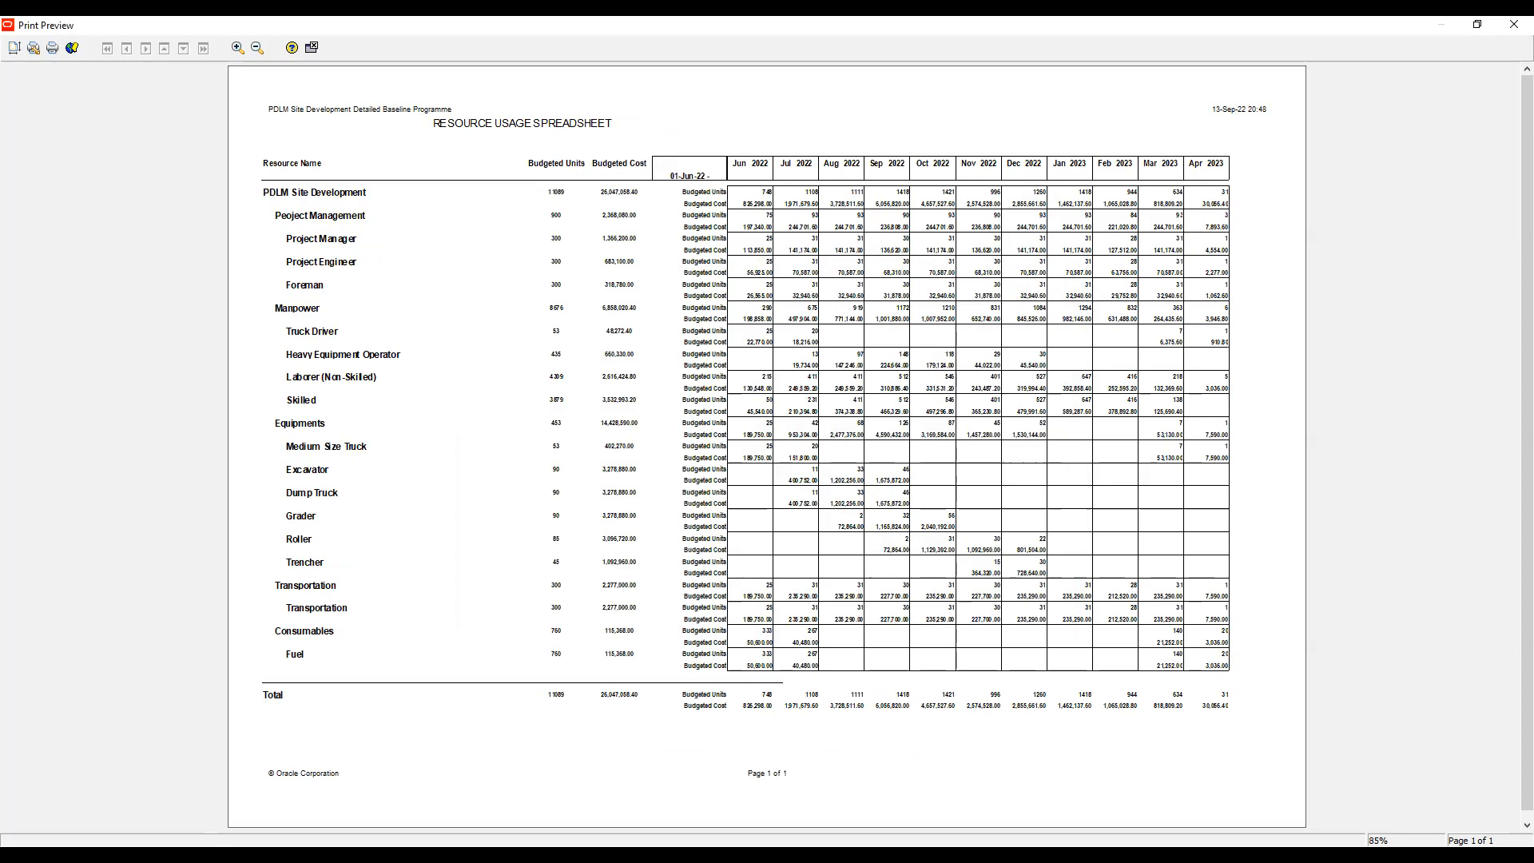
# - Reopen page setup and apply a scaling of 86% normal size
pyautogui.click(13, 50)
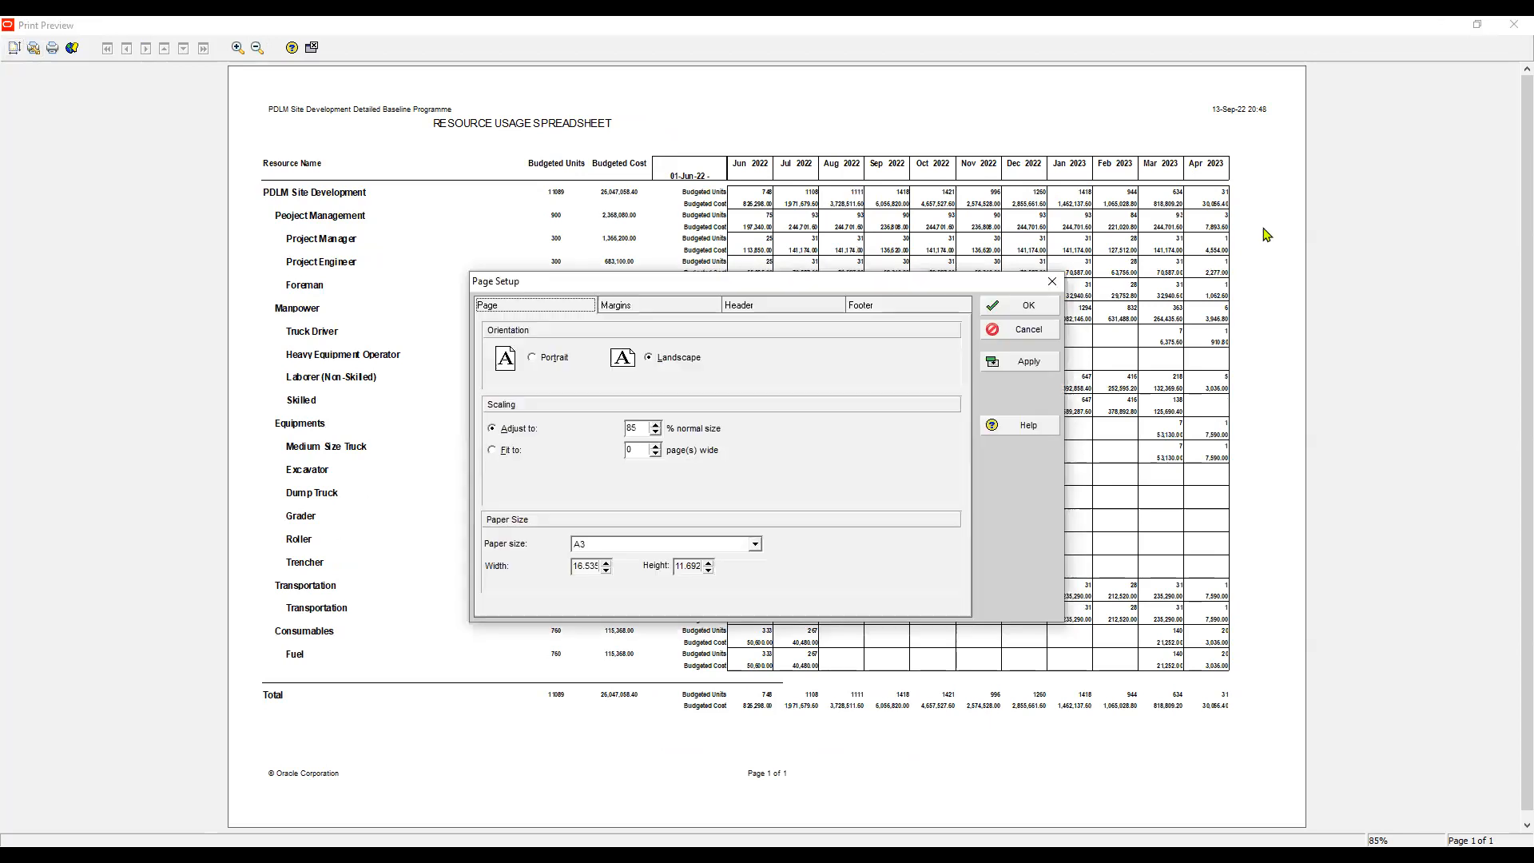
pyautogui.moveTo(639, 429); pyautogui.dragTo(587, 432)
pyautogui.write('86')
pyautogui.press('Return')
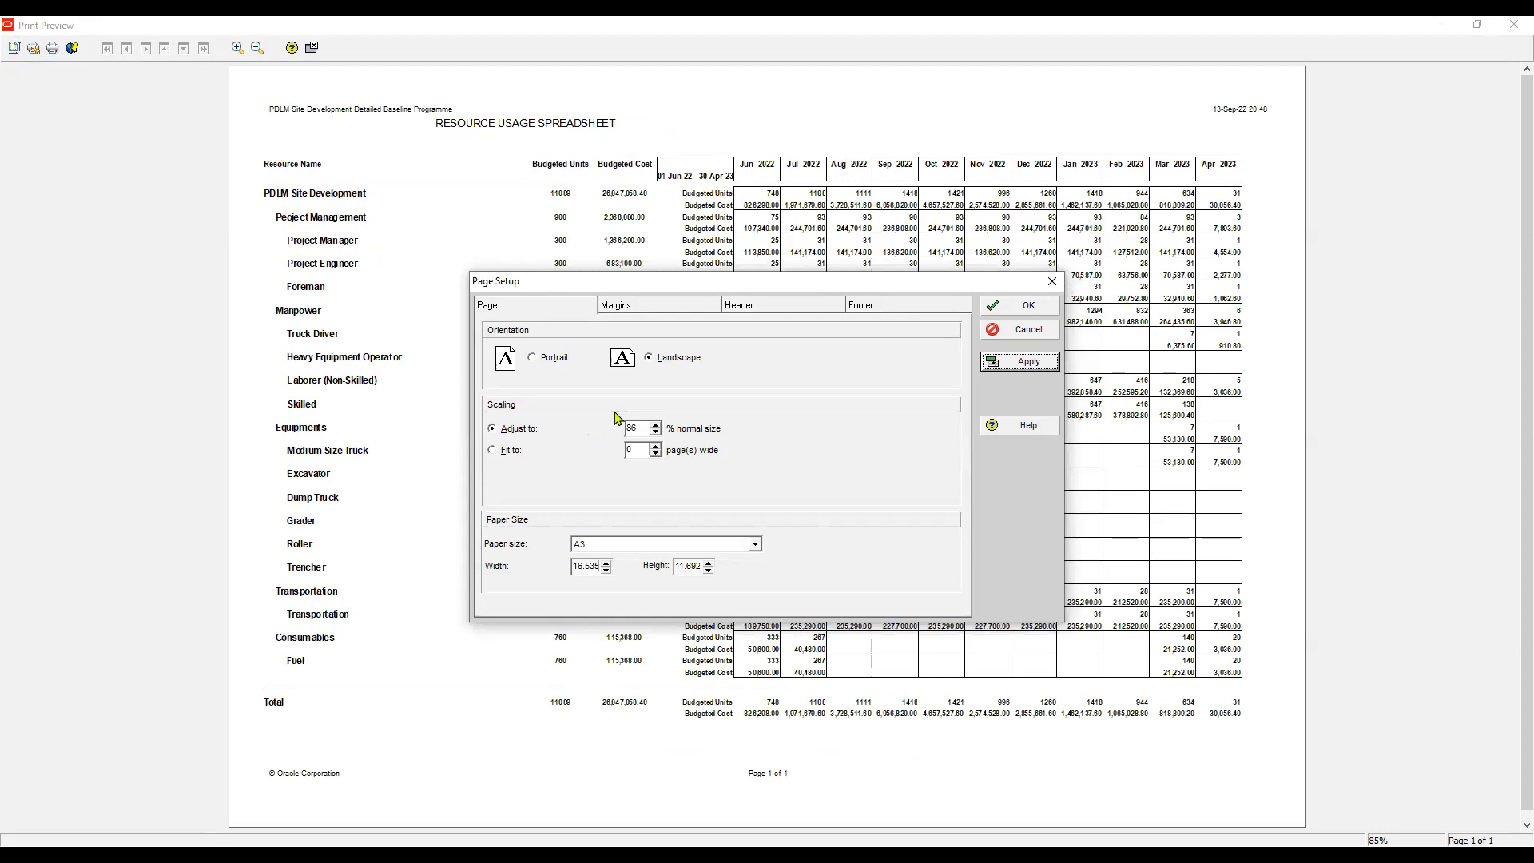
# - Set the scaling back to 85% normal size and apply it
pyautogui.moveTo(638, 429); pyautogui.dragTo(590, 431)
pyautogui.press('BackSpace')
pyautogui.write('85')
pyautogui.press('Return')
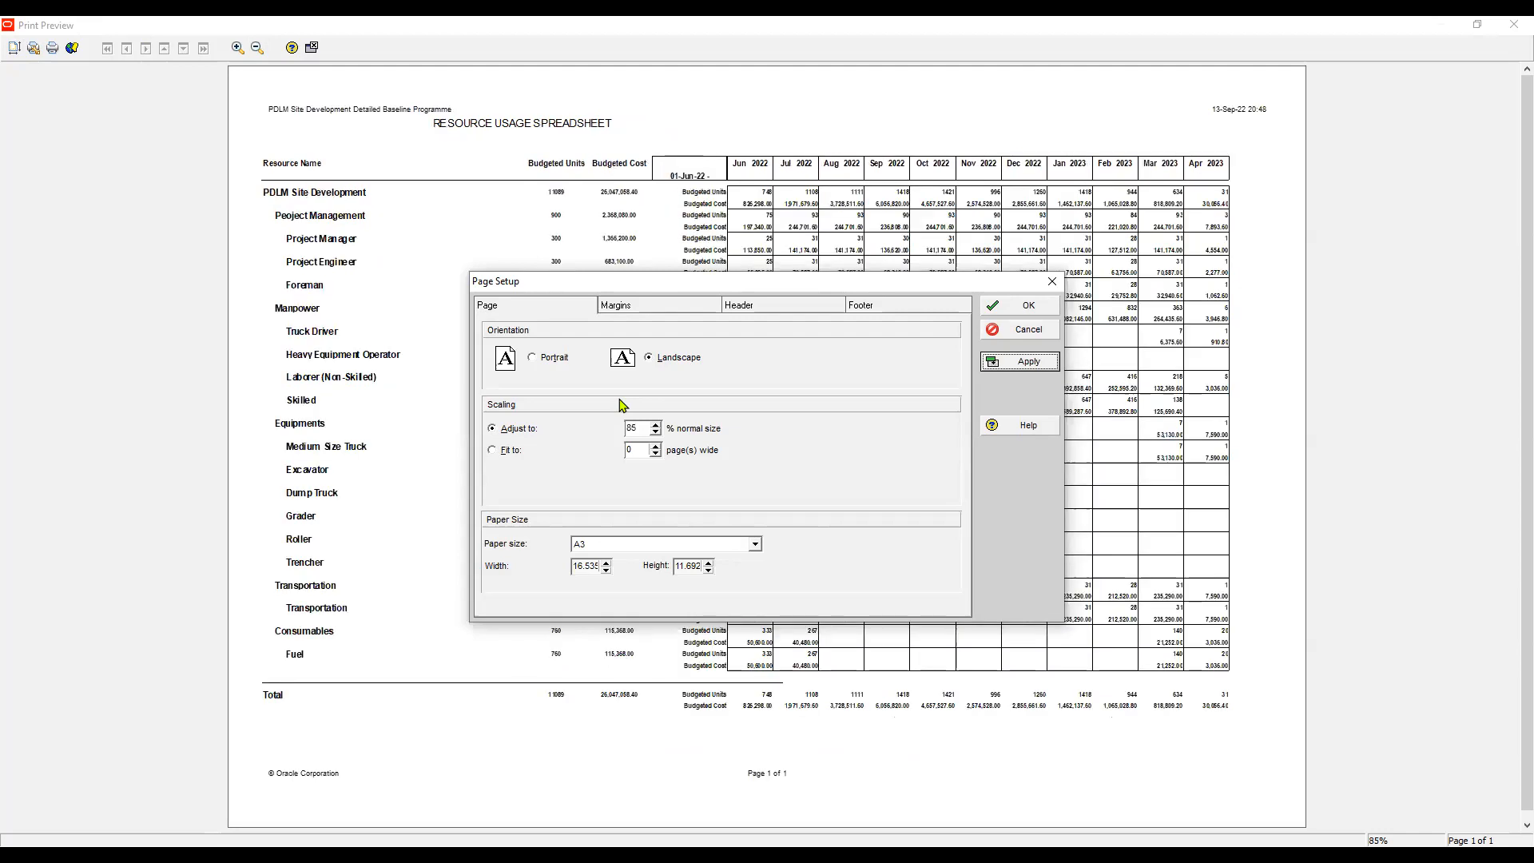
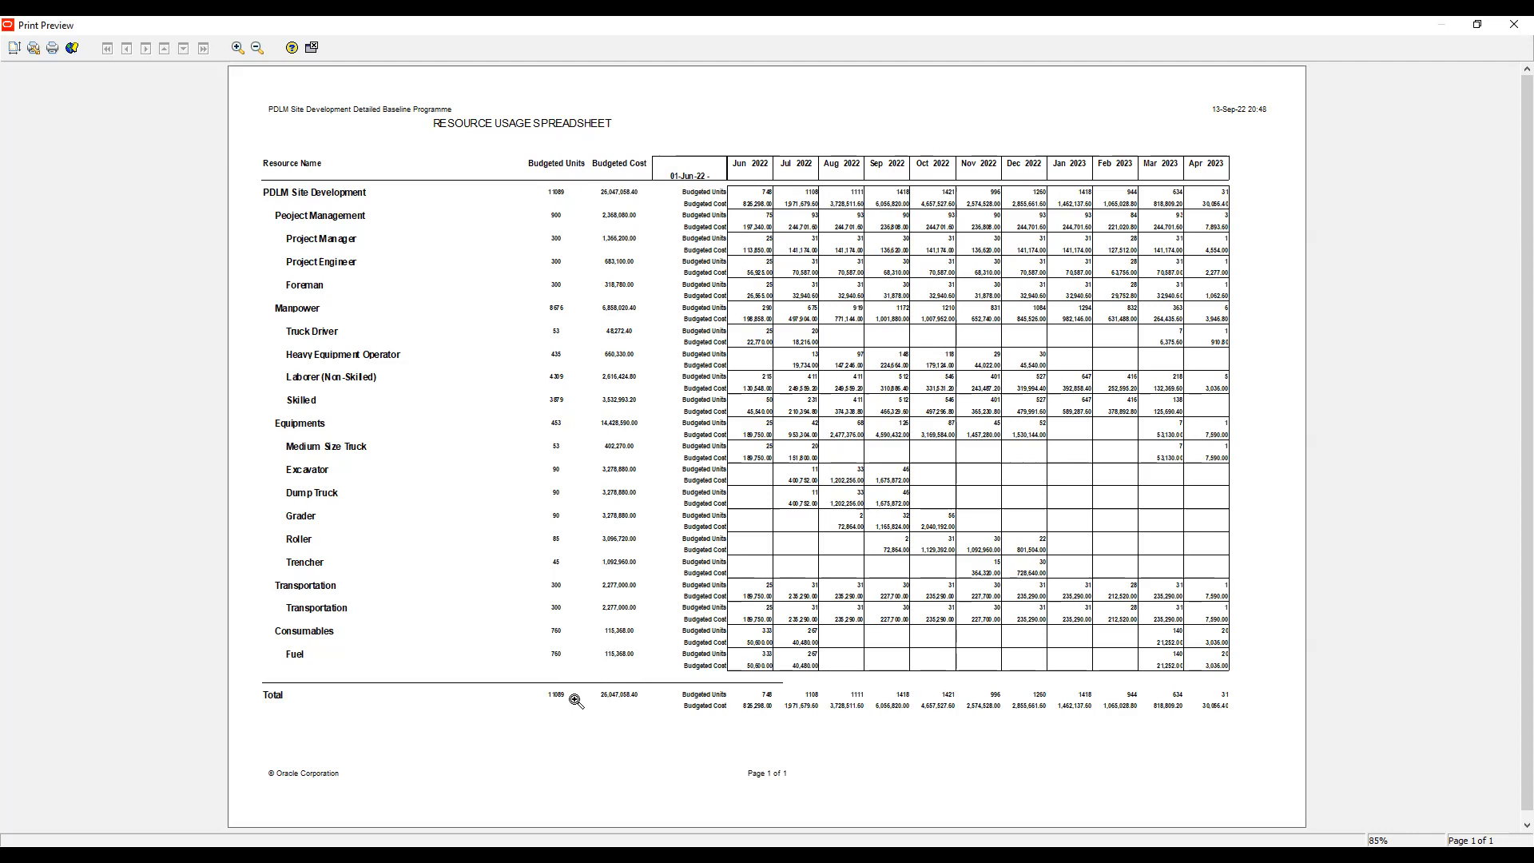
# - Open page setup and set the first header section to display a picture
pyautogui.click(14, 49)
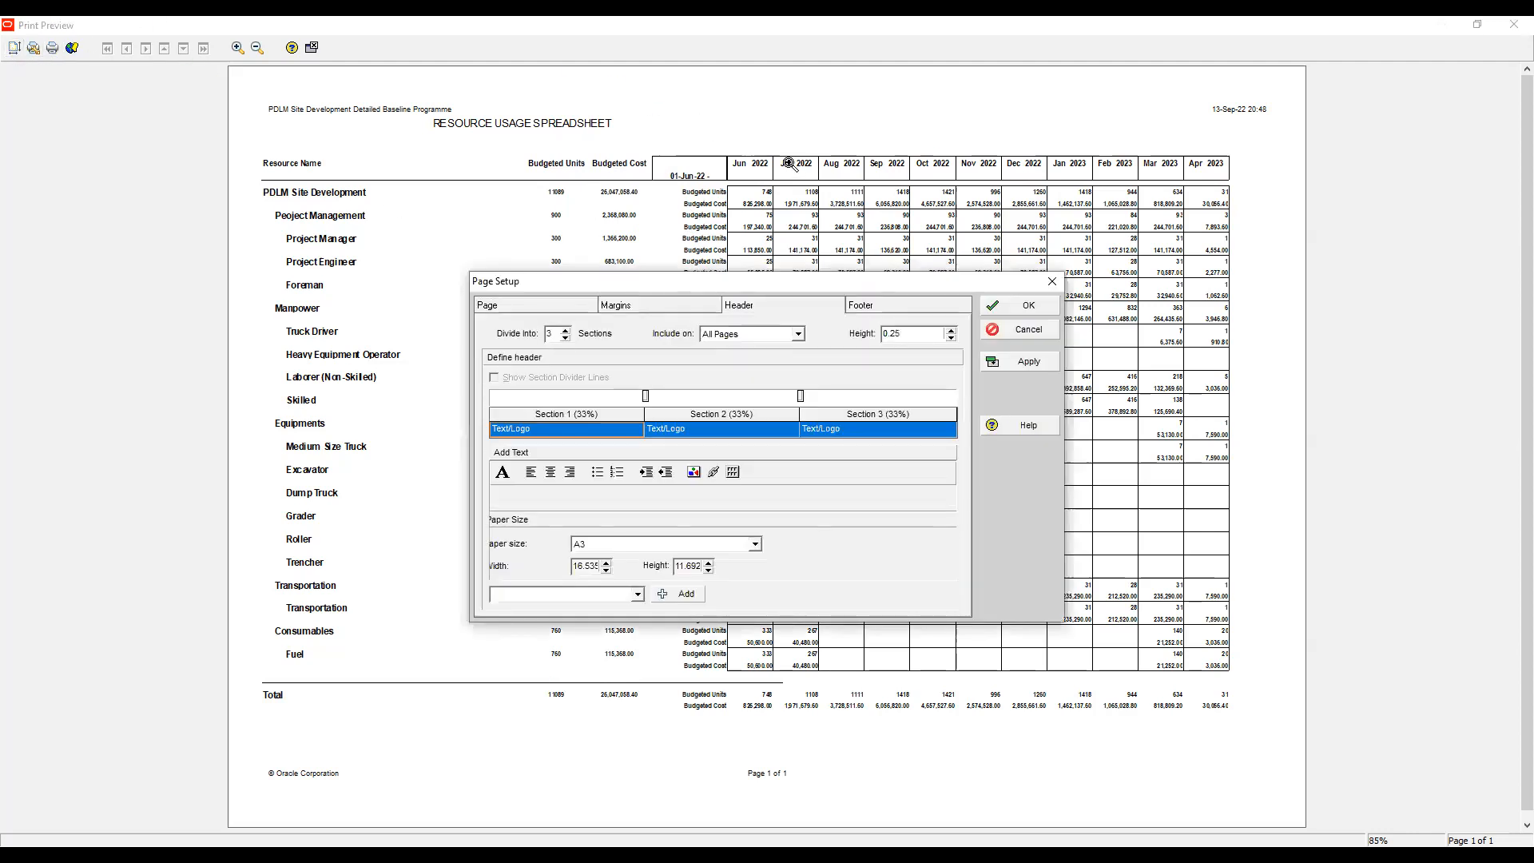
pyautogui.click(595, 439)
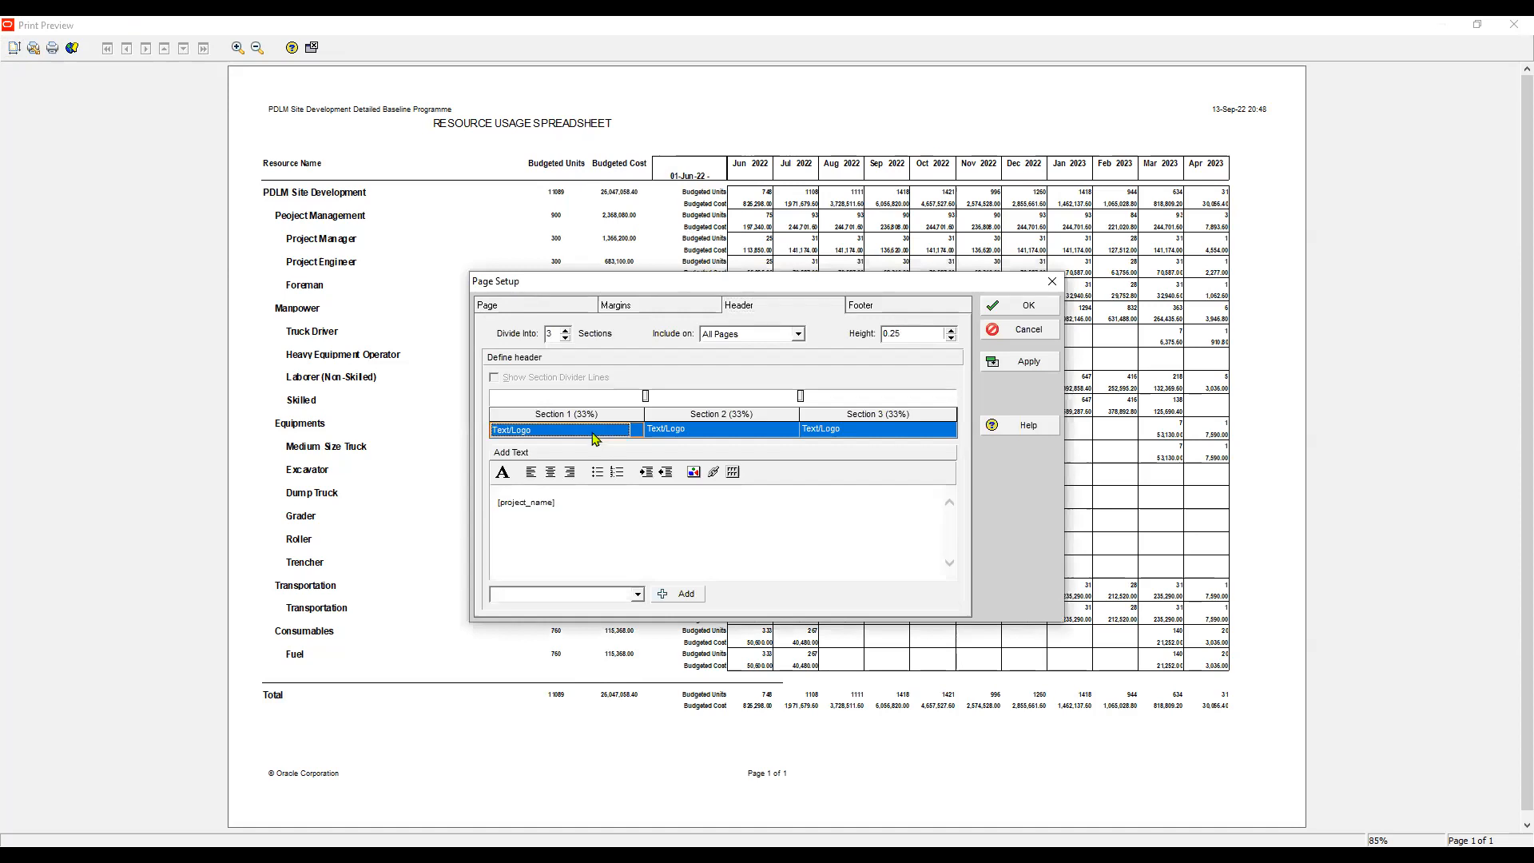
pyautogui.click(593, 434)
pyautogui.click(560, 461)
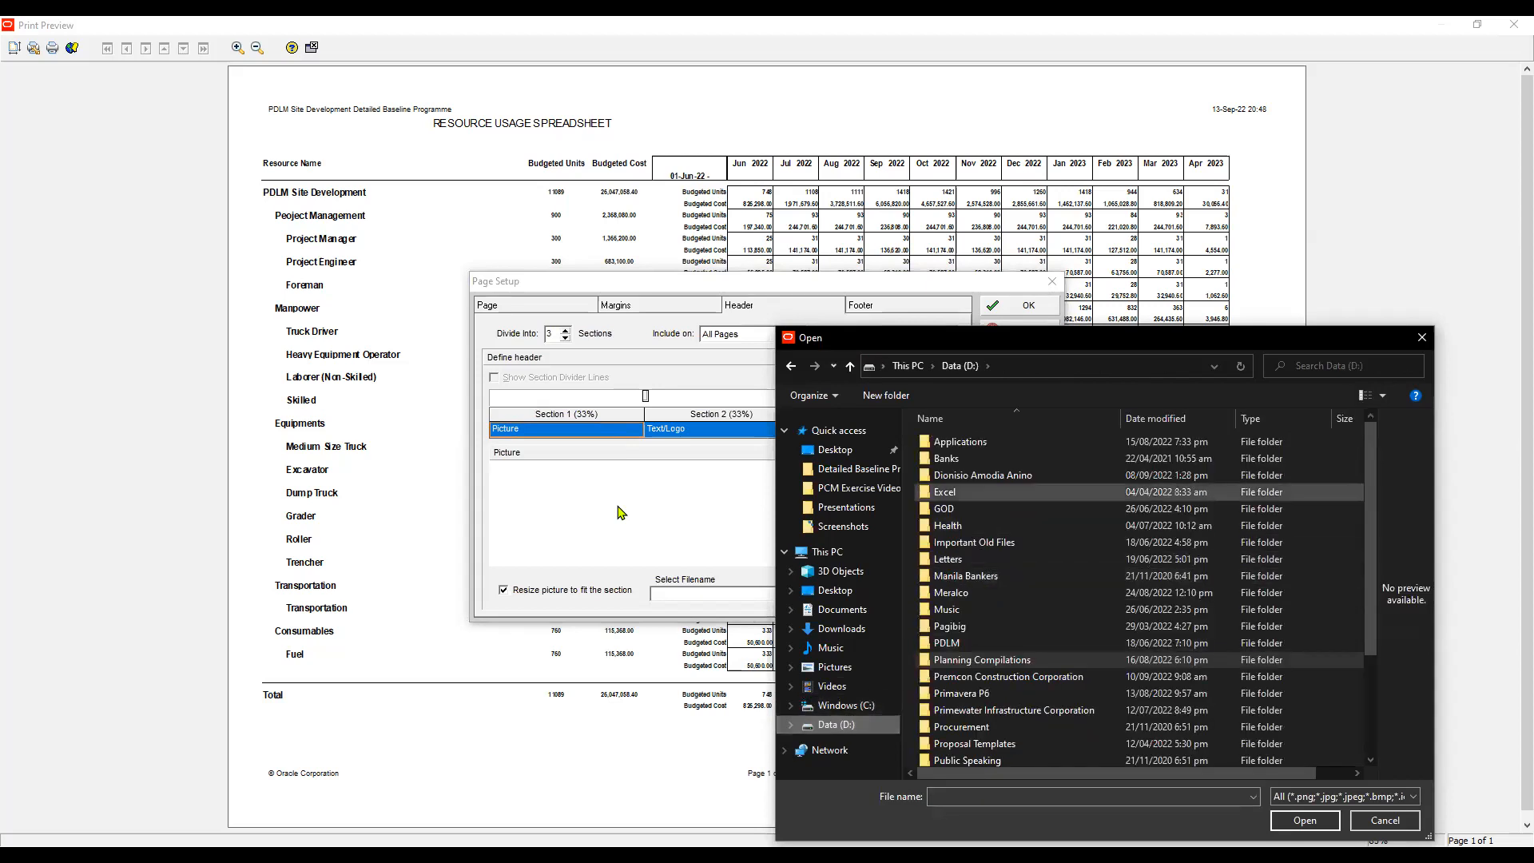
# - Browse to the PDLM folder on drive D and choose PDLM Logo - Cropped as the header picture
pyautogui.doubleClick(982, 659)
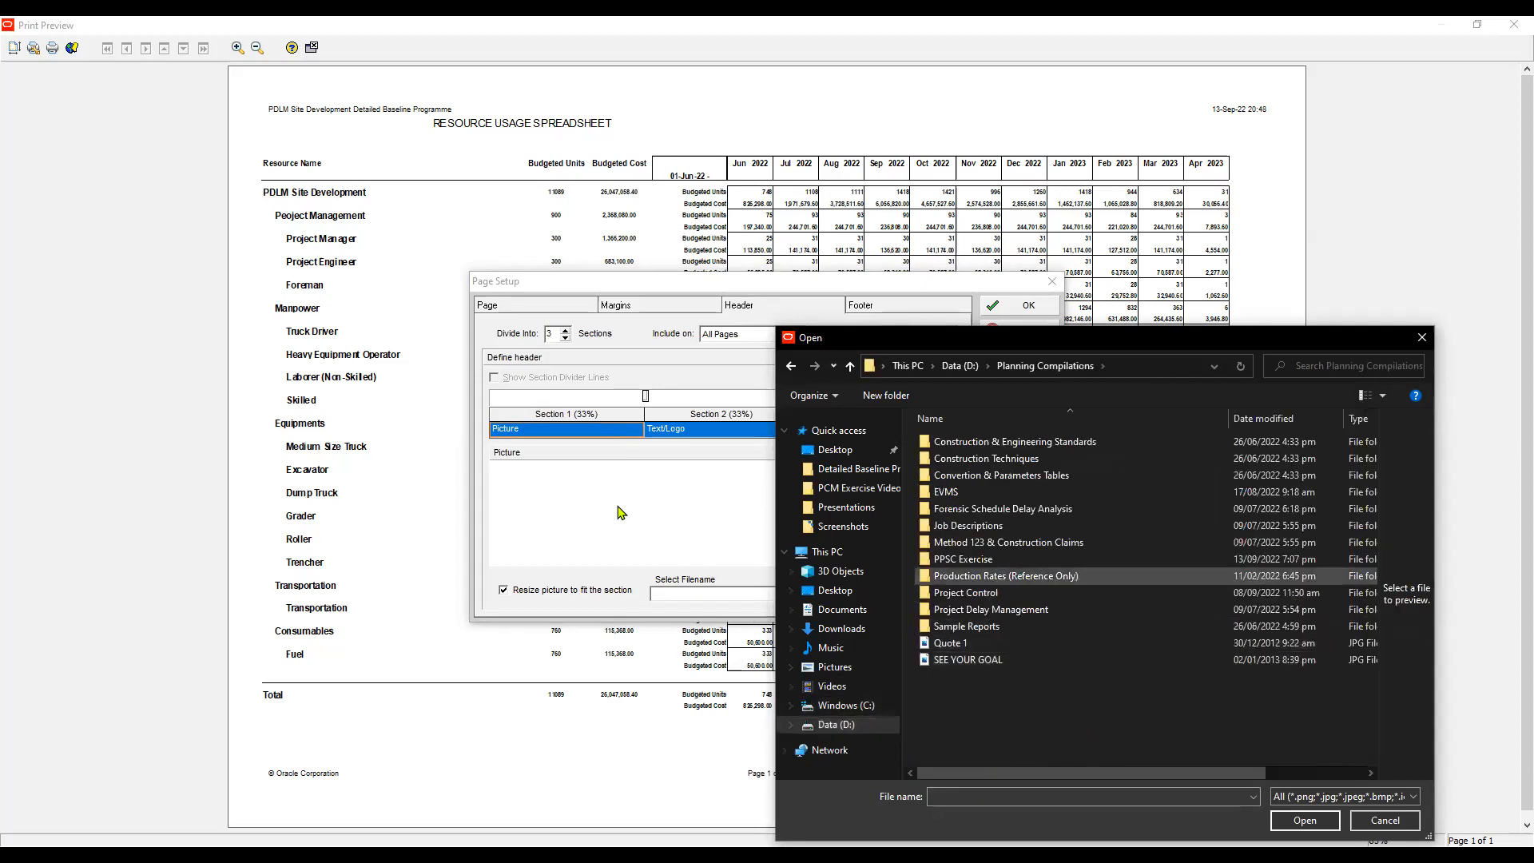
pyautogui.click(967, 627)
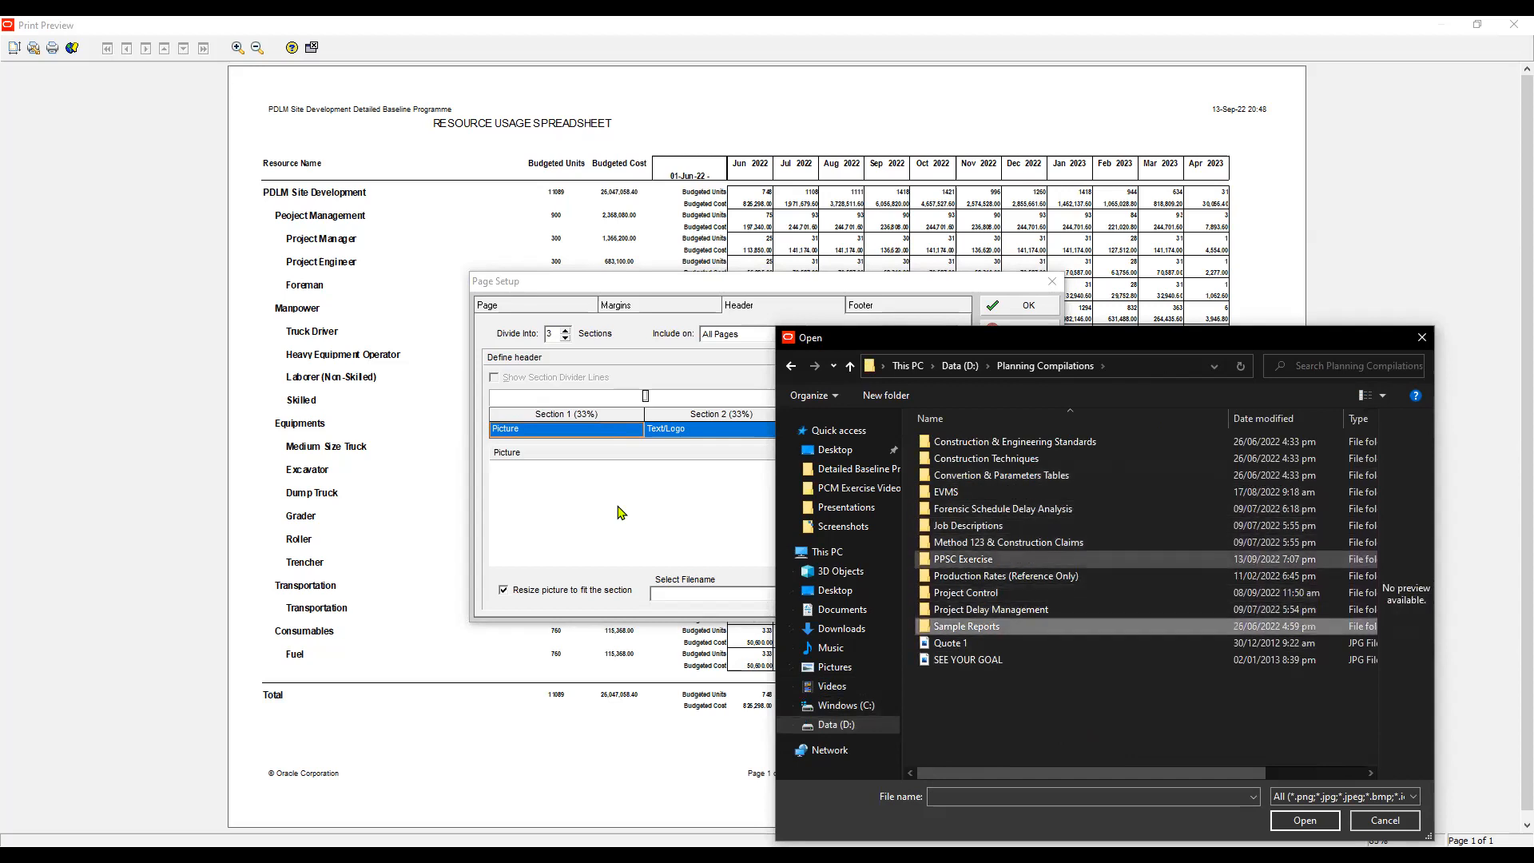
pyautogui.doubleClick(963, 559)
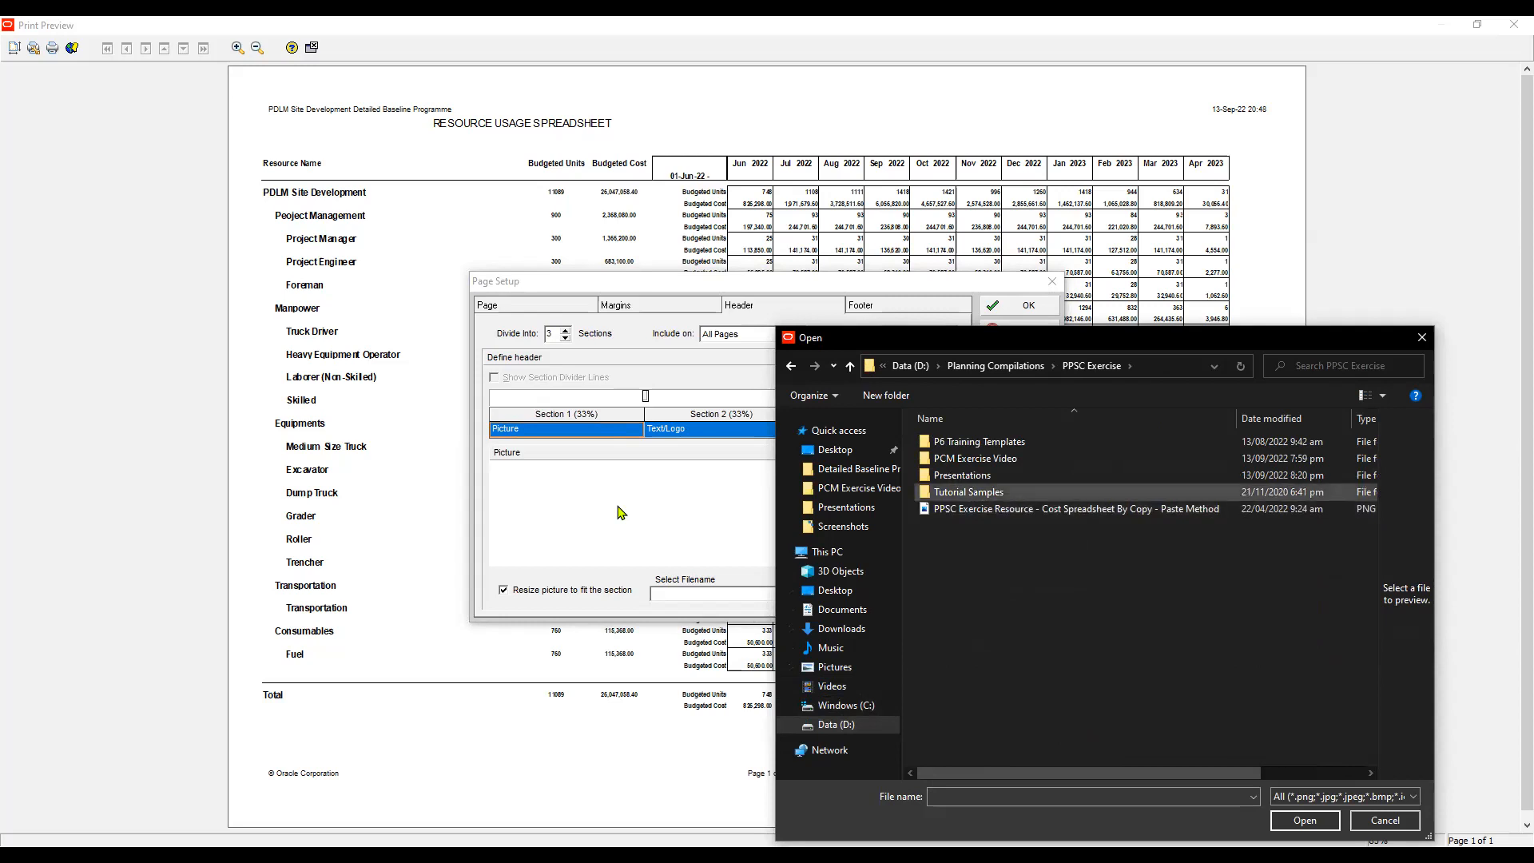
pyautogui.click(975, 458)
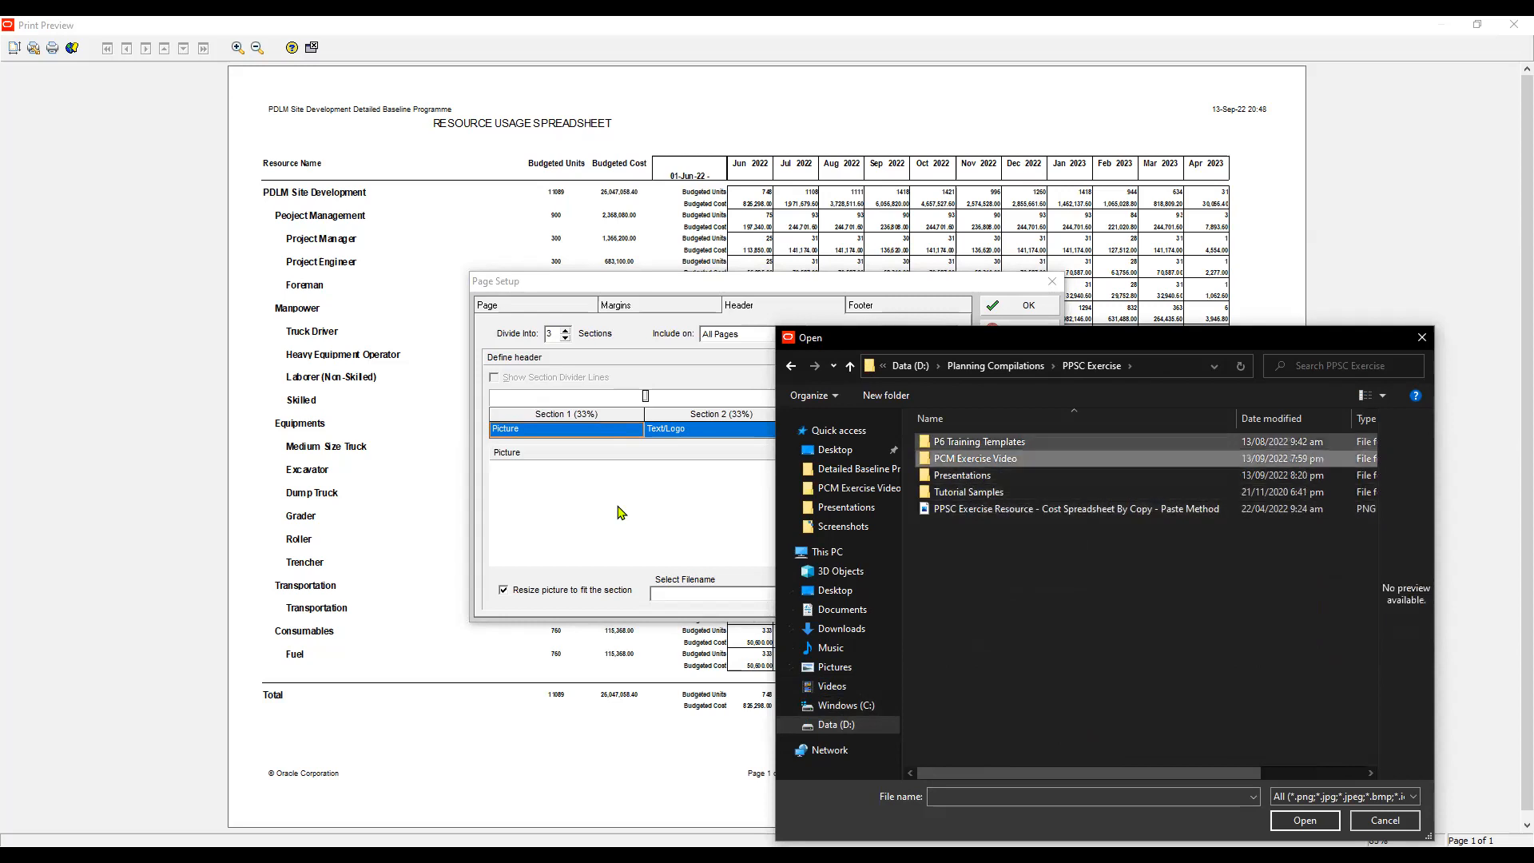
pyautogui.click(962, 475)
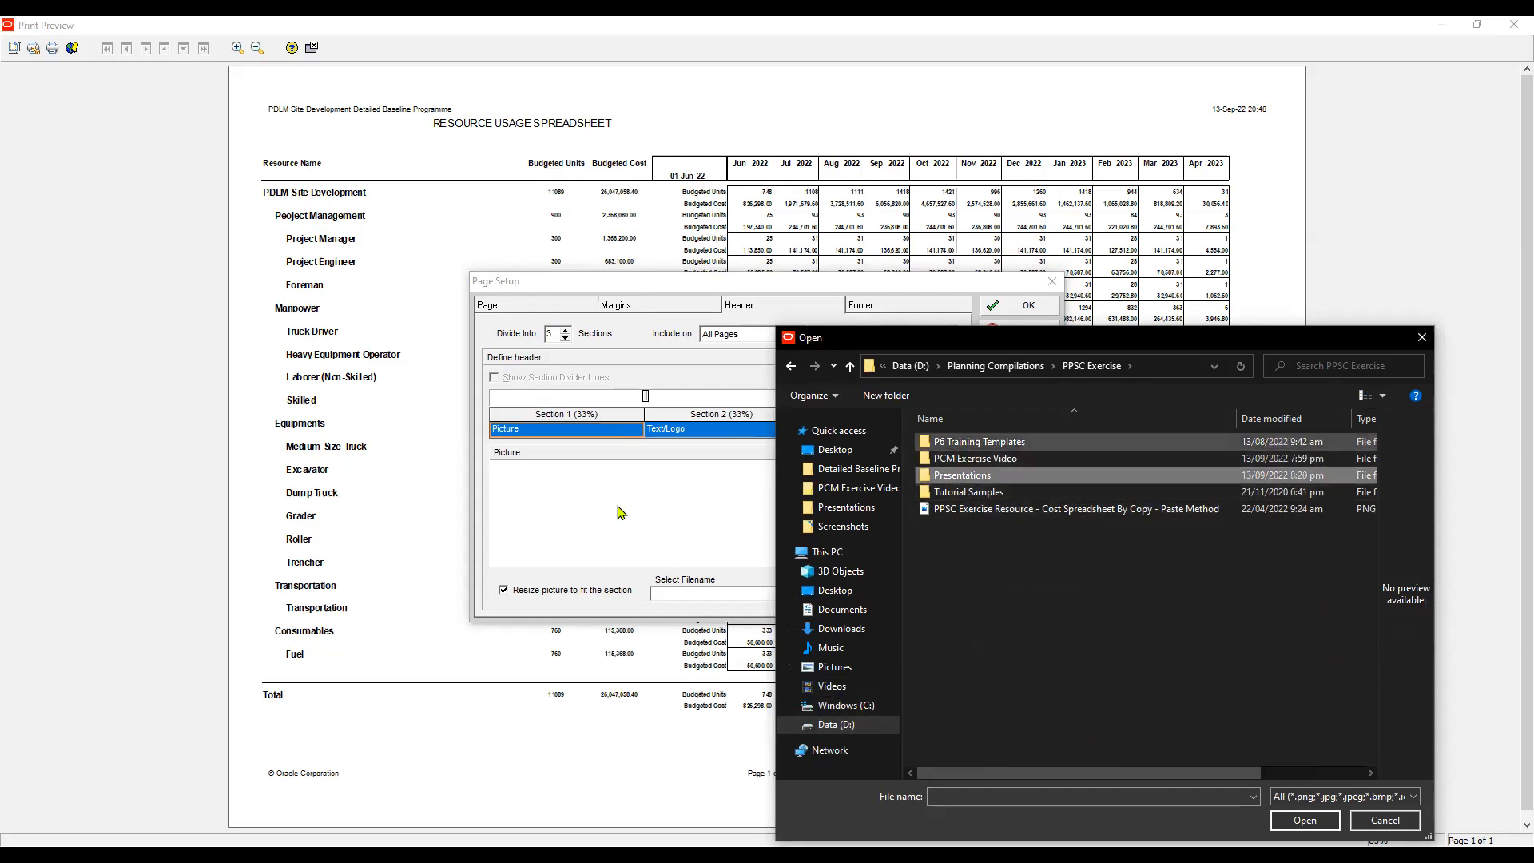
pyautogui.doubleClick(979, 441)
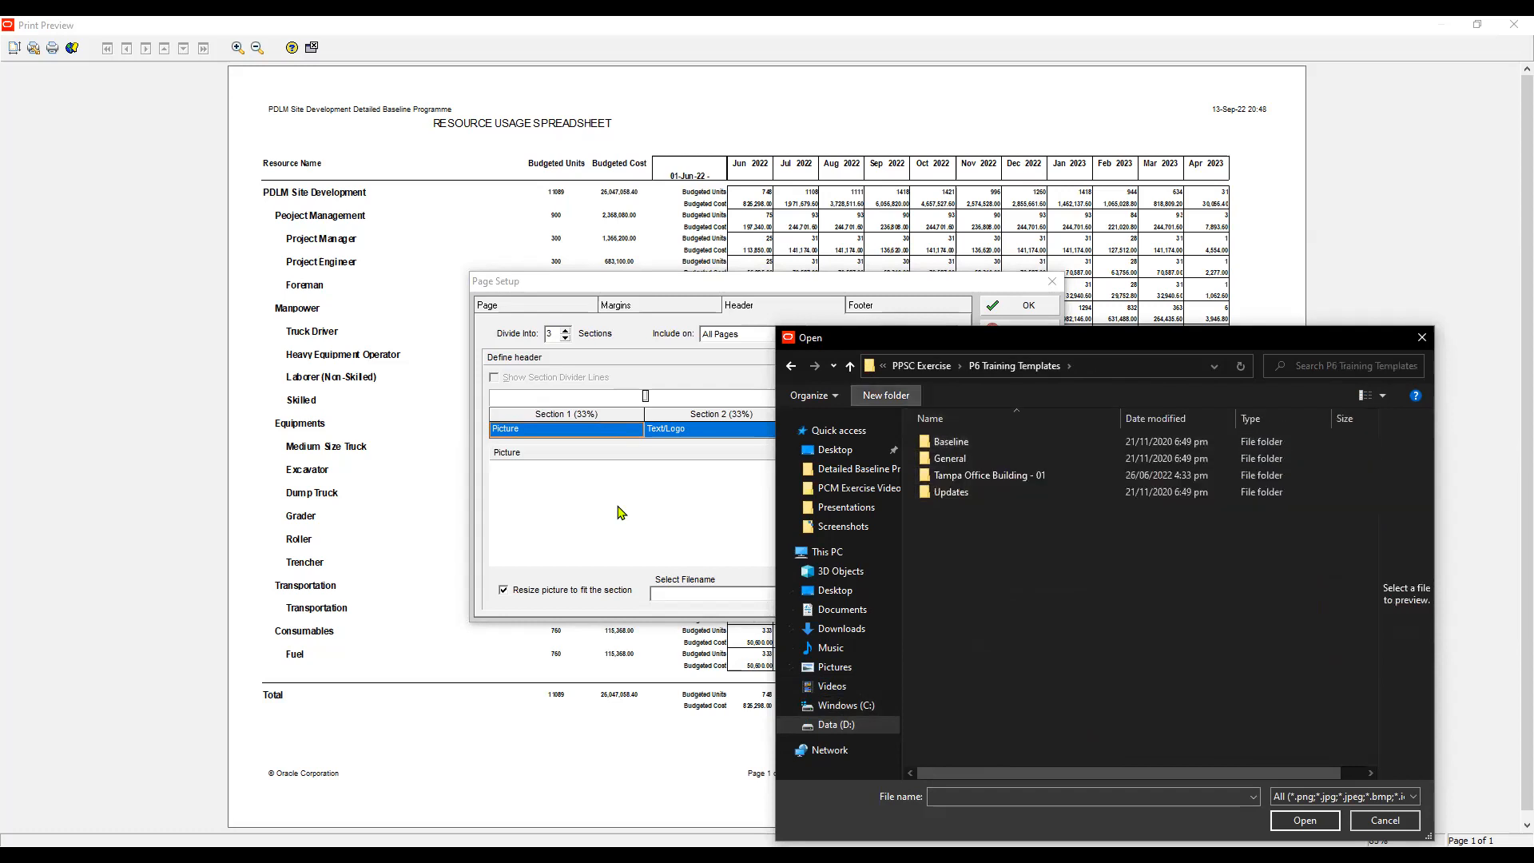
pyautogui.click(850, 365)
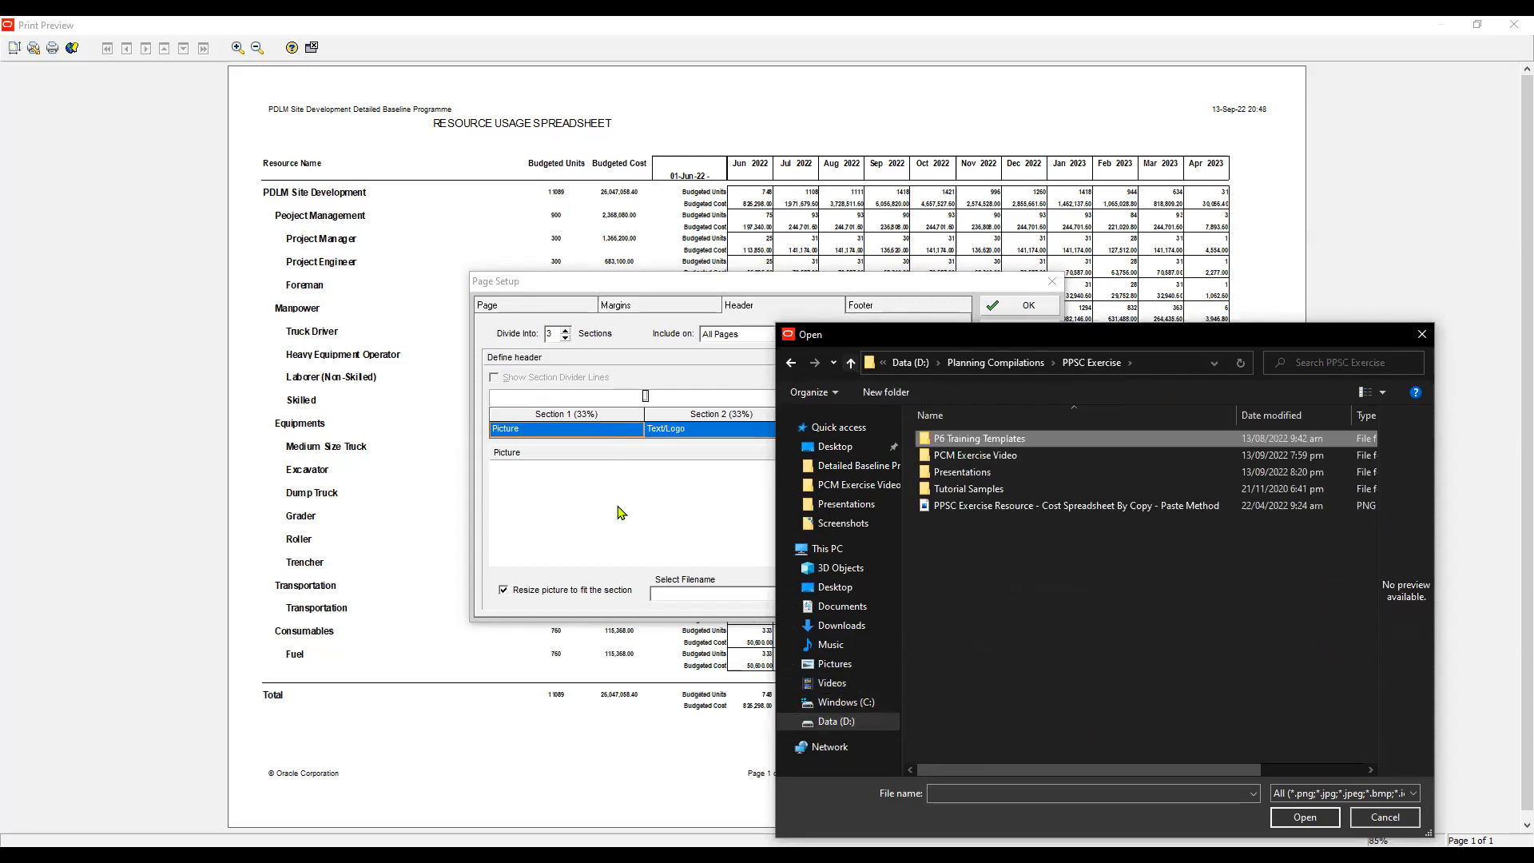
pyautogui.click(849, 363)
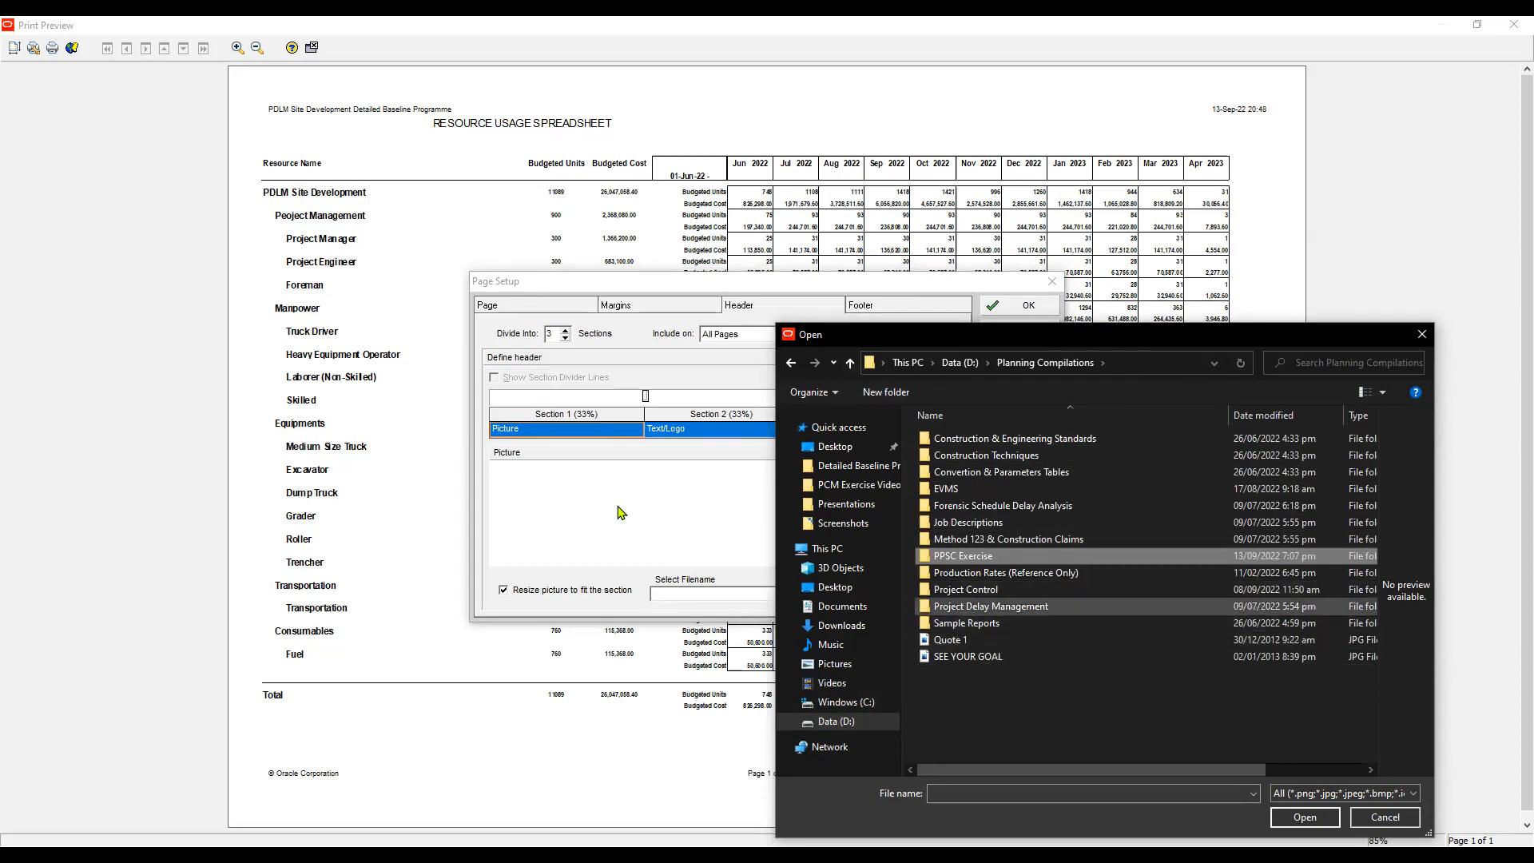
pyautogui.click(967, 589)
pyautogui.click(991, 606)
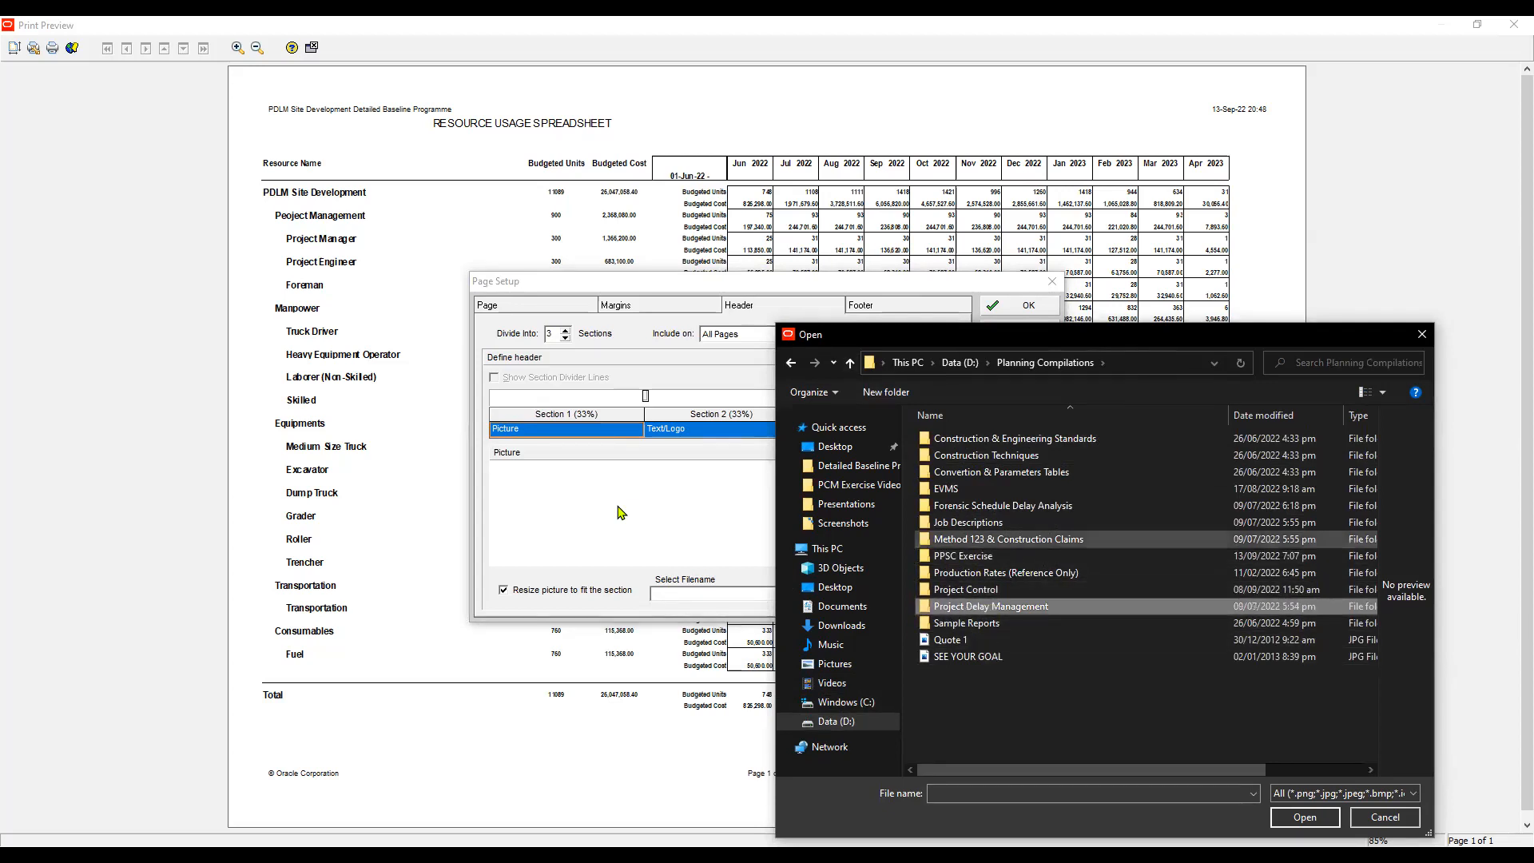
pyautogui.click(852, 363)
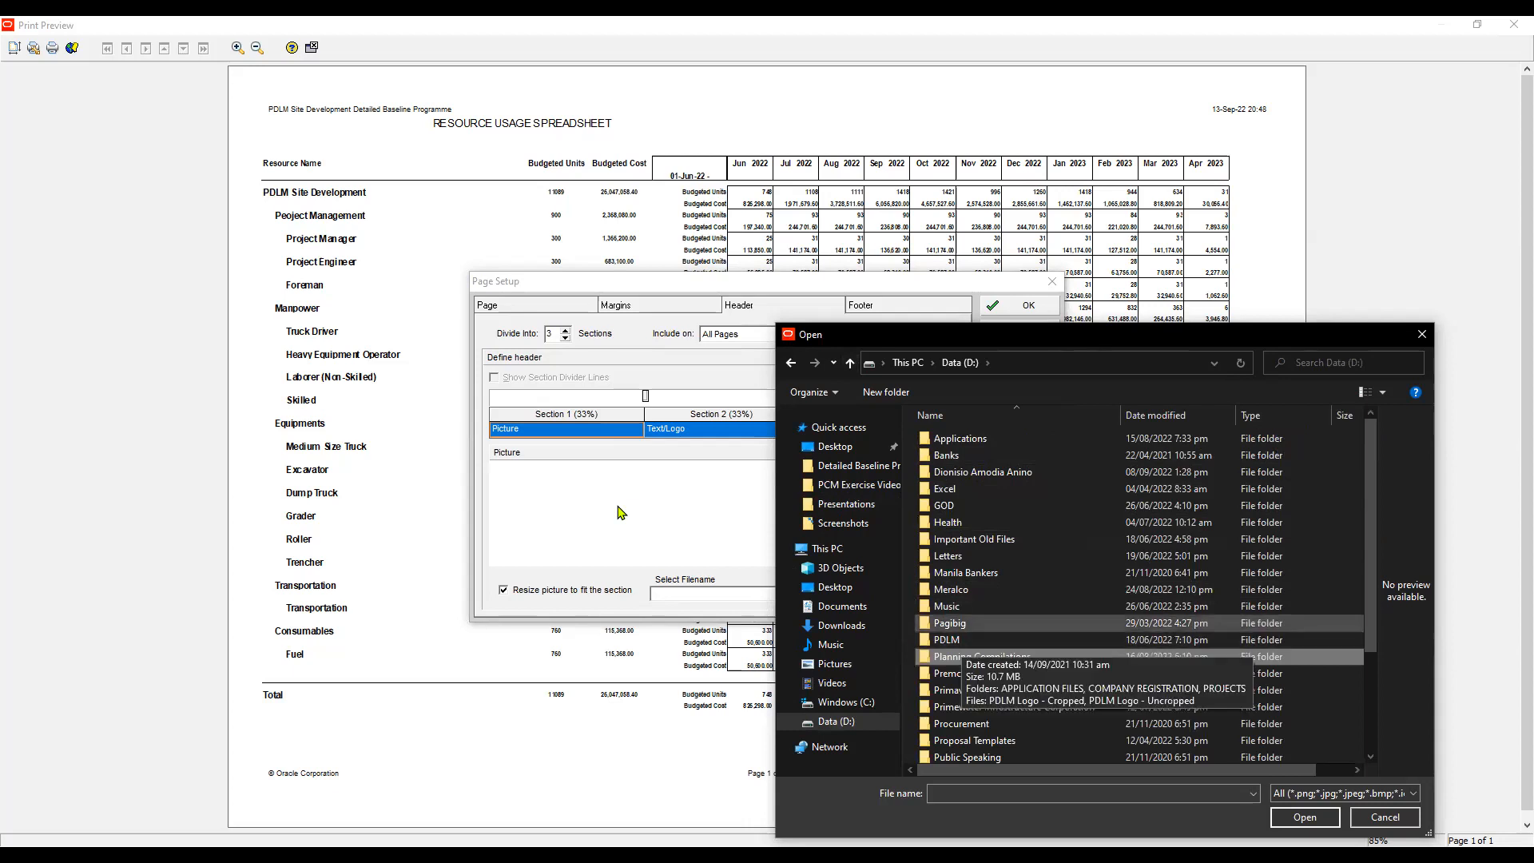
pyautogui.doubleClick(947, 639)
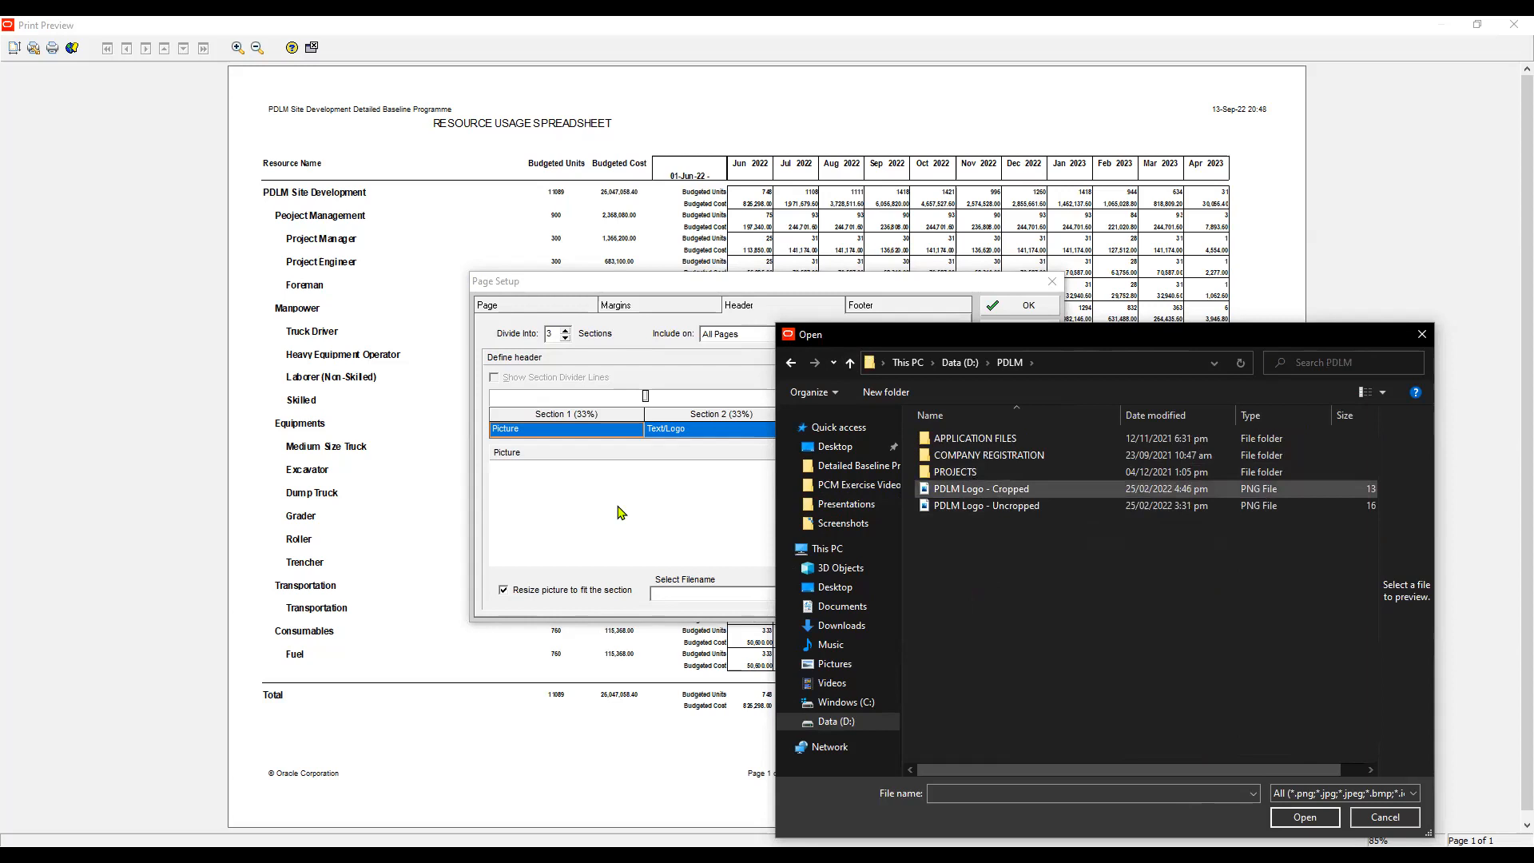
pyautogui.doubleClick(981, 489)
# - Apply the cropped logo header, then switch off resizing the picture to fit the section and apply again
pyautogui.click(877, 430)
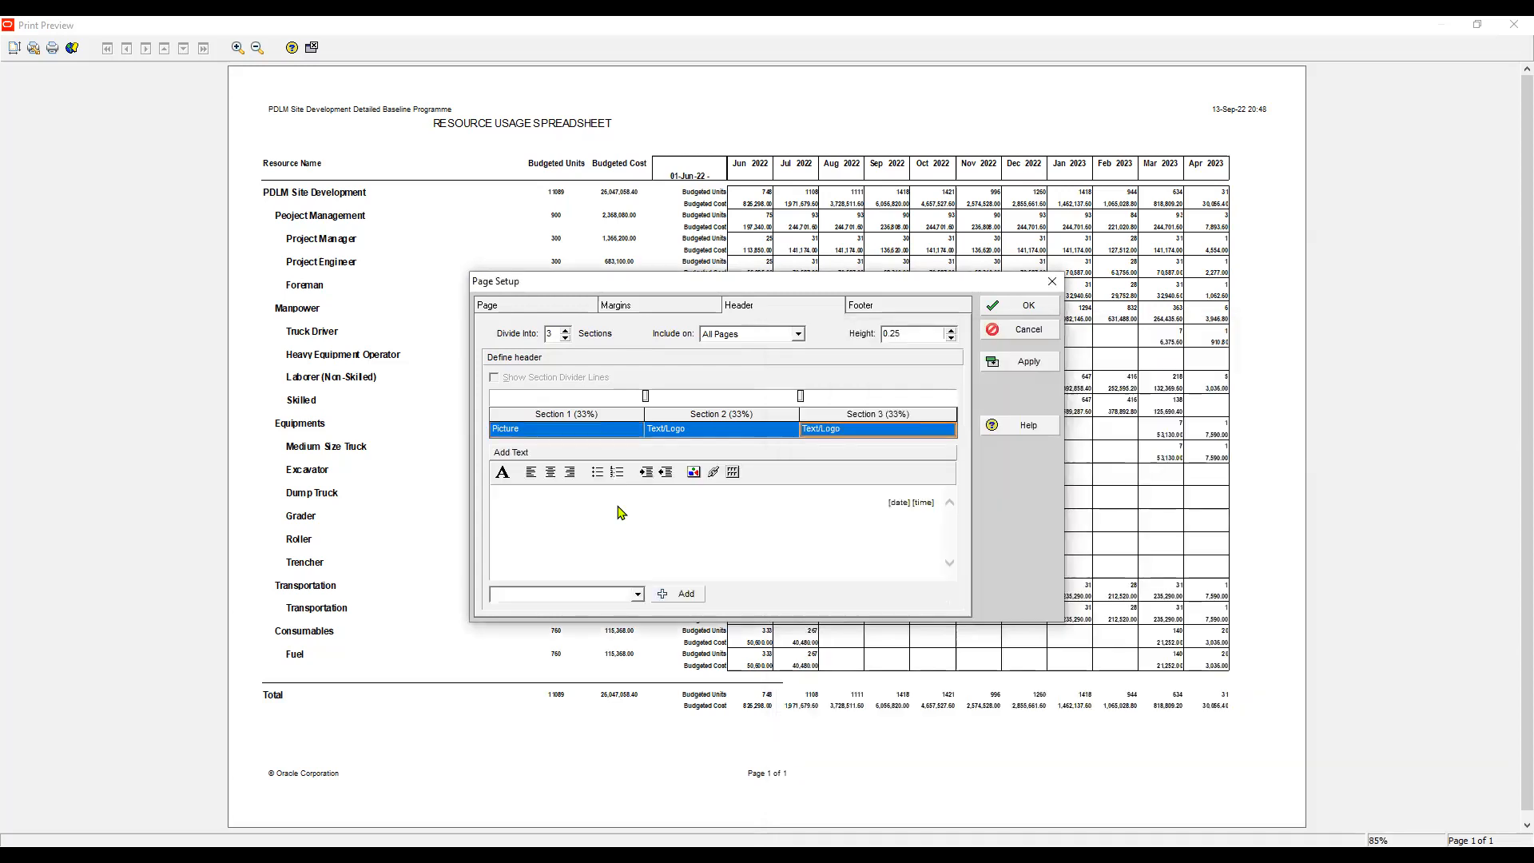
pyautogui.click(585, 431)
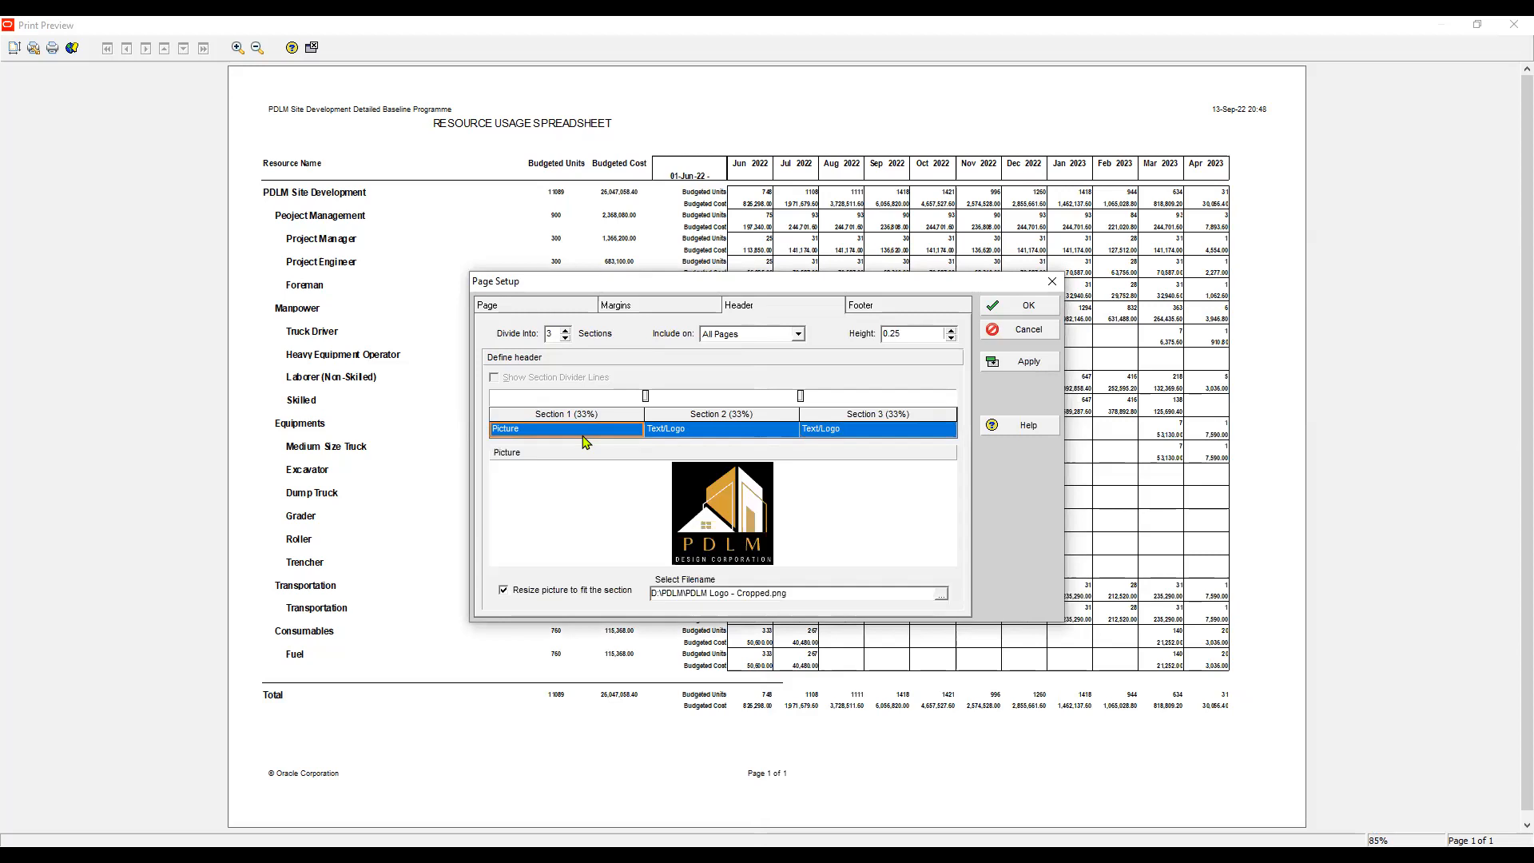
pyautogui.hotkey('alt', 'a')
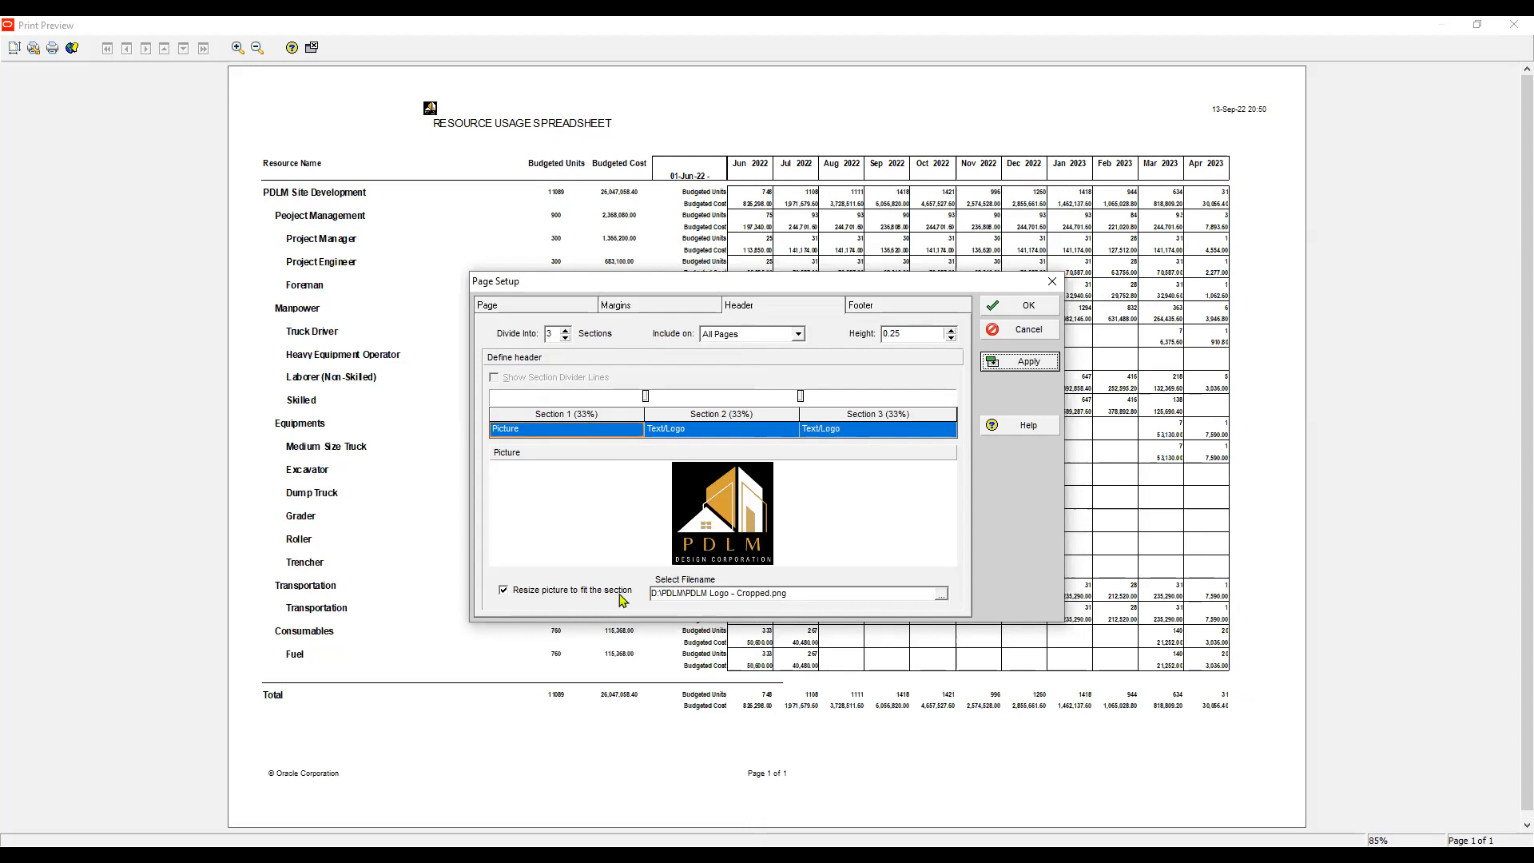
pyautogui.click(507, 592)
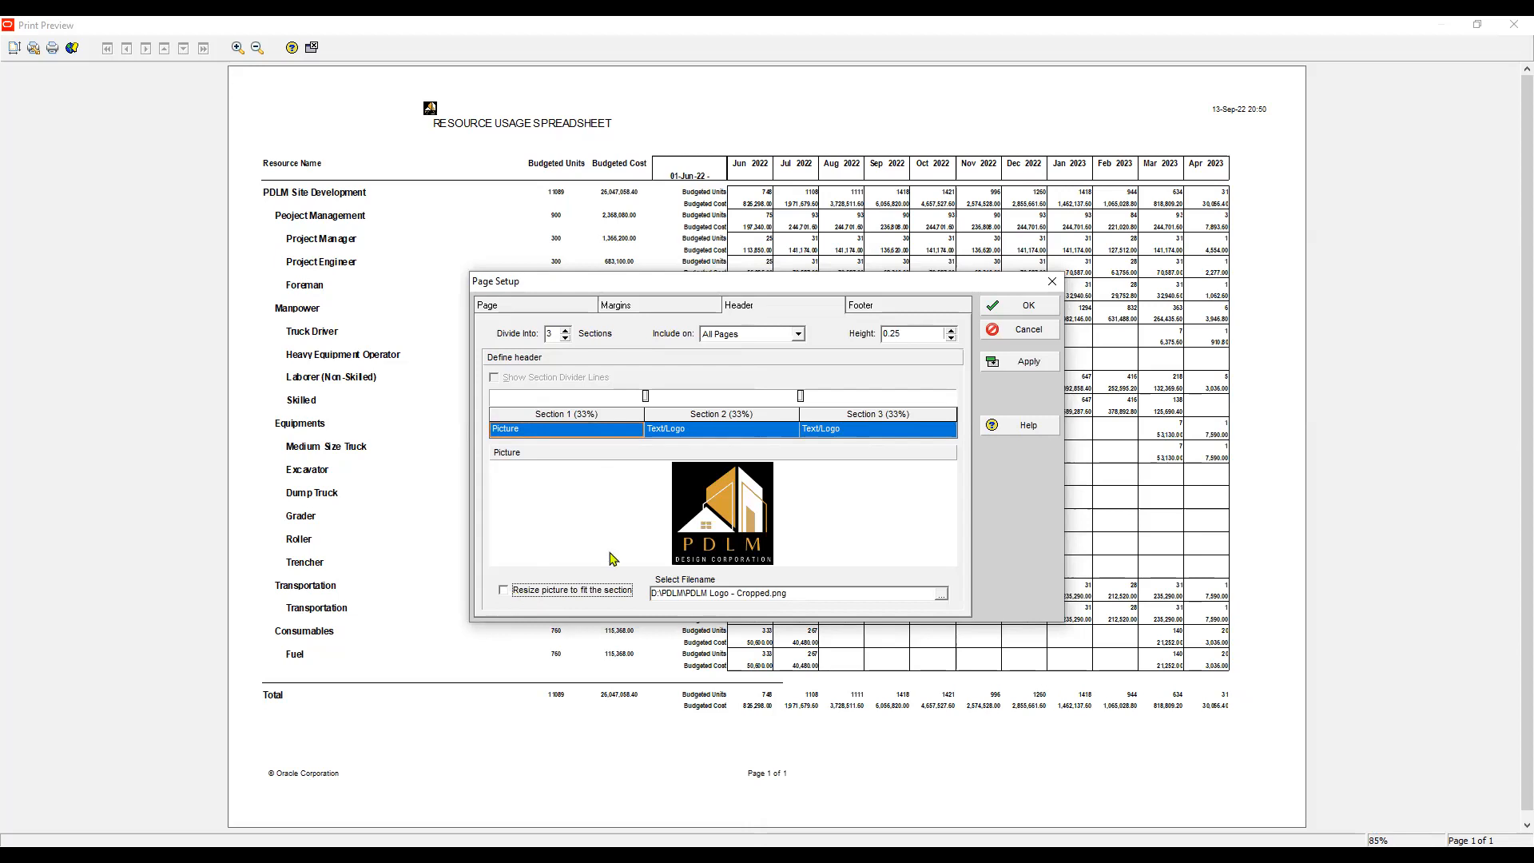
pyautogui.hotkey('alt', 'a')
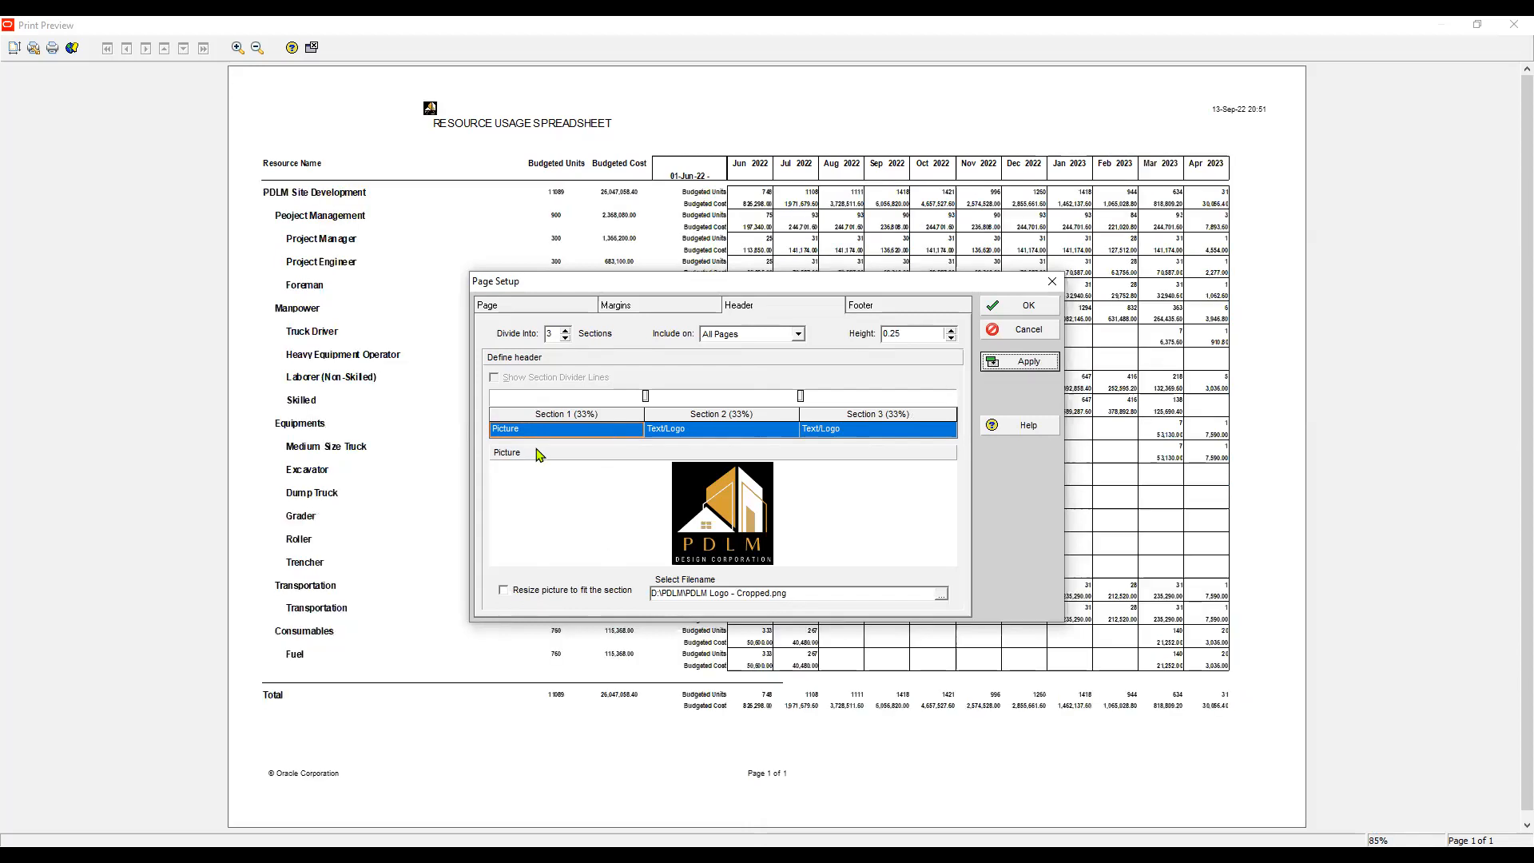
# - Re-enable resizing the picture to fit the section and apply PDLM Logo - Uncropped as the header picture
pyautogui.click(505, 593)
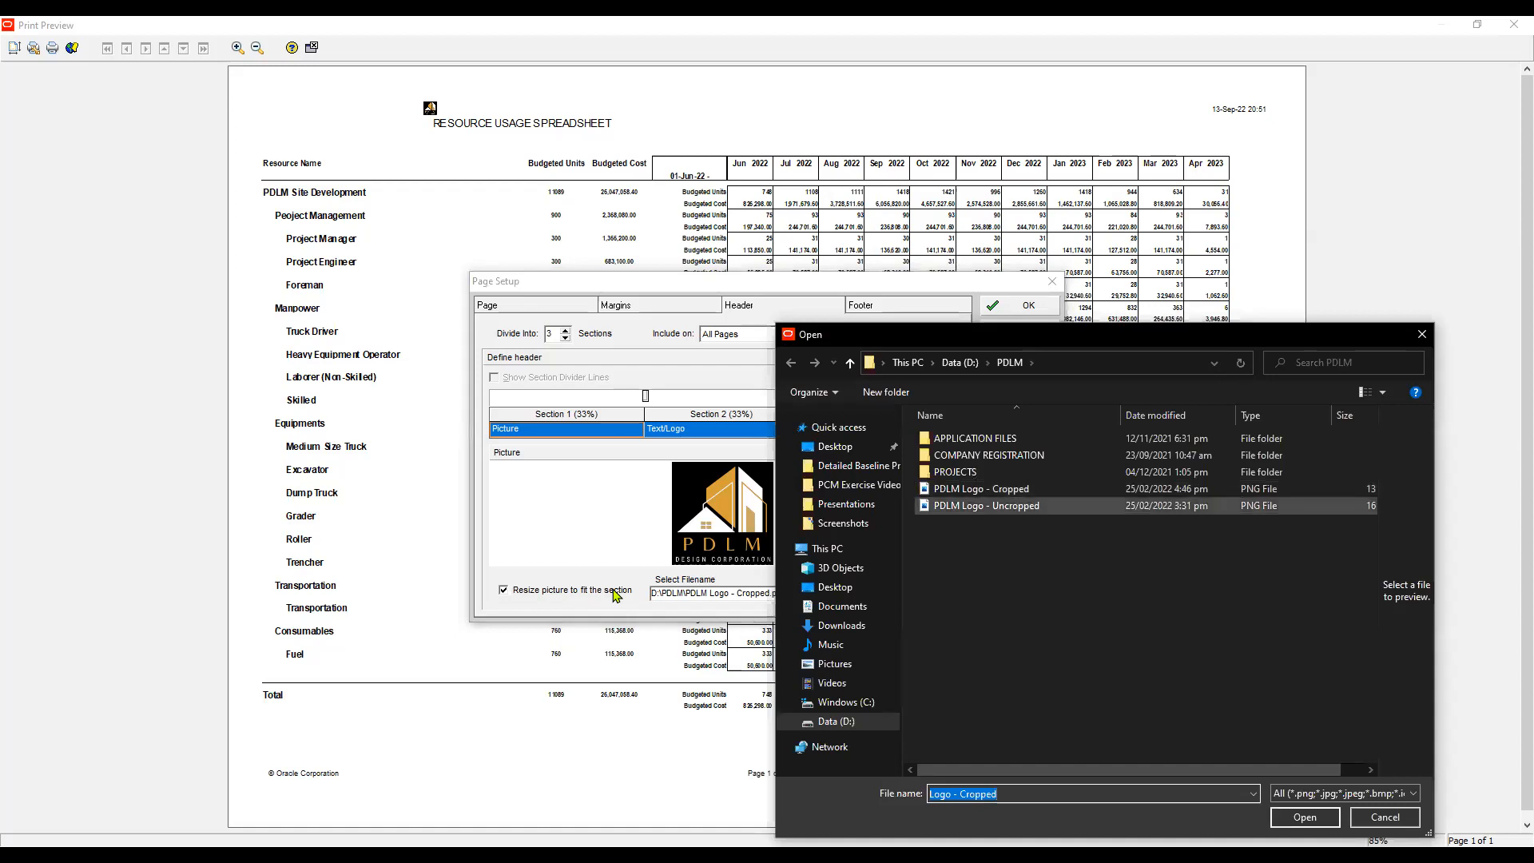
pyautogui.doubleClick(987, 506)
pyautogui.click(1021, 362)
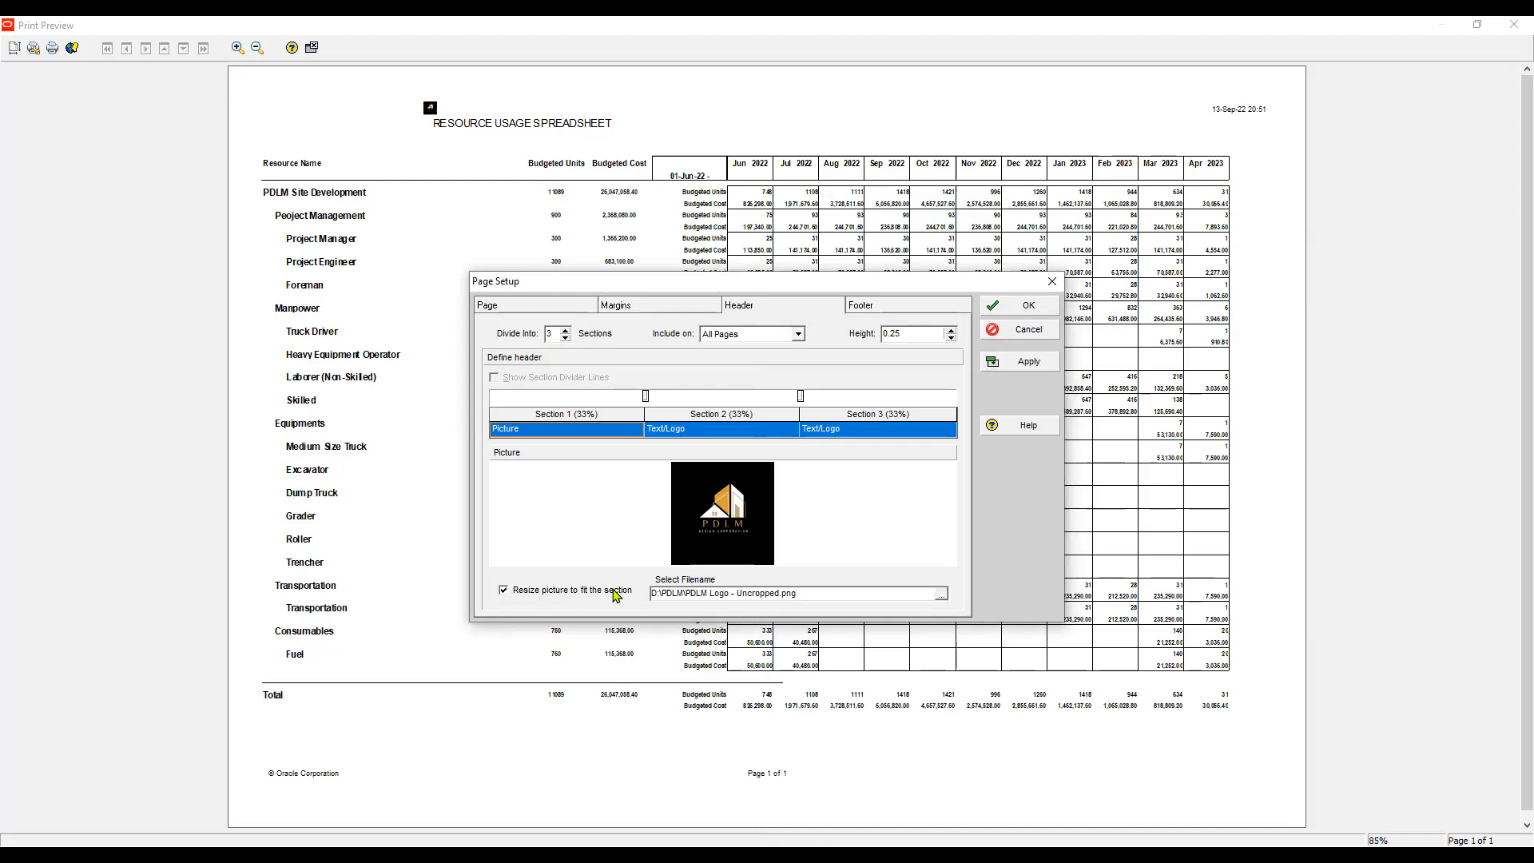
# - Browse to Planning Compilations\PPSC Exercise\Presentations and apply PDLM Logo as the header picture
pyautogui.click(941, 594)
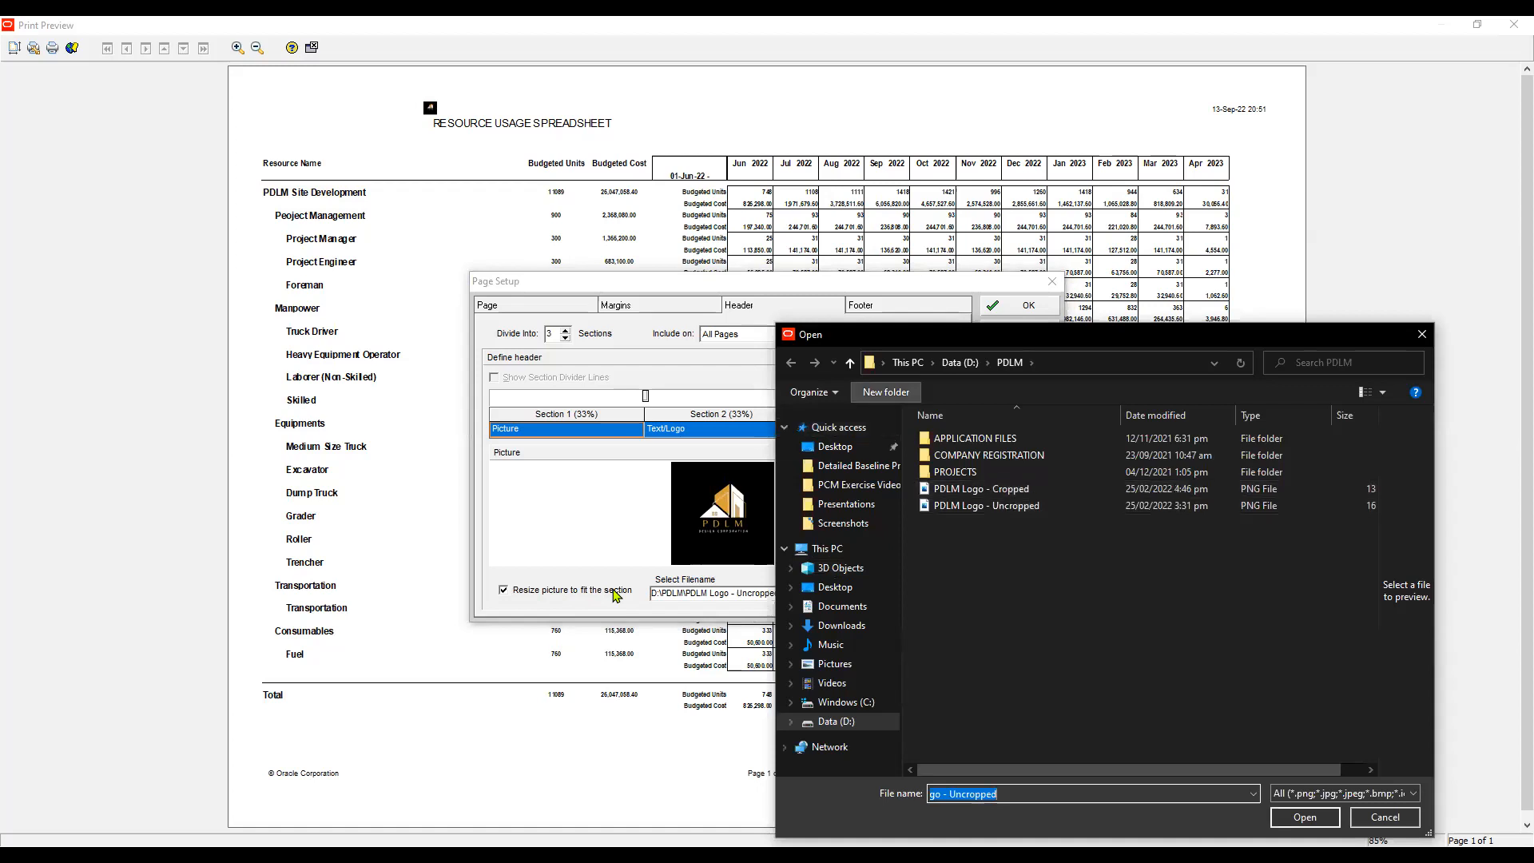
pyautogui.click(850, 362)
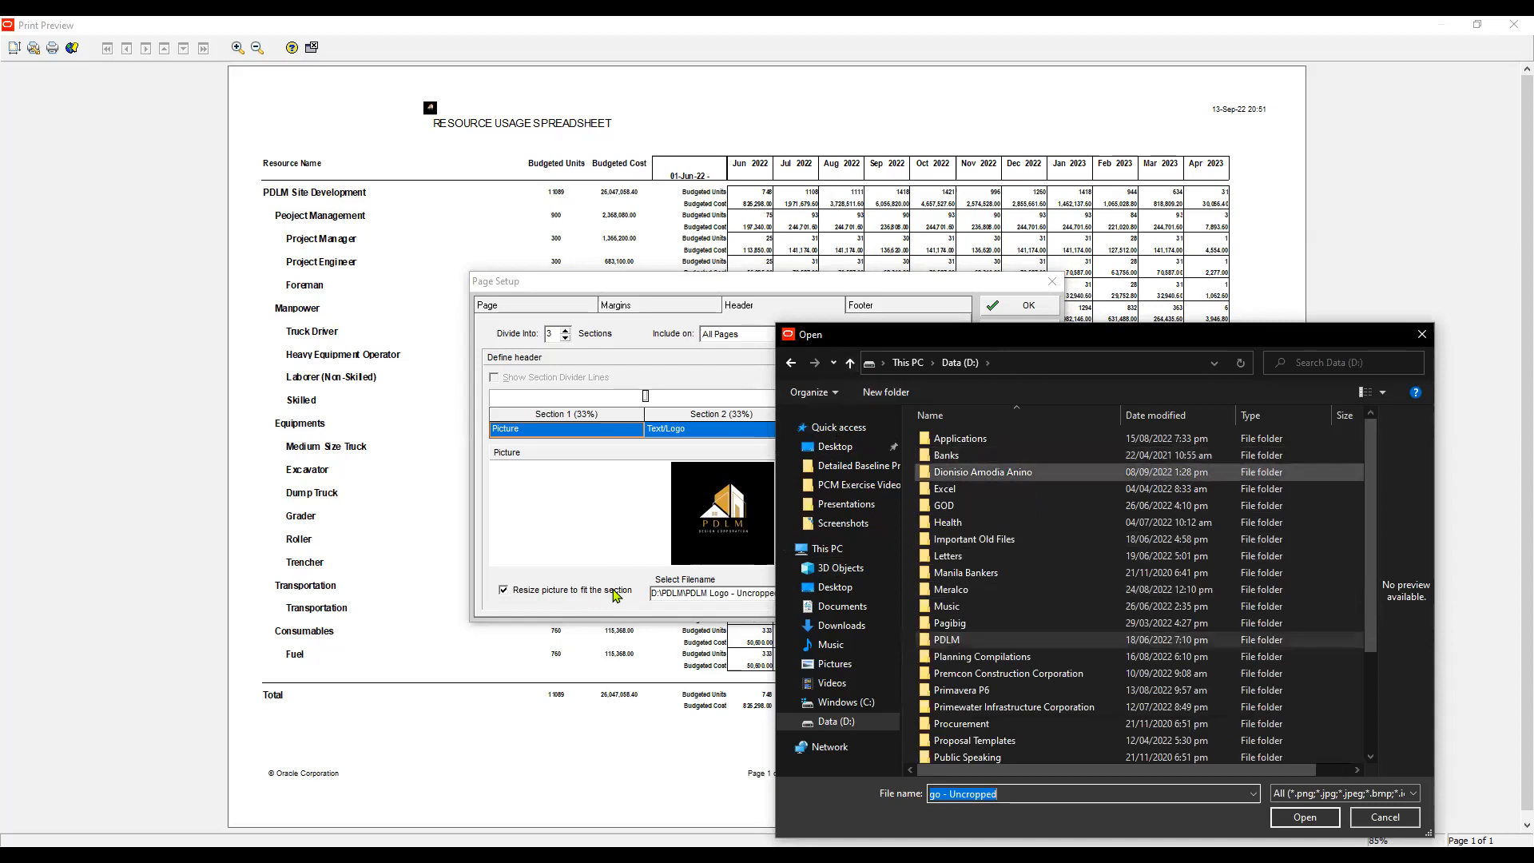
pyautogui.click(982, 657)
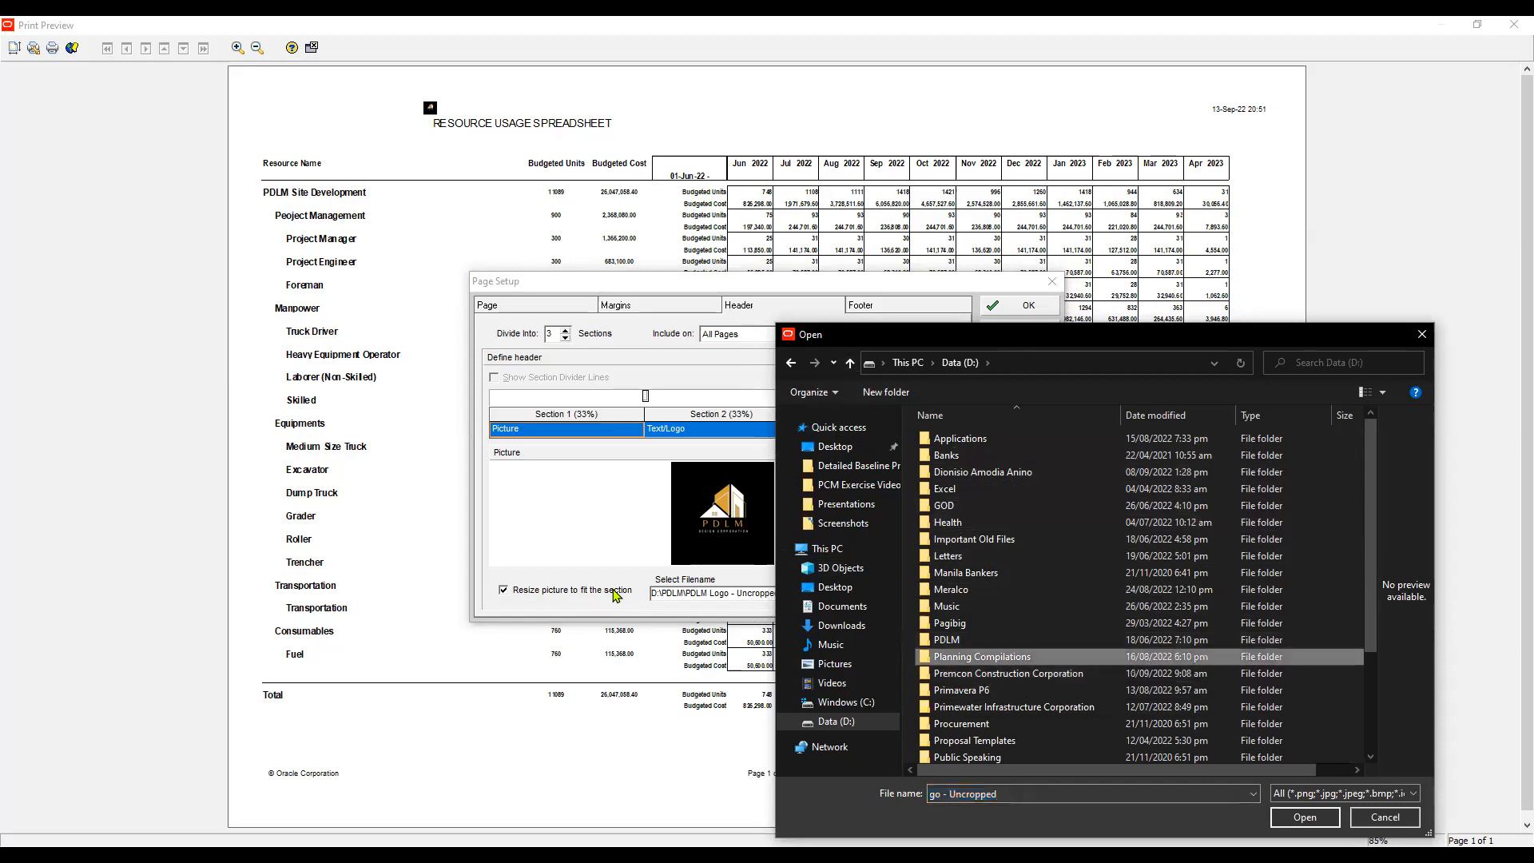
pyautogui.doubleClick(982, 657)
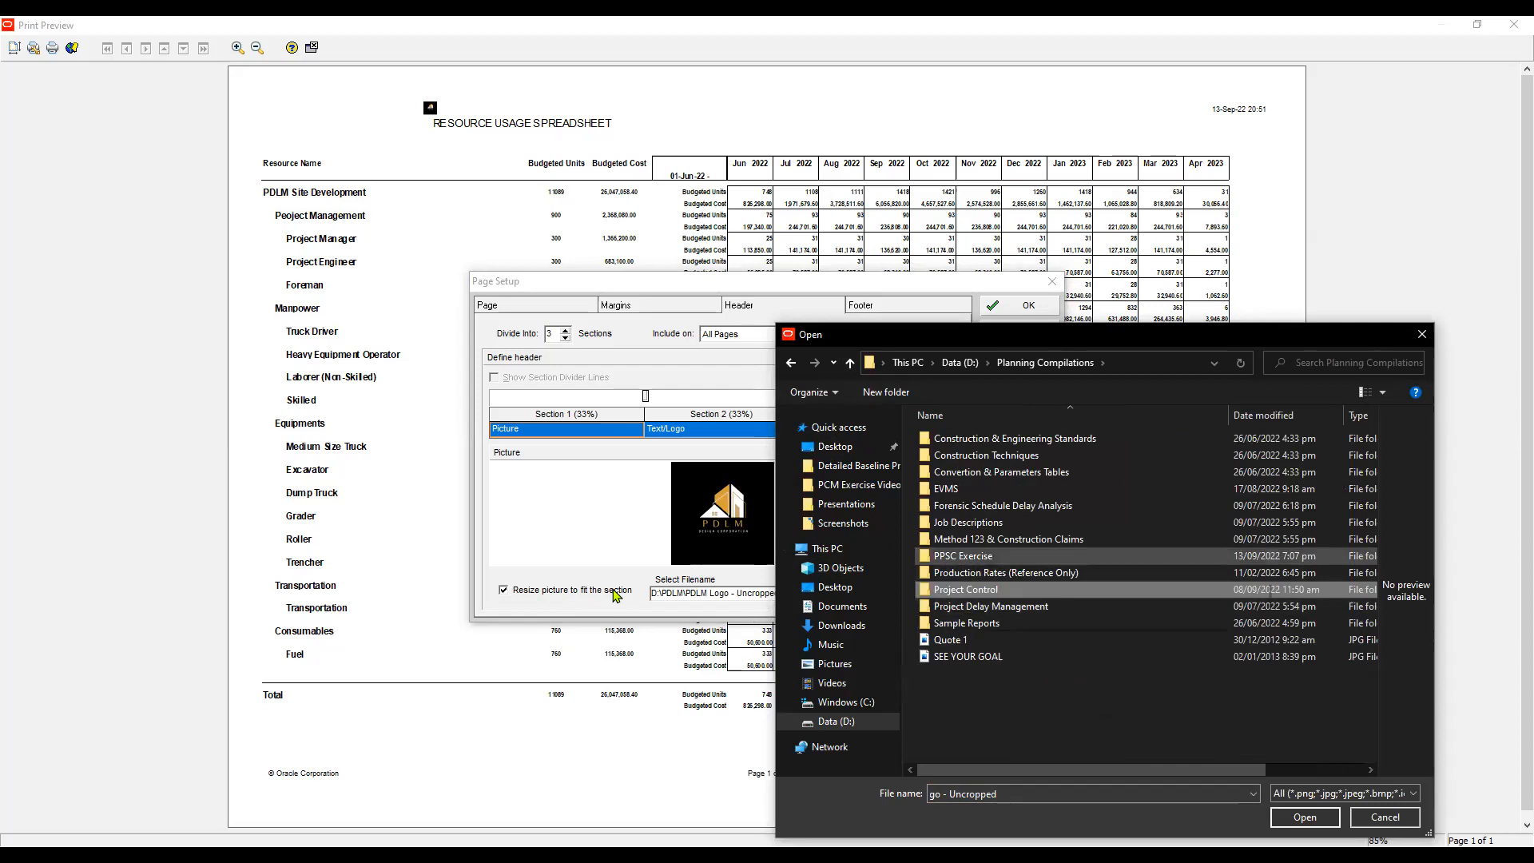
pyautogui.doubleClick(962, 556)
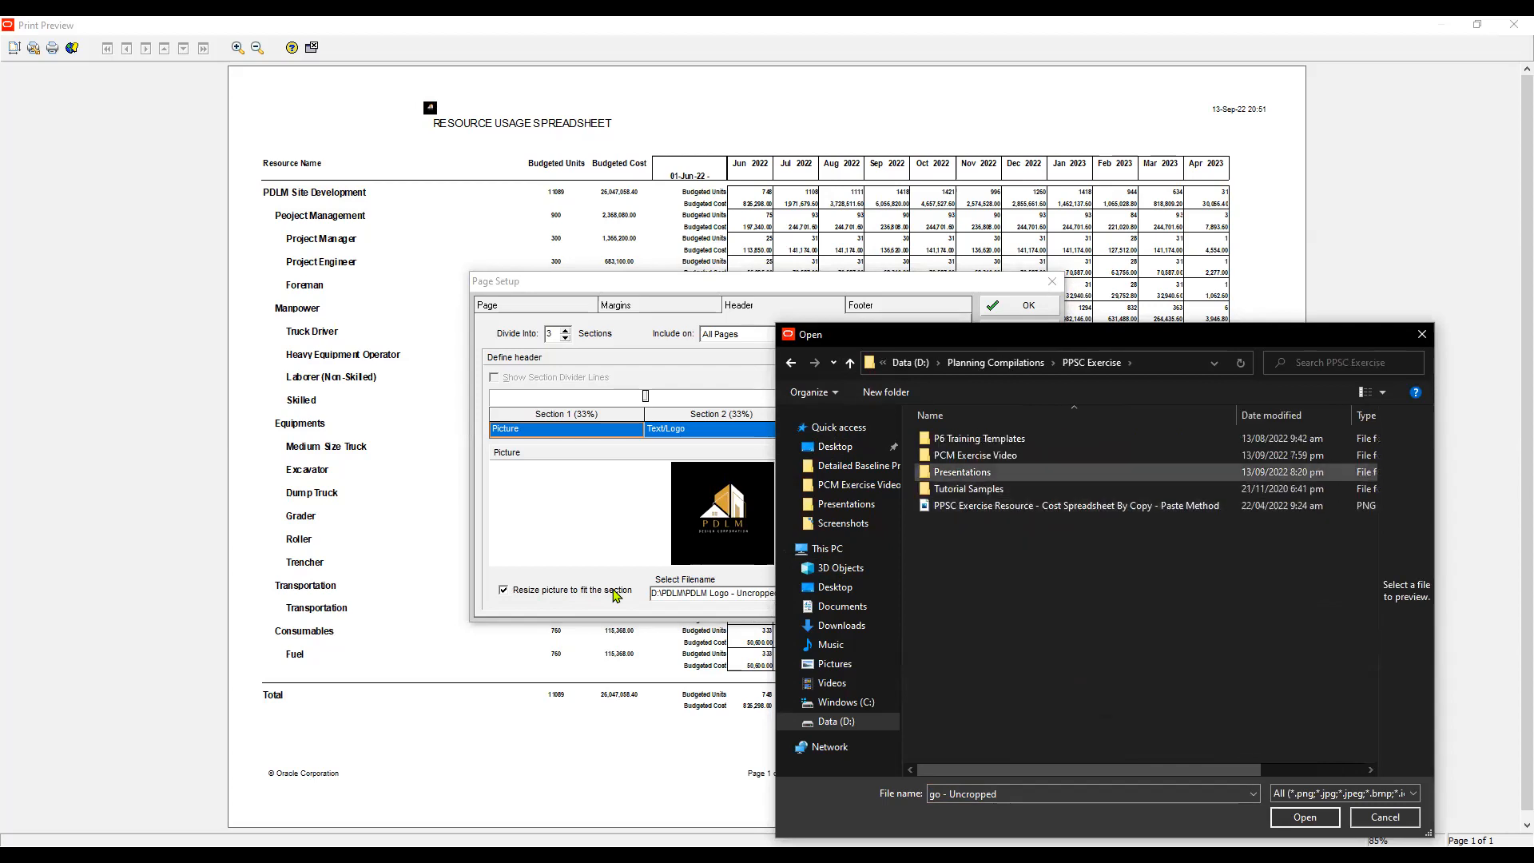
pyautogui.click(962, 472)
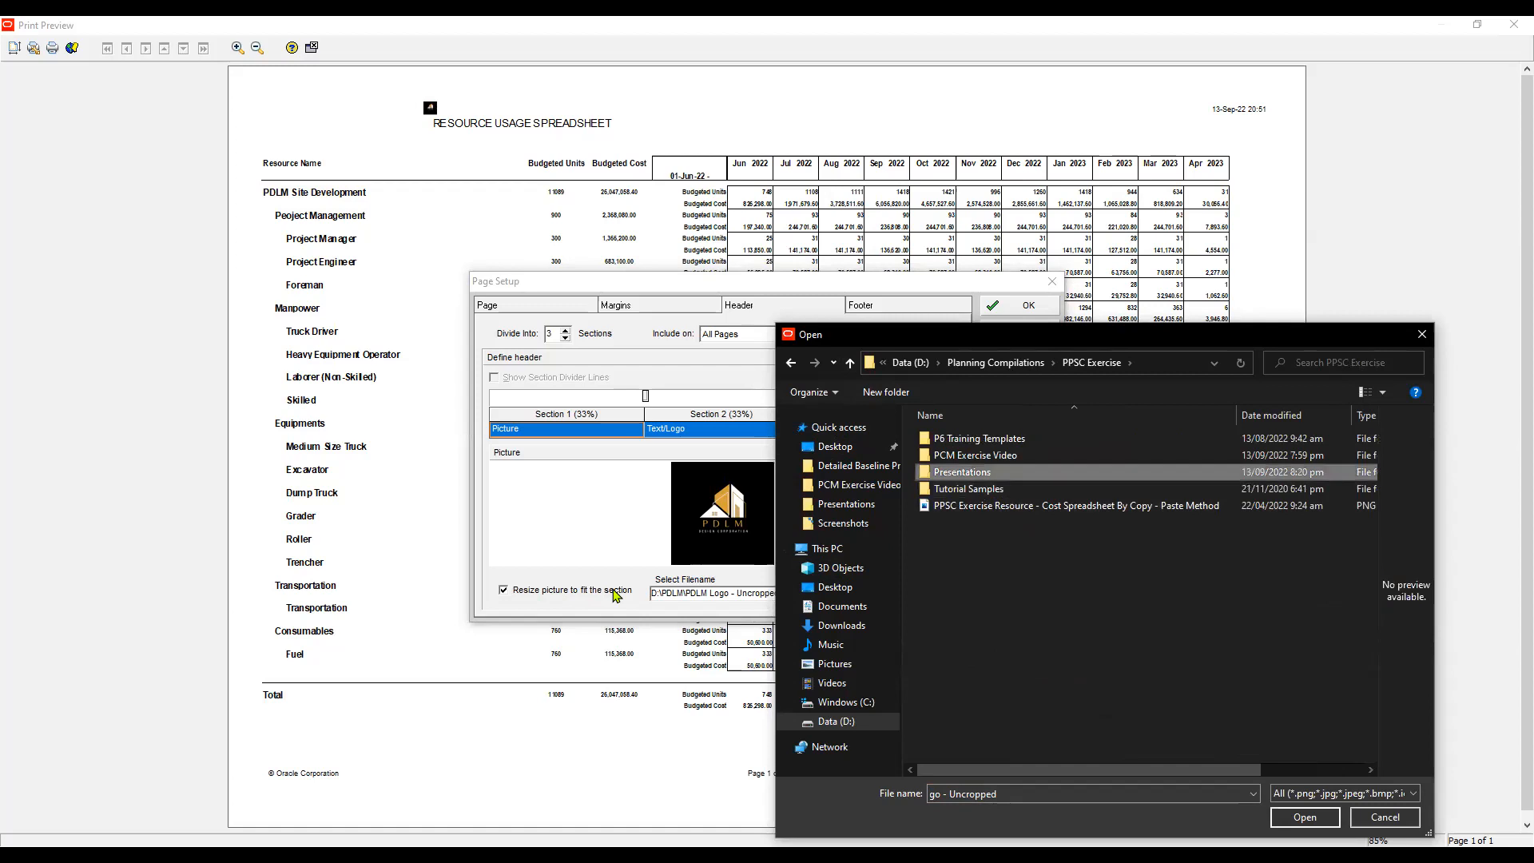
pyautogui.doubleClick(962, 473)
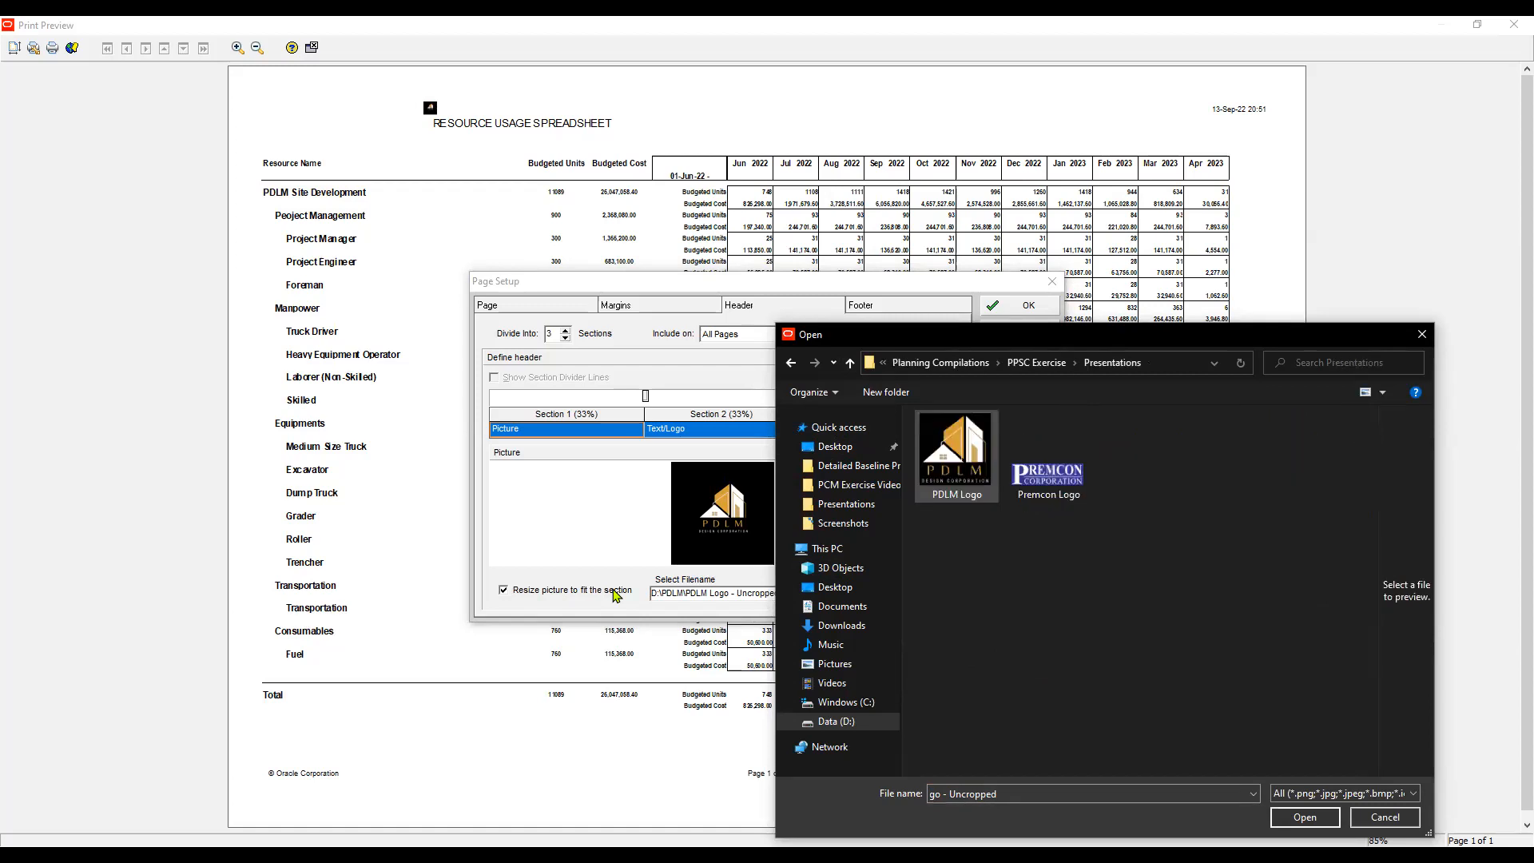
pyautogui.click(956, 452)
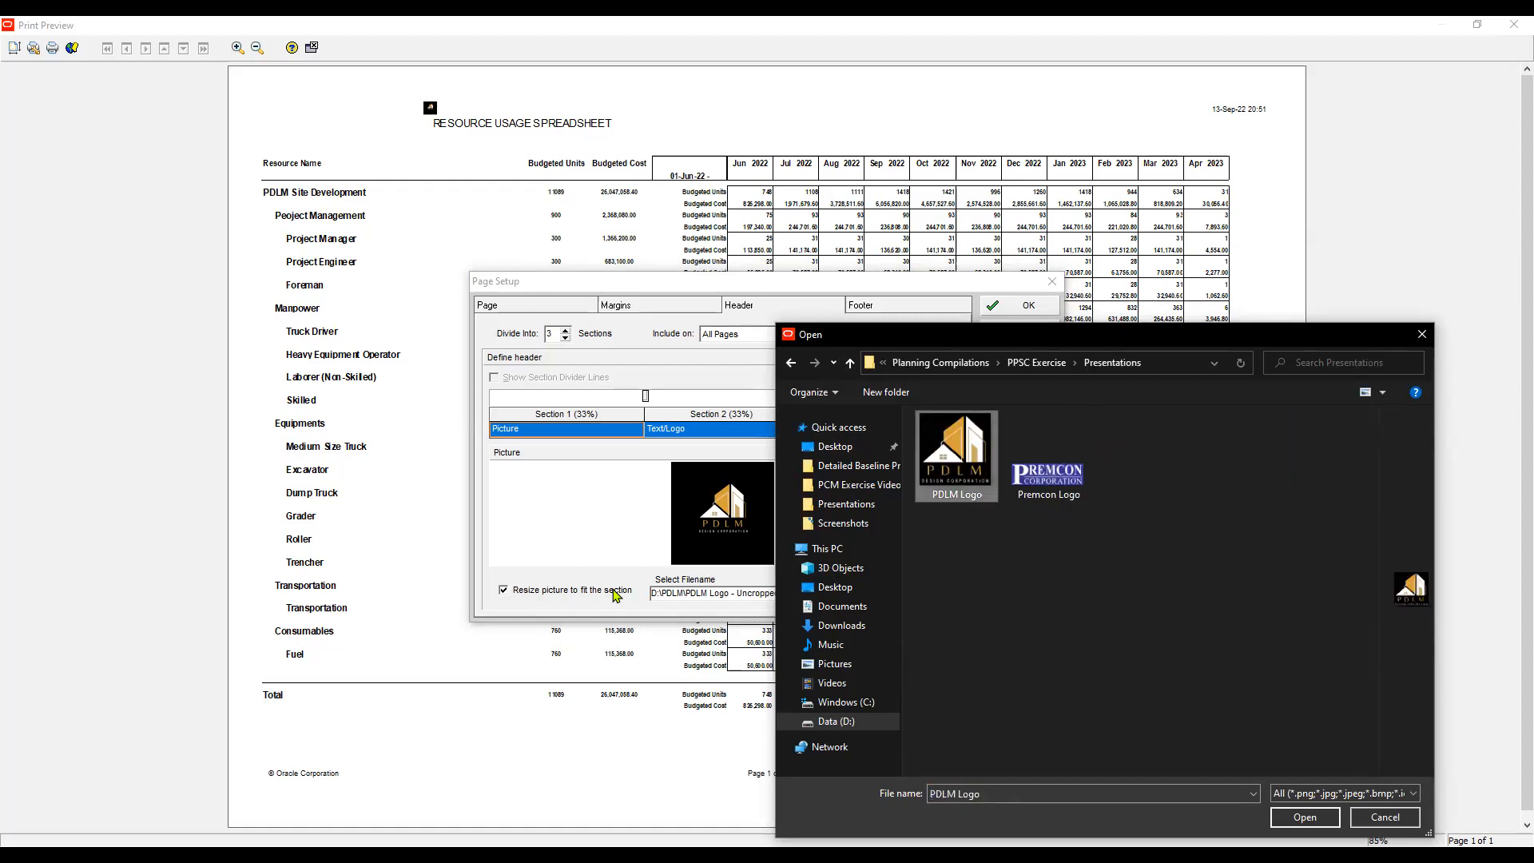
pyautogui.doubleClick(956, 452)
pyautogui.click(1020, 362)
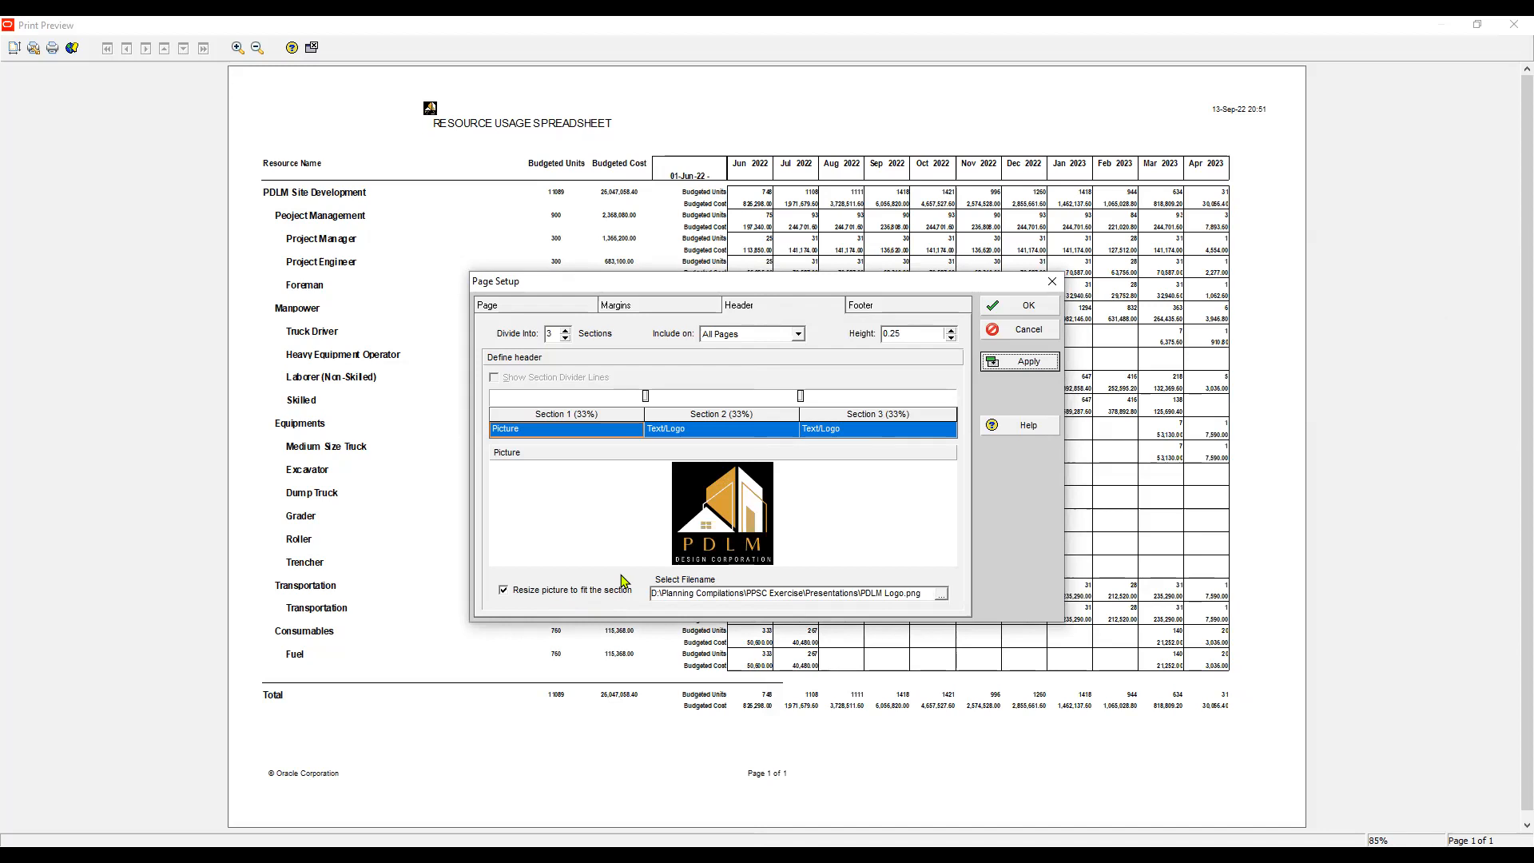
# - Change the first header section's content type from Picture to Text/Logo
pyautogui.click(877, 430)
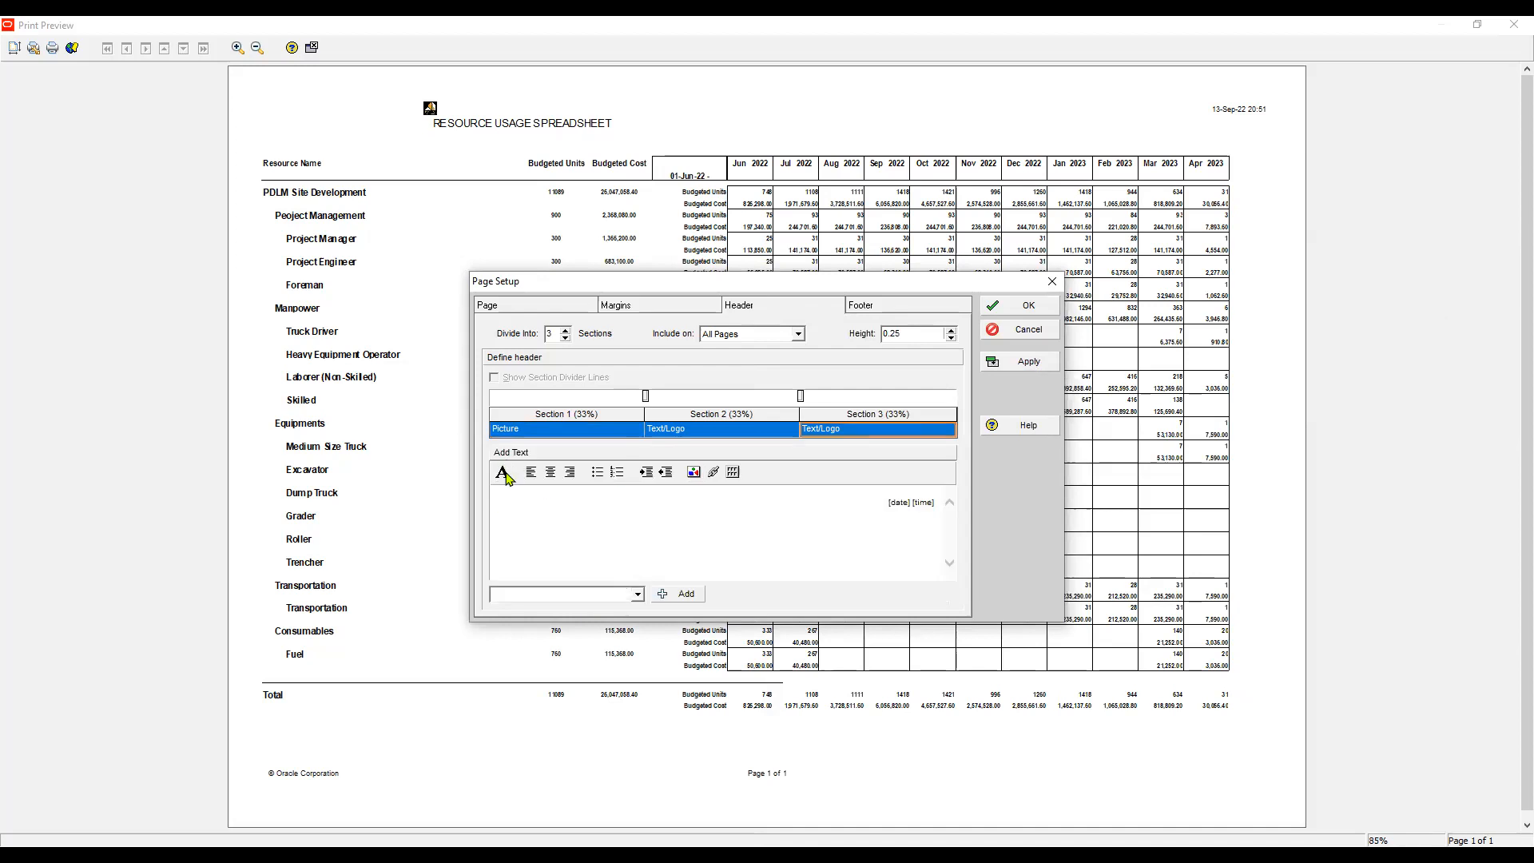
pyautogui.click(582, 431)
pyautogui.click(551, 430)
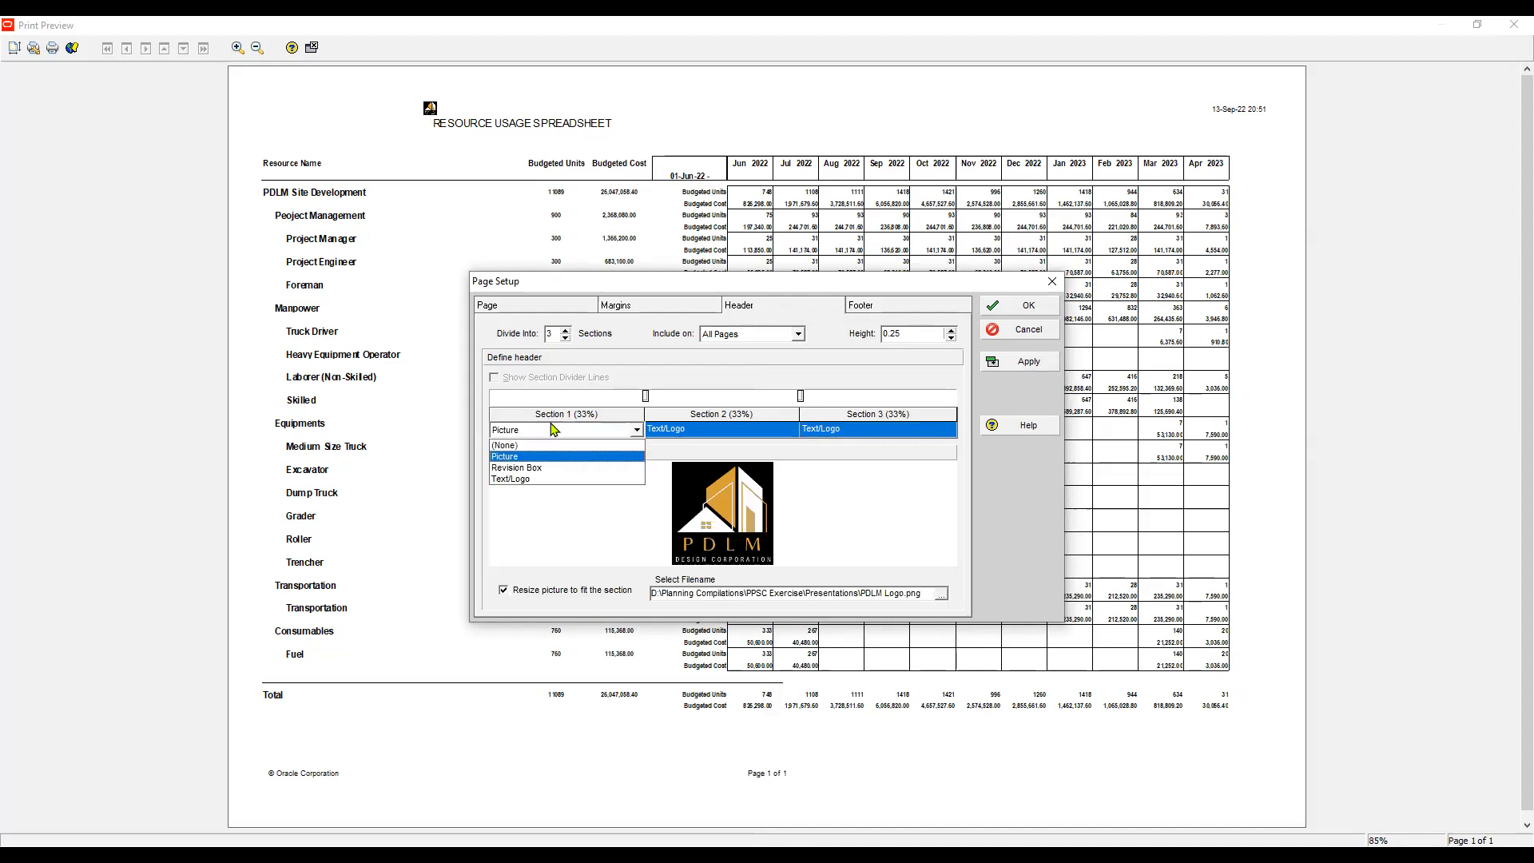
pyautogui.click(537, 481)
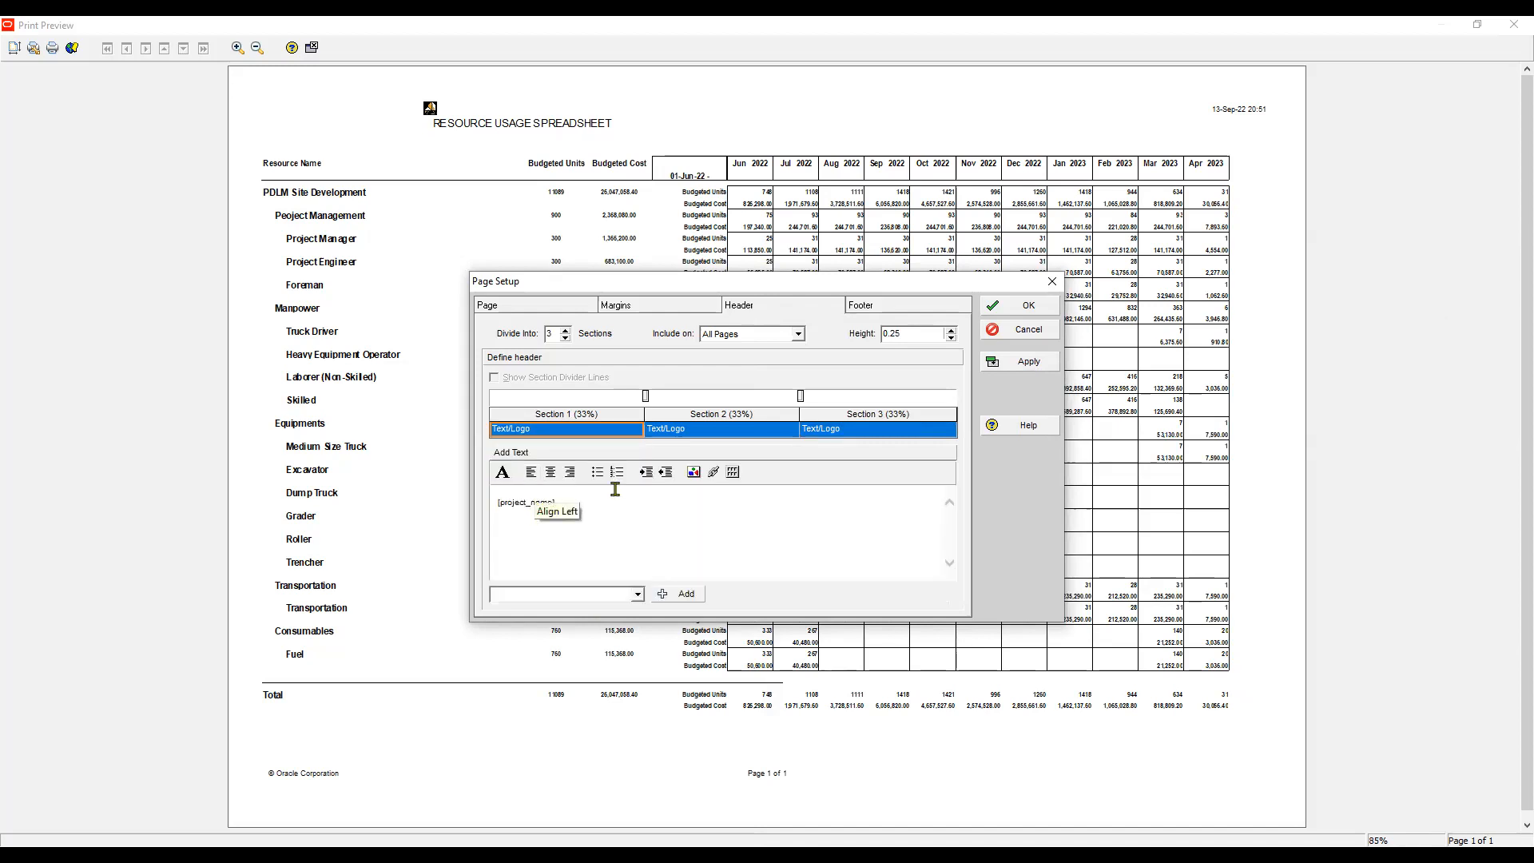
# - Insert the PDLM Logo picture from the Presentations folder into the first section's text and apply
pyautogui.click(694, 473)
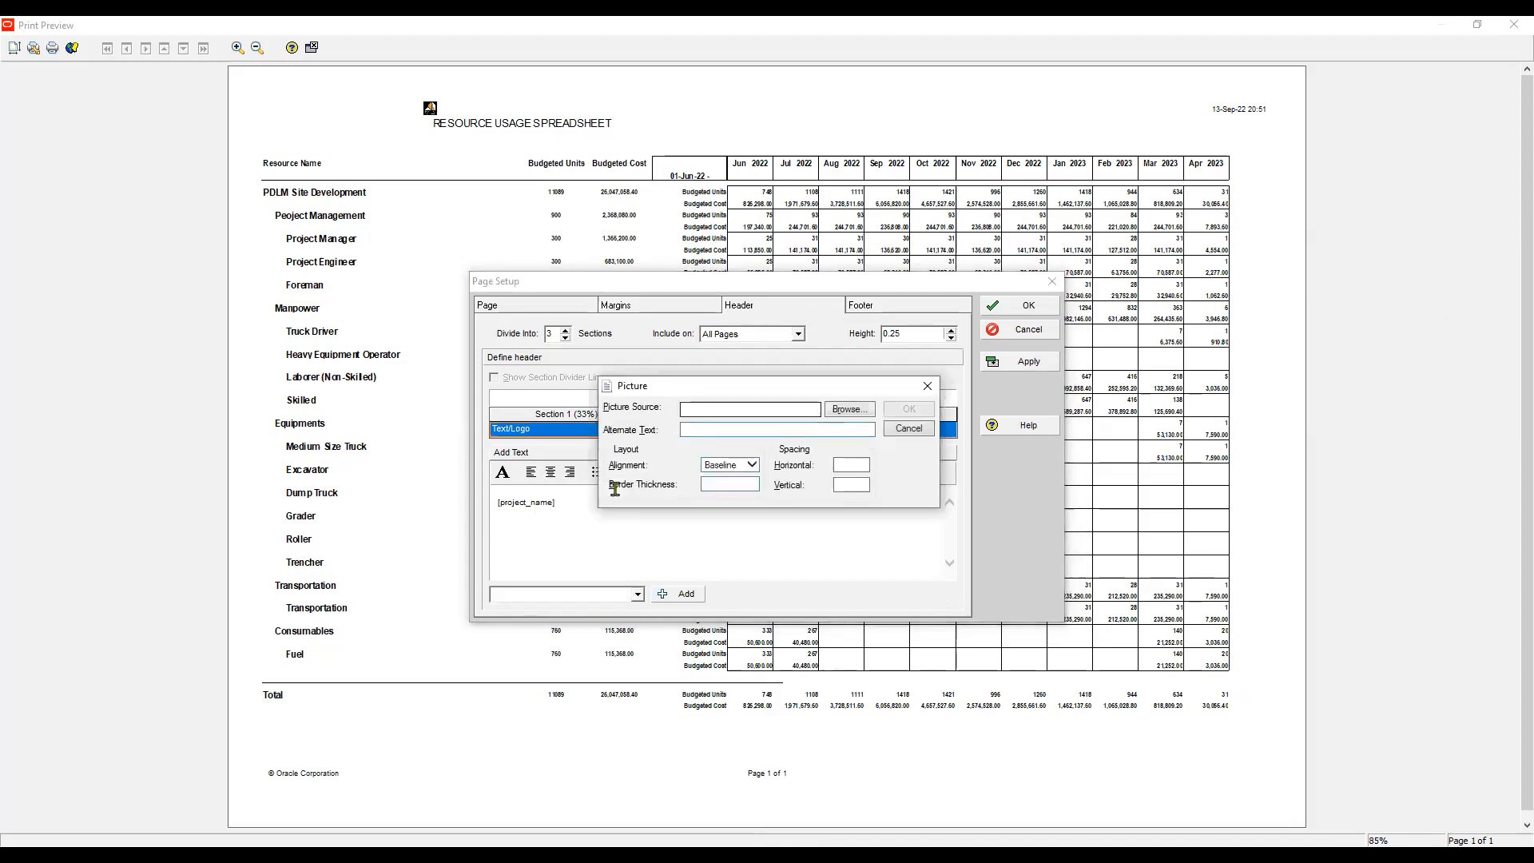
pyautogui.click(850, 409)
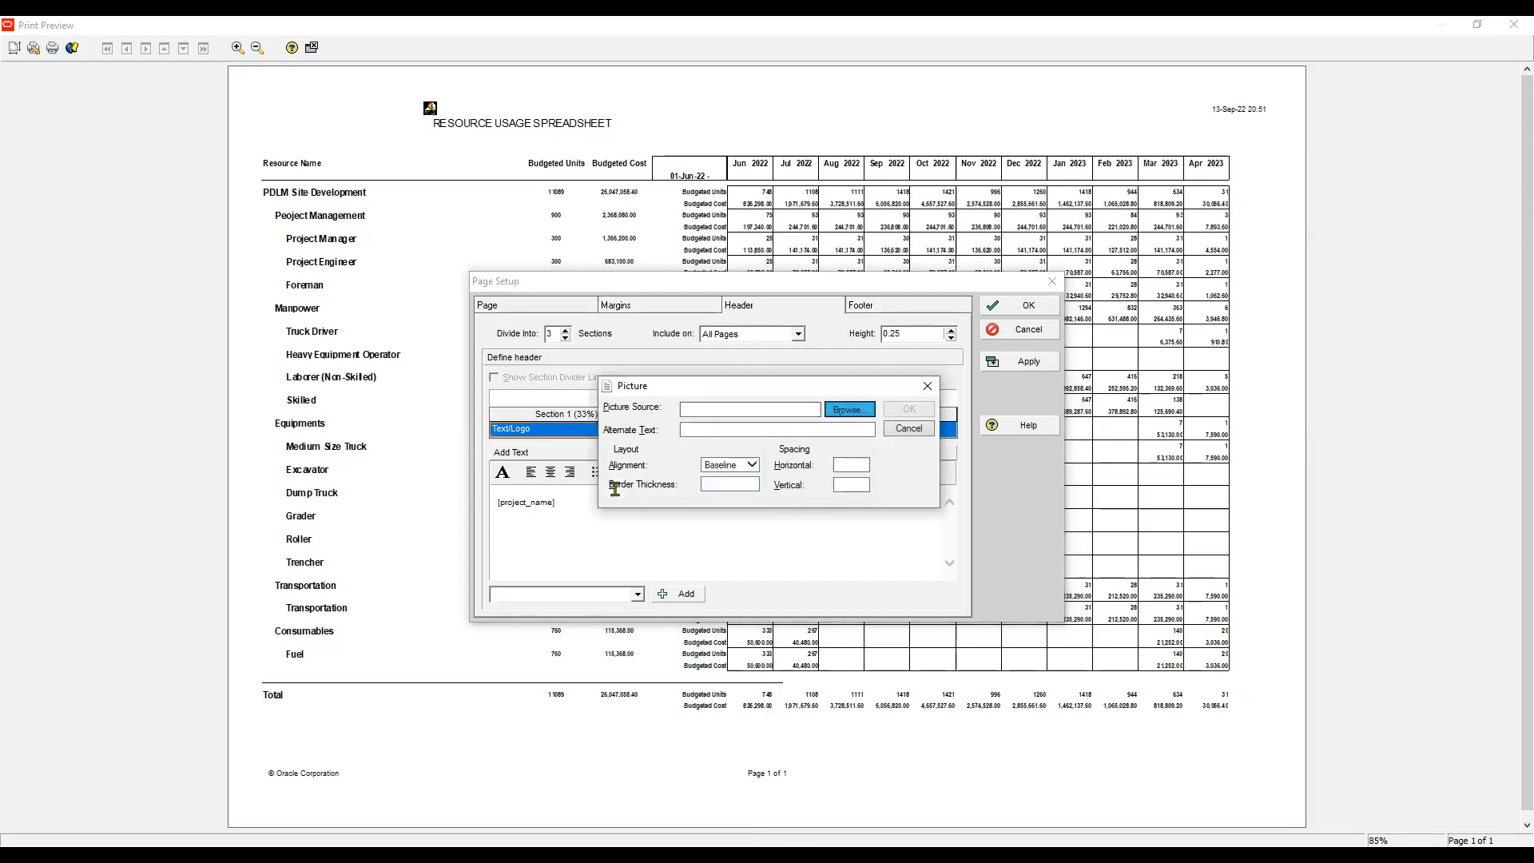
pyautogui.doubleClick(786, 459)
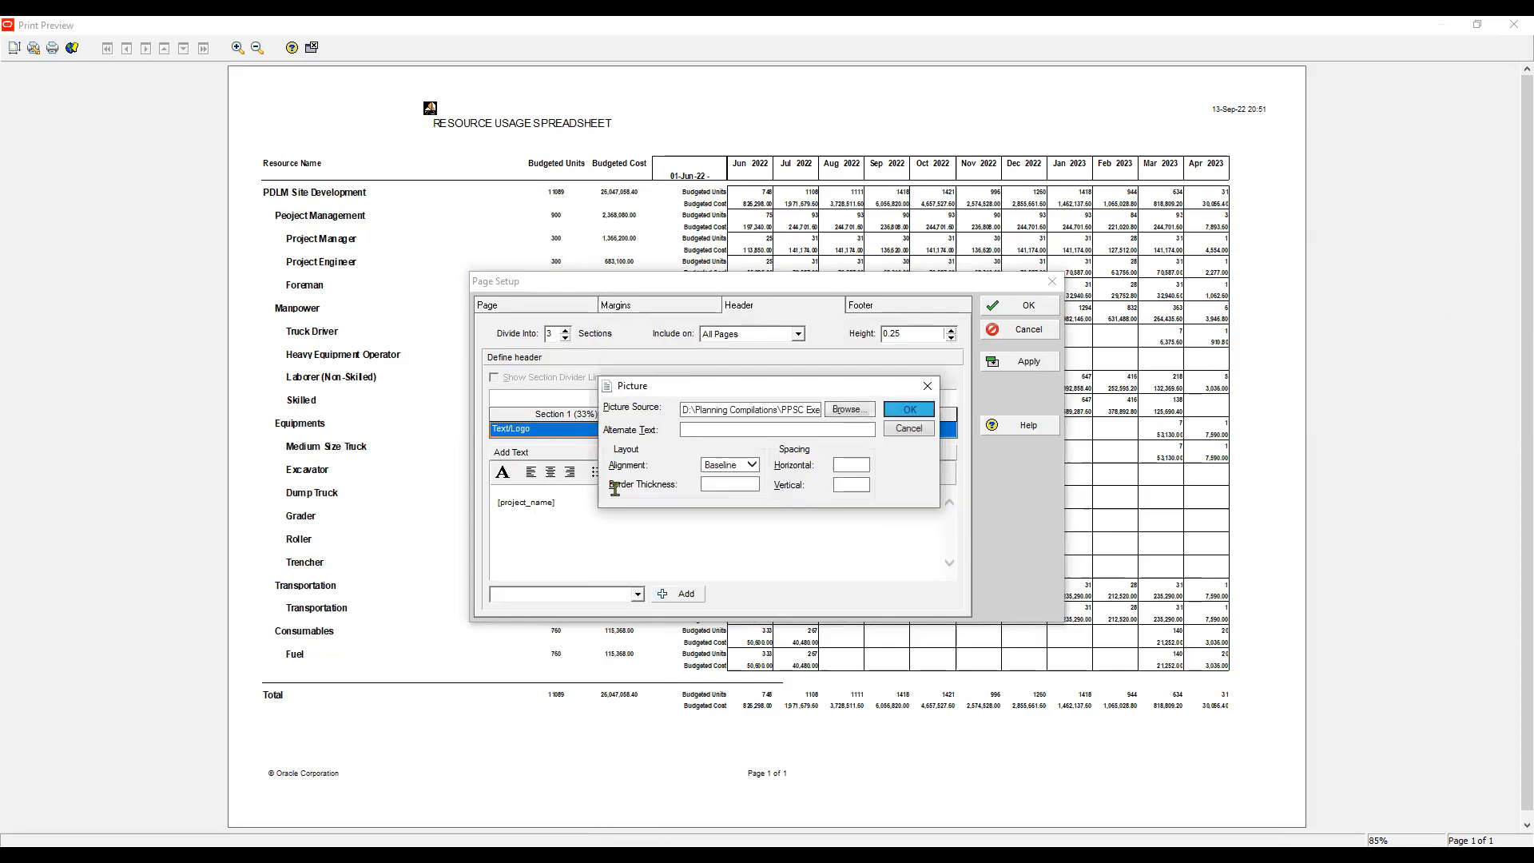
pyautogui.press('Return')
pyautogui.hotkey('alt', 'a')
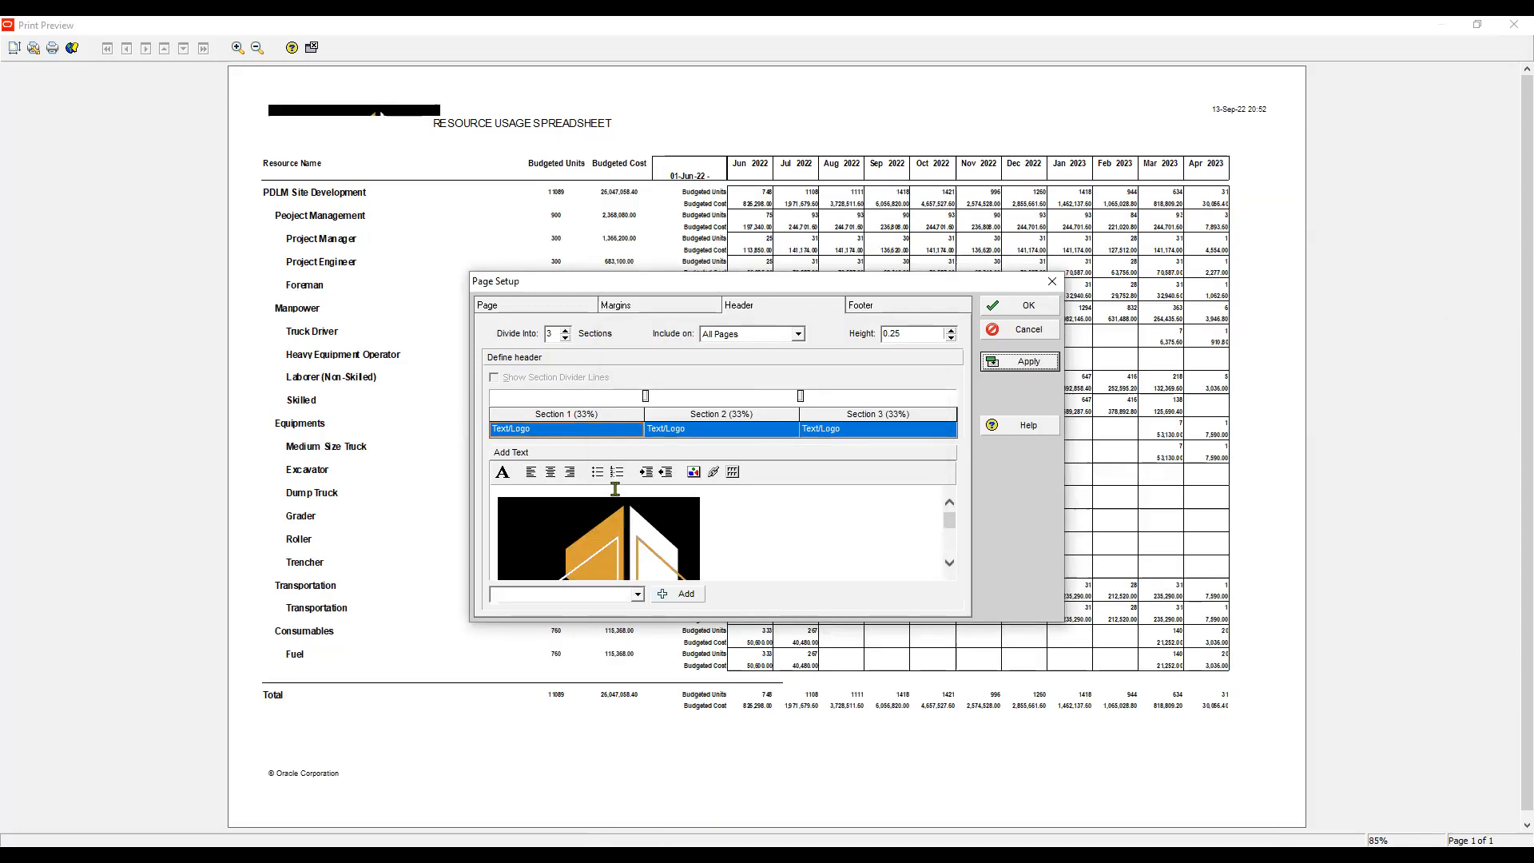
# - Resize the inserted logo in the first section's text editor and apply the change
pyautogui.click(619, 513)
pyautogui.moveTo(703, 494); pyautogui.dragTo(619, 559)
pyautogui.moveTo(555, 494); pyautogui.dragTo(556, 524)
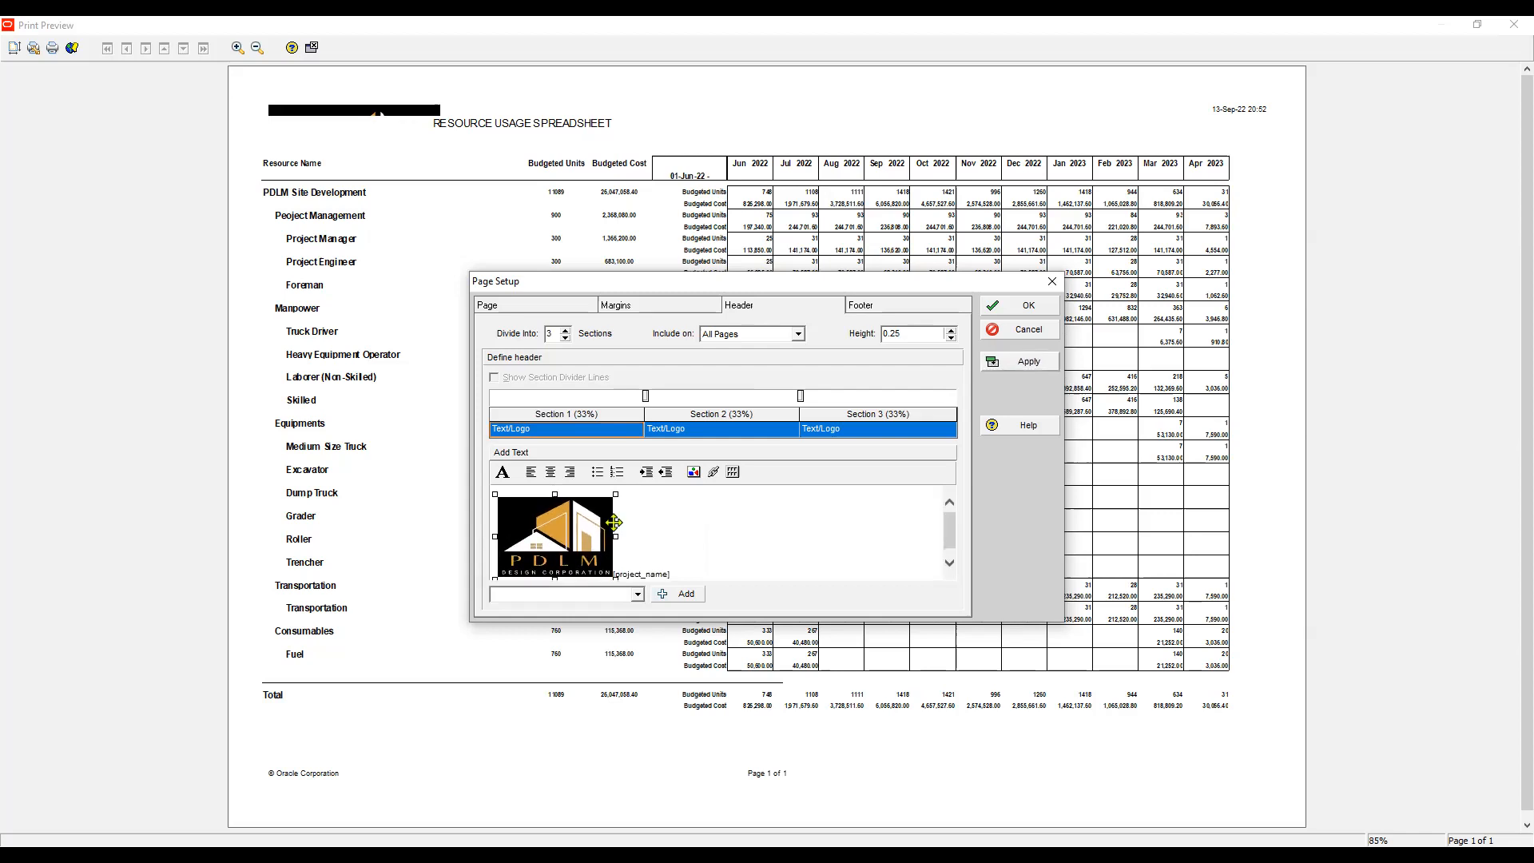
pyautogui.click(505, 472)
pyautogui.click(1020, 362)
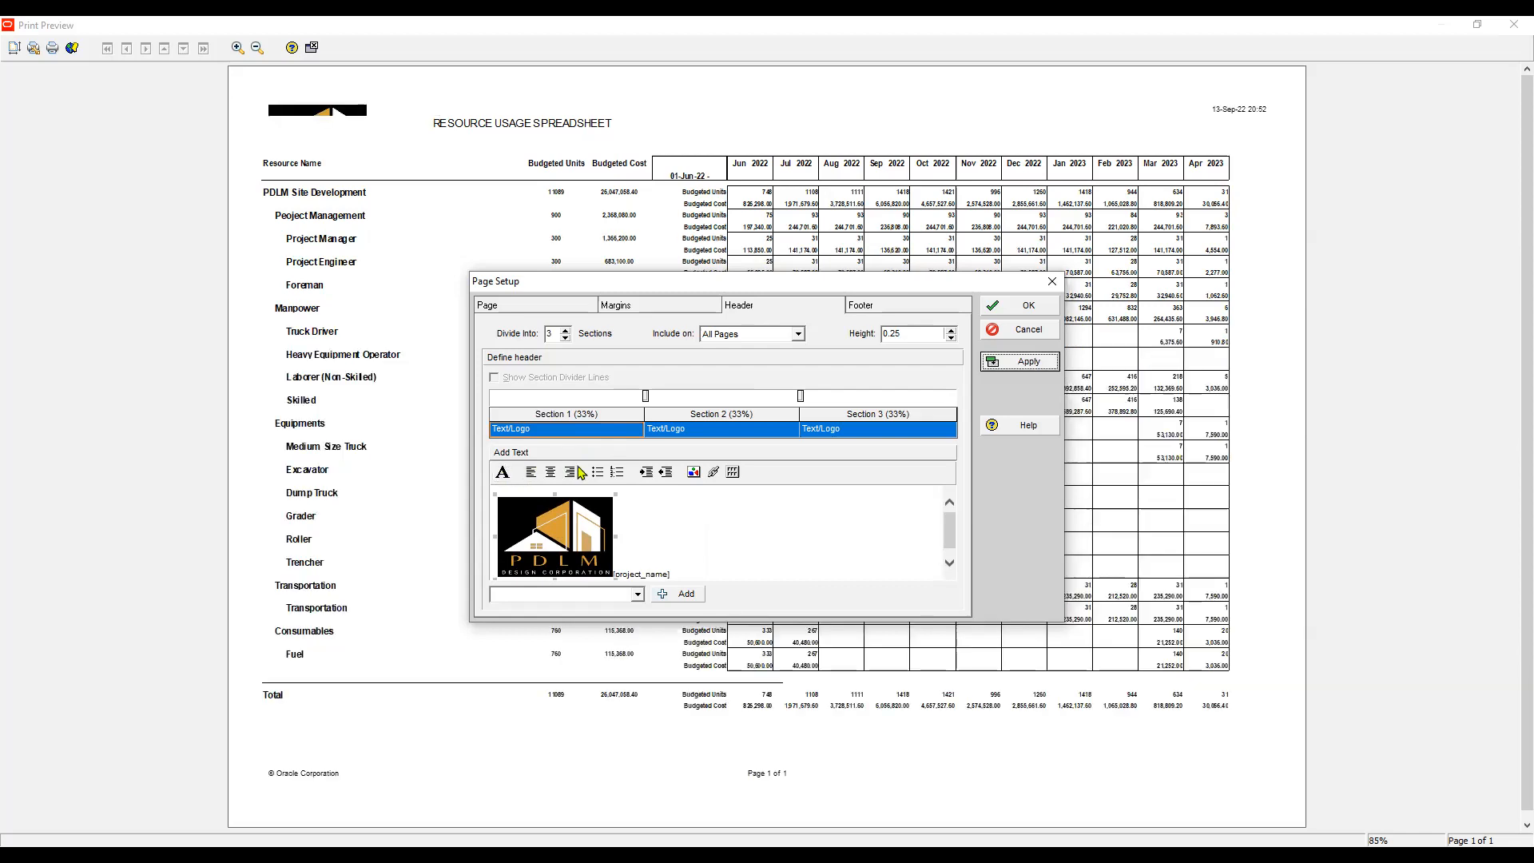
# - Set the header height to 1 and center-align the first section's logo, applying each change
pyautogui.doubleClick(893, 334)
pyautogui.doubleClick(951, 330)
pyautogui.click(951, 330)
pyautogui.click(1020, 362)
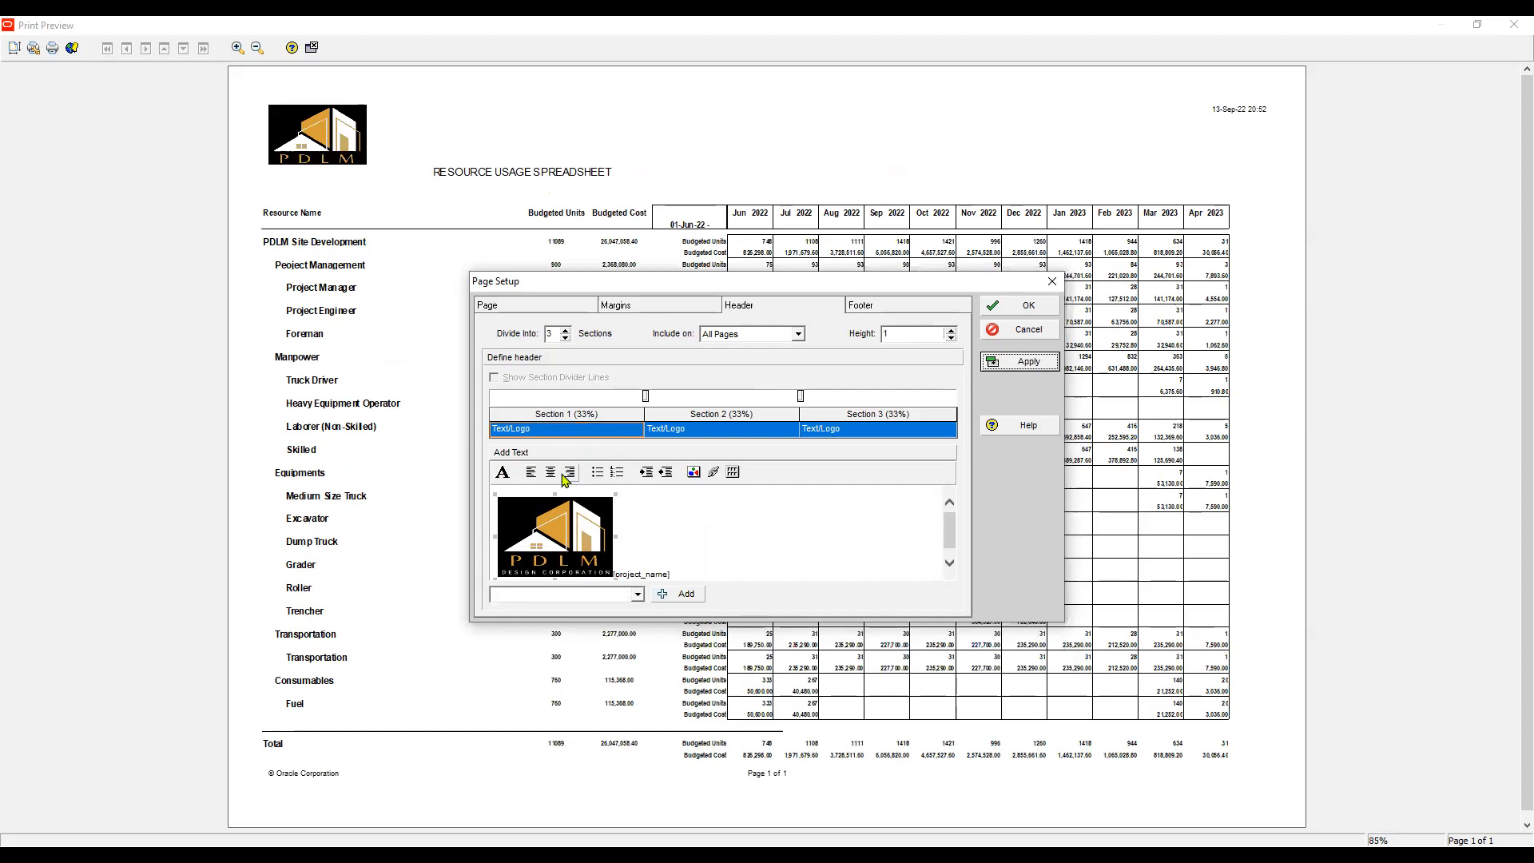
pyautogui.click(551, 471)
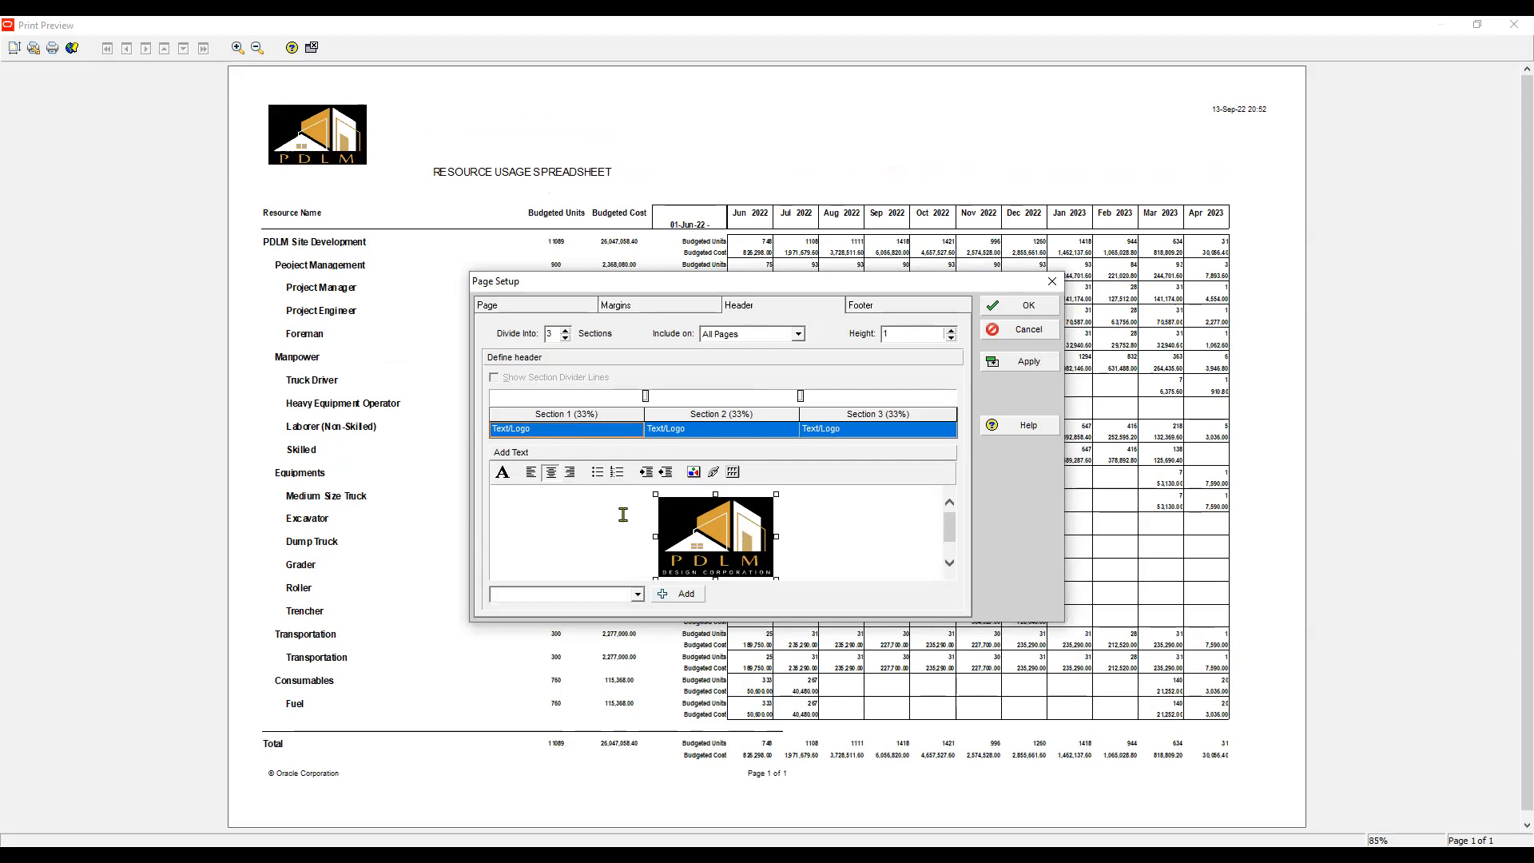
pyautogui.click(1021, 362)
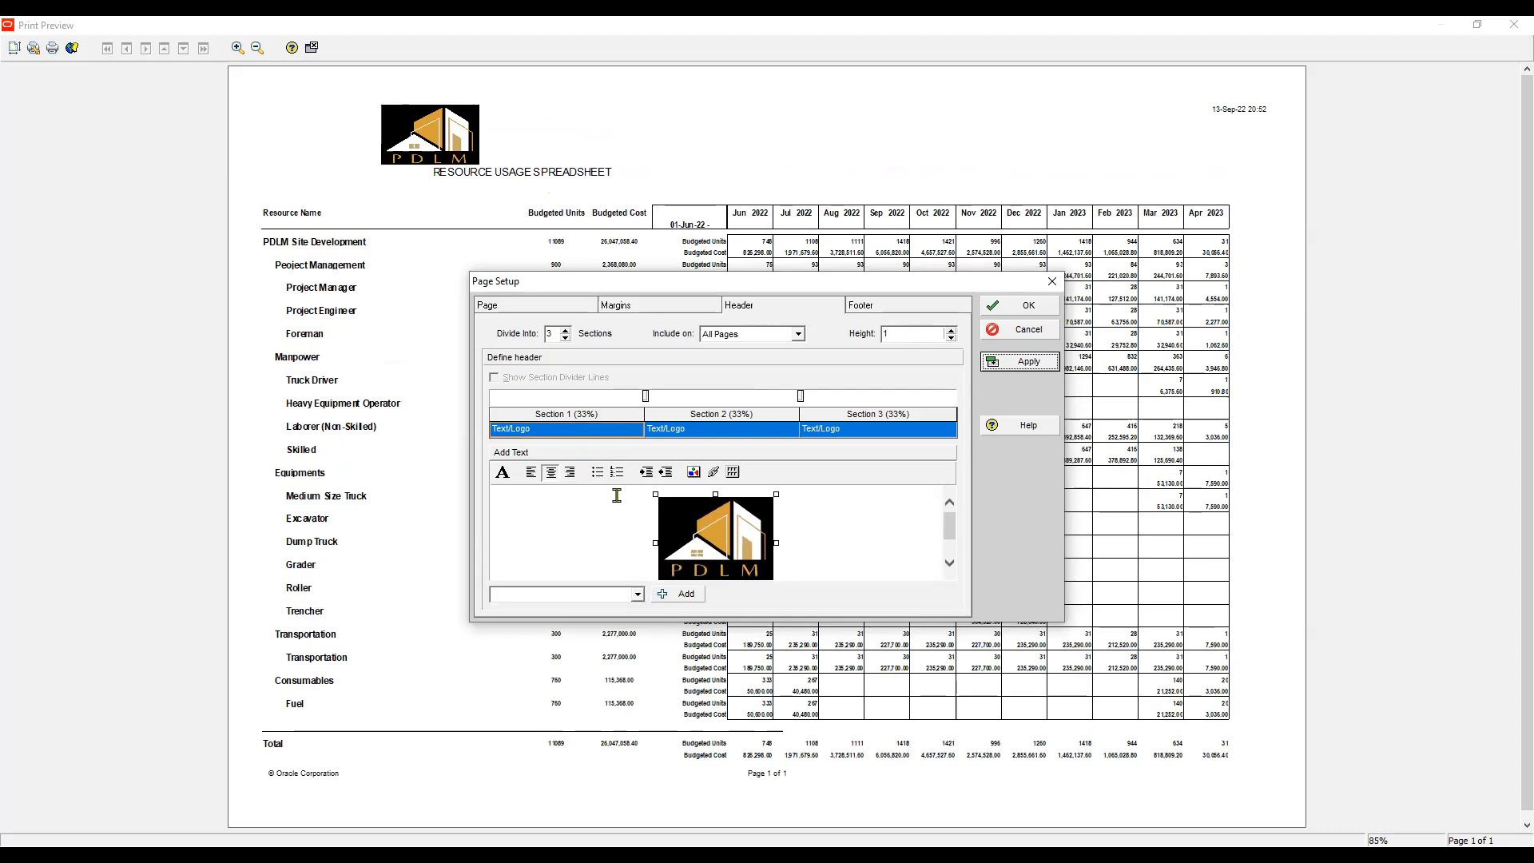
# - Change the third header section's content type to Picture
pyautogui.click(535, 432)
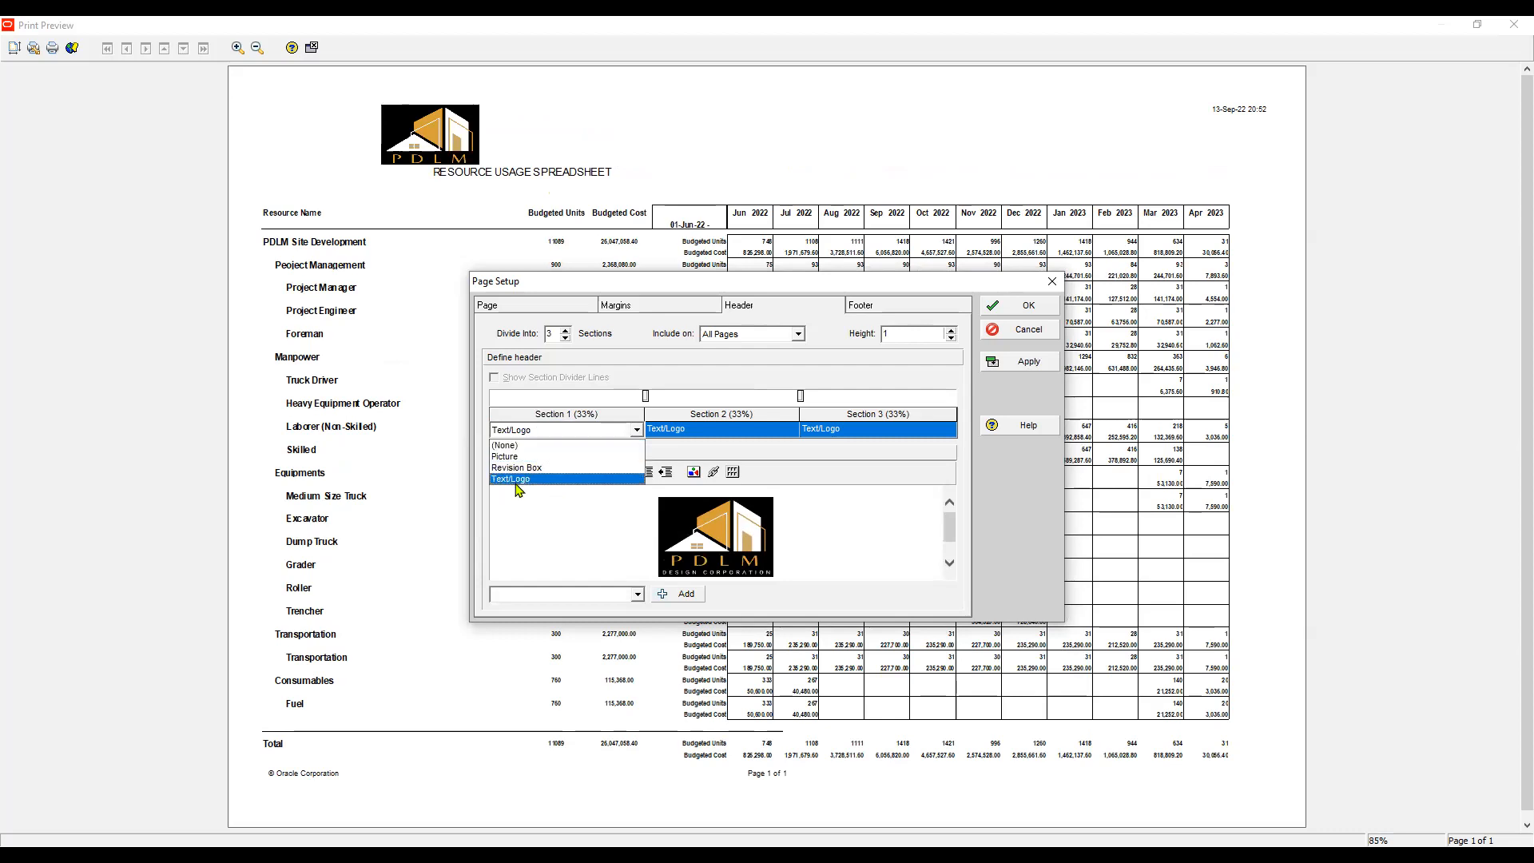
pyautogui.click(572, 434)
pyautogui.click(607, 421)
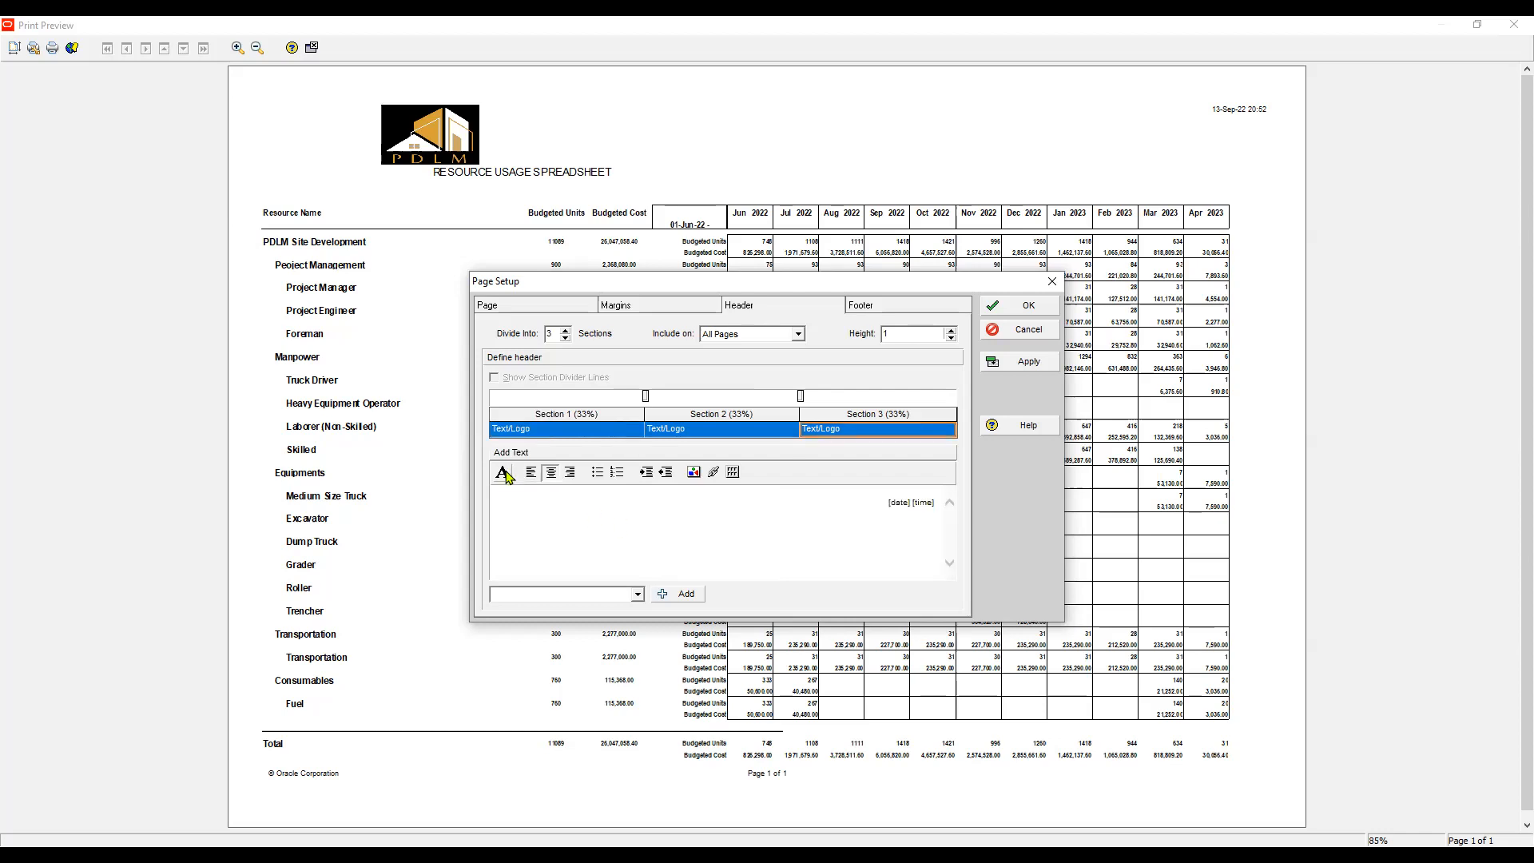
pyautogui.click(503, 473)
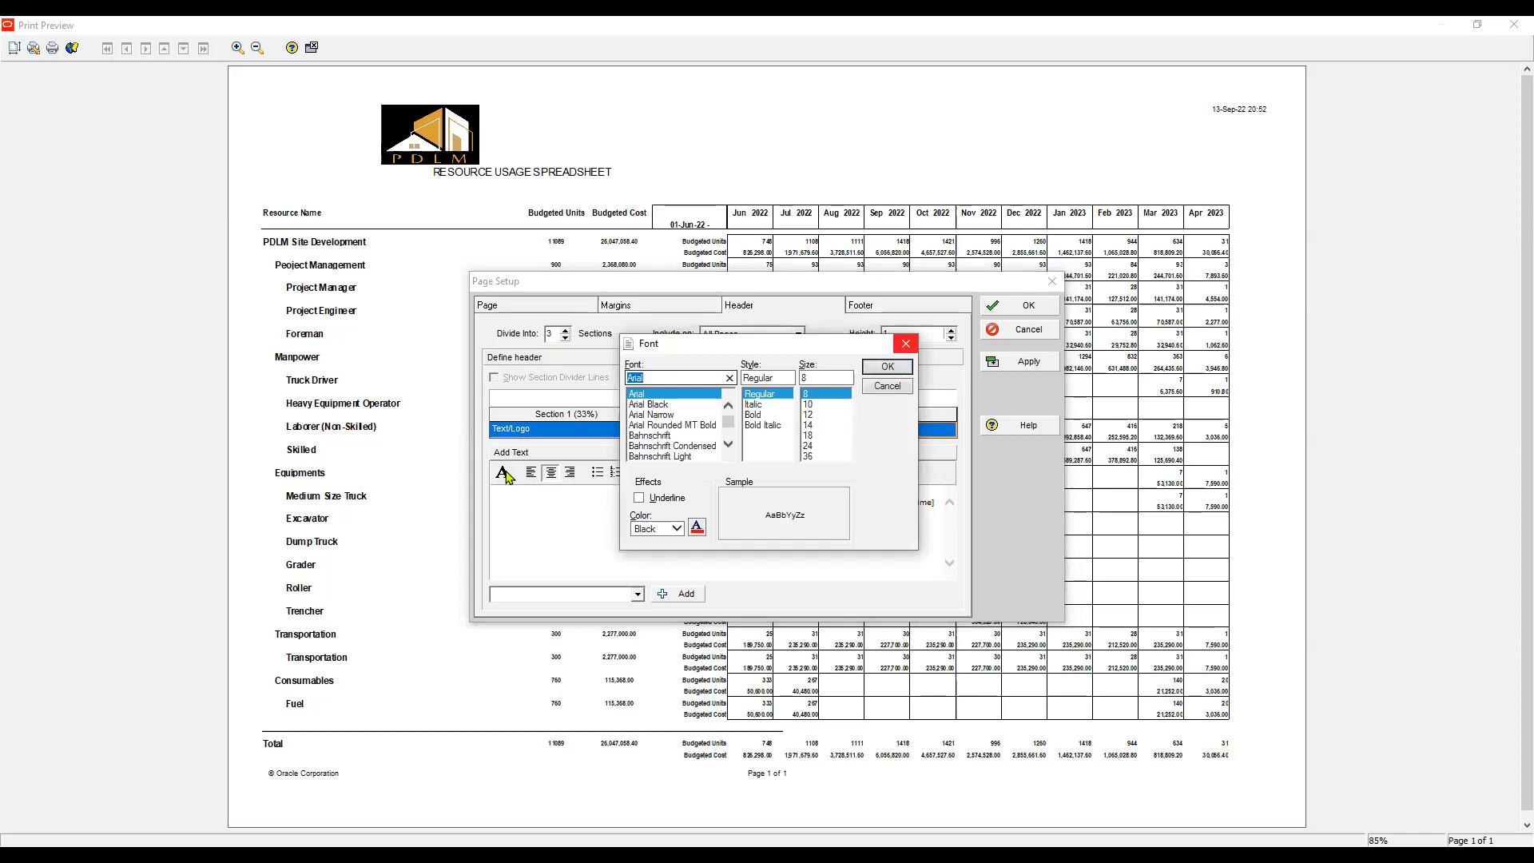
pyautogui.press('Escape')
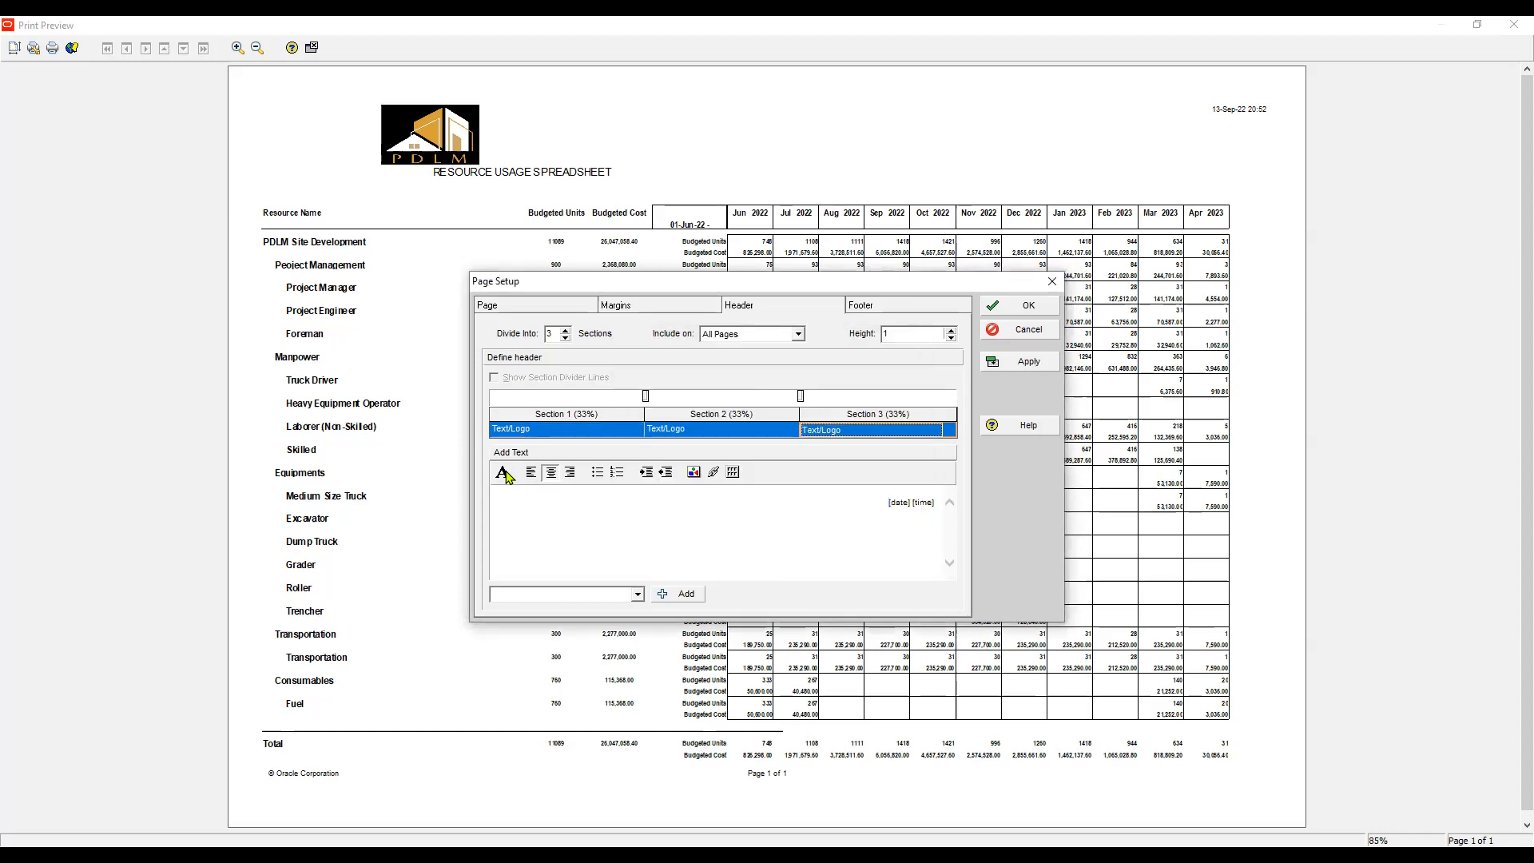
pyautogui.hotkey('alt', 'Down')
pyautogui.press('Up')
pyautogui.press('Up')
pyautogui.press('Return')
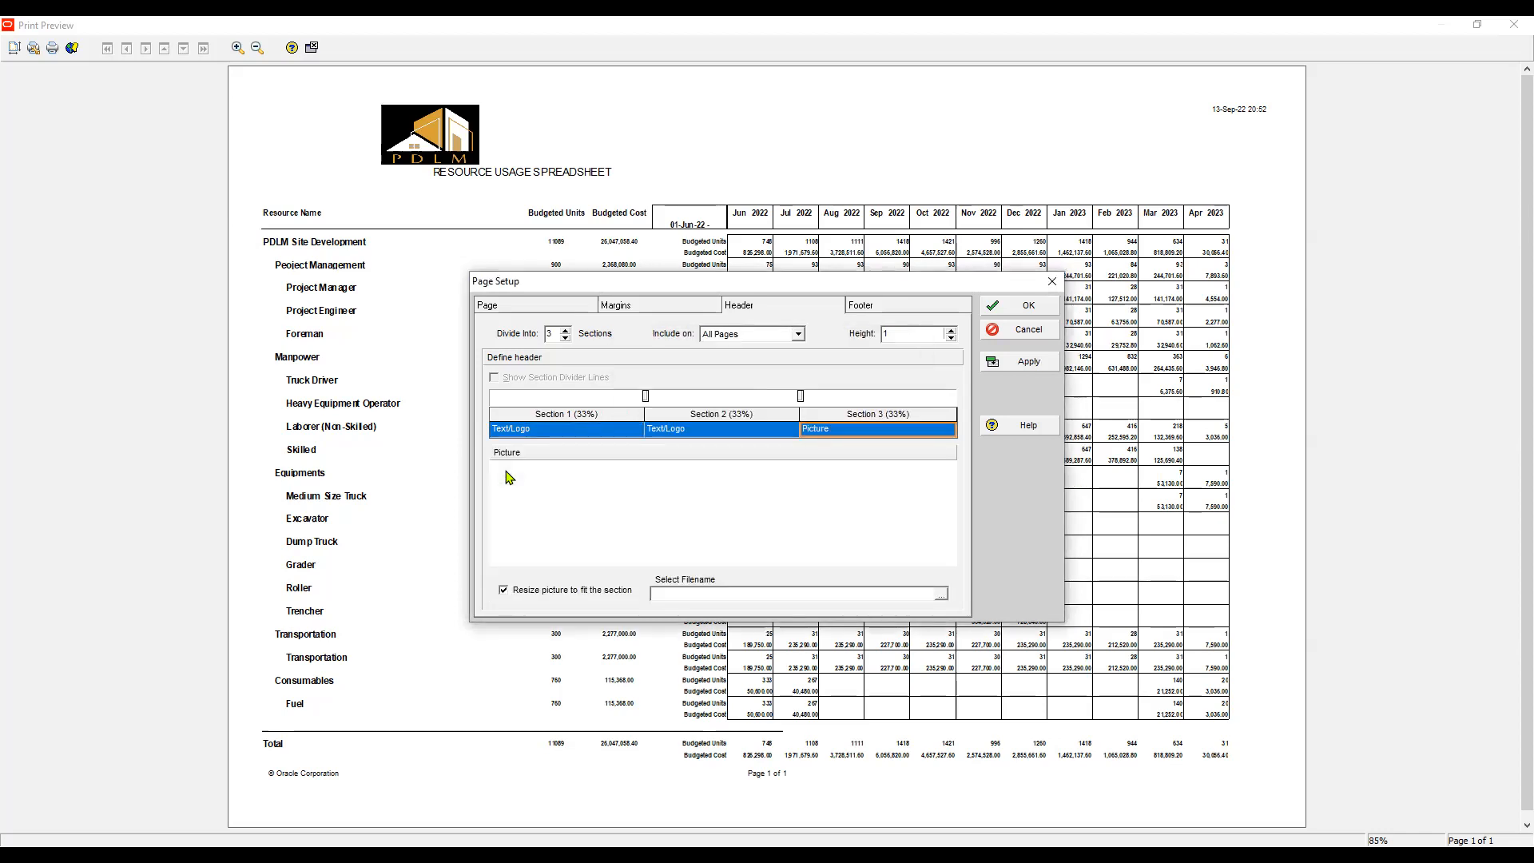
# - Browse to Planning Compilations\PPSC Exercise\Presentations and apply Premcon Logo as the third section's picture
pyautogui.click(942, 594)
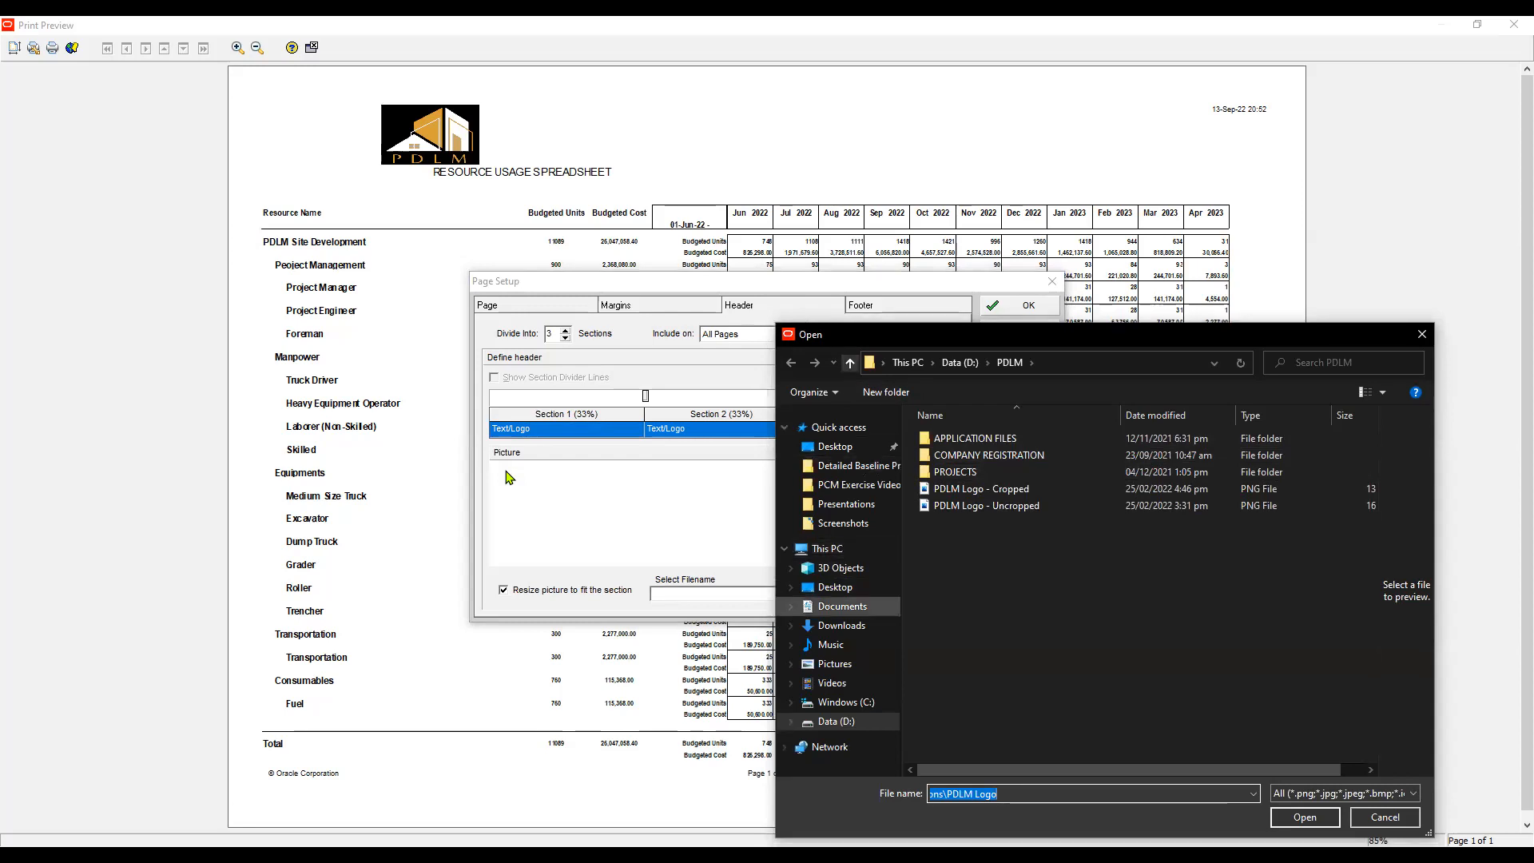
pyautogui.click(836, 721)
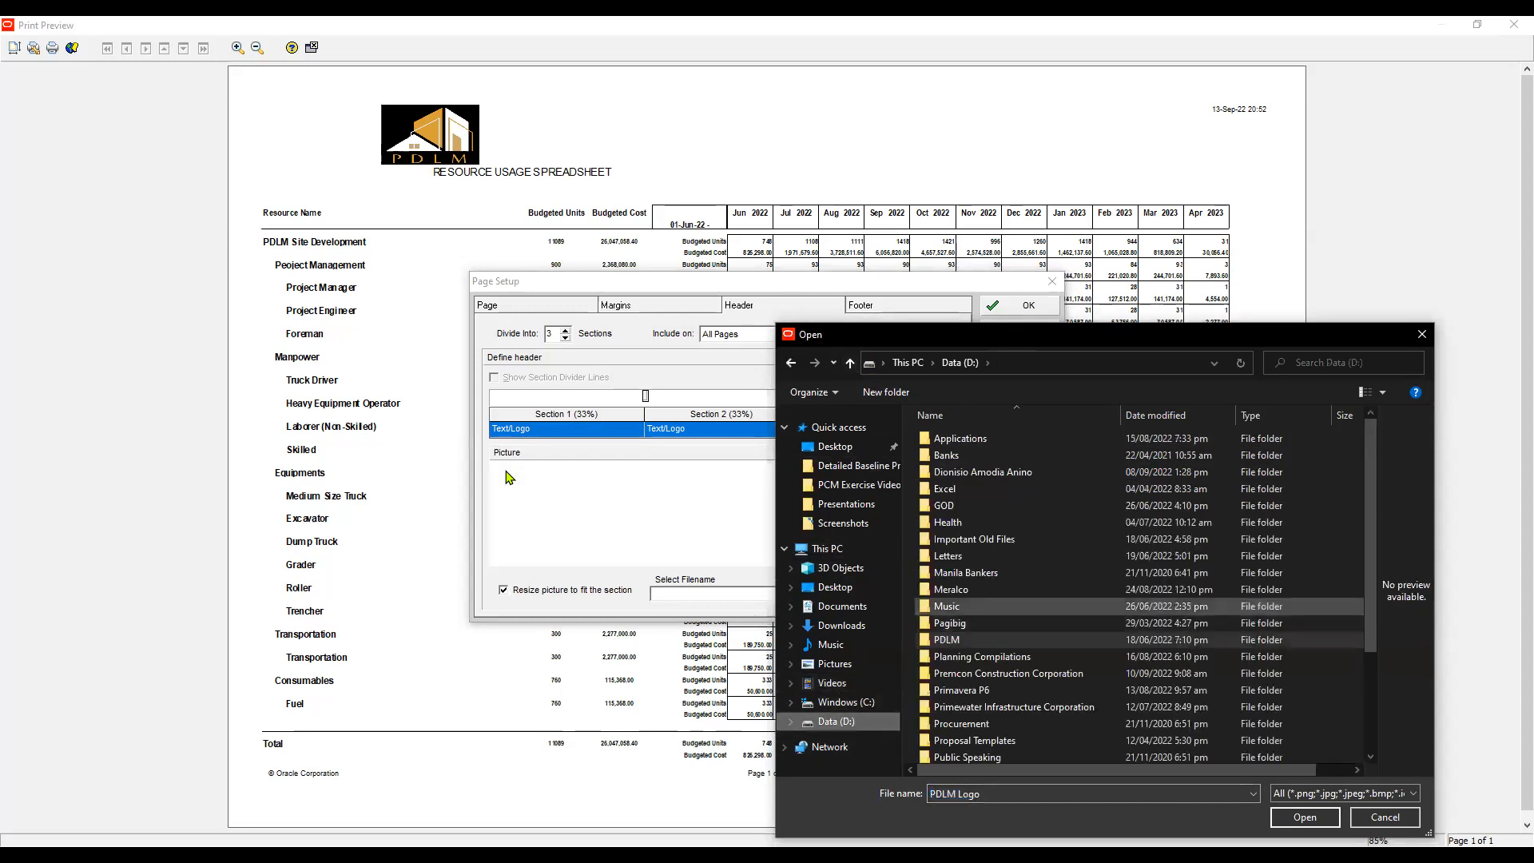
pyautogui.doubleClick(982, 656)
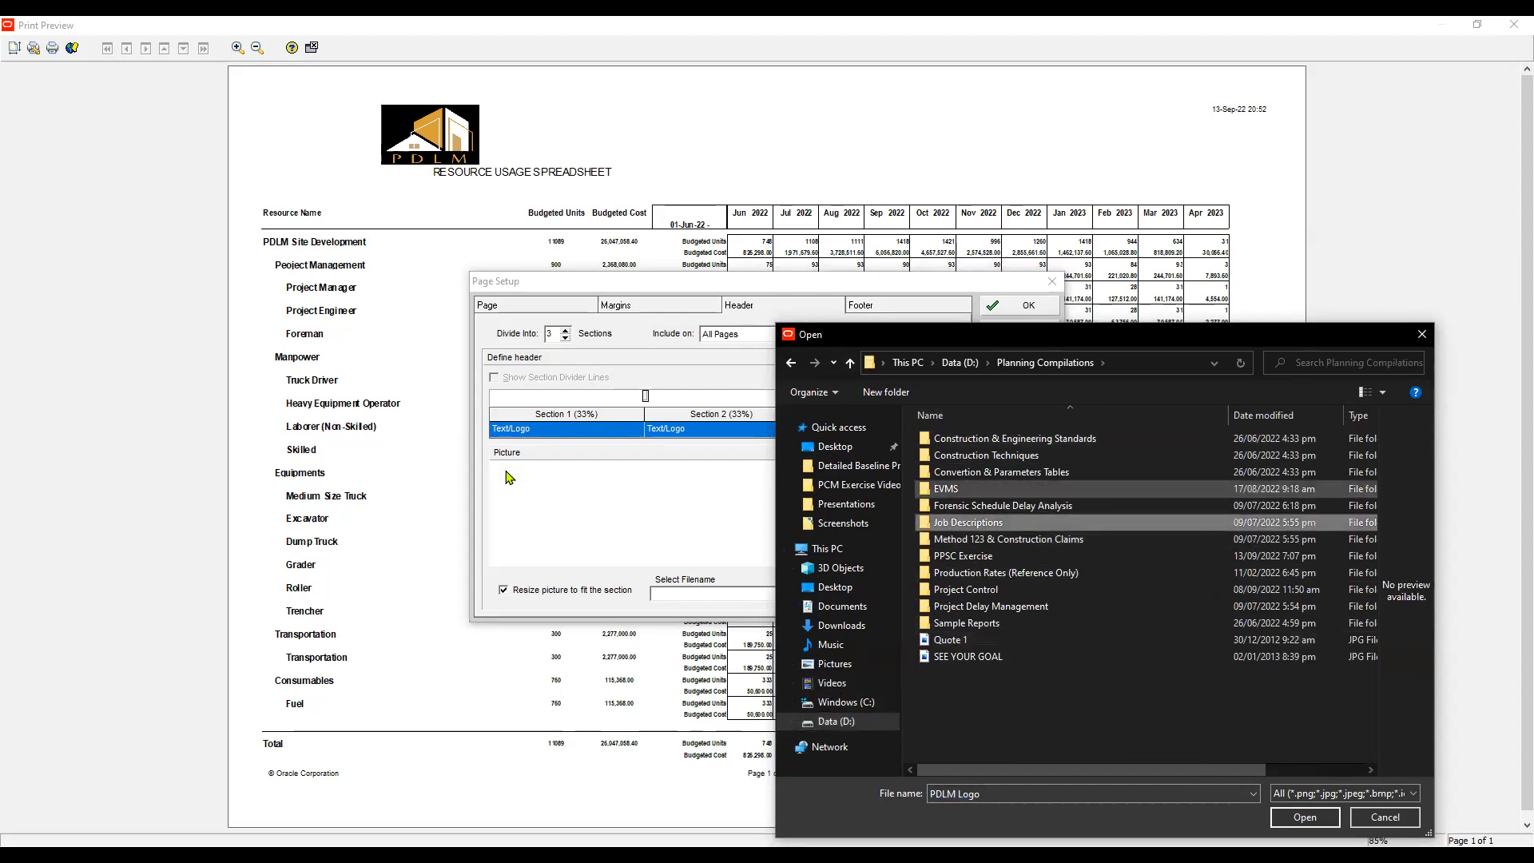
pyautogui.doubleClick(963, 555)
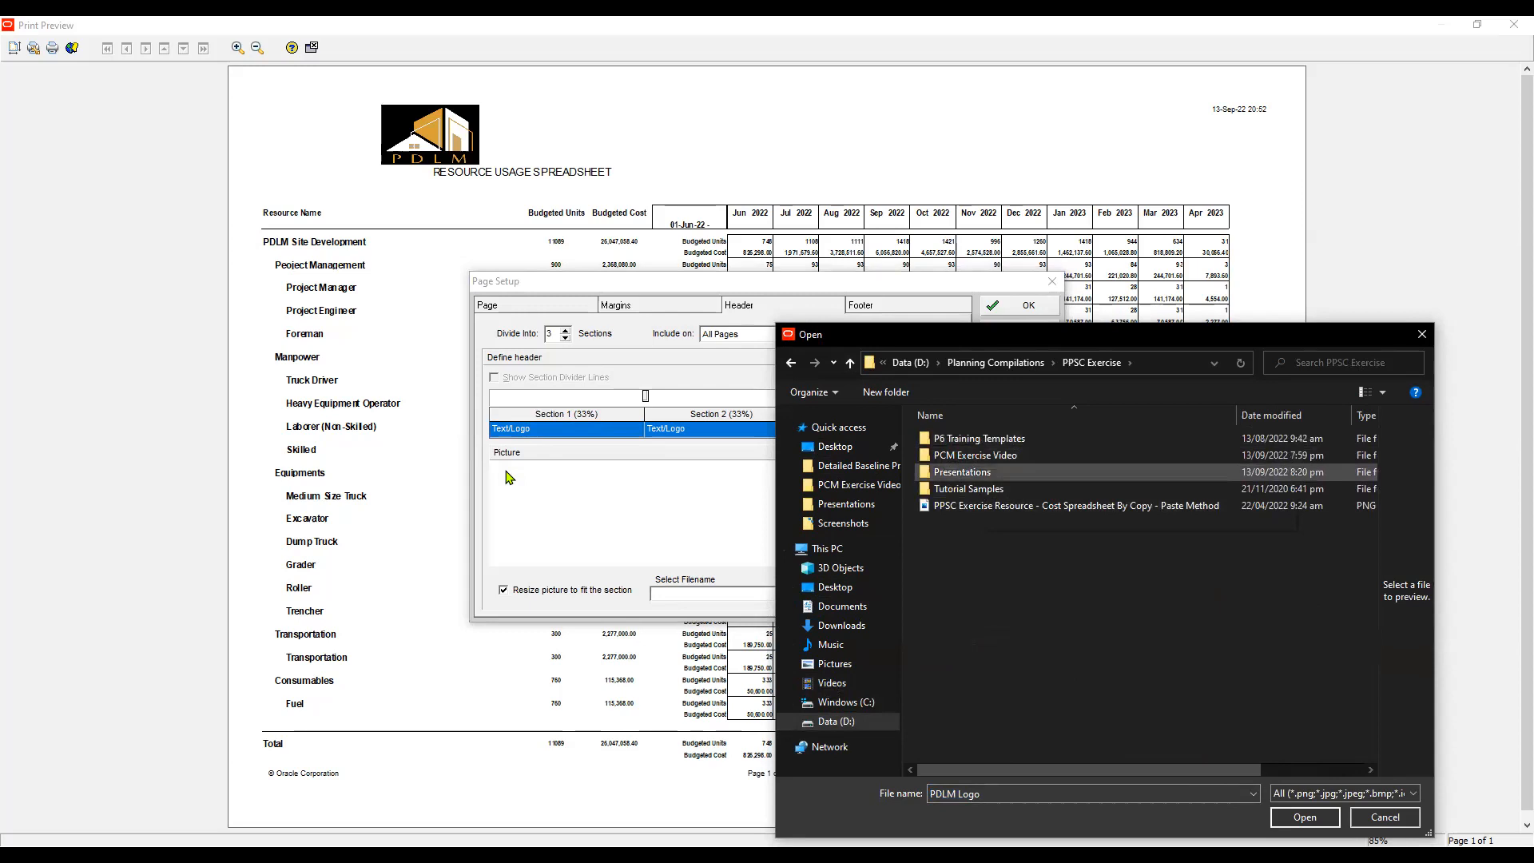
pyautogui.doubleClick(975, 455)
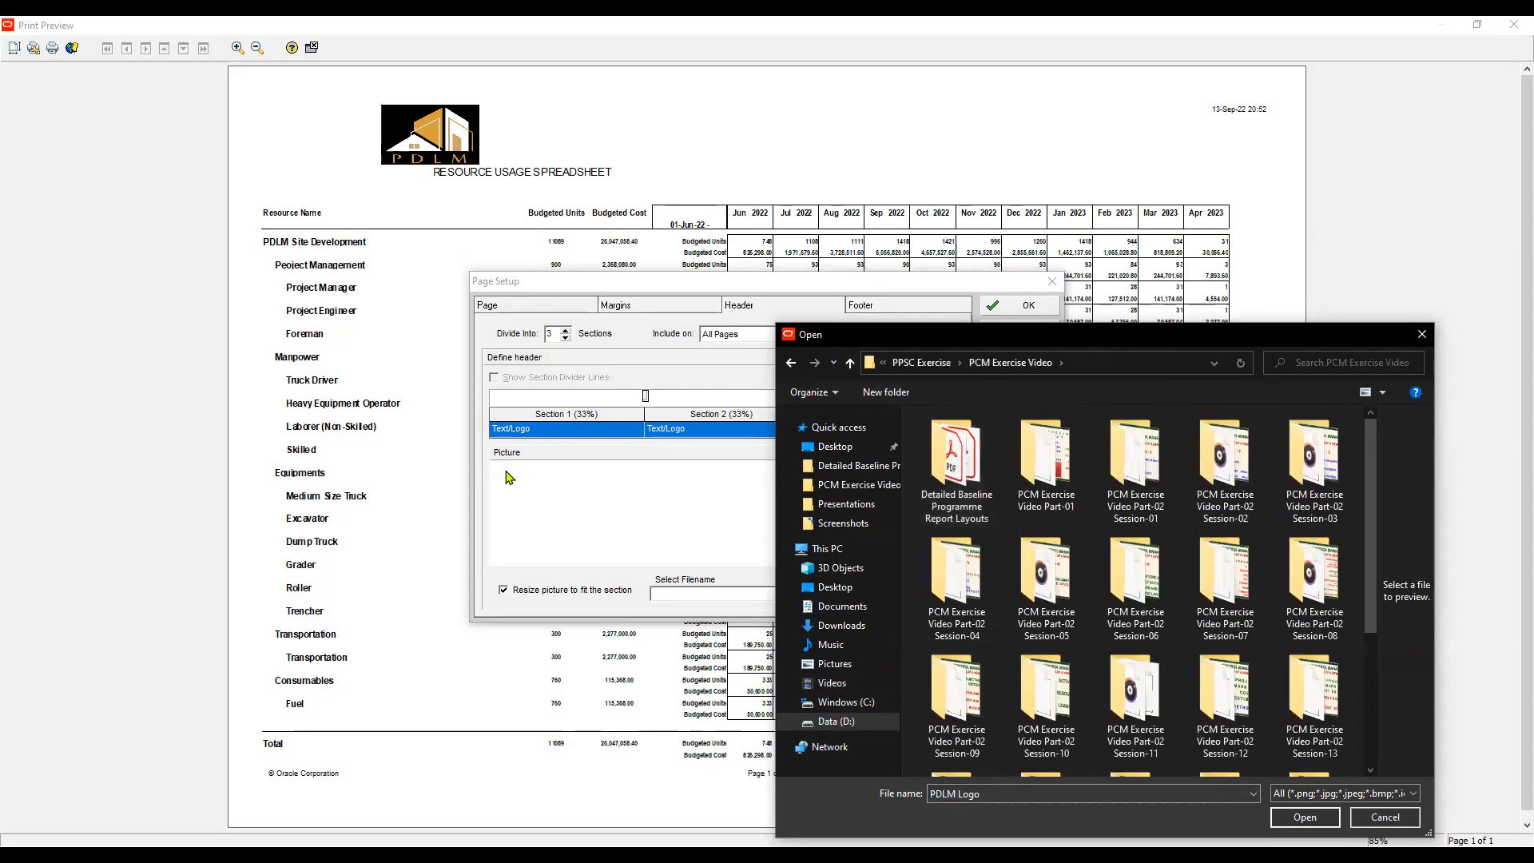
pyautogui.click(849, 362)
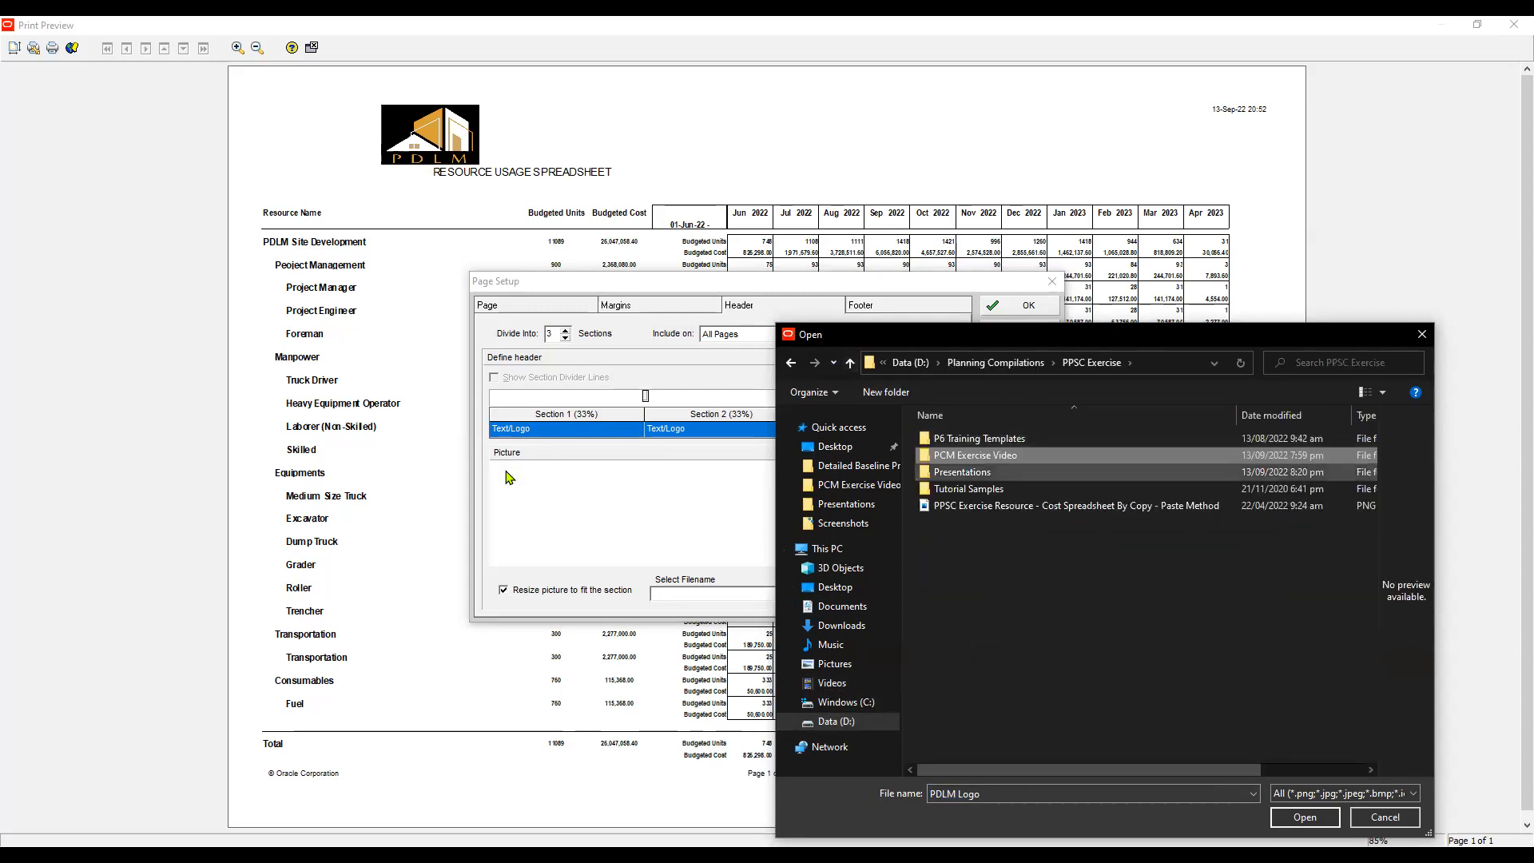
pyautogui.doubleClick(1047, 471)
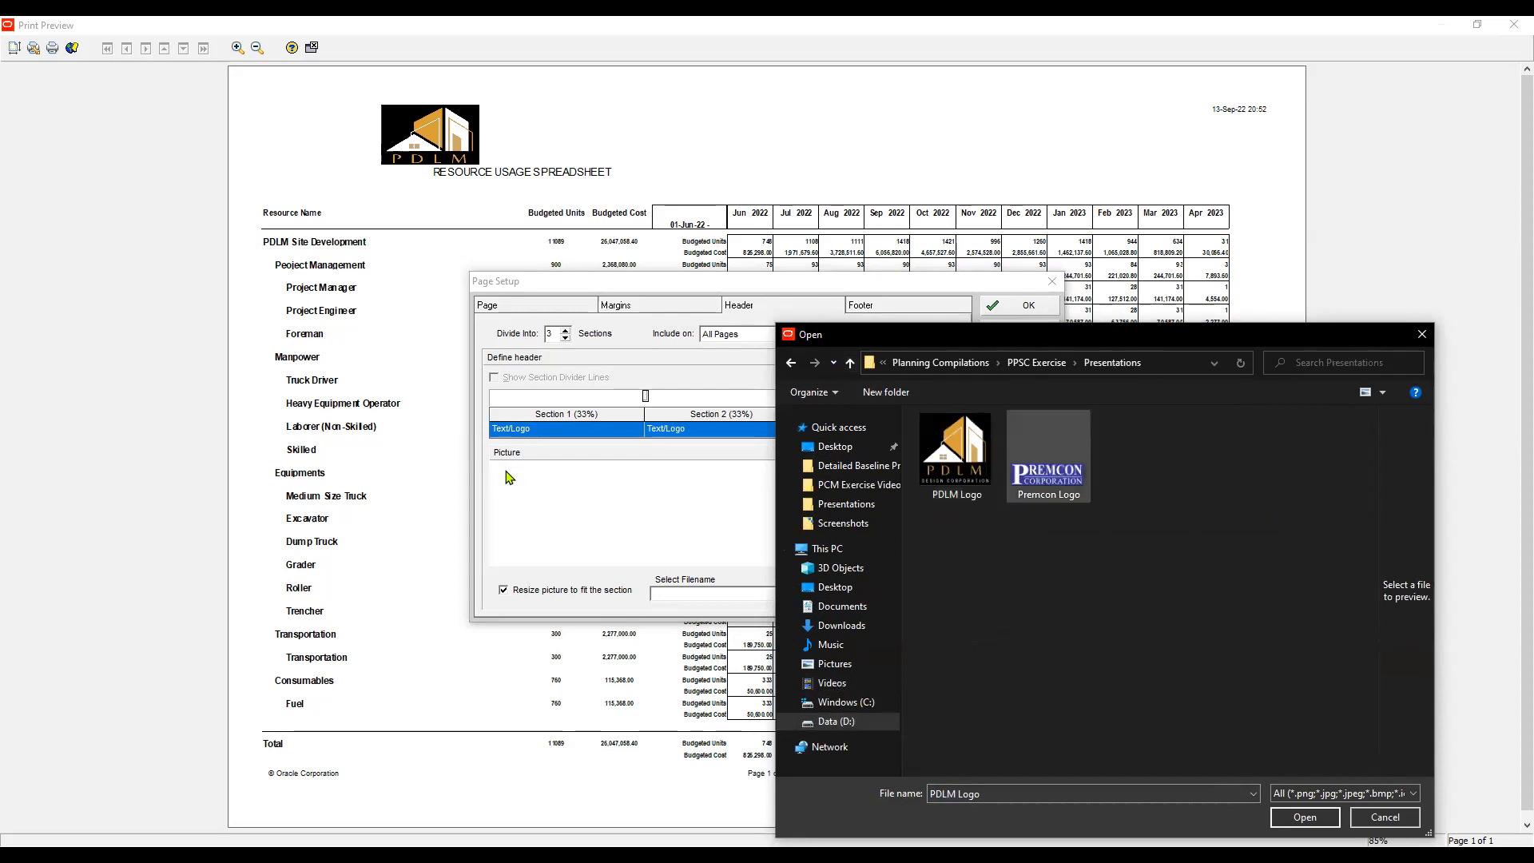
pyautogui.doubleClick(1049, 457)
pyautogui.click(1021, 362)
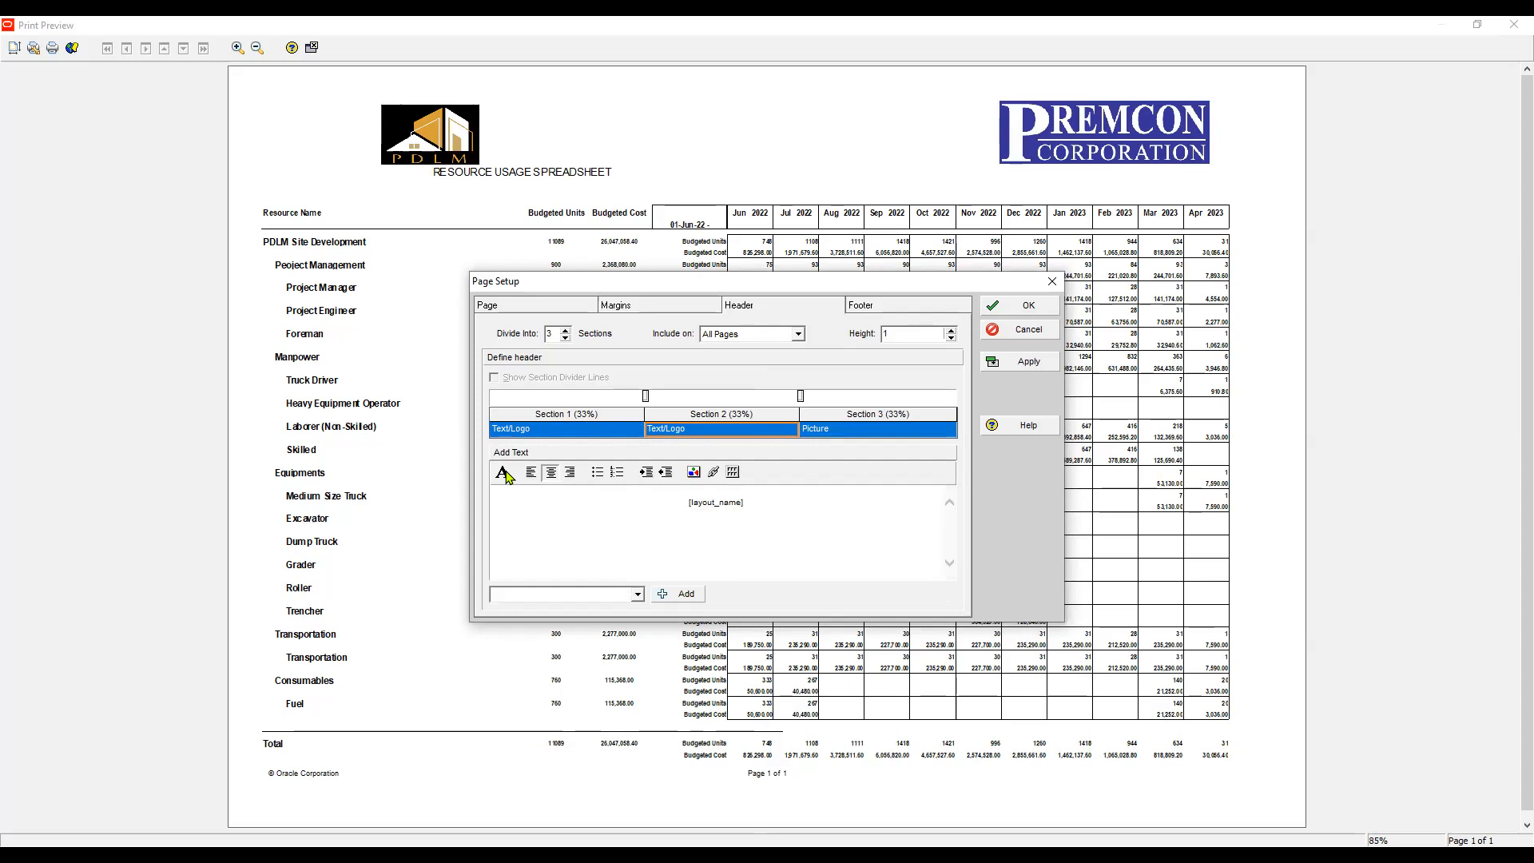
# - Replace the middle section's text with lines PDLM SITE DEVELOPMENT, RESOURCE USAGE SPREADSHEET and DATA DATE:
pyautogui.hotkey('ctrl', 'a')
pyautogui.click(503, 473)
pyautogui.press('Escape')
pyautogui.write('PDLM SITE DEVELOPMENT')
pyautogui.press('Return')
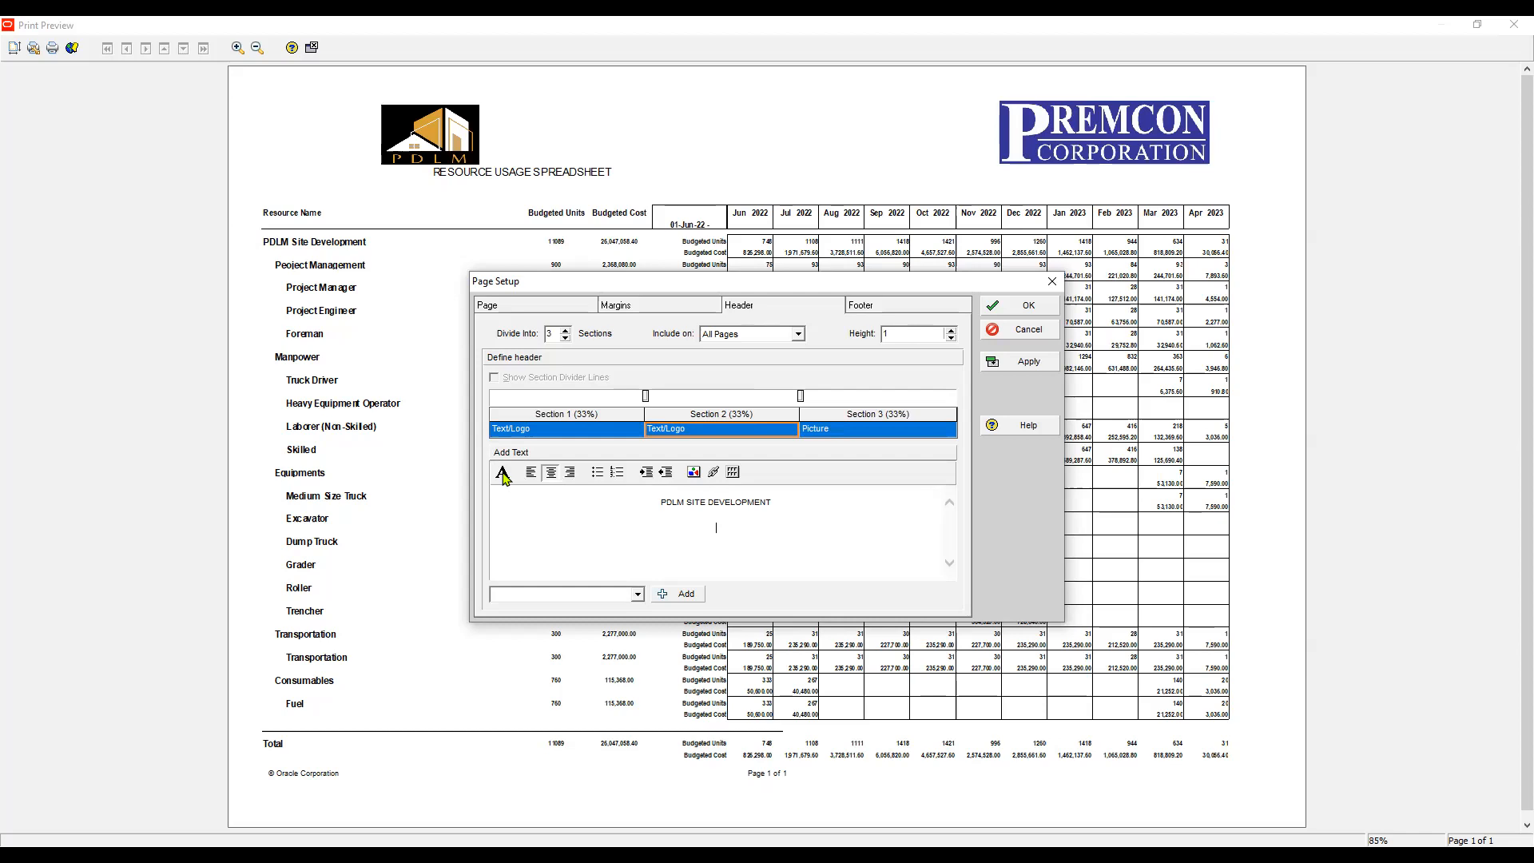
pyautogui.write('RESOURCE USAGE SPREADSHEET')
pyautogui.write('DATA DATE:')
# - Add the Data Date field after the DATA DATE: label in the middle section
pyautogui.click(638, 594)
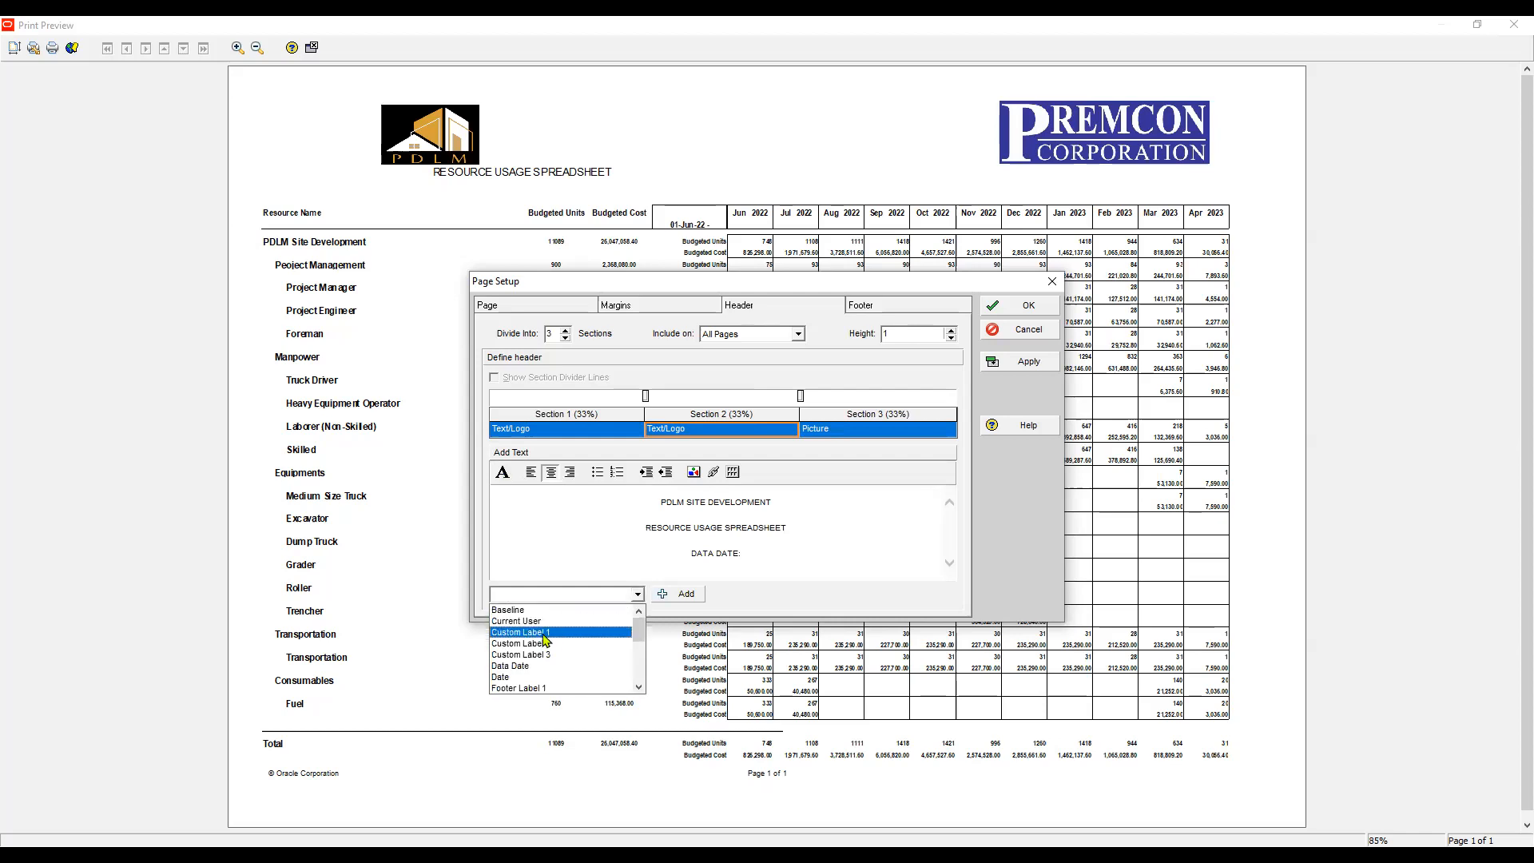
pyautogui.click(527, 666)
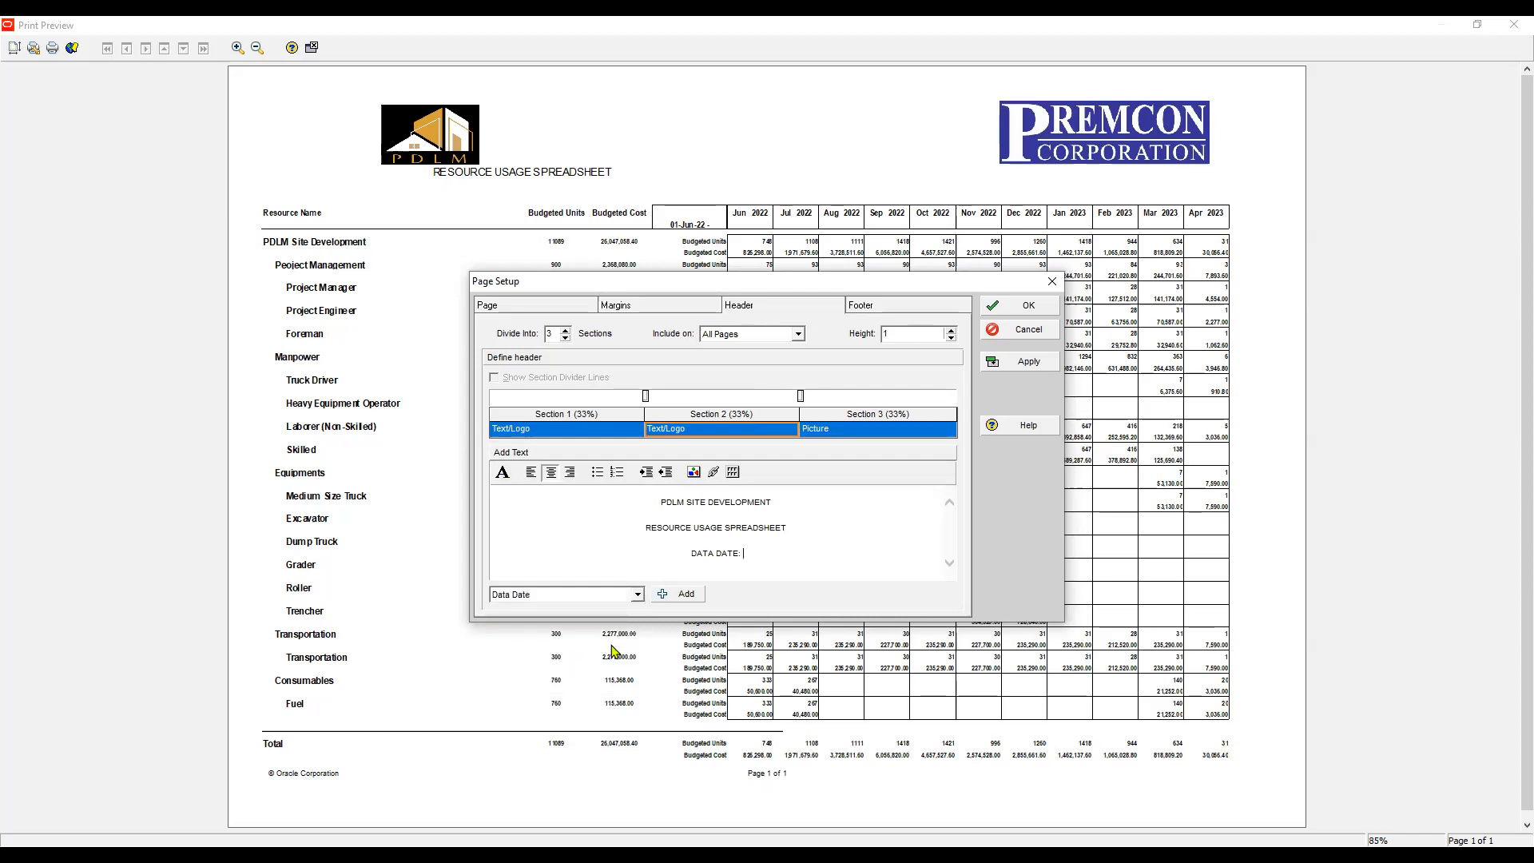
pyautogui.press('Tab')
pyautogui.press('space')
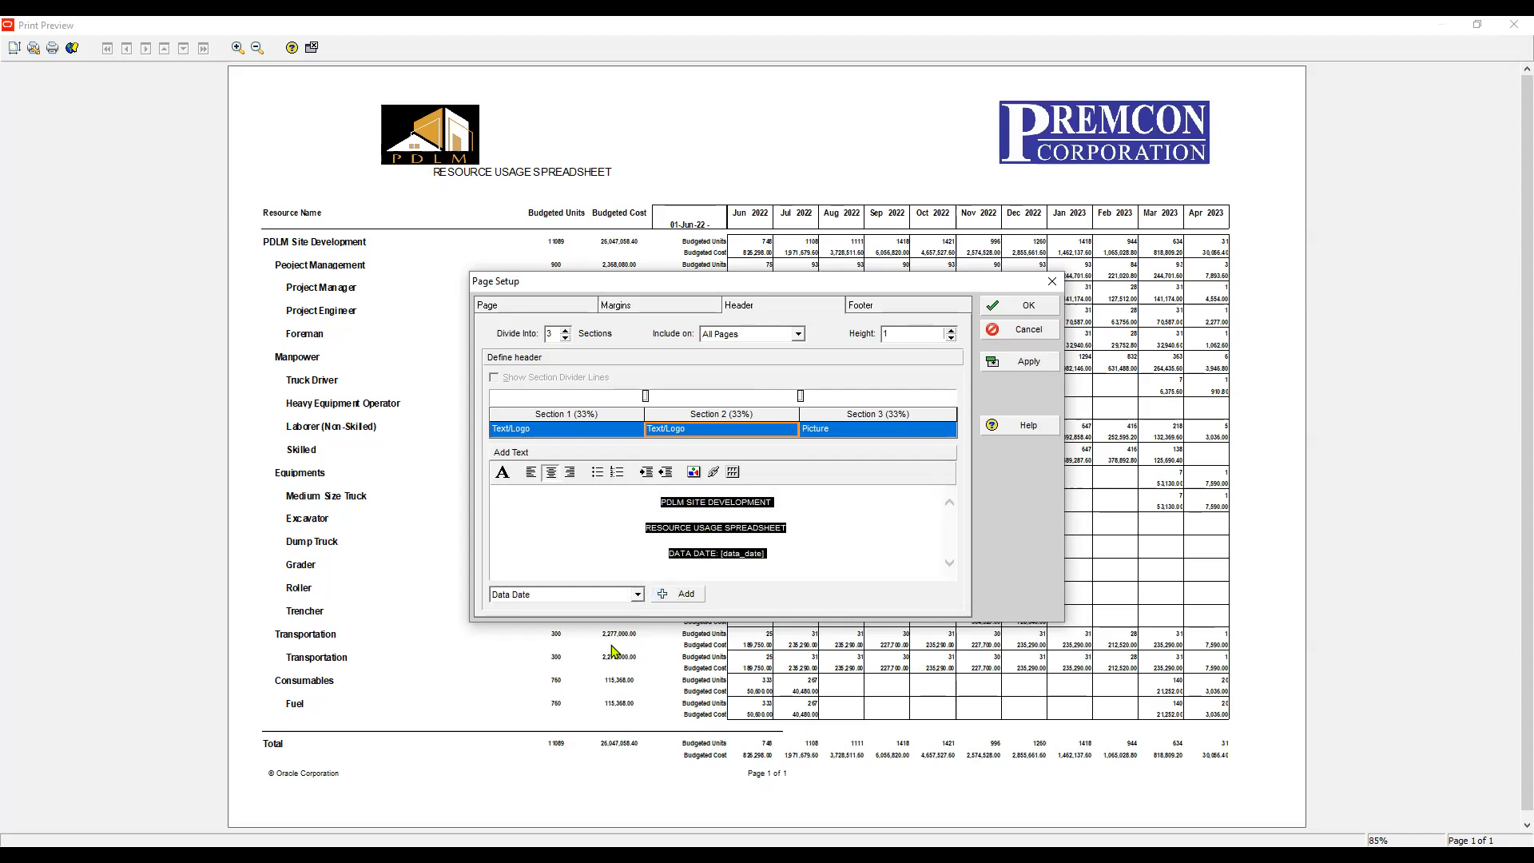
# - Format the selected middle-section text as Arial Black, Bold, size 12
pyautogui.click(503, 473)
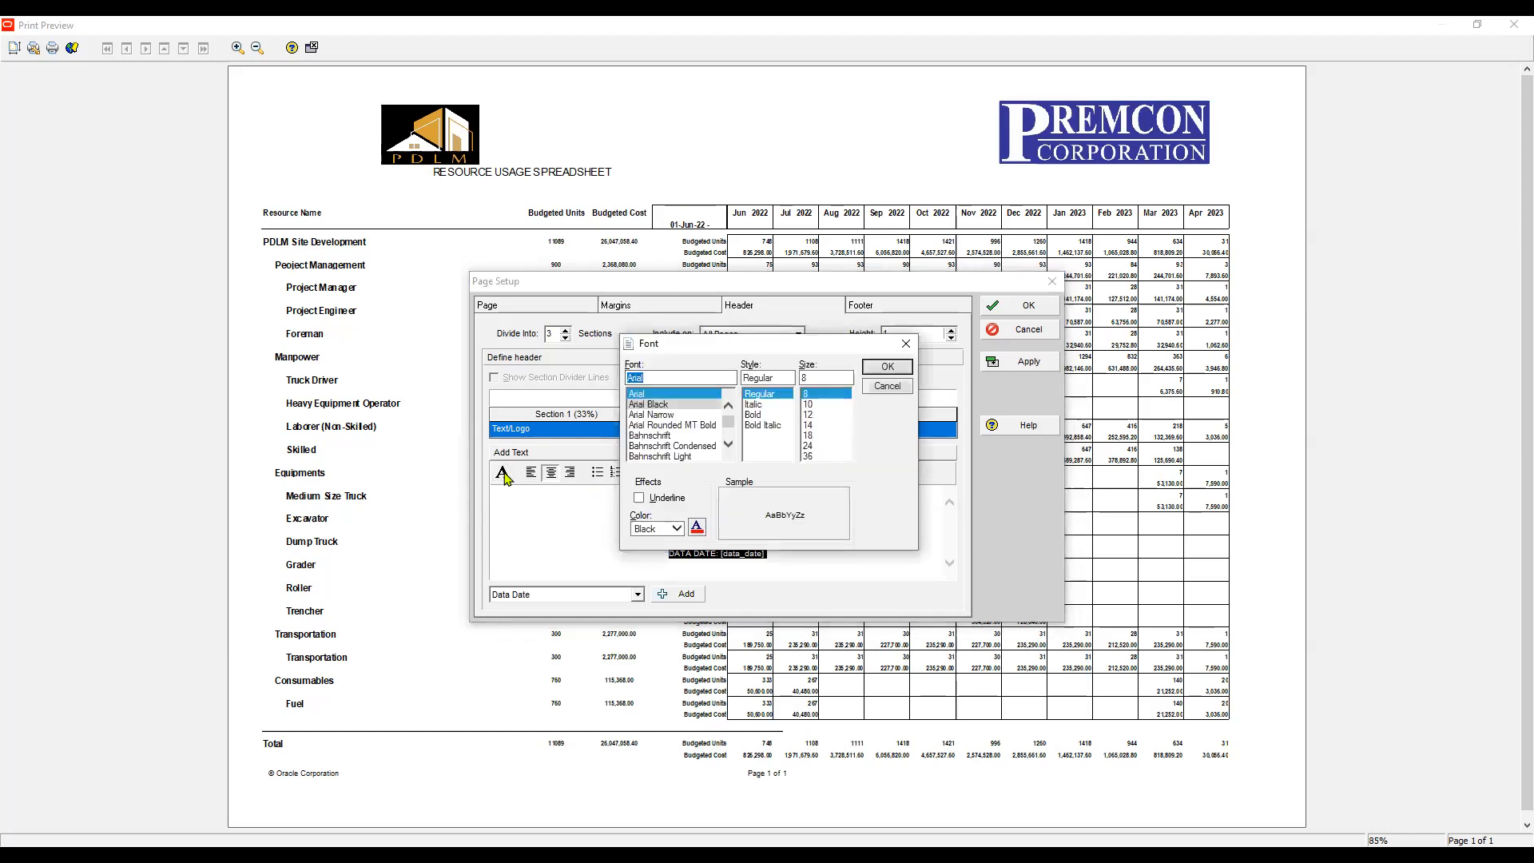
pyautogui.press('Down')
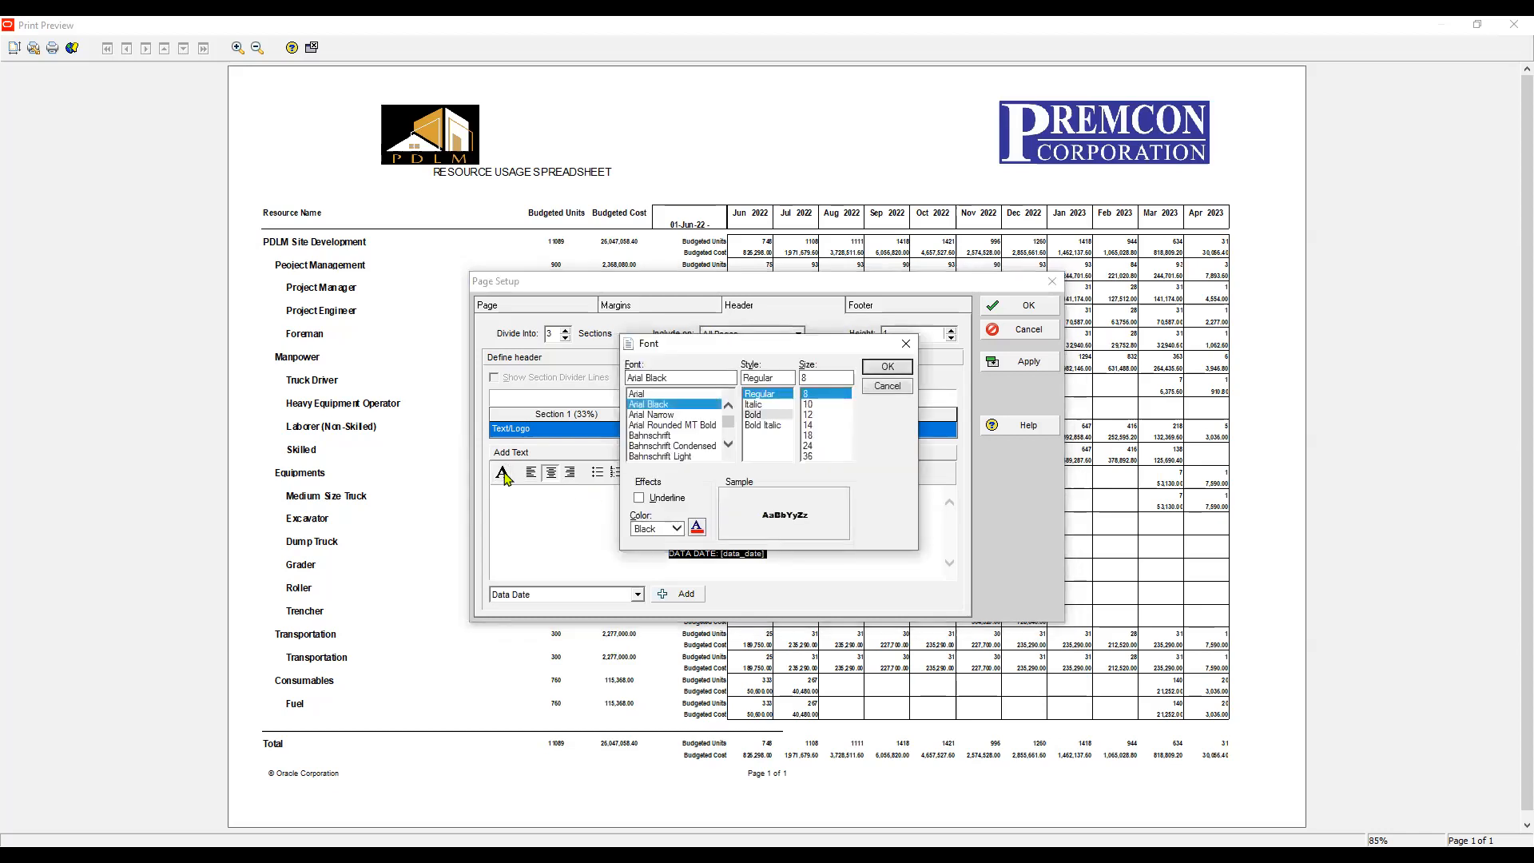
pyautogui.click(763, 425)
pyautogui.click(754, 415)
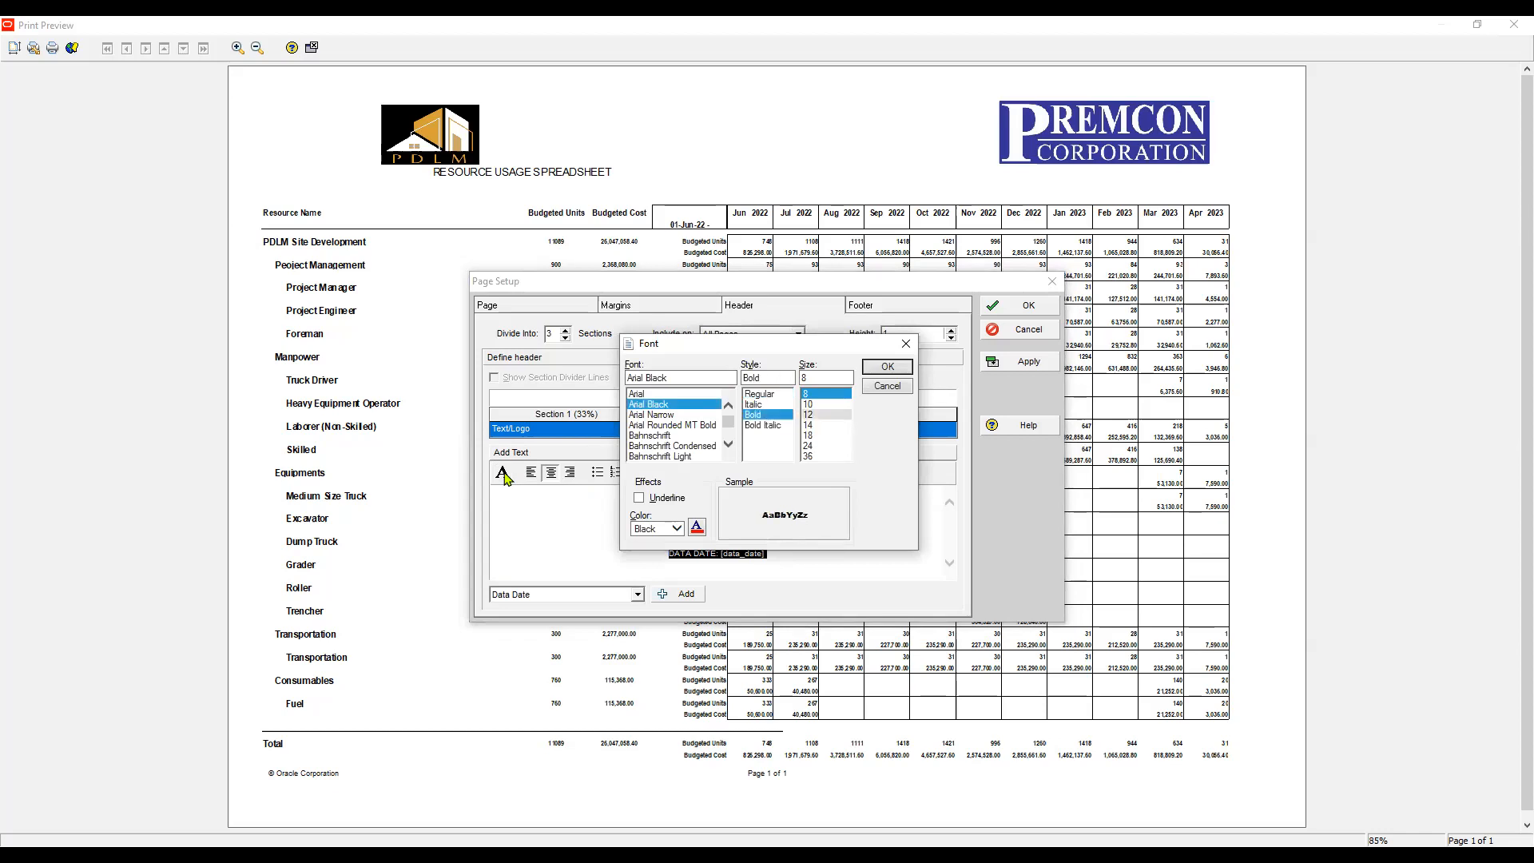
pyautogui.click(808, 415)
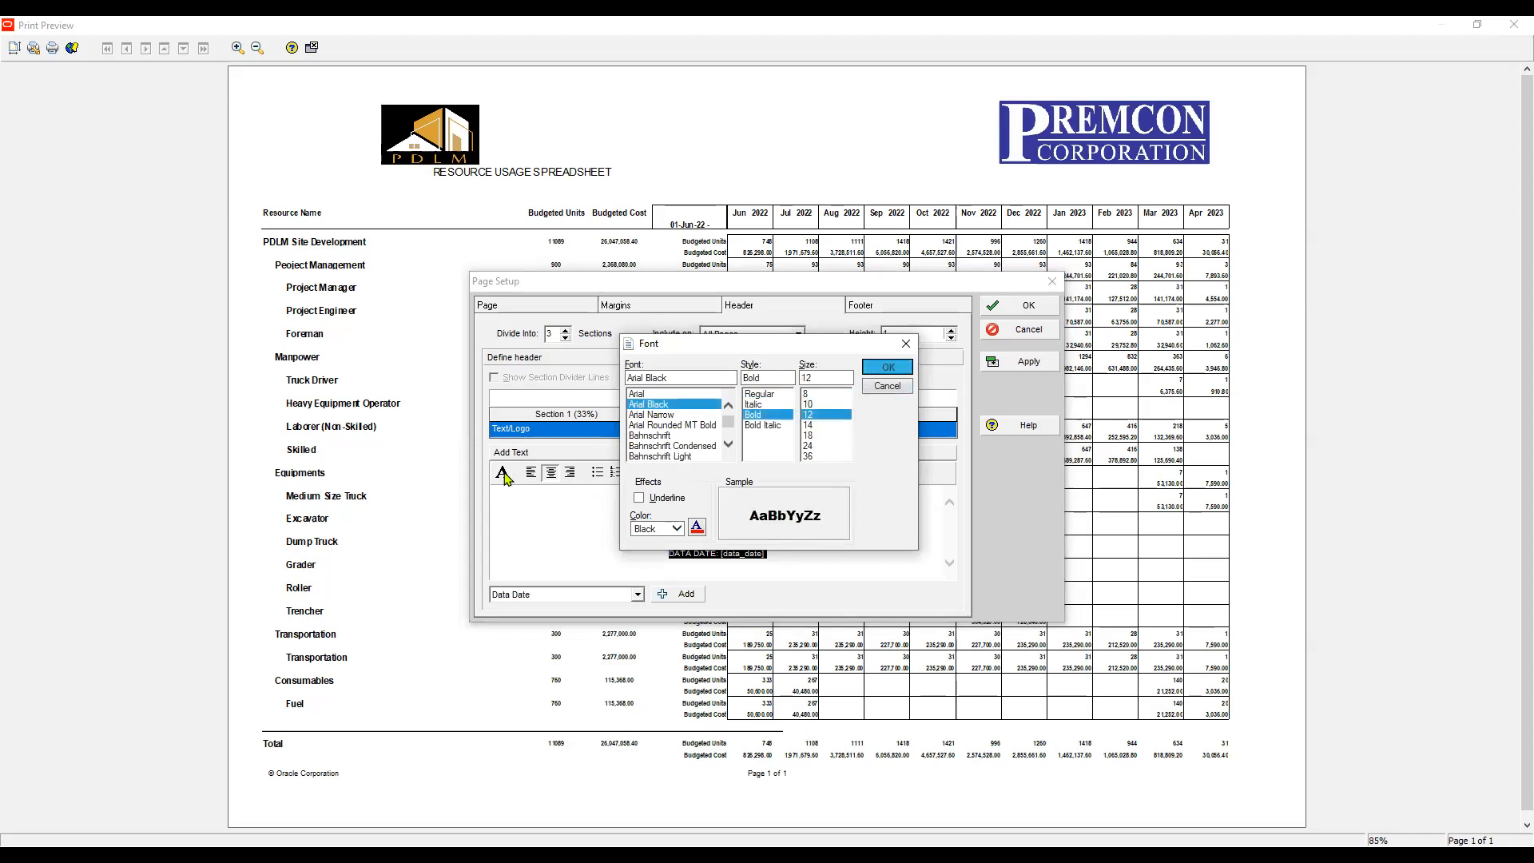
pyautogui.click(888, 366)
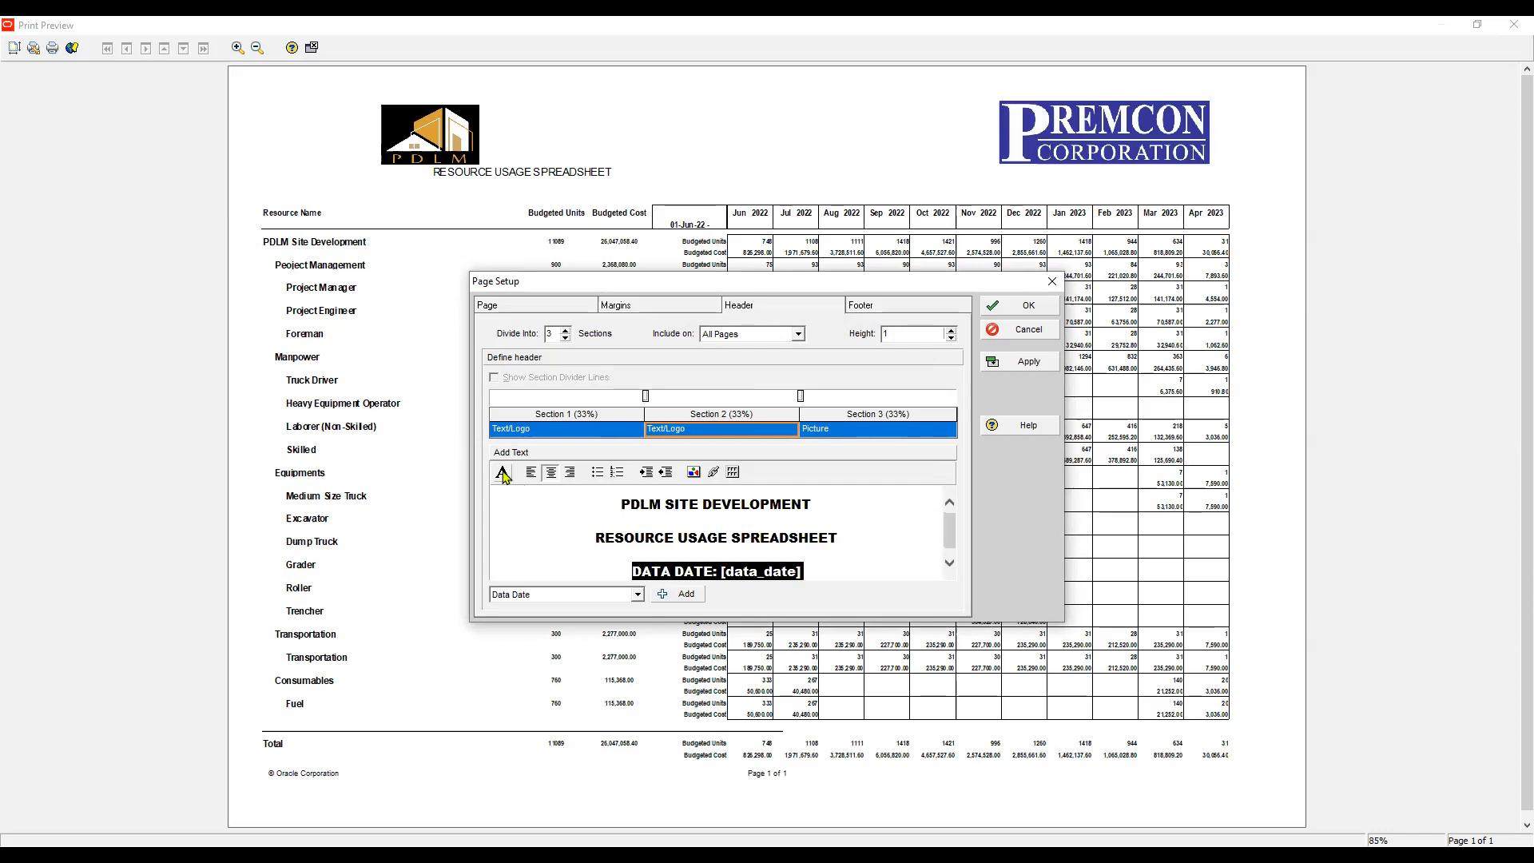
# - Format the selected DATA DATE line in the header's middle section as Arial Narrow, Bold, size 12
pyautogui.click(503, 475)
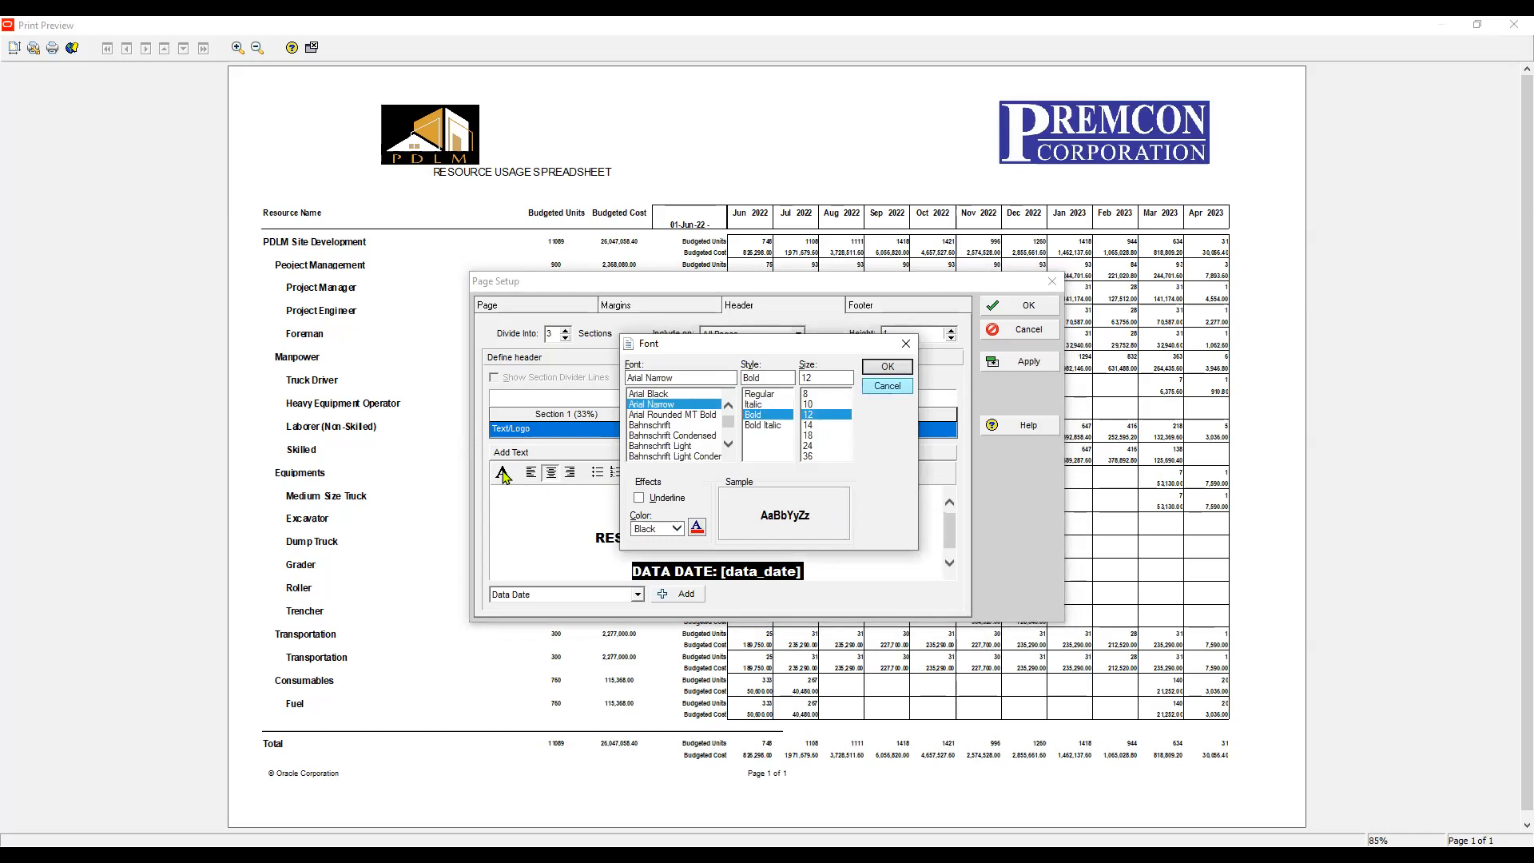
pyautogui.click(887, 367)
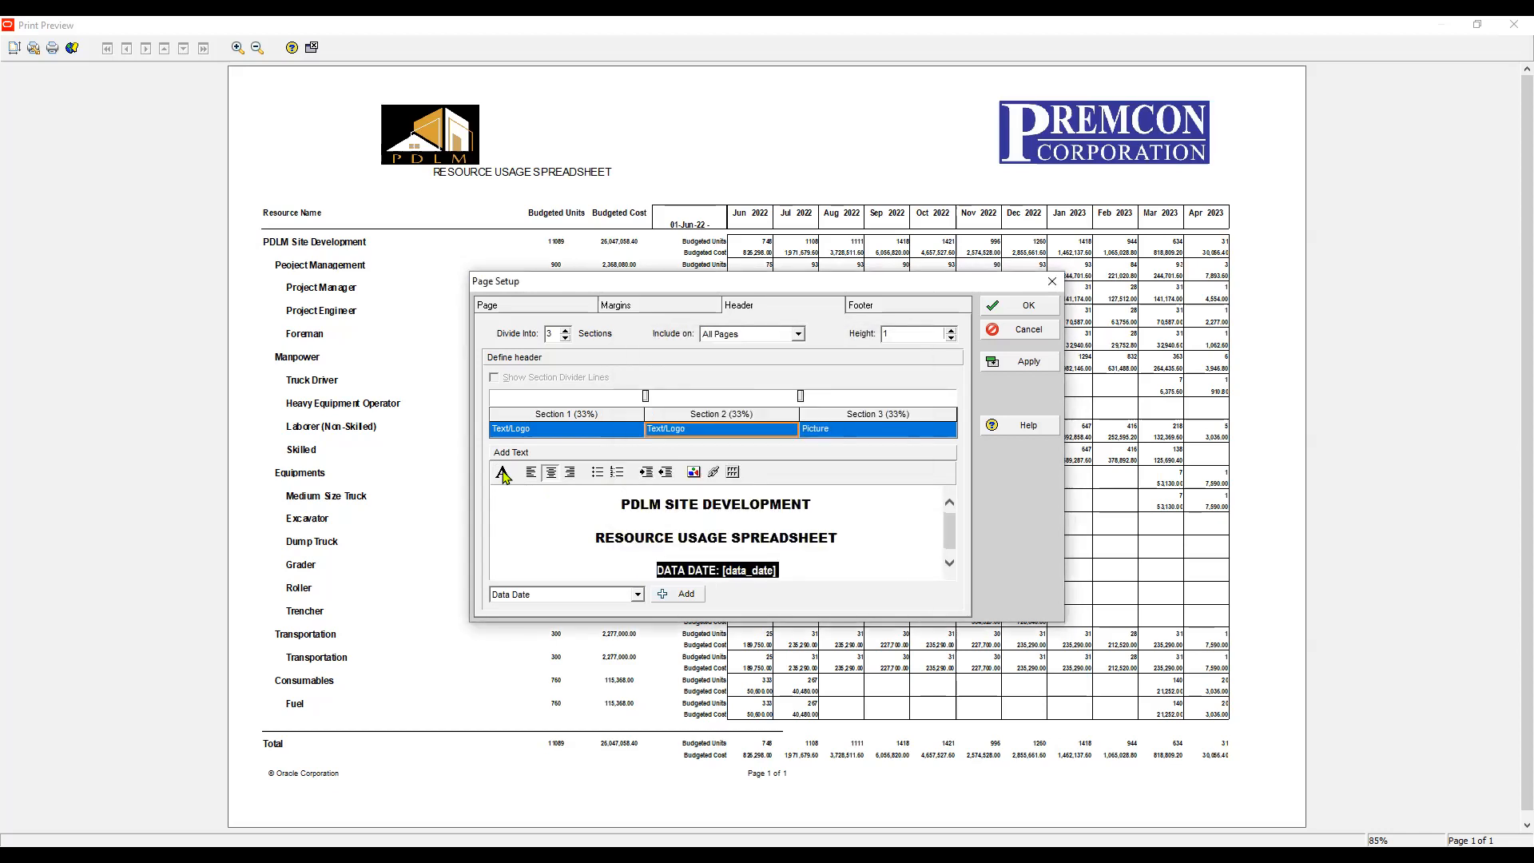
# - Set the PDLM SITE DEVELOPMENT line's font colour to Blue
pyautogui.tripleClick(617, 501)
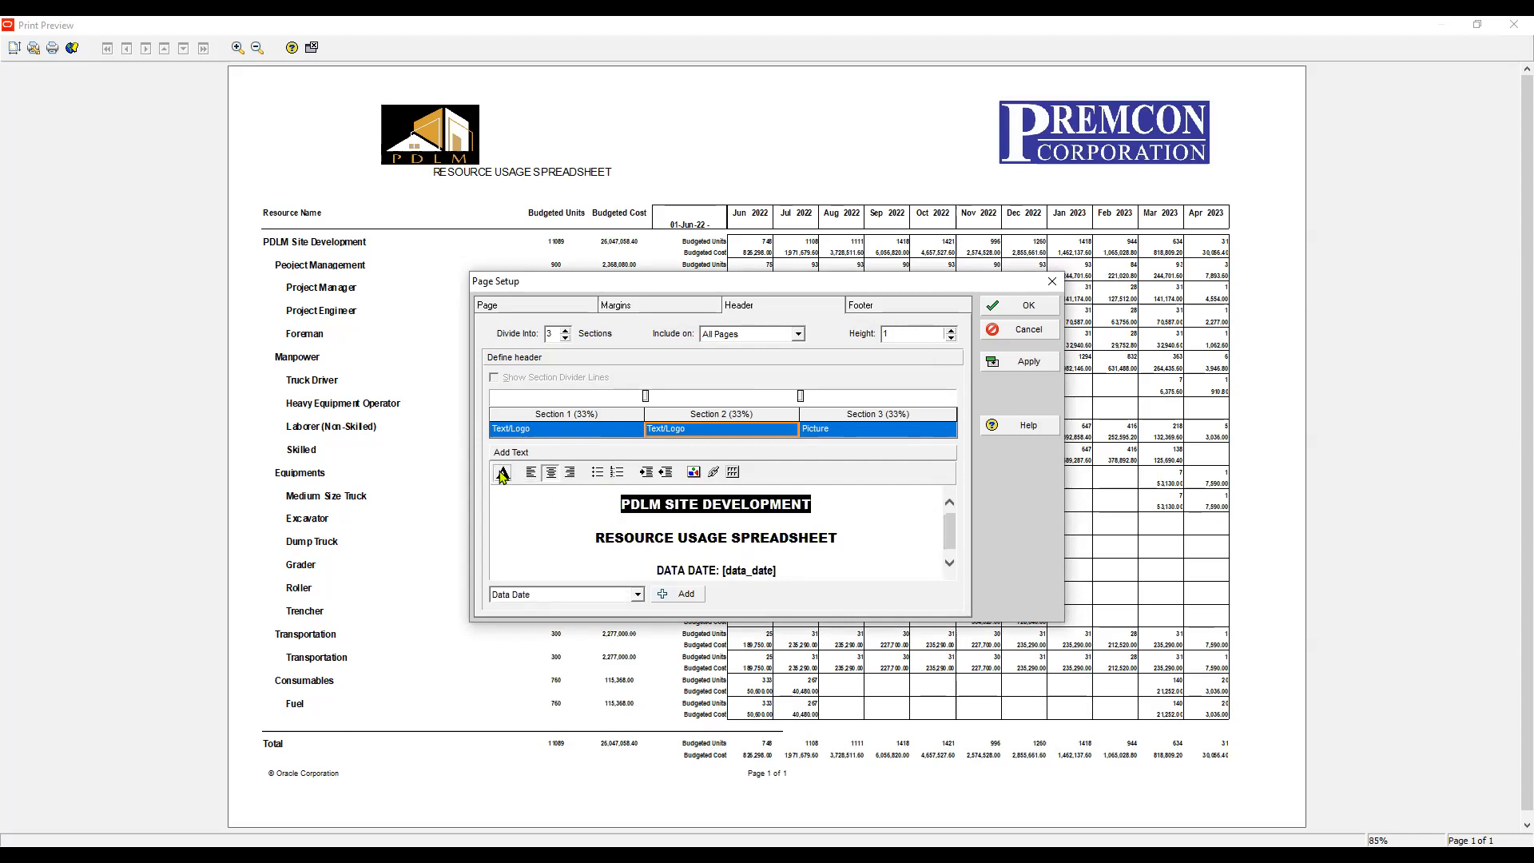
pyautogui.click(502, 472)
pyautogui.click(676, 529)
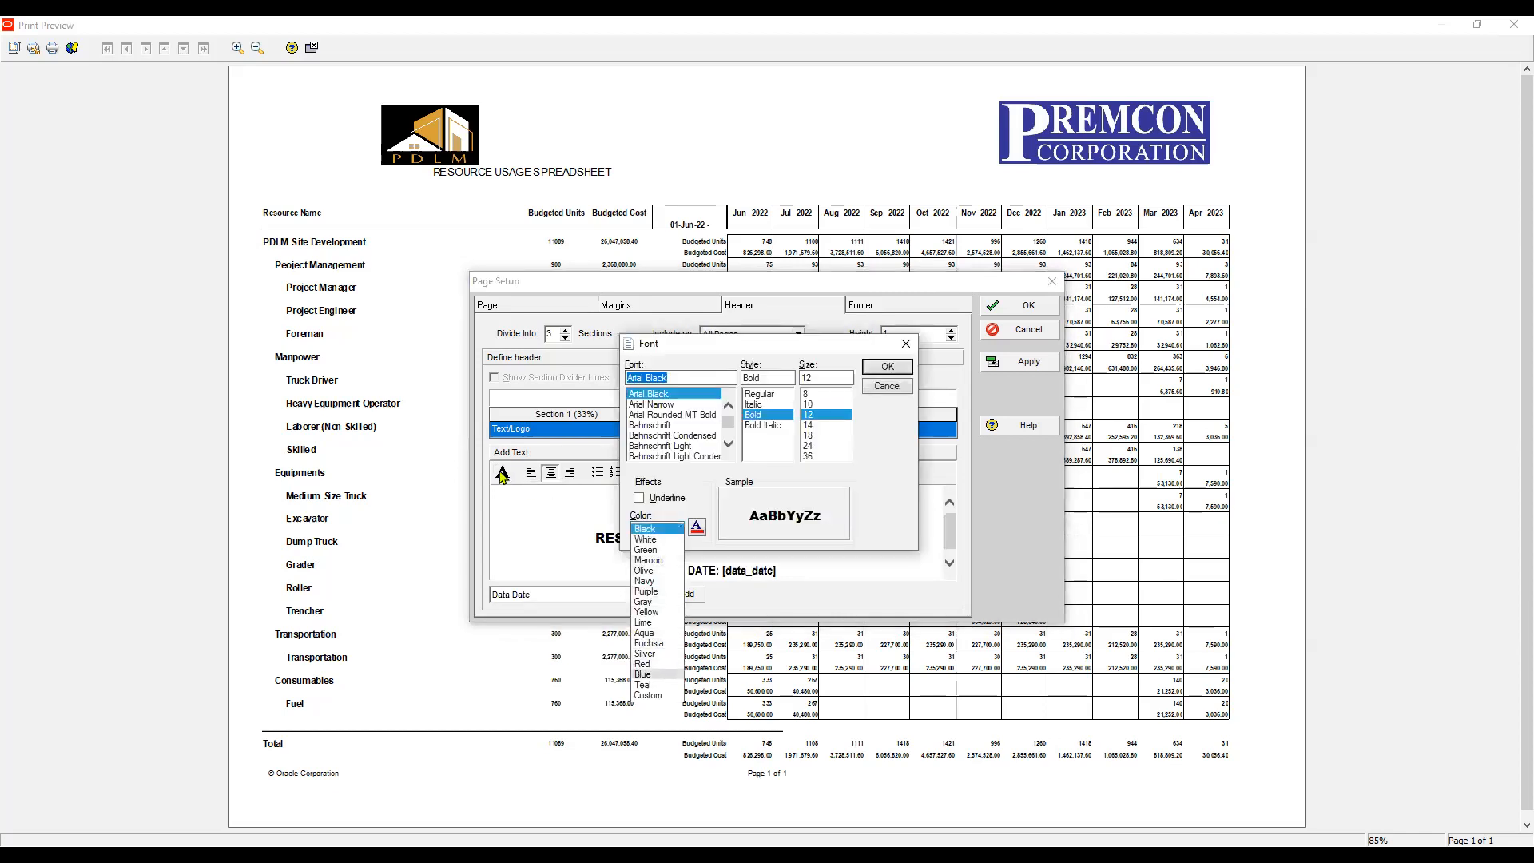
pyautogui.click(657, 675)
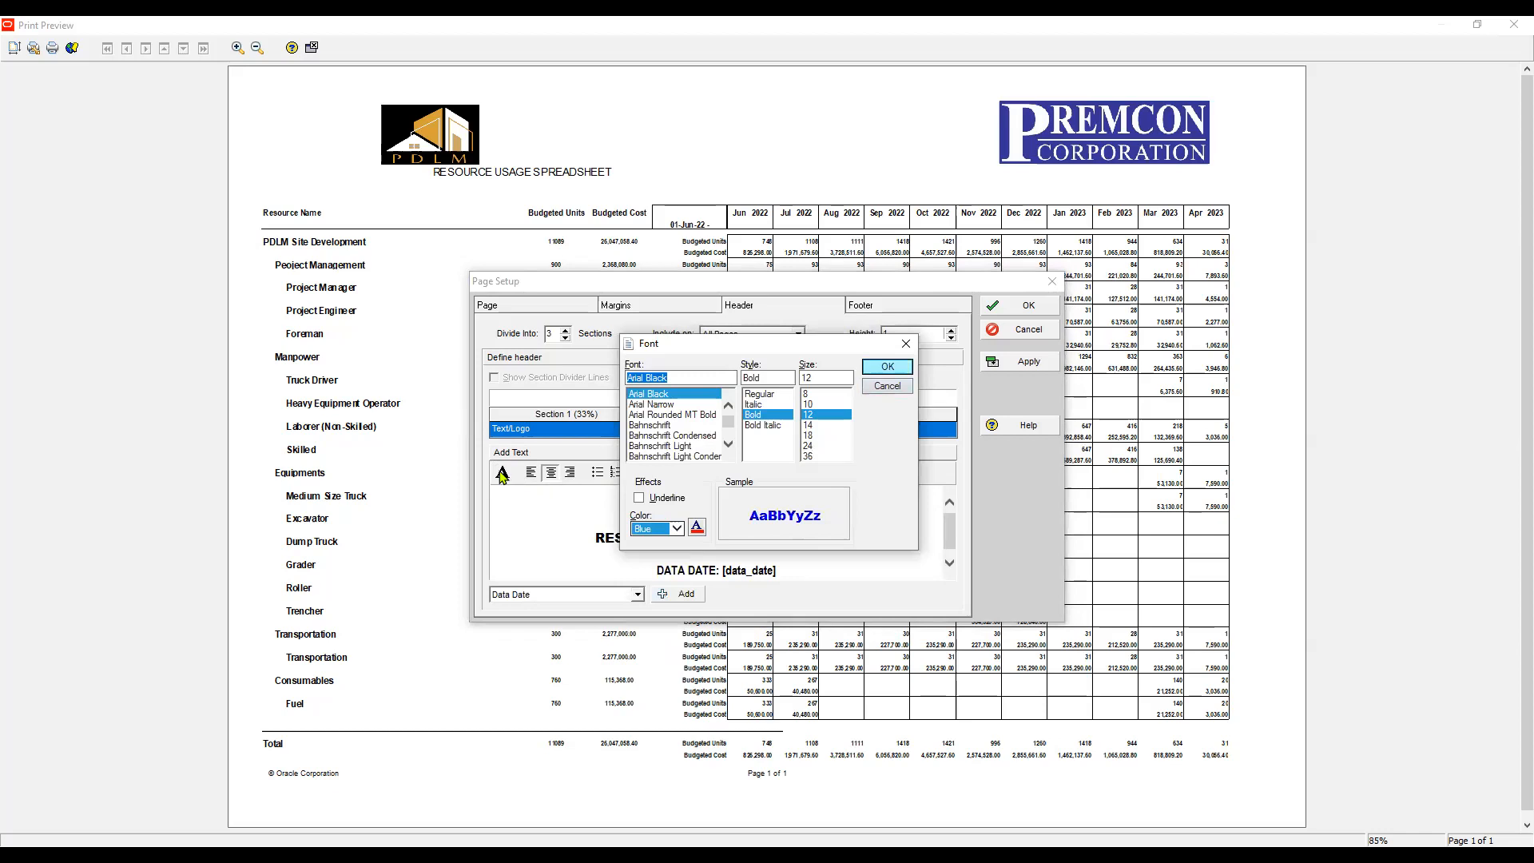
pyautogui.press('Return')
# - Set the RESOURCE USAGE SPREADSHEET line's font colour to Maroon, then apply the page setup and close it
pyautogui.tripleClick(579, 536)
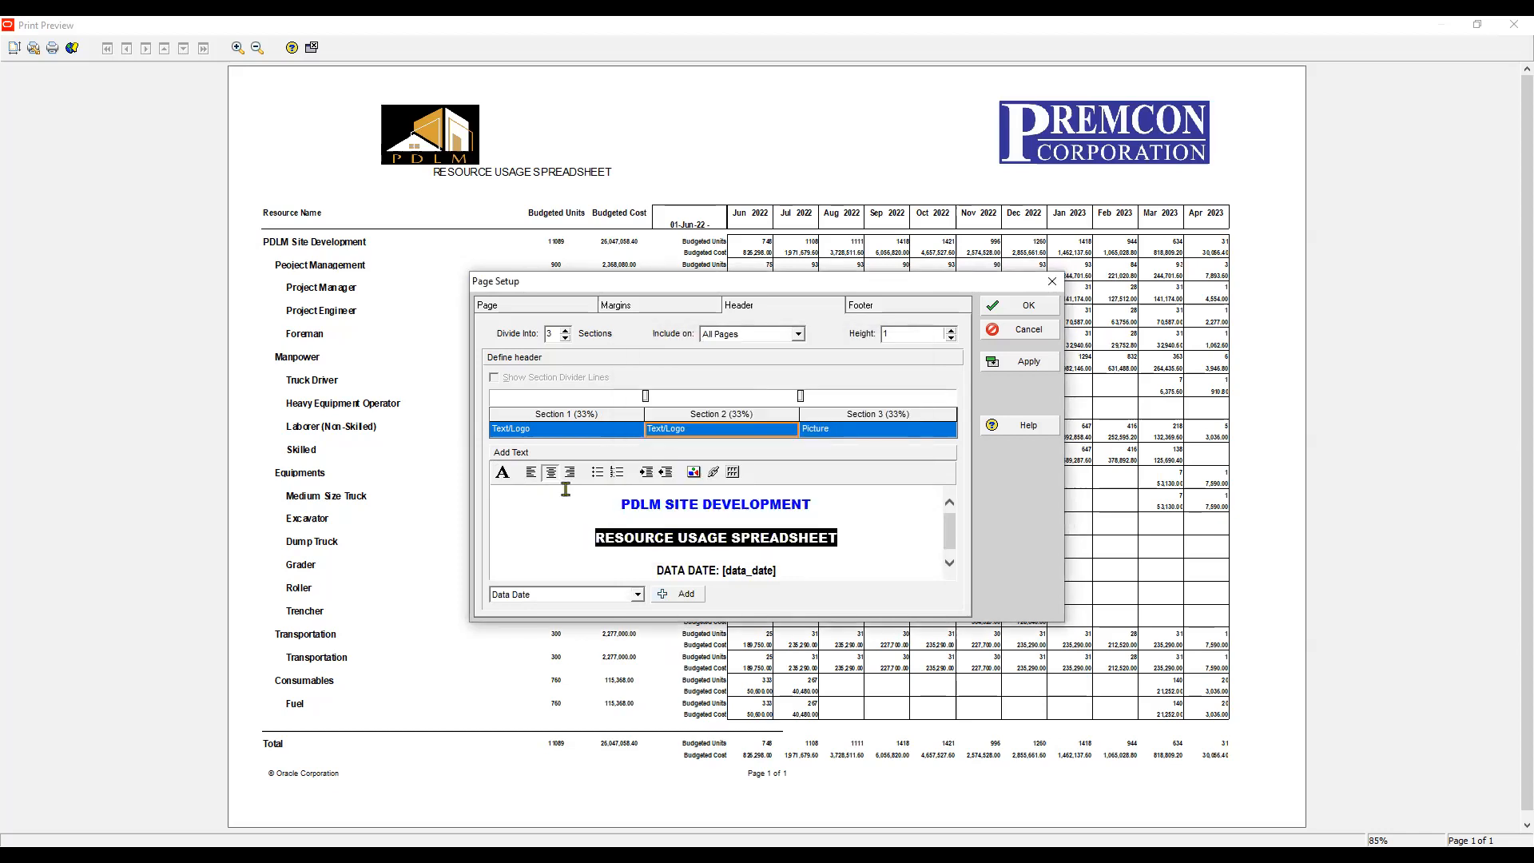
pyautogui.click(500, 473)
pyautogui.click(677, 529)
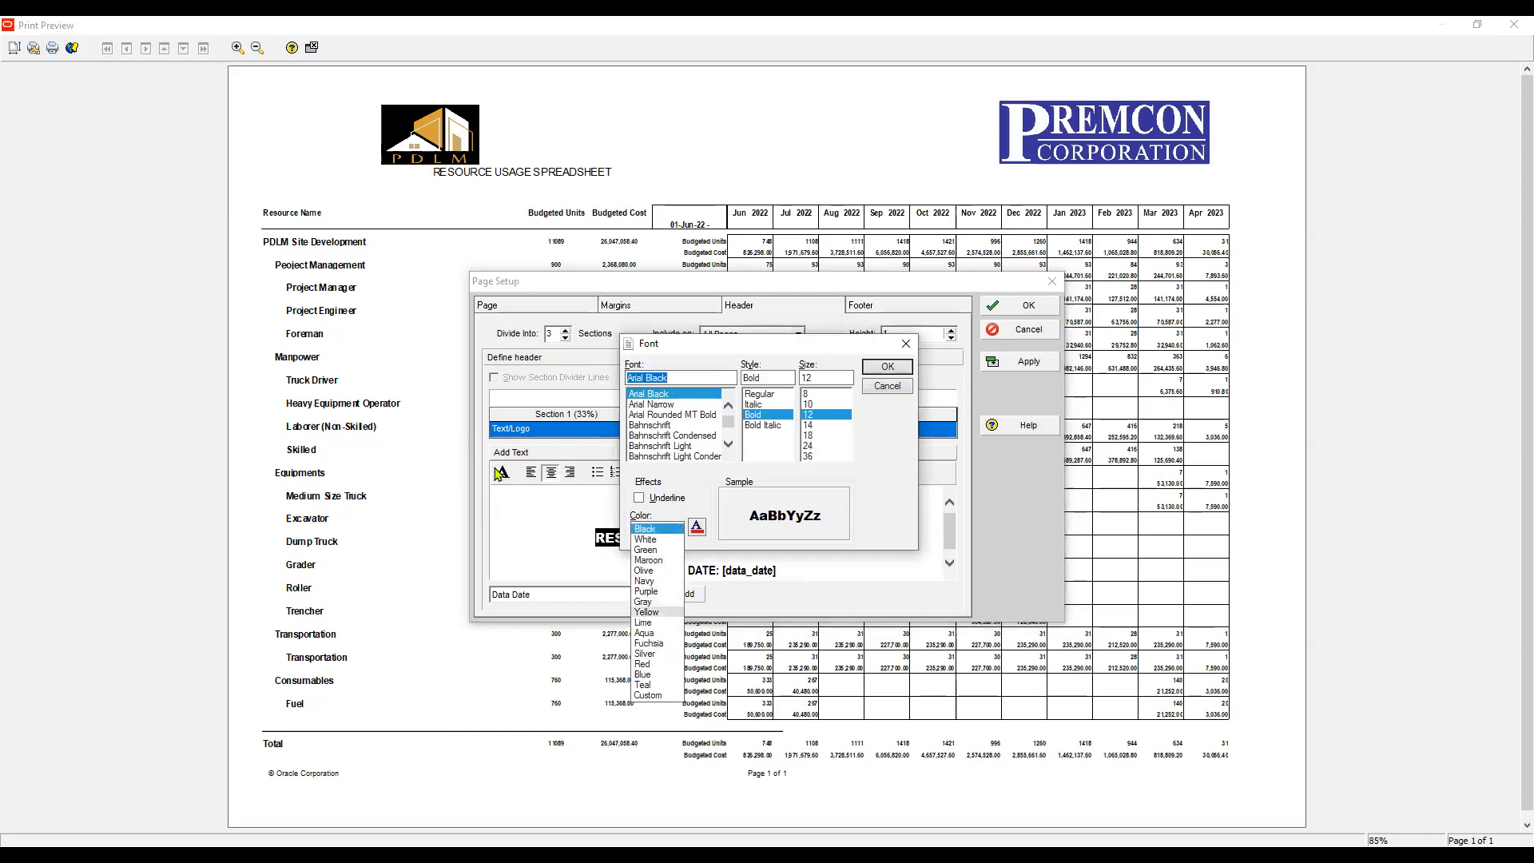
pyautogui.click(648, 560)
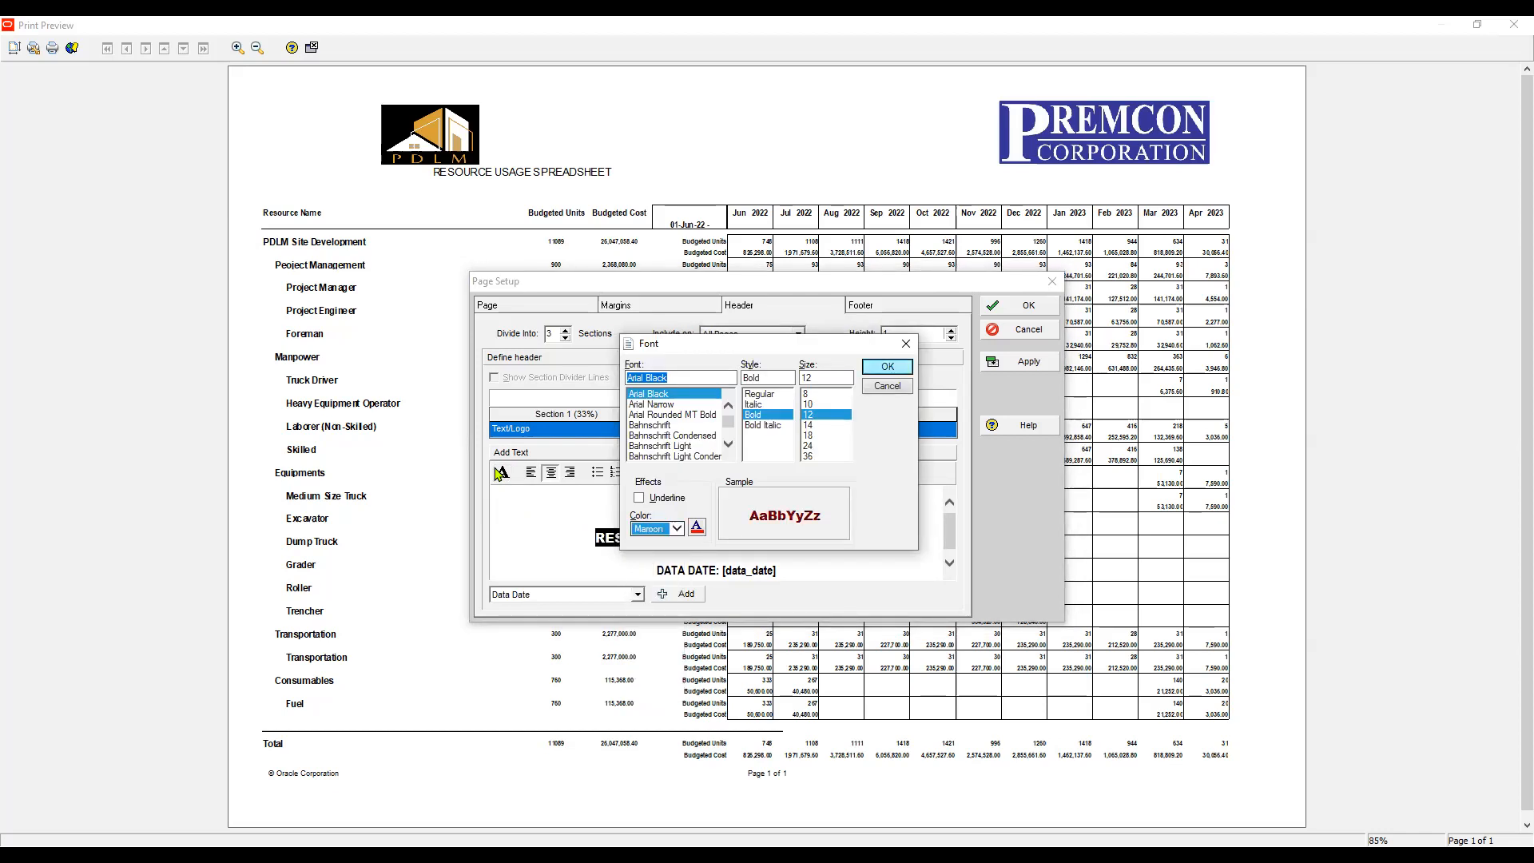
pyautogui.click(887, 366)
pyautogui.click(1029, 362)
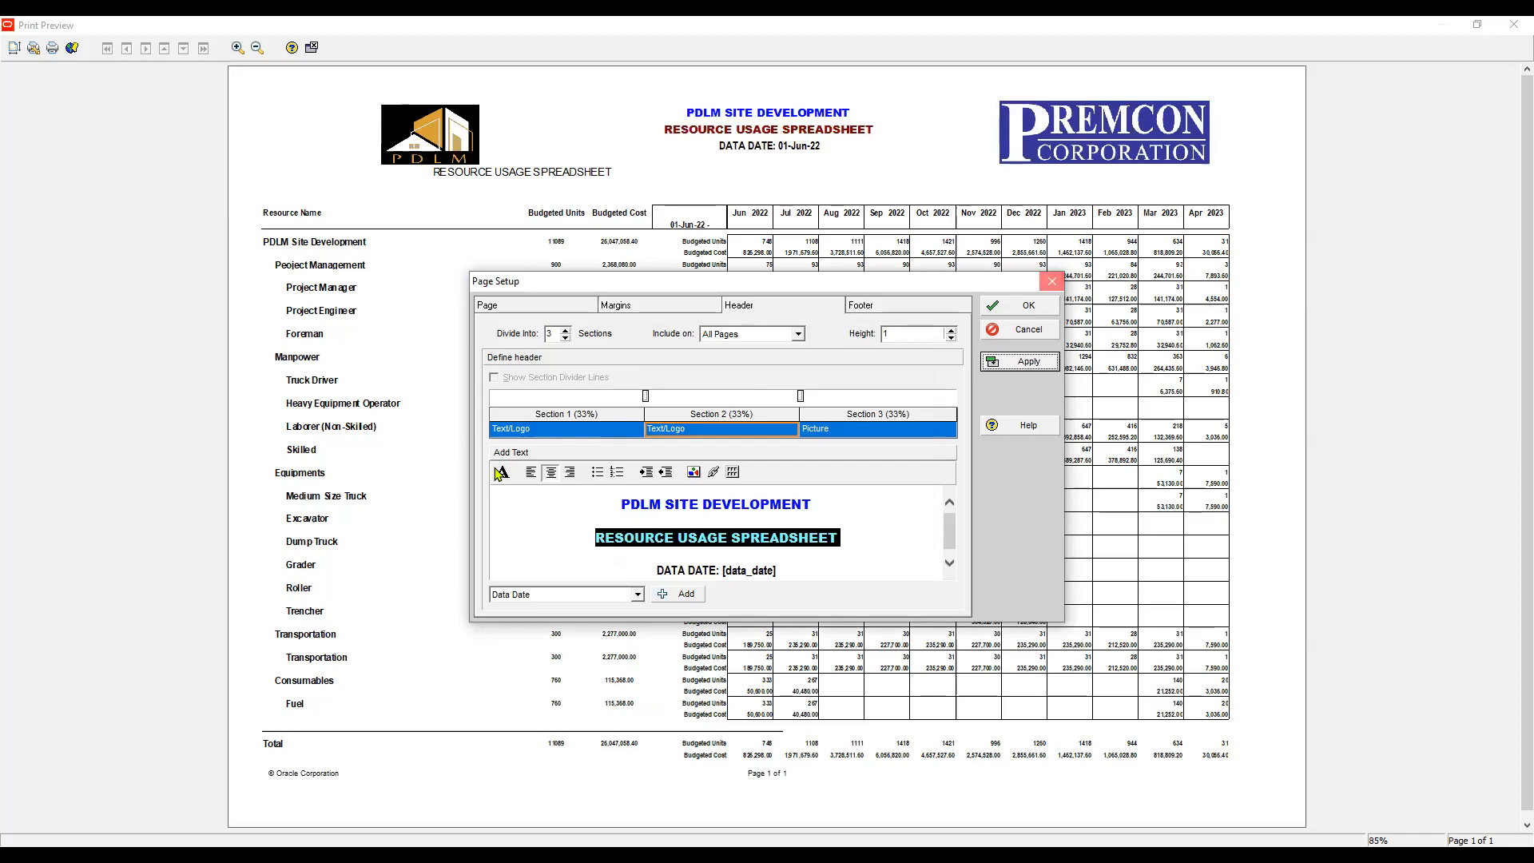
pyautogui.click(1052, 282)
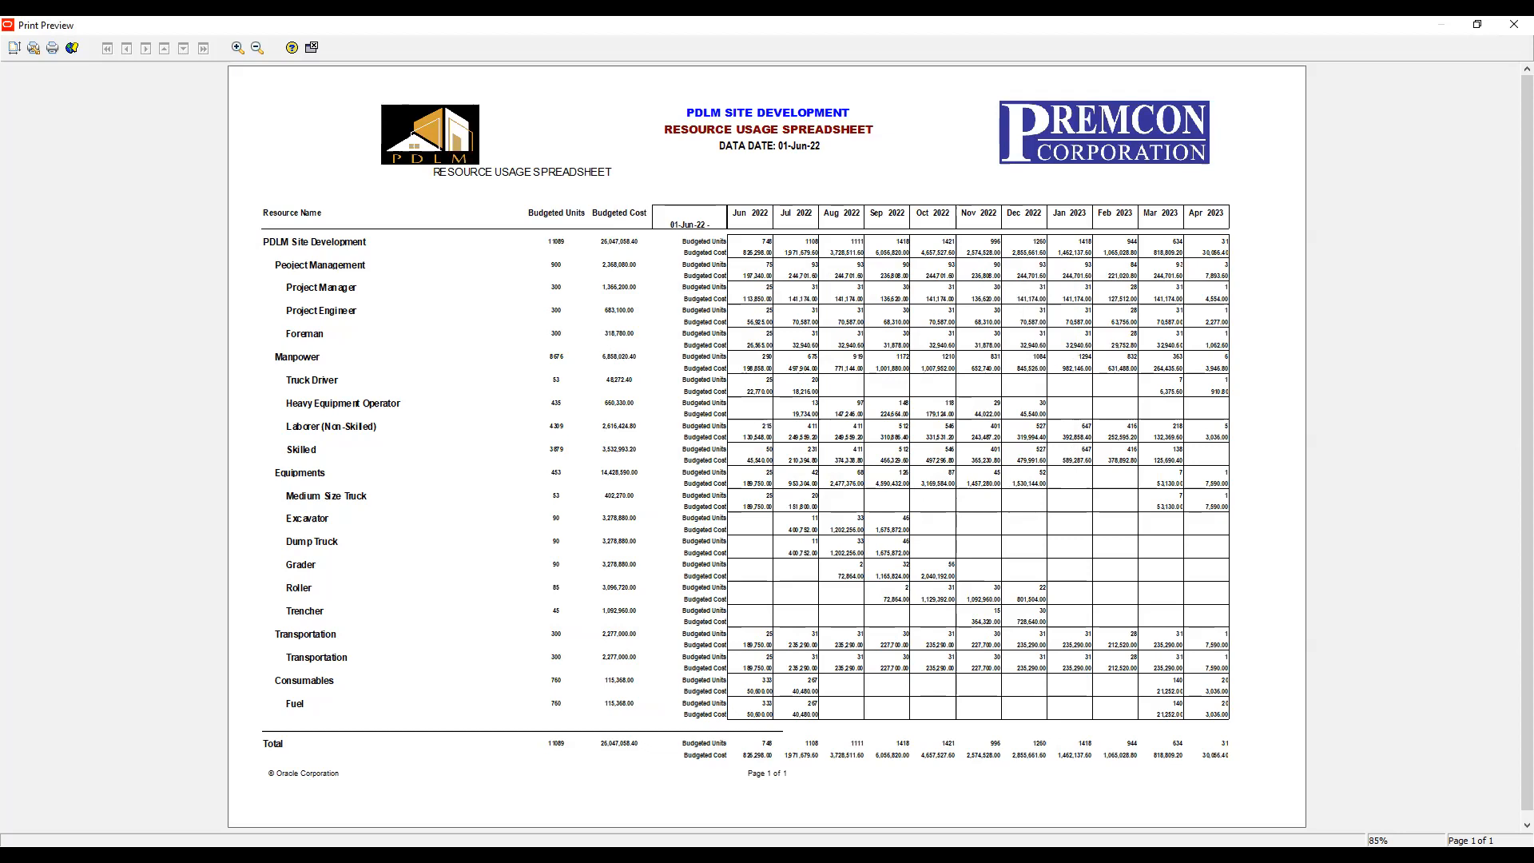
# - Print the report preview using the Microsoft Print to PDF printer
pyautogui.click(56, 51)
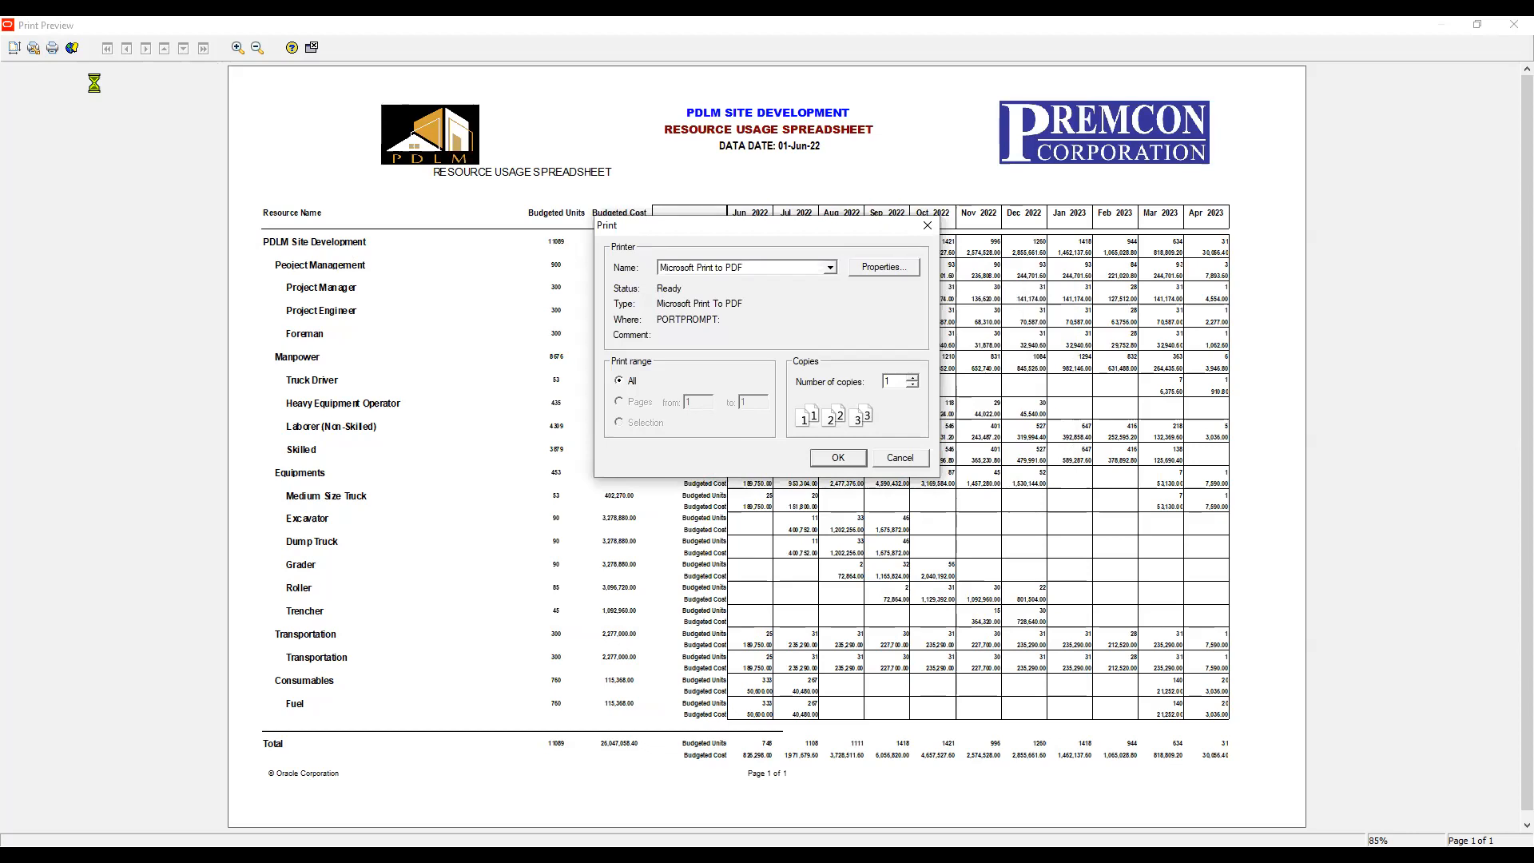
pyautogui.press('Return')
pyautogui.moveTo(791, 230); pyautogui.dragTo(1335, 302)
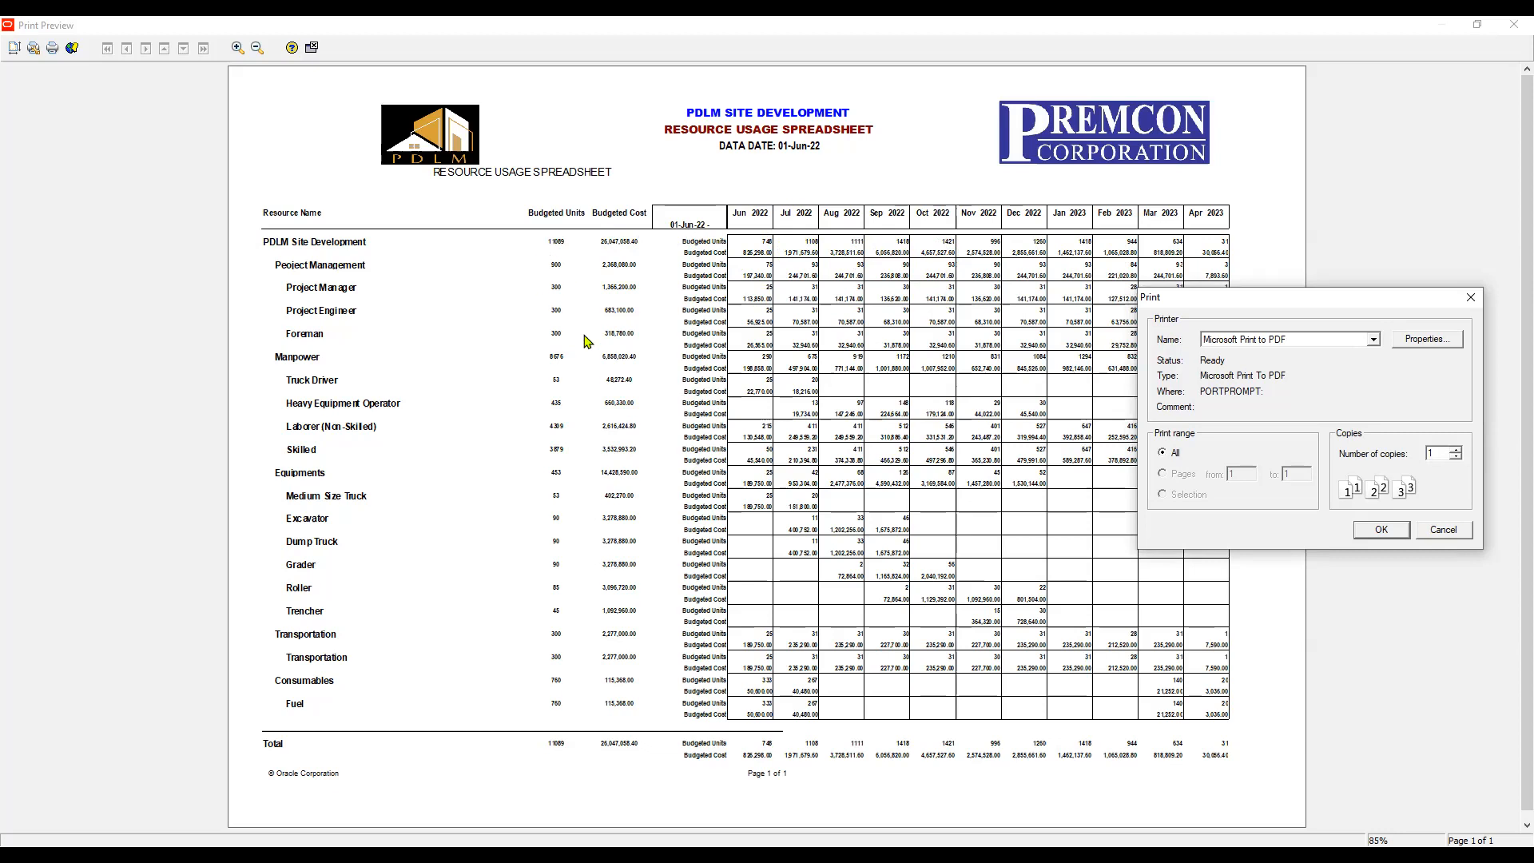
pyautogui.press('Return')
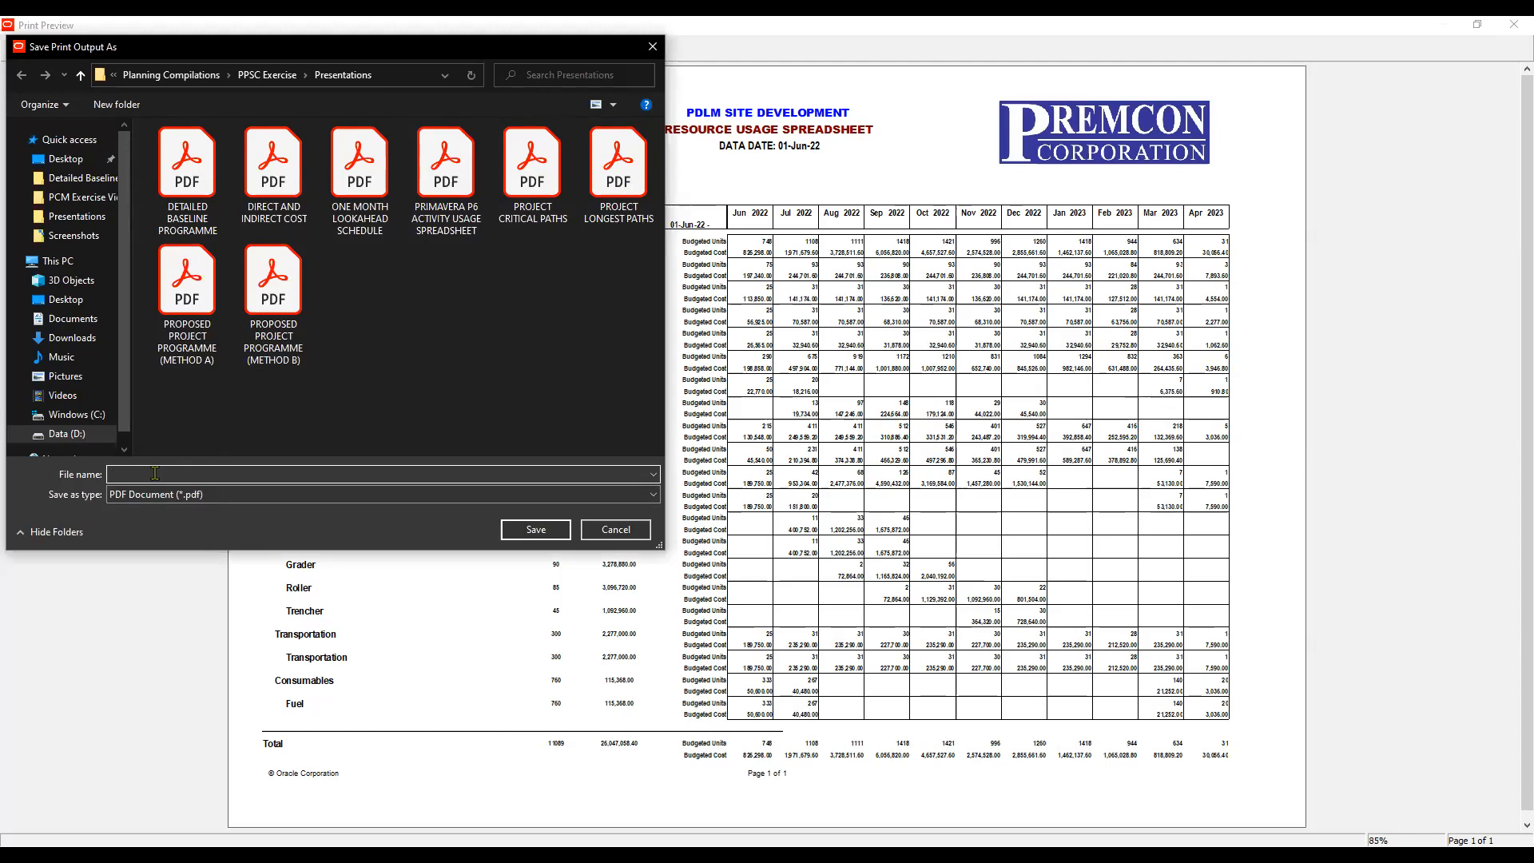
# - Save the PDF output in Presentations as PRIMAVERA P6 RESOURCE USAGE REPORT WIZARD
pyautogui.write('PRIMA')
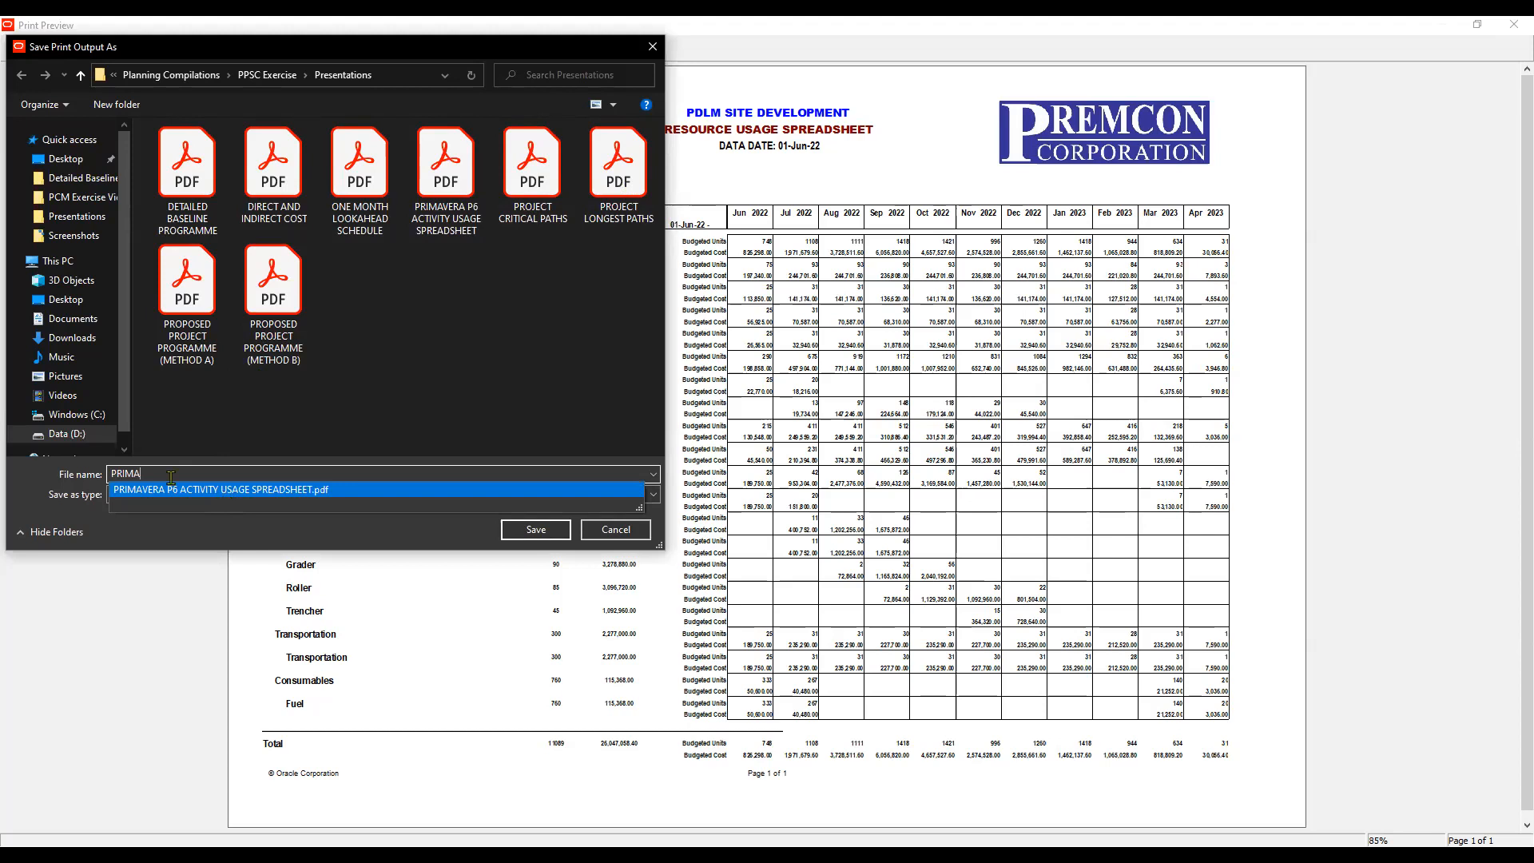
pyautogui.press('Return')
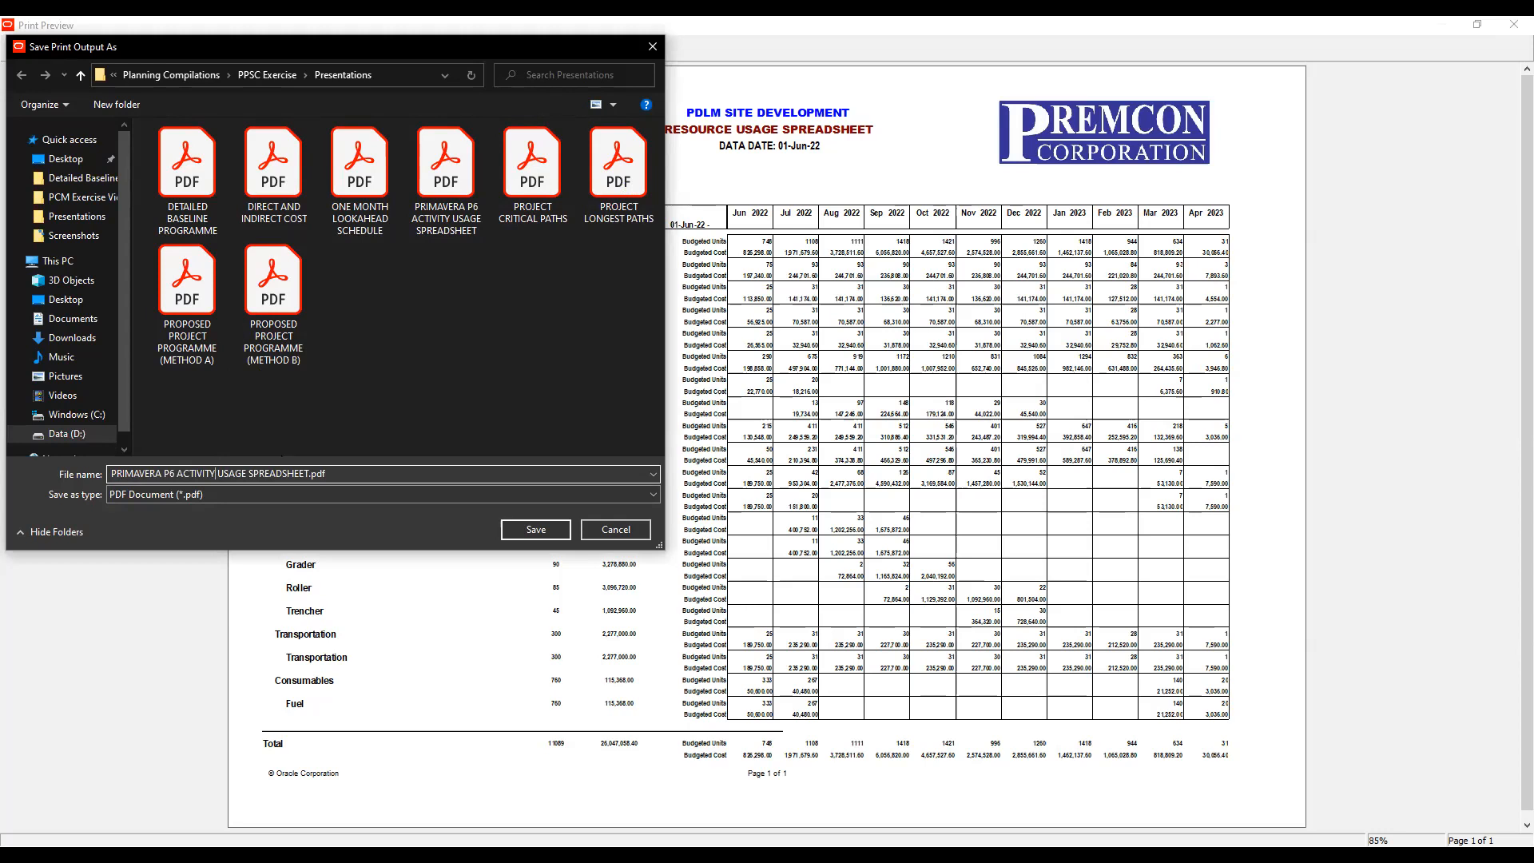
pyautogui.press('BackSpace')
pyautogui.press('BackSpace')
pyautogui.press('BackSpace')
pyautogui.press('BackSpace')
pyautogui.press('BackSpace')
pyautogui.press('BackSpace')
pyautogui.press('BackSpace')
pyautogui.press('BackSpace')
pyautogui.write('RESOURCE')
pyautogui.moveTo(257, 473); pyautogui.dragTo(407, 488)
pyautogui.write('REPORT WIZARD')
pyautogui.click(534, 529)
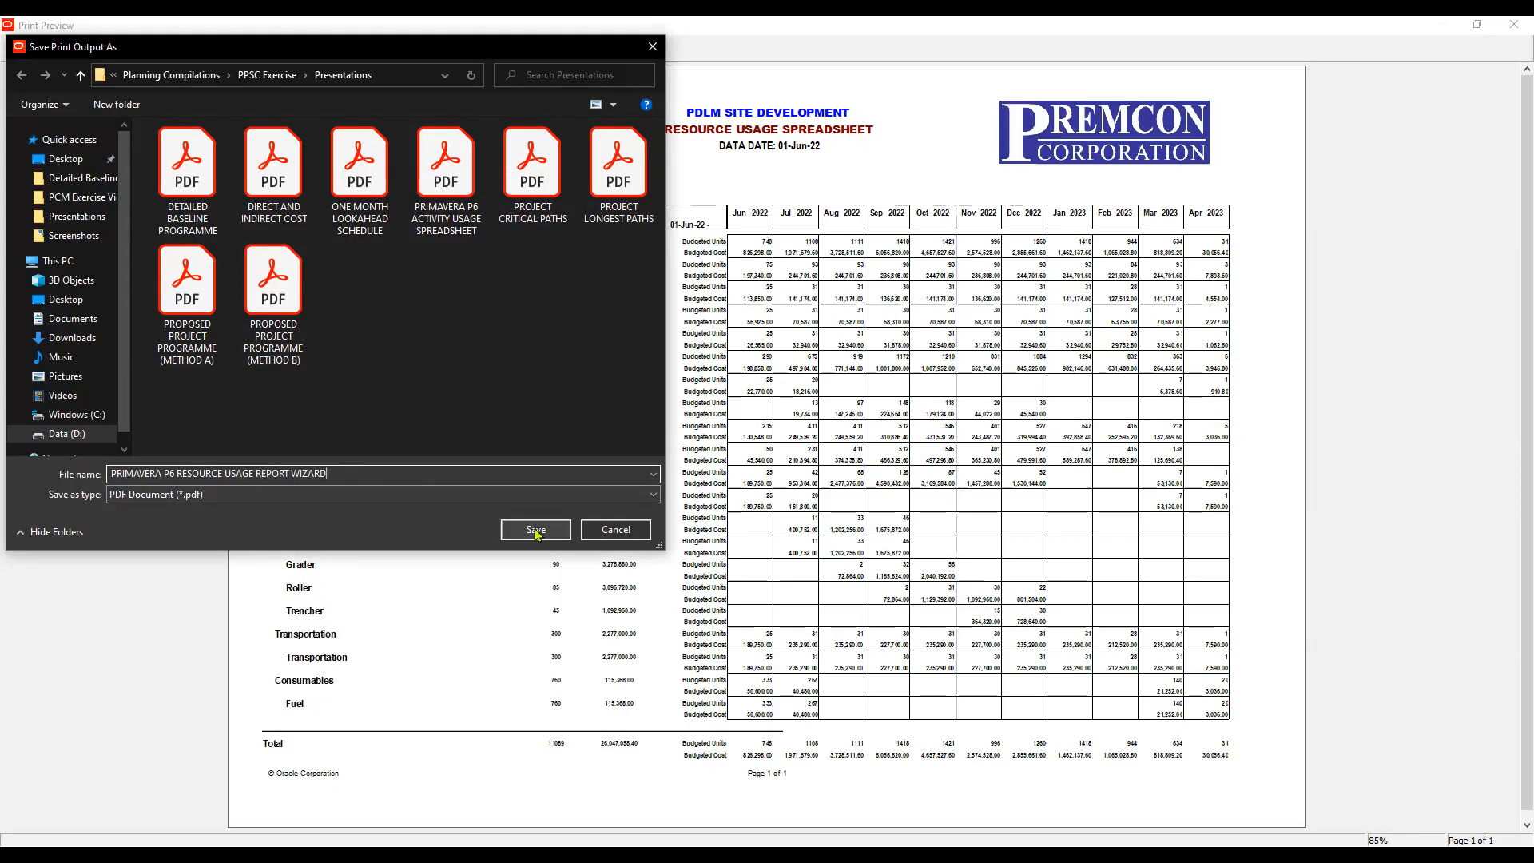
pyautogui.click(537, 534)
pyautogui.click(769, 482)
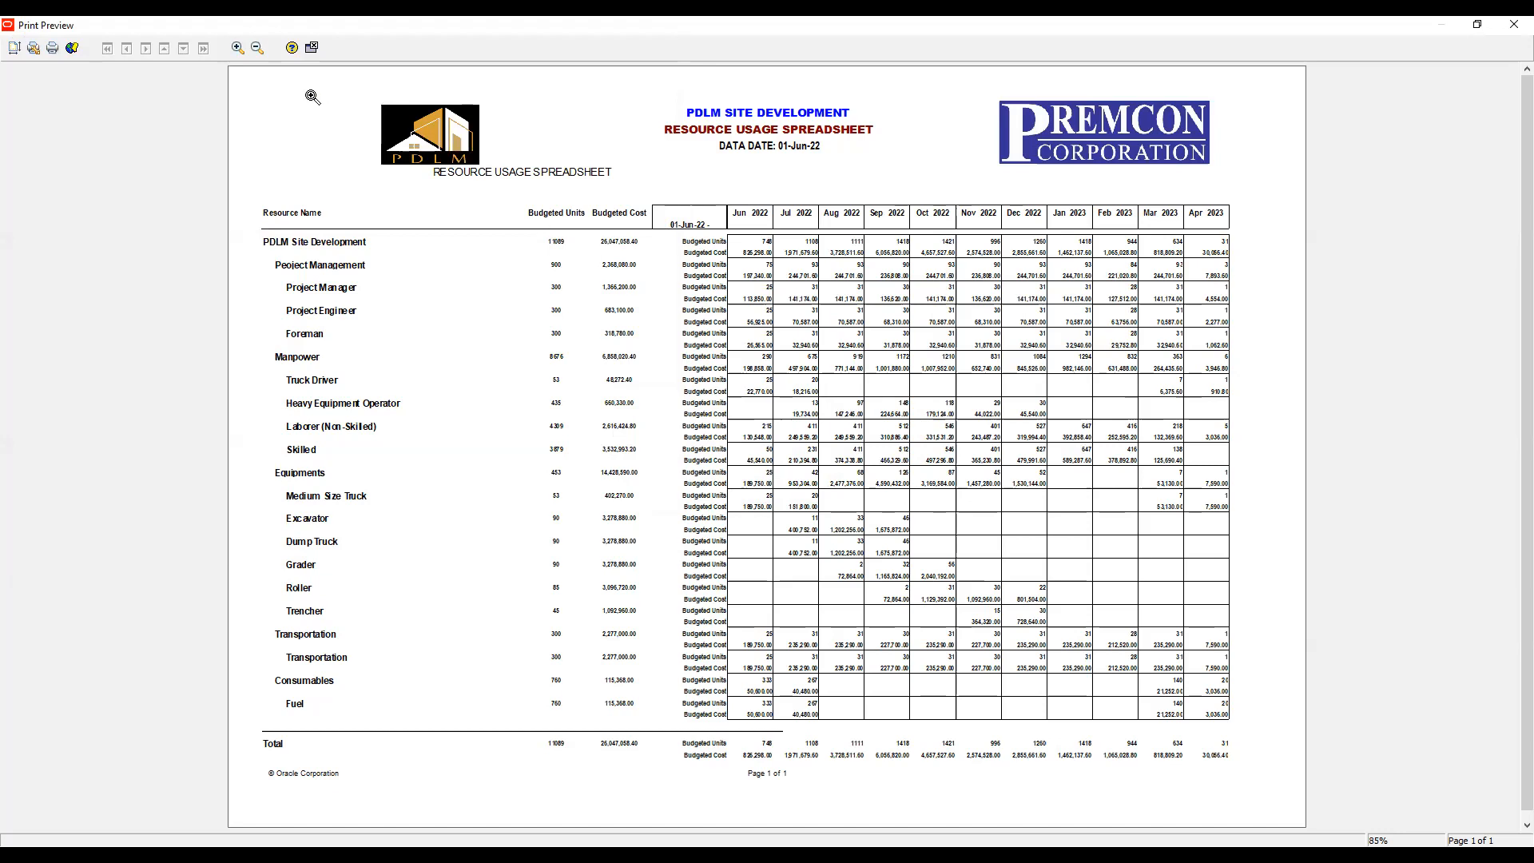
# - Close the preview and save the report in the Report Wizard, then finish the wizard
pyautogui.click(311, 49)
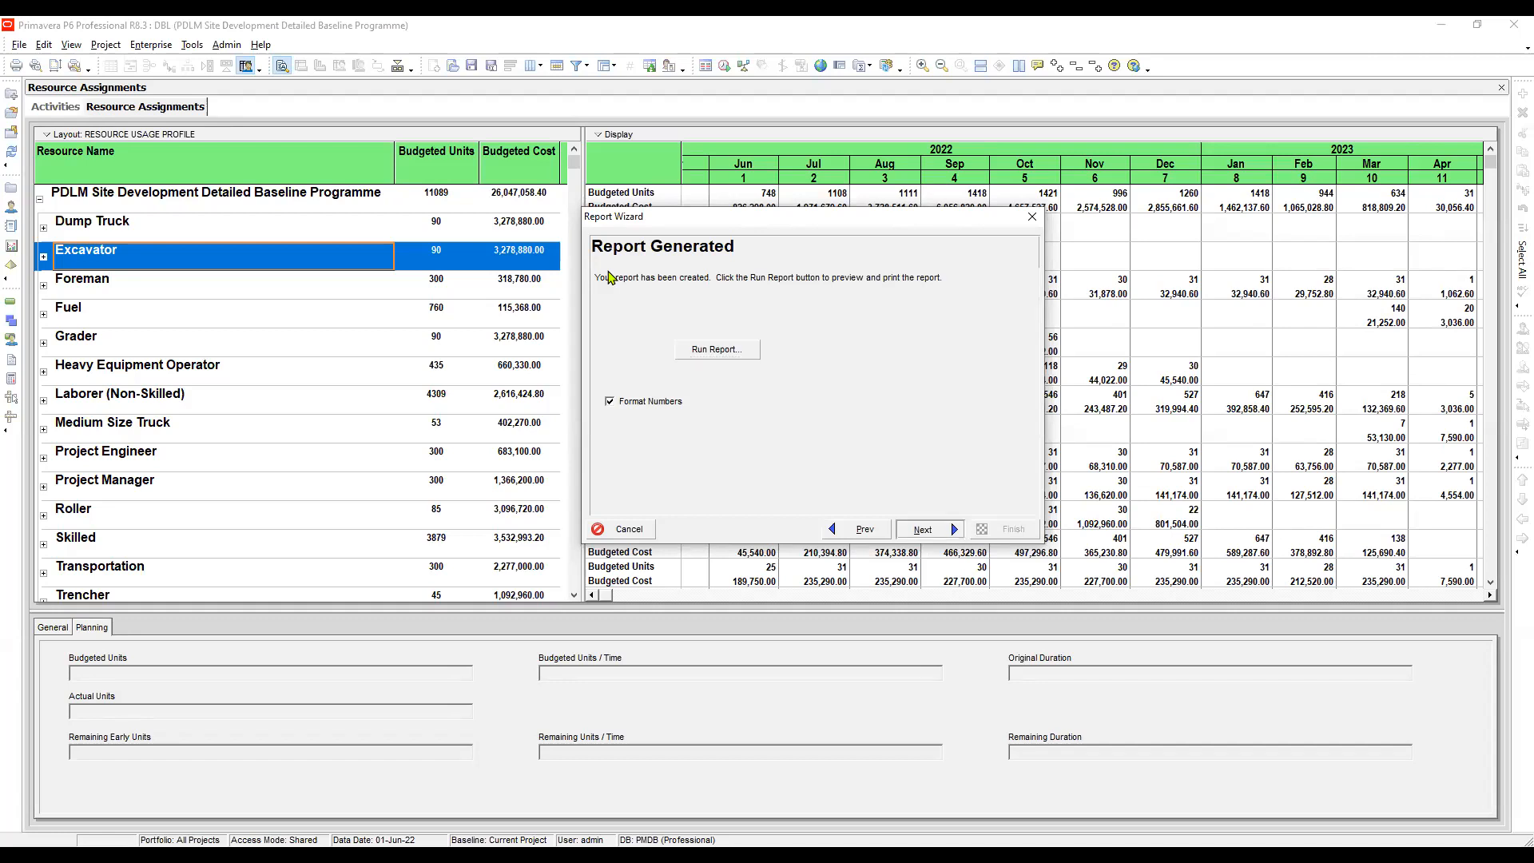
pyautogui.press('Return')
pyautogui.press('Tab')
pyautogui.press('Return')
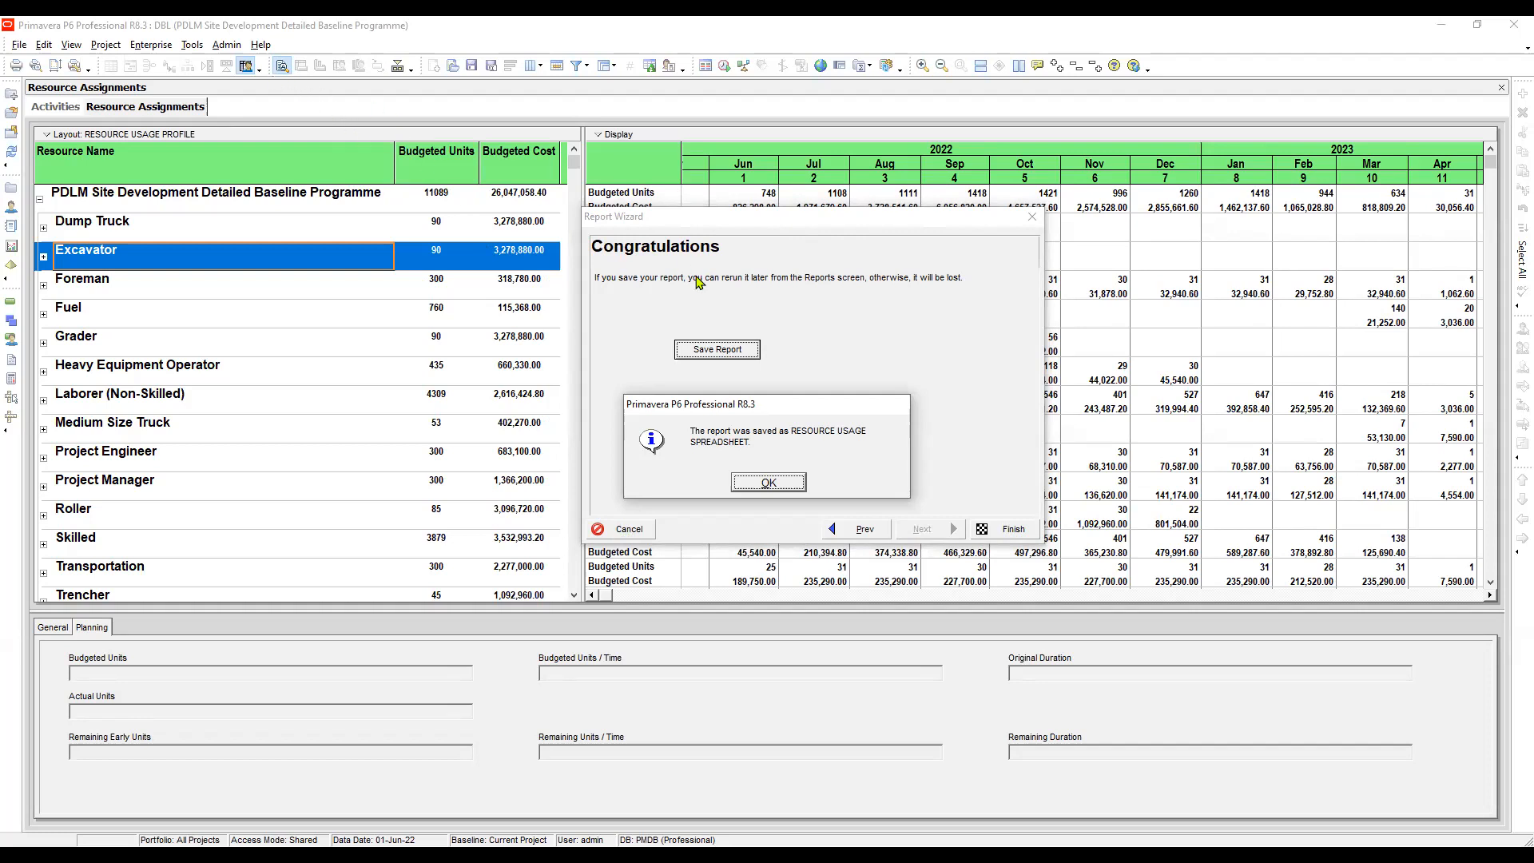
pyautogui.press('space')
pyautogui.press('Return')
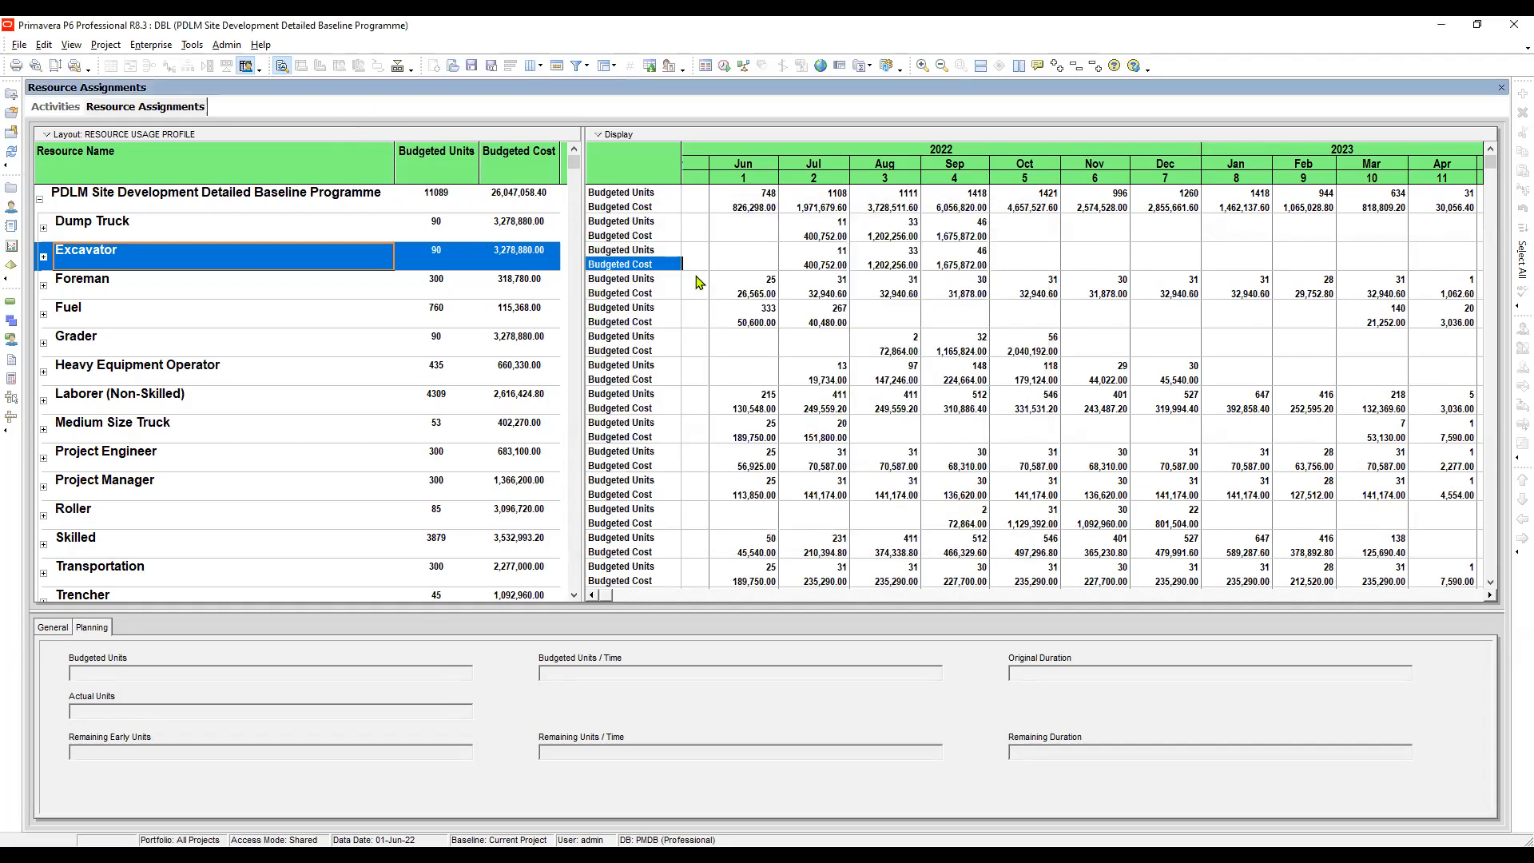
# - Open the Reports window and select the RESOURCE USAGE SPREADSHEET report
pyautogui.click(193, 46)
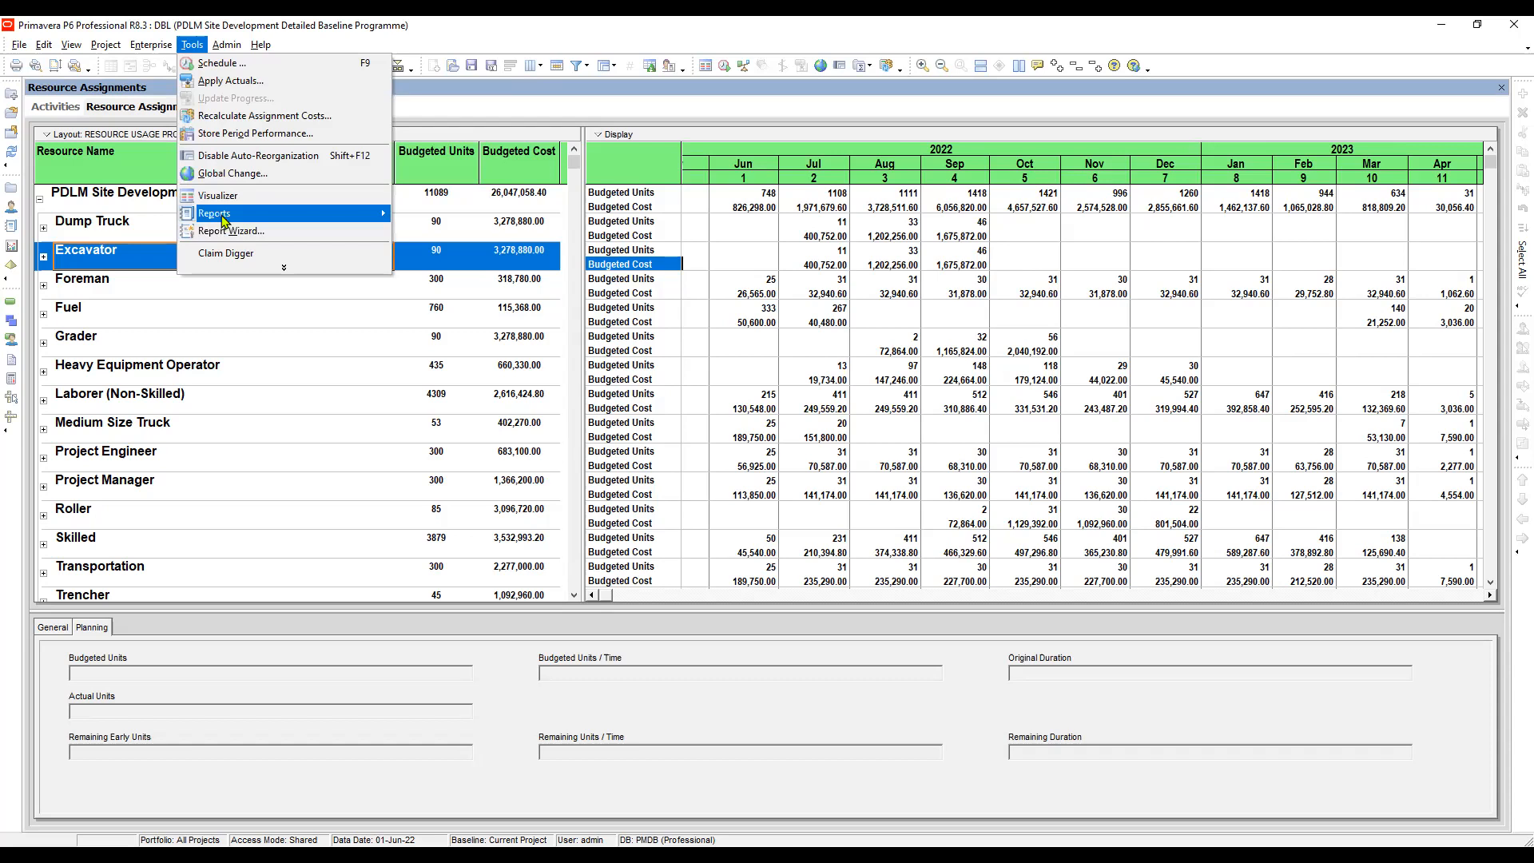
pyautogui.moveTo(223, 221)
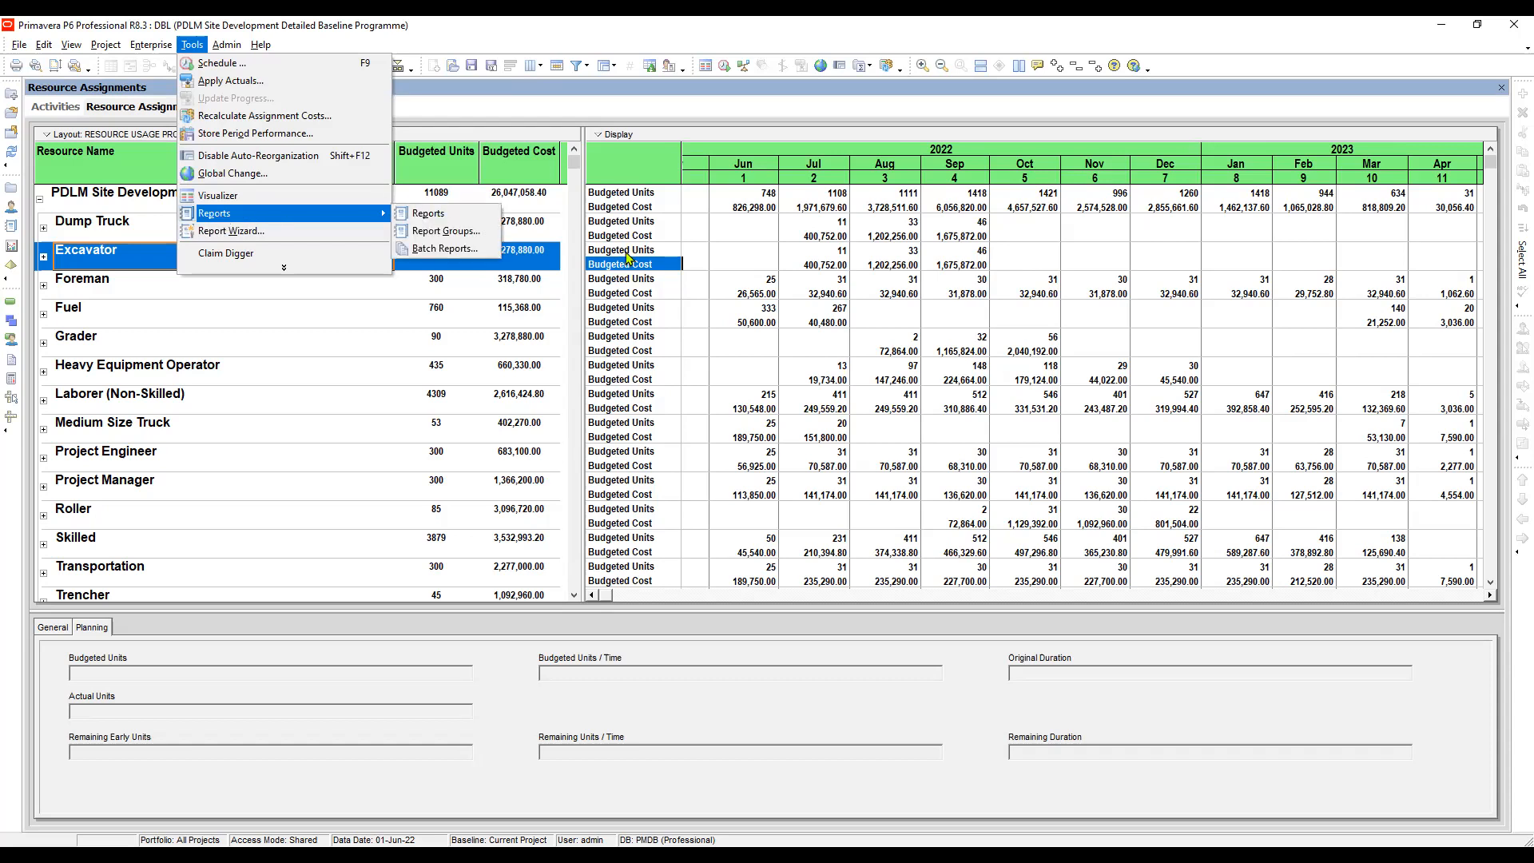
pyautogui.click(428, 214)
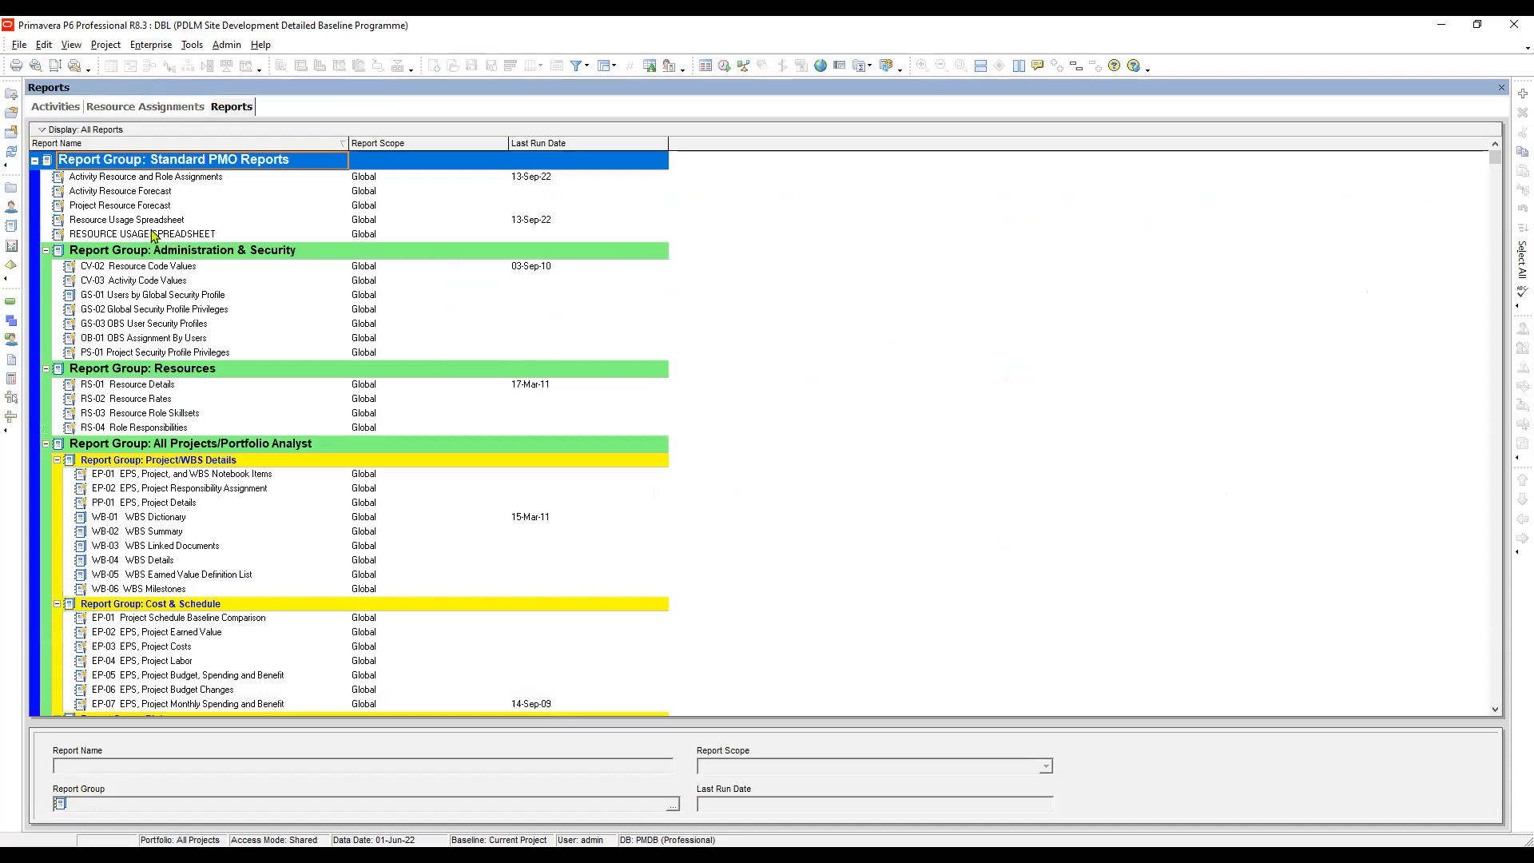
pyautogui.click(180, 234)
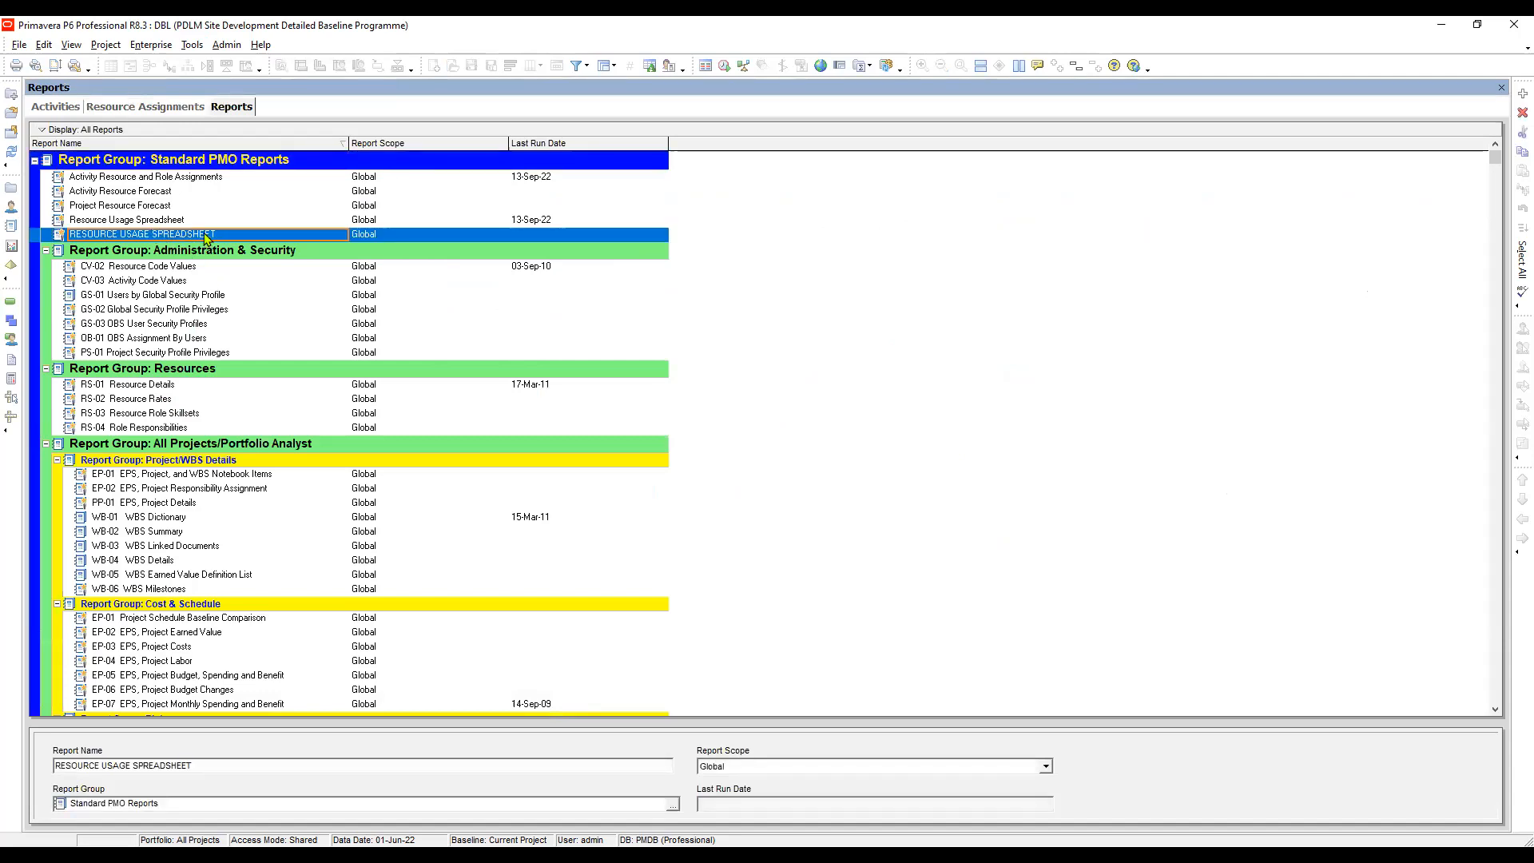
pyautogui.click(134, 220)
pyautogui.click(188, 235)
# - Run the RESOURCE USAGE SPREADSHEET report to print preview, then close the preview
pyautogui.rightClick(225, 231)
pyautogui.moveTo(352, 238)
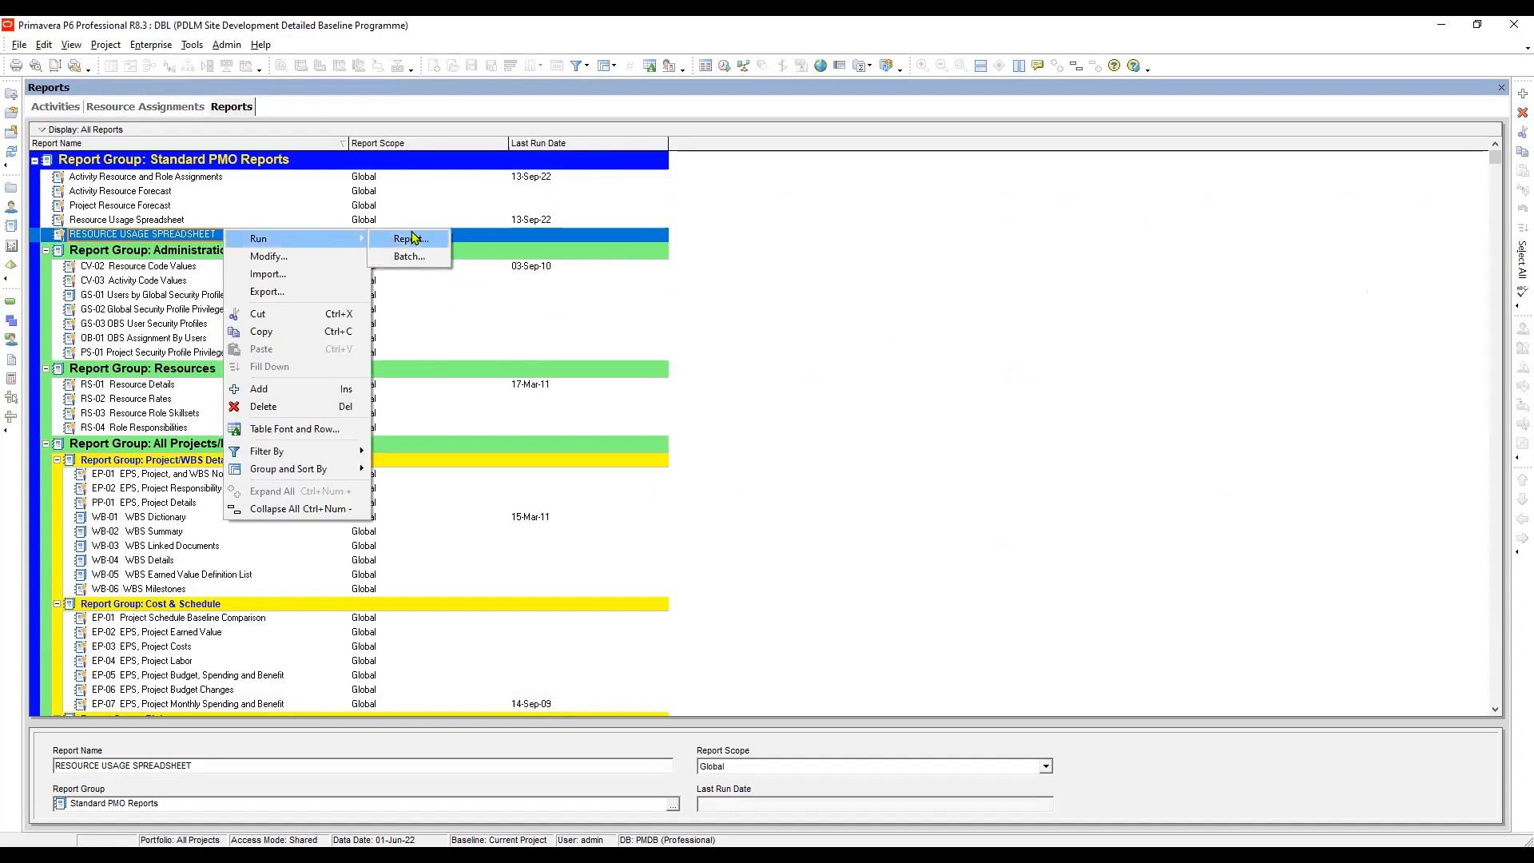
pyautogui.click(415, 239)
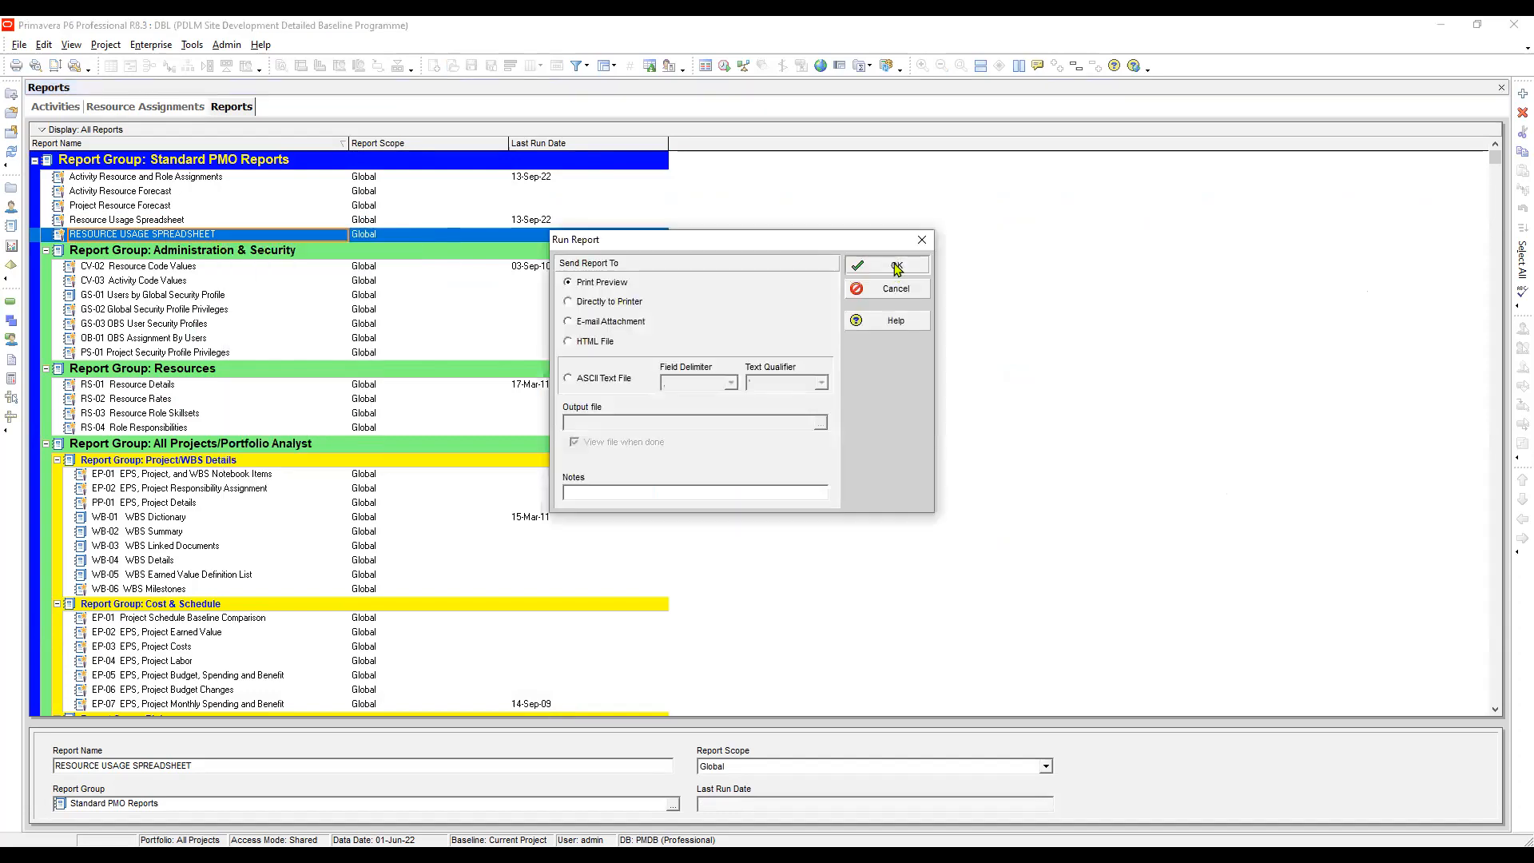
pyautogui.click(907, 273)
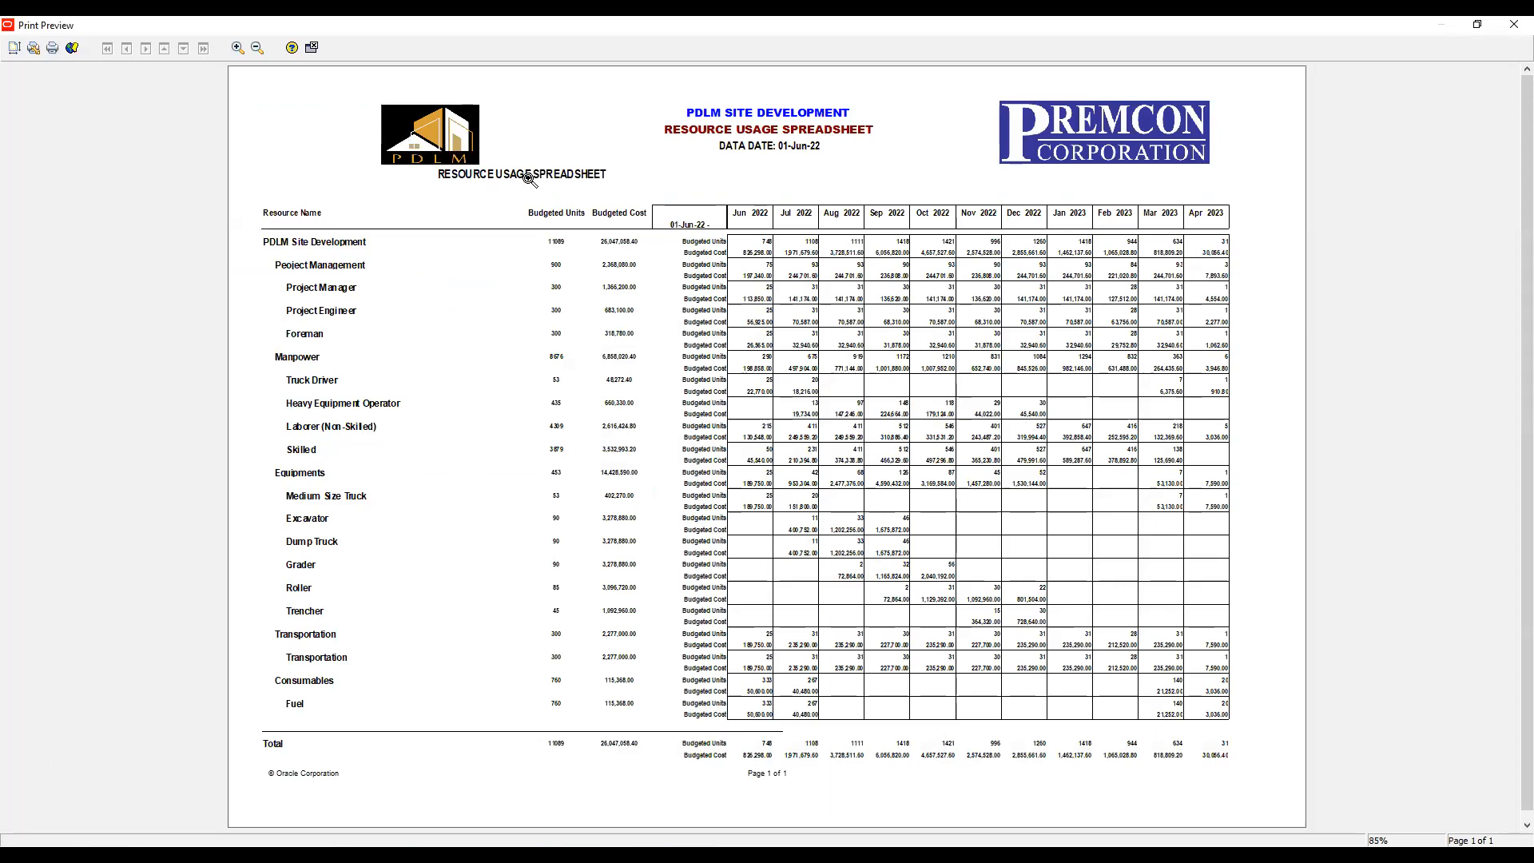
pyautogui.click(312, 48)
pyautogui.click(193, 45)
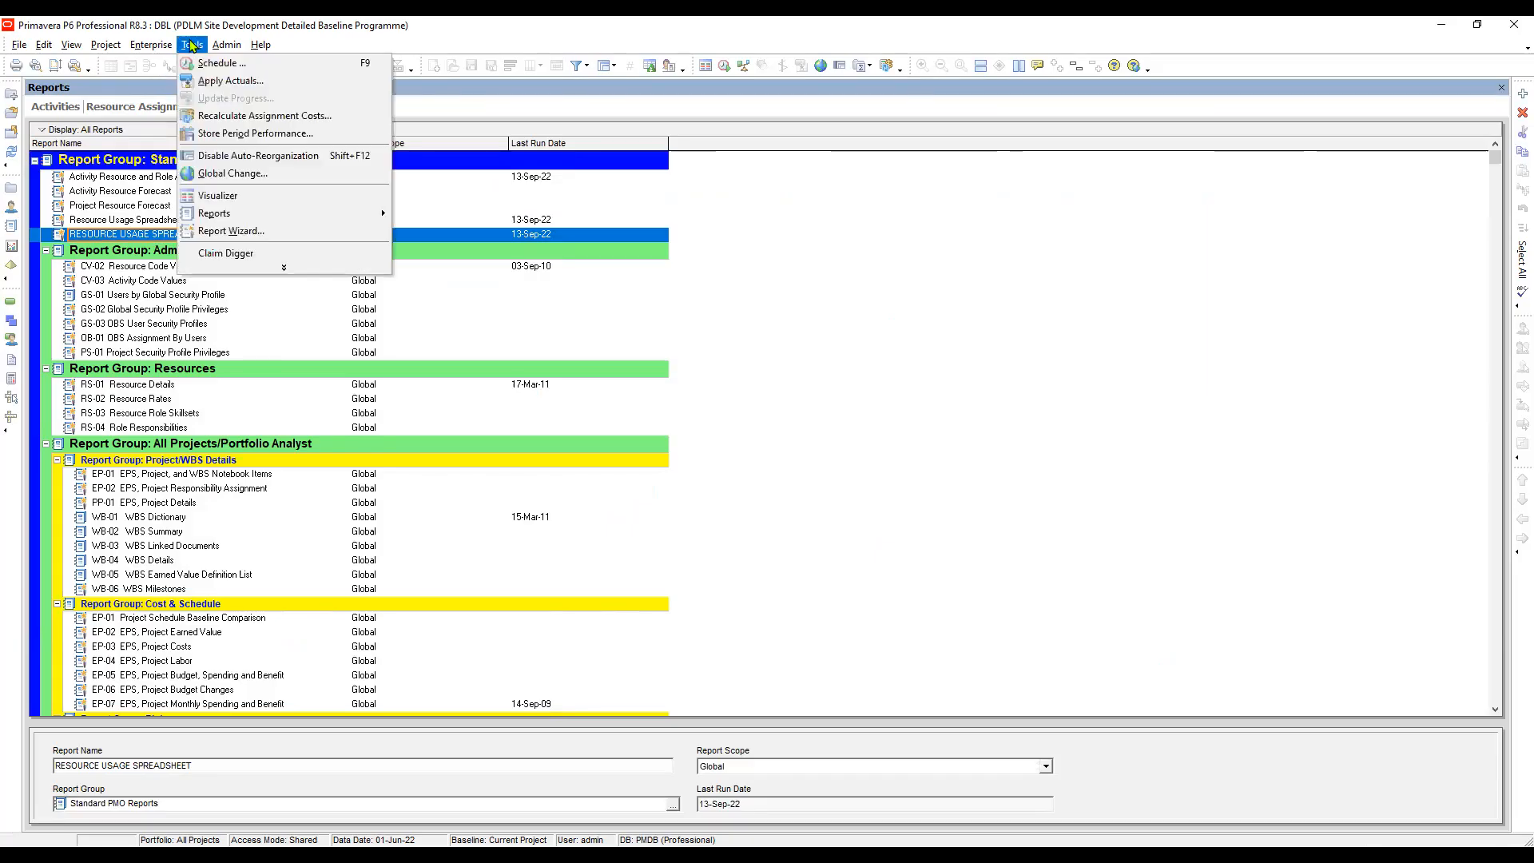
pyautogui.moveTo(222, 214)
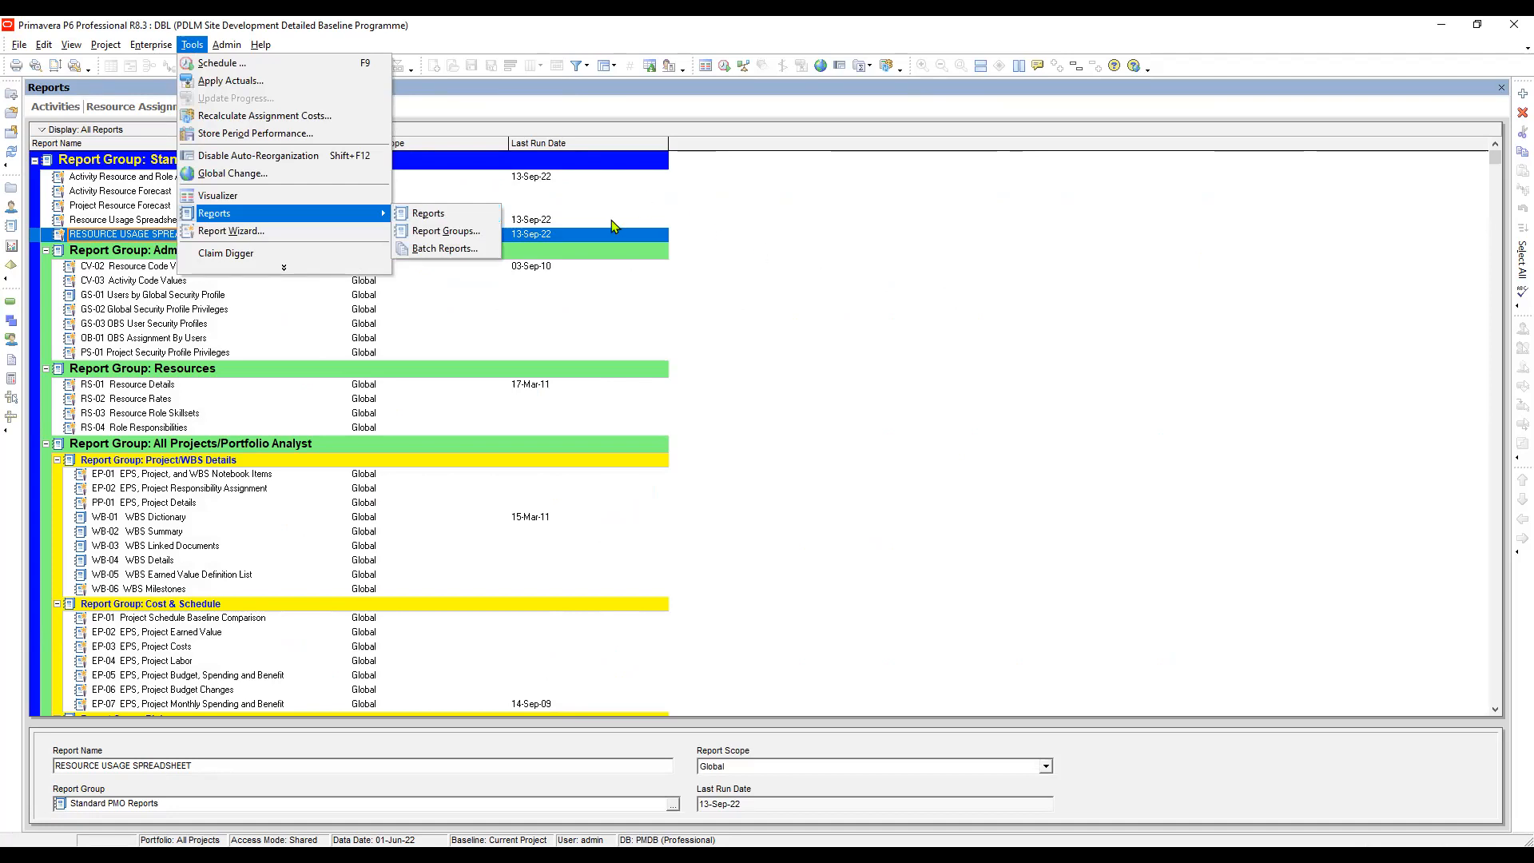
pyautogui.click(548, 225)
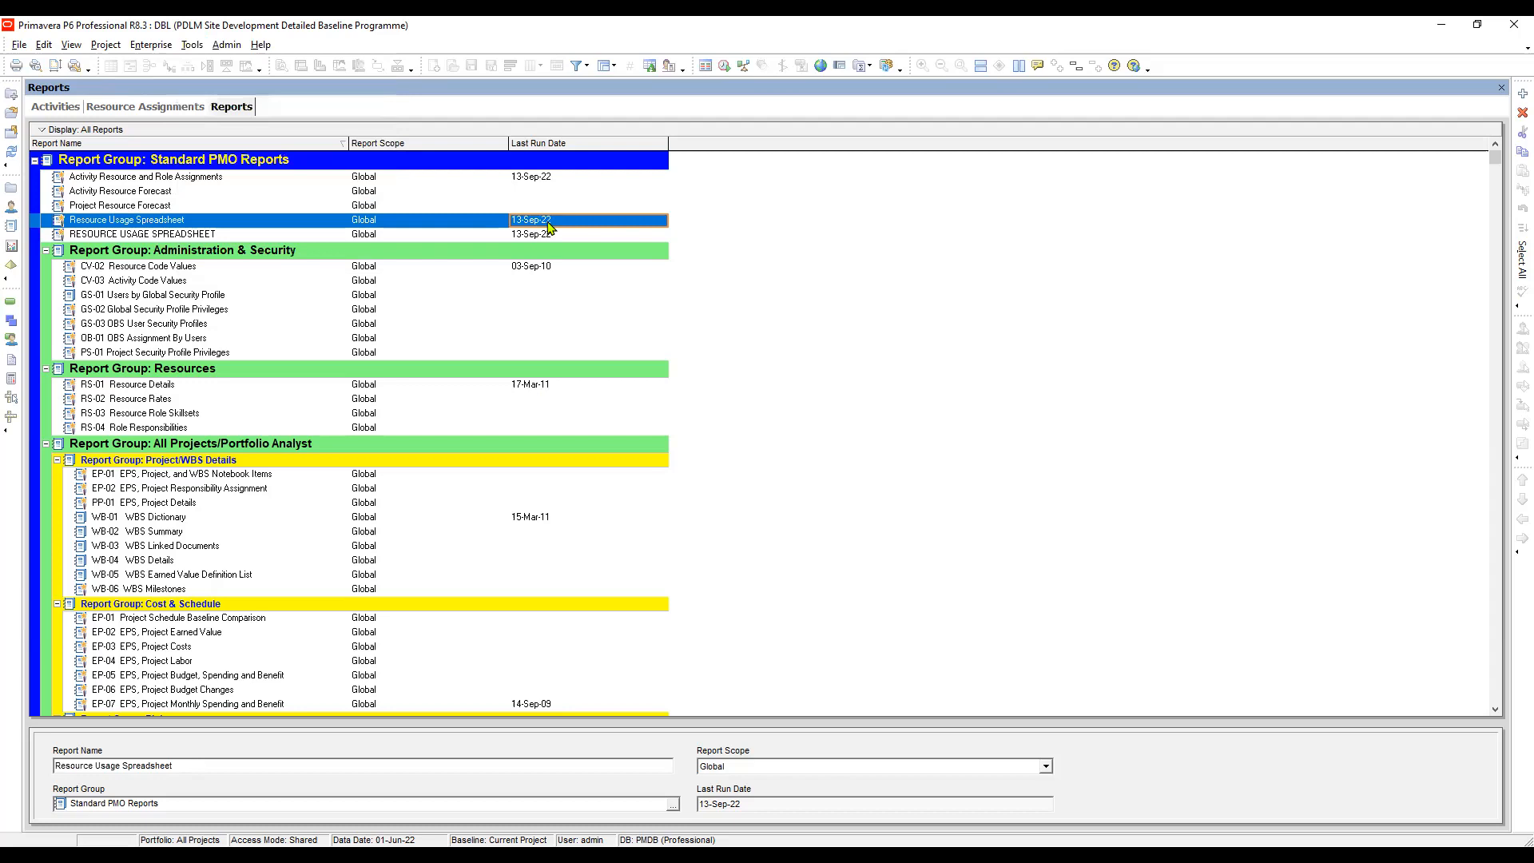
pyautogui.click(400, 233)
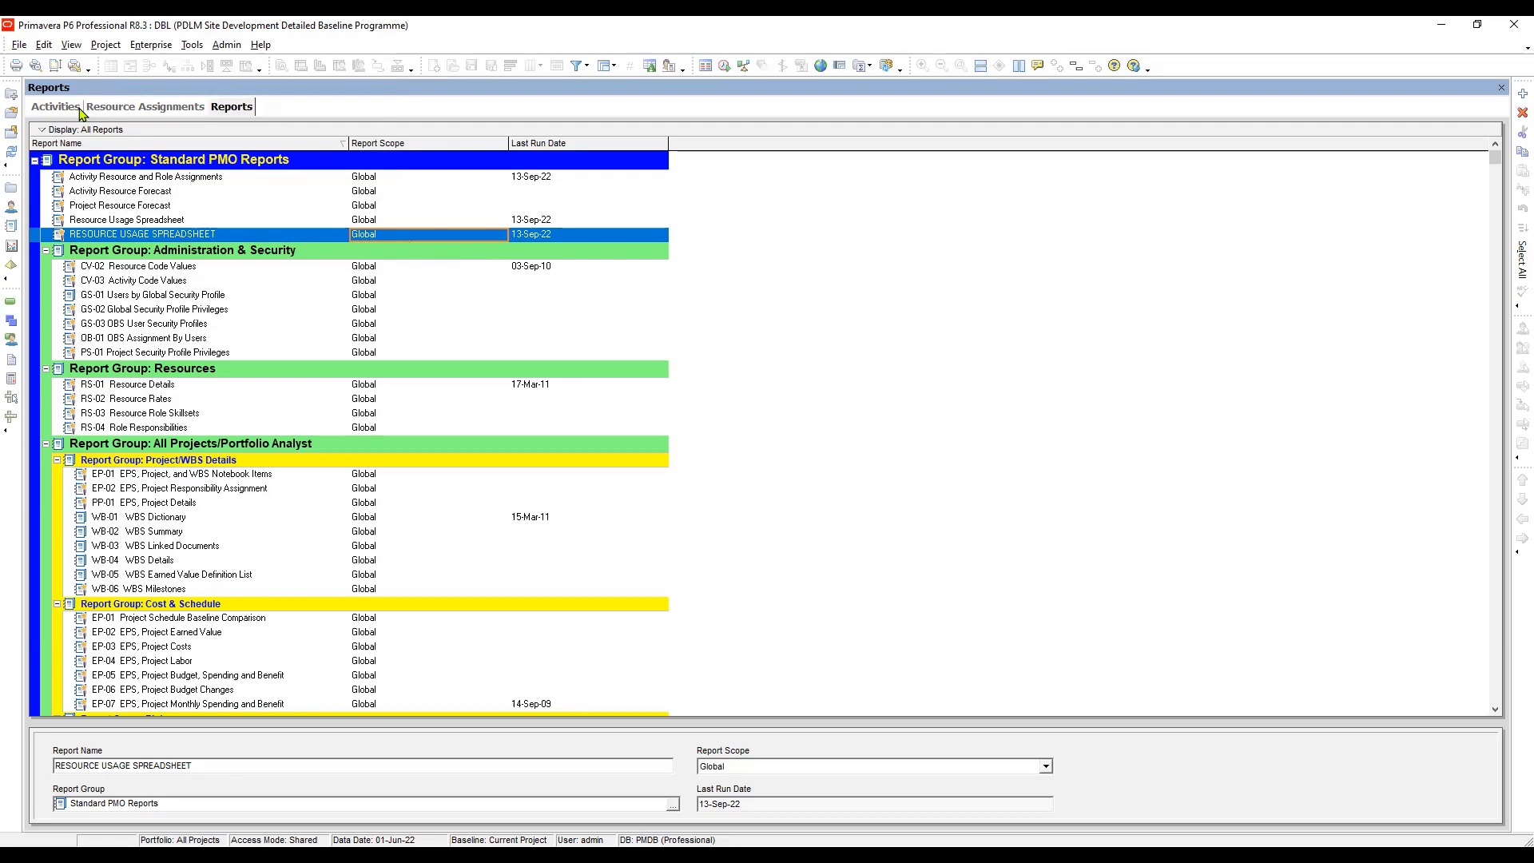
pyautogui.click(165, 222)
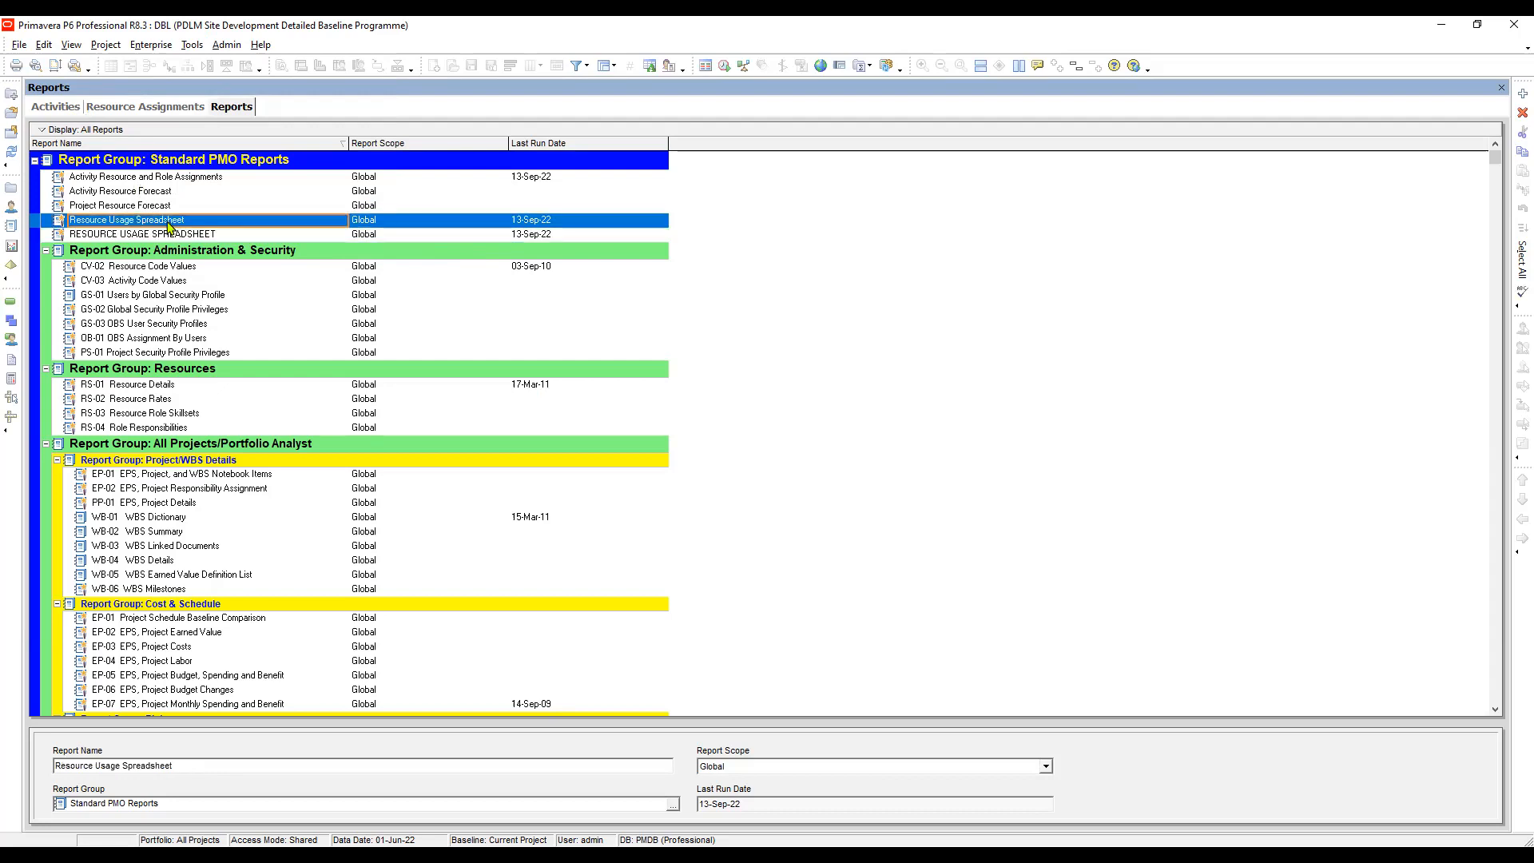
pyautogui.click(186, 236)
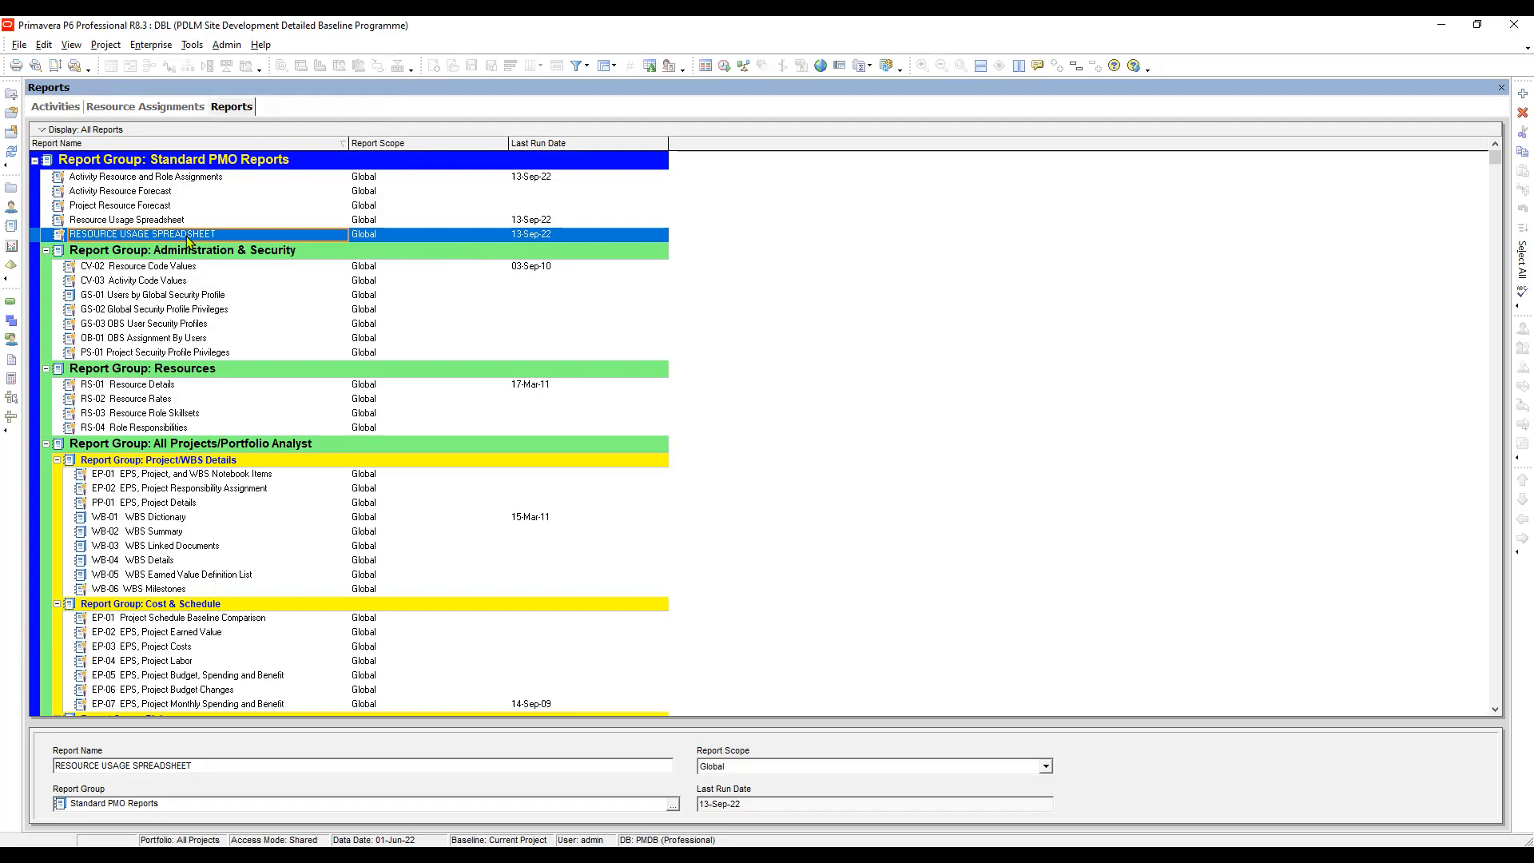
# - Return to the Resource Assignments view and lower the details pane to enlarge the grid
pyautogui.click(144, 109)
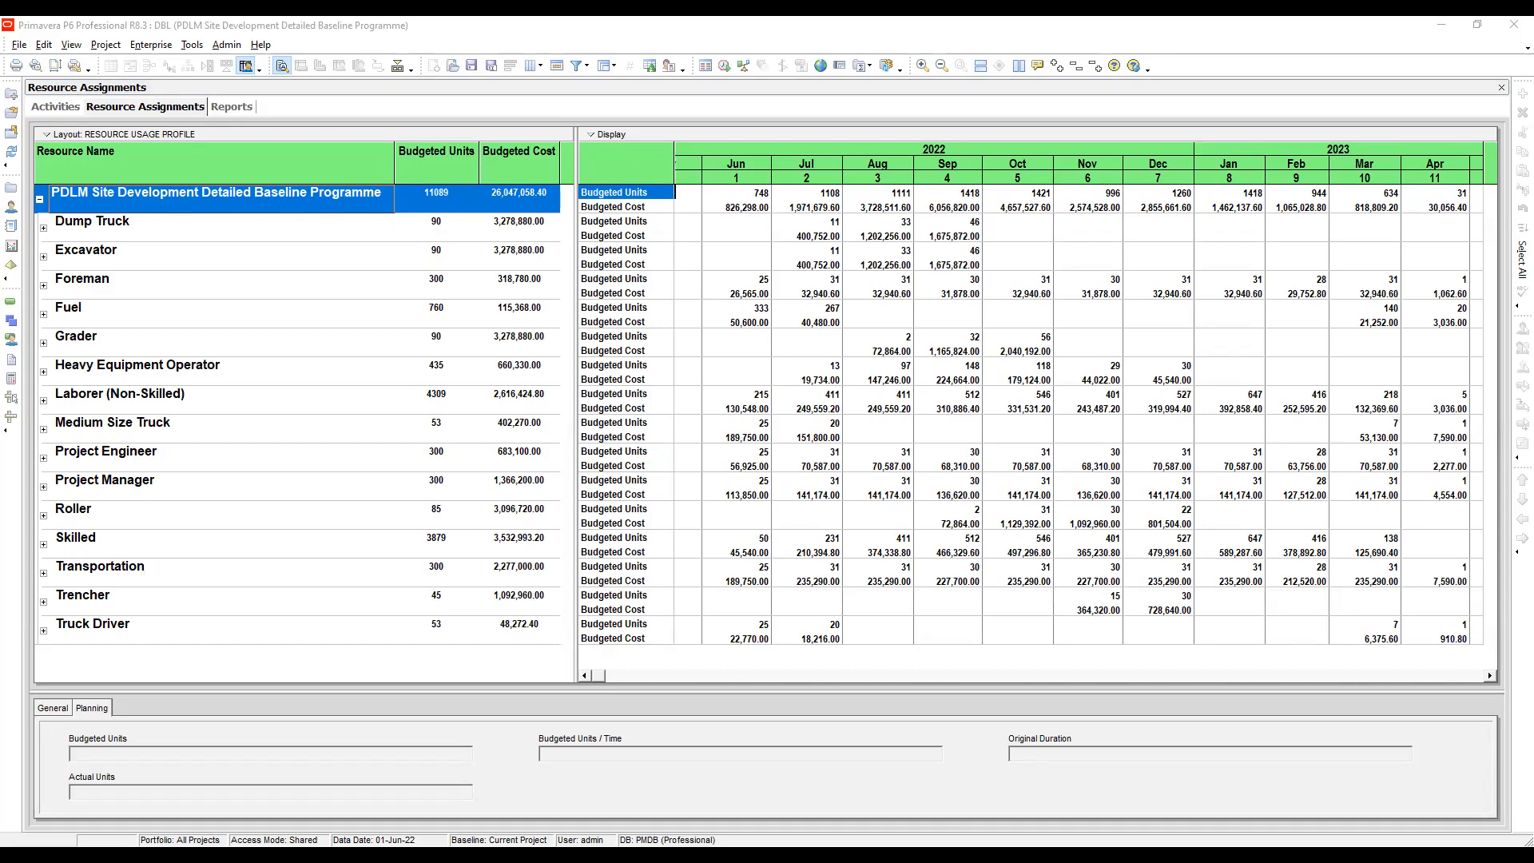
pyautogui.moveTo(584, 692); pyautogui.dragTo(593, 741)
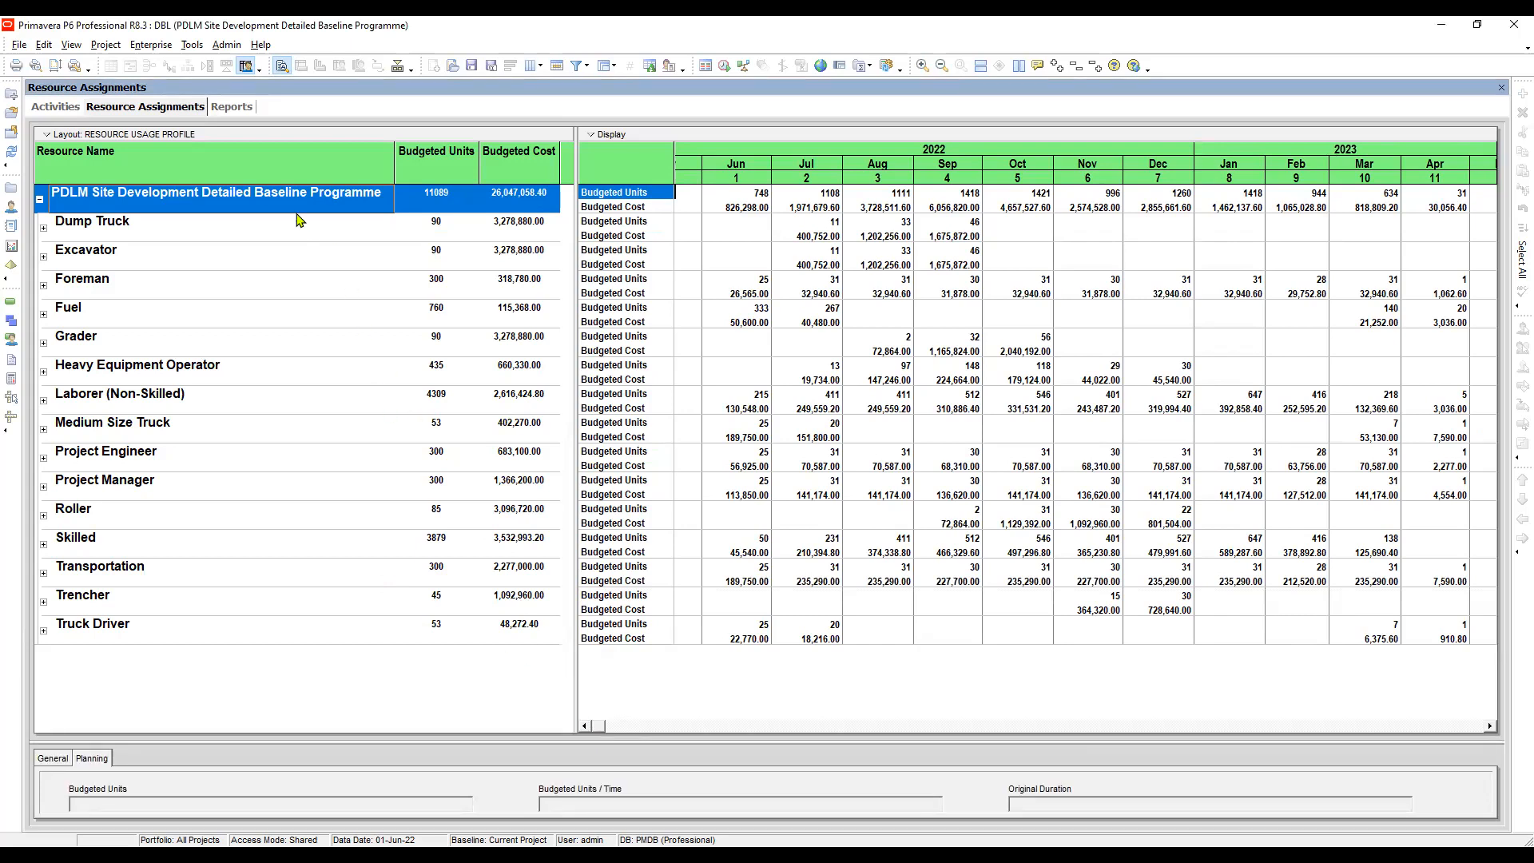
# - Copy all resource rows from the Resource Assignments grid and paste them into cell A5 of Excel's Sheet1
pyautogui.click(272, 203)
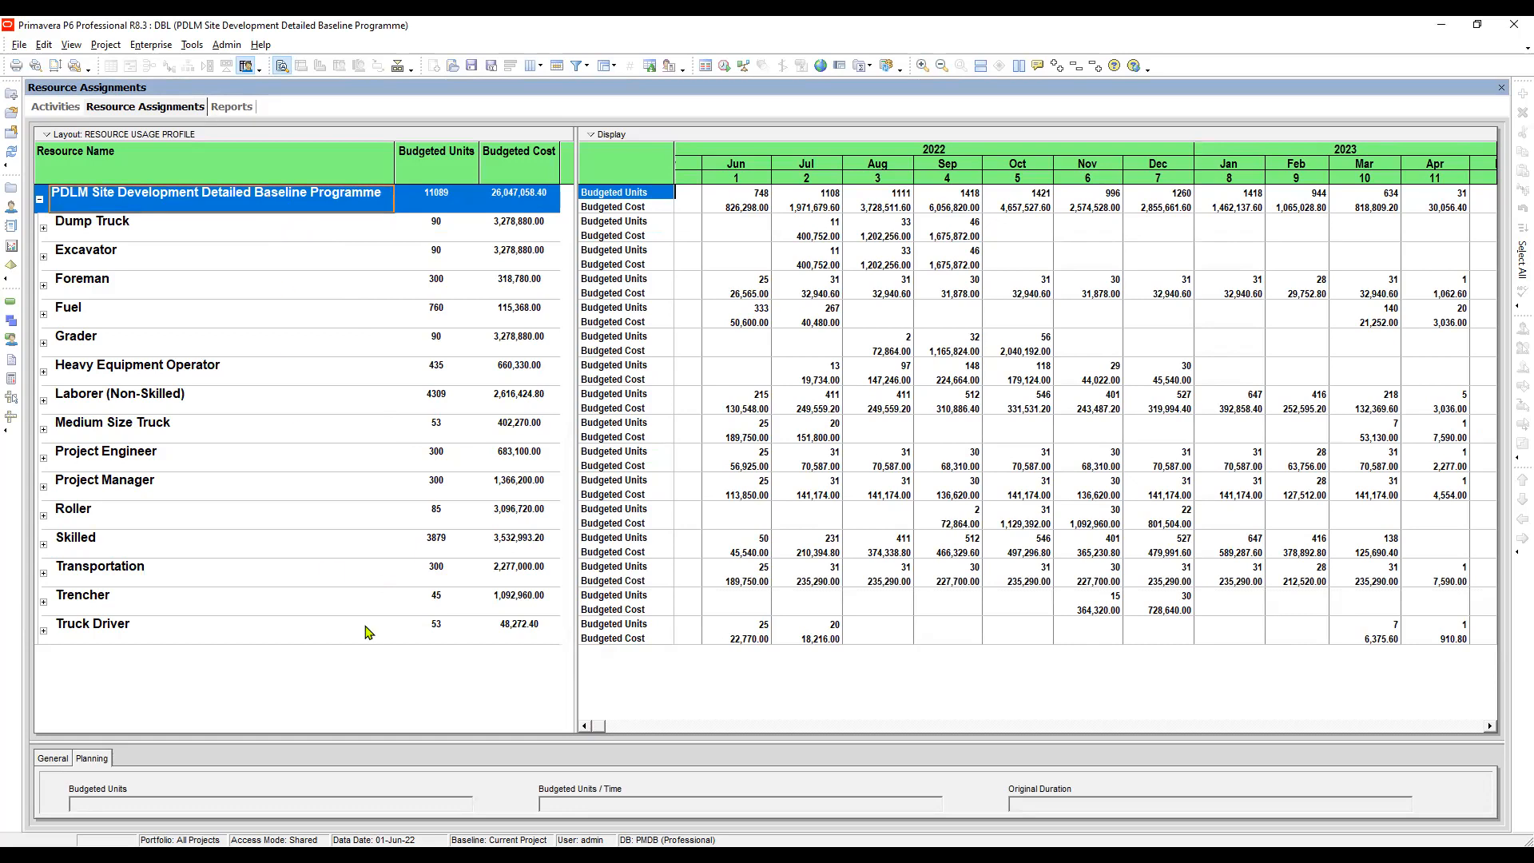
pyautogui.keyDown('shift'); pyautogui.click(393, 621); pyautogui.keyUp('shift')
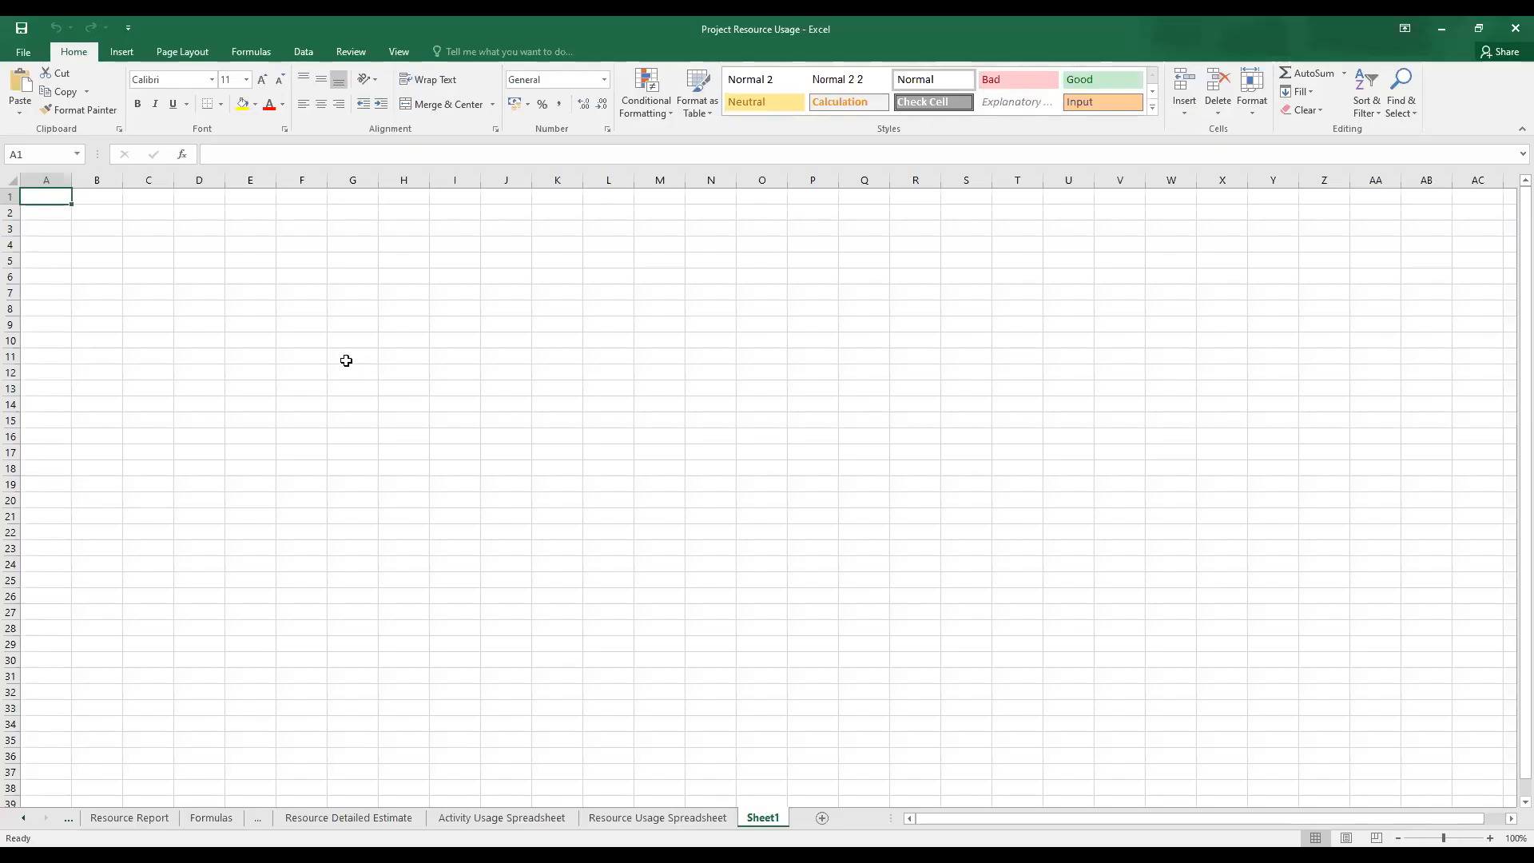
pyautogui.click(346, 357)
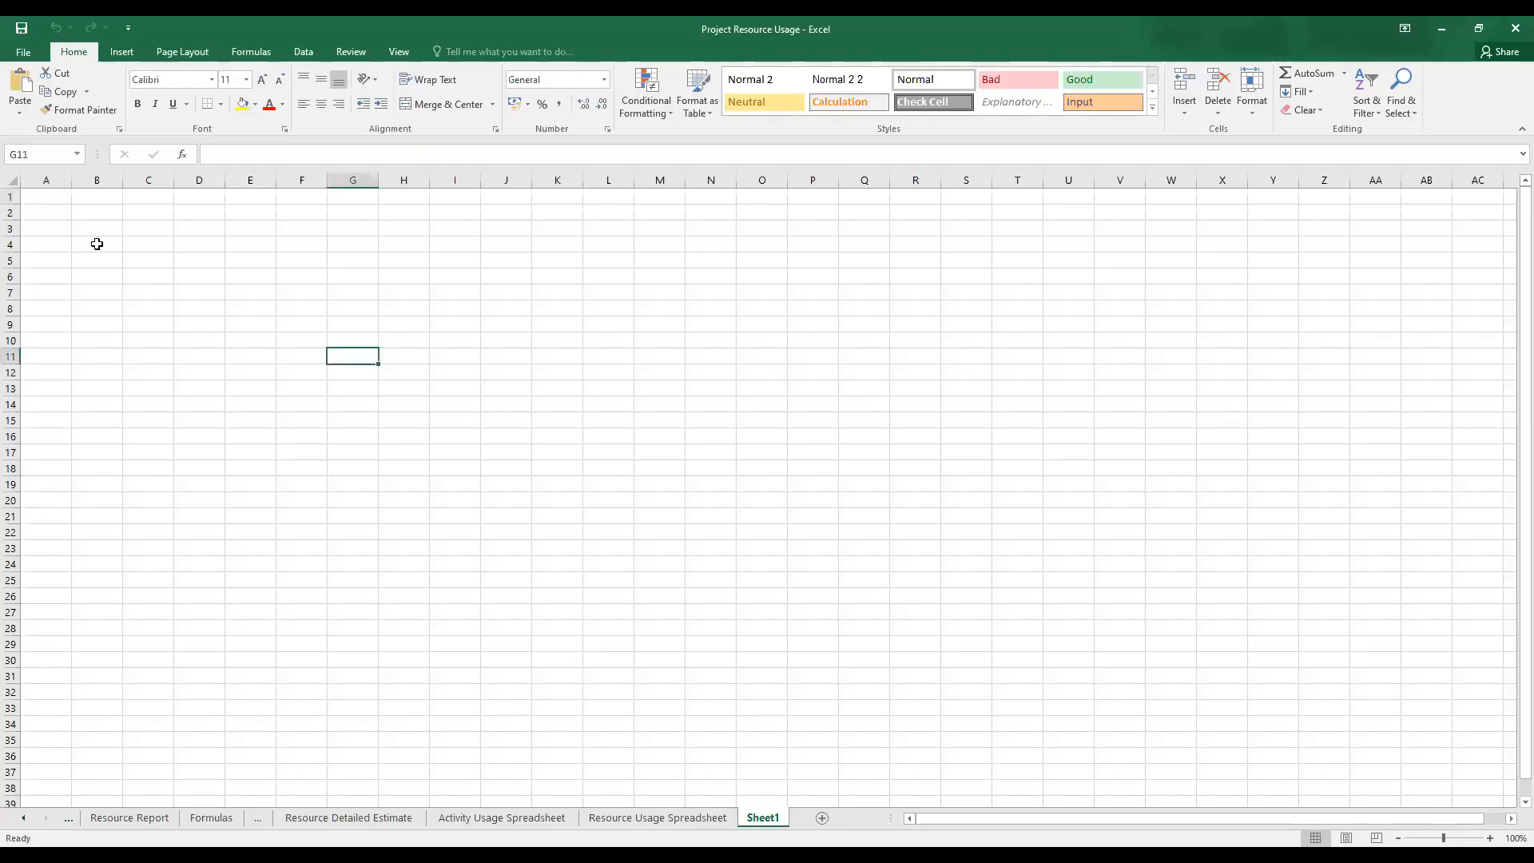
pyautogui.click(55, 248)
pyautogui.click(52, 264)
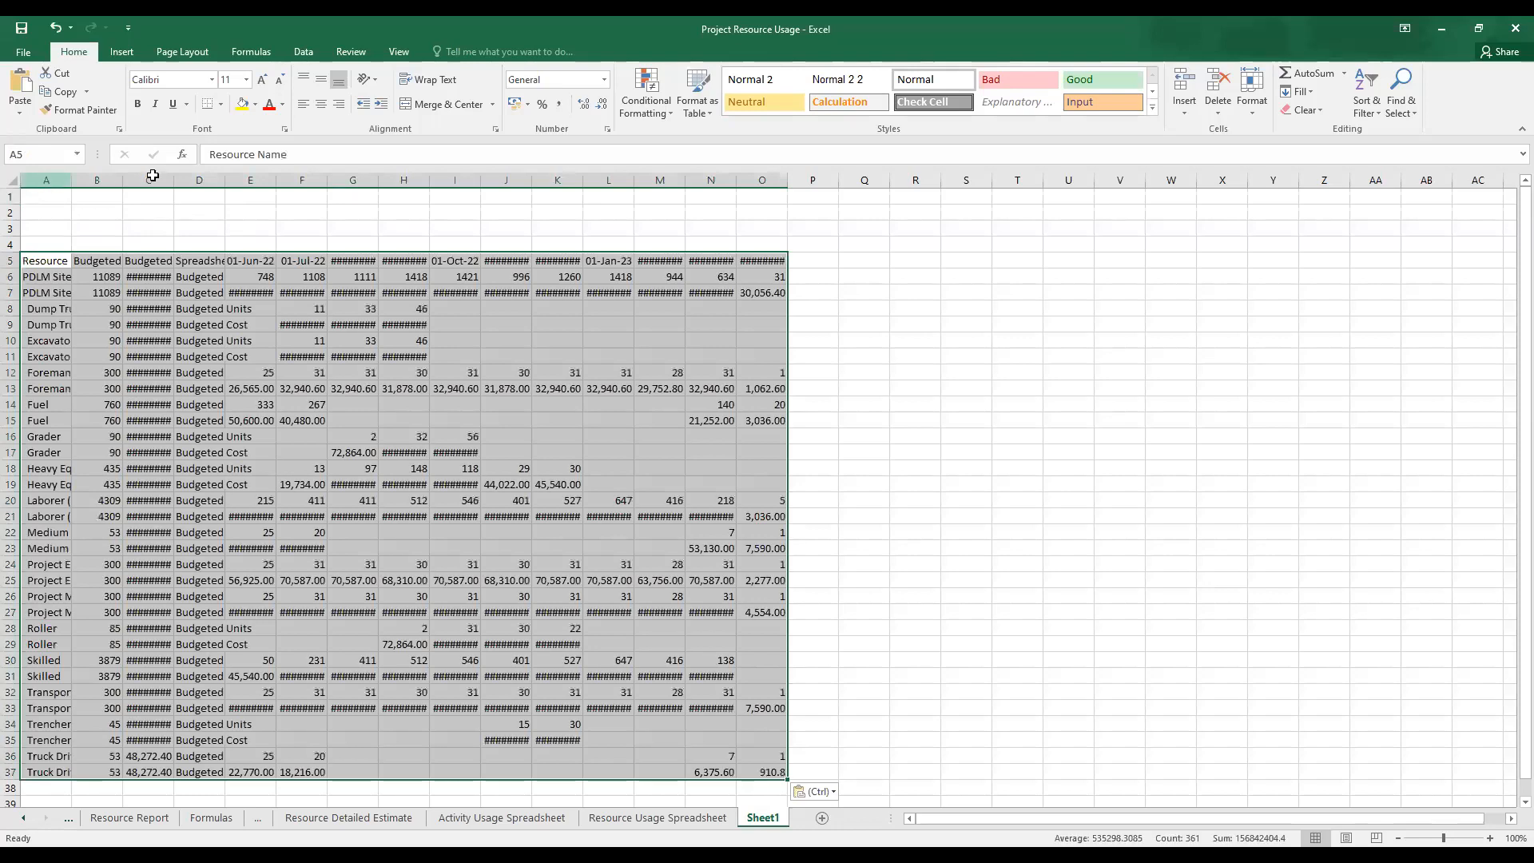
# - Autofit the widths of columns A through P to the pasted data
pyautogui.moveTo(46, 180); pyautogui.dragTo(795, 187)
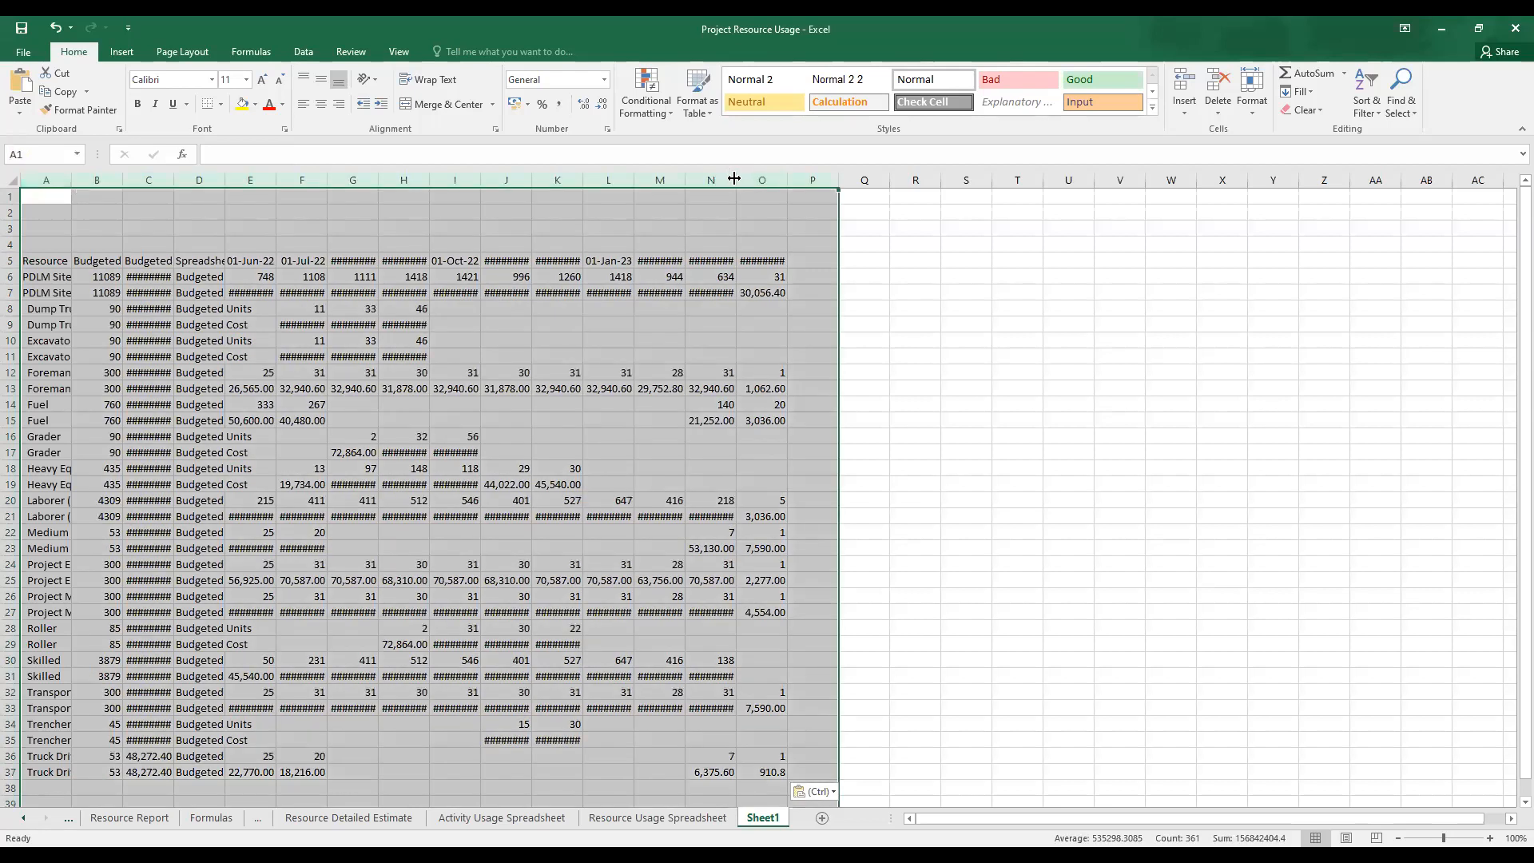
pyautogui.doubleClick(734, 178)
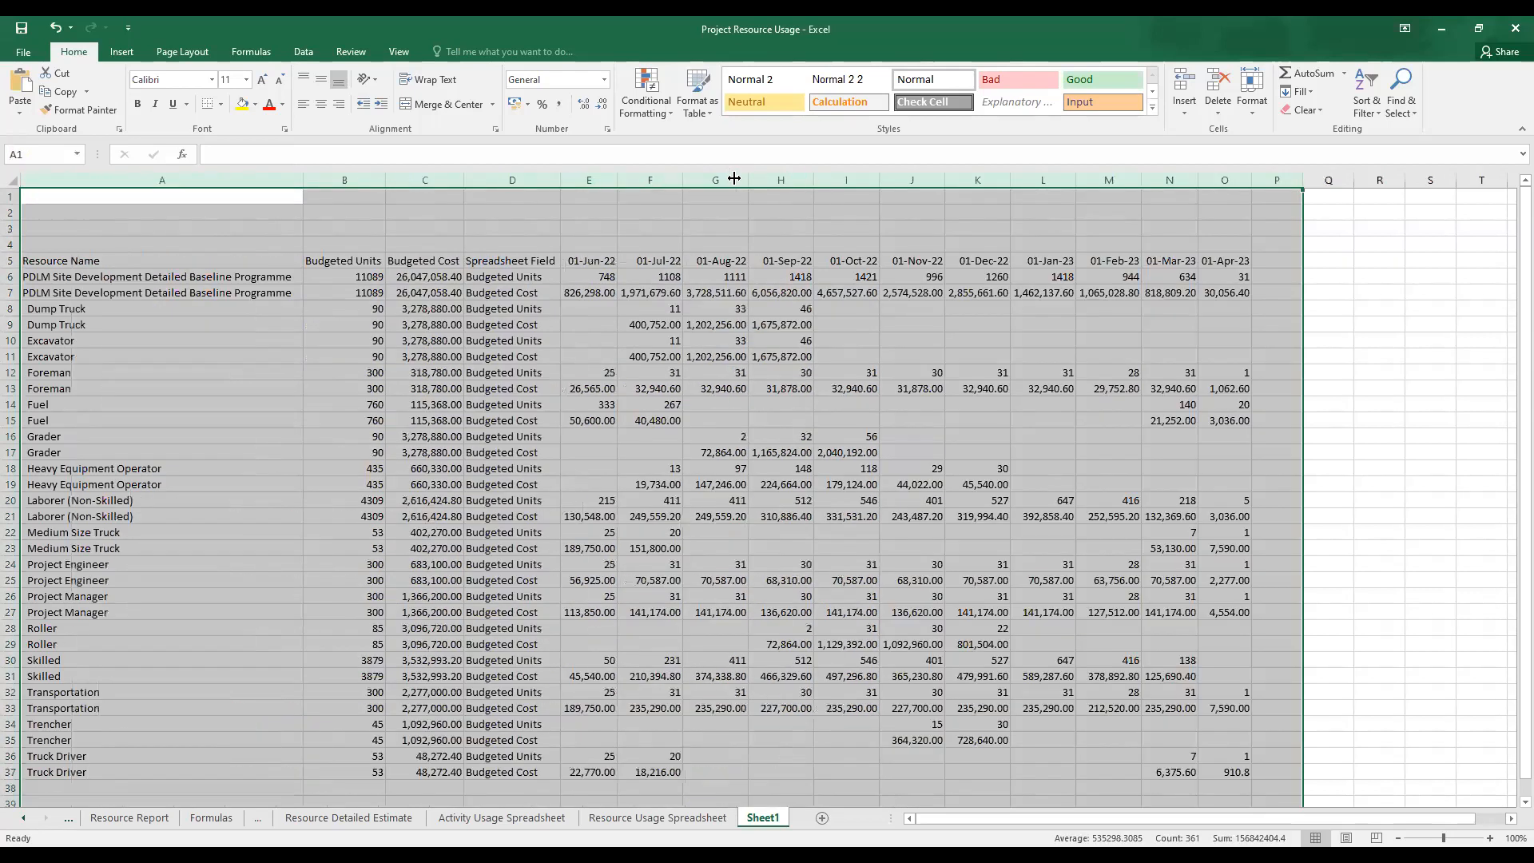
# - Center-align the contents of columns B through O
pyautogui.click(846, 292)
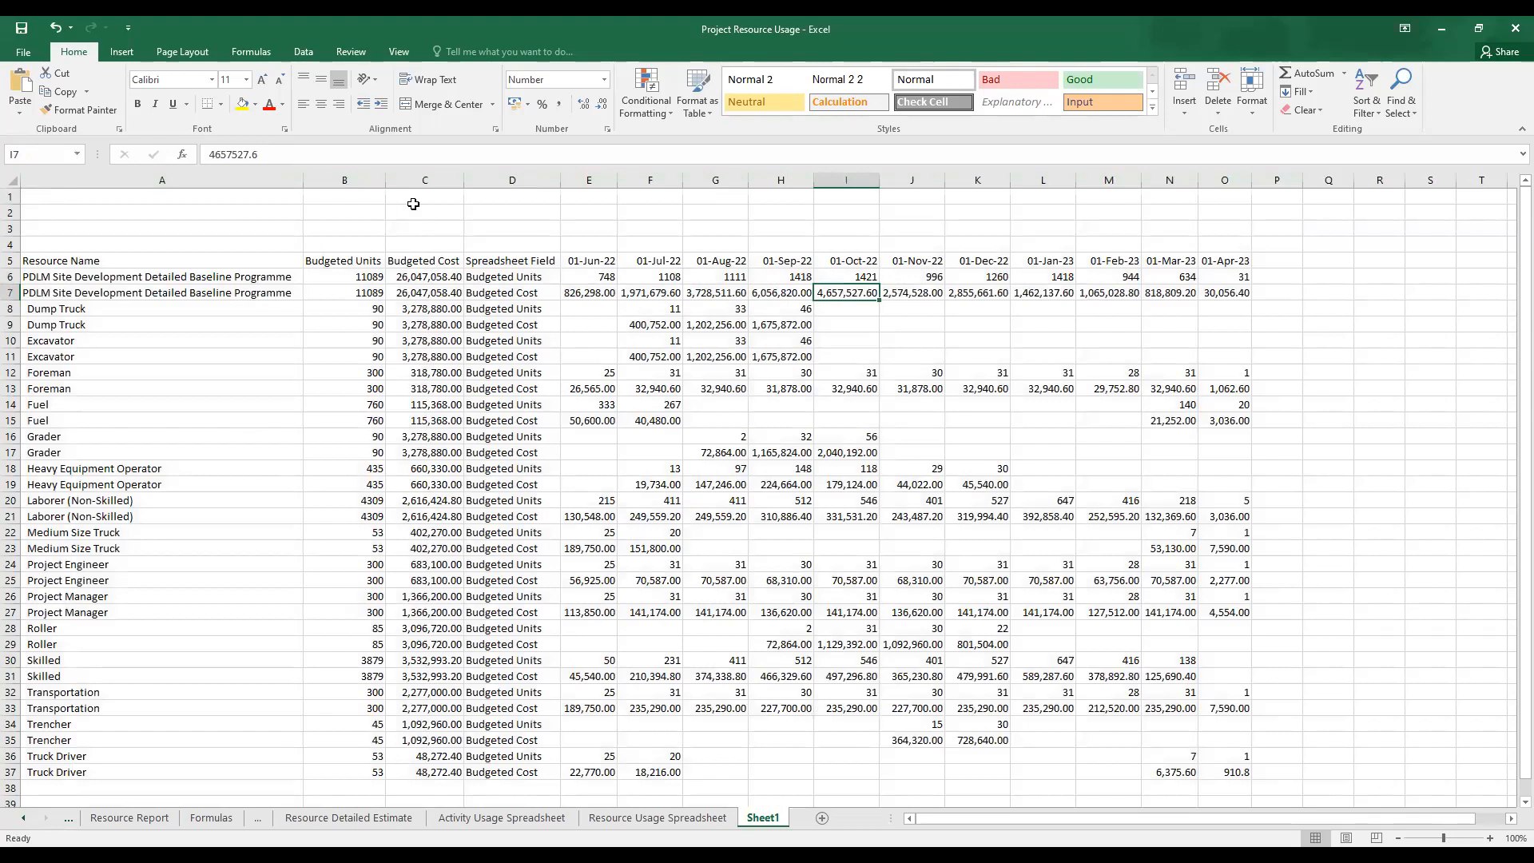
pyautogui.click(367, 180)
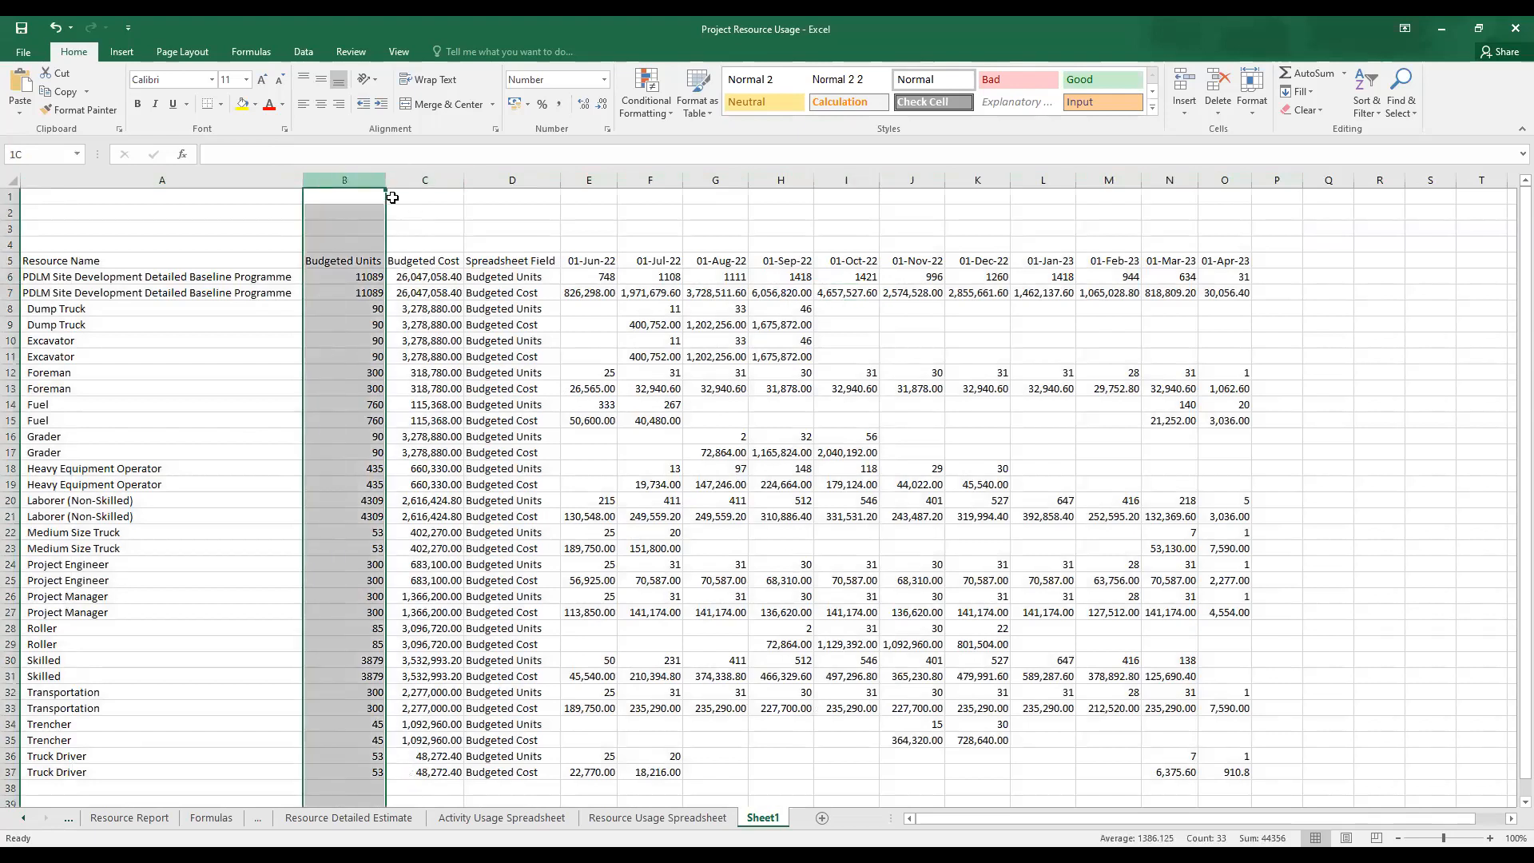
pyautogui.keyDown('shift'); pyautogui.click(1220, 181); pyautogui.keyUp('shift')
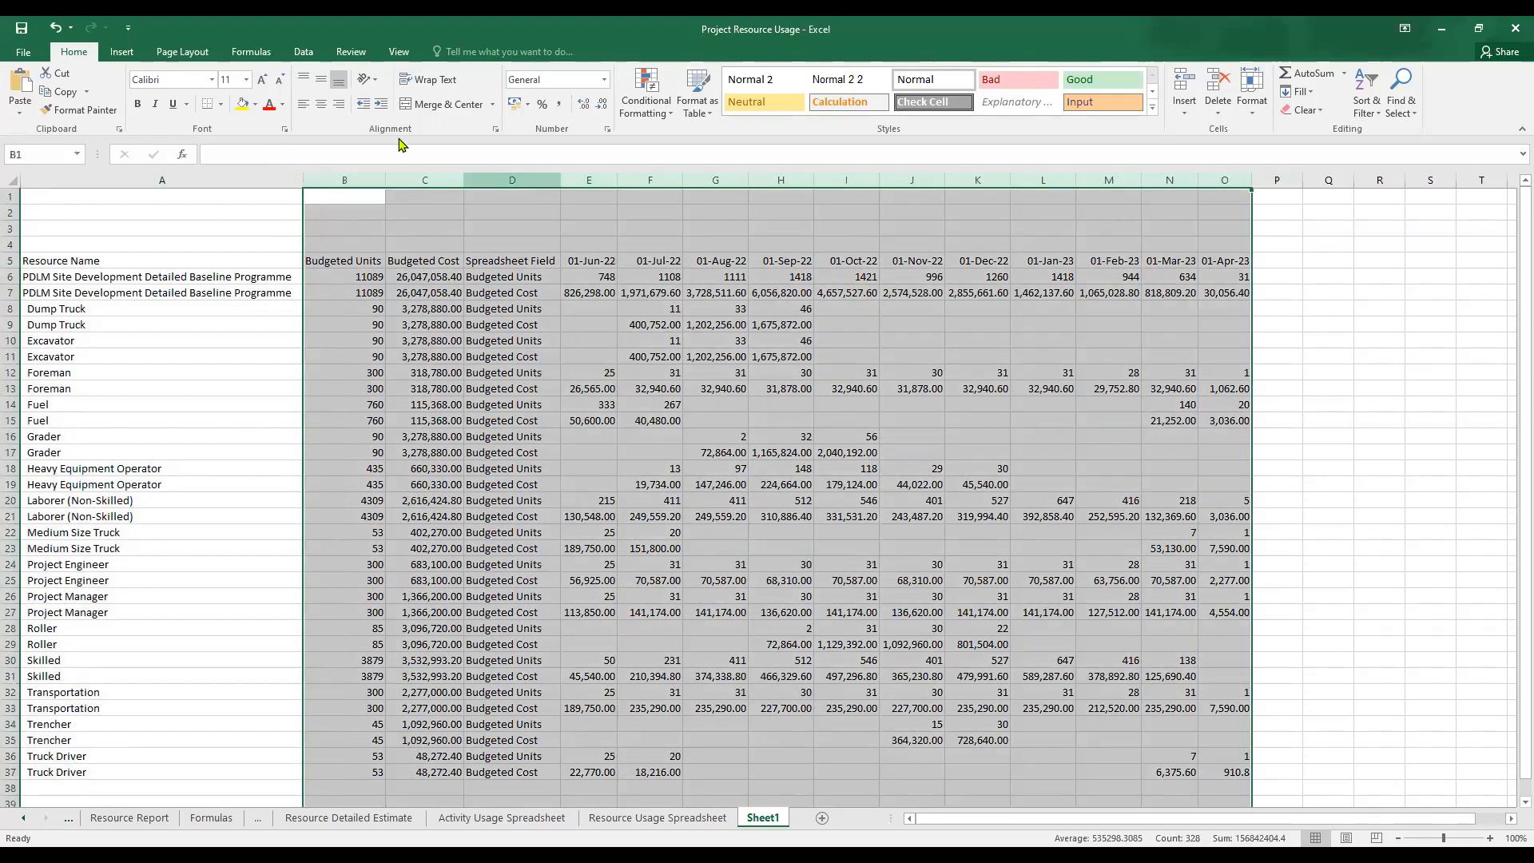
pyautogui.click(321, 104)
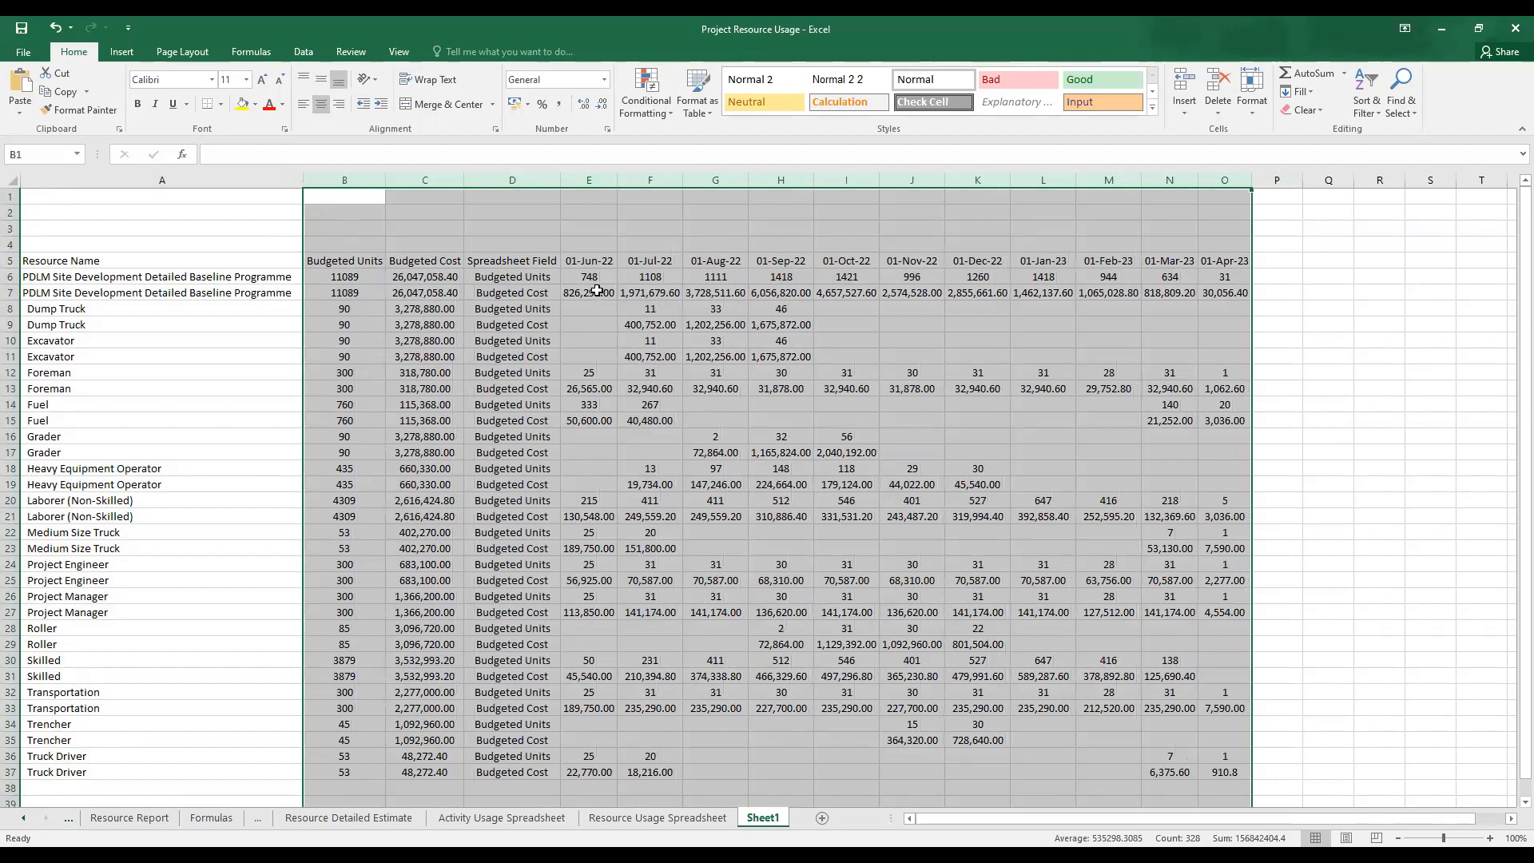
pyautogui.click(625, 323)
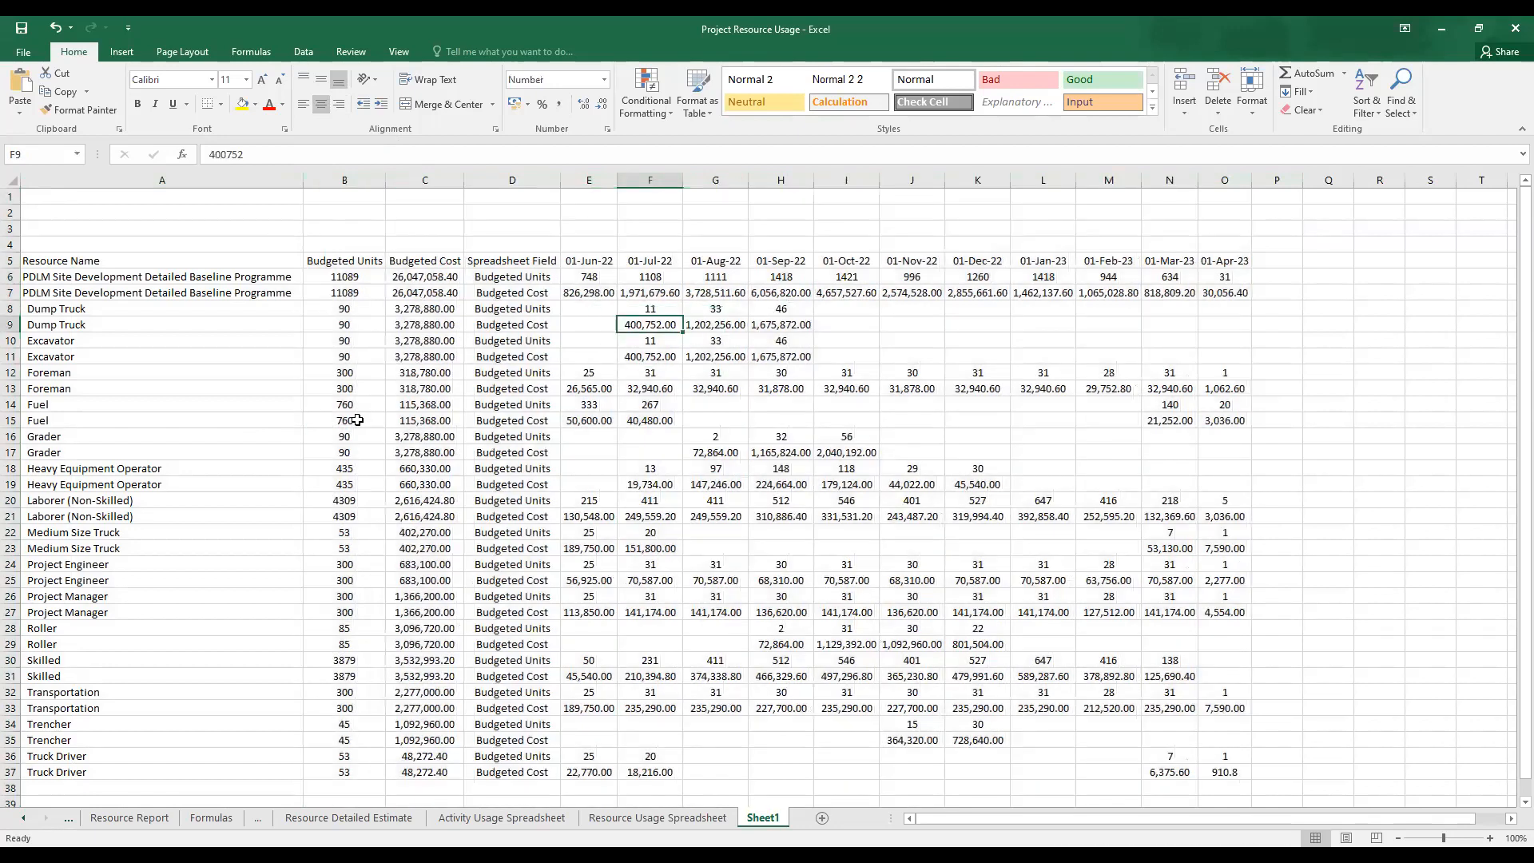
pyautogui.click(116, 262)
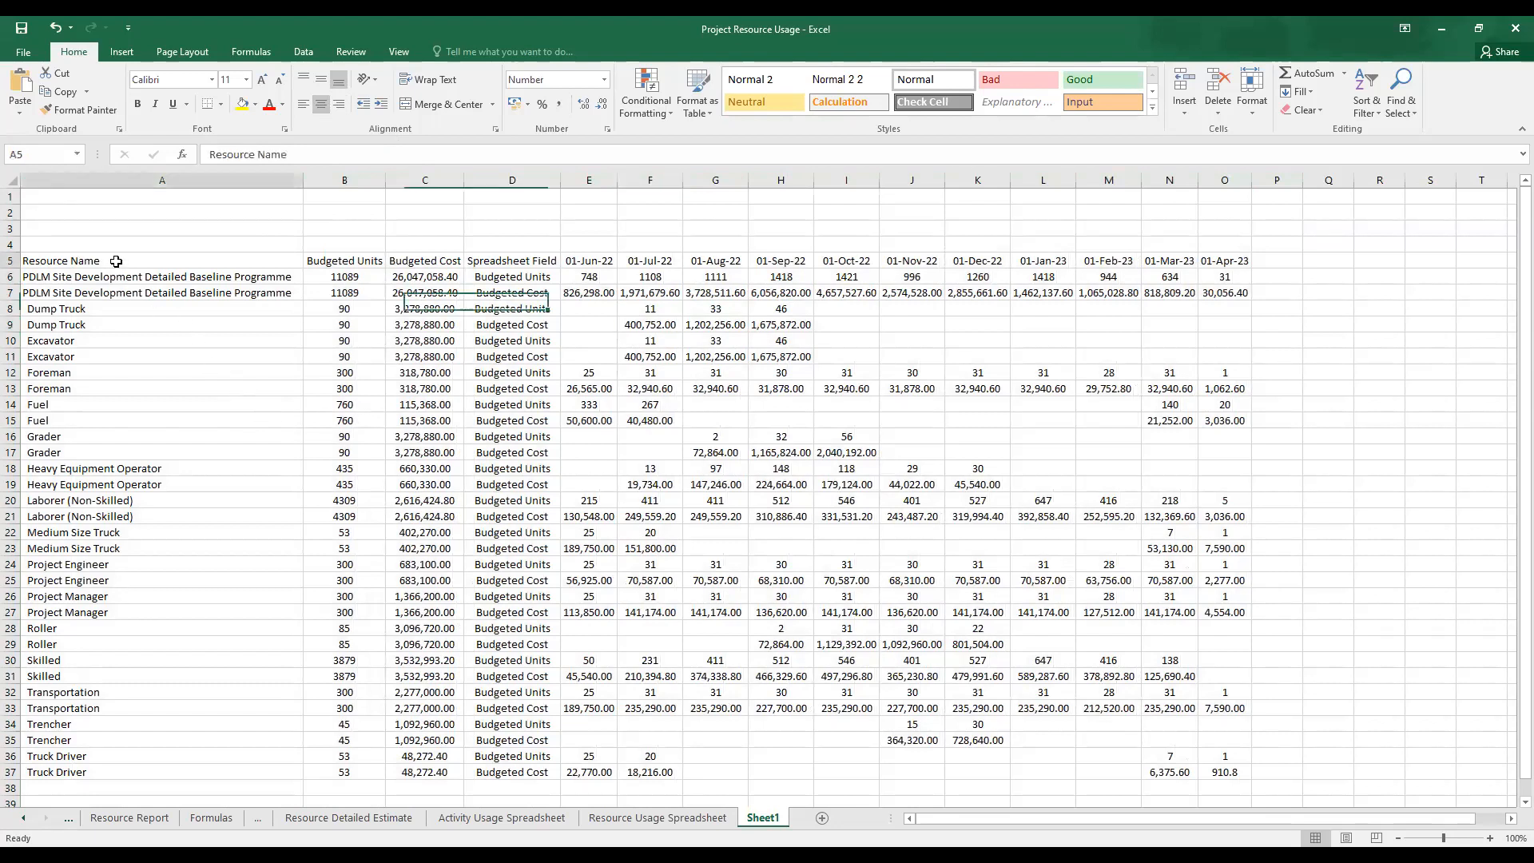
pyautogui.click(208, 198)
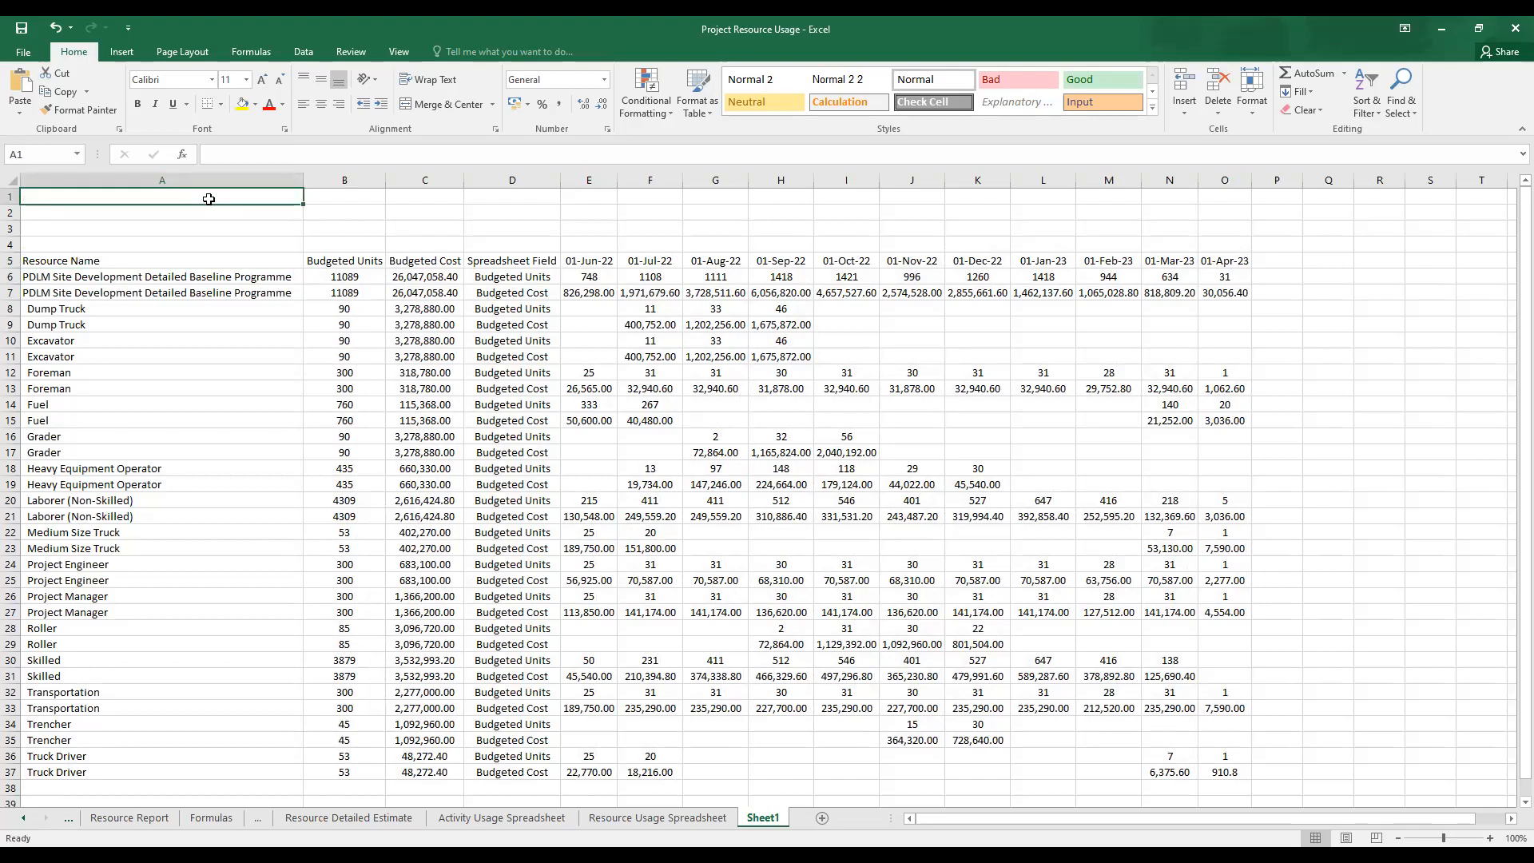
pyautogui.click(102, 261)
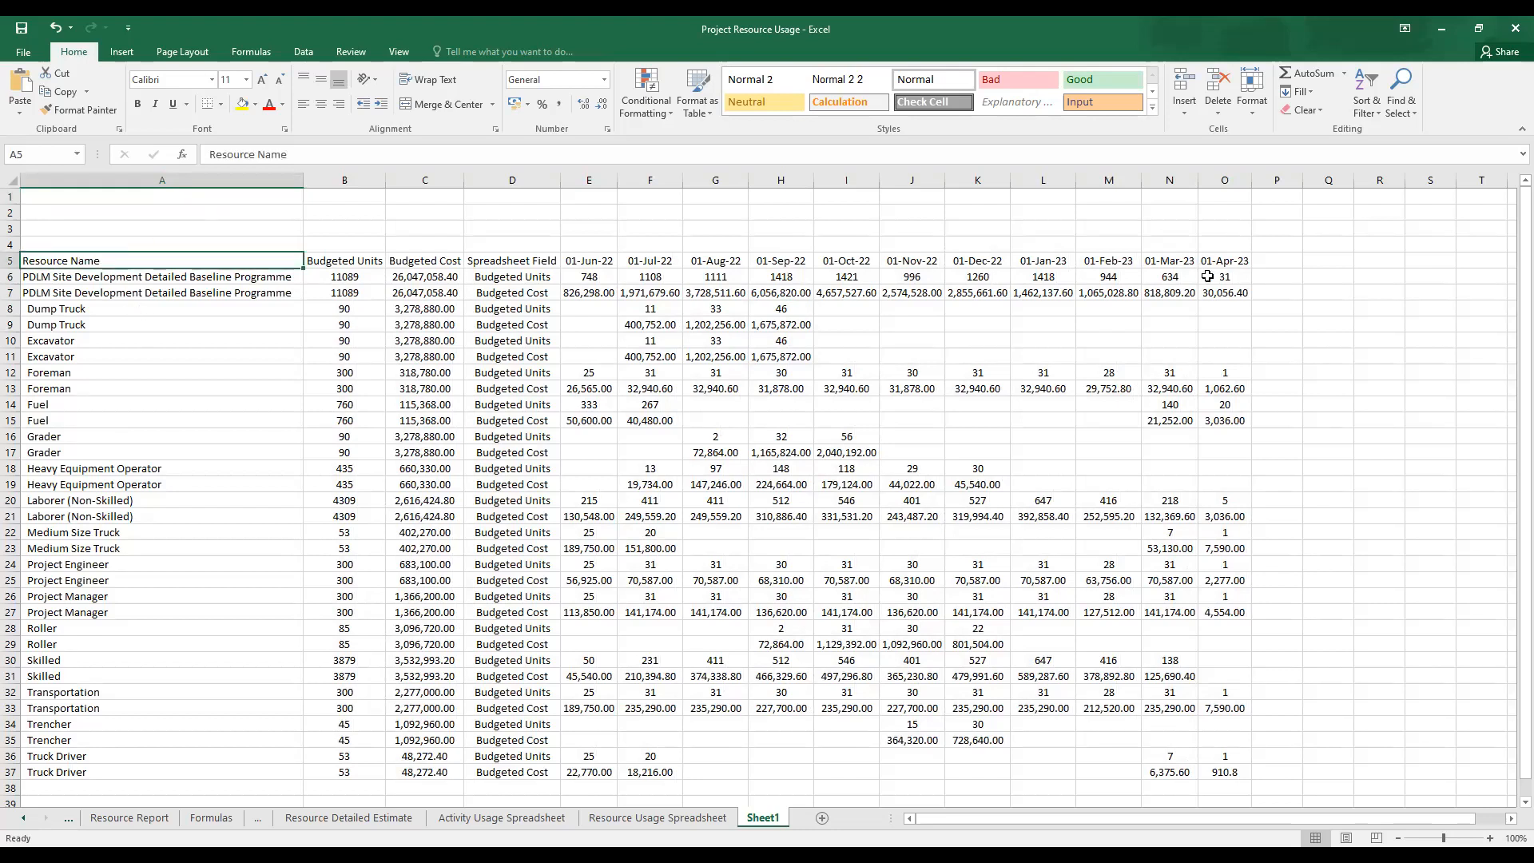
pyautogui.click(77, 309)
pyautogui.click(87, 325)
pyautogui.click(91, 309)
pyautogui.click(89, 323)
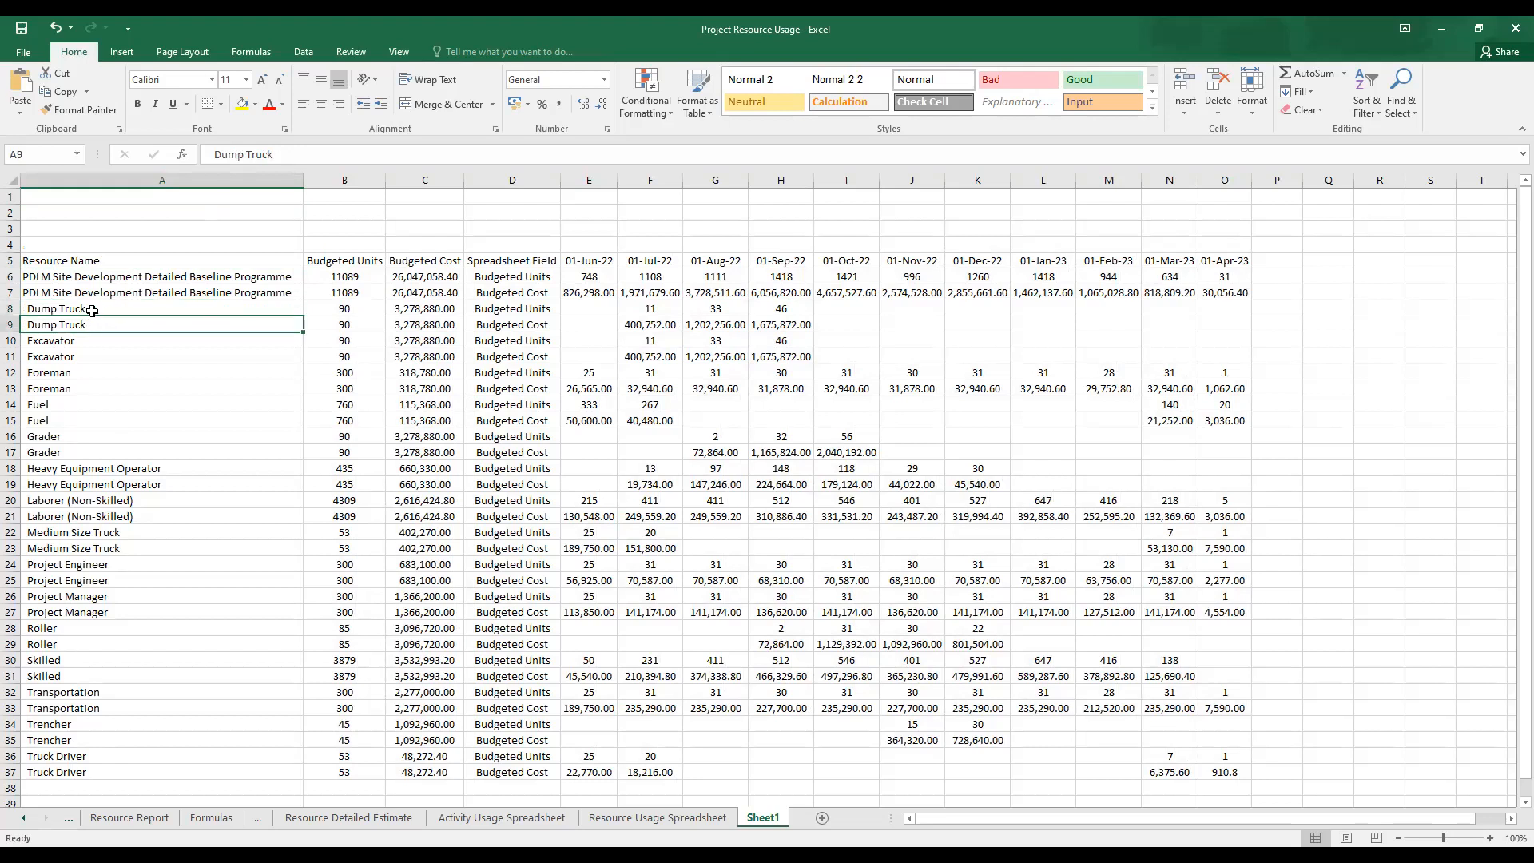
pyautogui.click(93, 309)
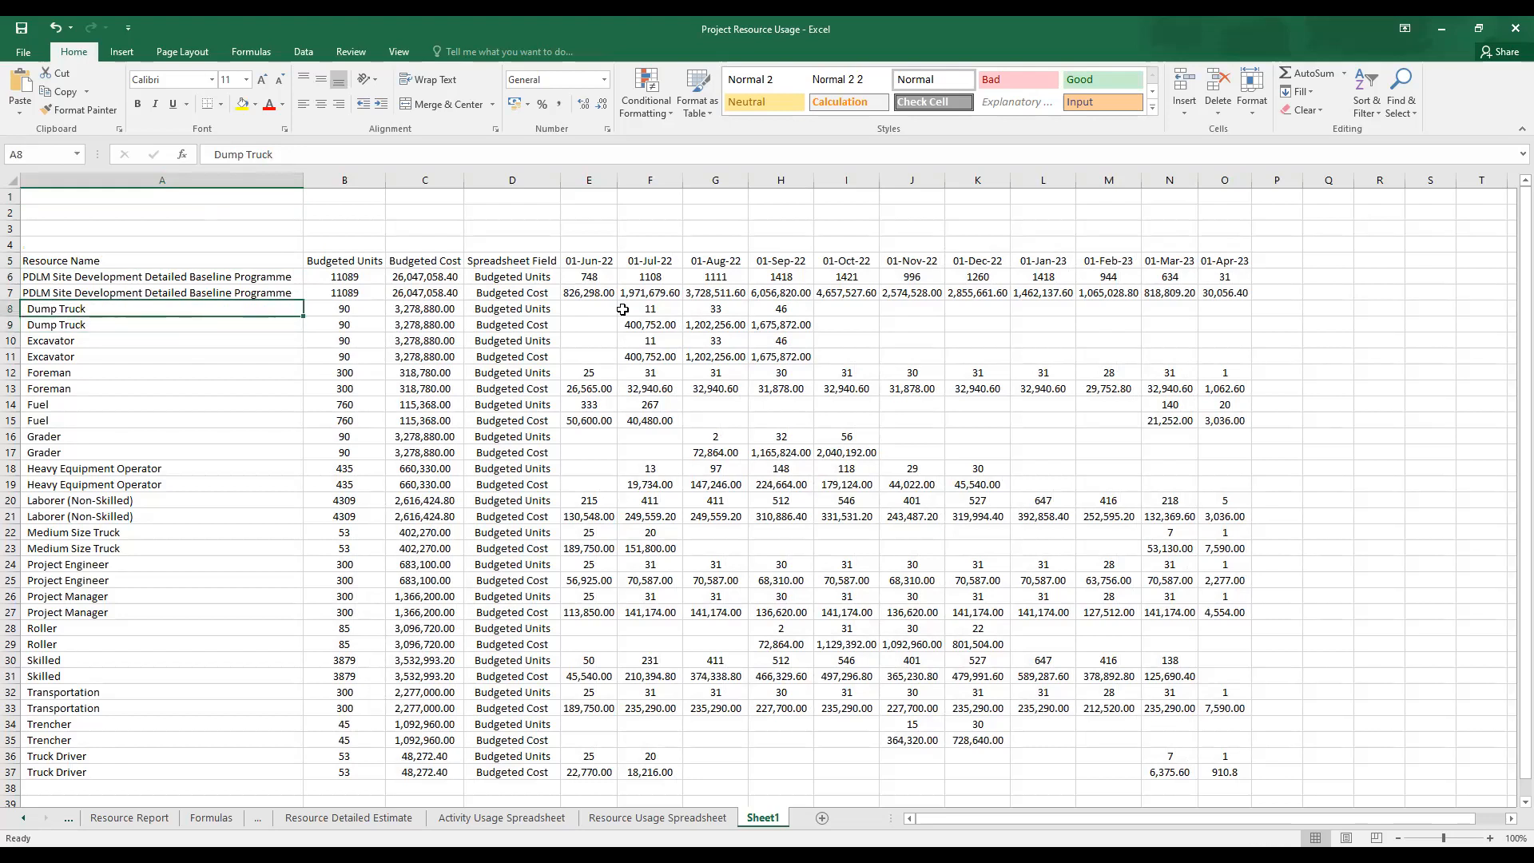
pyautogui.click(105, 330)
pyautogui.click(611, 312)
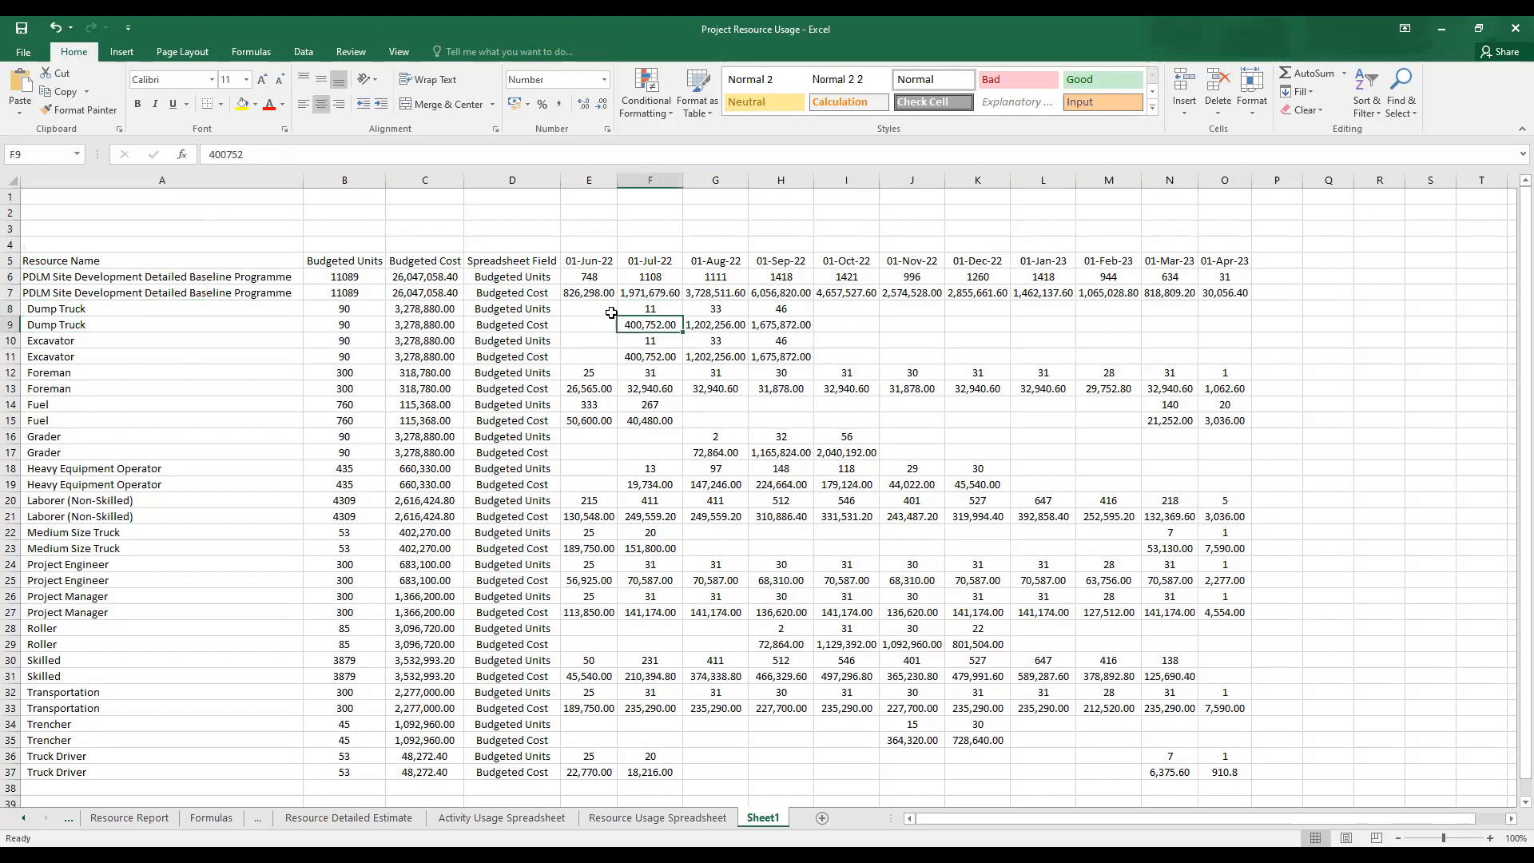
pyautogui.click(83, 307)
pyautogui.moveTo(82, 307); pyautogui.dragTo(96, 318)
pyautogui.click(94, 313)
pyautogui.click(97, 326)
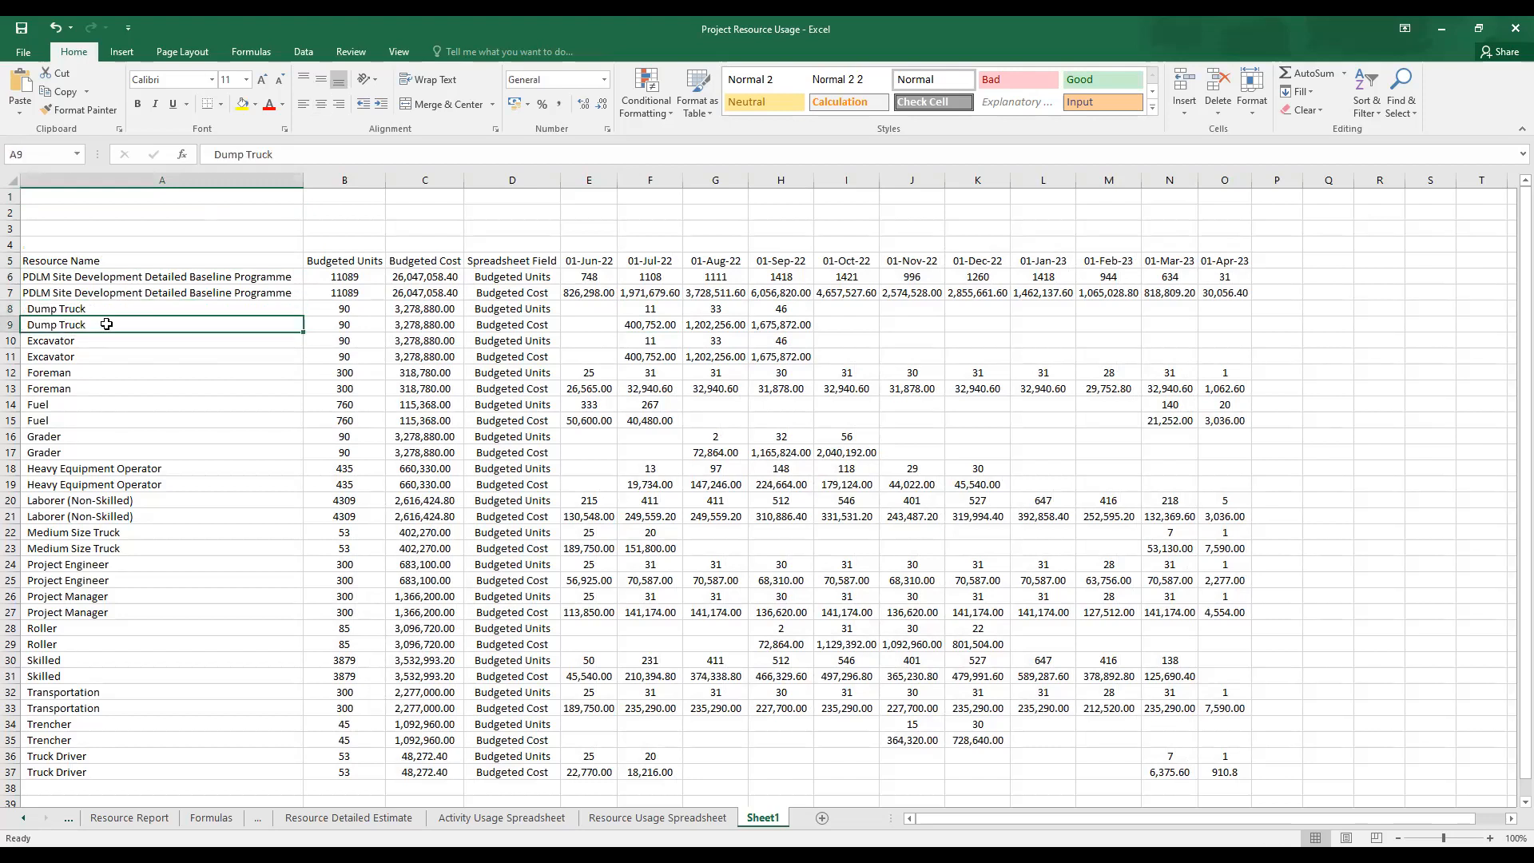
pyautogui.click(112, 311)
pyautogui.click(99, 326)
pyautogui.moveTo(116, 305); pyautogui.dragTo(119, 322)
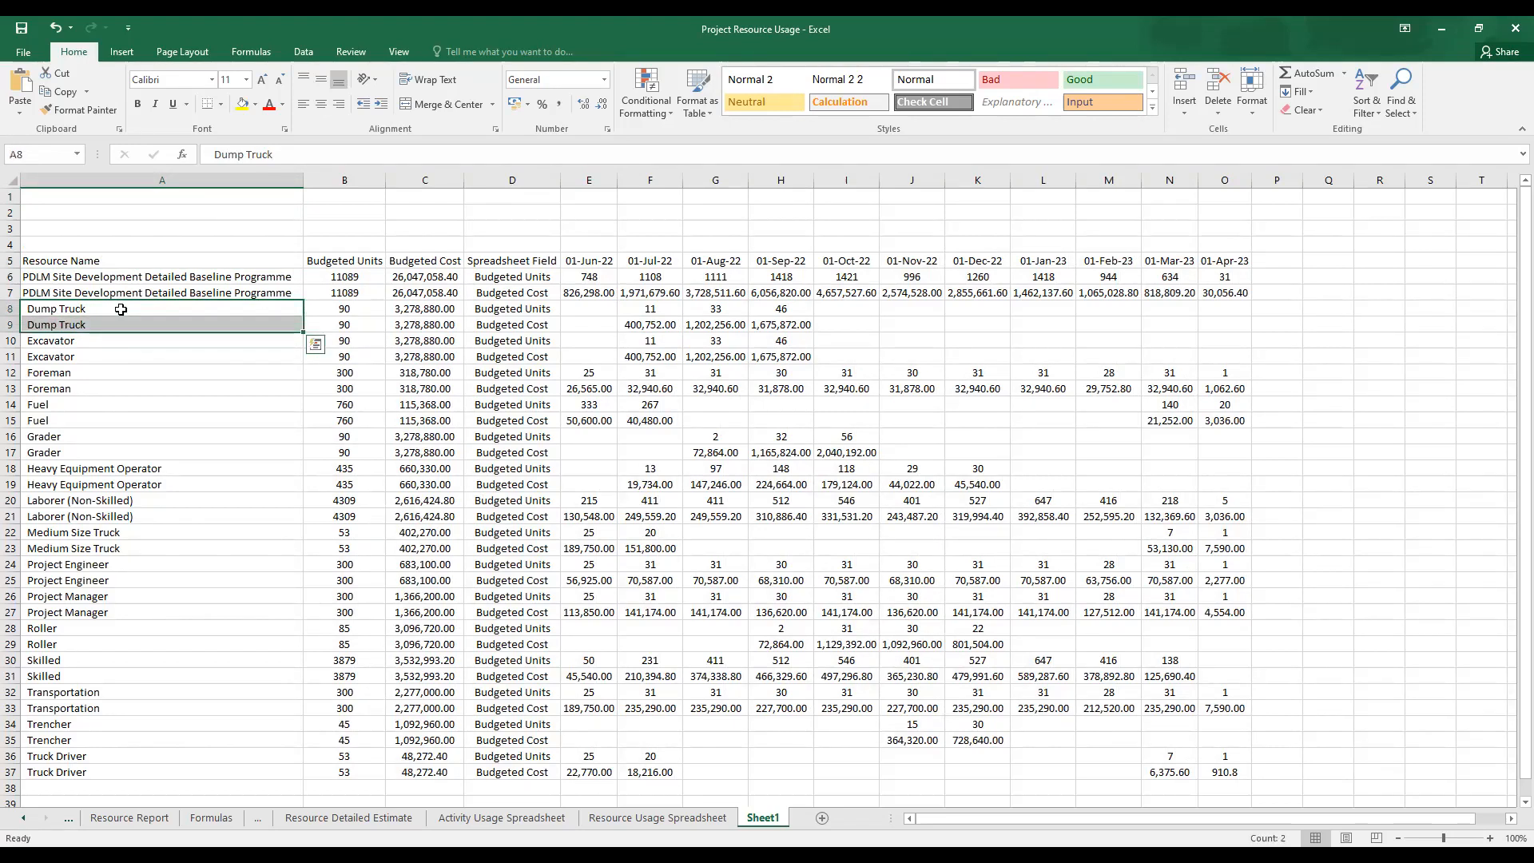
pyautogui.click(90, 313)
pyautogui.moveTo(90, 313); pyautogui.dragTo(153, 326)
pyautogui.hotkey('shift', 'Up')
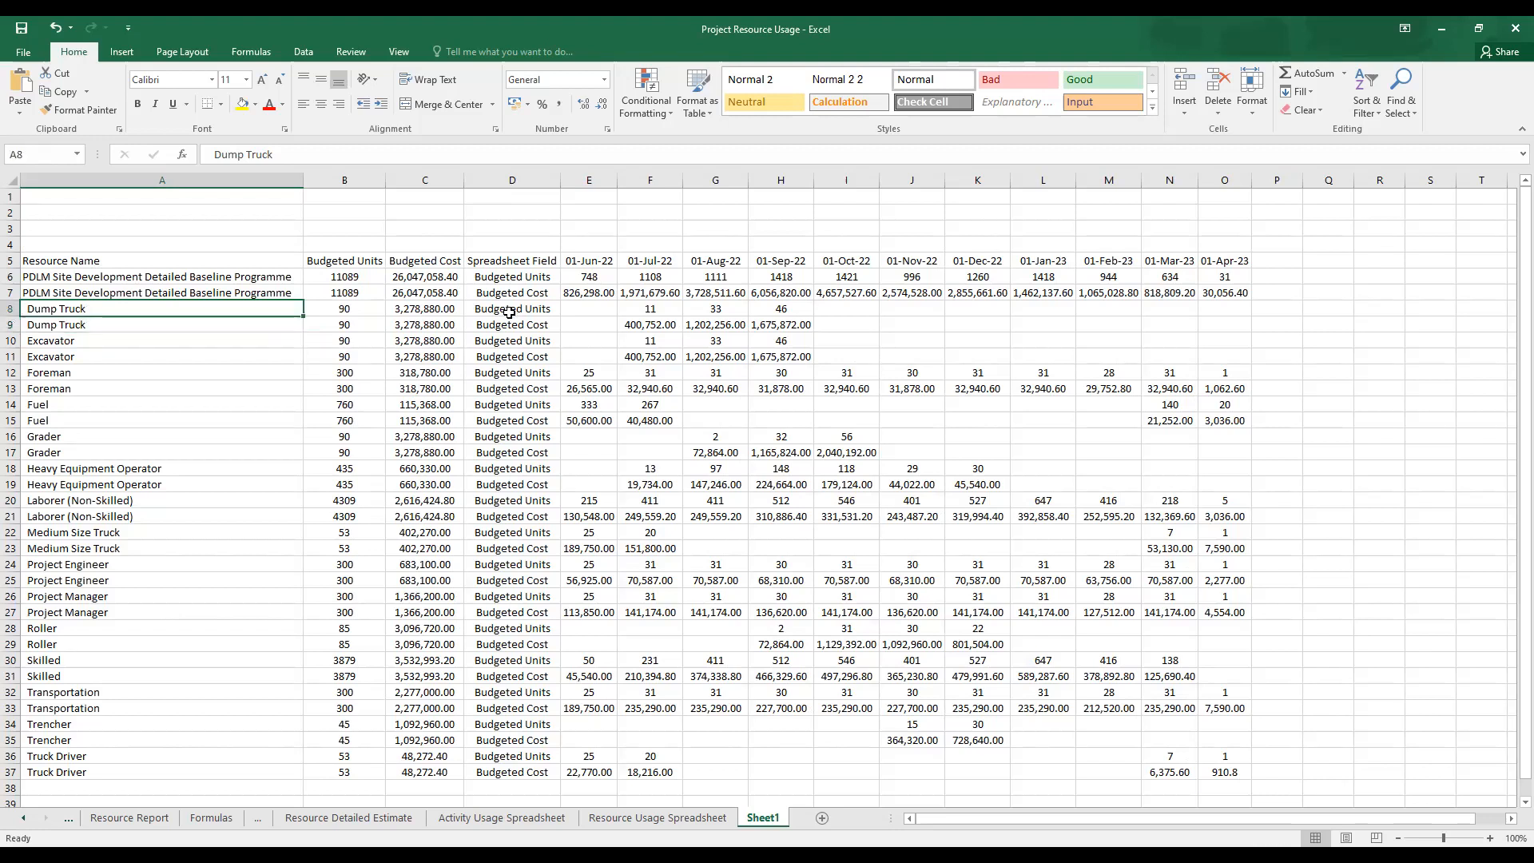
pyautogui.click(619, 311)
pyautogui.press('Down')
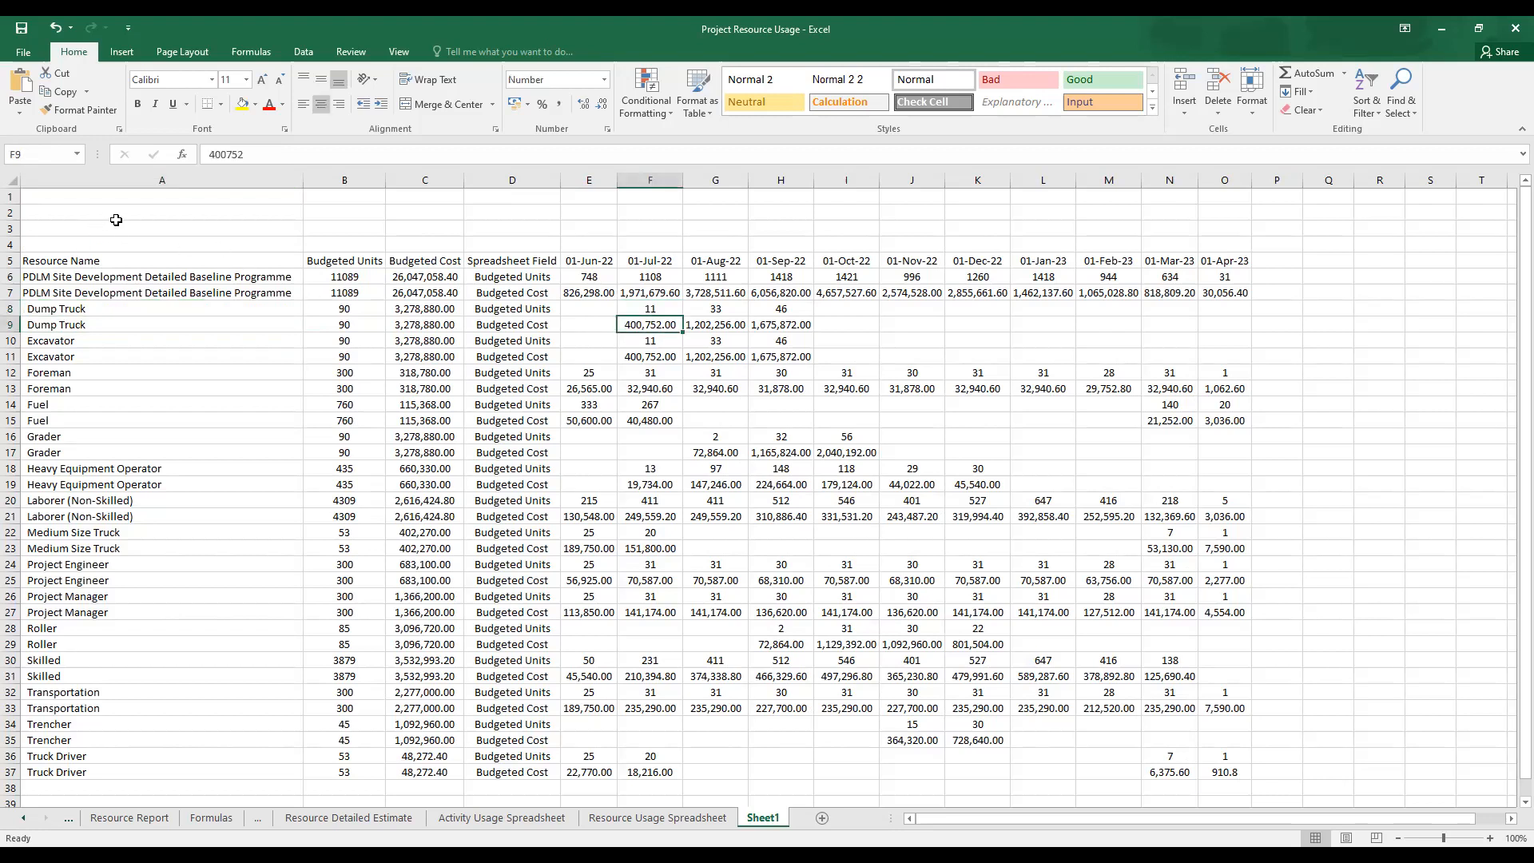
# - Enter the title PDLM SITE DEVELOPMENT in cell A1
pyautogui.click(143, 204)
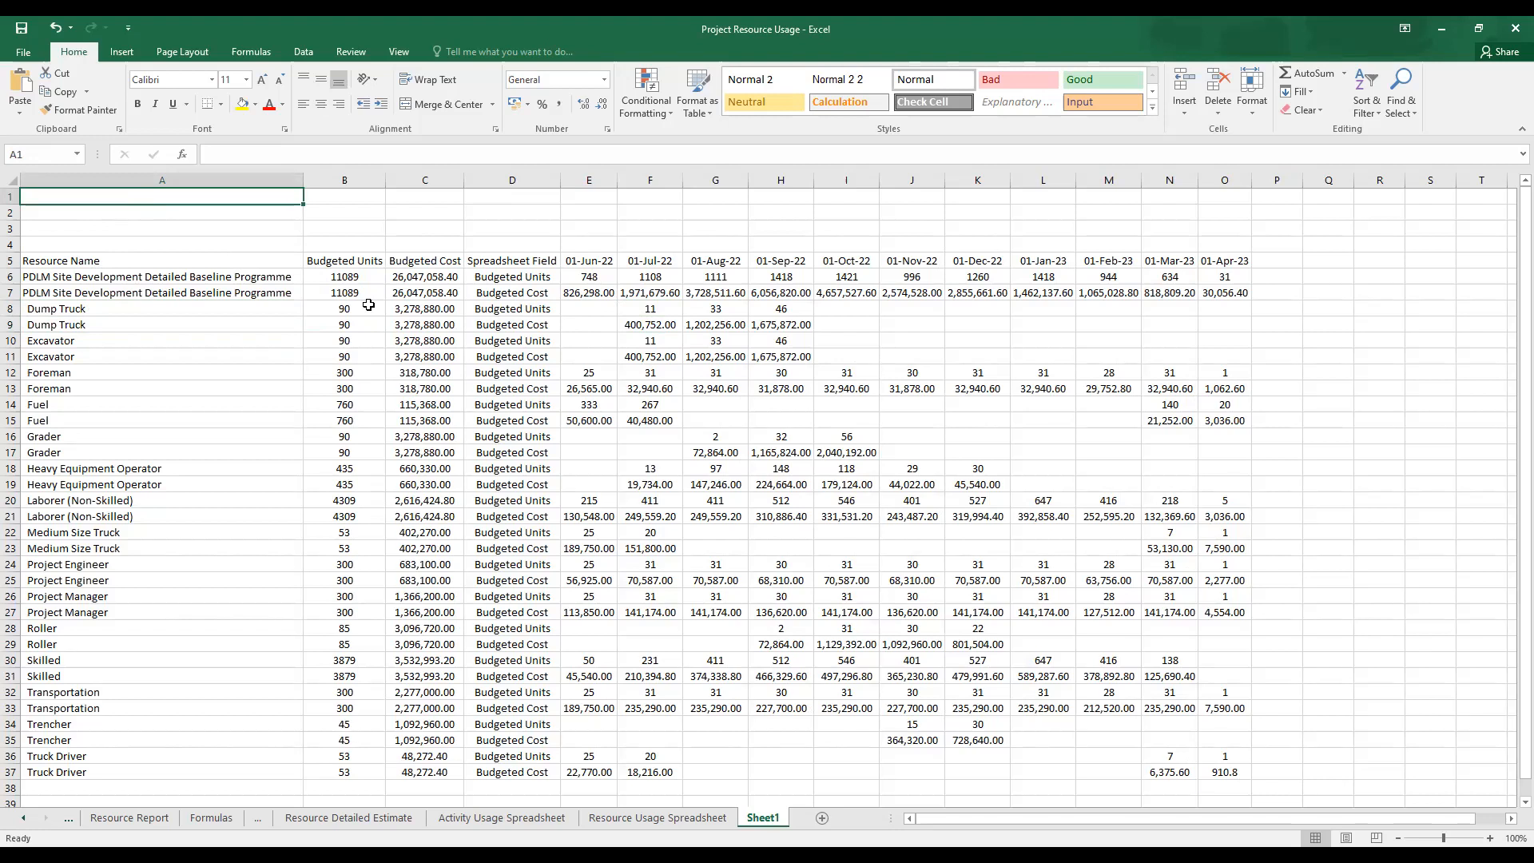
pyautogui.write('PDLM SITE DEVELOPMENT')
pyautogui.press('Return')
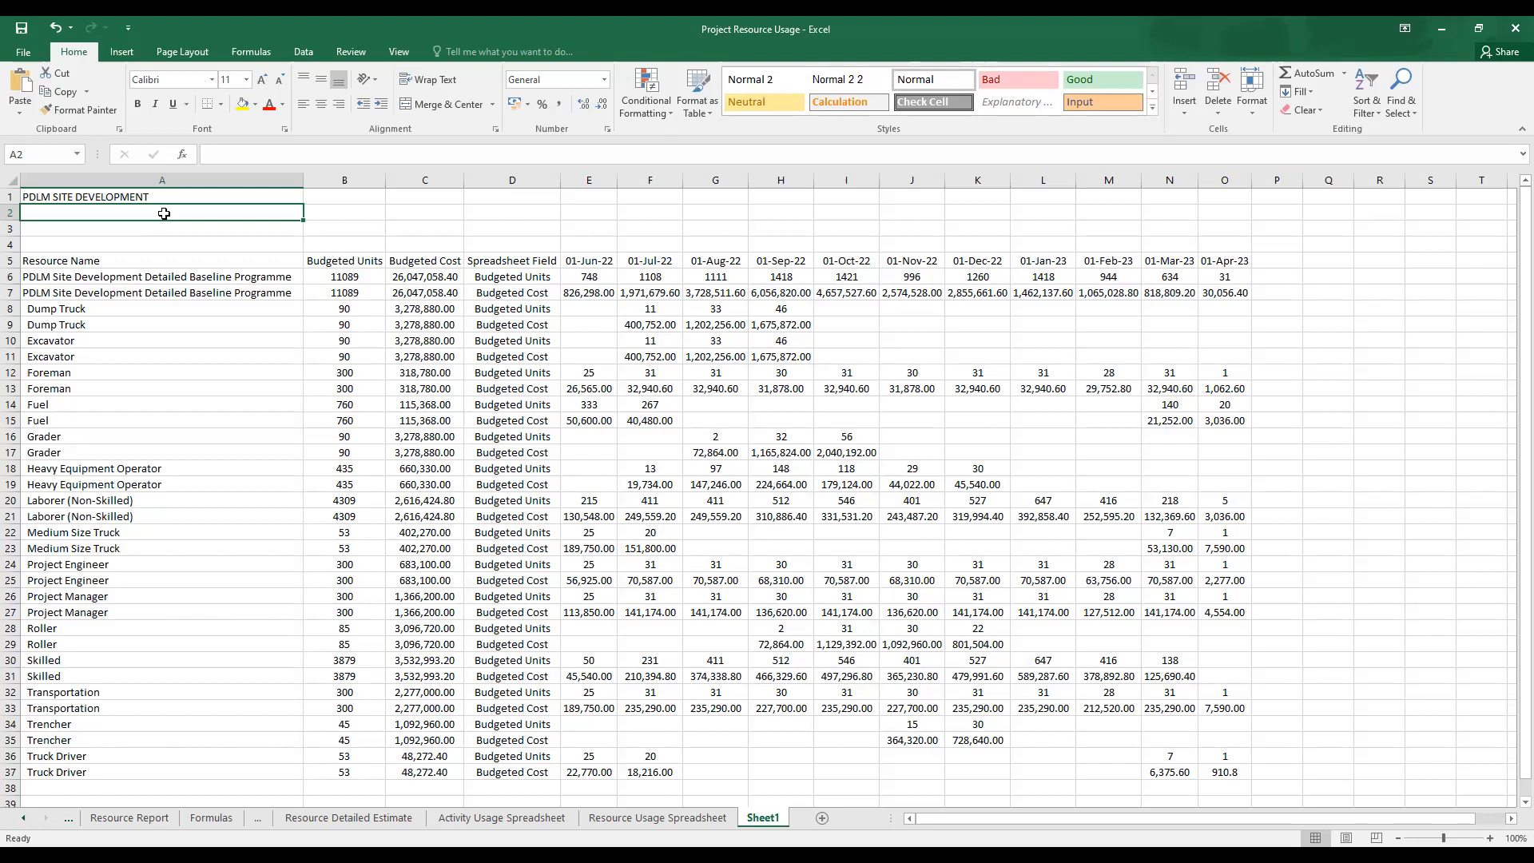
# - Enter the subtitle RESOURCE USAGE EXCEL SPREADSHEET in cell A2
pyautogui.doubleClick(164, 213)
pyautogui.write('RESOURCE')
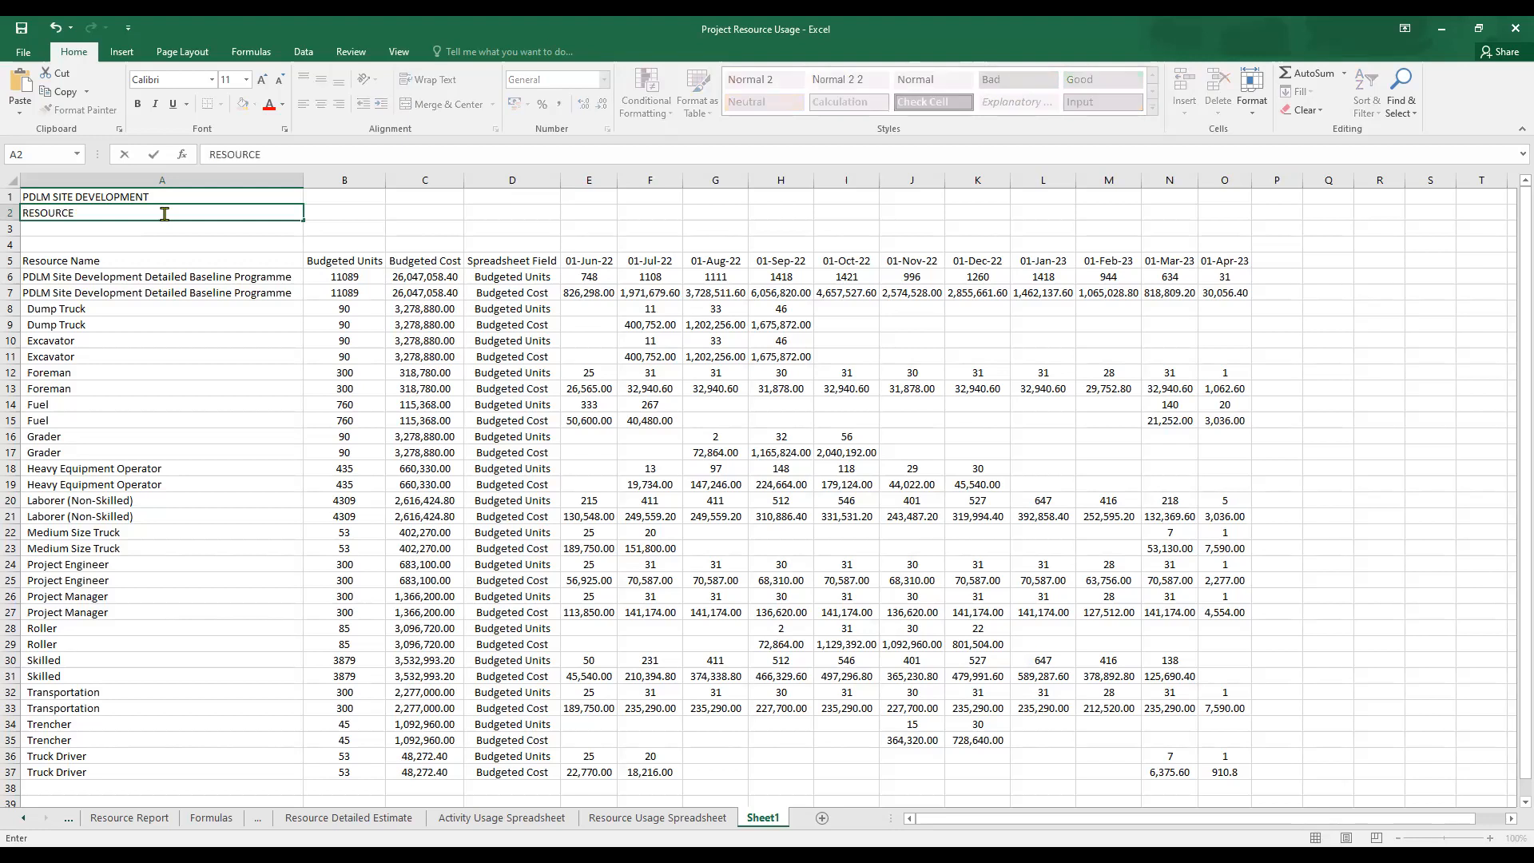
pyautogui.write(' USAGE')
pyautogui.write('EXCEL SPERADSHEET')
pyautogui.click(280, 335)
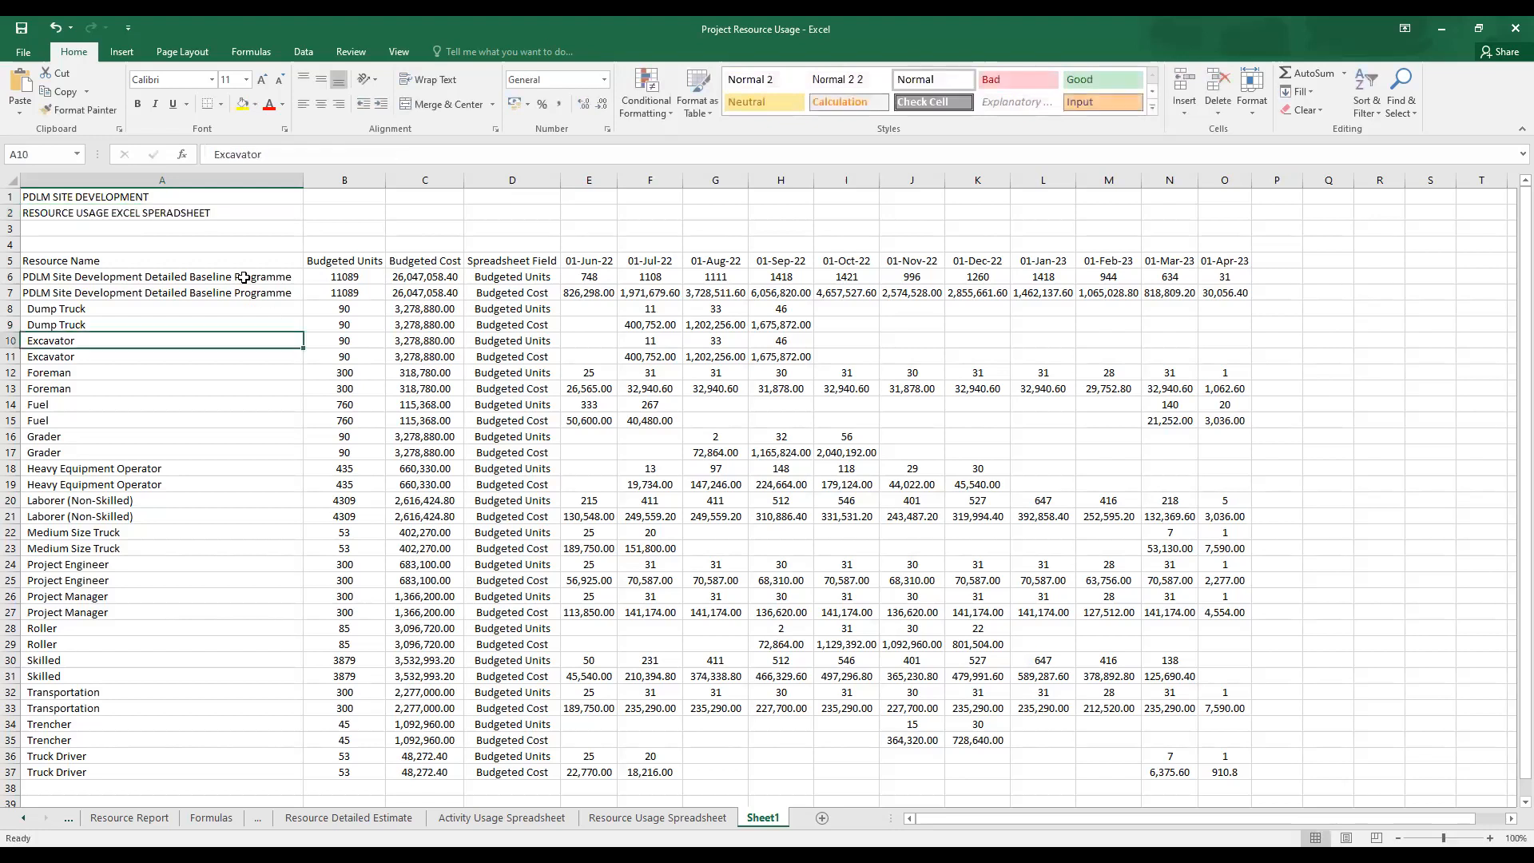
pyautogui.click(179, 227)
pyautogui.click(176, 213)
pyautogui.click(156, 197)
pyautogui.click(147, 212)
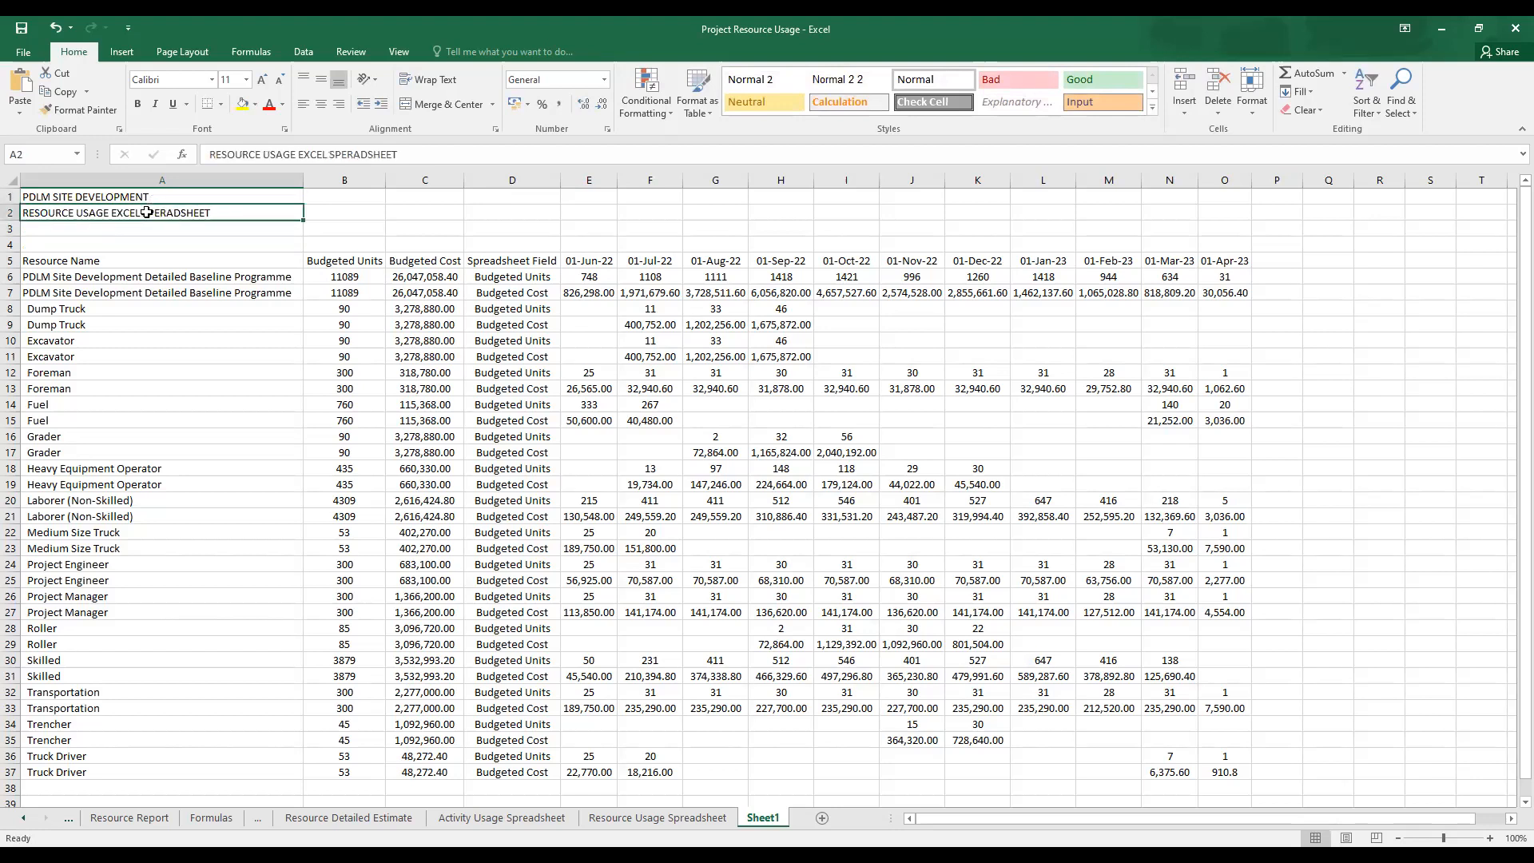
pyautogui.click(174, 233)
pyautogui.click(171, 210)
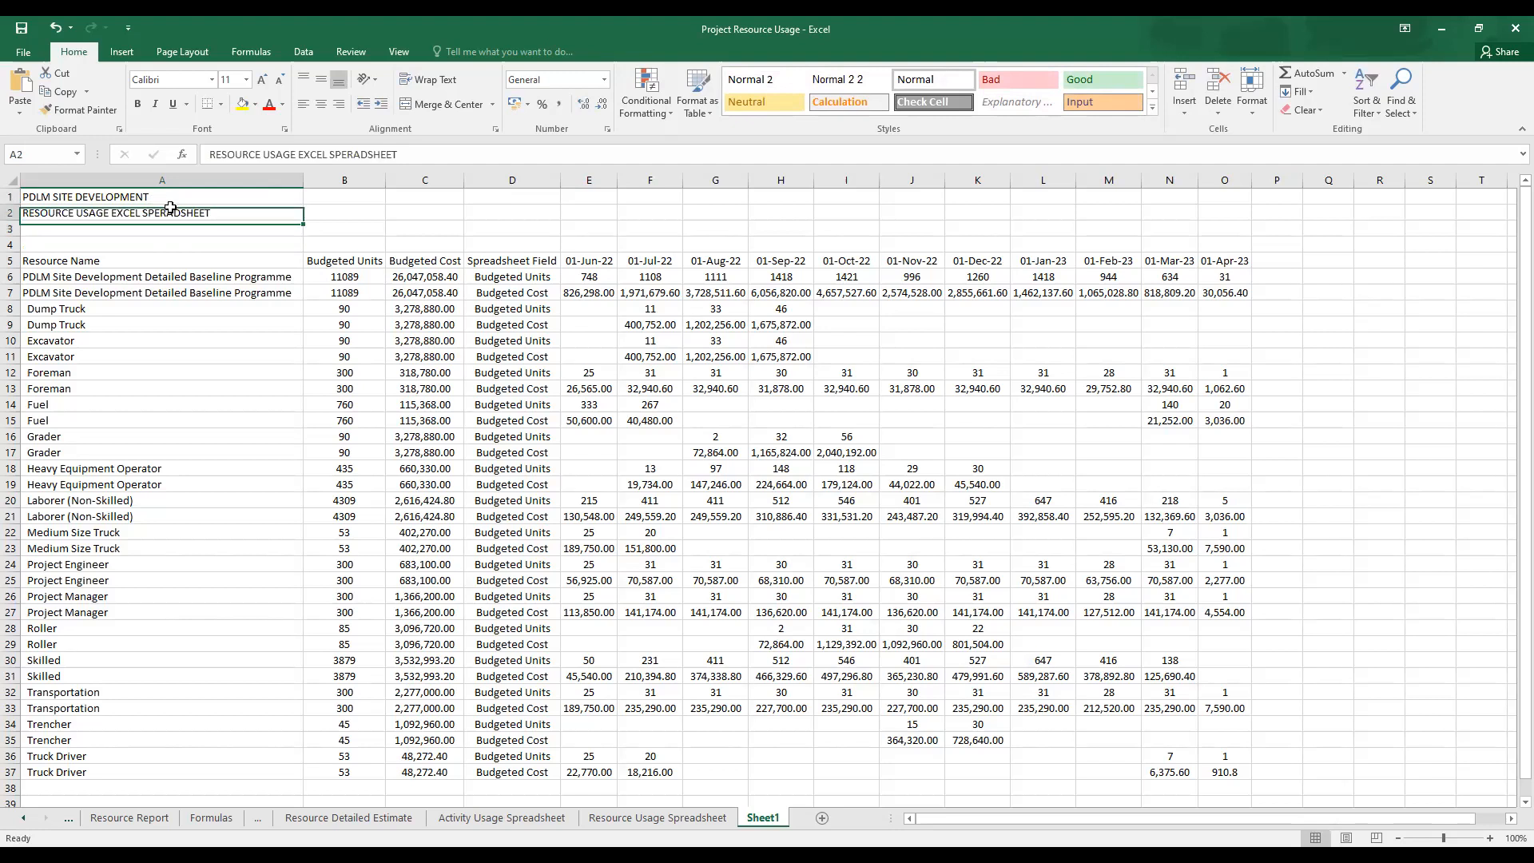
pyautogui.click(164, 198)
pyautogui.click(170, 212)
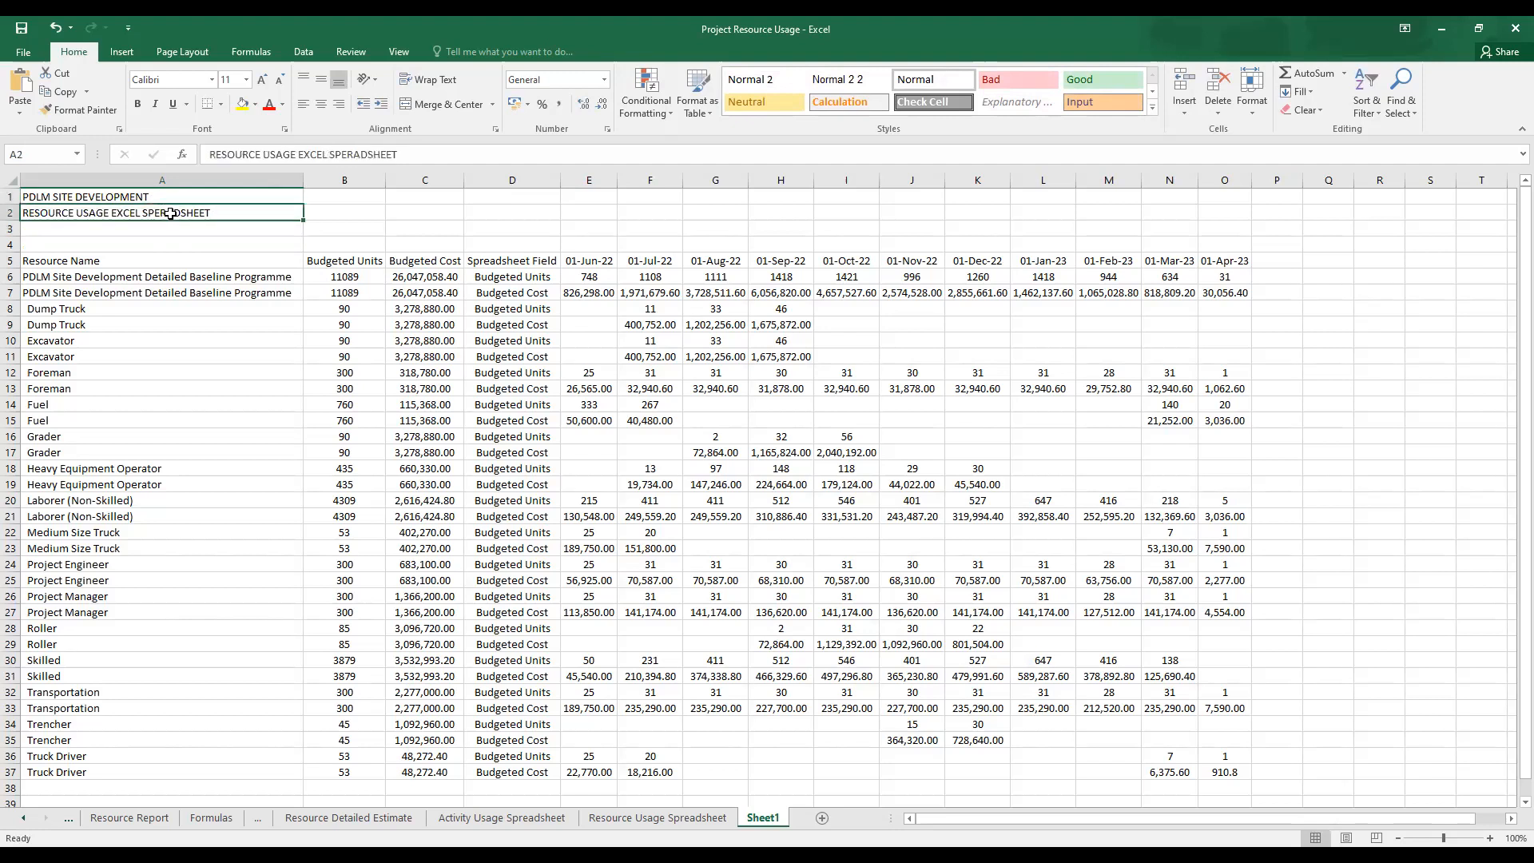
pyautogui.click(160, 198)
pyautogui.click(162, 213)
pyautogui.click(139, 196)
pyautogui.click(147, 212)
pyautogui.click(150, 197)
pyautogui.click(151, 212)
pyautogui.click(151, 195)
pyautogui.click(137, 212)
pyautogui.doubleClick(175, 211)
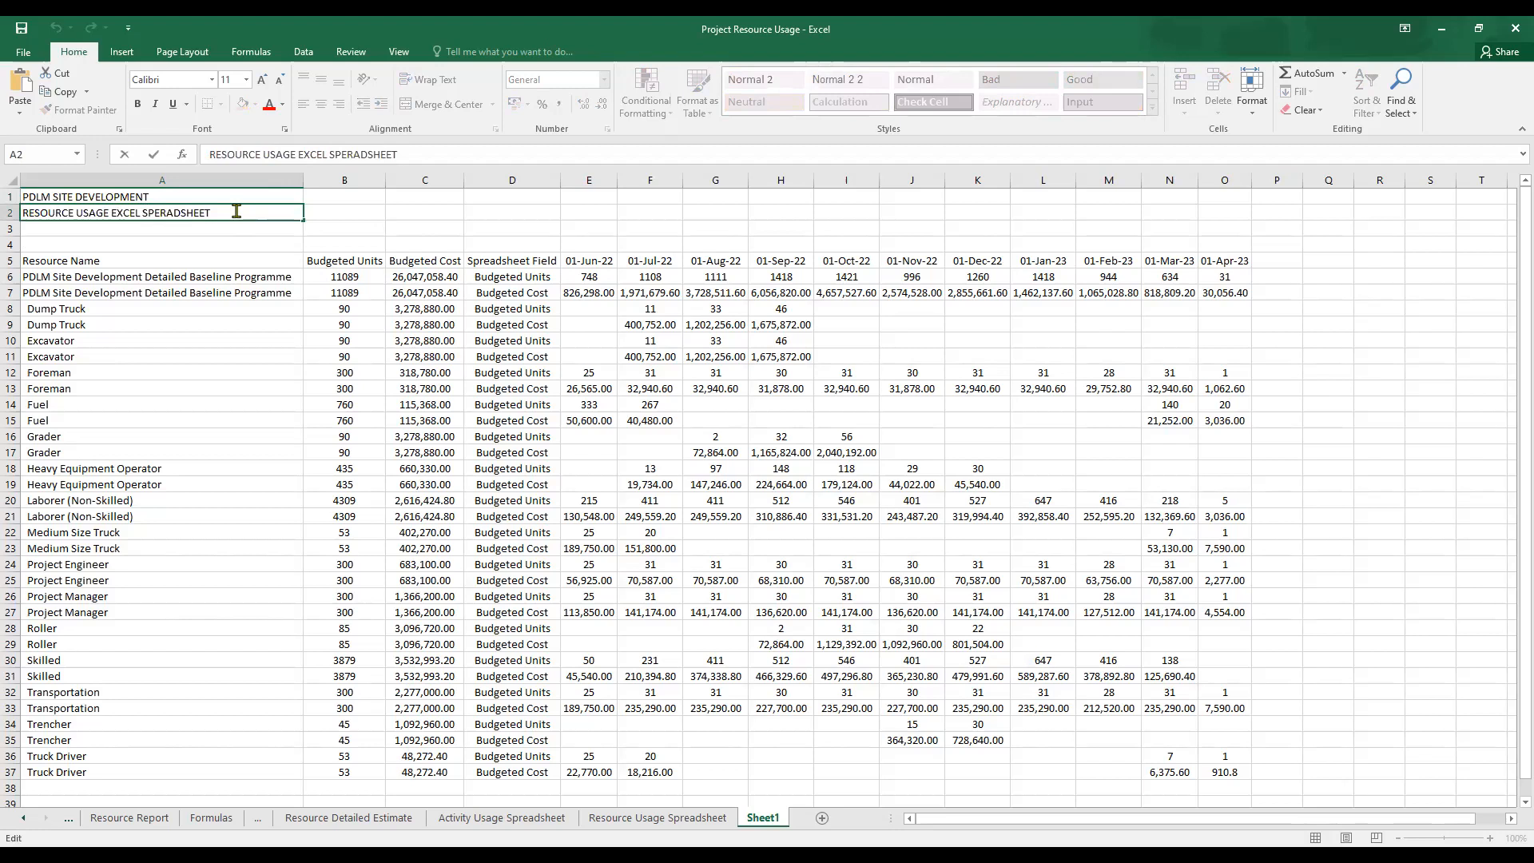
pyautogui.click(235, 295)
# - Enter Data Date: 1 June in cell A3
pyautogui.click(161, 227)
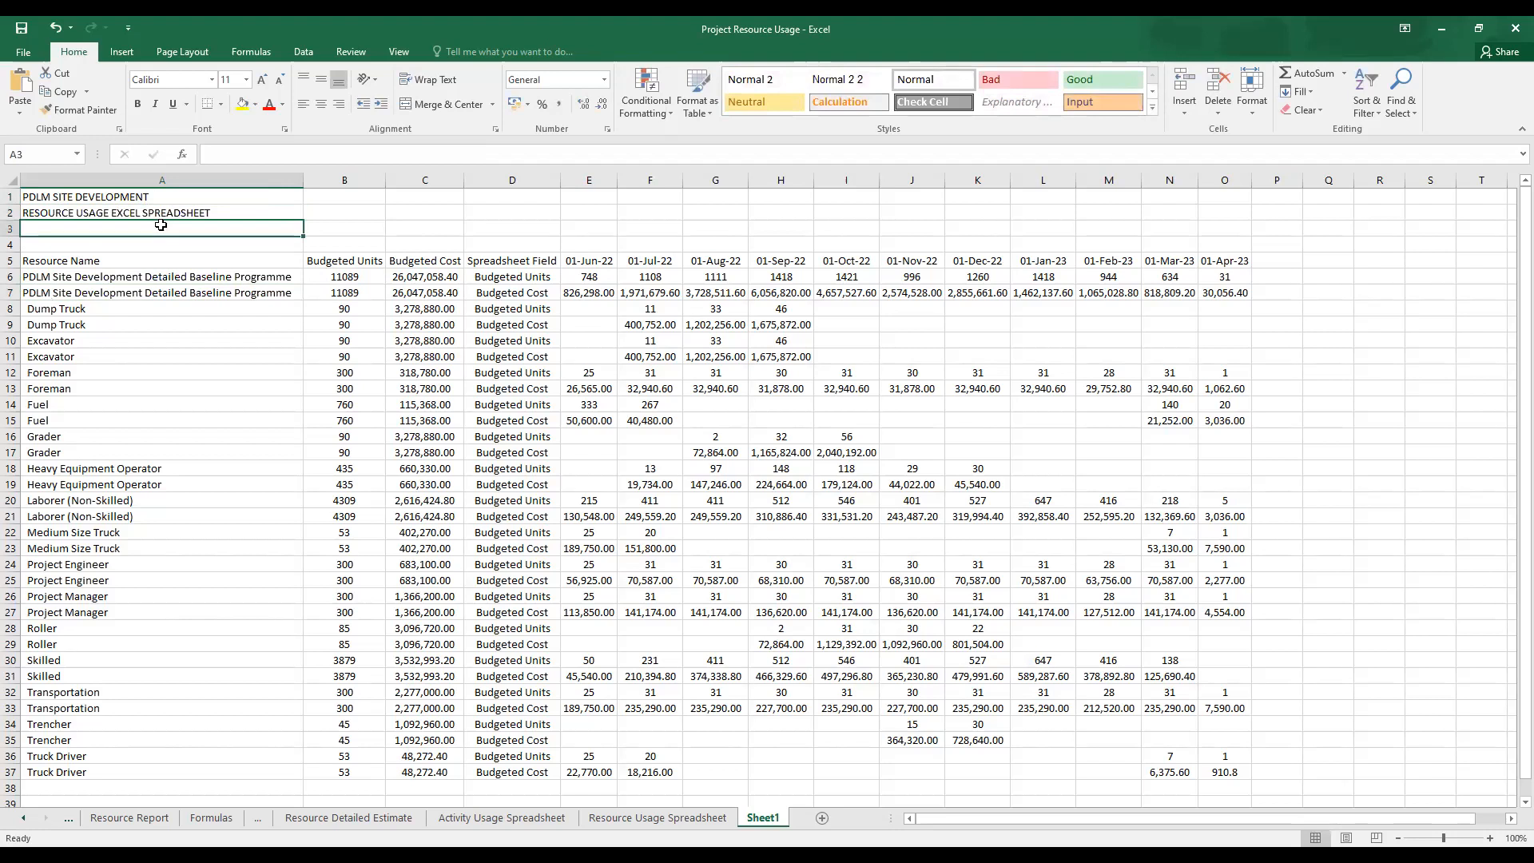
pyautogui.doubleClick(161, 227)
pyautogui.write('Data Date: 1 June')
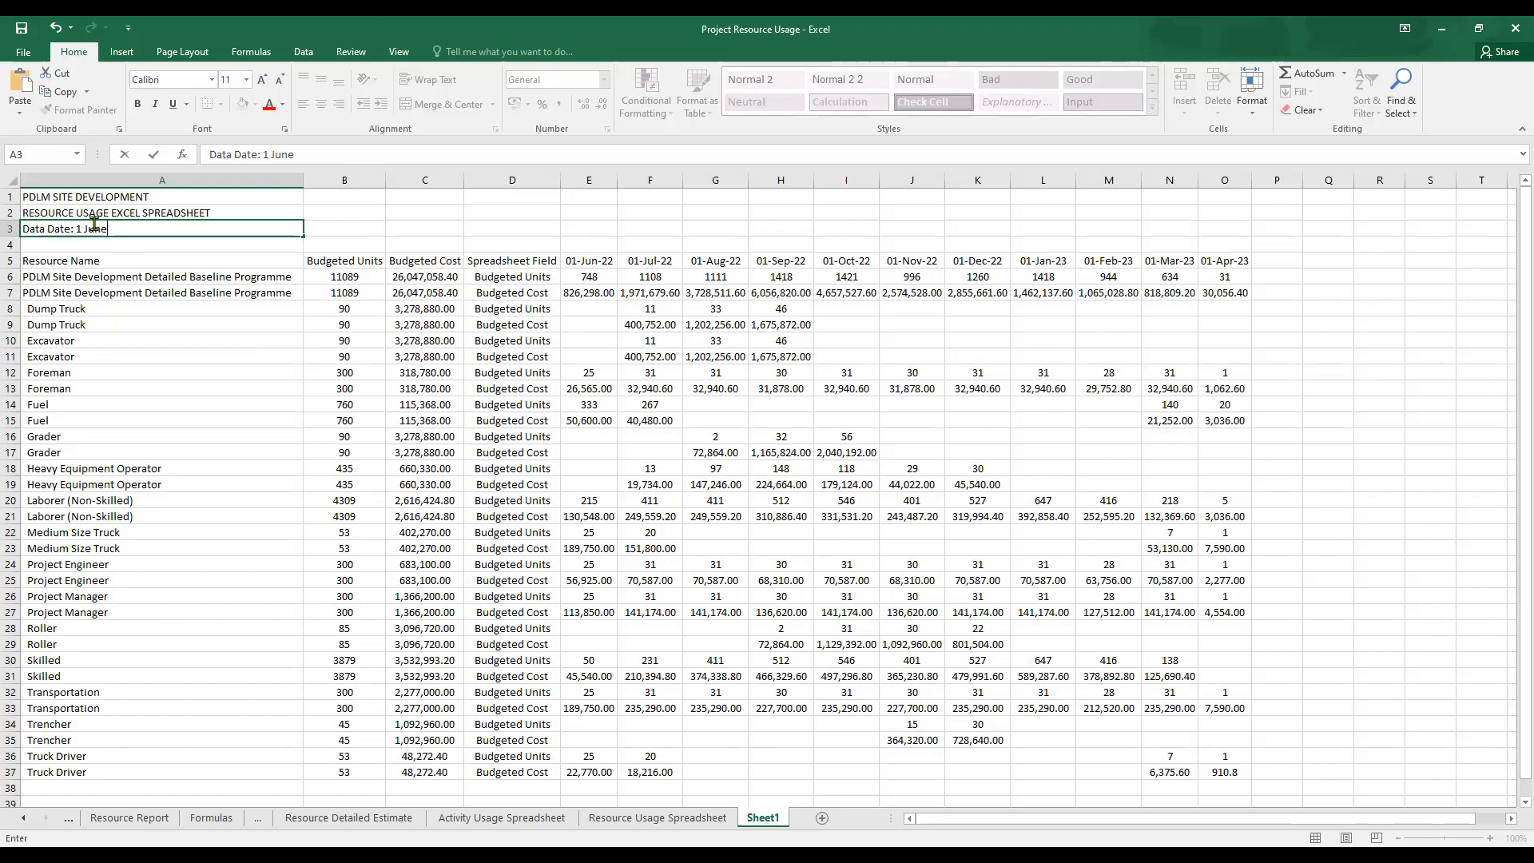
pyautogui.click(84, 198)
pyautogui.click(91, 227)
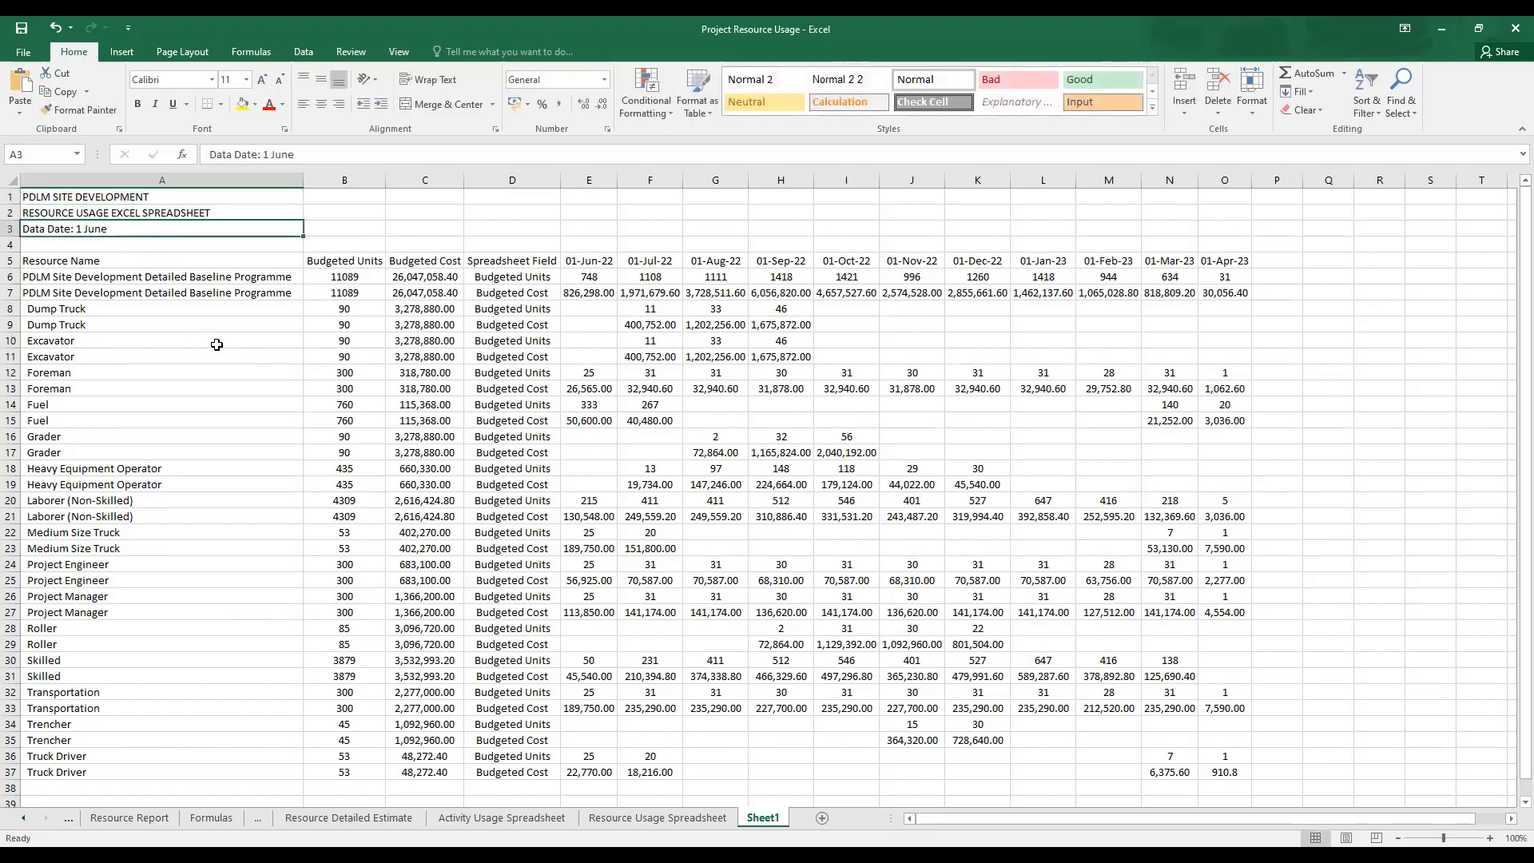
pyautogui.click(162, 280)
pyautogui.click(130, 232)
pyautogui.click(120, 197)
pyautogui.click(124, 213)
pyautogui.click(133, 225)
pyautogui.click(145, 199)
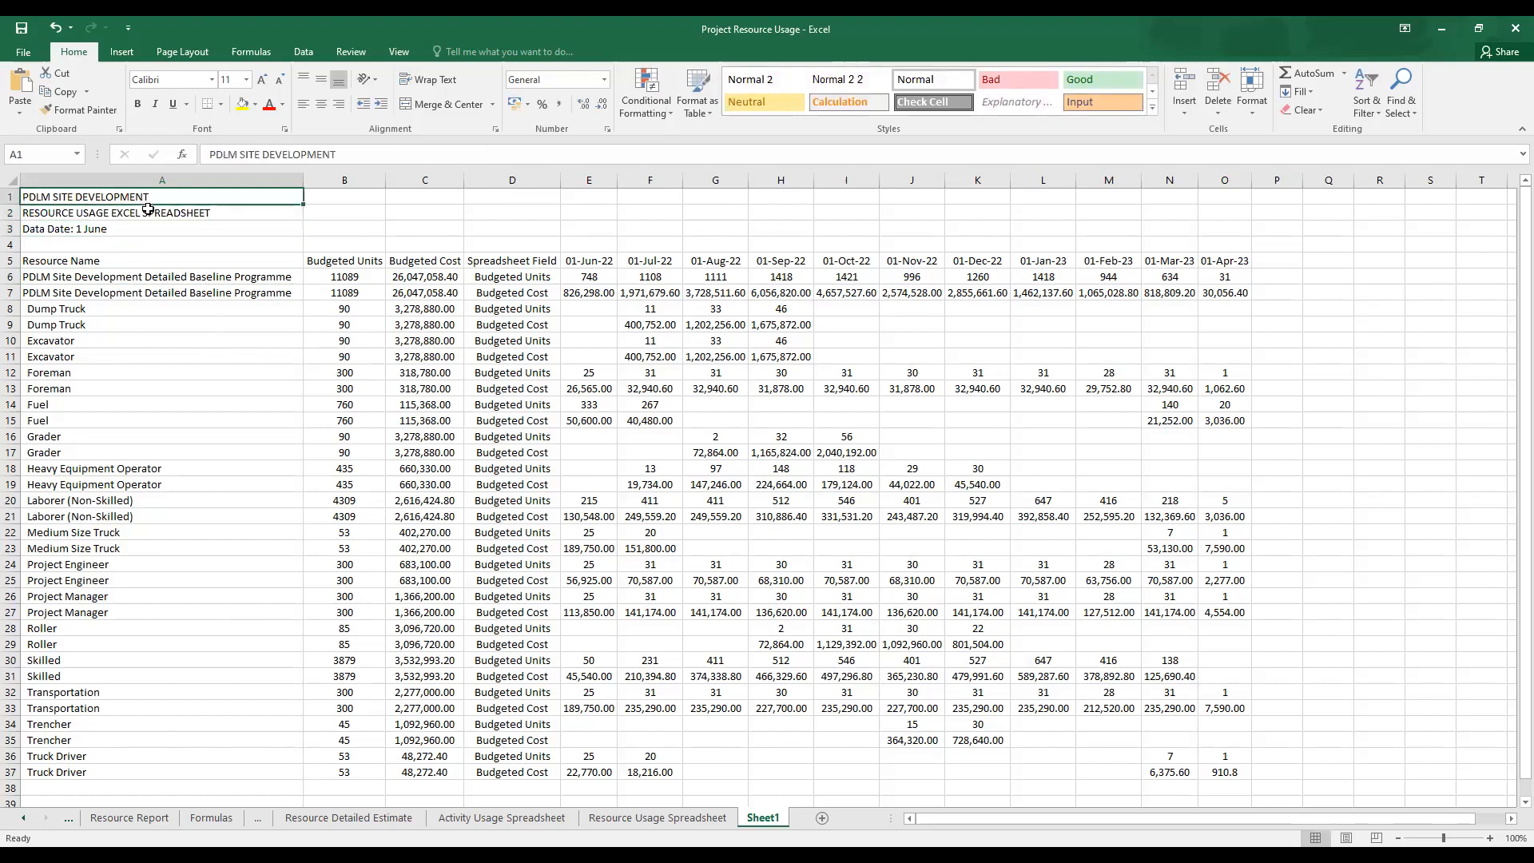
pyautogui.click(145, 211)
pyautogui.click(140, 229)
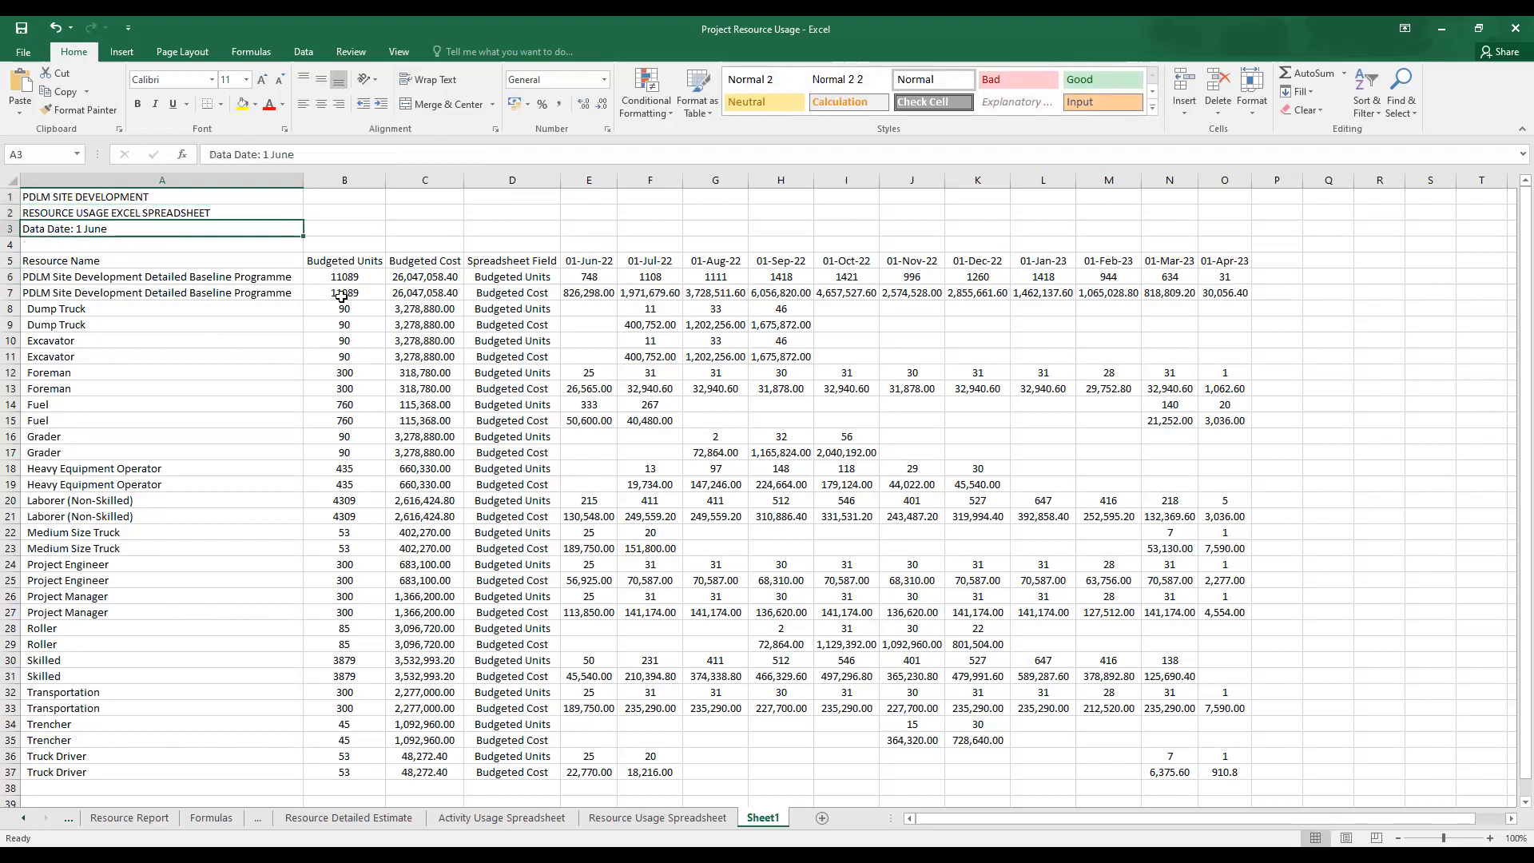
pyautogui.click(265, 279)
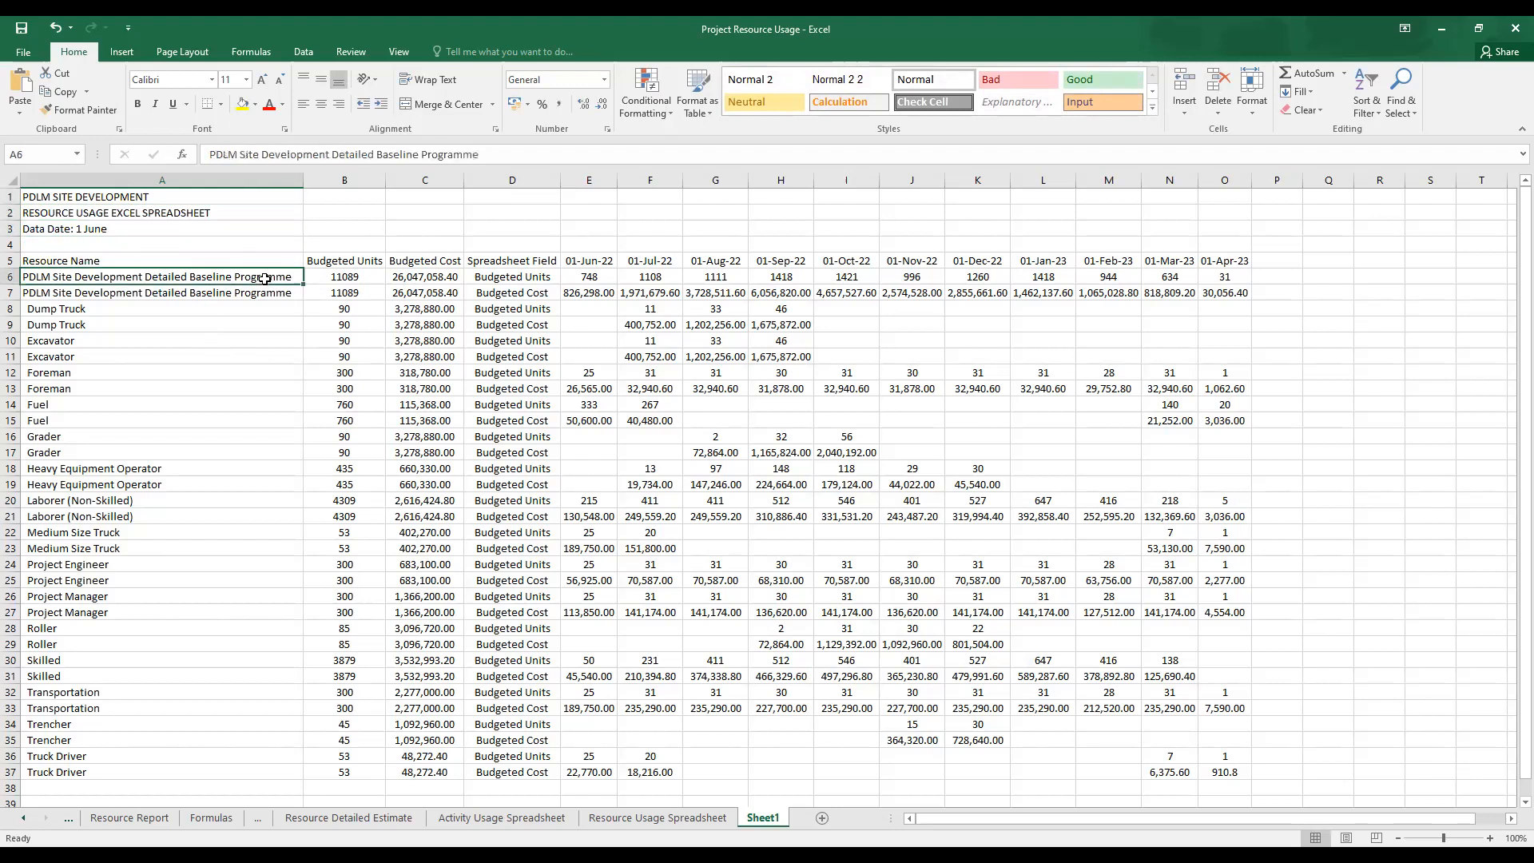
# - Complete the data date in cell A3 to read Data Date: 1 June 2022
pyautogui.click(263, 293)
pyautogui.click(228, 215)
pyautogui.doubleClick(151, 228)
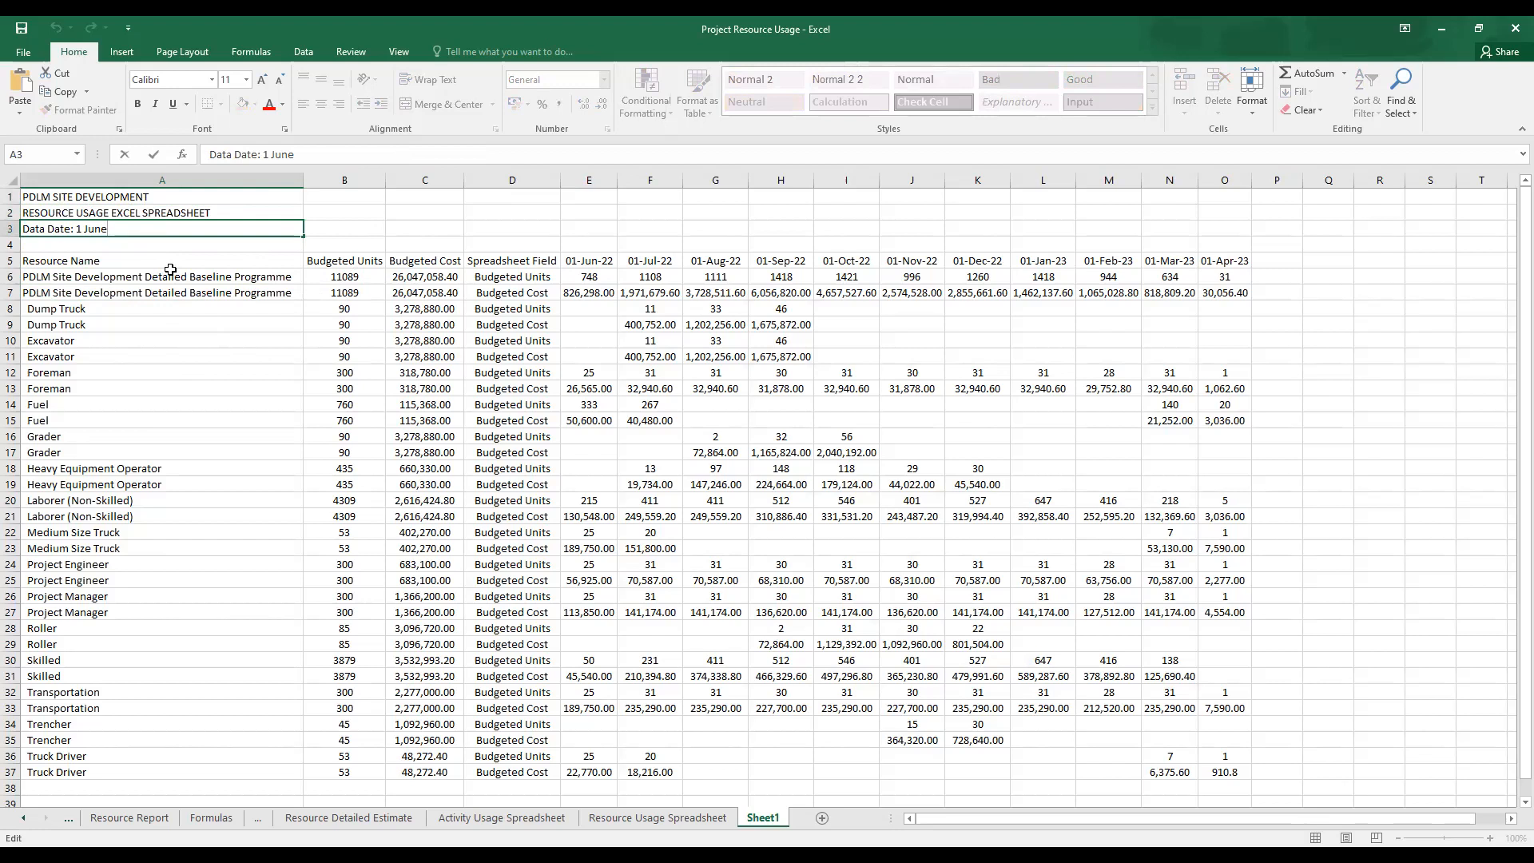
pyautogui.write('2022')
pyautogui.click(160, 324)
# - Merge cells A1 through O1 and center the title horizontally and vertically
pyautogui.moveTo(164, 199); pyautogui.dragTo(1216, 199)
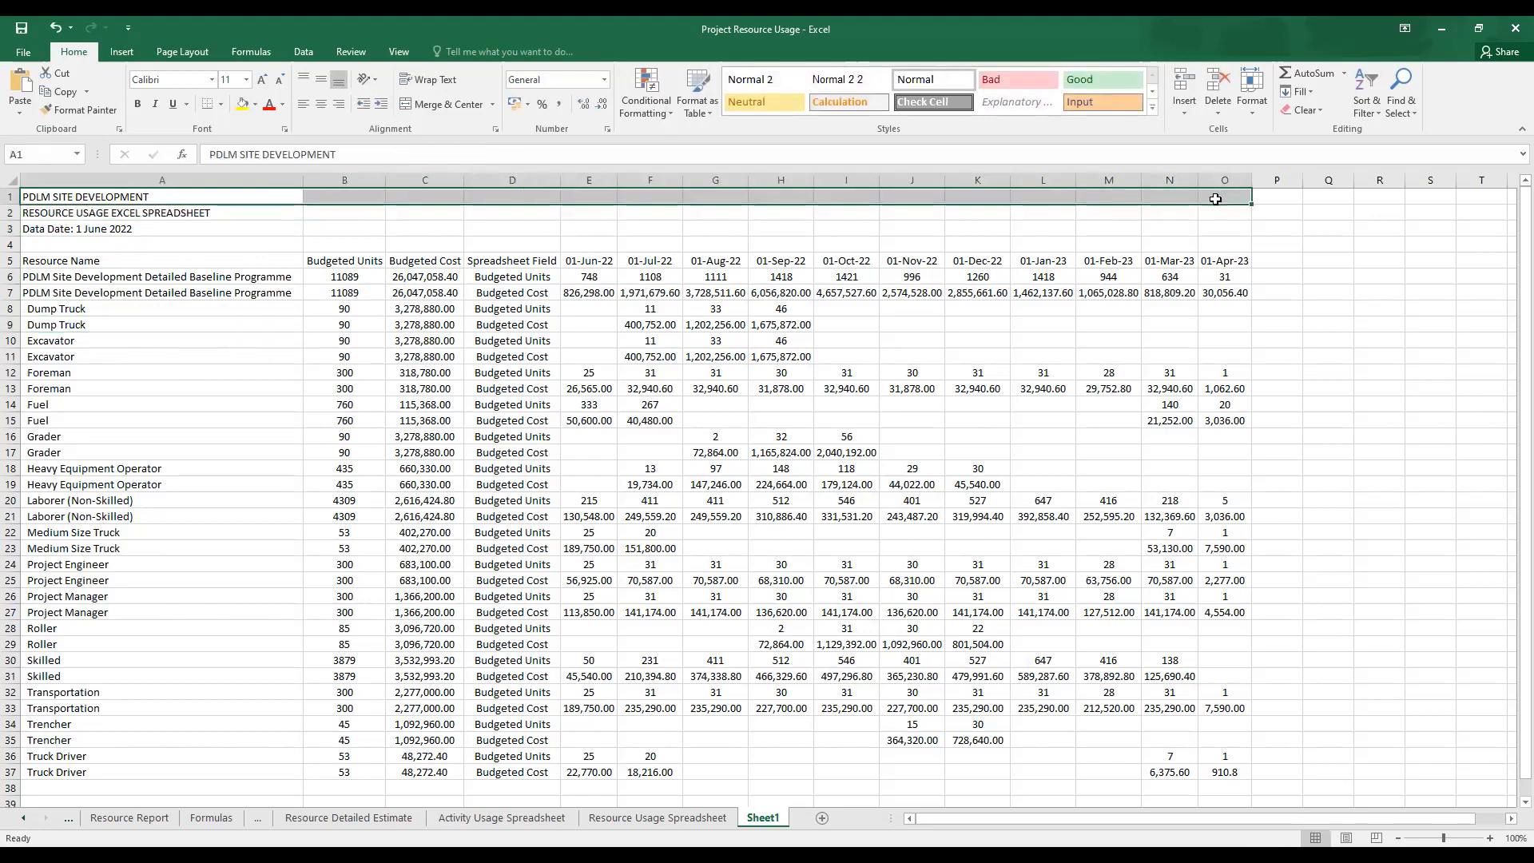
pyautogui.rightClick(1215, 199)
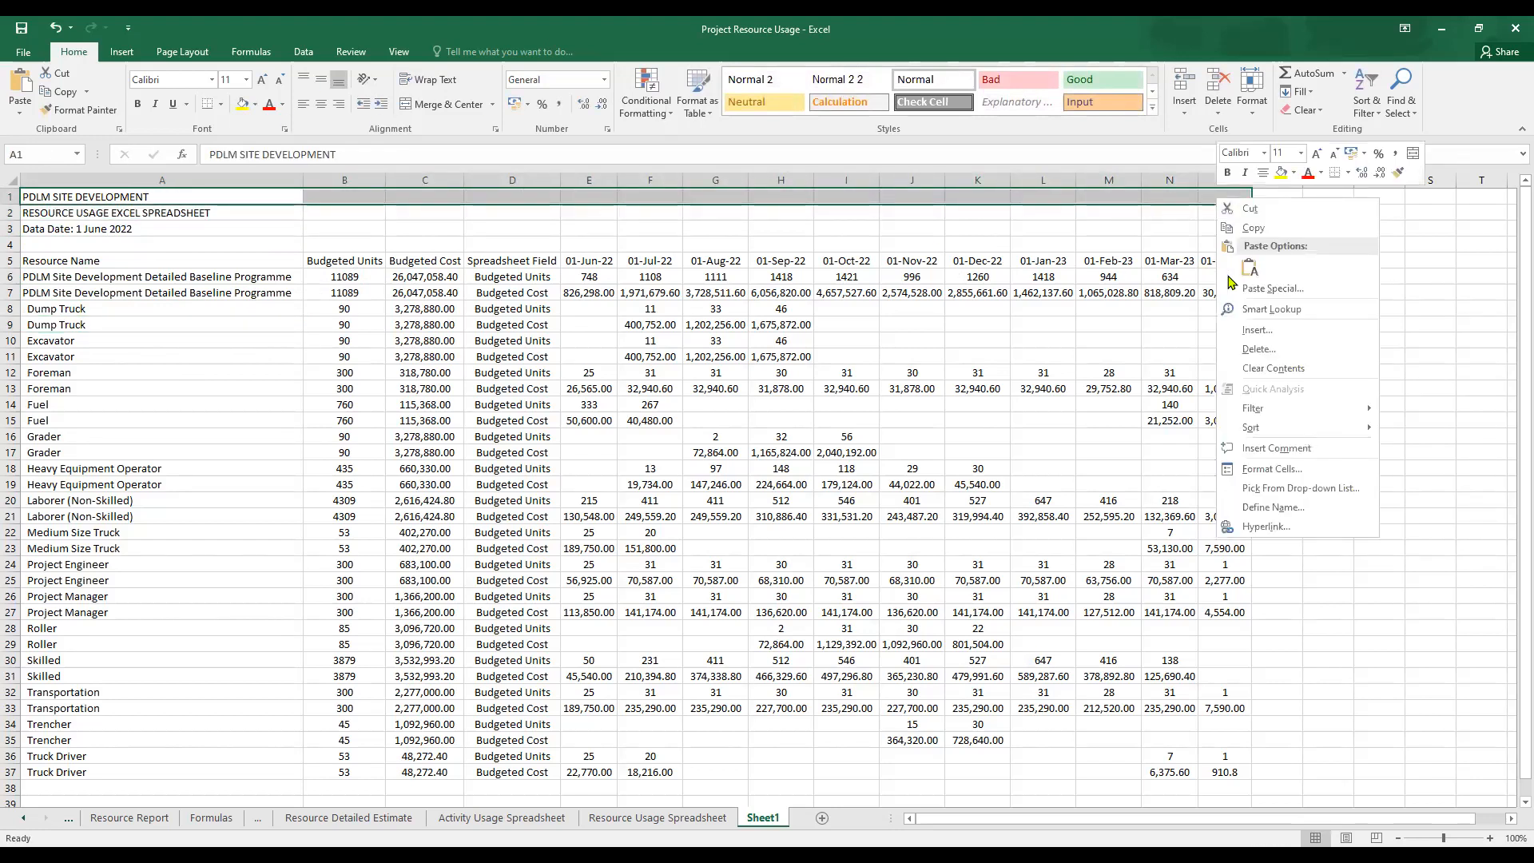
pyautogui.click(1273, 471)
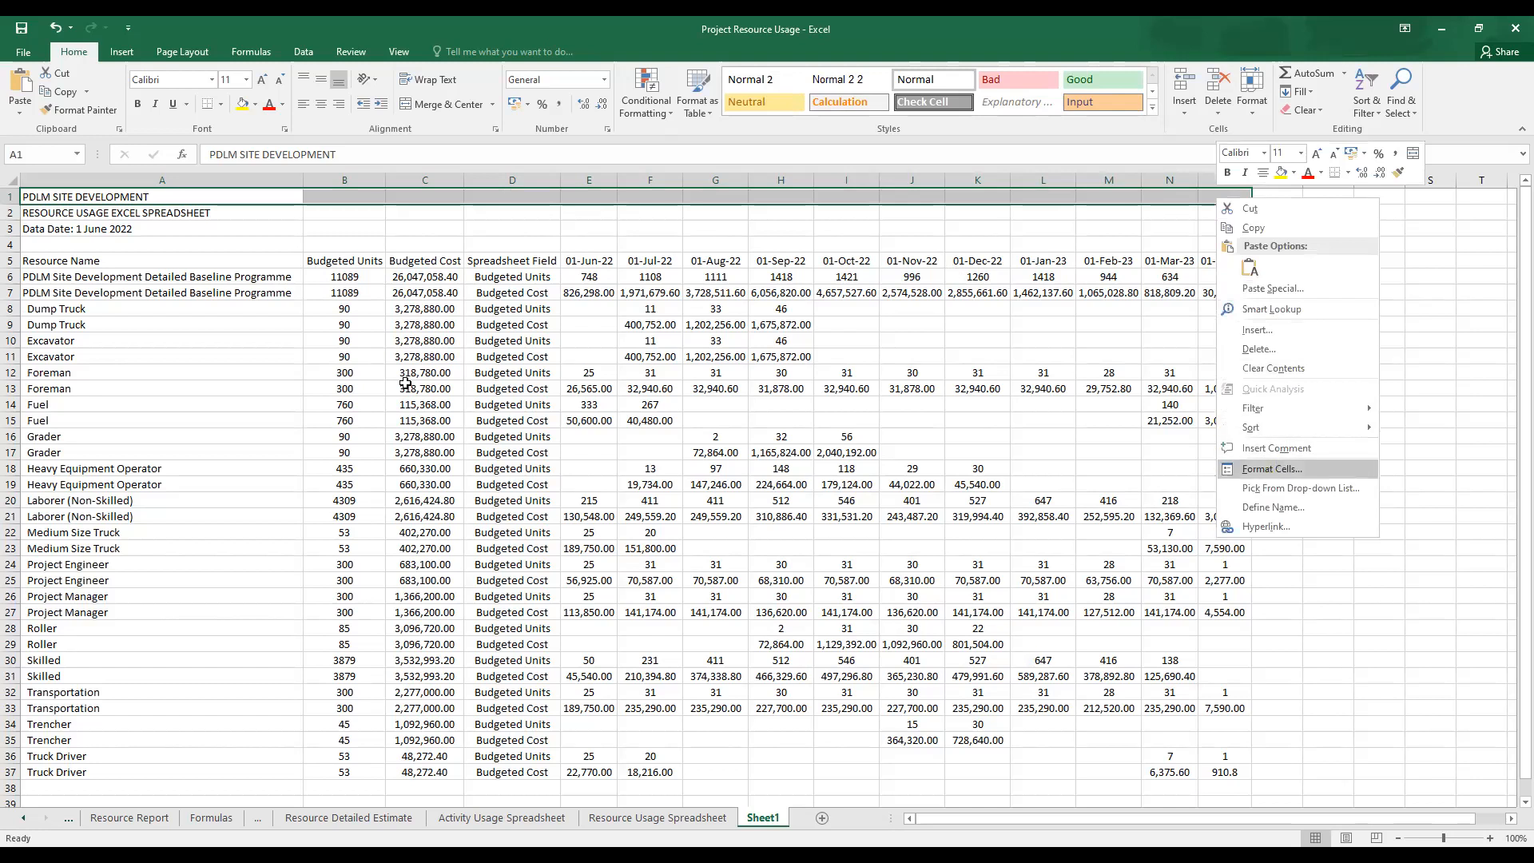
pyautogui.hotkey('ctrl', 'Tab')
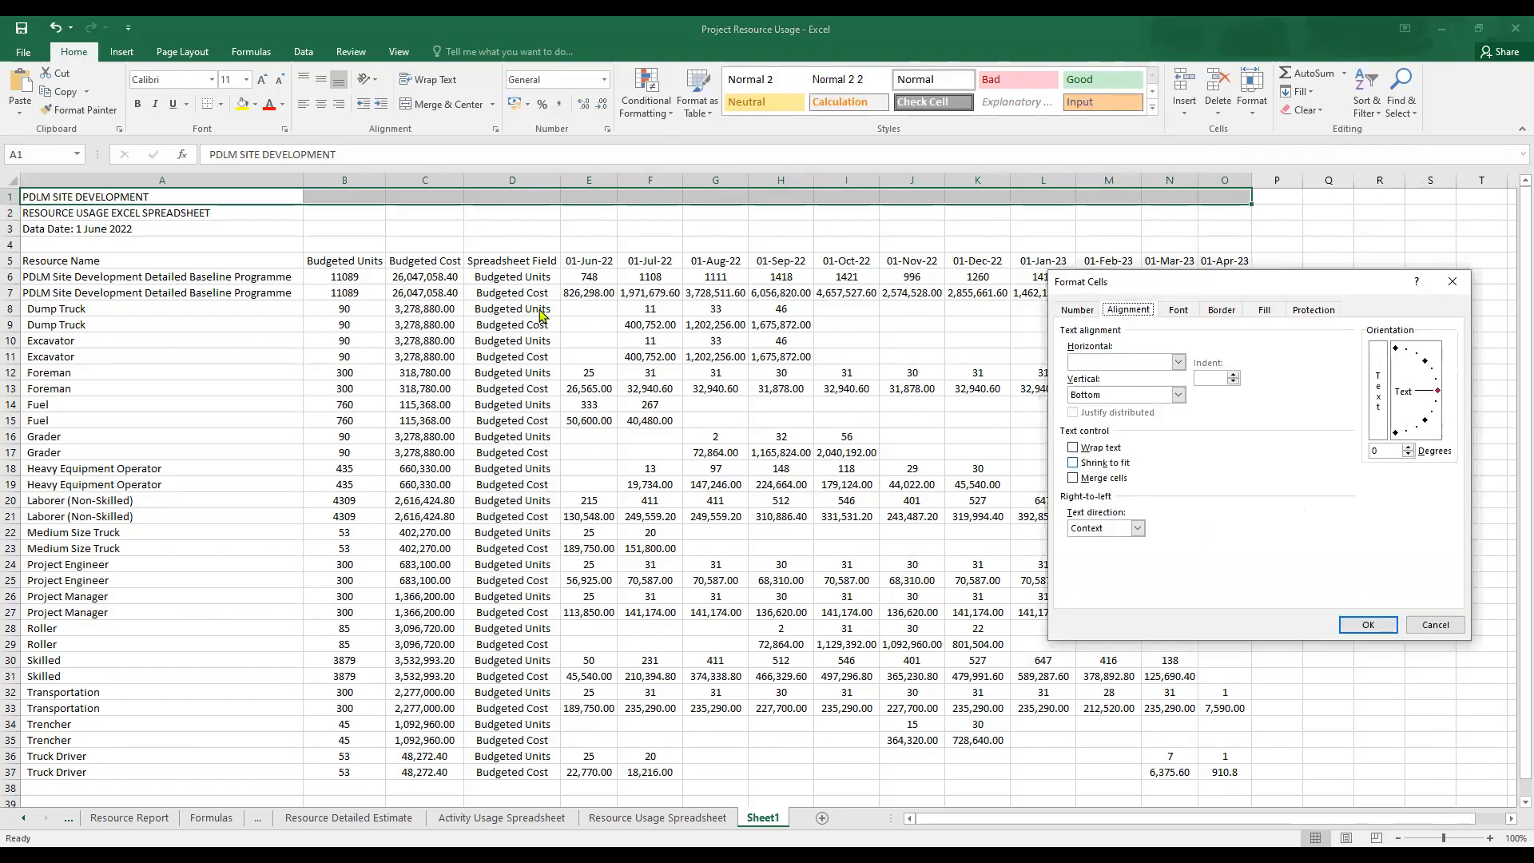
pyautogui.hotkey('alt', 'm')
pyautogui.click(1179, 362)
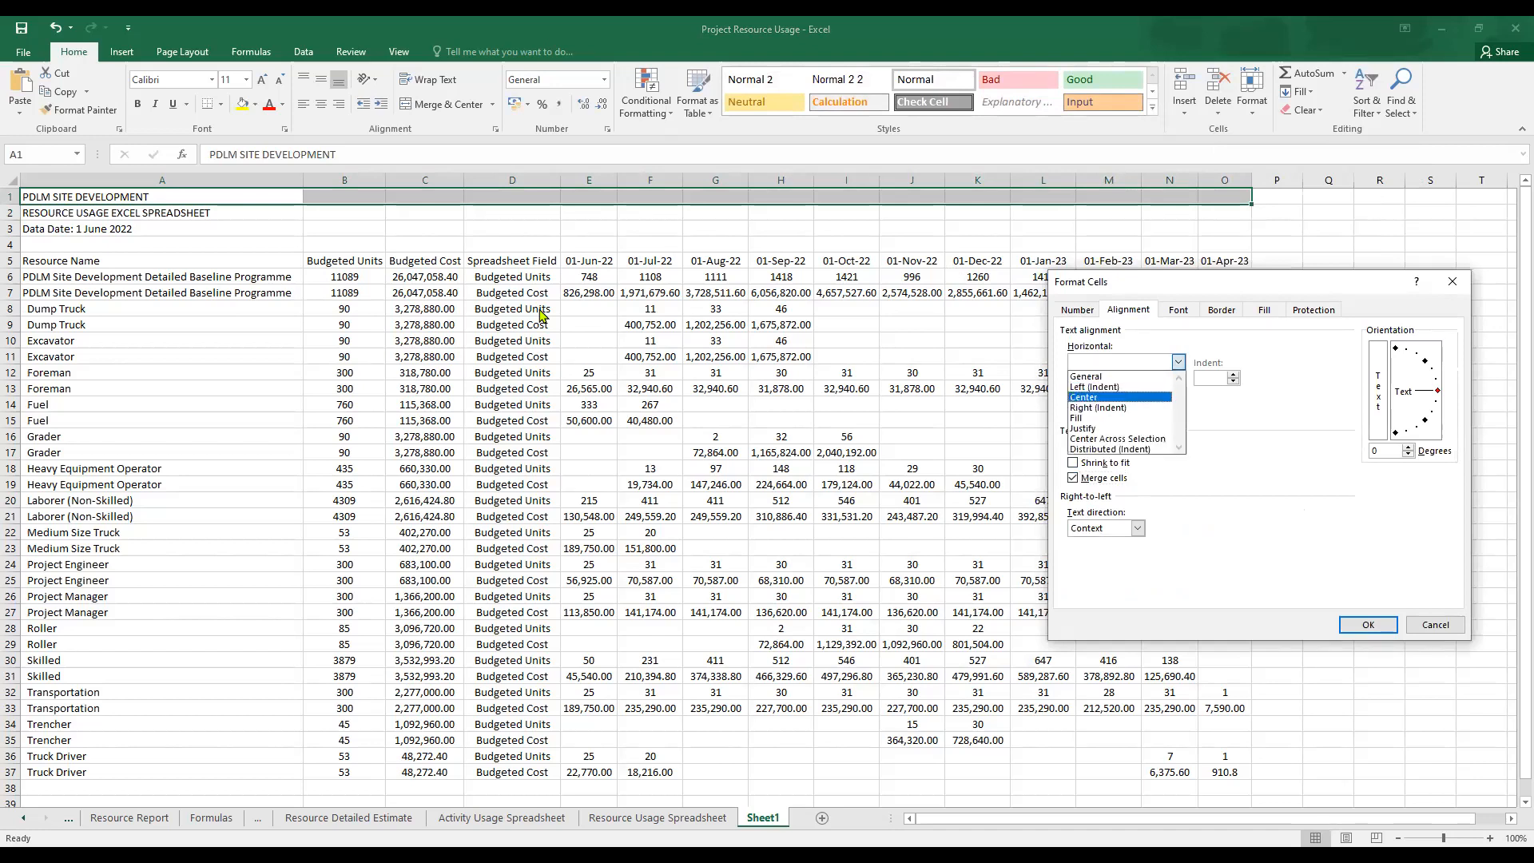
pyautogui.click(1084, 397)
pyautogui.click(1178, 394)
pyautogui.click(1084, 419)
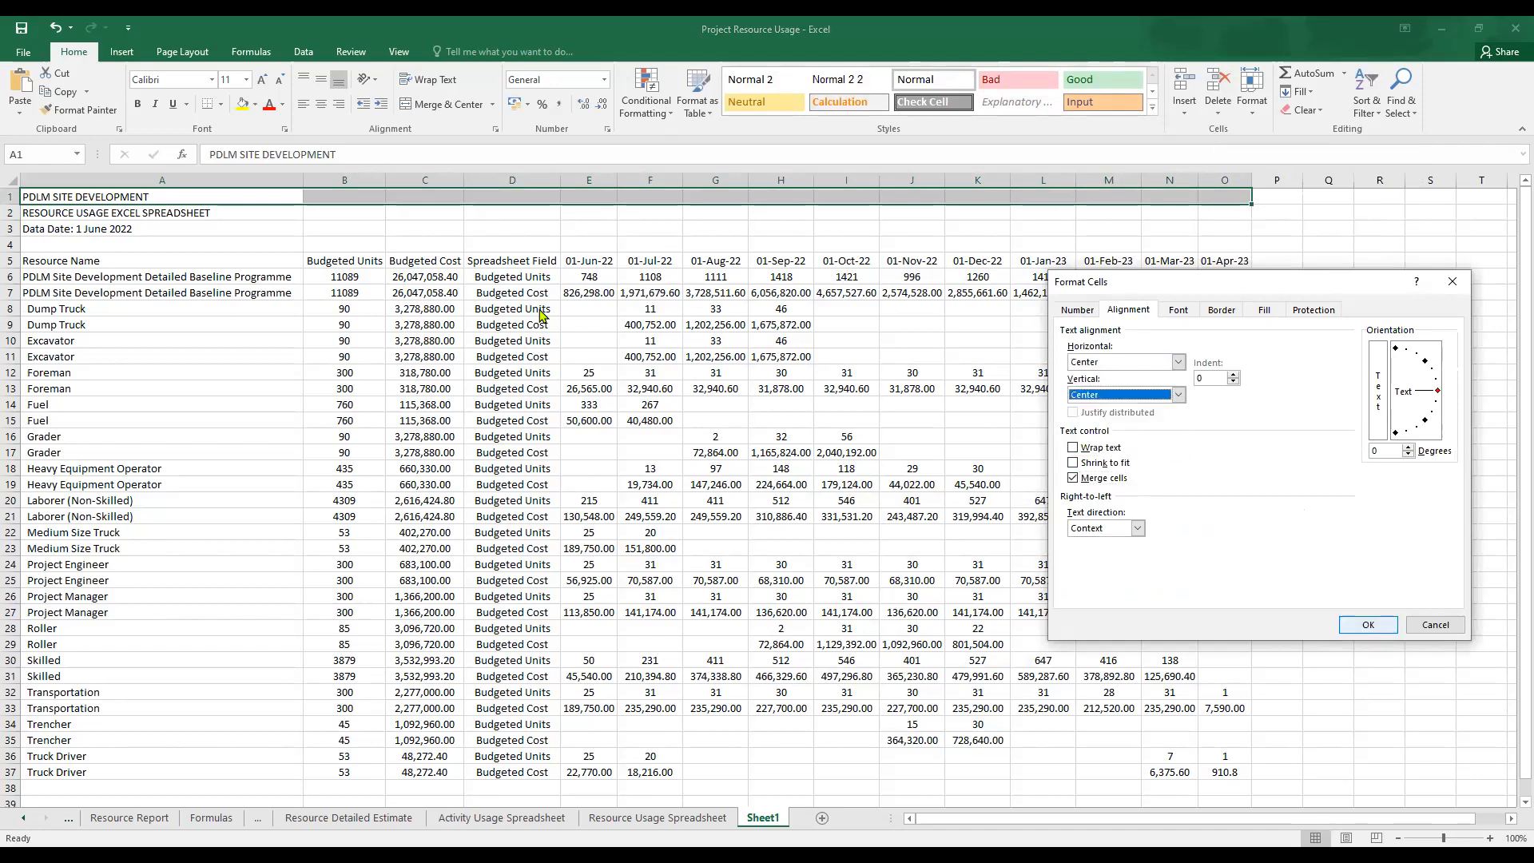
pyautogui.press('Return')
# - Copy the row 1 merge-and-center formatting onto rows 2 and 3 with the Format Painter
pyautogui.doubleClick(76, 110)
pyautogui.click(118, 213)
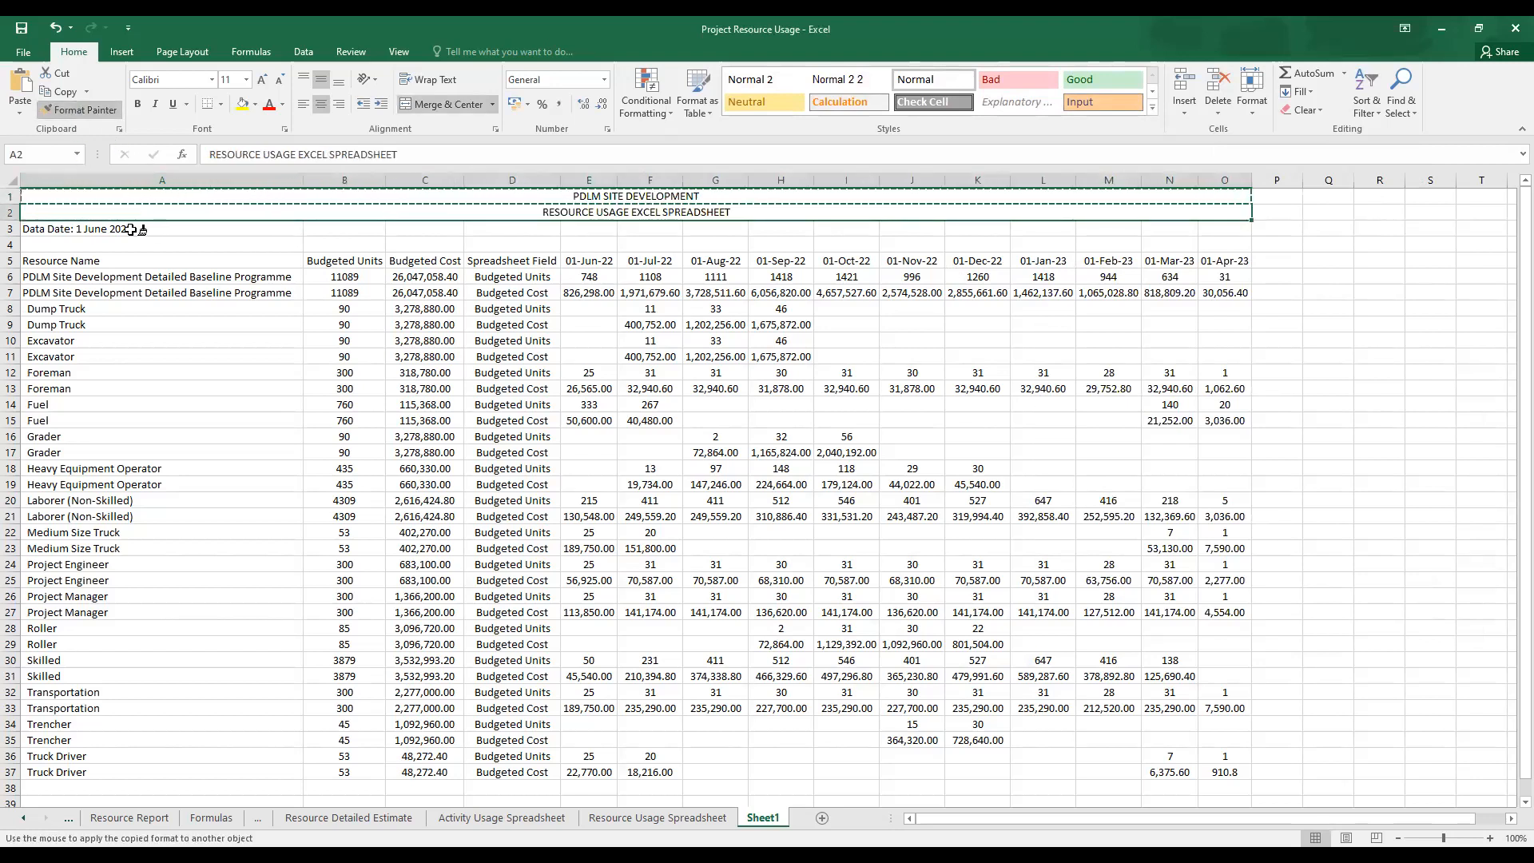
pyautogui.click(132, 230)
pyautogui.press('Escape')
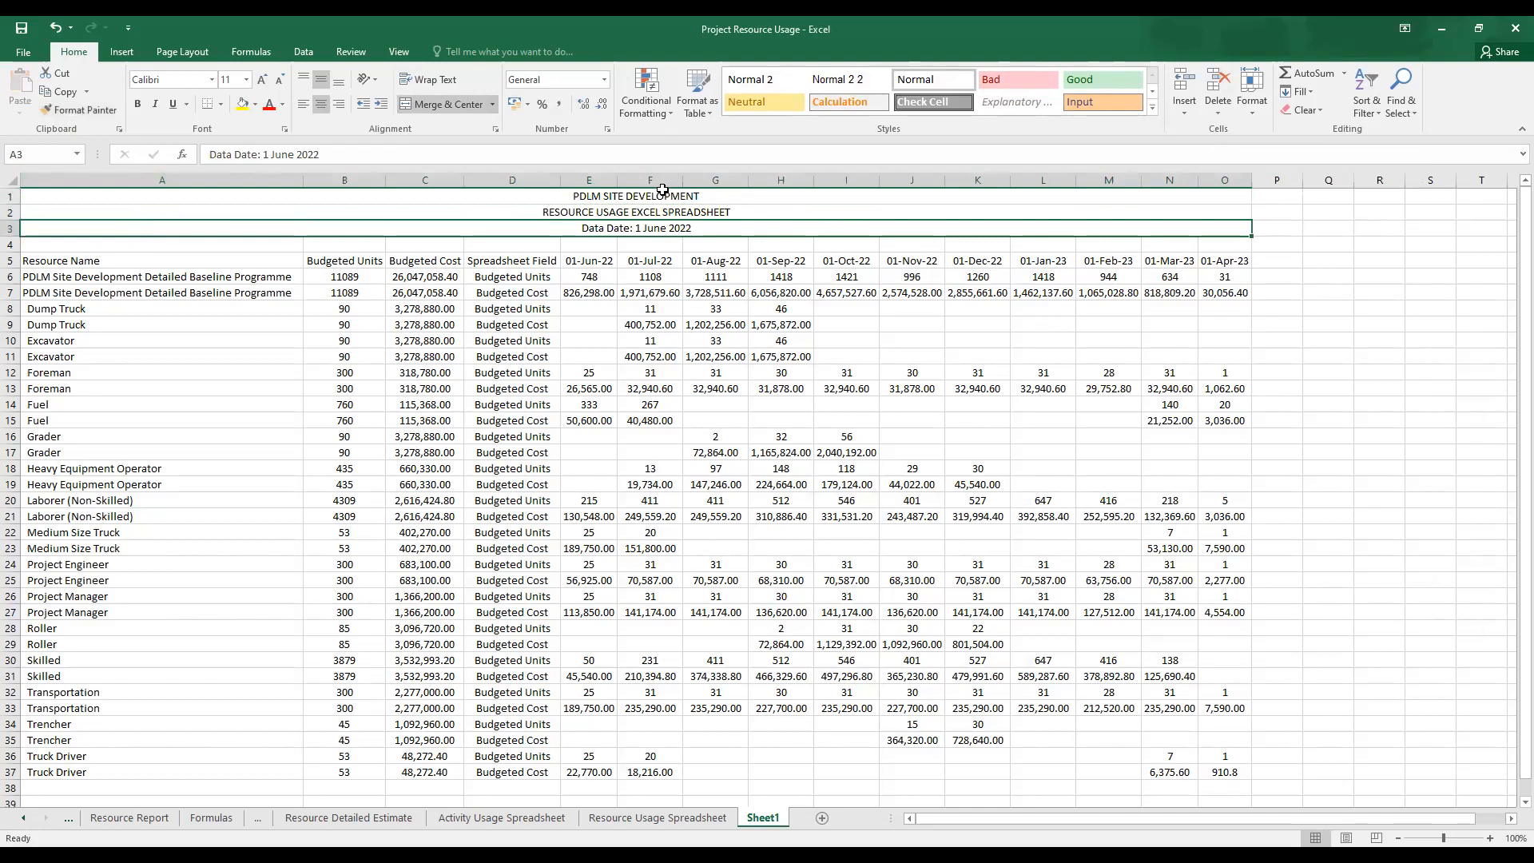
# - Set the title and subtitle in rows 1 and 2 to Arial Black
pyautogui.moveTo(664, 192); pyautogui.dragTo(663, 212)
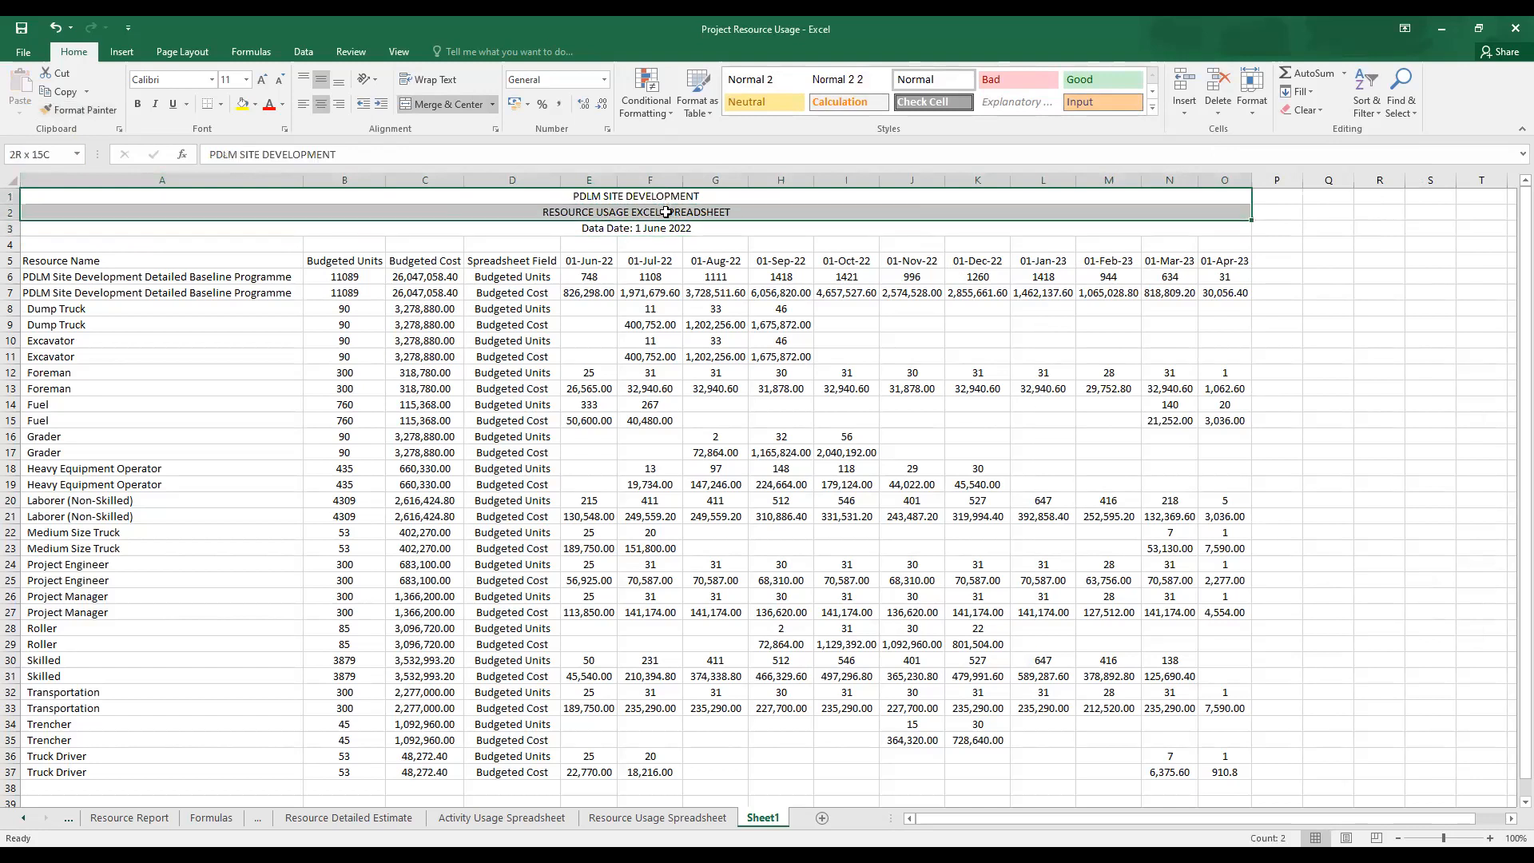
pyautogui.click(213, 80)
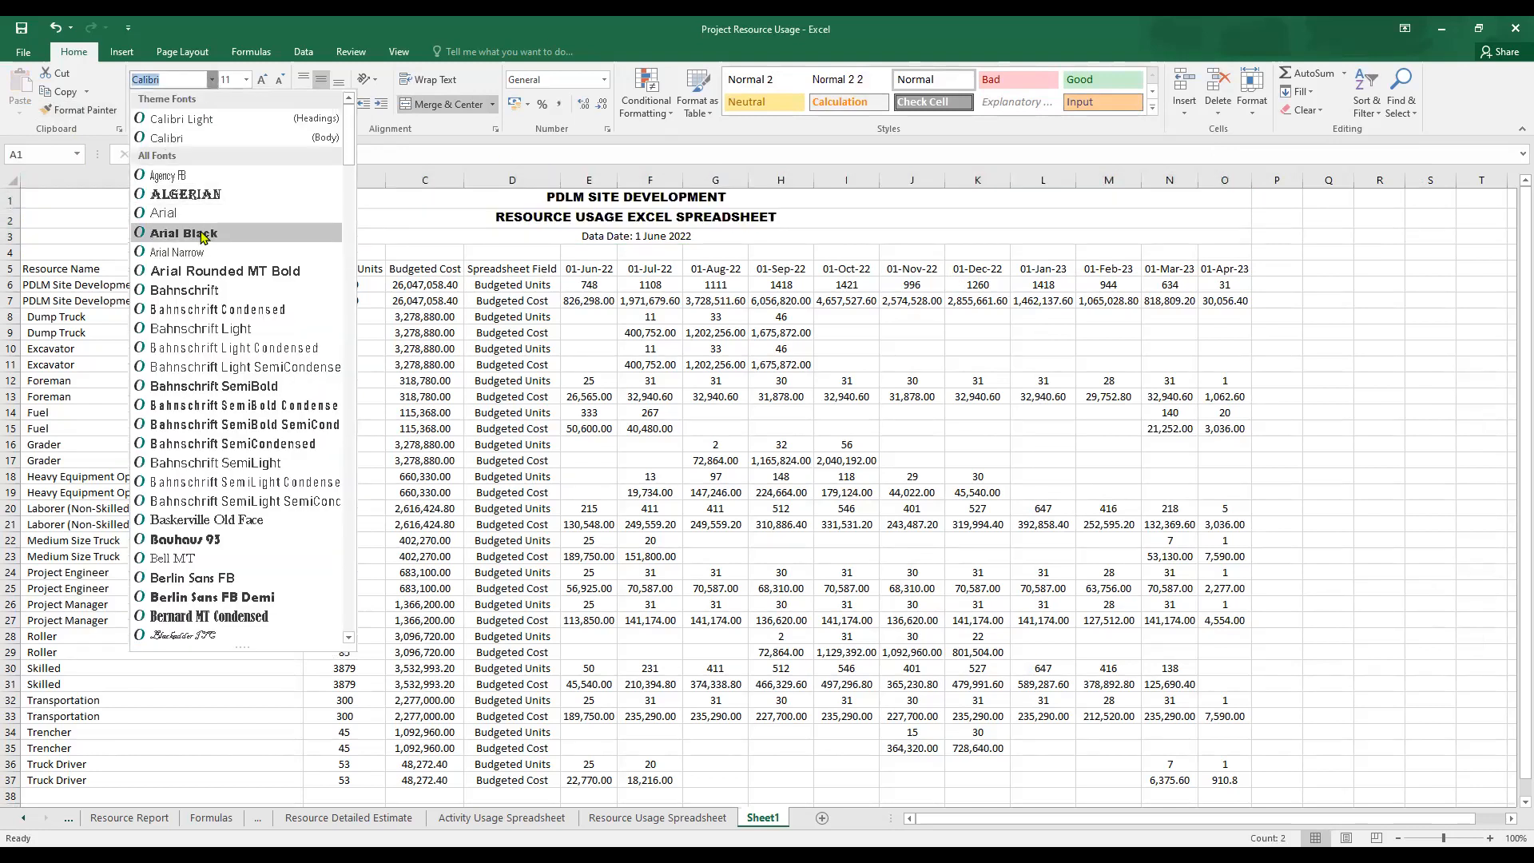
pyautogui.click(204, 232)
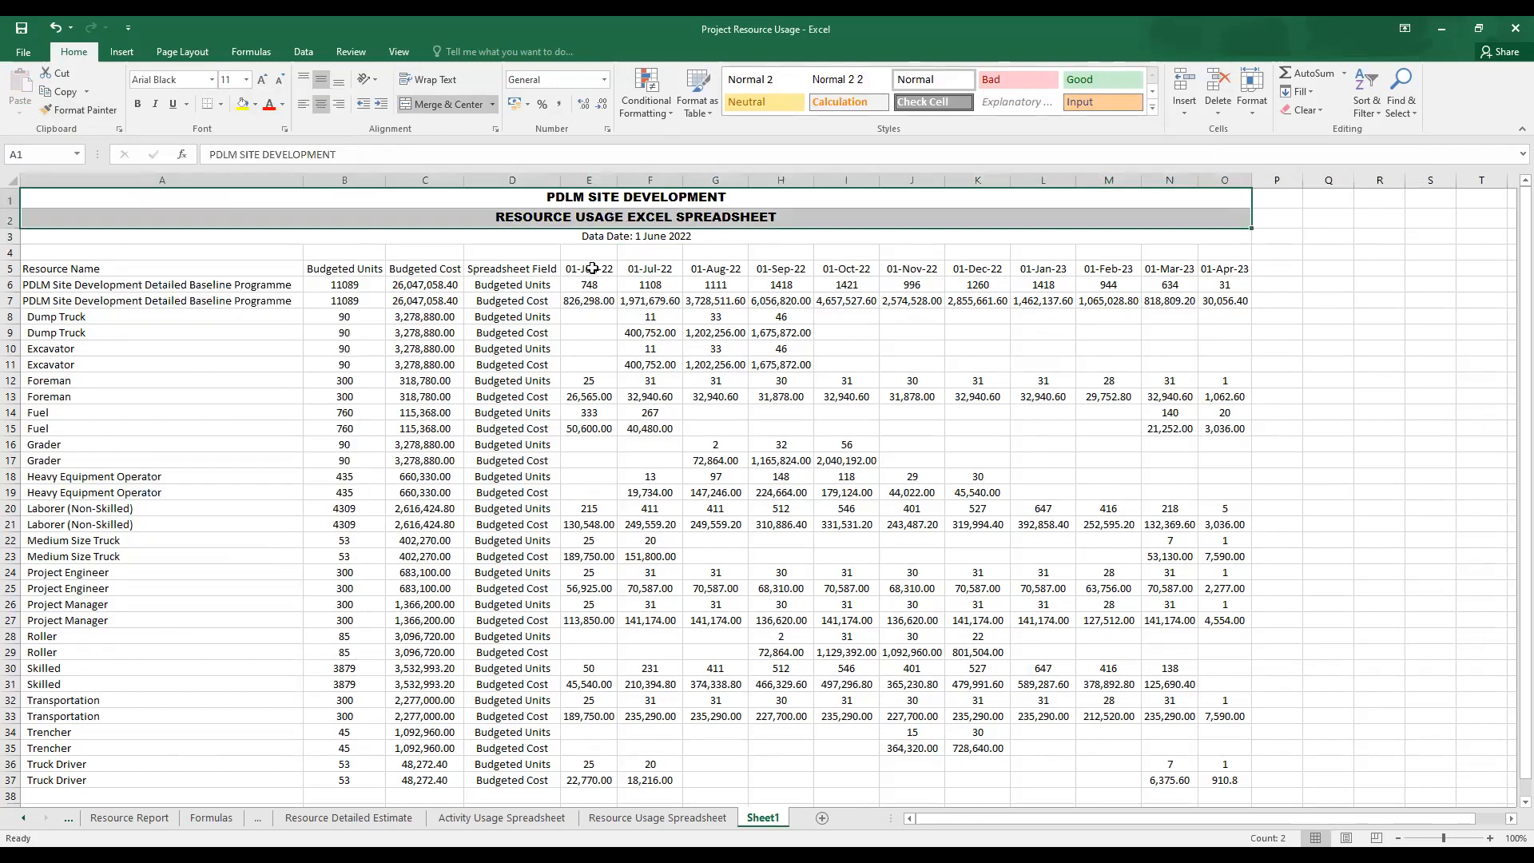
# - Format the data date in row 3 as bold Arial Narrow
pyautogui.click(651, 234)
pyautogui.click(212, 81)
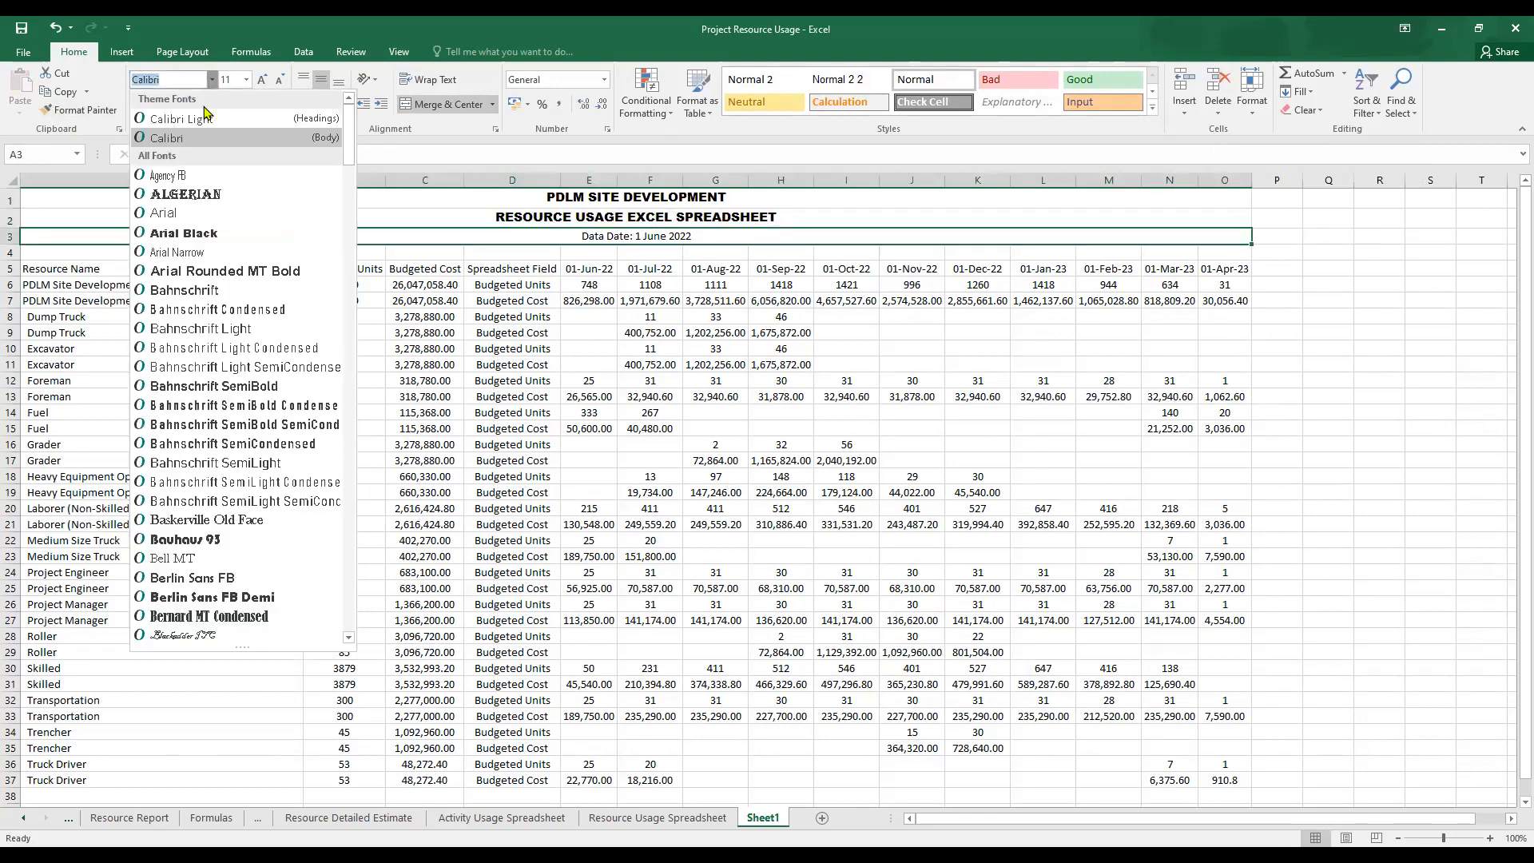
pyautogui.click(191, 254)
pyautogui.click(138, 105)
pyautogui.click(713, 318)
# - Colour the title in row 1 blue and the subtitle in row 2 red
pyautogui.click(653, 202)
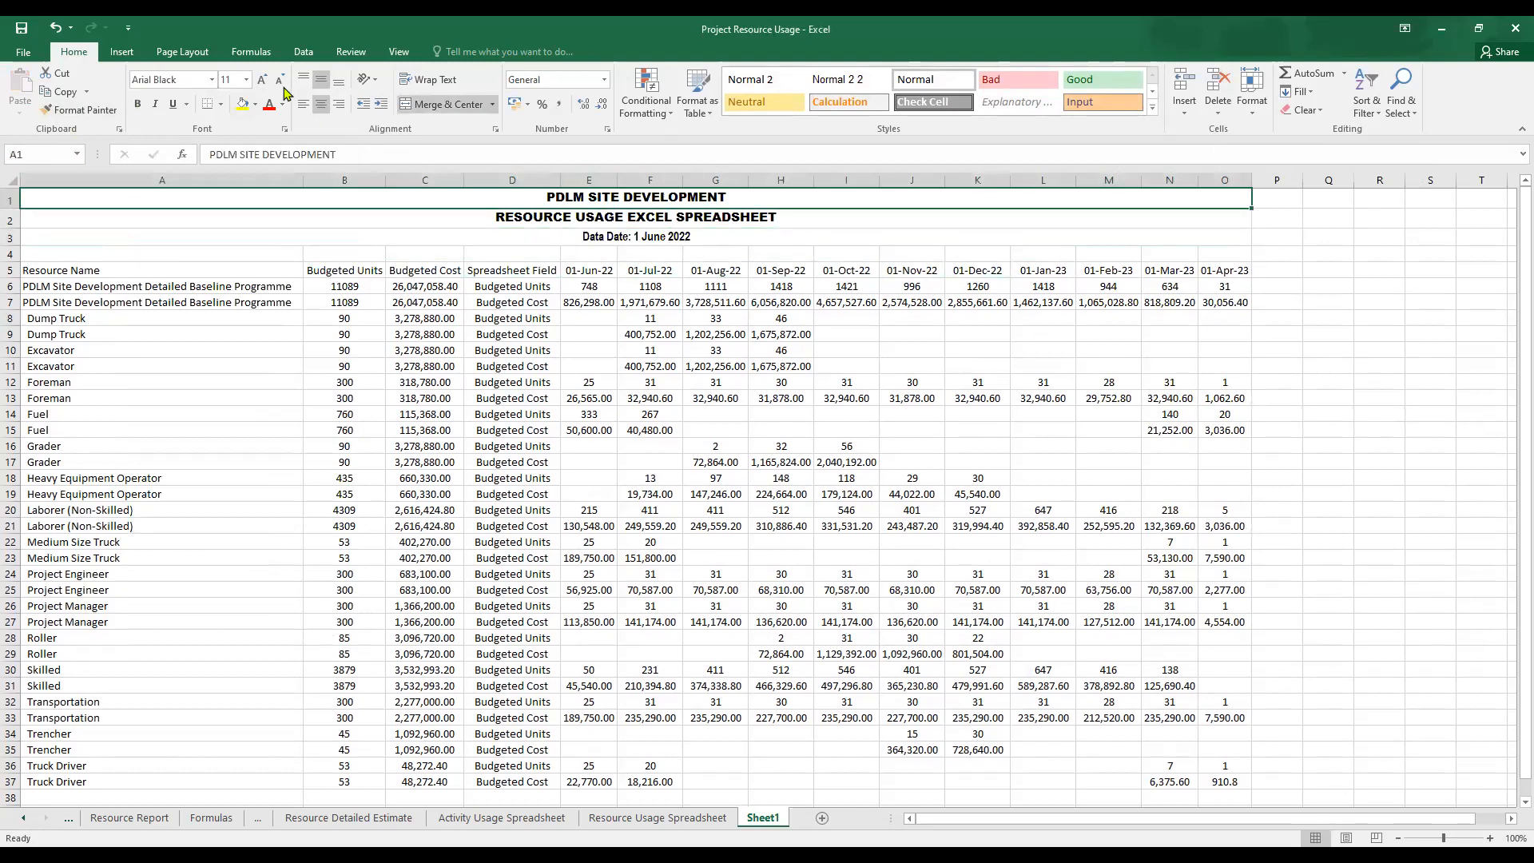
pyautogui.click(283, 104)
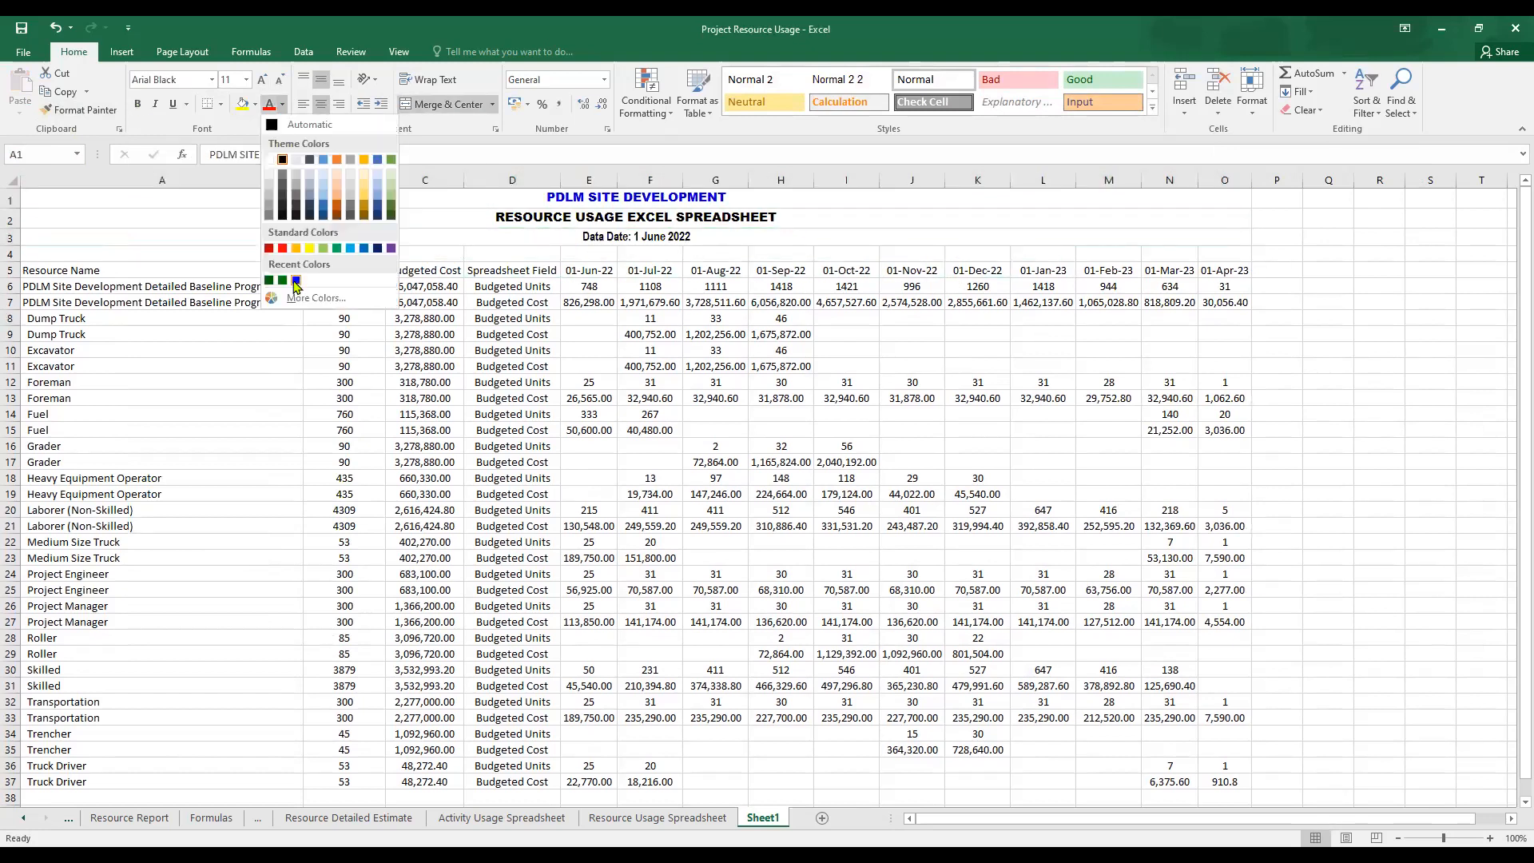
pyautogui.click(297, 281)
pyautogui.click(292, 218)
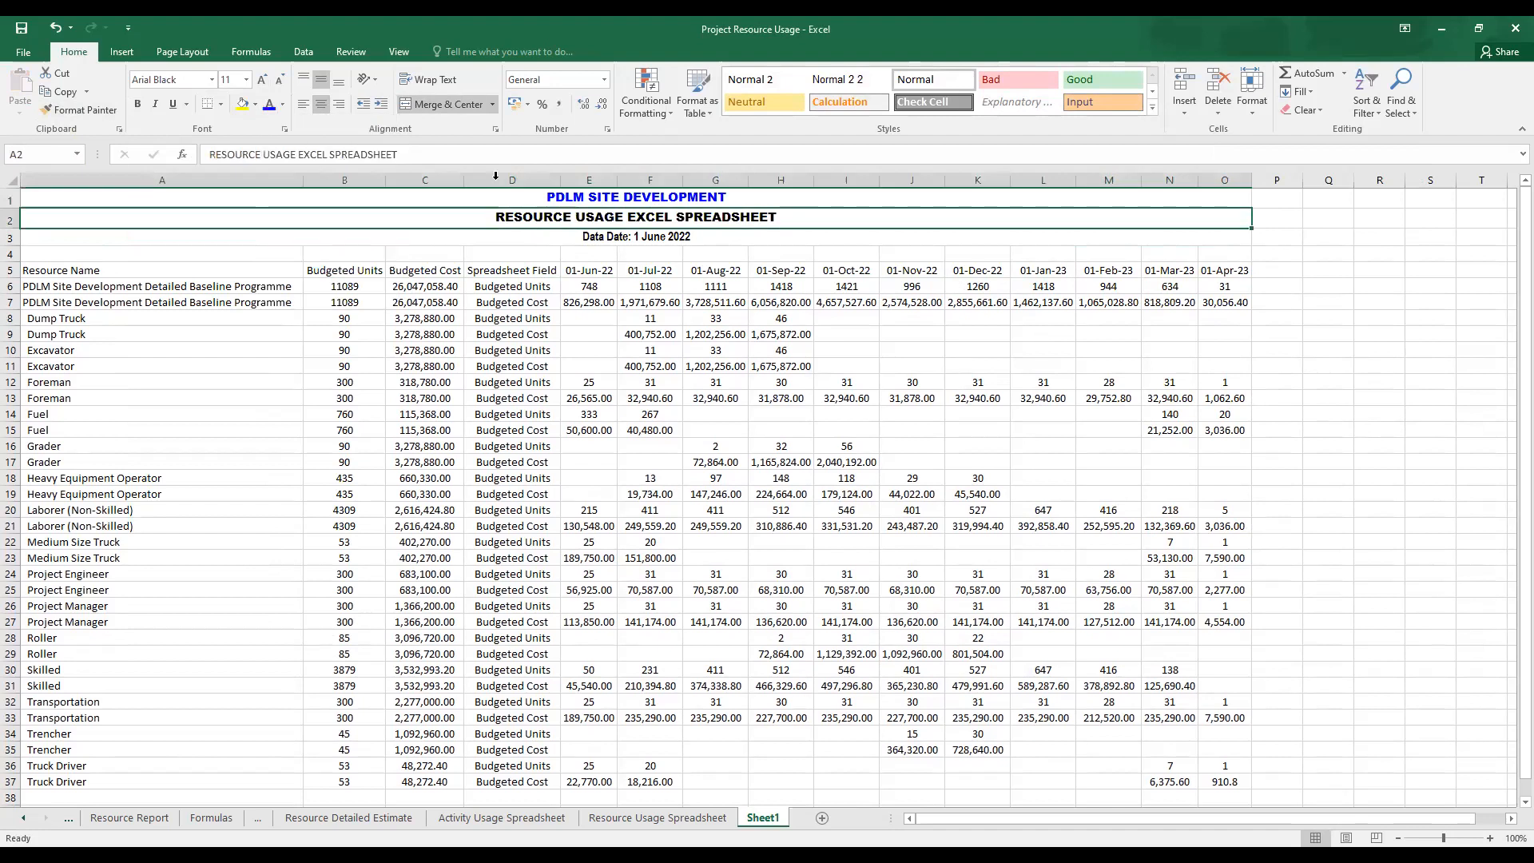
pyautogui.click(283, 105)
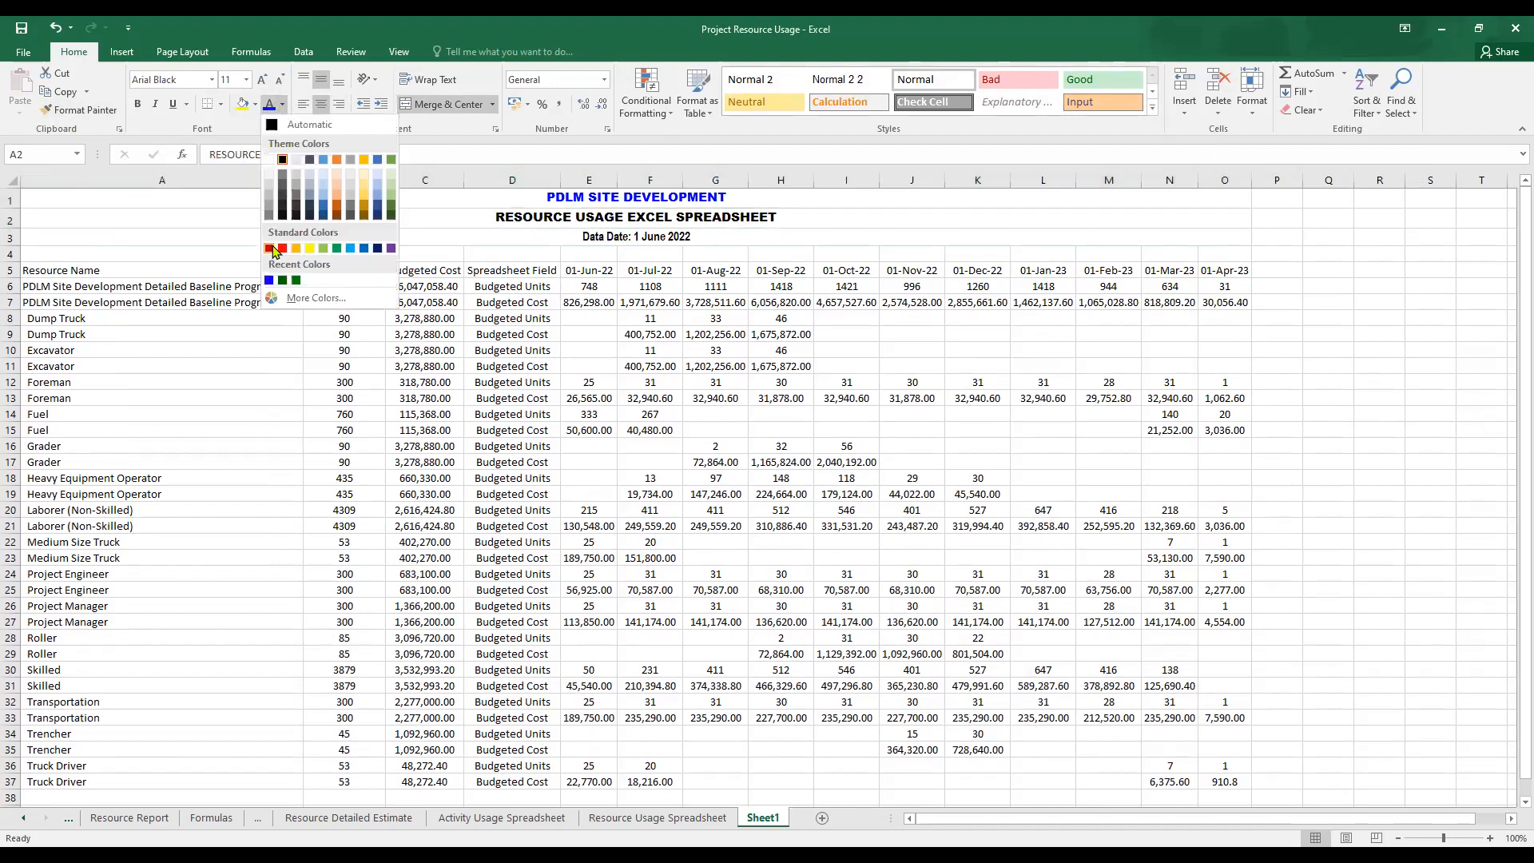
pyautogui.click(271, 249)
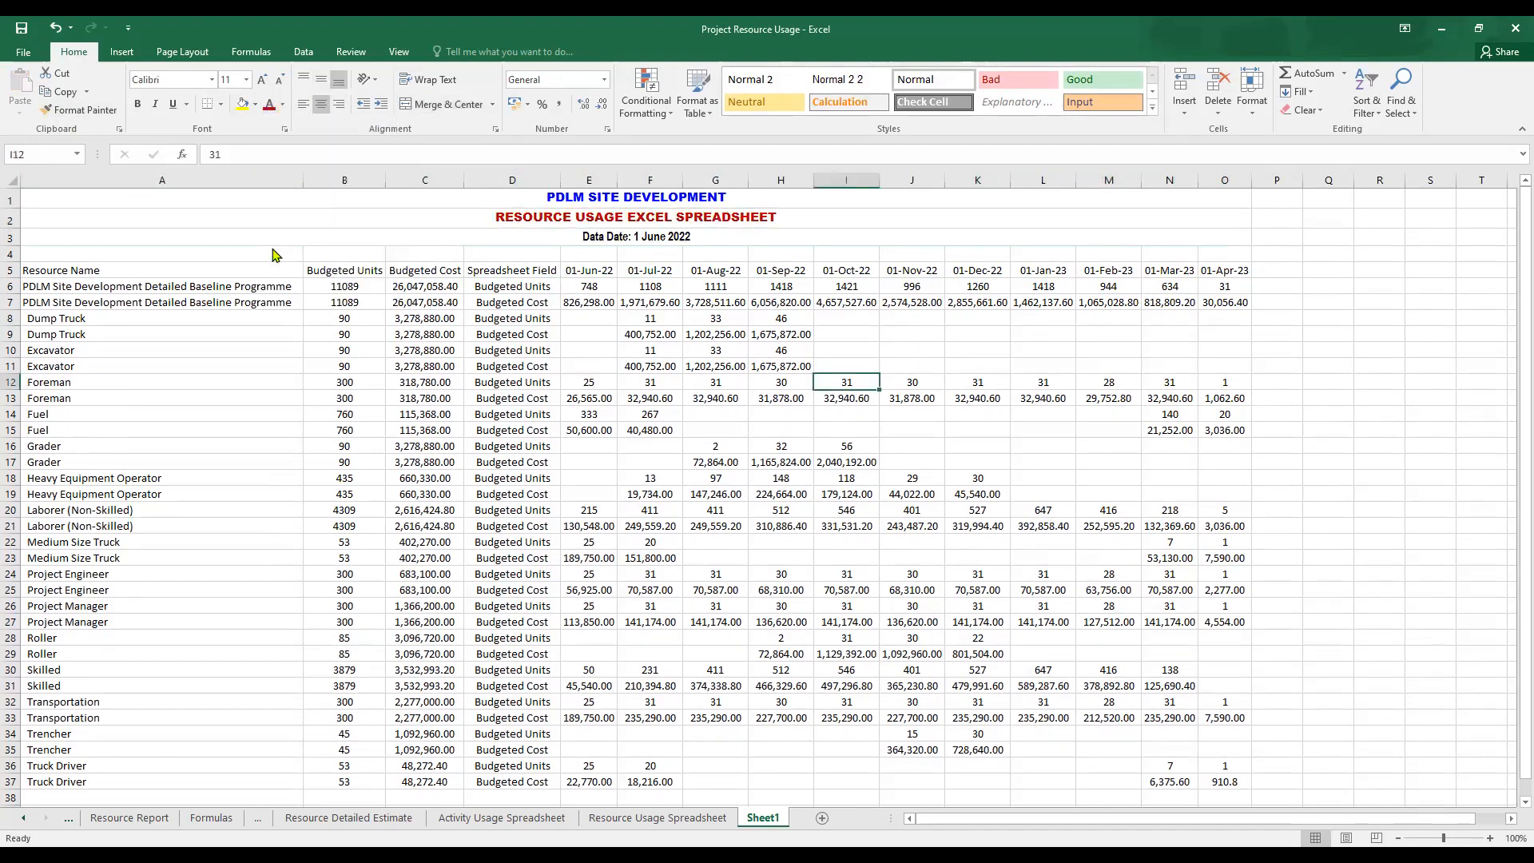
# - Delete the empty row 4 between the header and the table
pyautogui.click(716, 350)
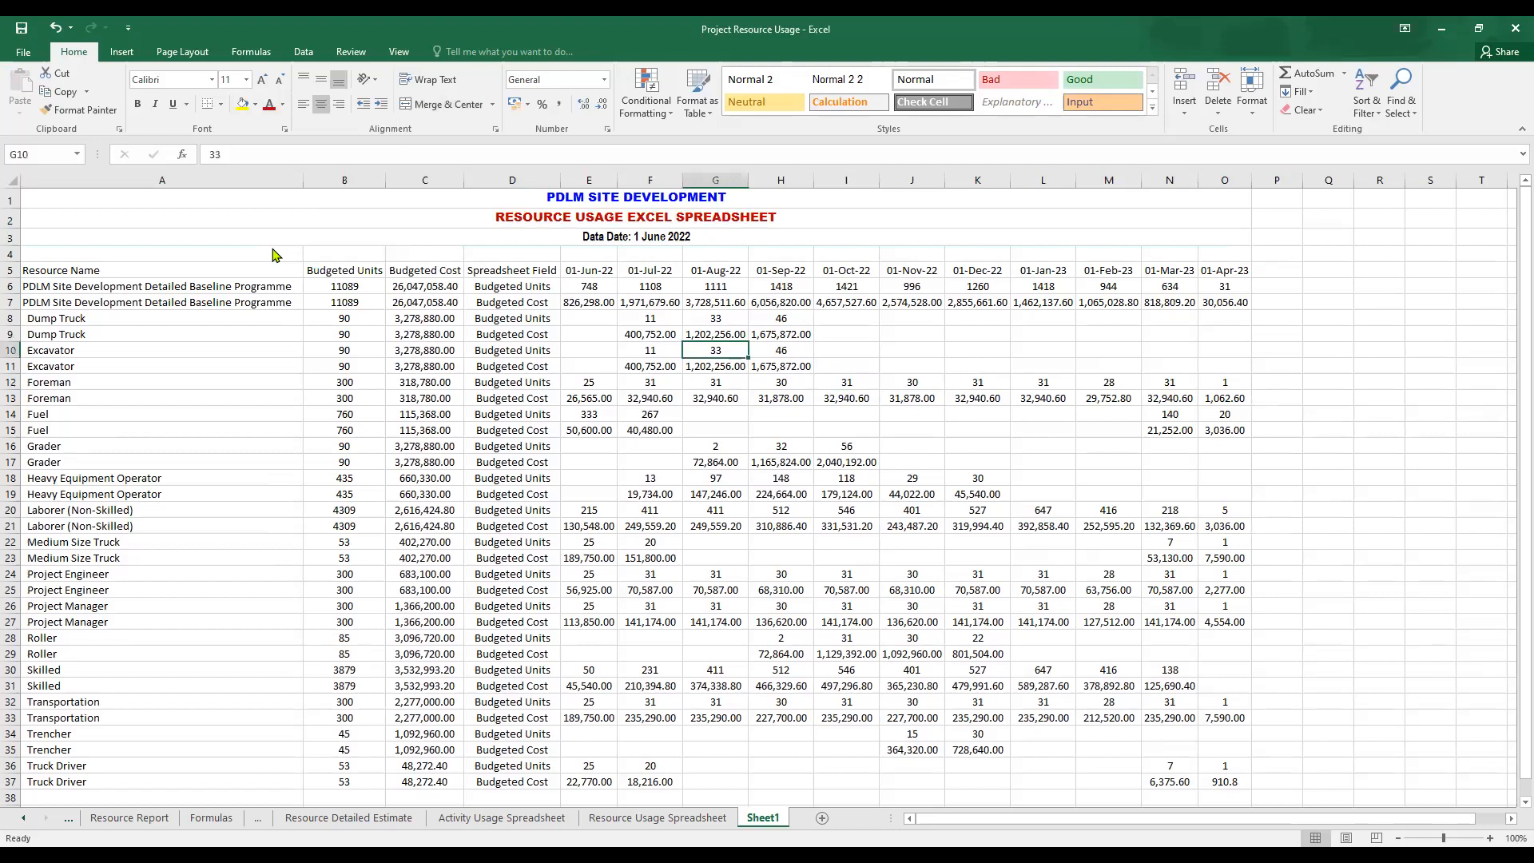
pyautogui.click(12, 255)
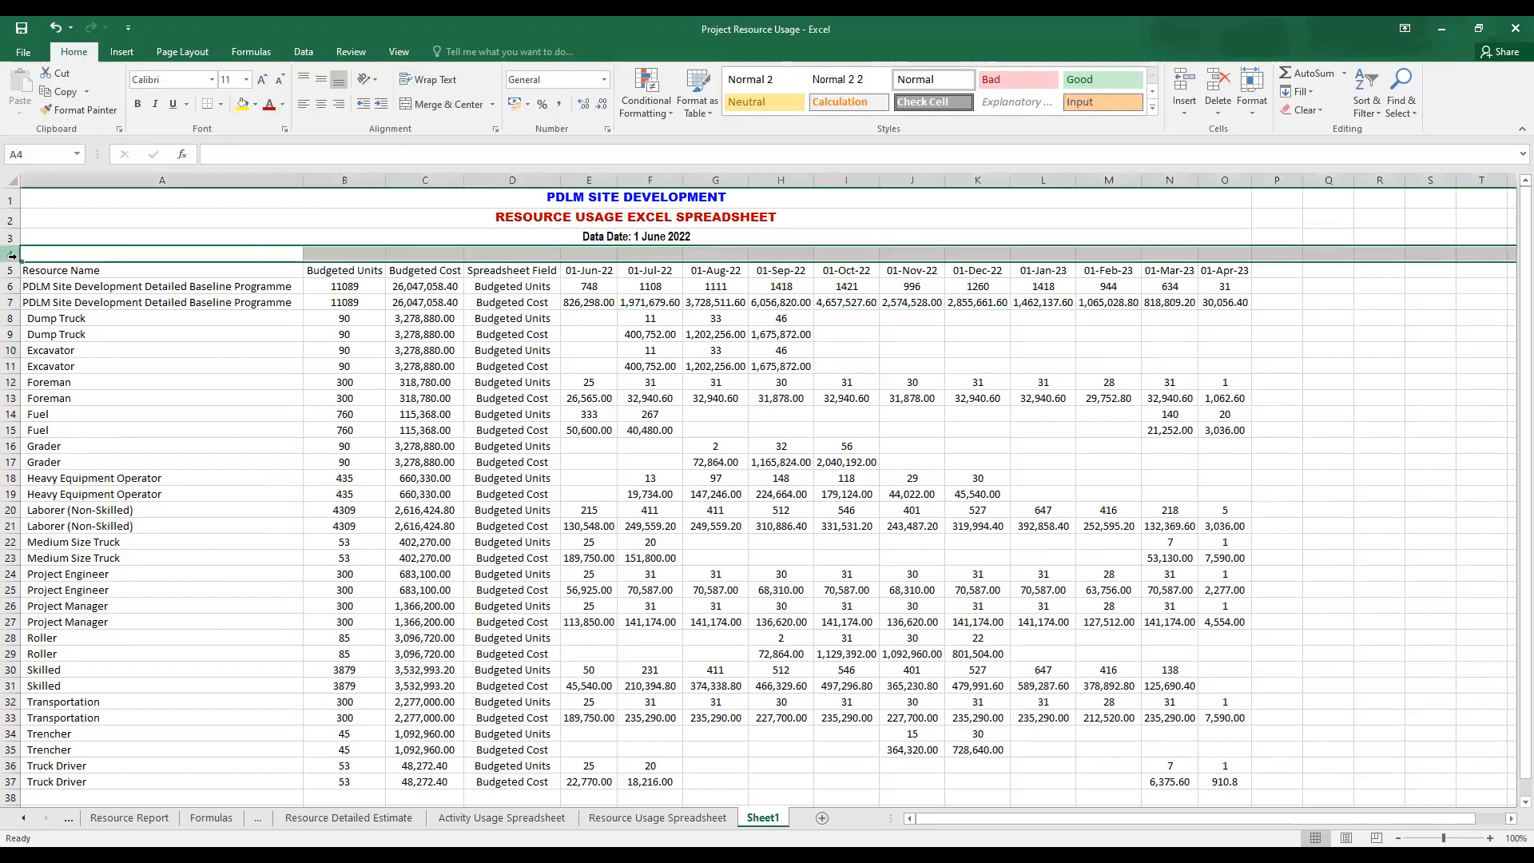
pyautogui.rightClick(11, 254)
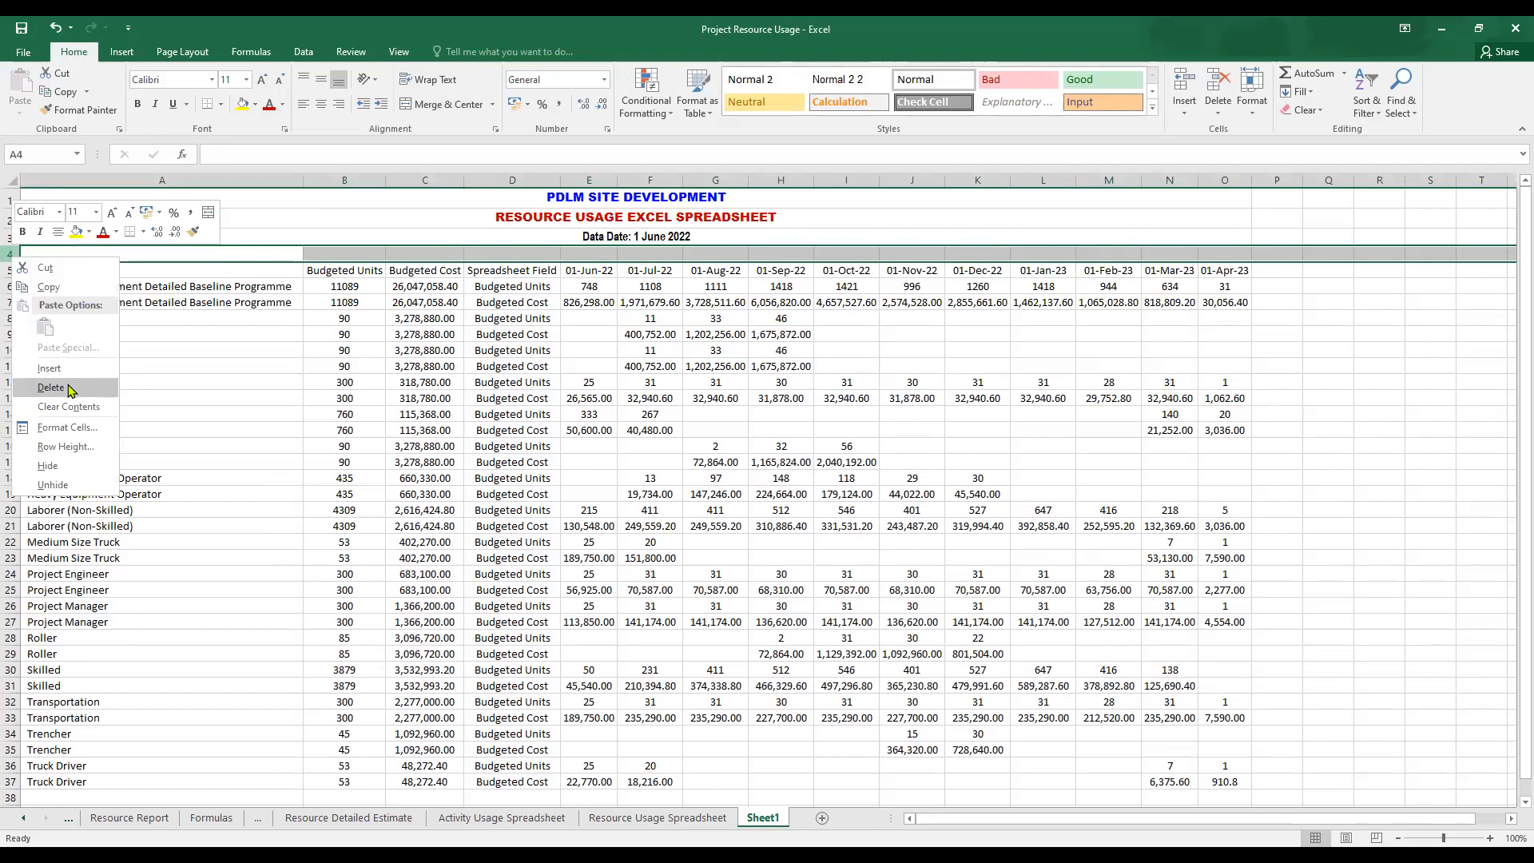
pyautogui.click(51, 388)
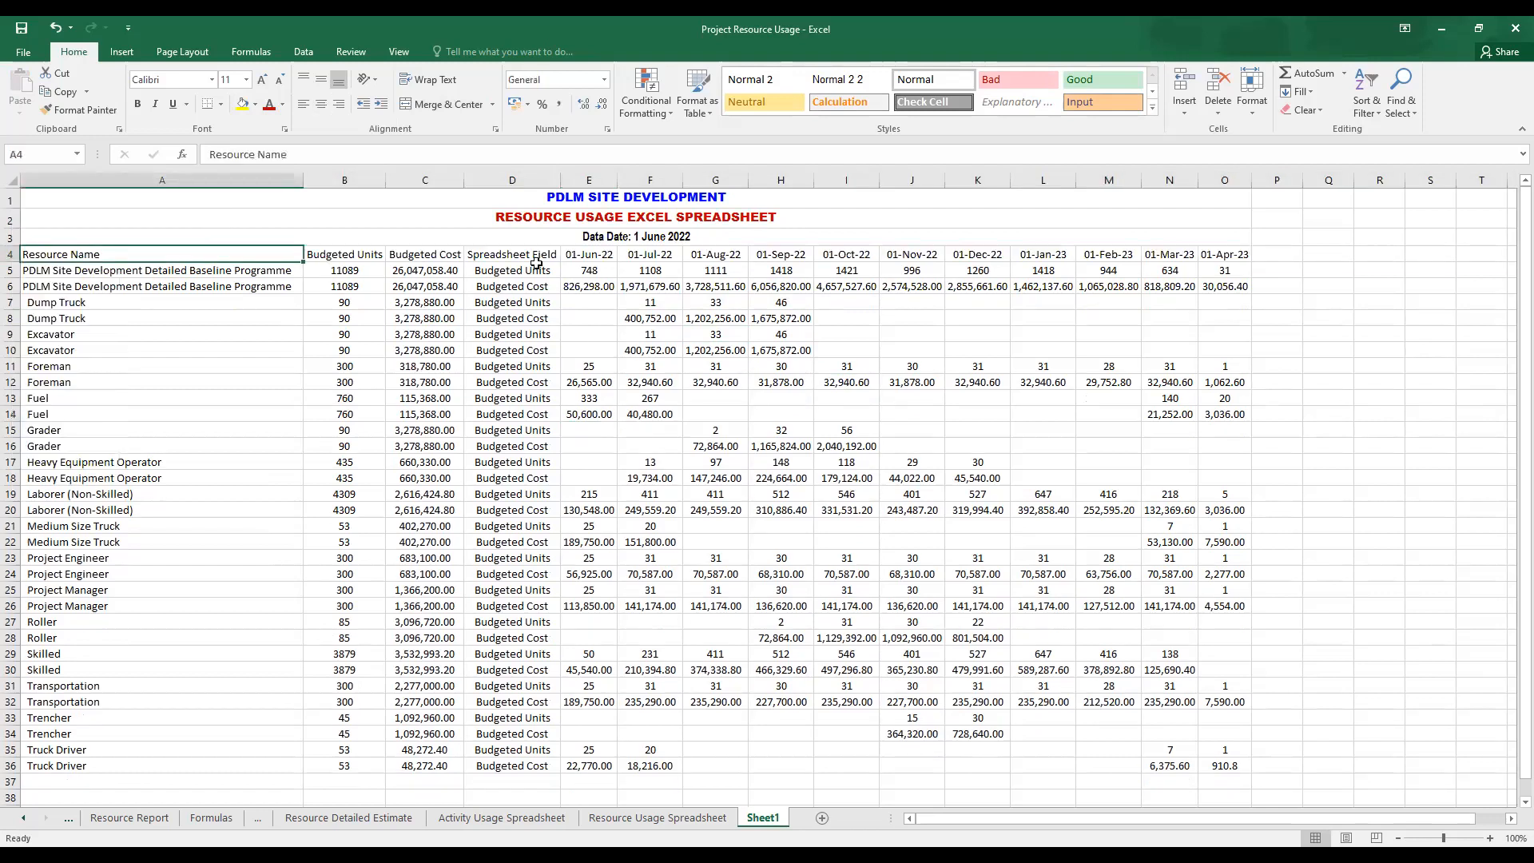
# - Apply outline and inside borders to the whole data table from Resource Name to the last row
pyautogui.hotkey('ctrl', 'shift', 'End')
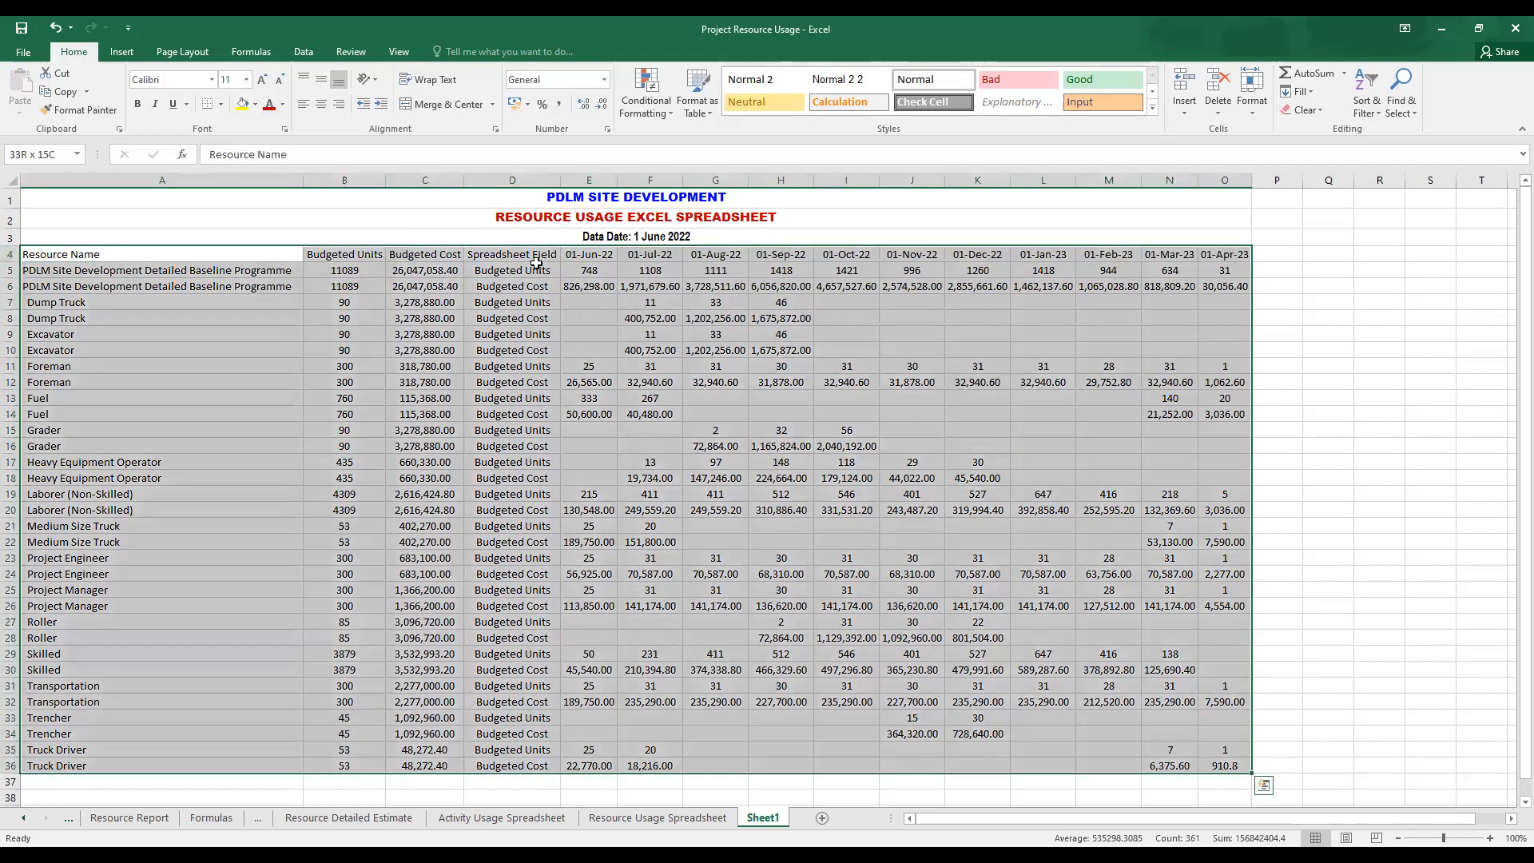
pyautogui.rightClick(844, 329)
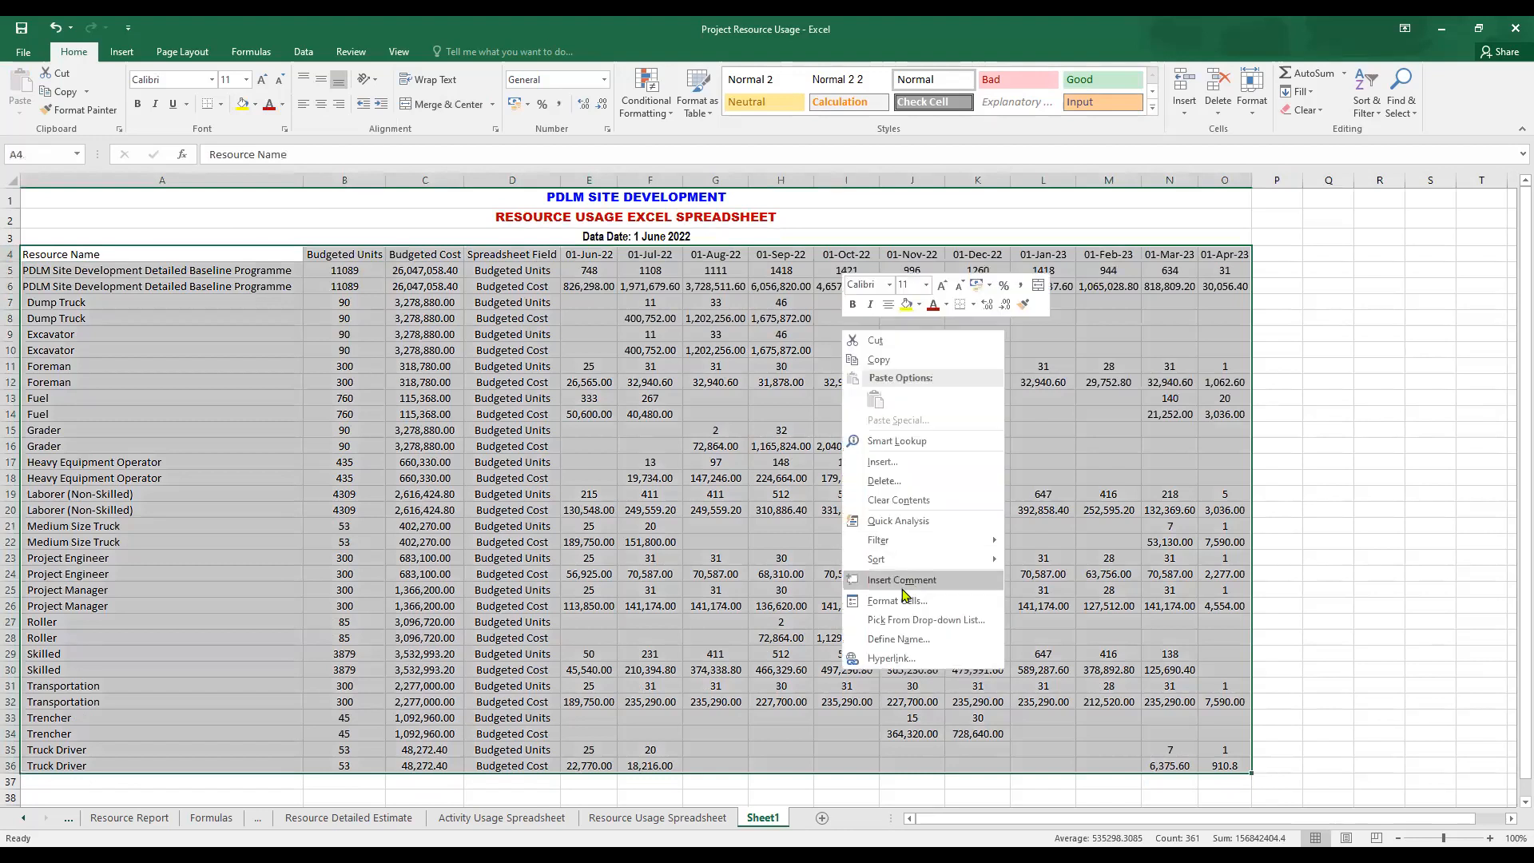
pyautogui.click(896, 601)
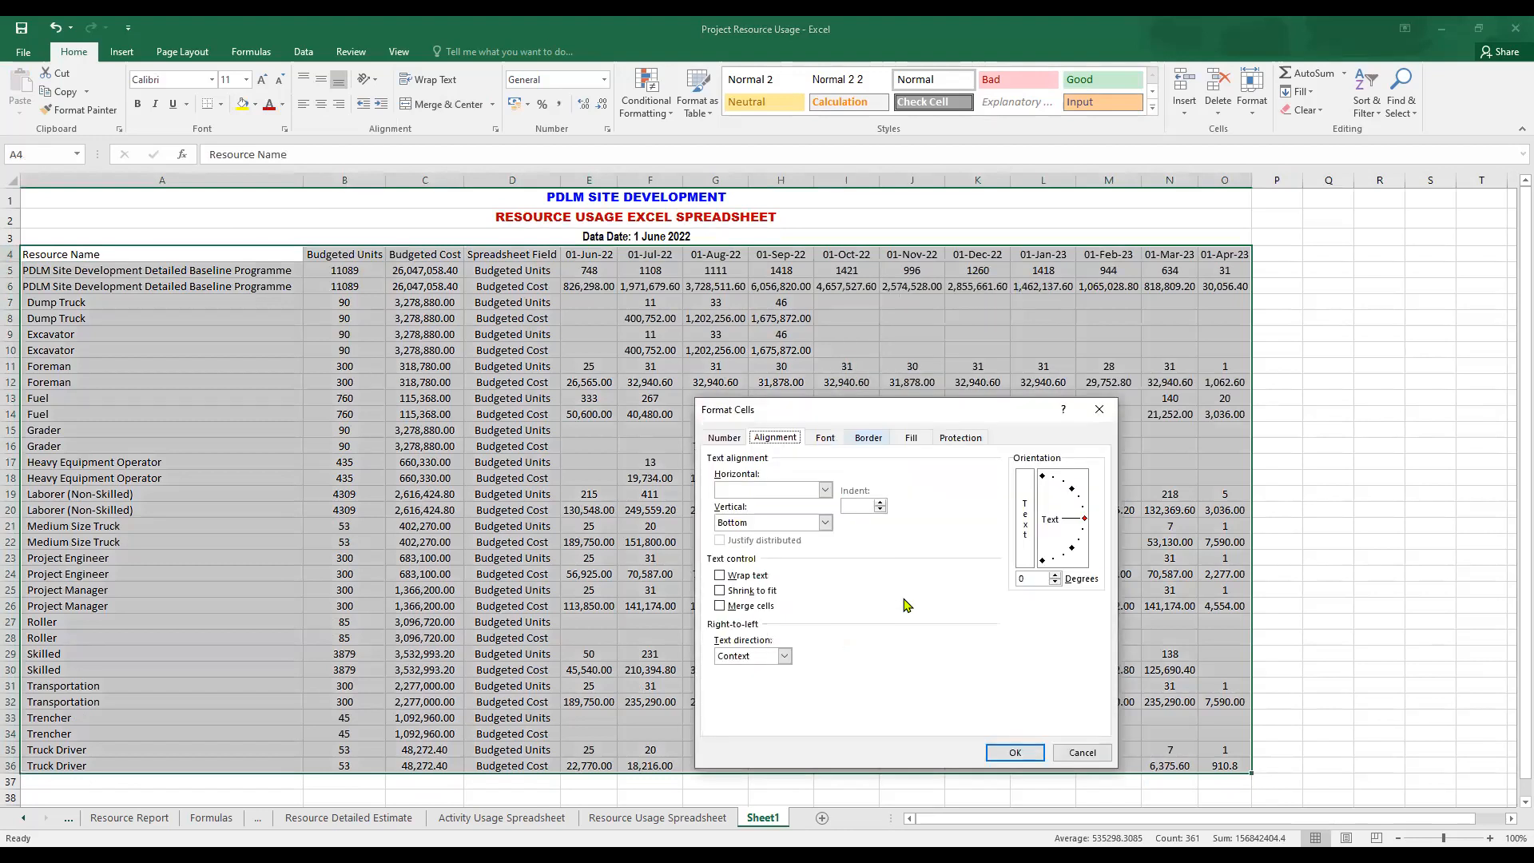
pyautogui.hotkey('alt', 'o')
pyautogui.hotkey('alt', 'i')
pyautogui.press('Return')
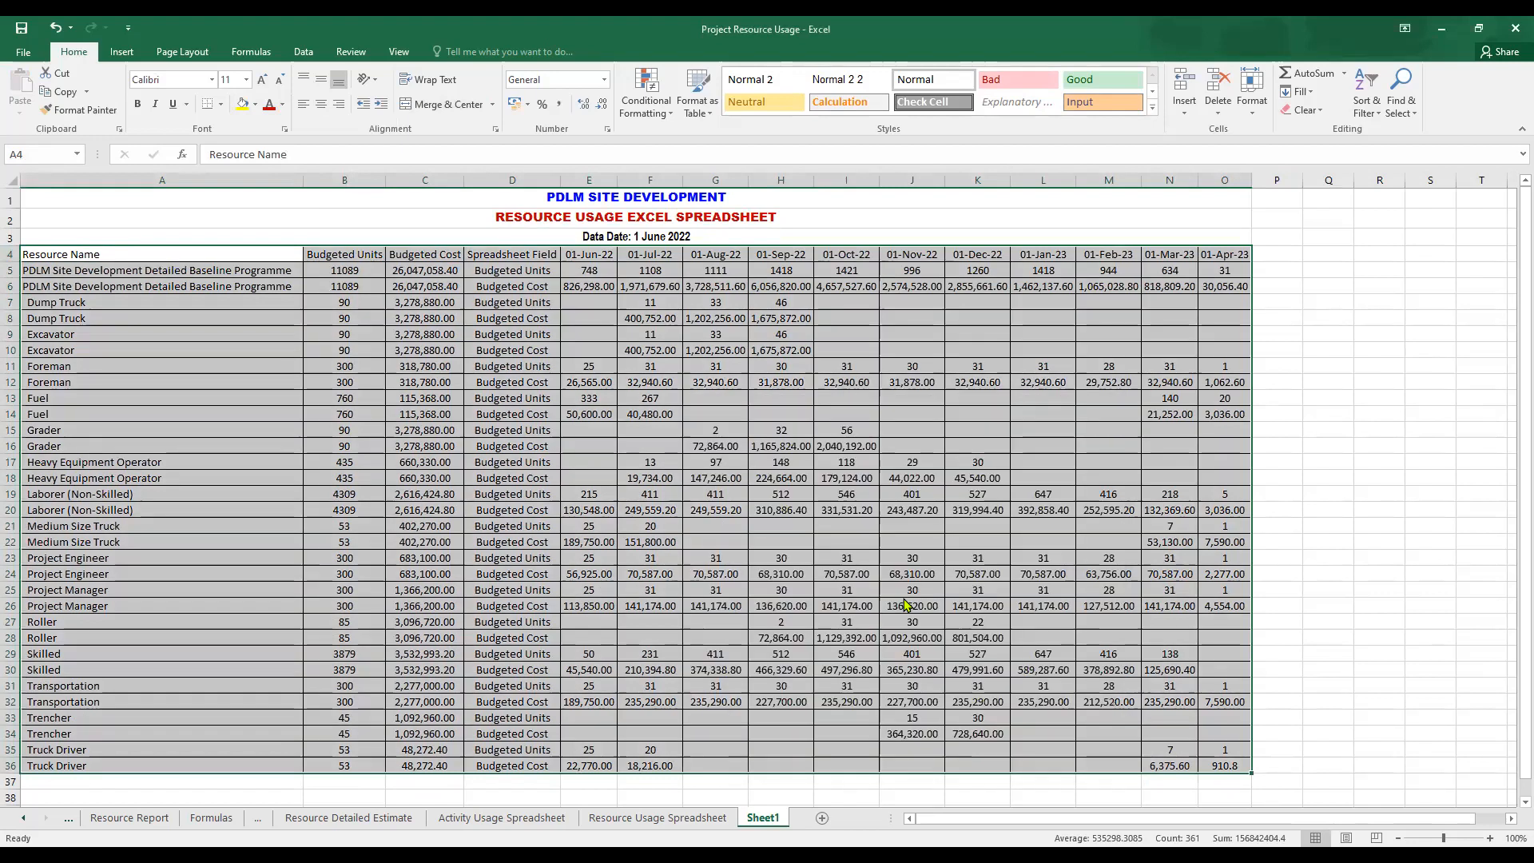
pyautogui.click(1328, 382)
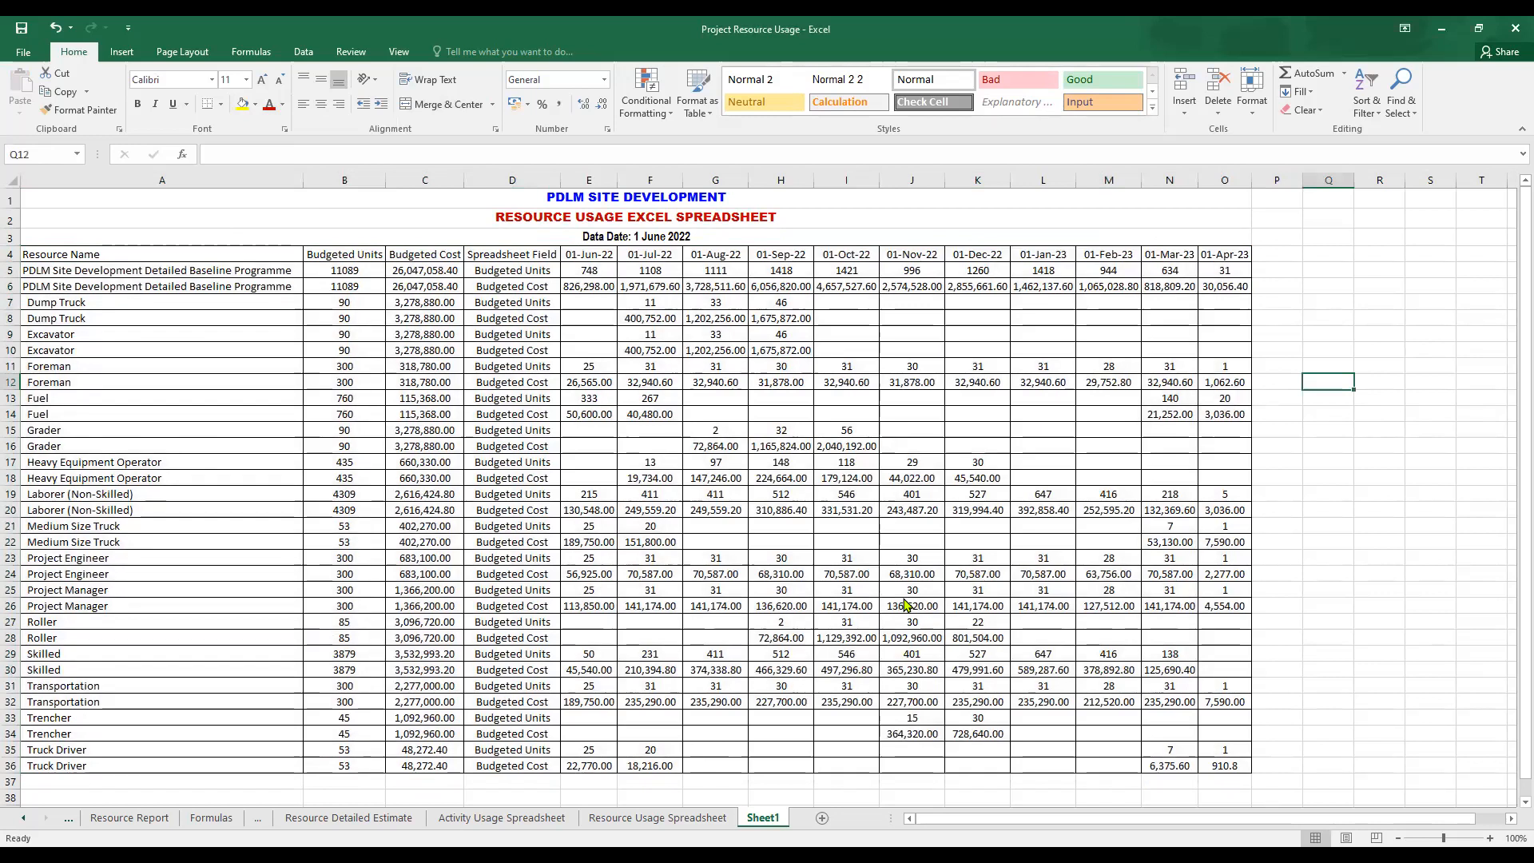
# - Inspect the header rows and table cells by selecting them one after another
pyautogui.moveTo(912, 287); pyautogui.dragTo(911, 302)
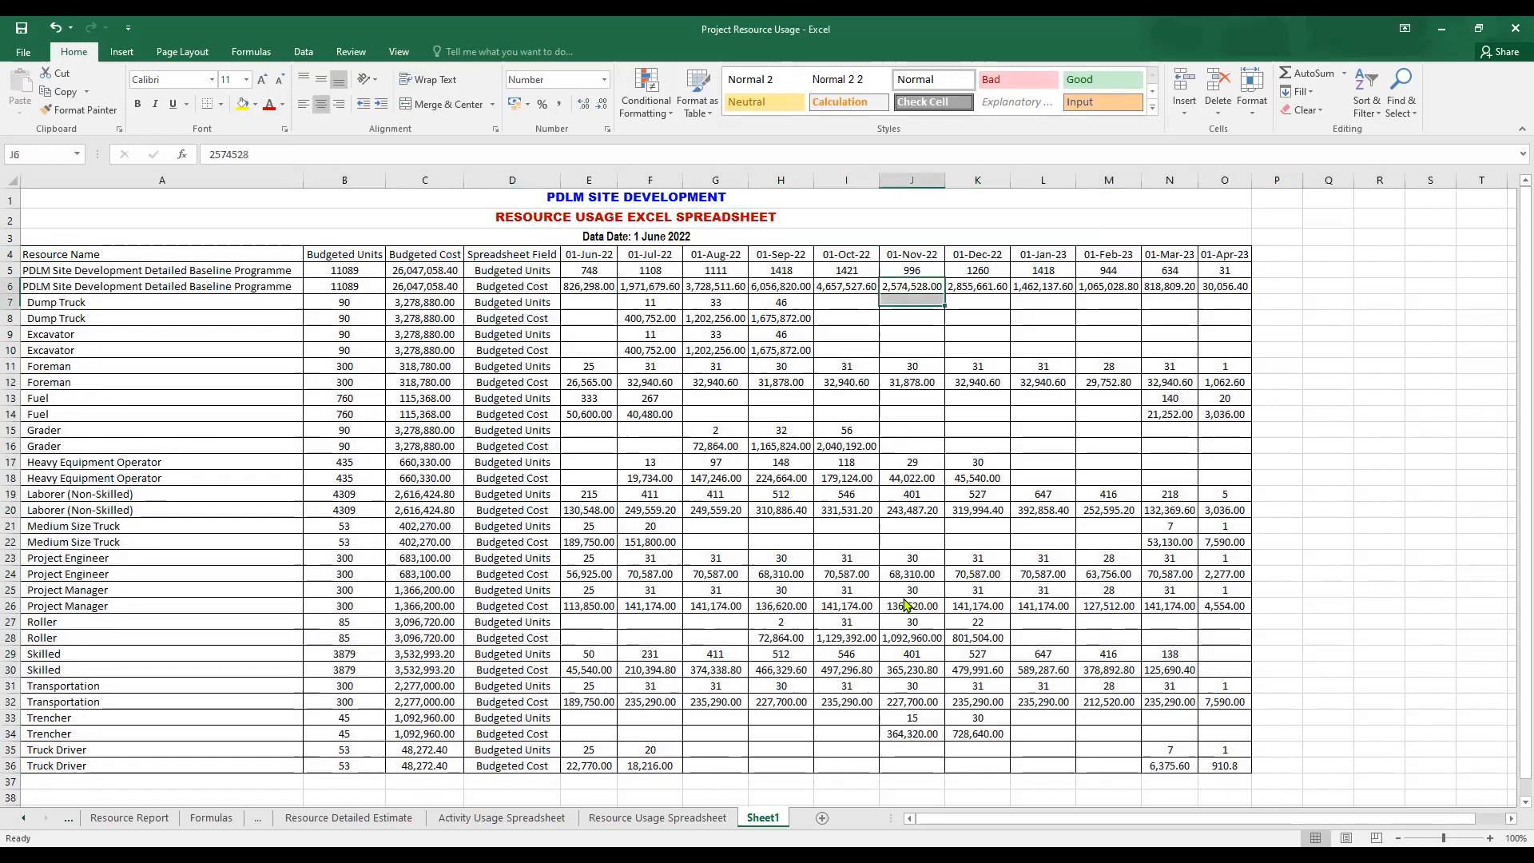
pyautogui.click(211, 181)
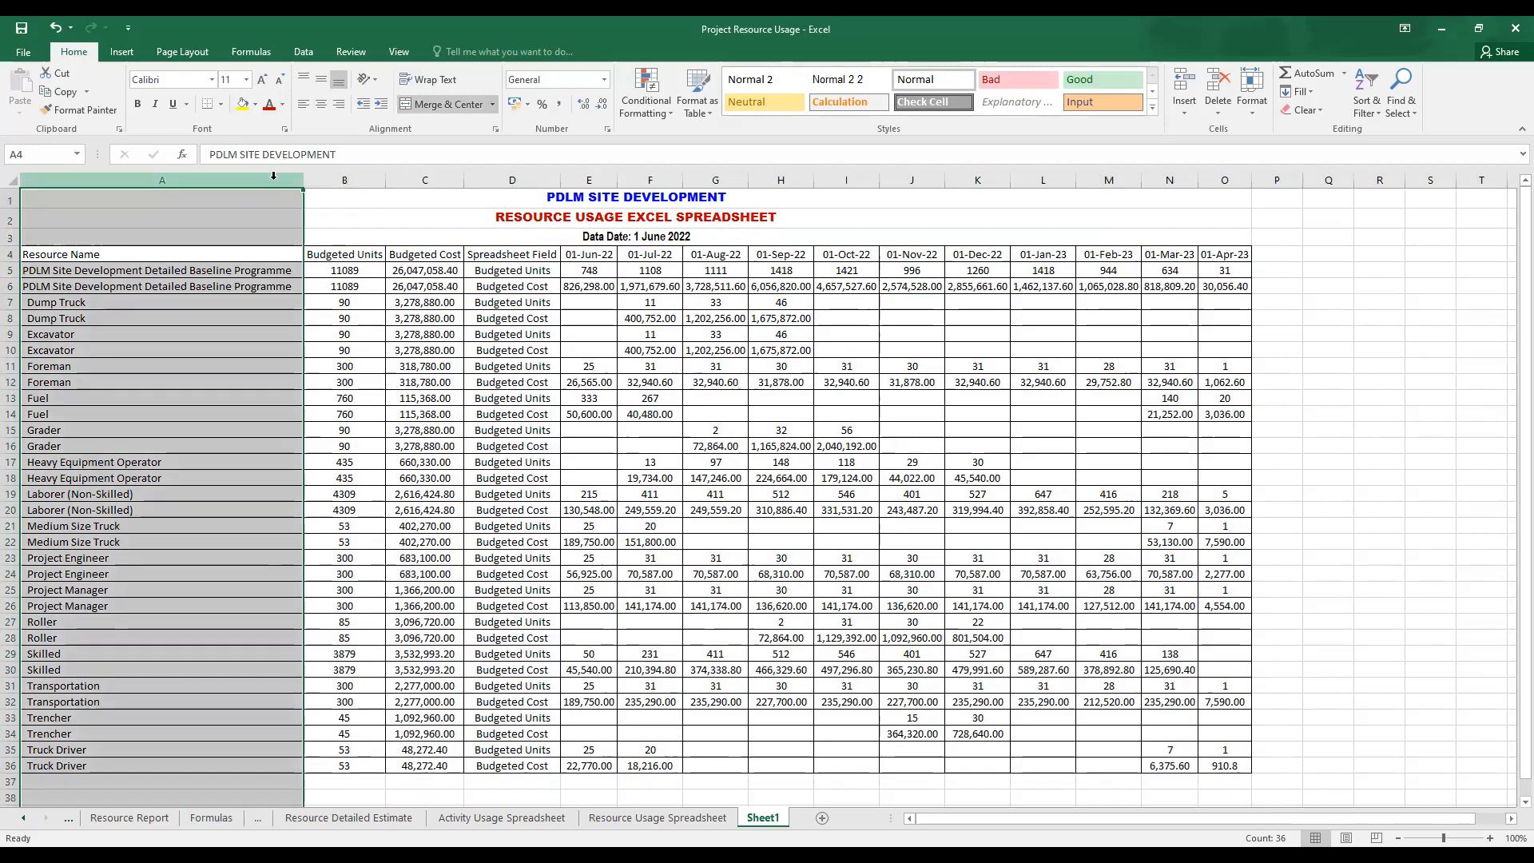
pyautogui.click(820, 260)
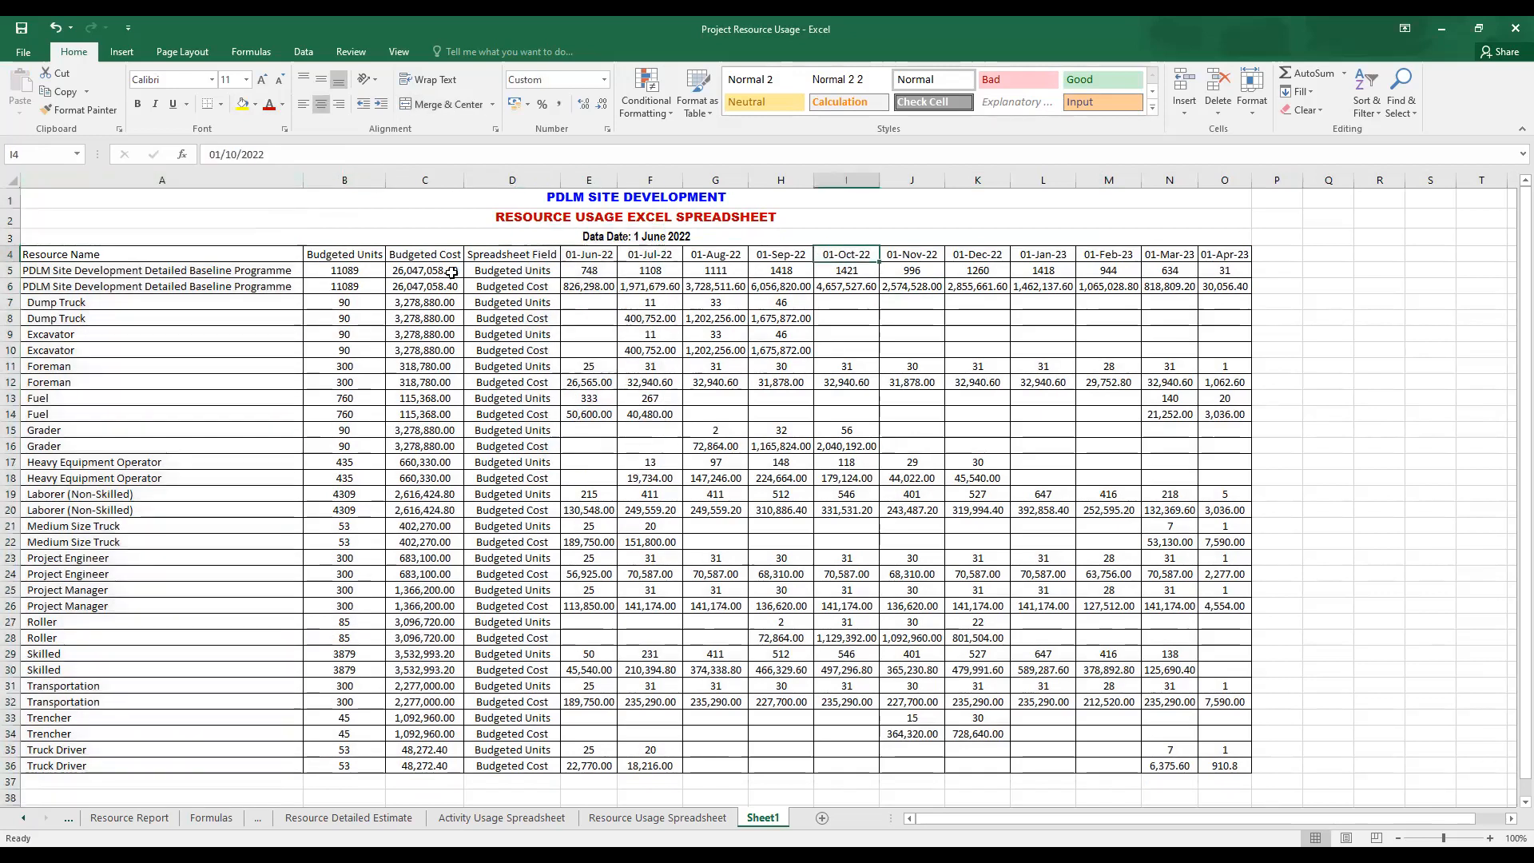
pyautogui.click(415, 258)
pyautogui.click(239, 255)
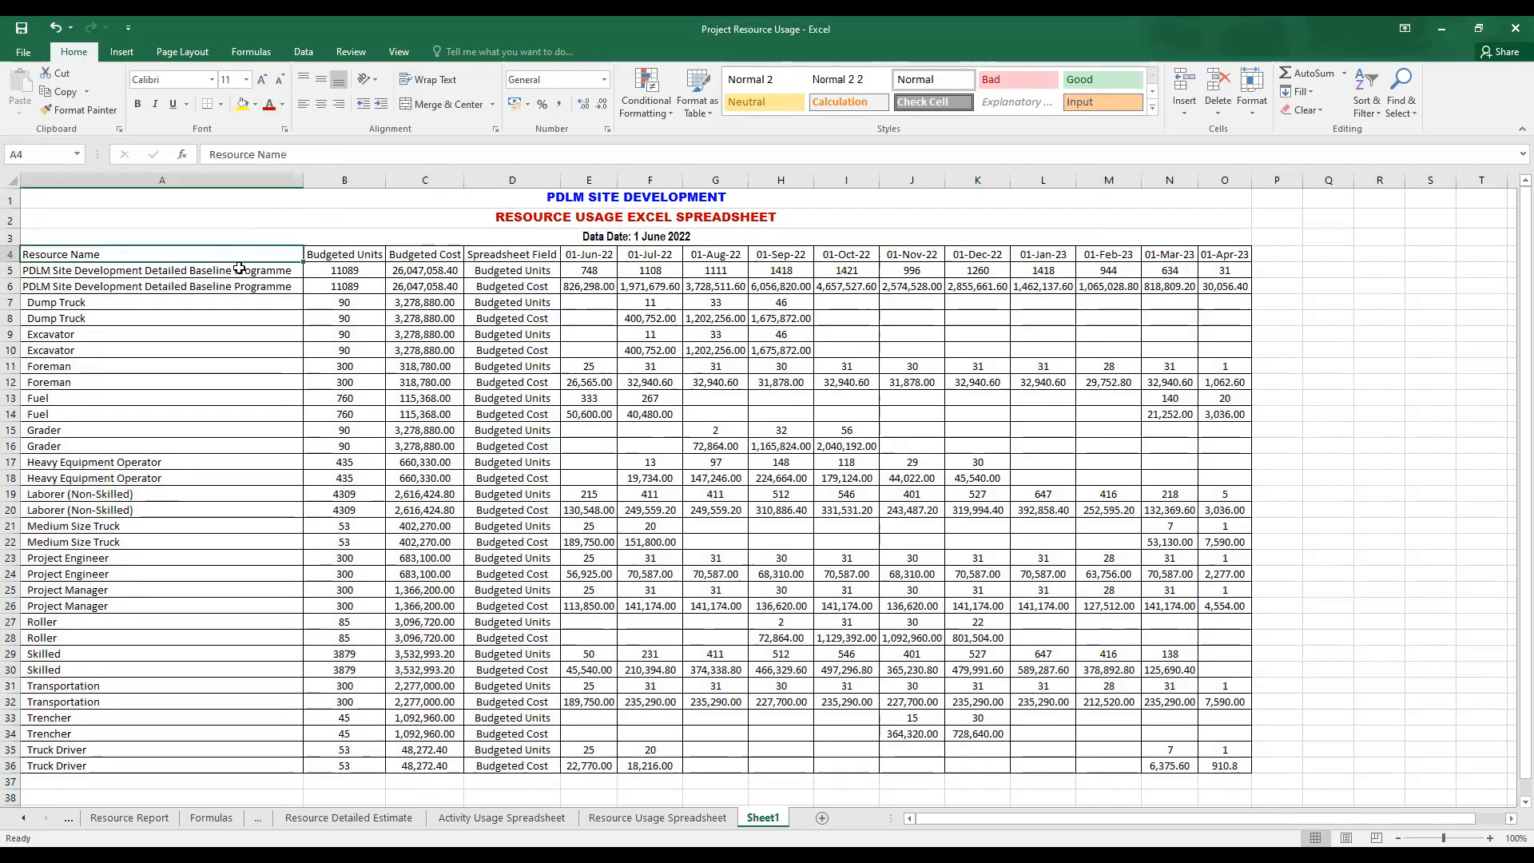
pyautogui.click(240, 269)
pyautogui.click(240, 285)
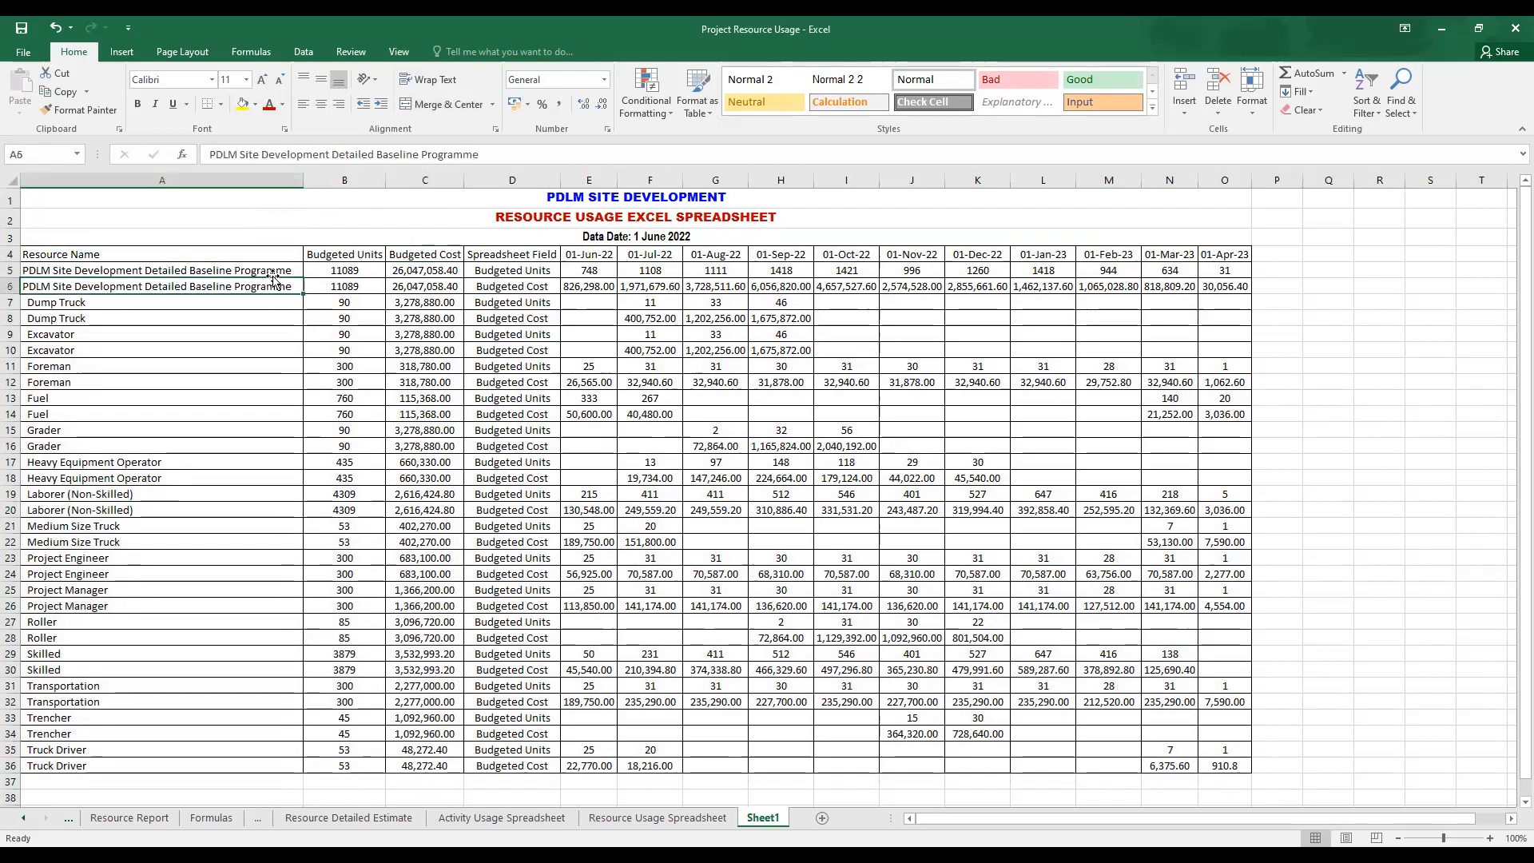
pyautogui.click(298, 226)
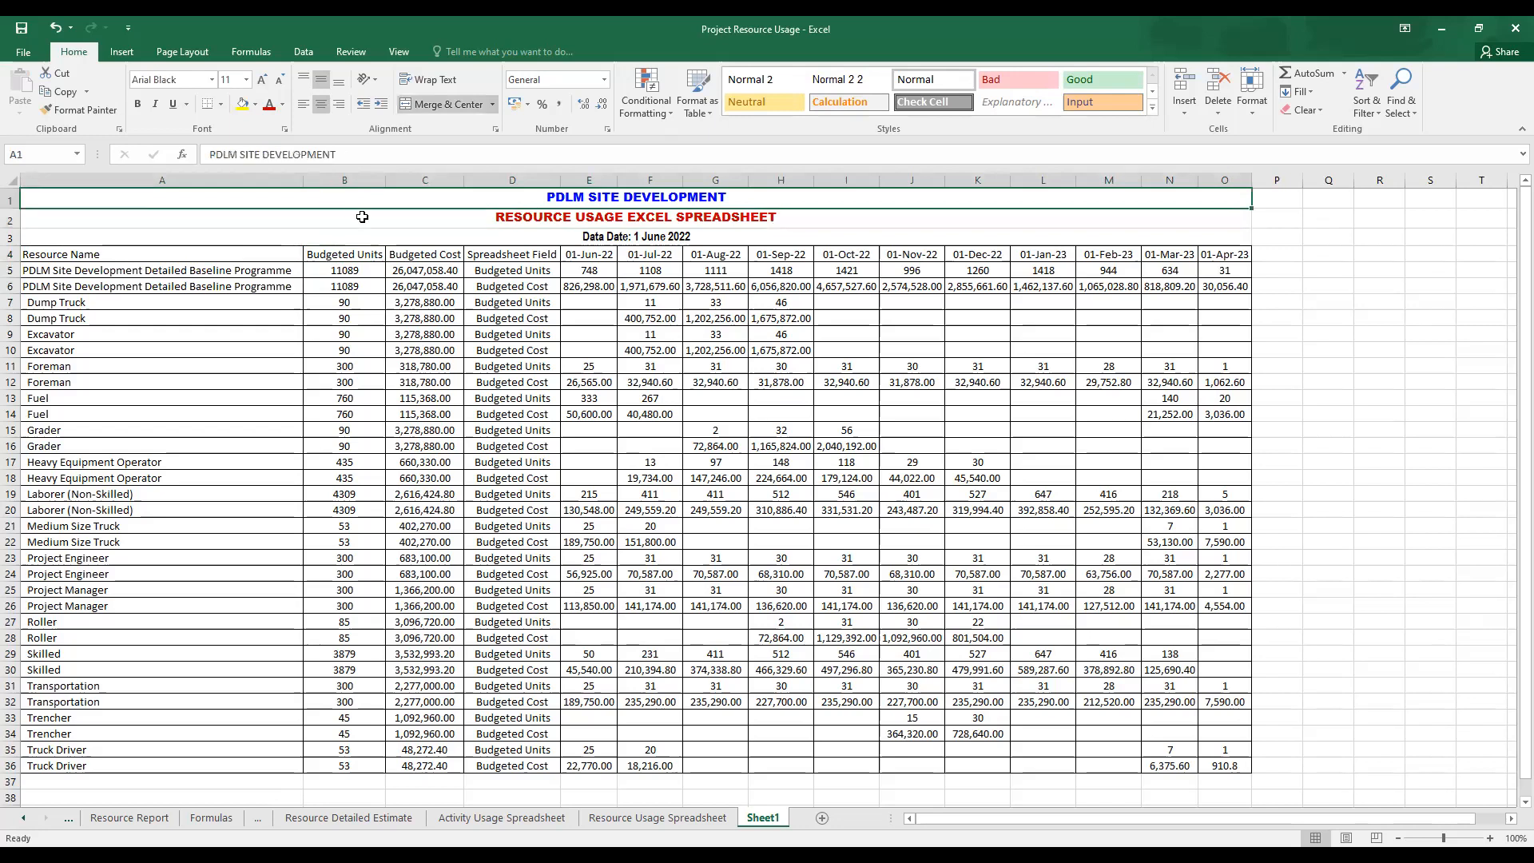
pyautogui.click(398, 239)
pyautogui.click(847, 382)
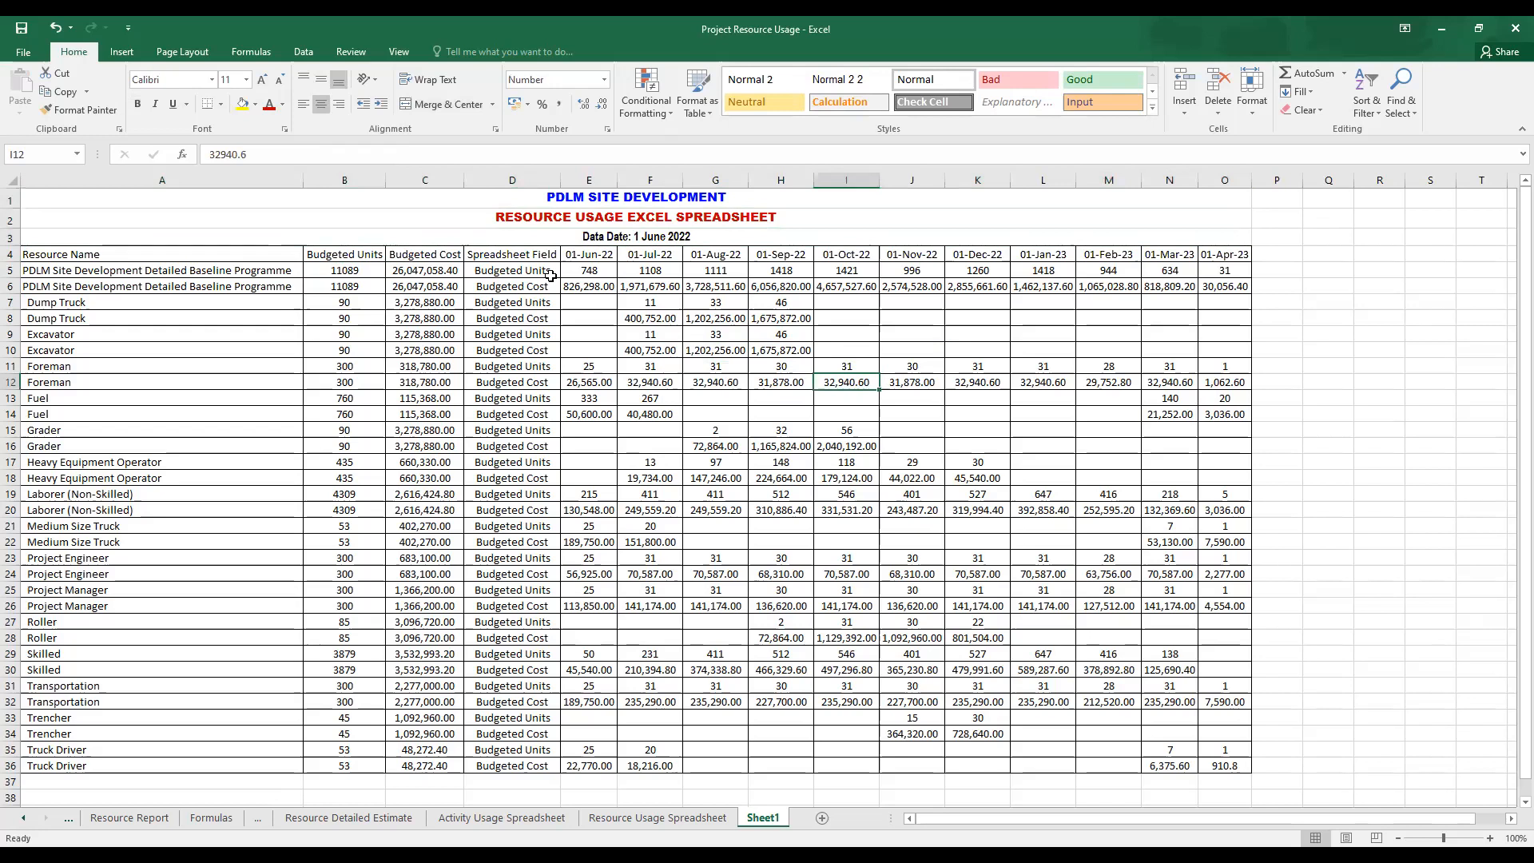
pyautogui.click(678, 232)
pyautogui.click(693, 216)
pyautogui.click(712, 196)
pyautogui.click(703, 217)
pyautogui.click(697, 238)
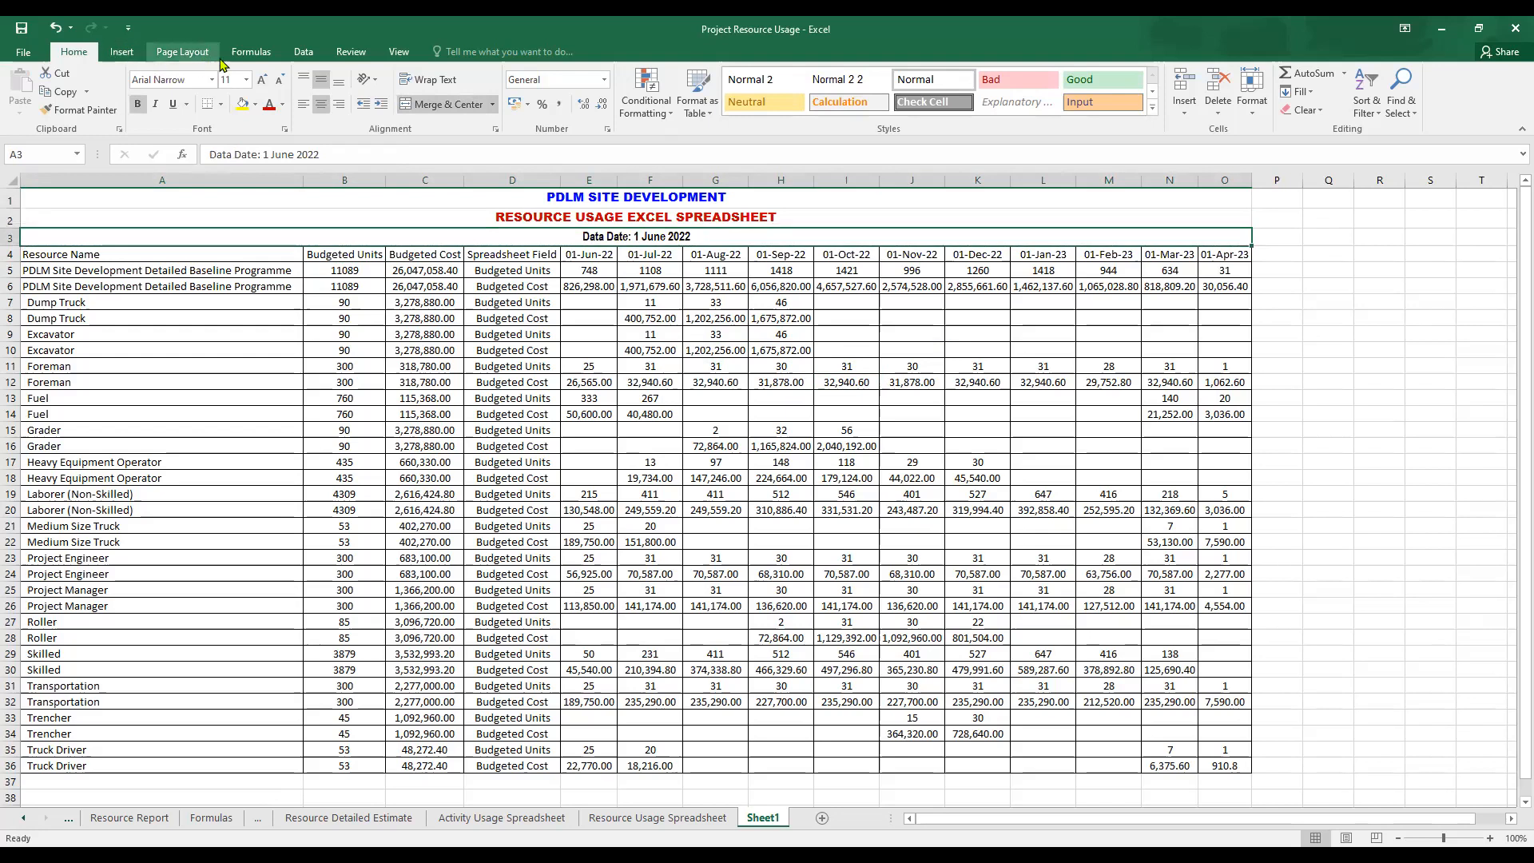
# - Adjust the page breaks in Page Break Preview so the whole table prints on one page, then return to Normal view
pyautogui.click(397, 52)
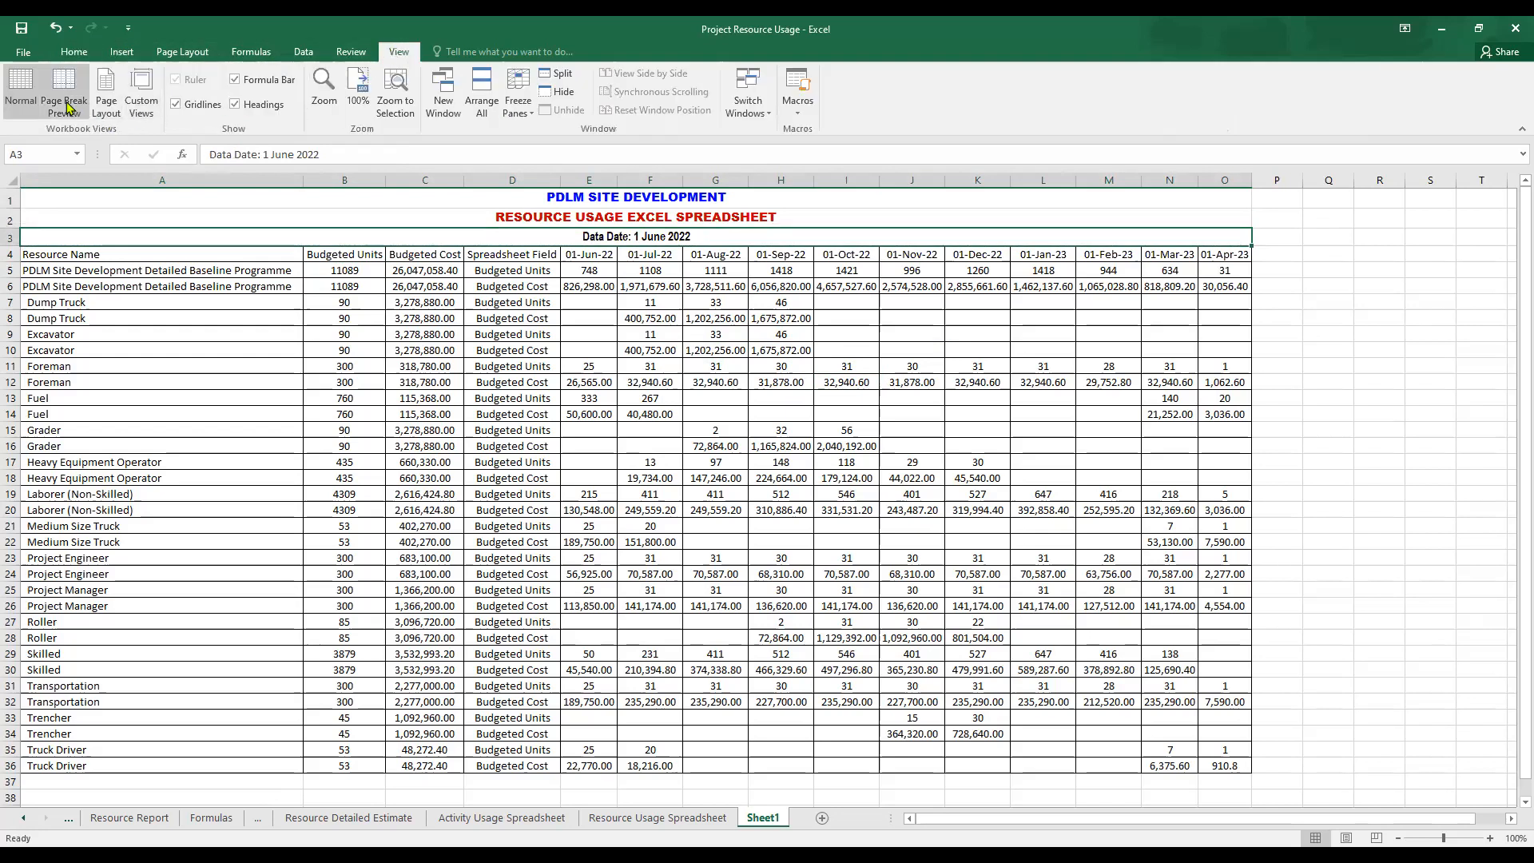
pyautogui.click(64, 92)
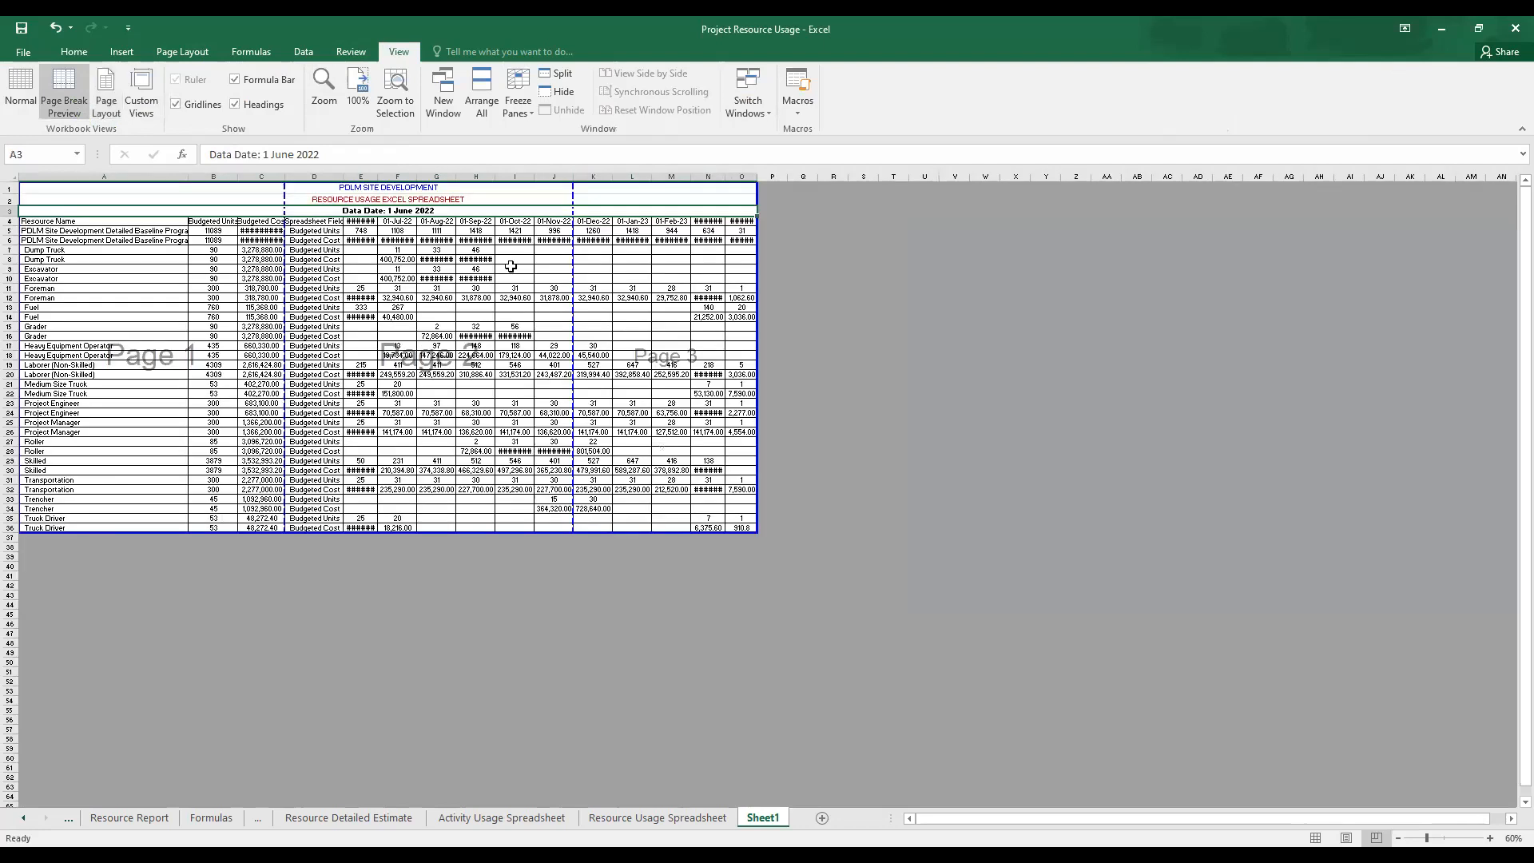
pyautogui.moveTo(797, 260); pyautogui.dragTo(765, 256)
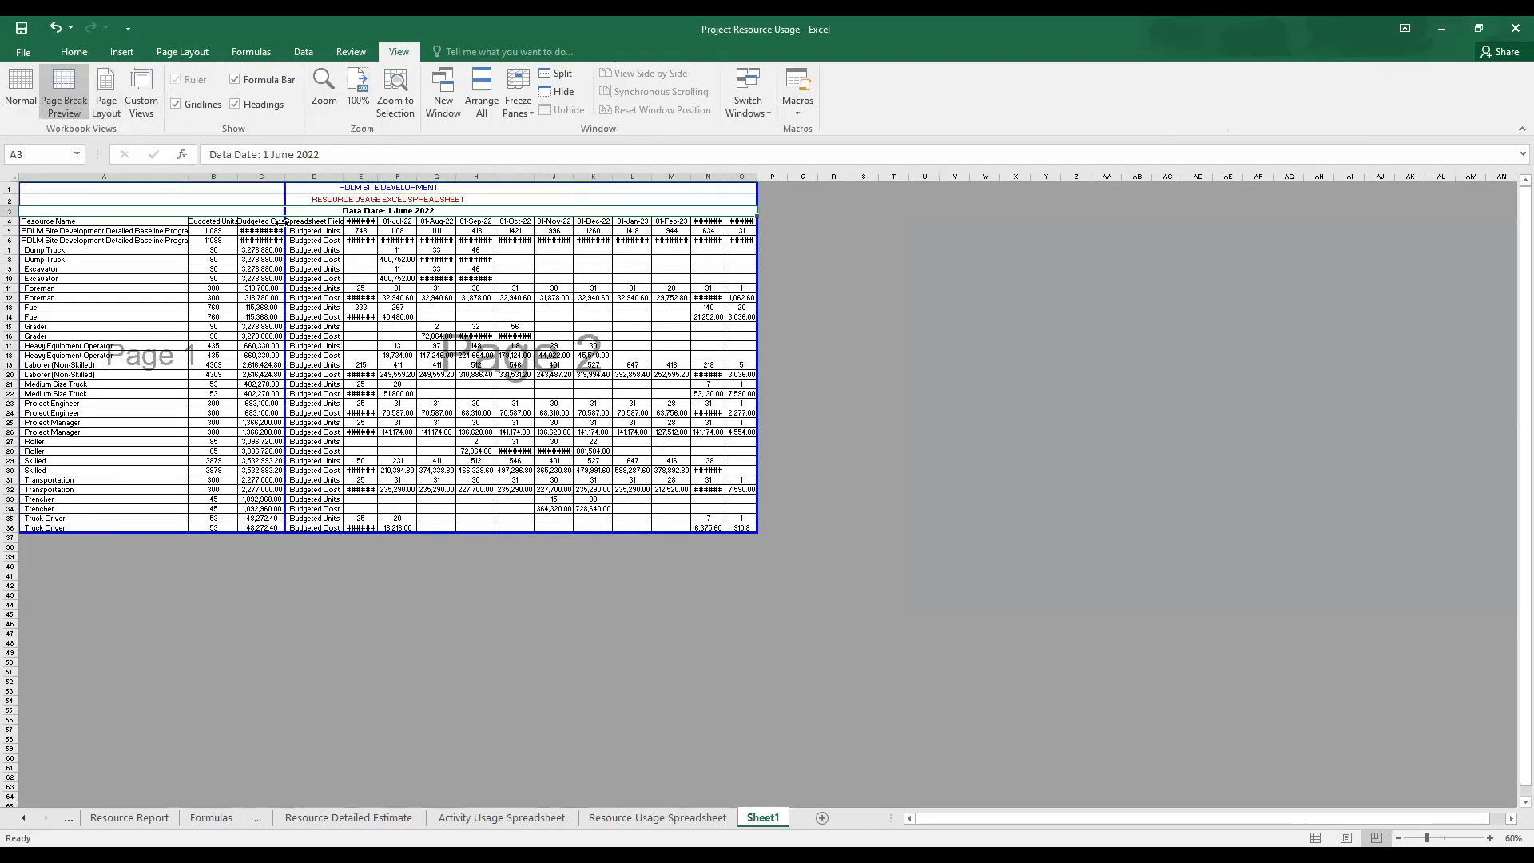
pyautogui.moveTo(284, 223); pyautogui.dragTo(625, 305)
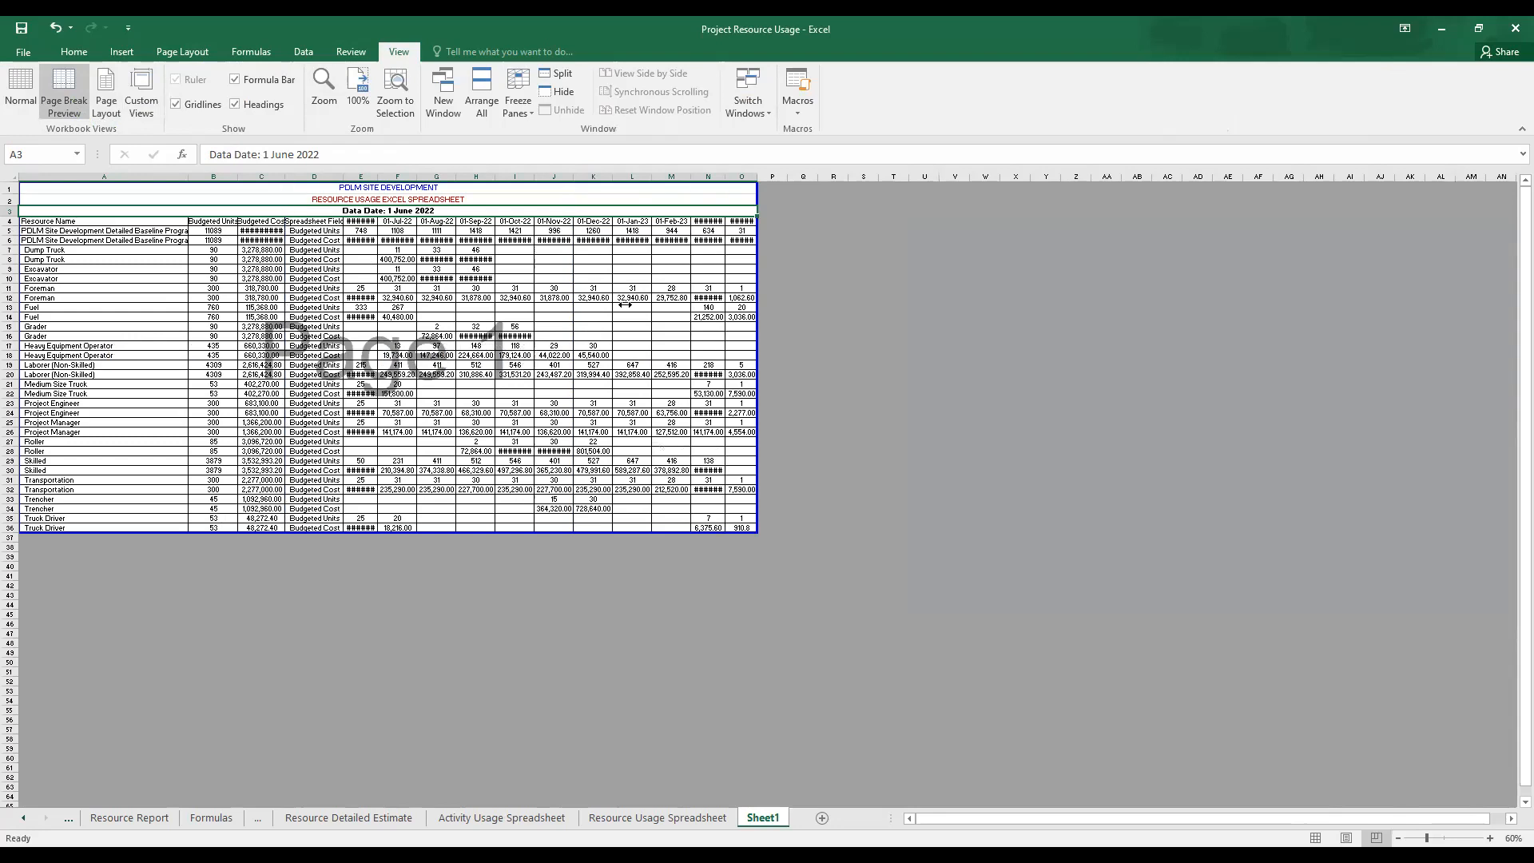
pyautogui.click(22, 95)
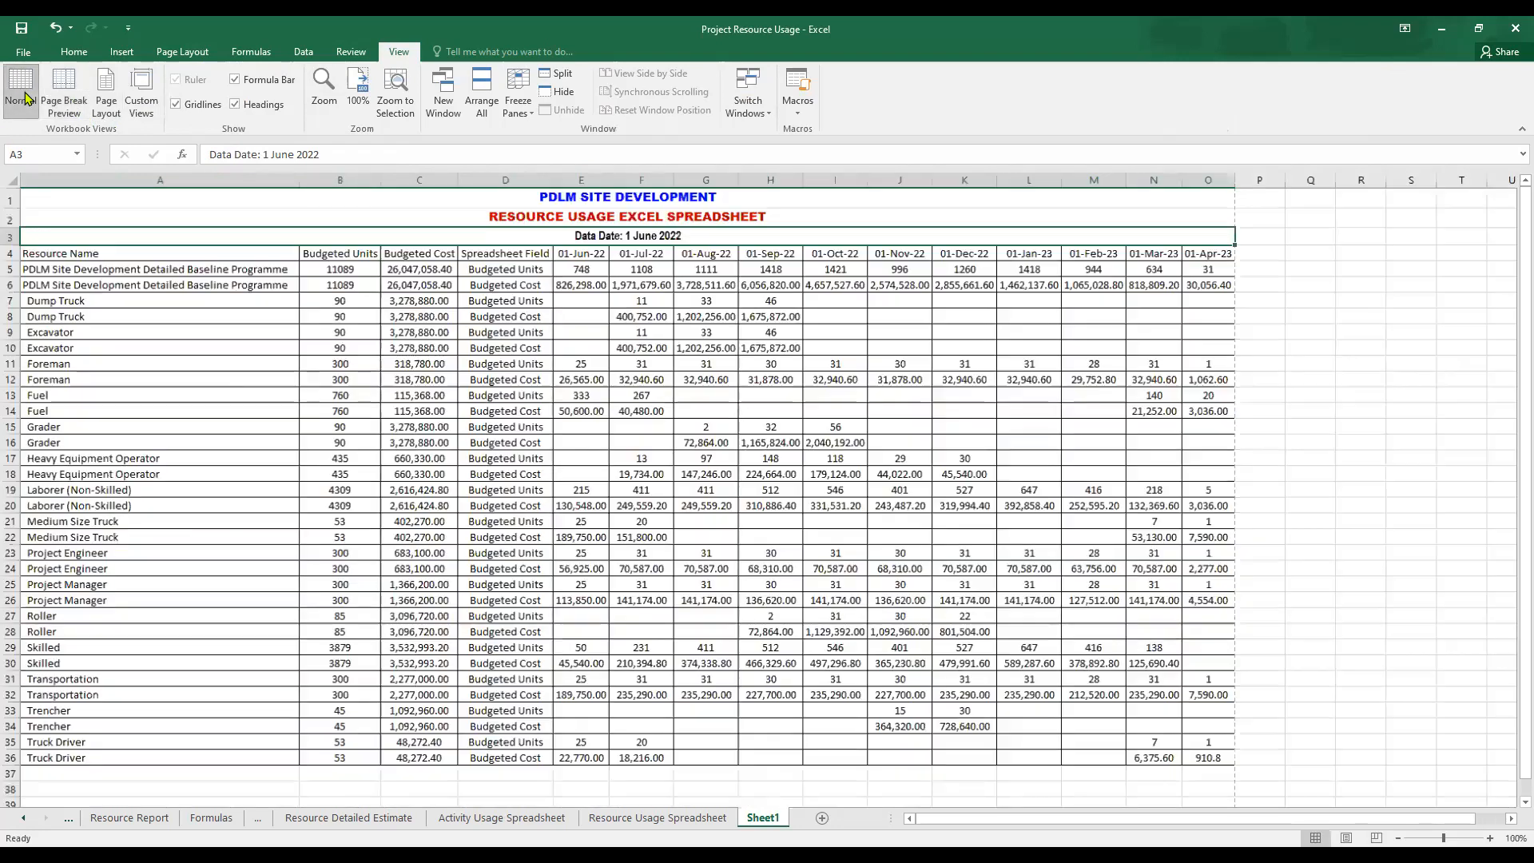
# - Open the print Page Setup and set the orientation to Landscape and the paper size to A3
pyautogui.hotkey('alt', 'f')
pyautogui.click(32, 246)
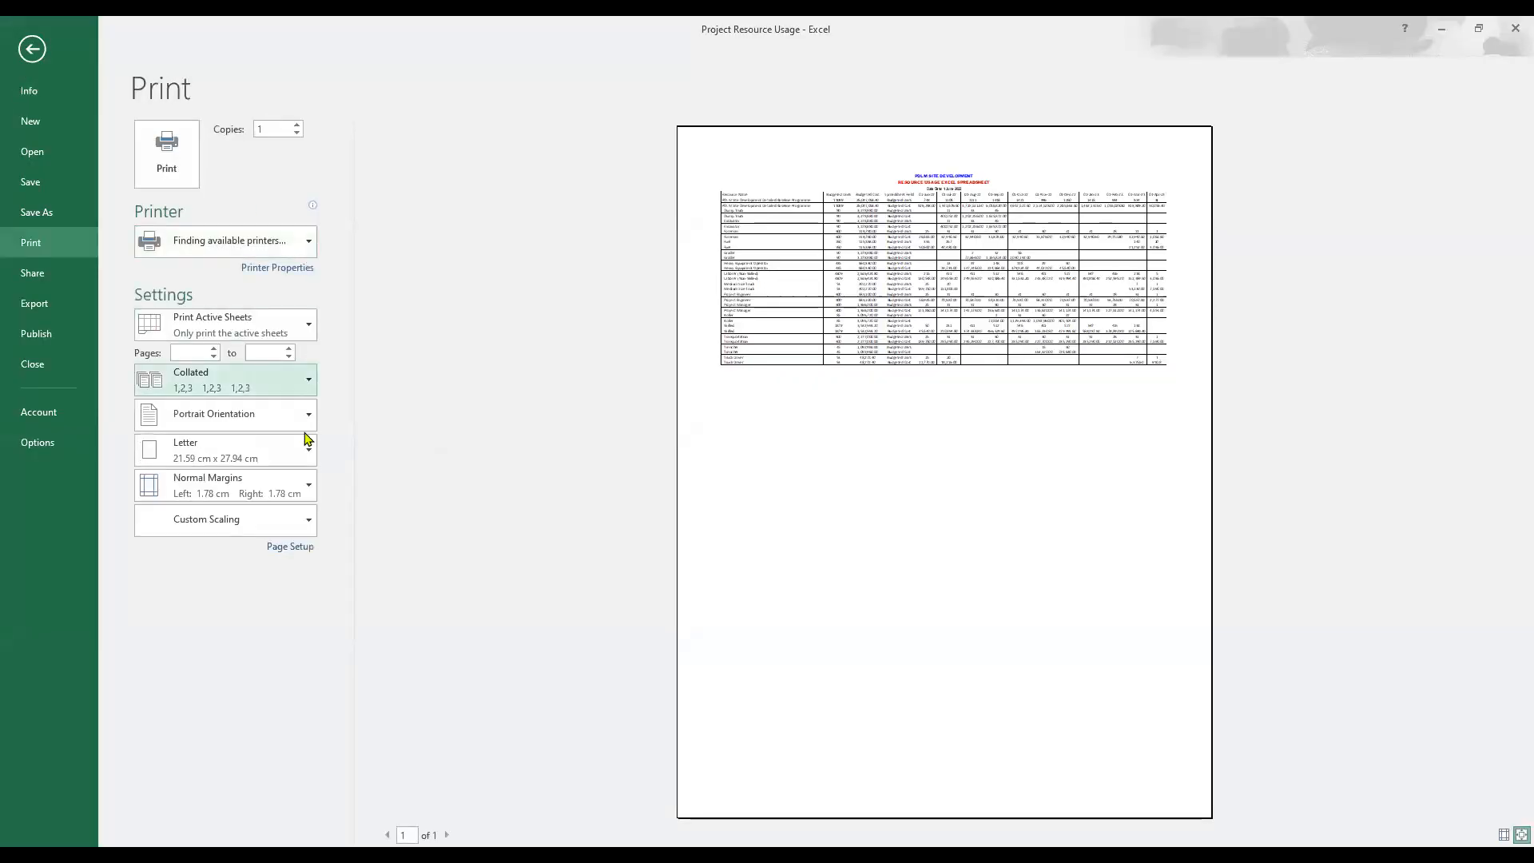
pyautogui.click(330, 538)
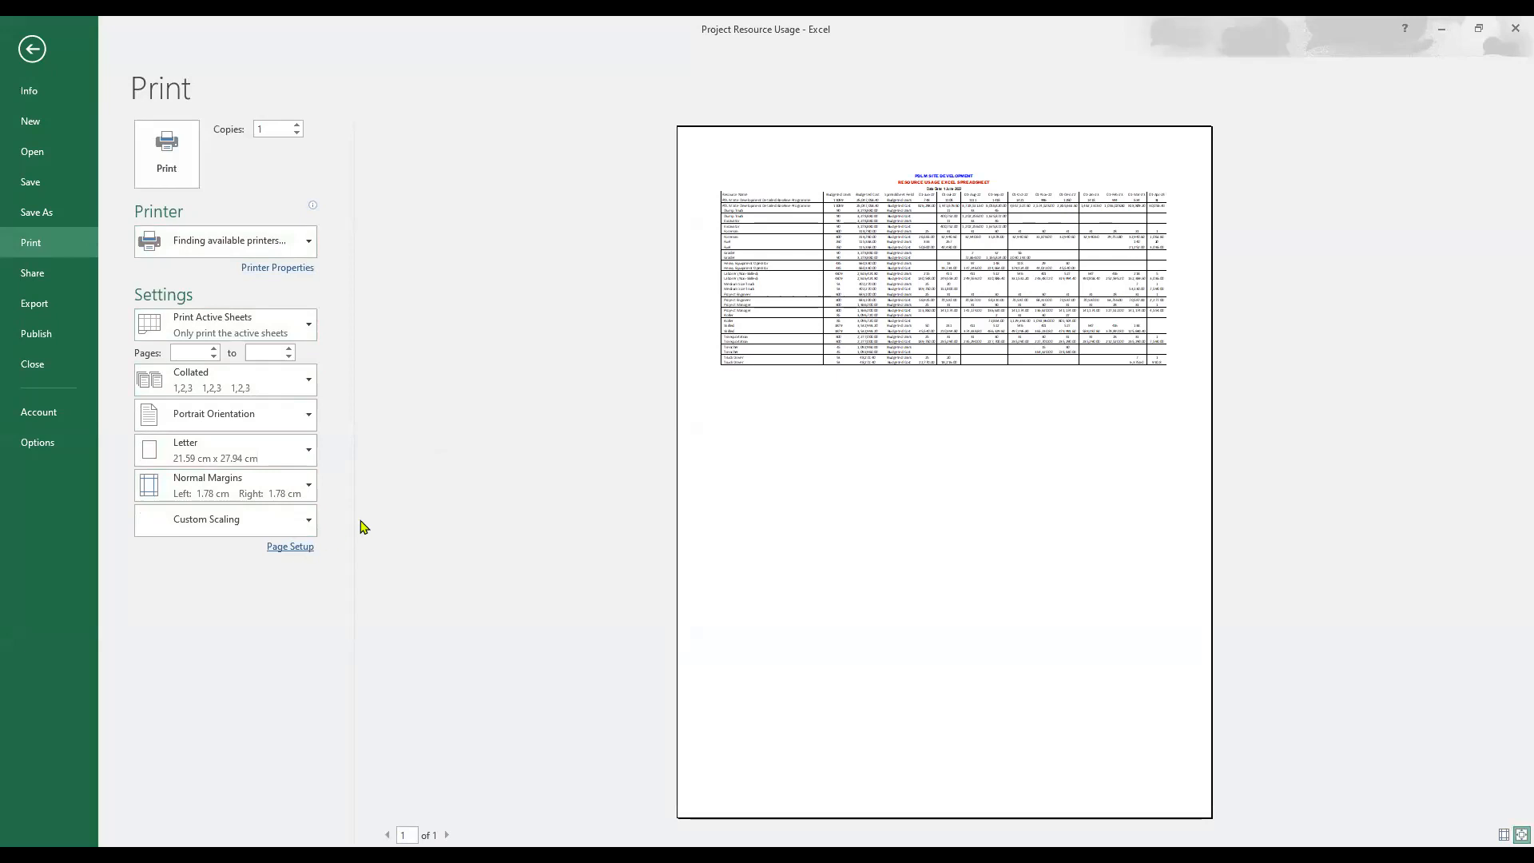
pyautogui.click(522, 380)
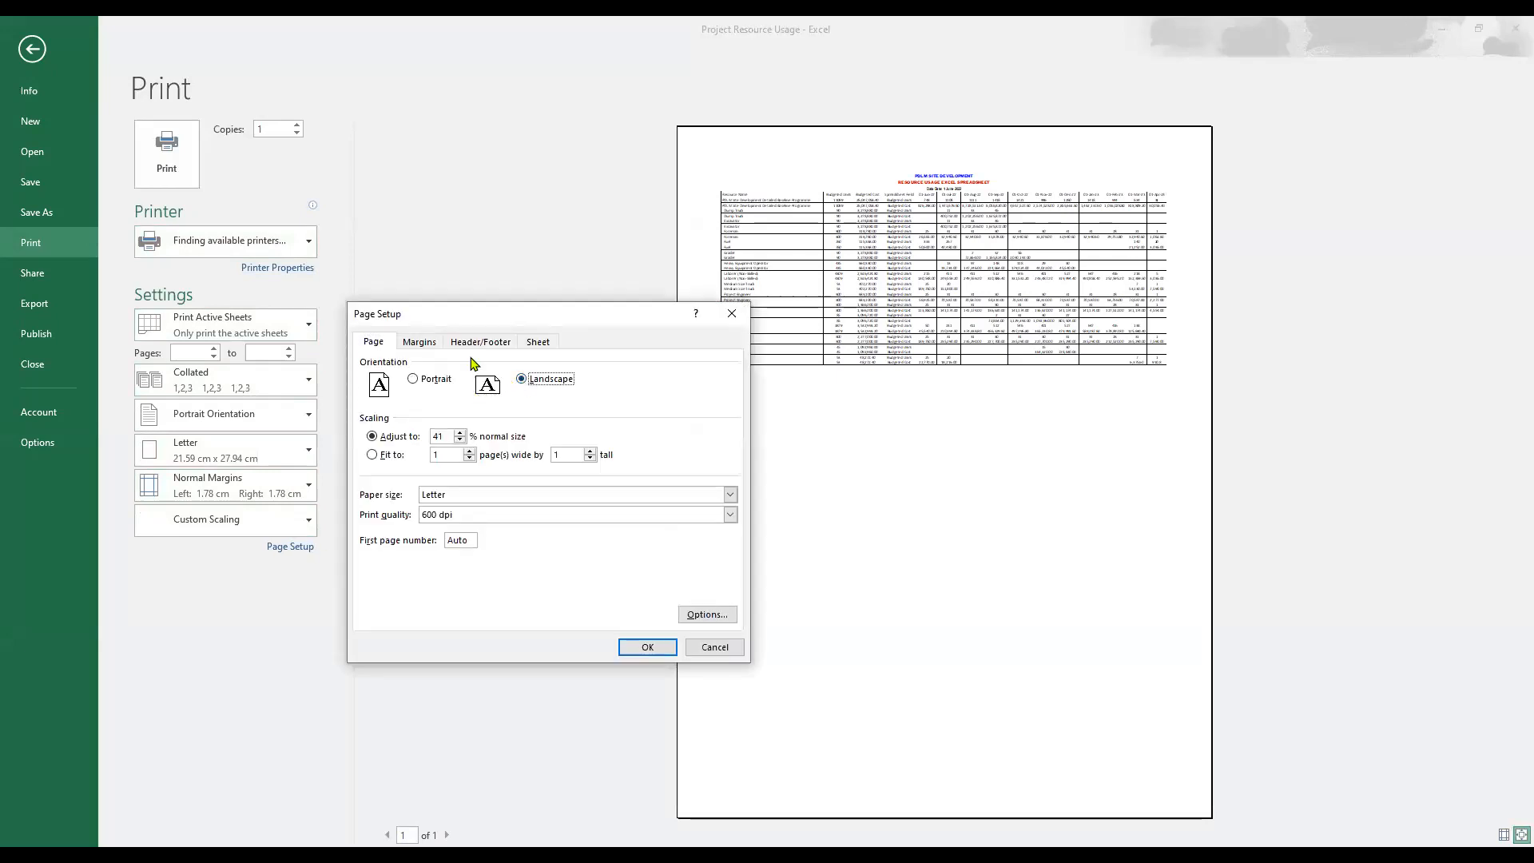
pyautogui.click(499, 500)
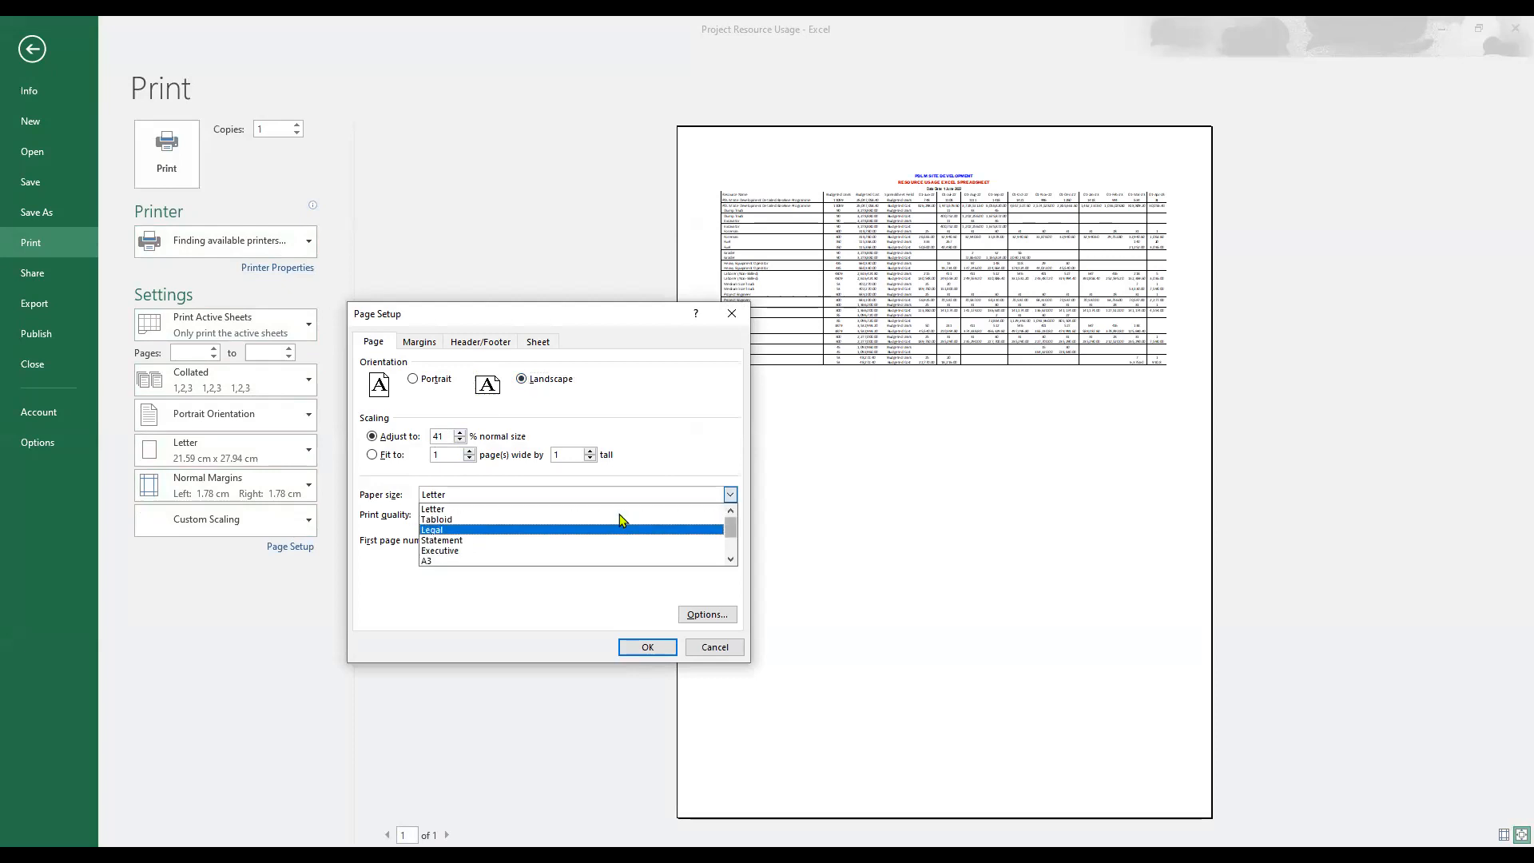
pyautogui.click(563, 579)
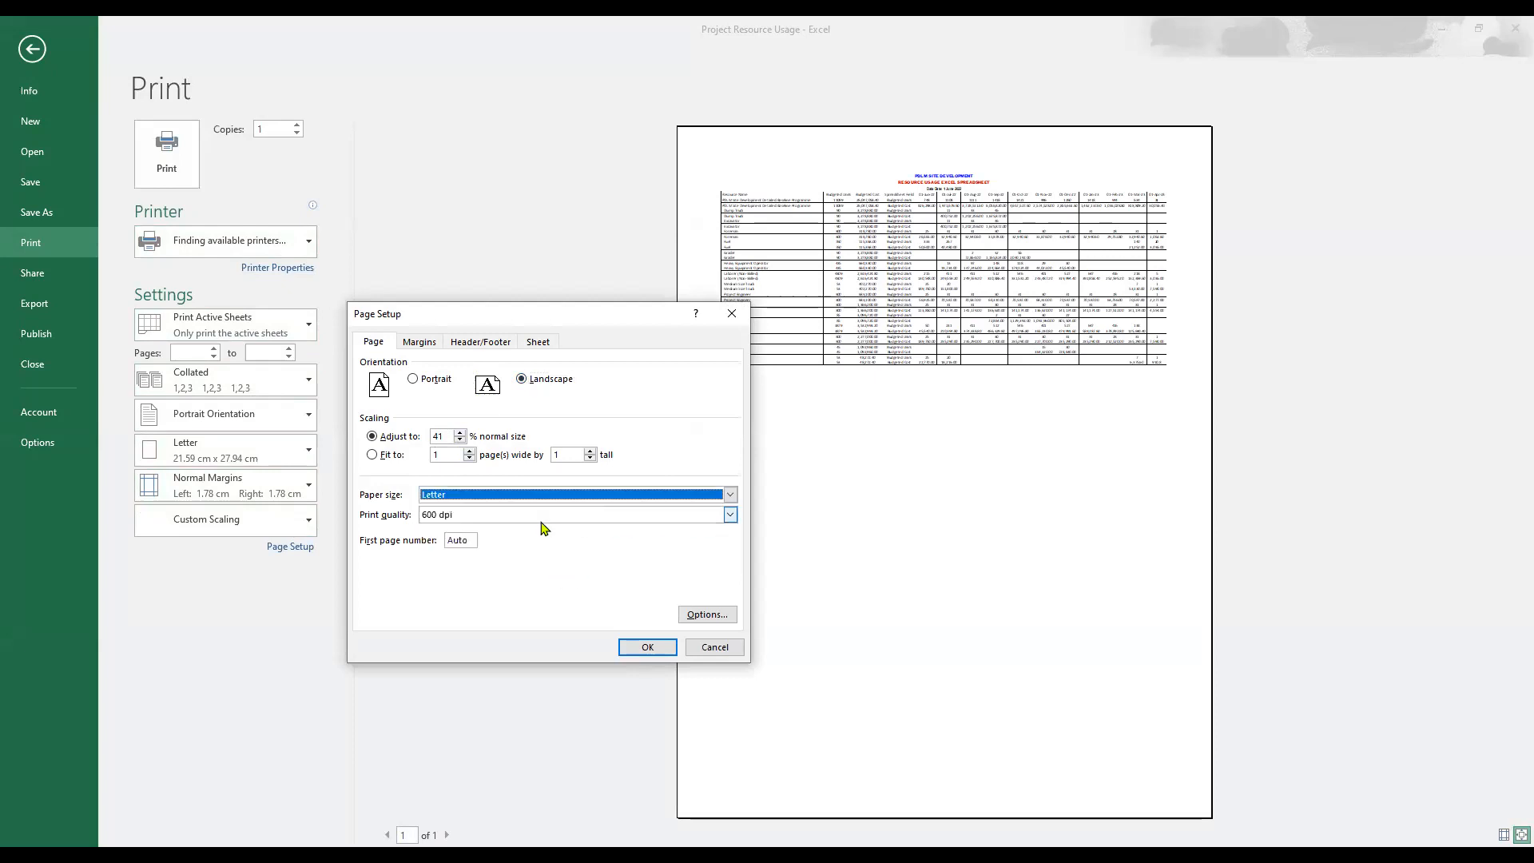
pyautogui.click(622, 498)
pyautogui.click(613, 562)
# - Centre the printout on the page both horizontally and vertically
pyautogui.click(423, 344)
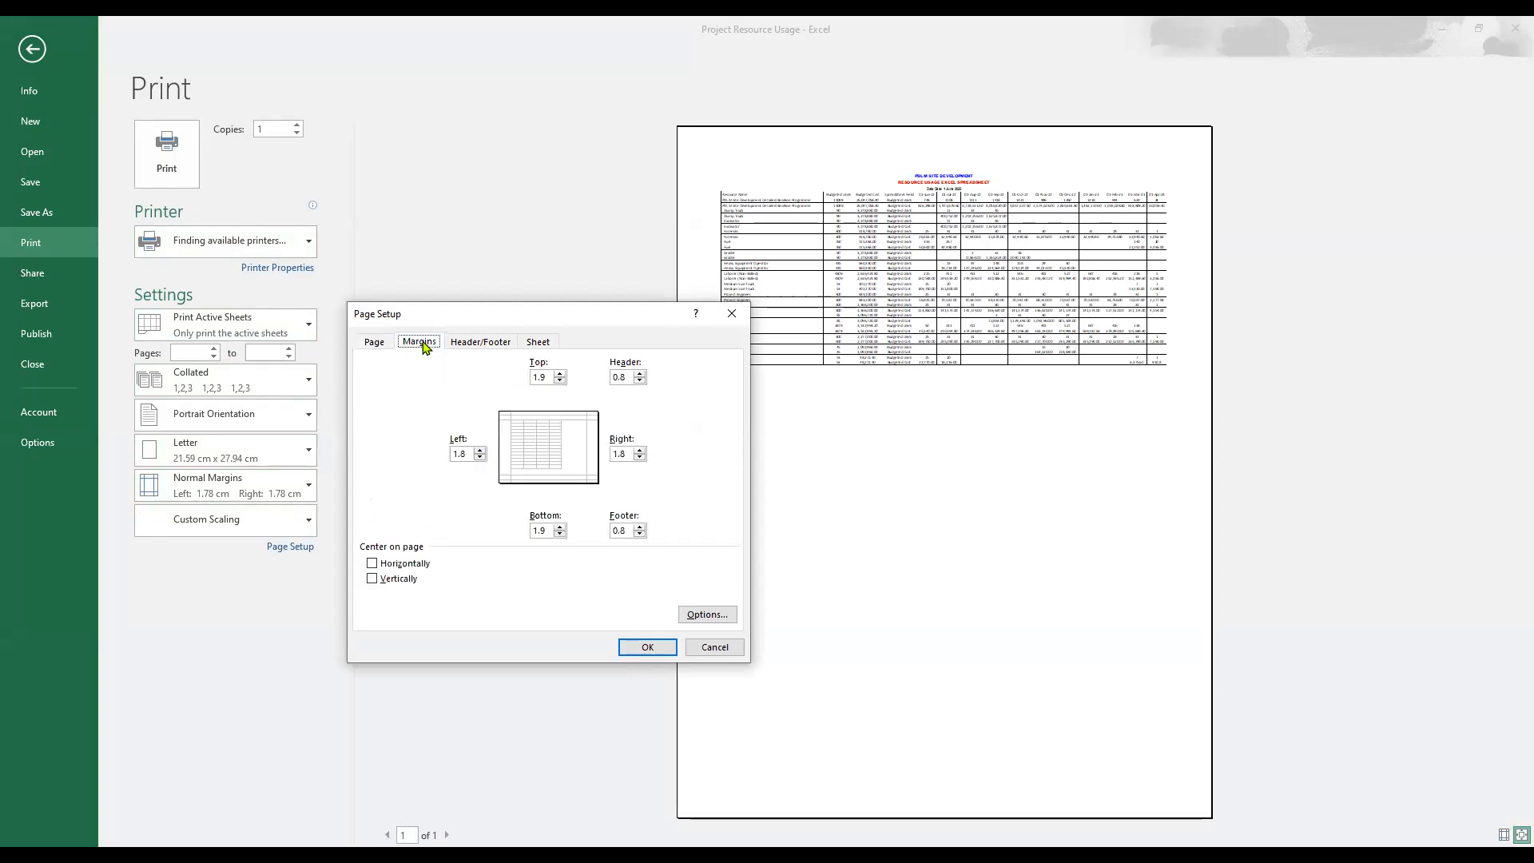
pyautogui.click(376, 565)
pyautogui.click(384, 580)
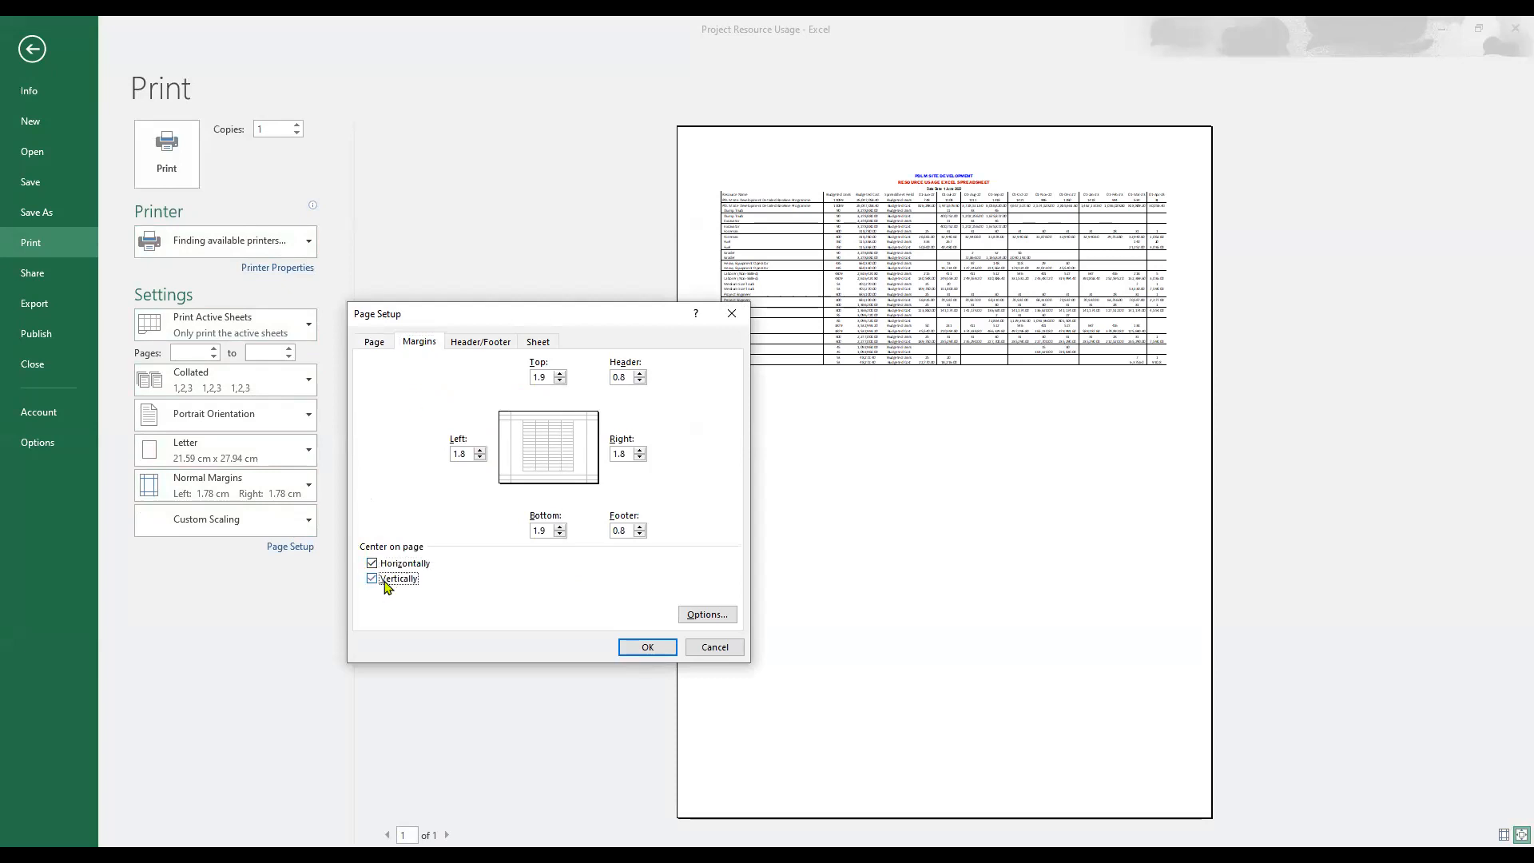
pyautogui.click(614, 649)
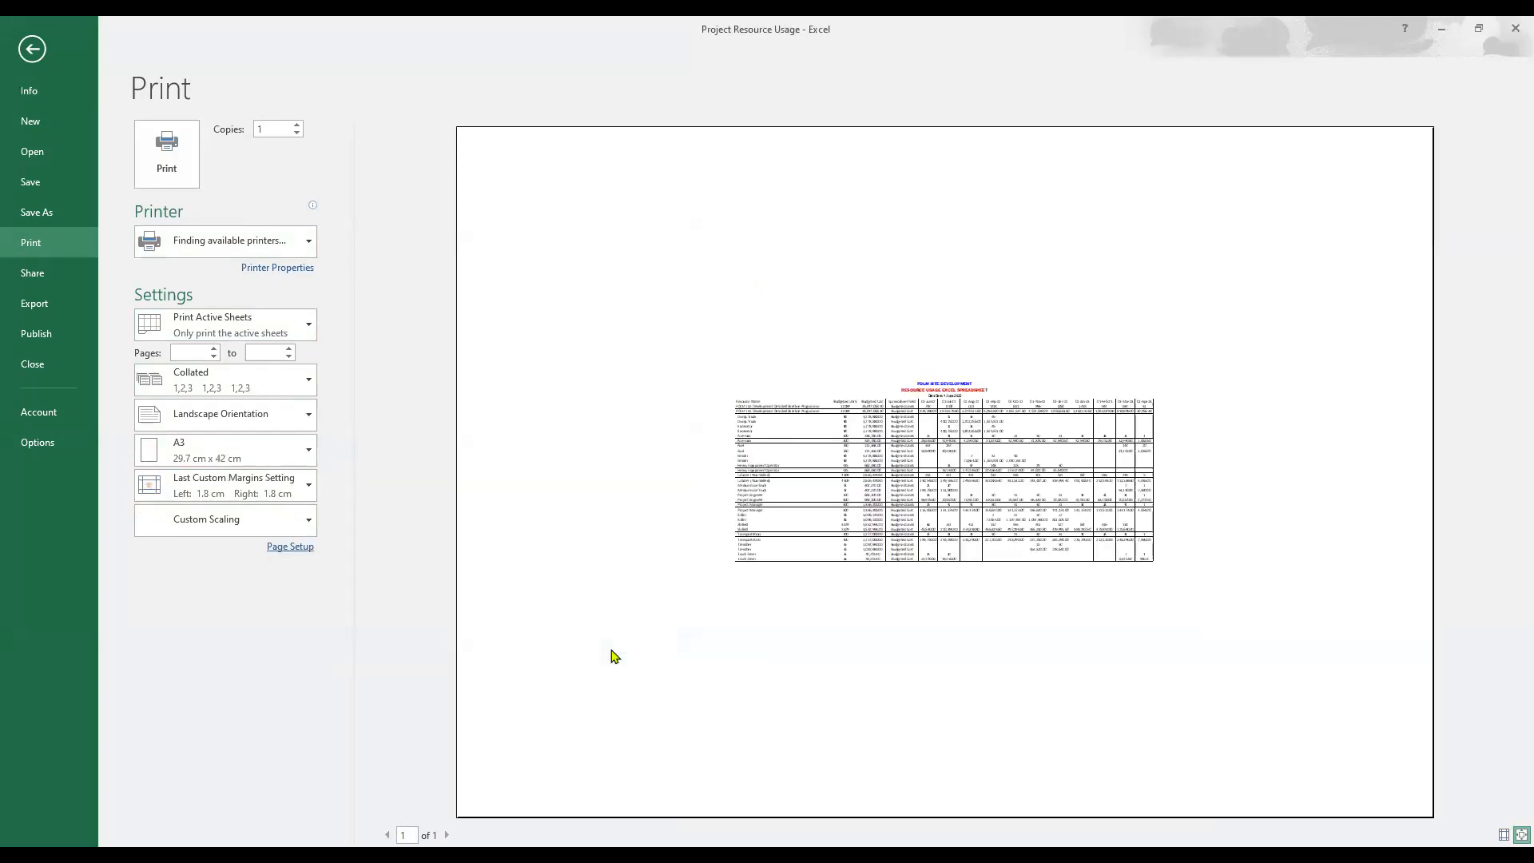
# - Set the page scaling to fit the sheet to 1 page wide by 1 tall
pyautogui.click(293, 552)
pyautogui.click(444, 437)
pyautogui.doubleClick(444, 437)
pyautogui.write('100')
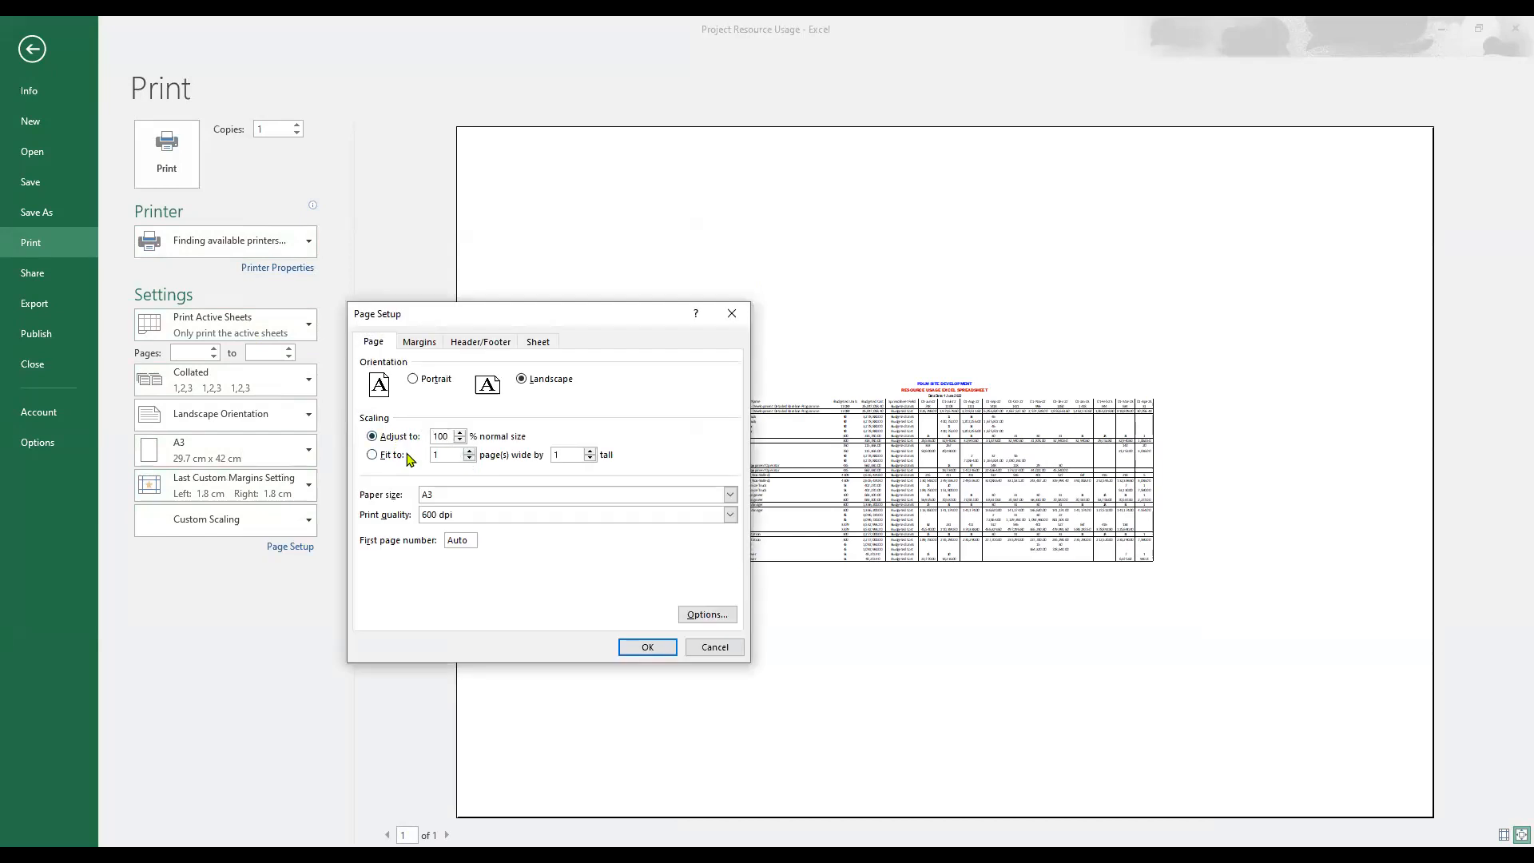
pyautogui.click(378, 455)
pyautogui.press('Return')
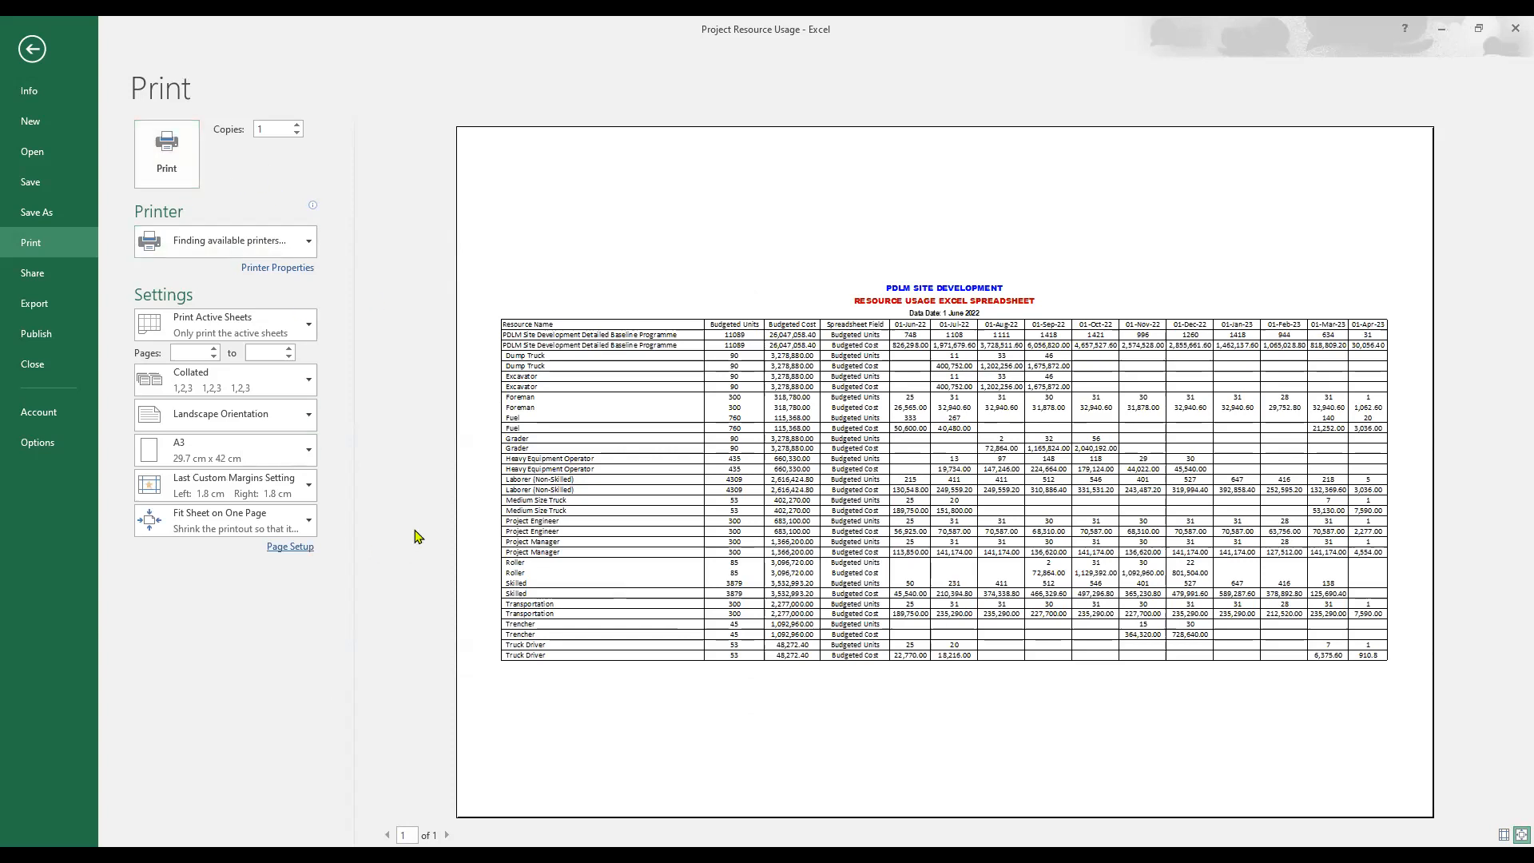
# - Set the row height of the table rows 4 to 36 to 30
pyautogui.press('Escape')
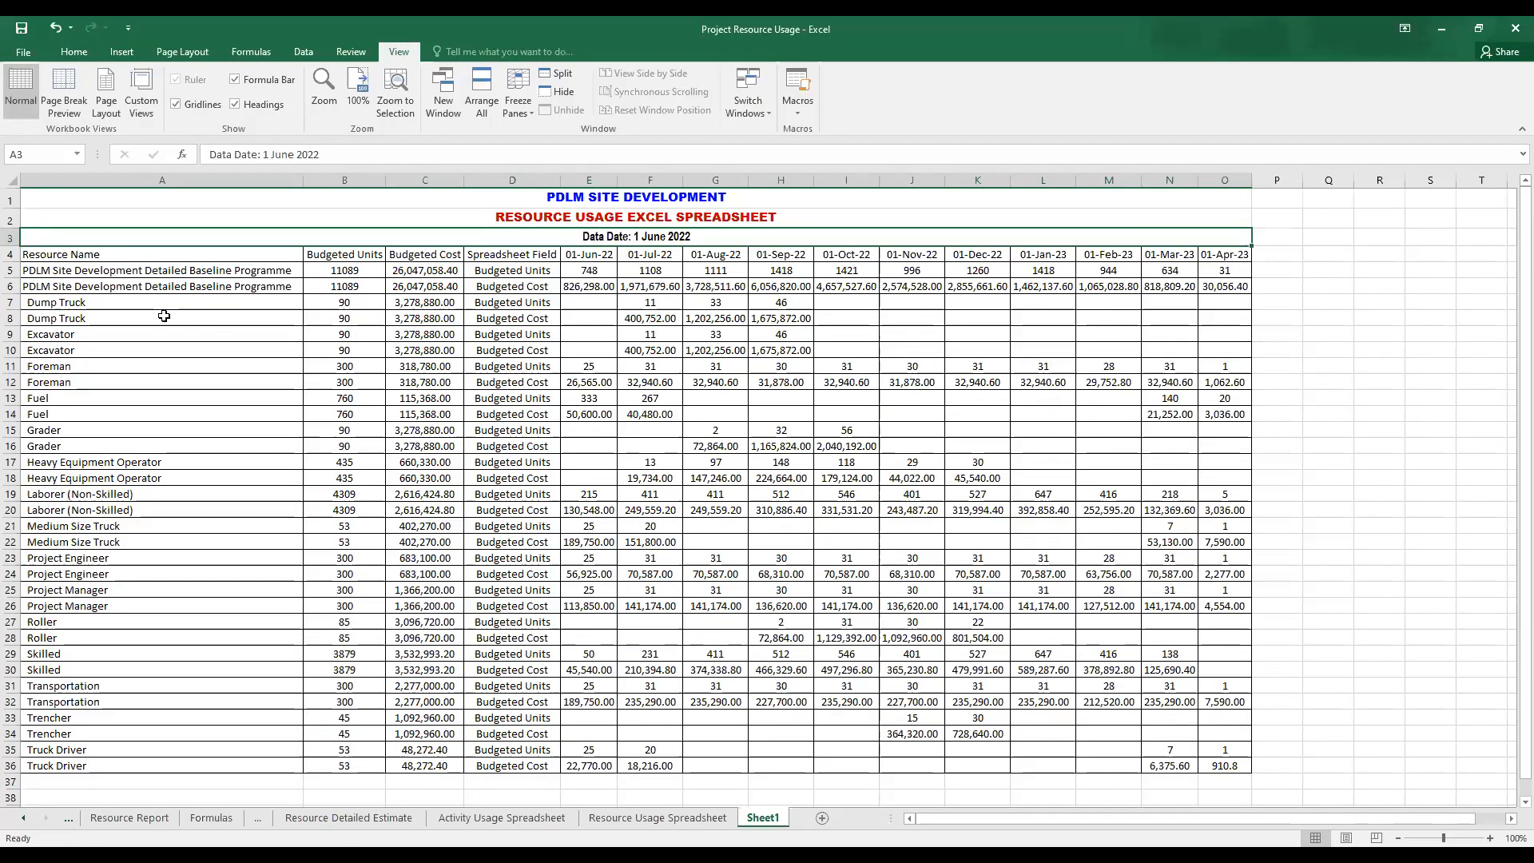
pyautogui.click(12, 254)
pyautogui.scroll(-5, 75, 559)
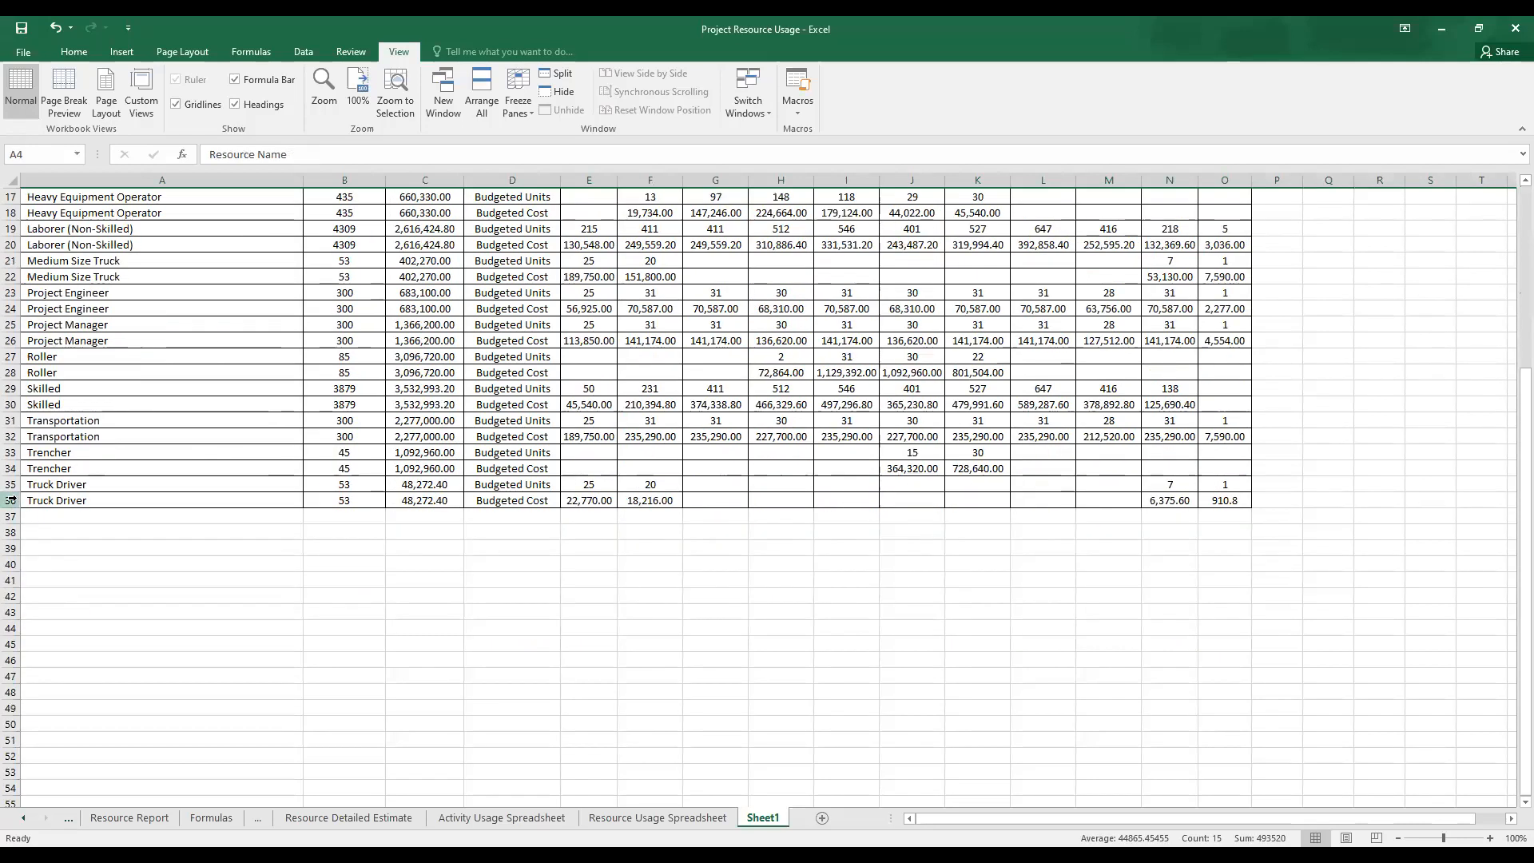
pyautogui.keyDown('shift'); pyautogui.click(12, 500); pyautogui.keyUp('shift')
pyautogui.rightClick(12, 500)
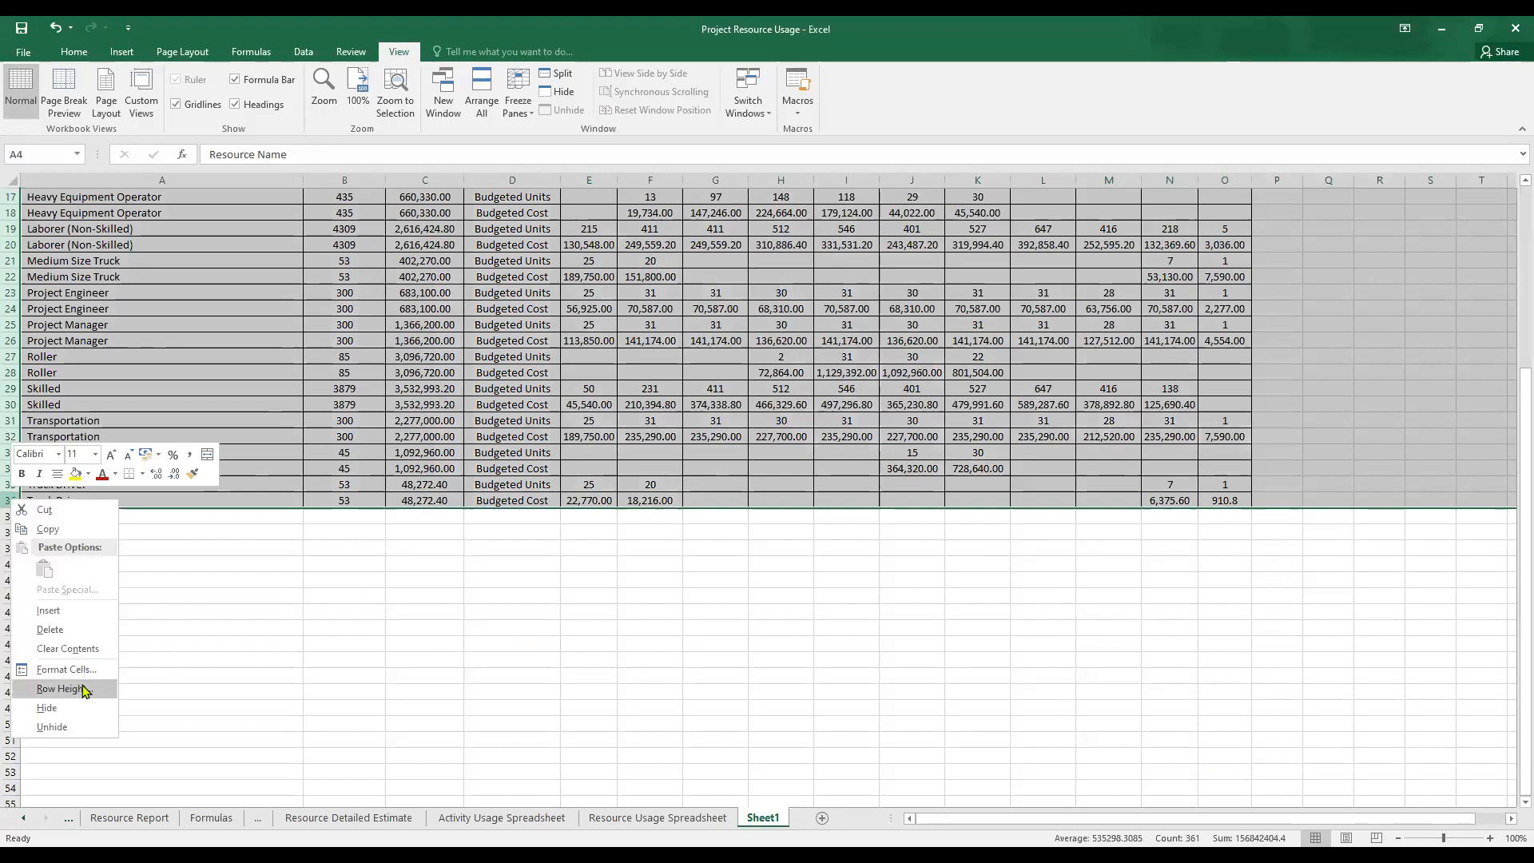
pyautogui.click(64, 688)
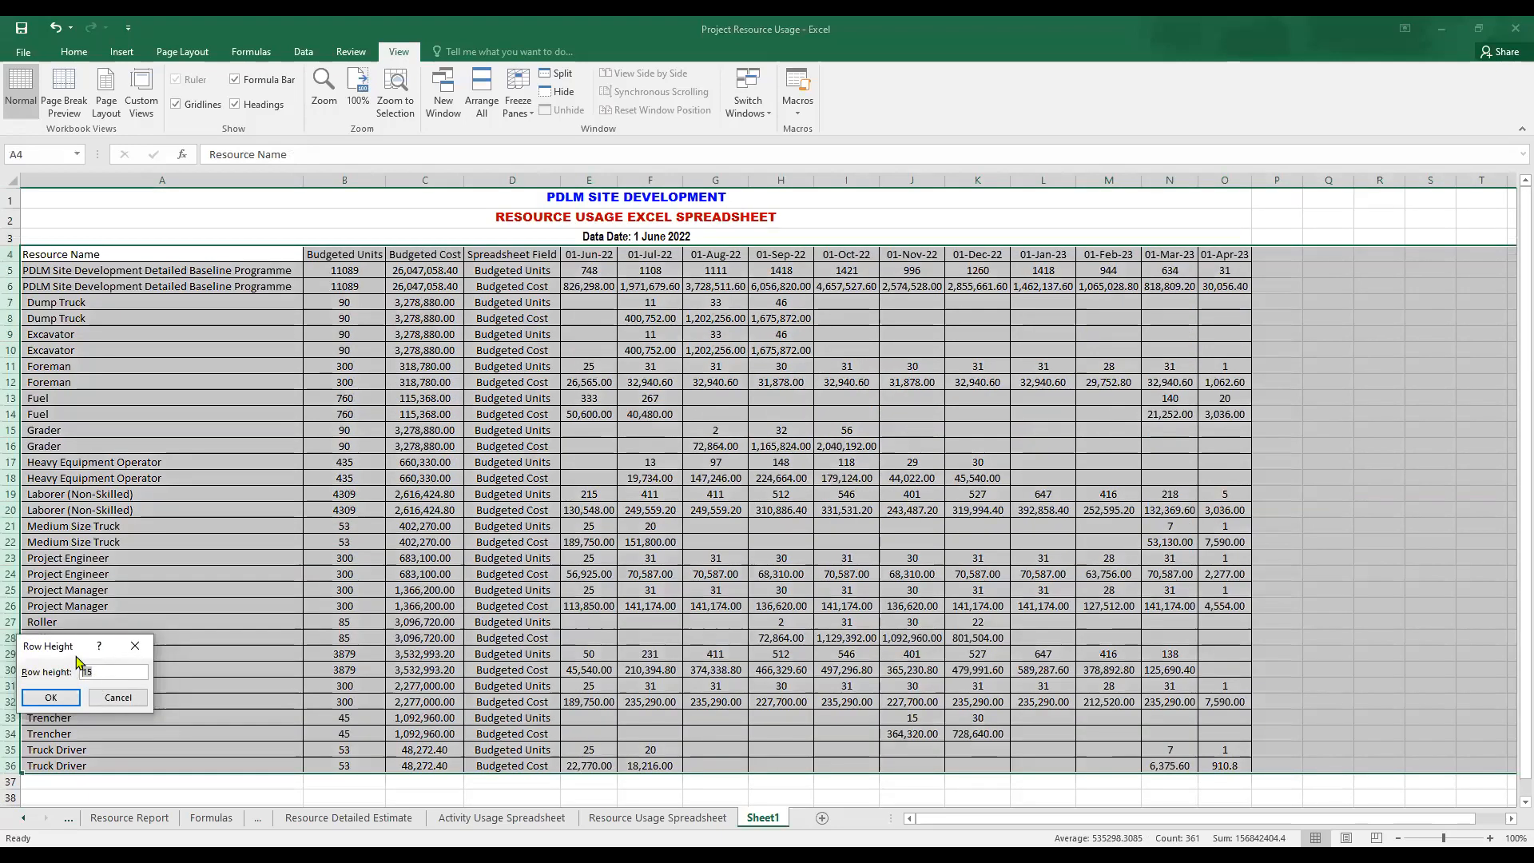
pyautogui.write('30')
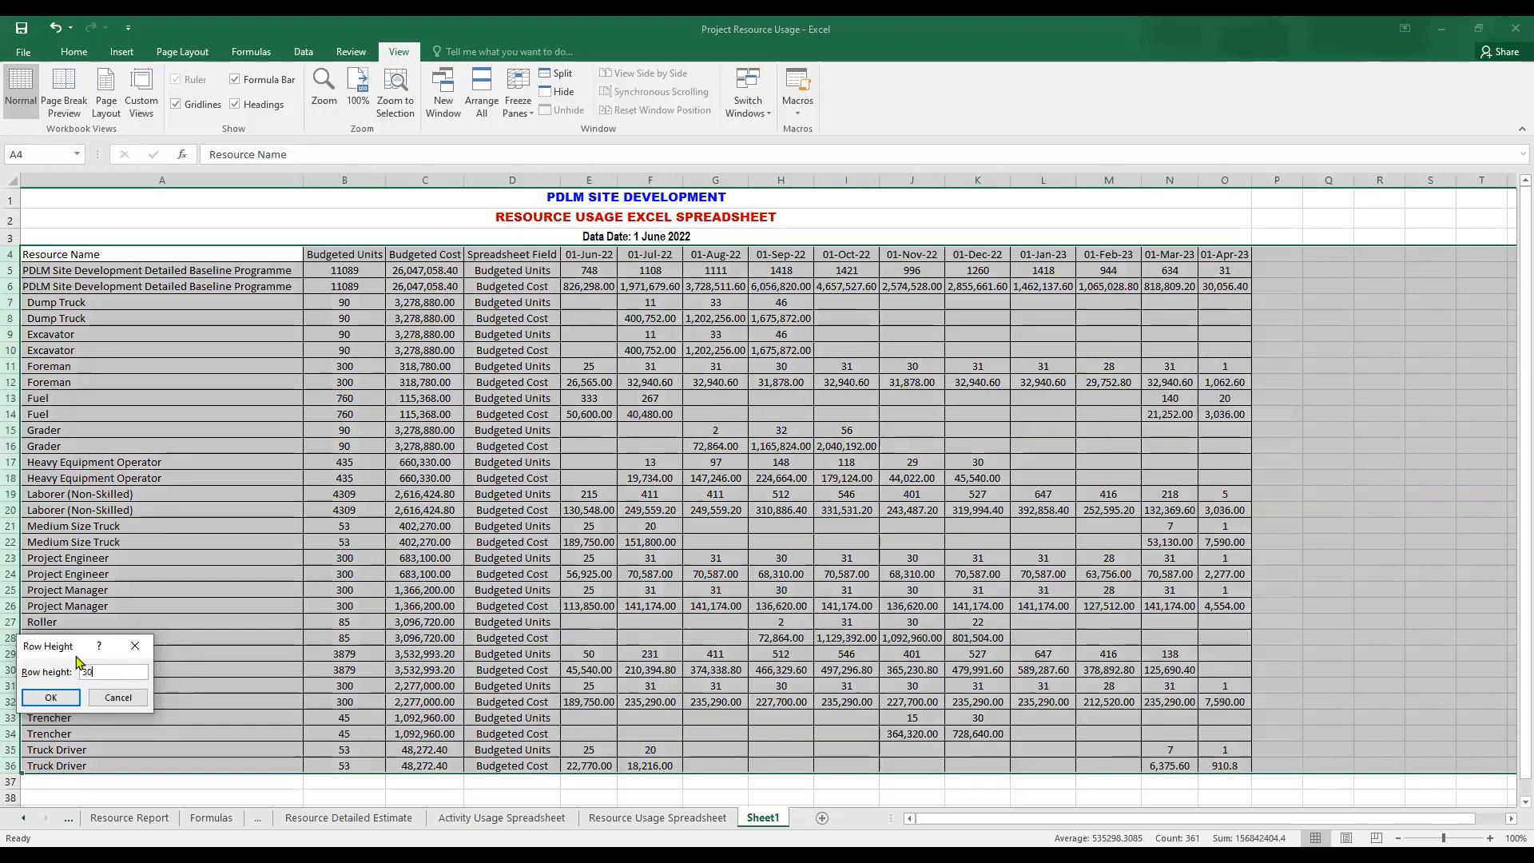
pyautogui.click(67, 699)
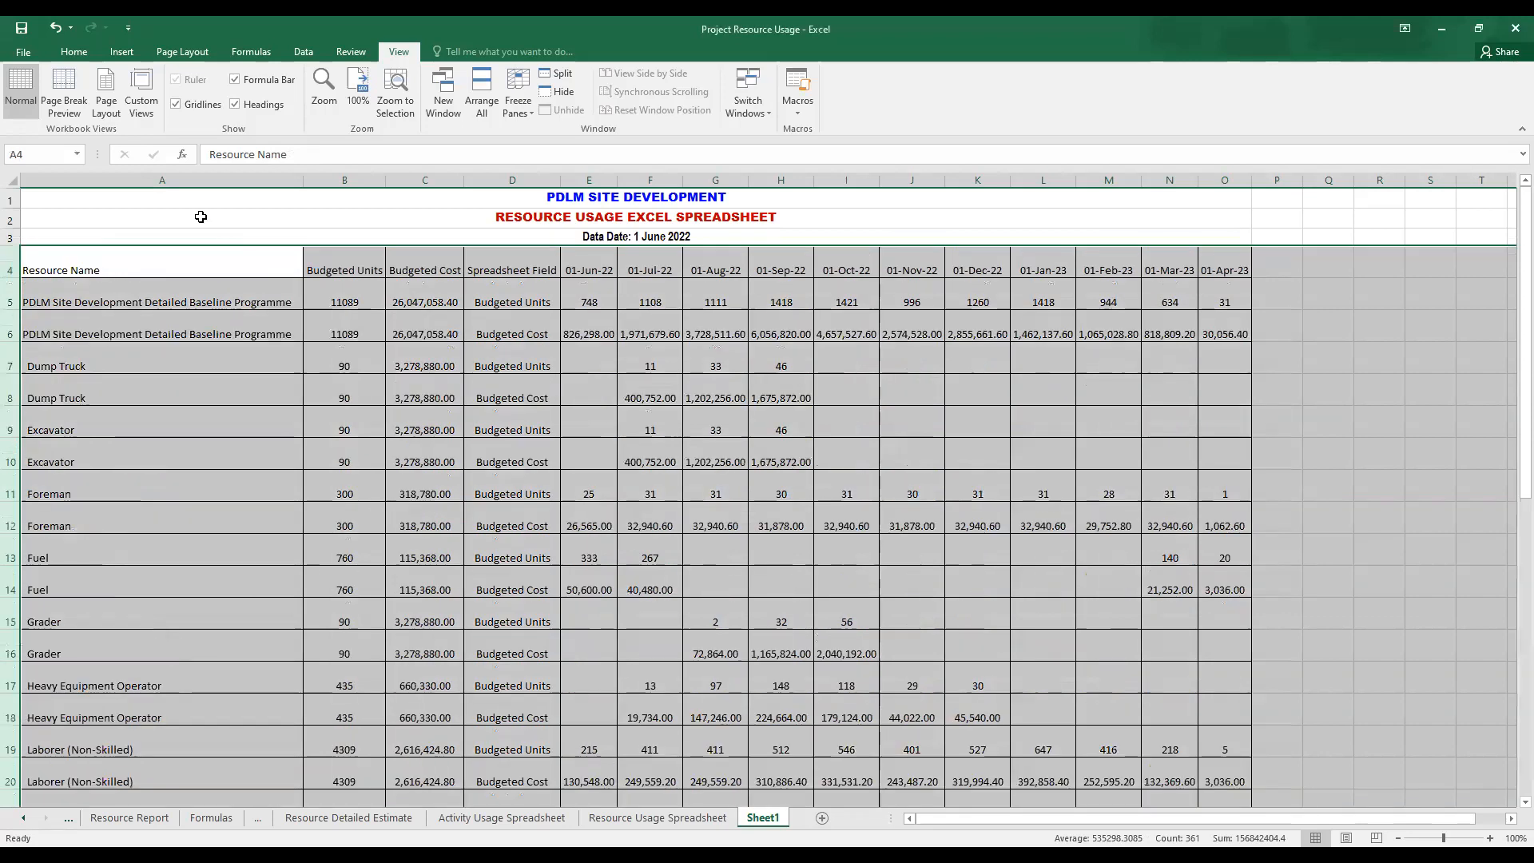
# - Reduce the left and right print margins to 0.8 cm in Page Setup
pyautogui.click(23, 51)
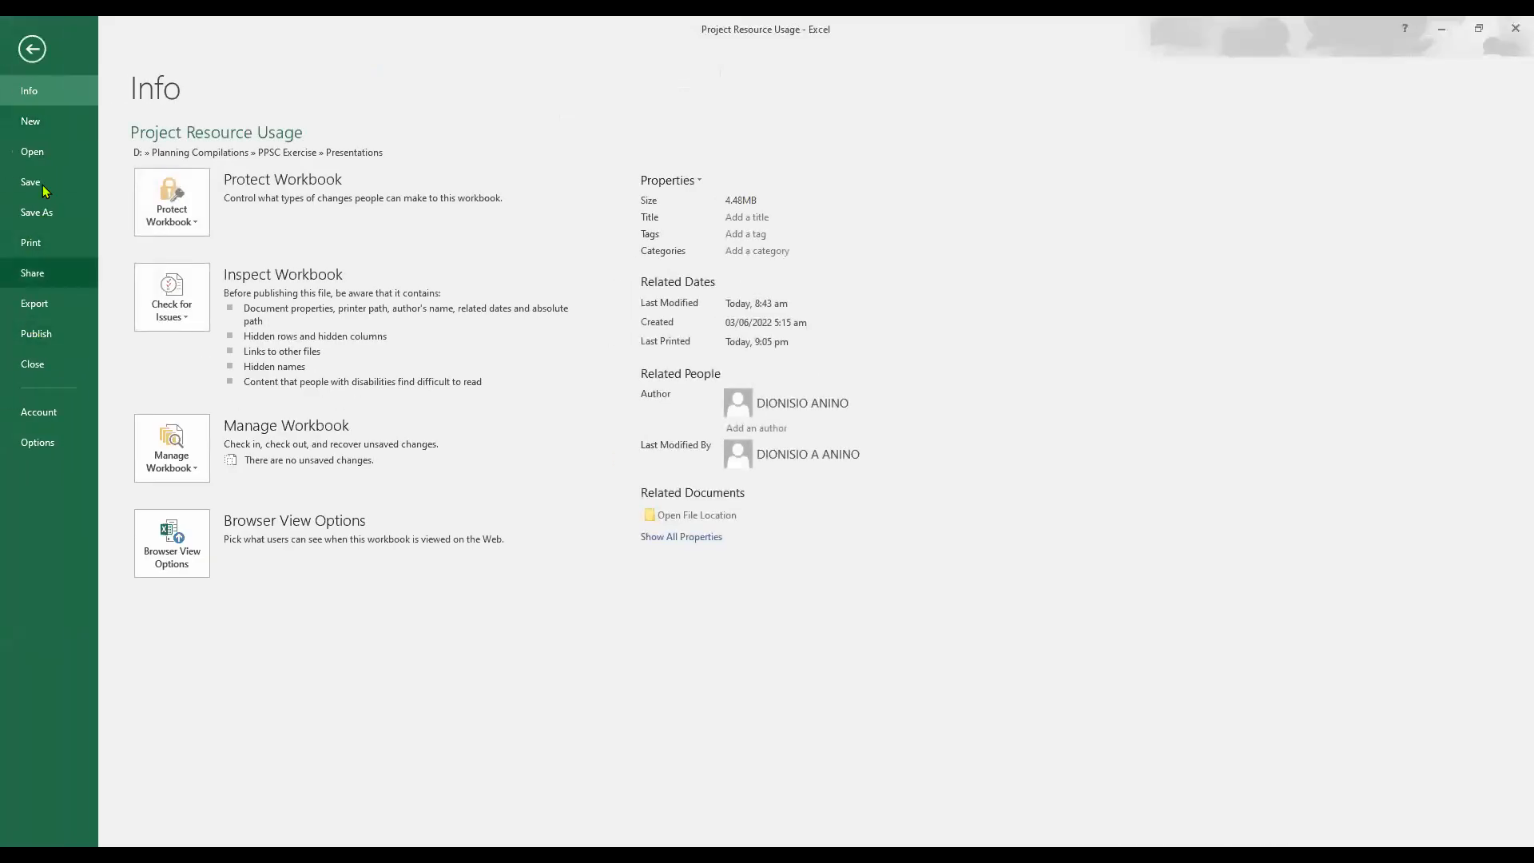
pyautogui.click(32, 242)
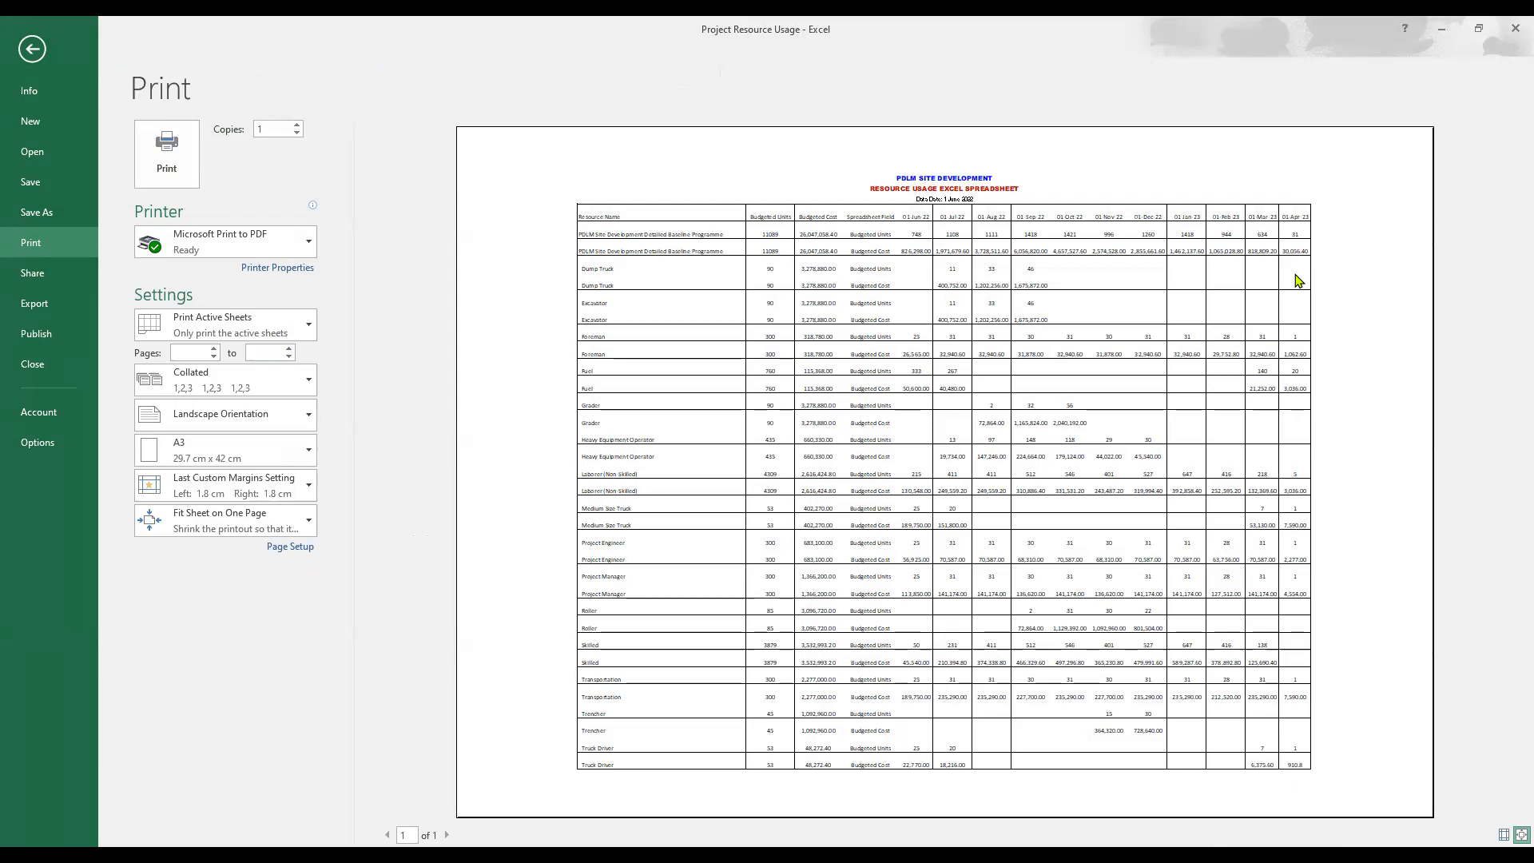
pyautogui.click(299, 548)
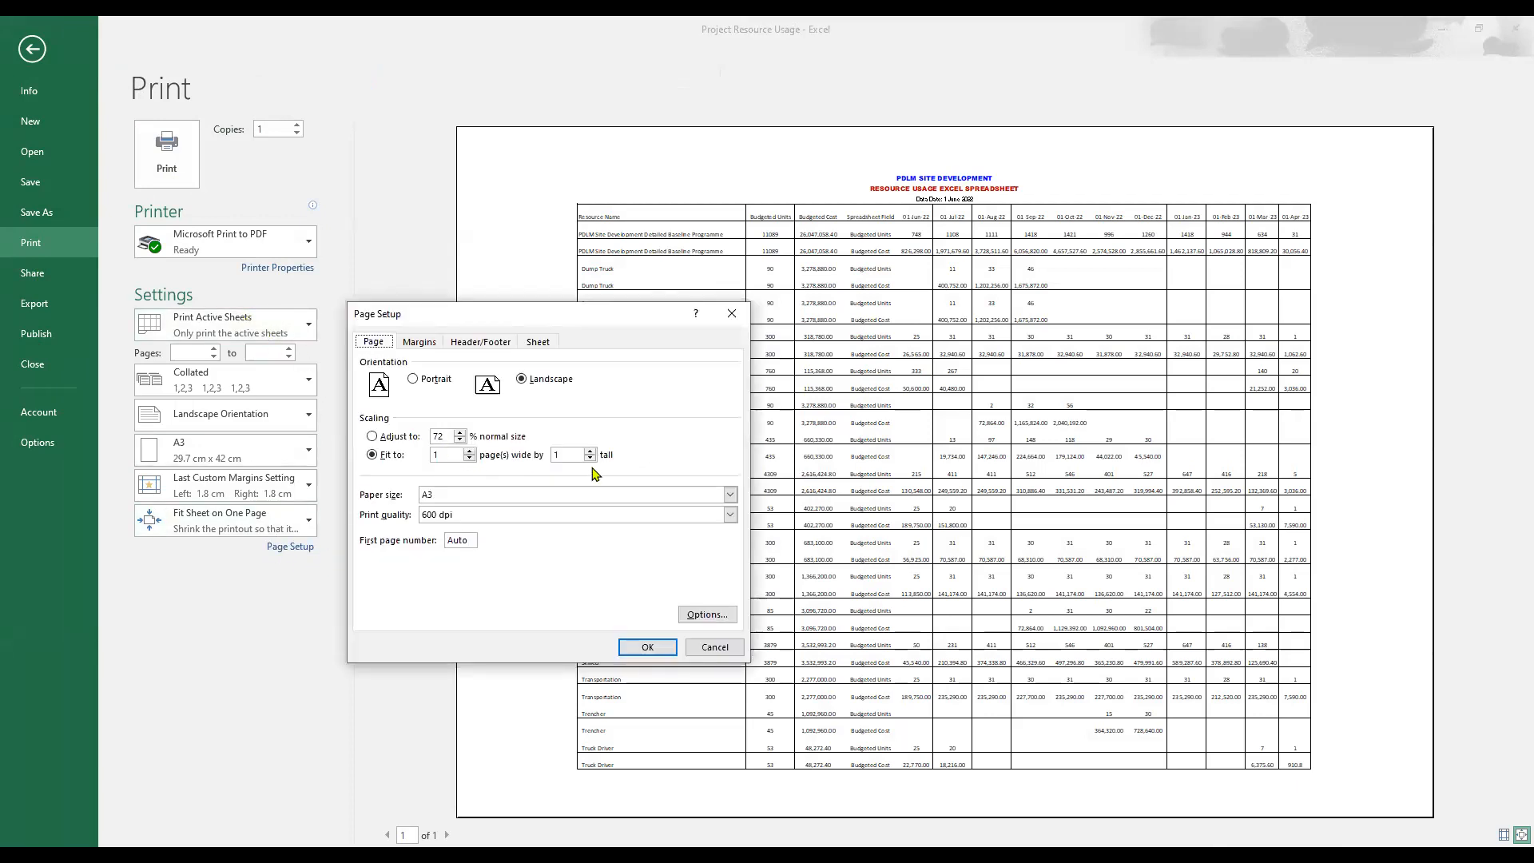
pyautogui.click(422, 349)
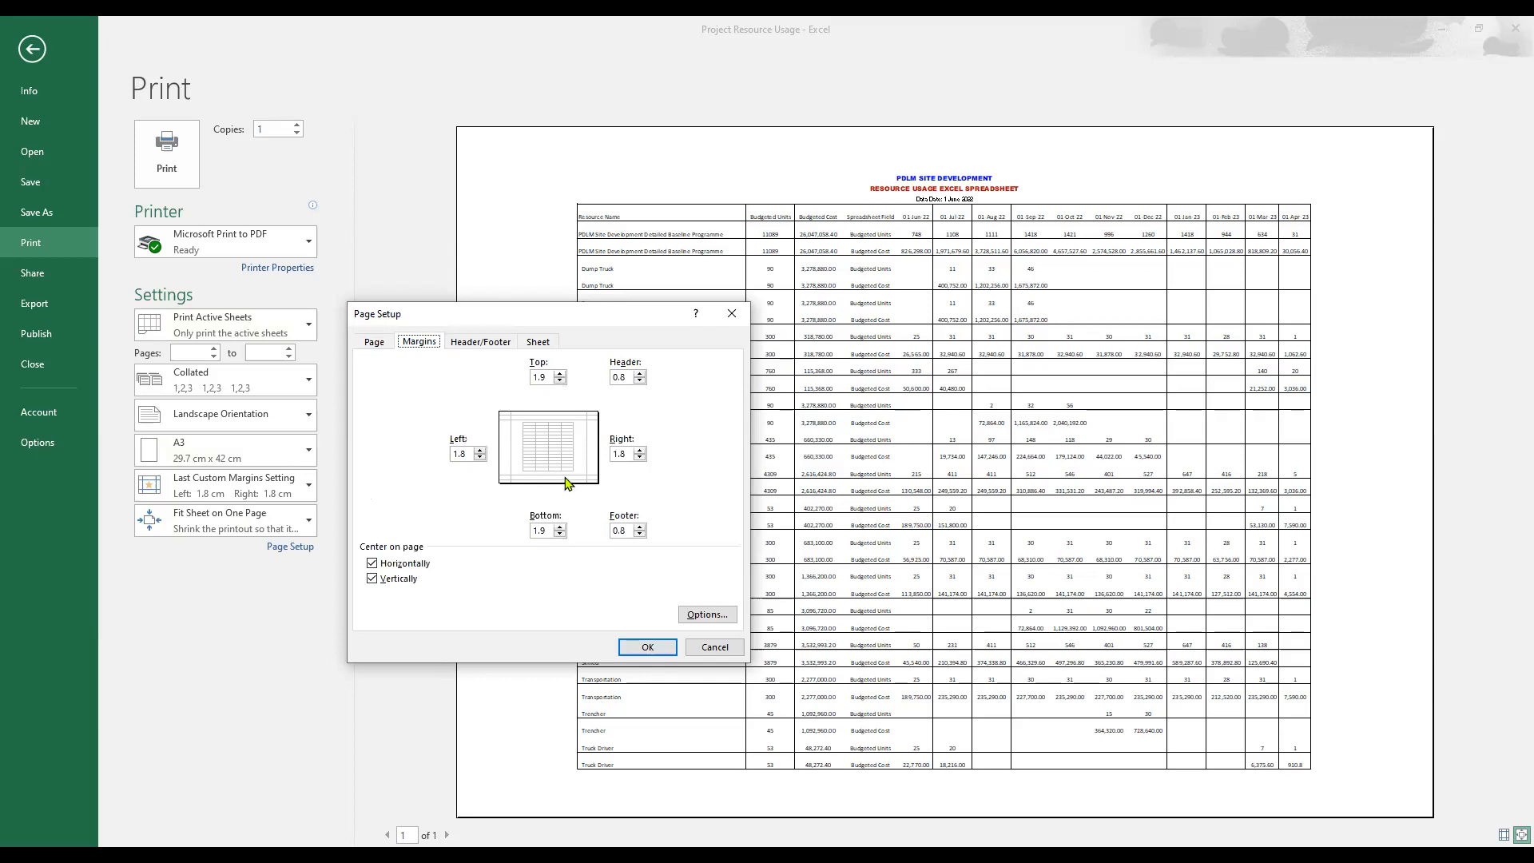
pyautogui.click(481, 458)
pyautogui.click(639, 458)
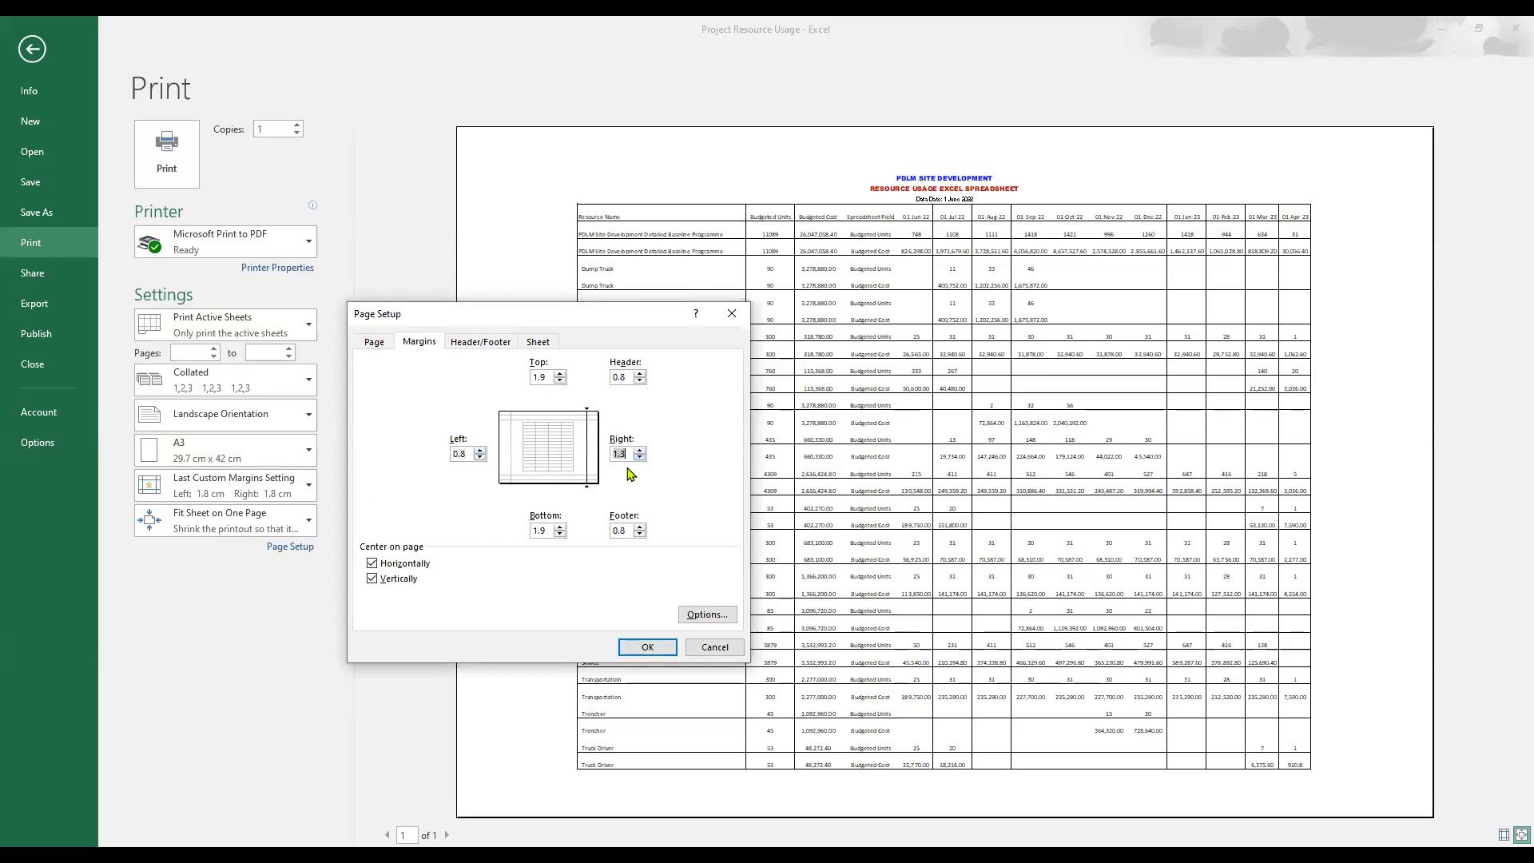
pyautogui.press('Return')
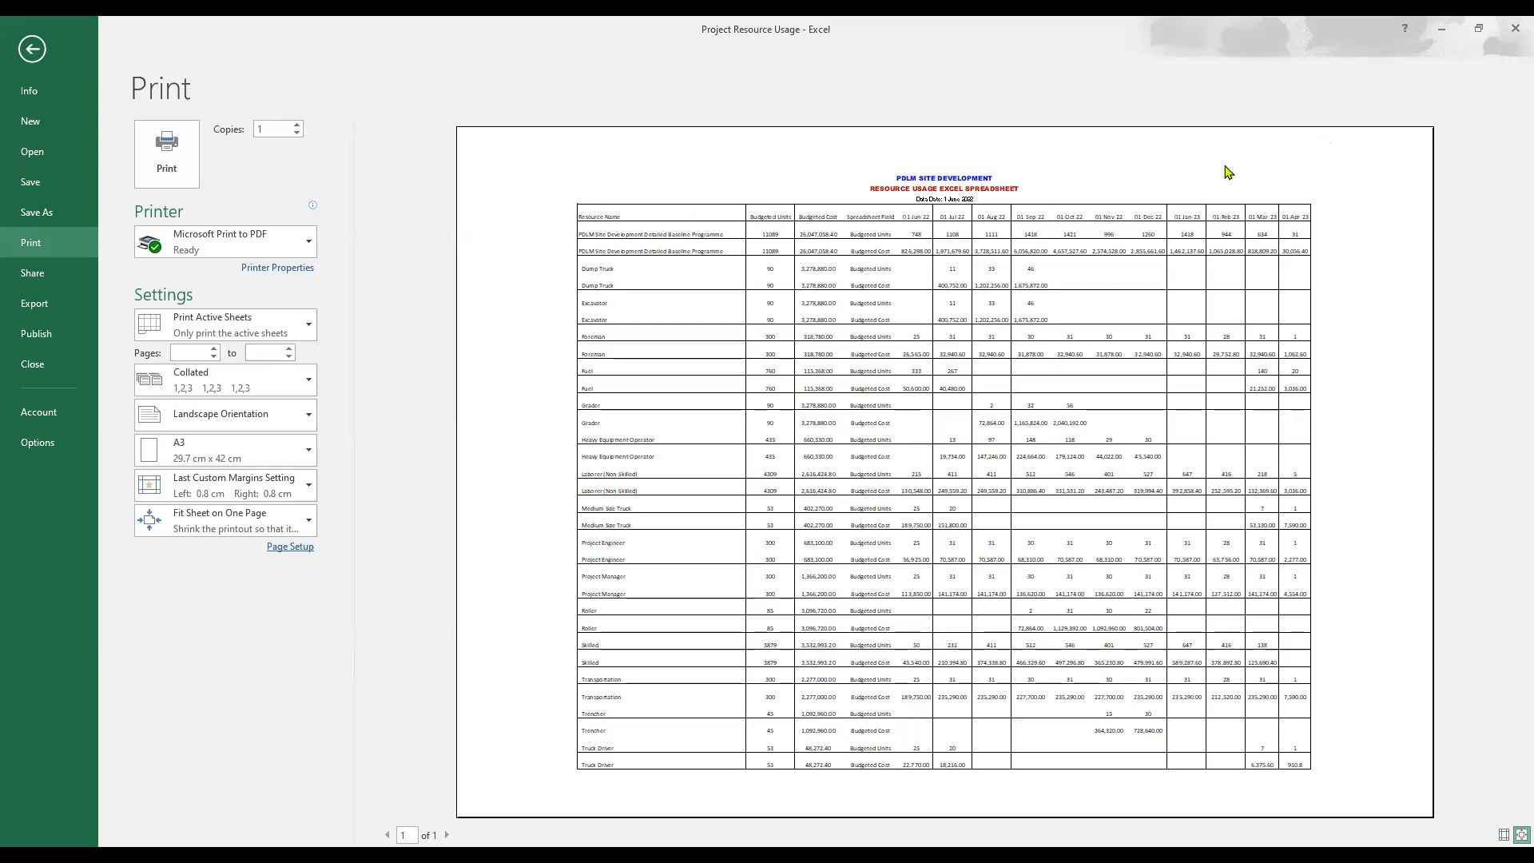
# - Print the sheet to PDF as MS EXCEL RESOURCE USAGE SPREADSHEET in the Detailed Baseline Programme Report Layouts folder
pyautogui.click(165, 160)
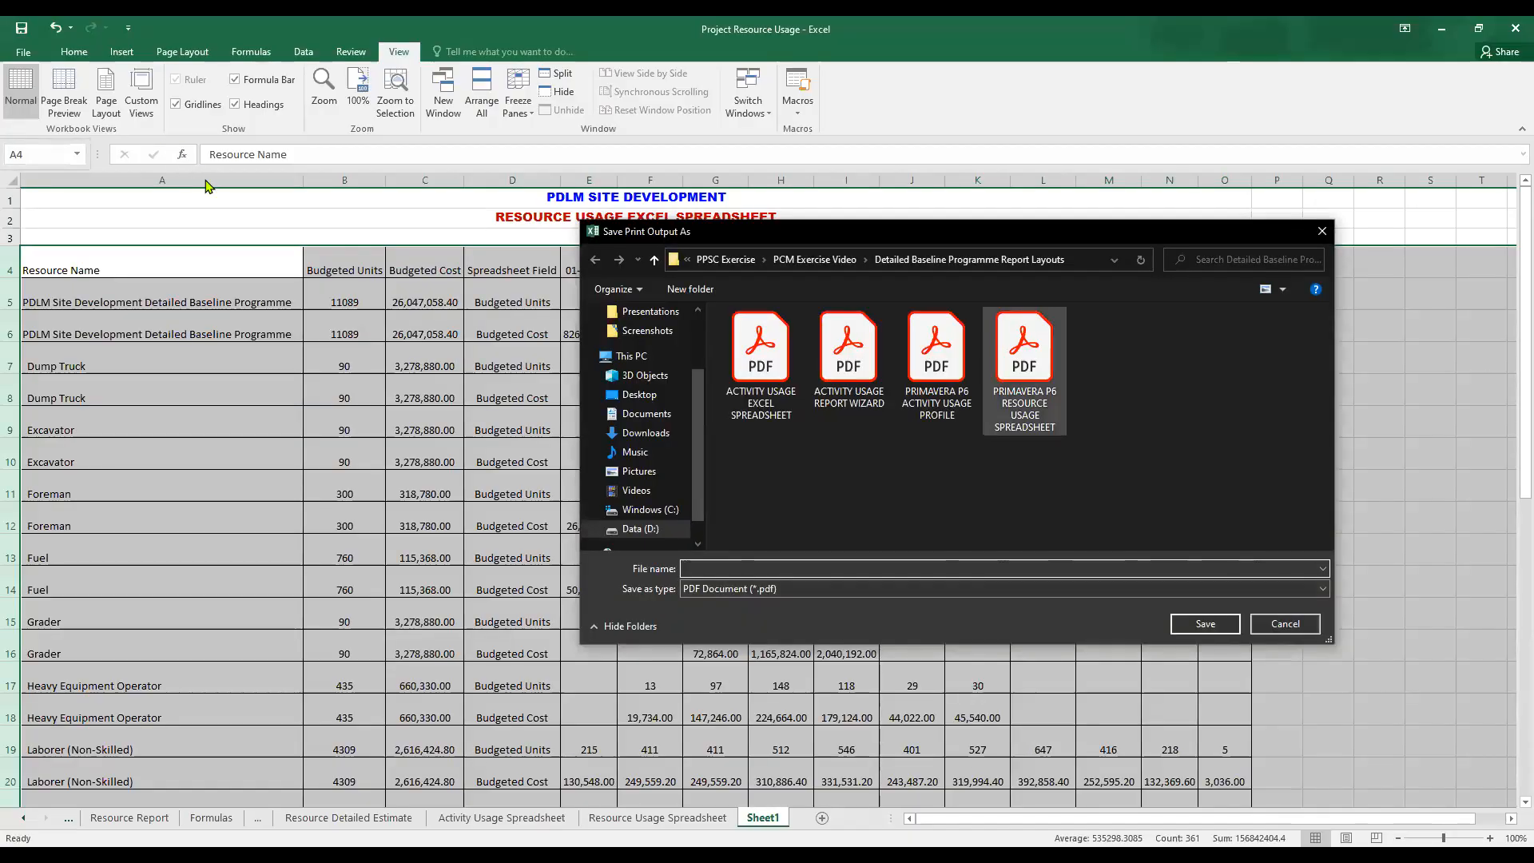
pyautogui.click(1024, 372)
pyautogui.click(959, 568)
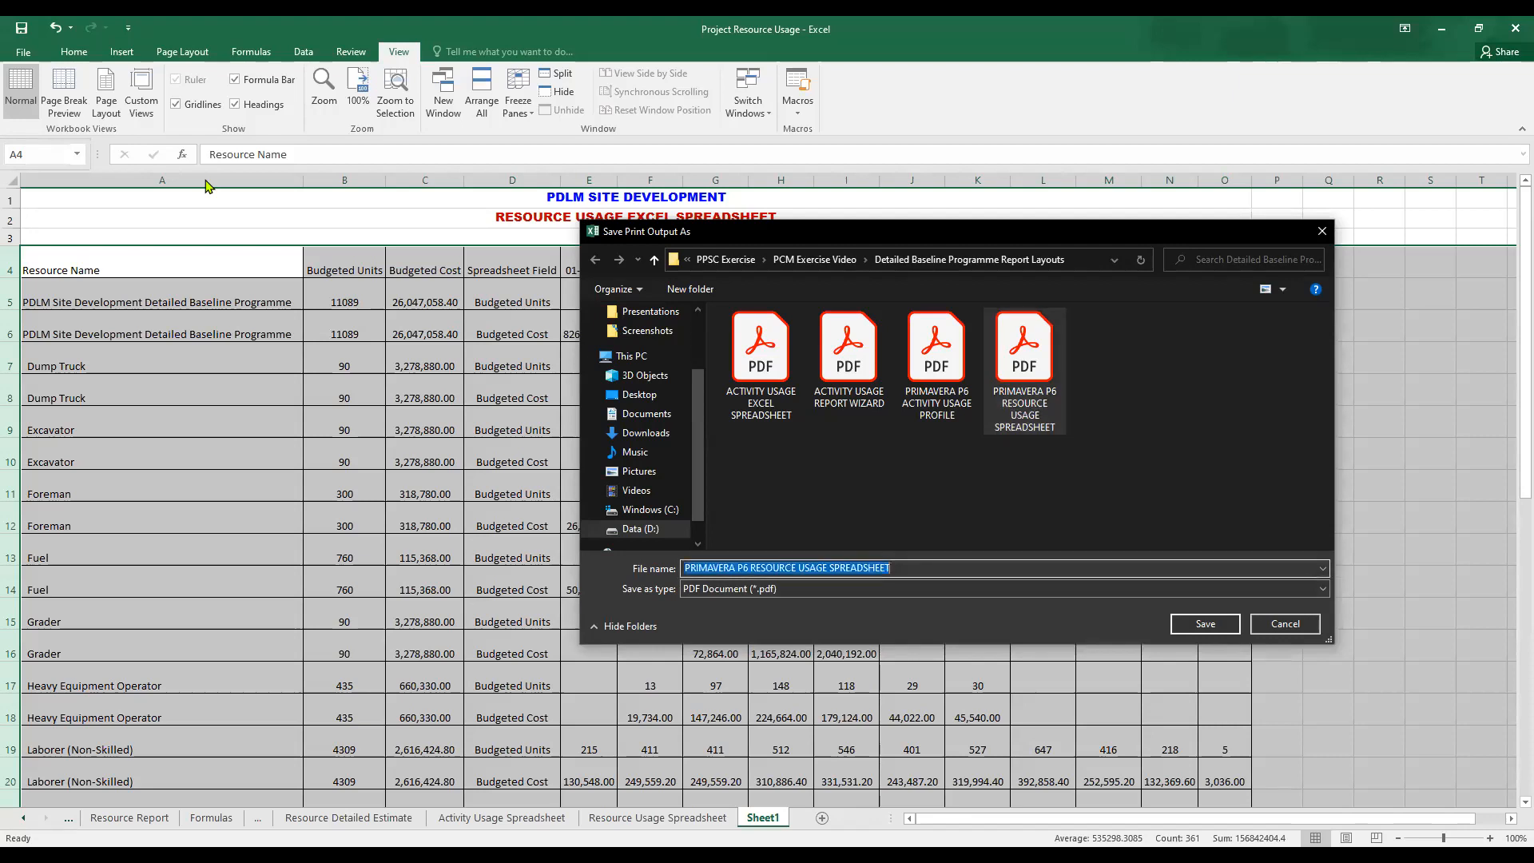
pyautogui.moveTo(749, 569); pyautogui.dragTo(621, 579)
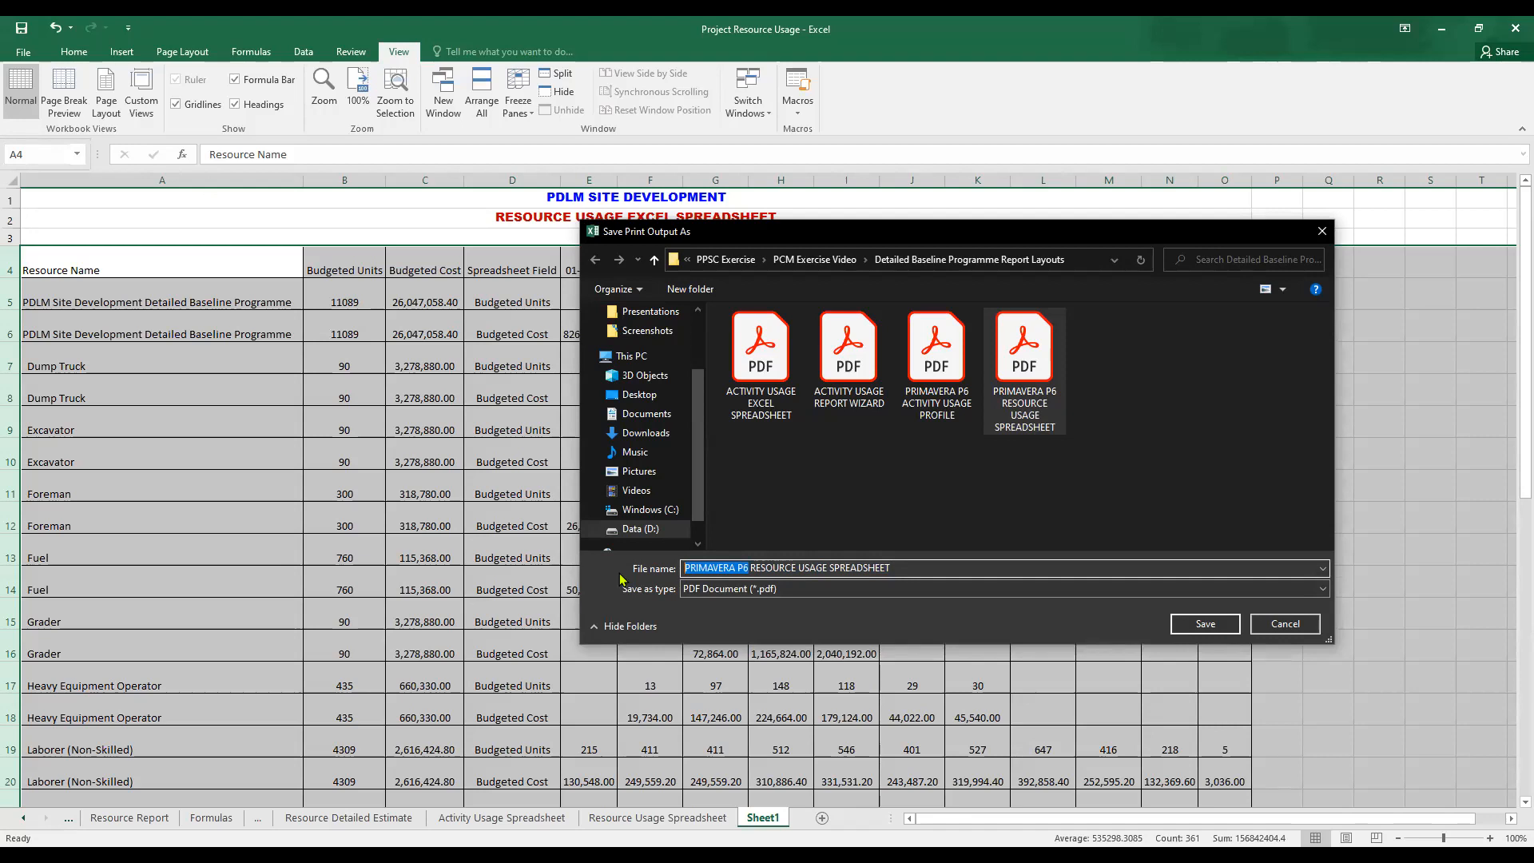
pyautogui.write('MS EXCEL')
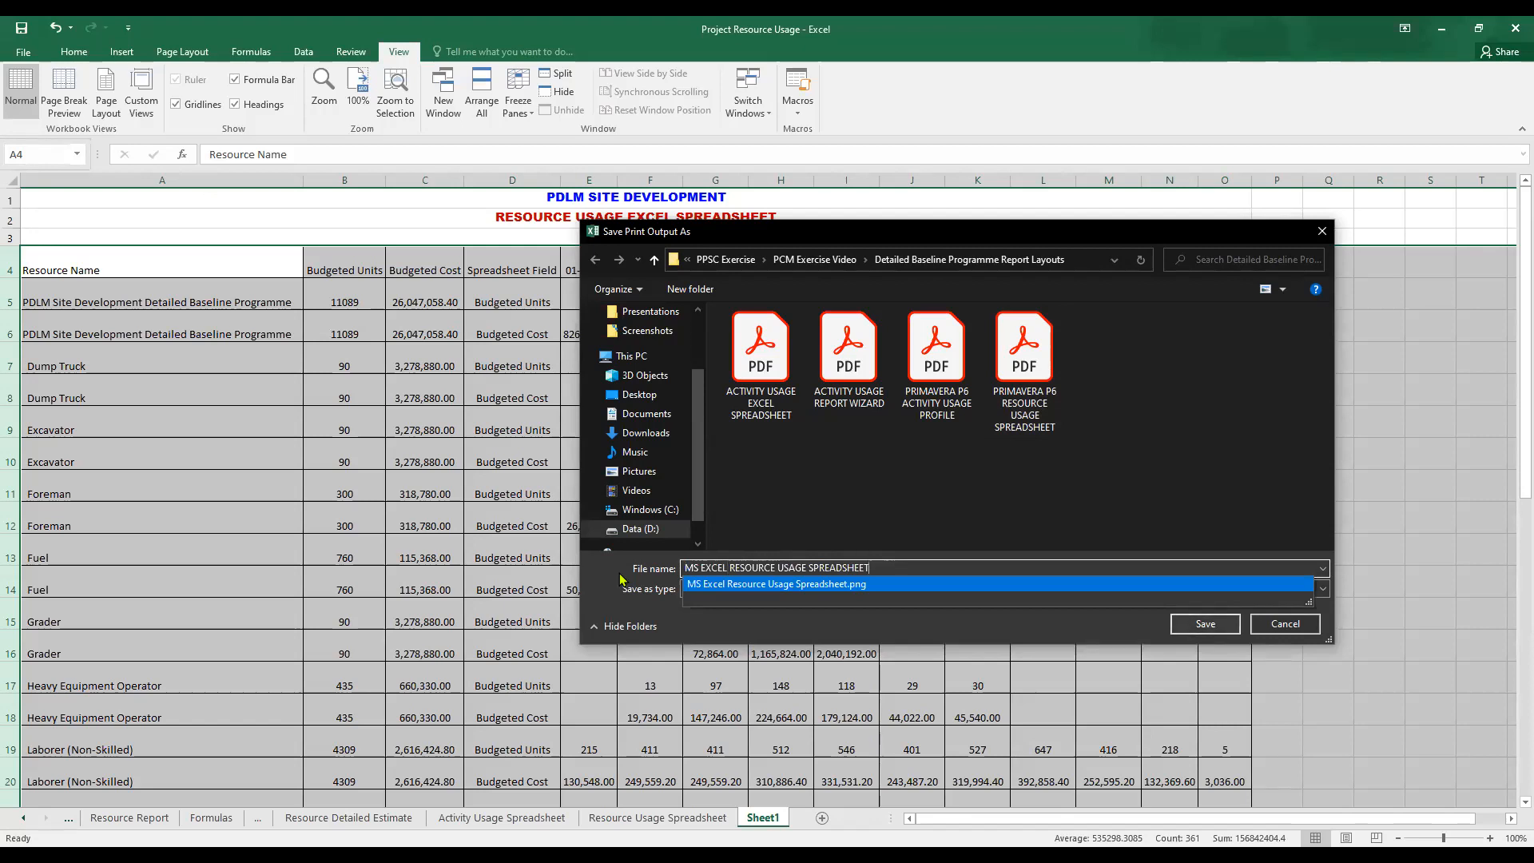
pyautogui.press('Return')
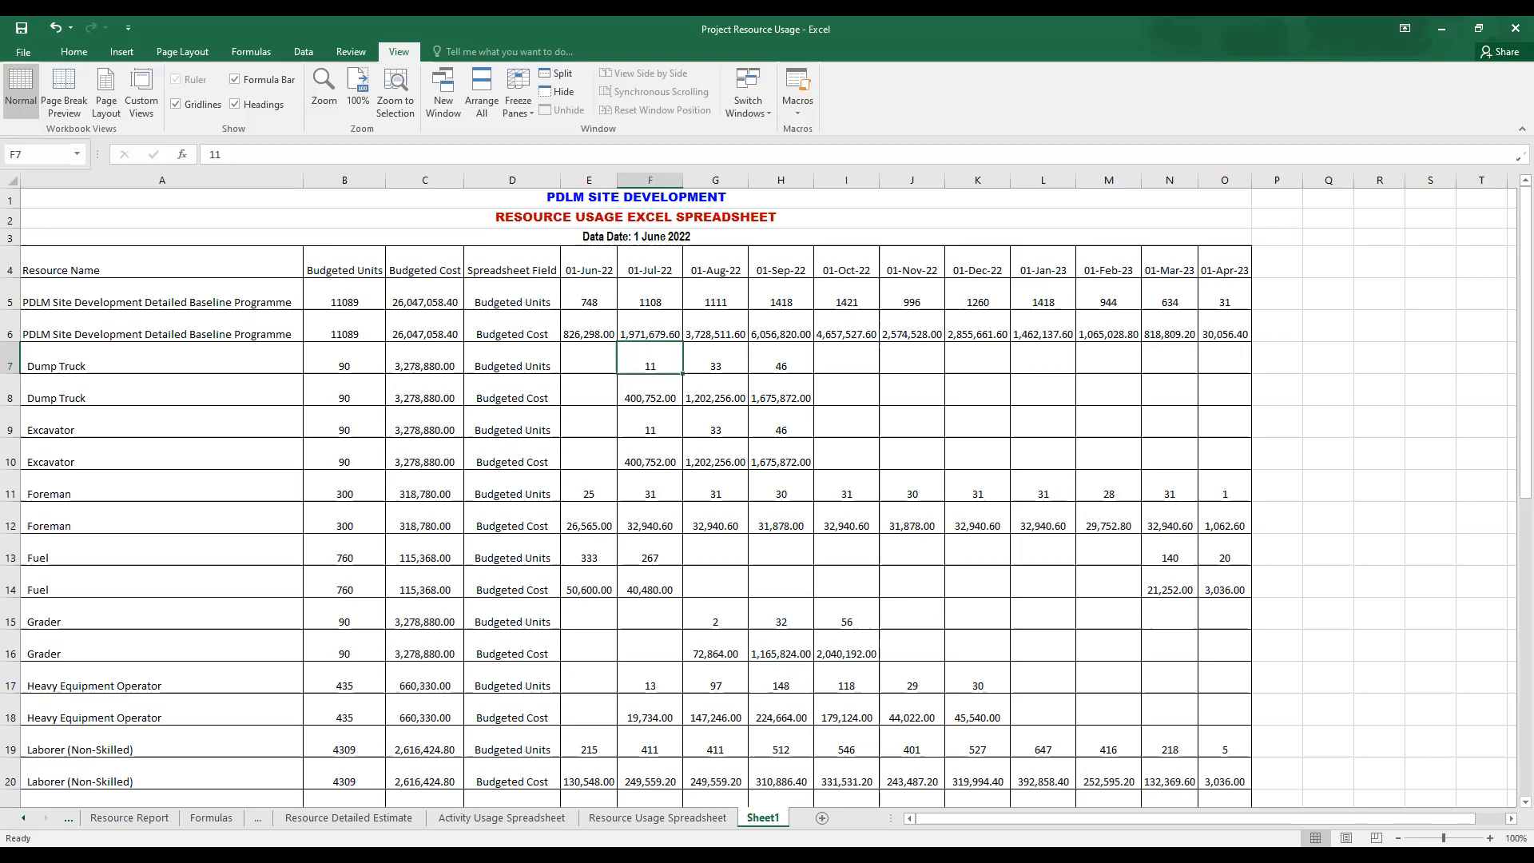
# - Switch to the presentation slideshow and advance past the Primavera P6 Activity Usage Profile slide
pyautogui.hotkey('alt', 'Tab')
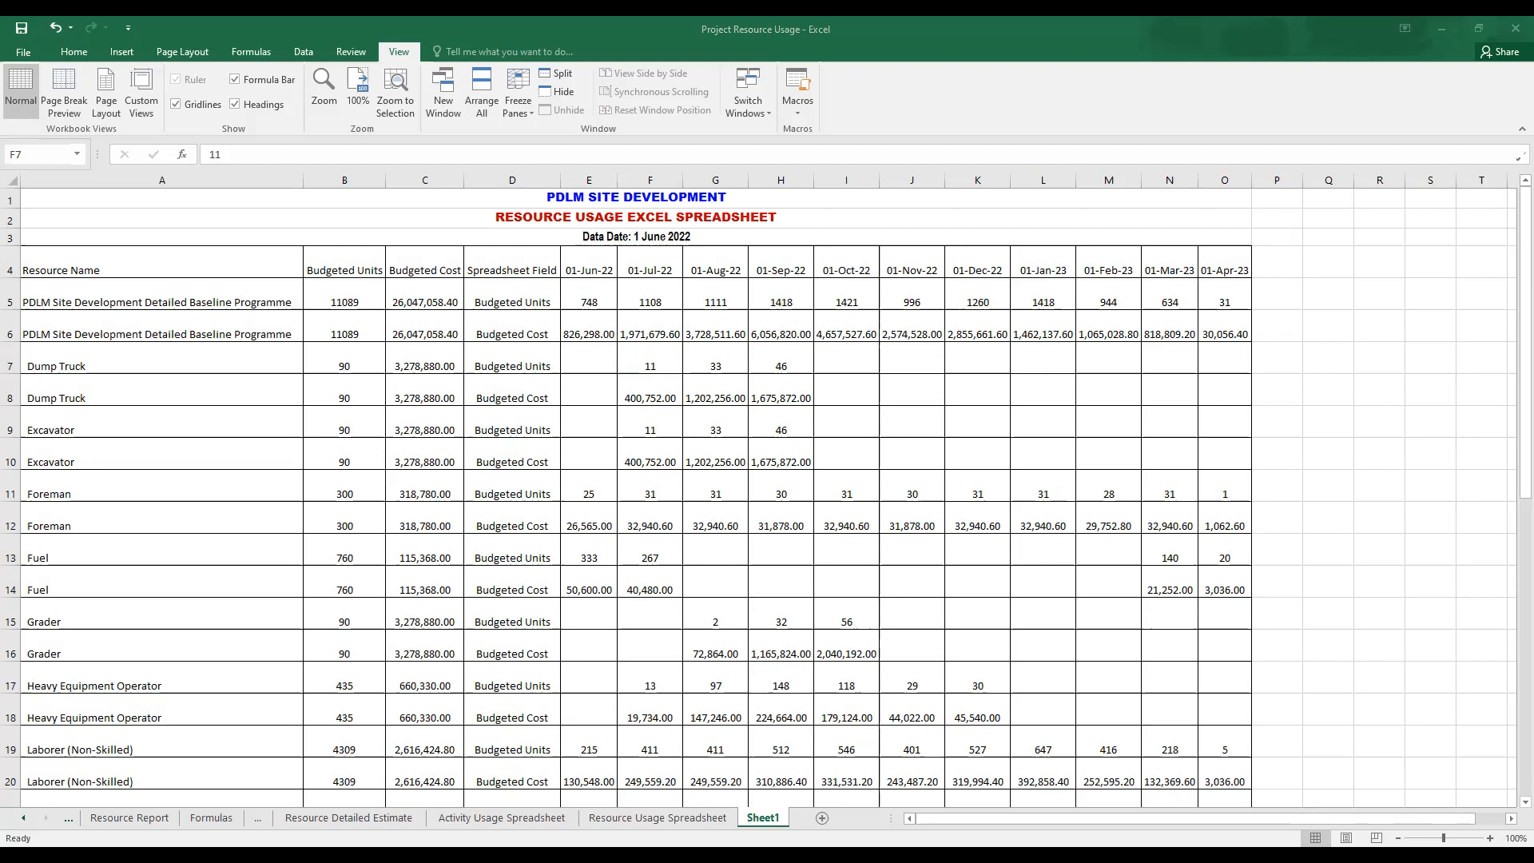
pyautogui.hotkey('alt', 'Tab')
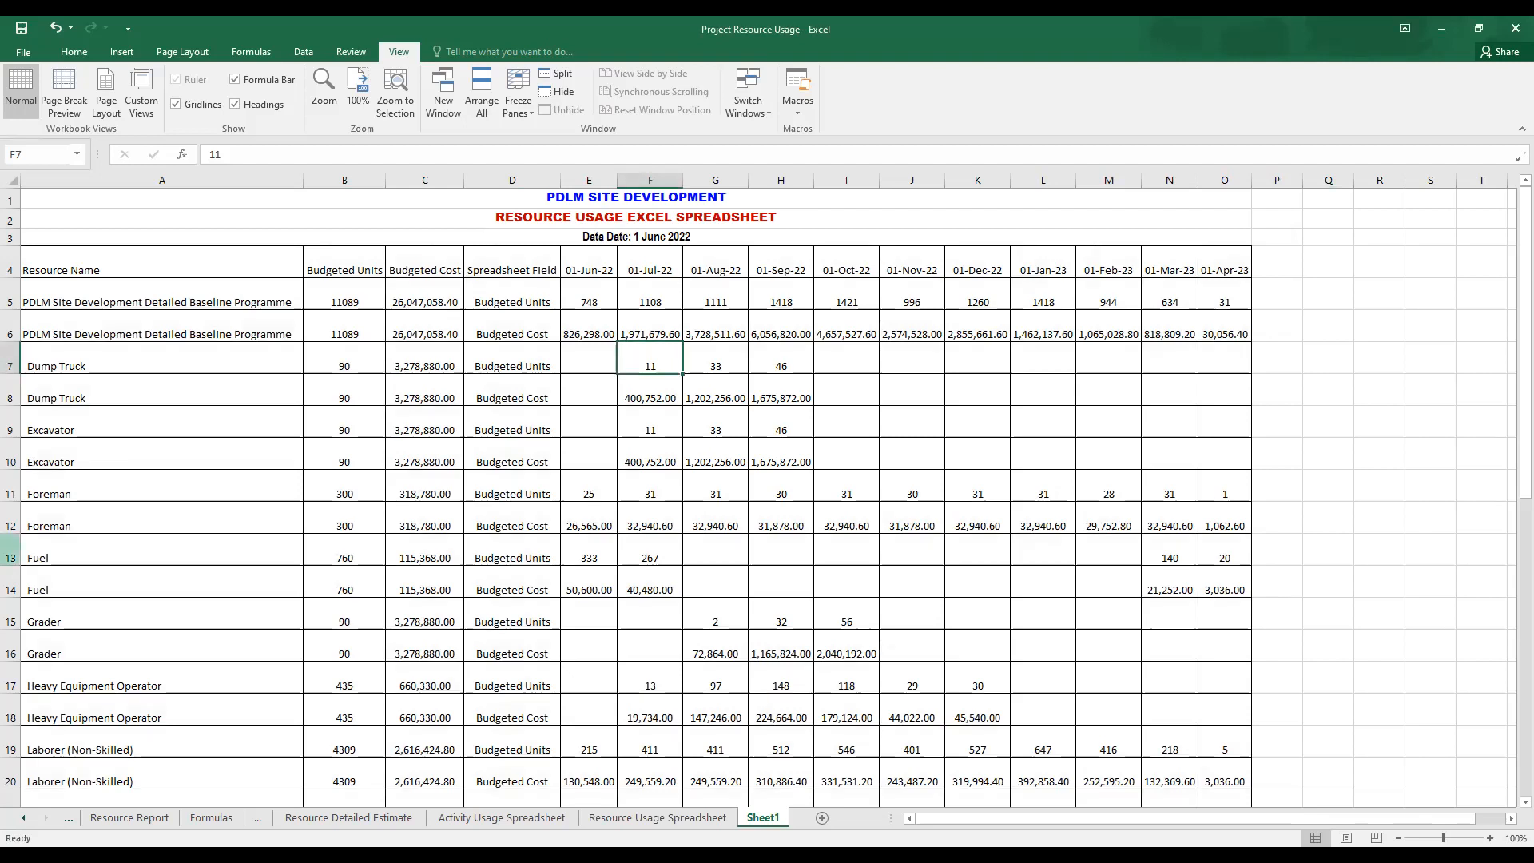
pyautogui.hotkey('alt', 'Tab')
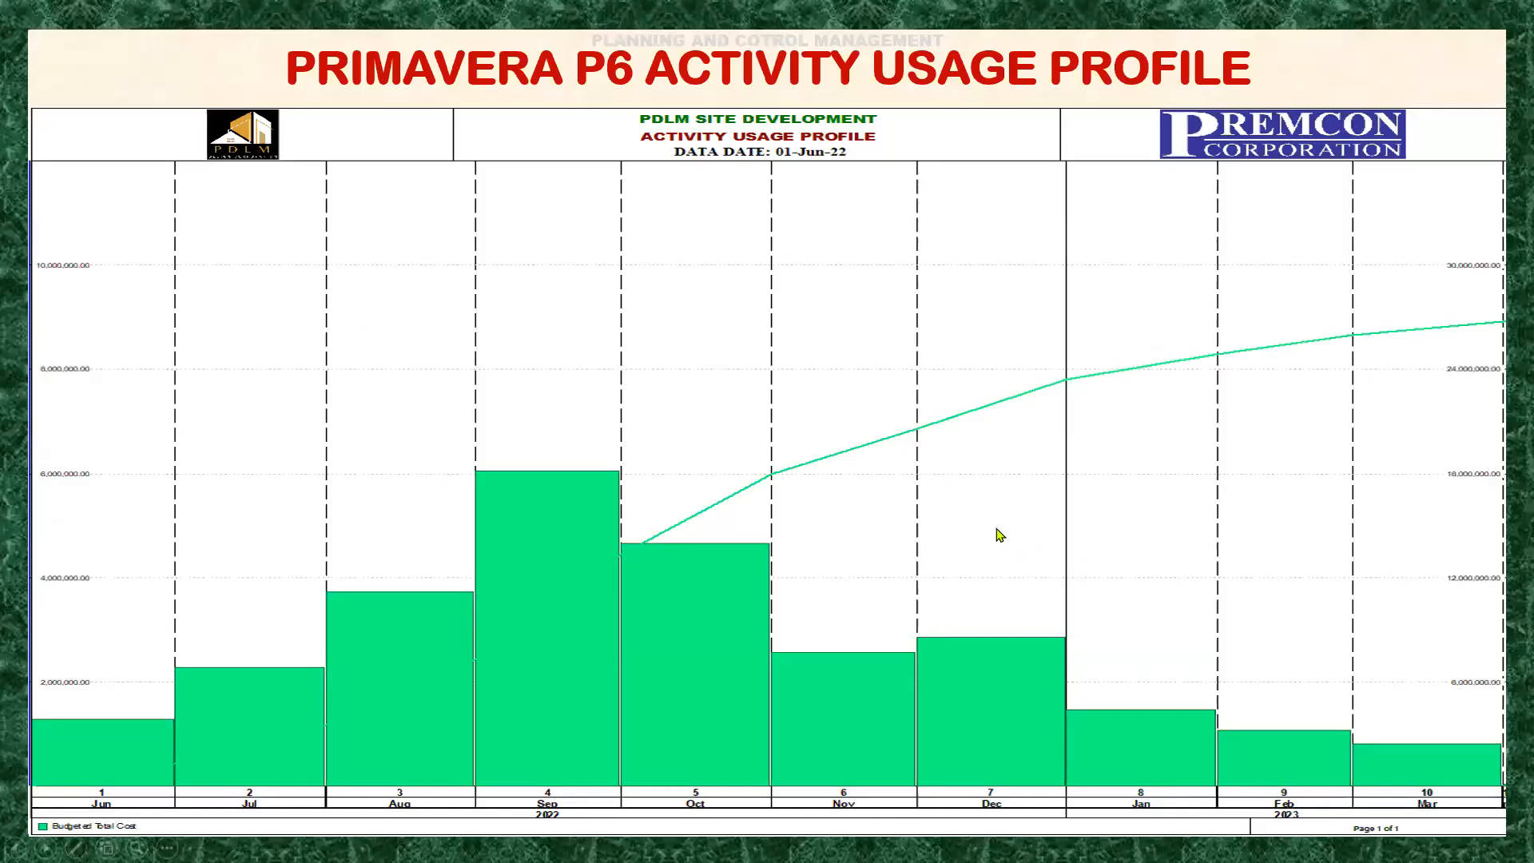
pyautogui.click(997, 529)
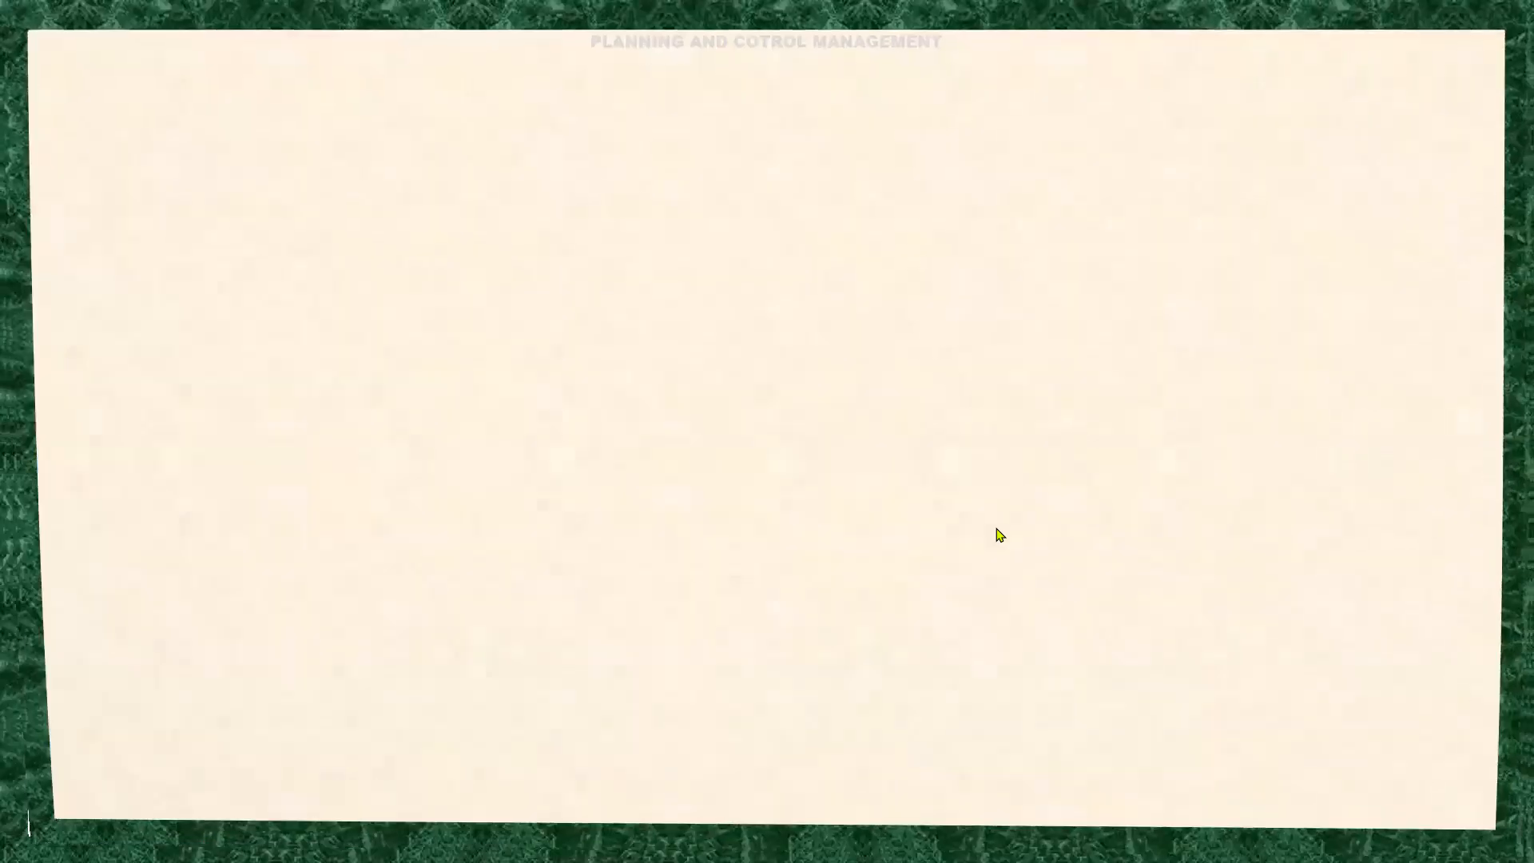